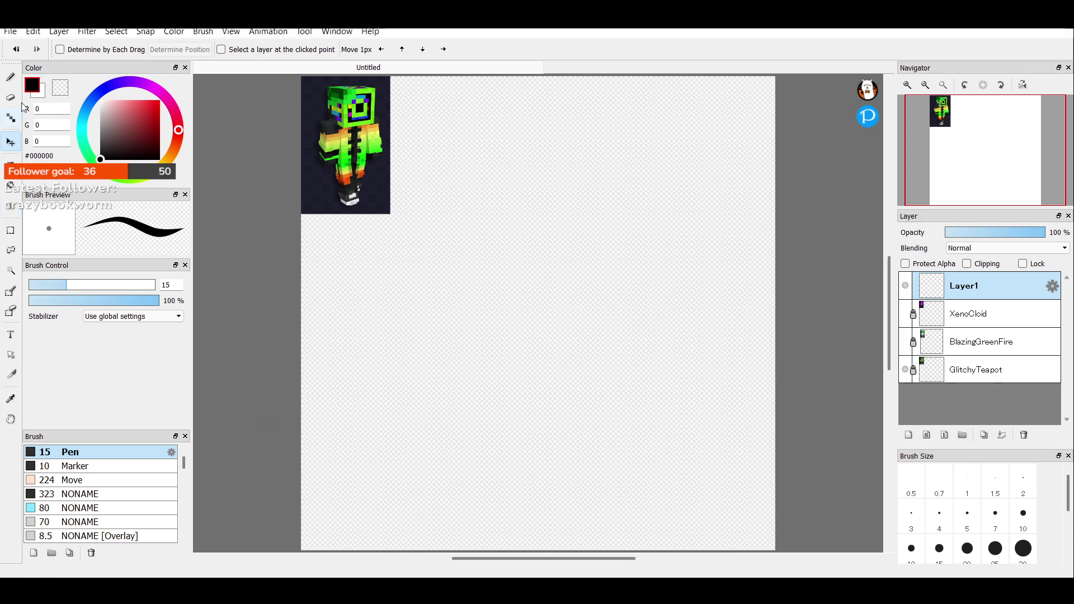
Preview the XenoCloid and BlazingGreenFire reference layers one at a time, hiding each again so only GlitchyTeapot stays shown.
left_click(11, 78)
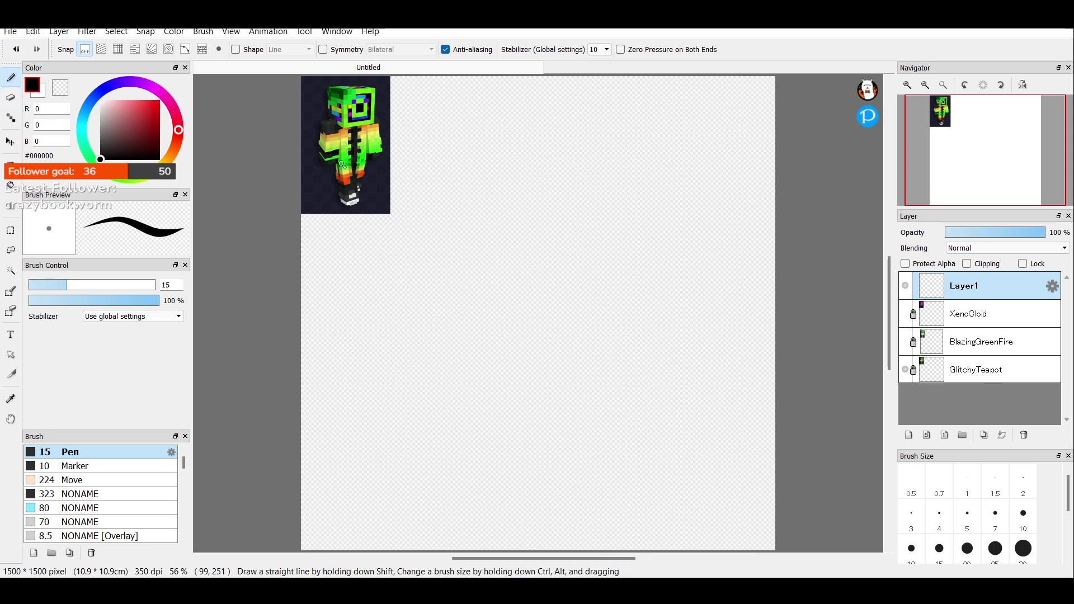
left_click(905, 314)
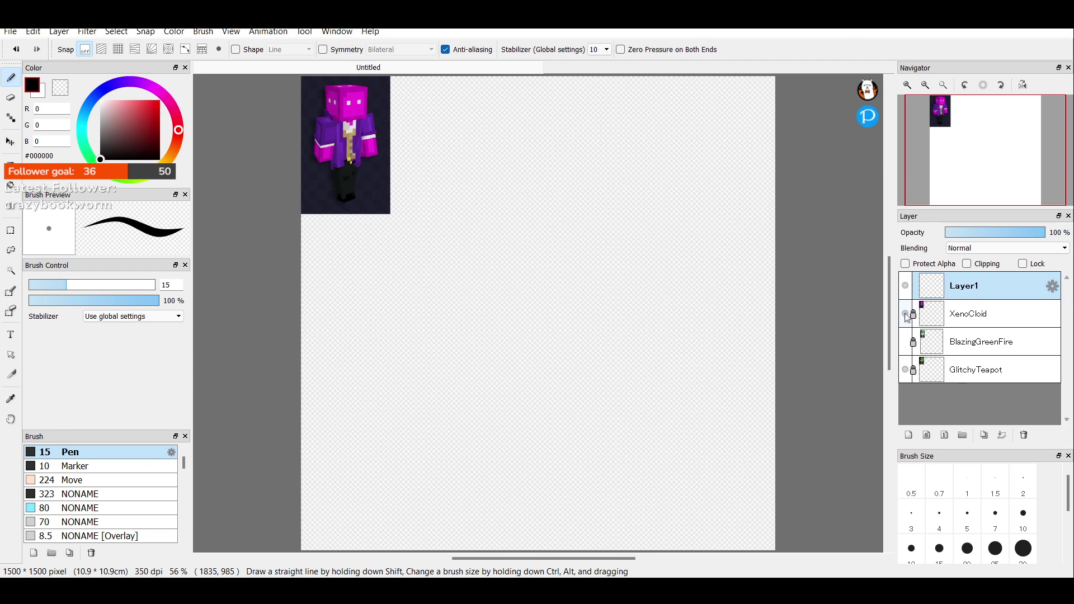
left_click(905, 315)
left_click(903, 341)
left_click(903, 342)
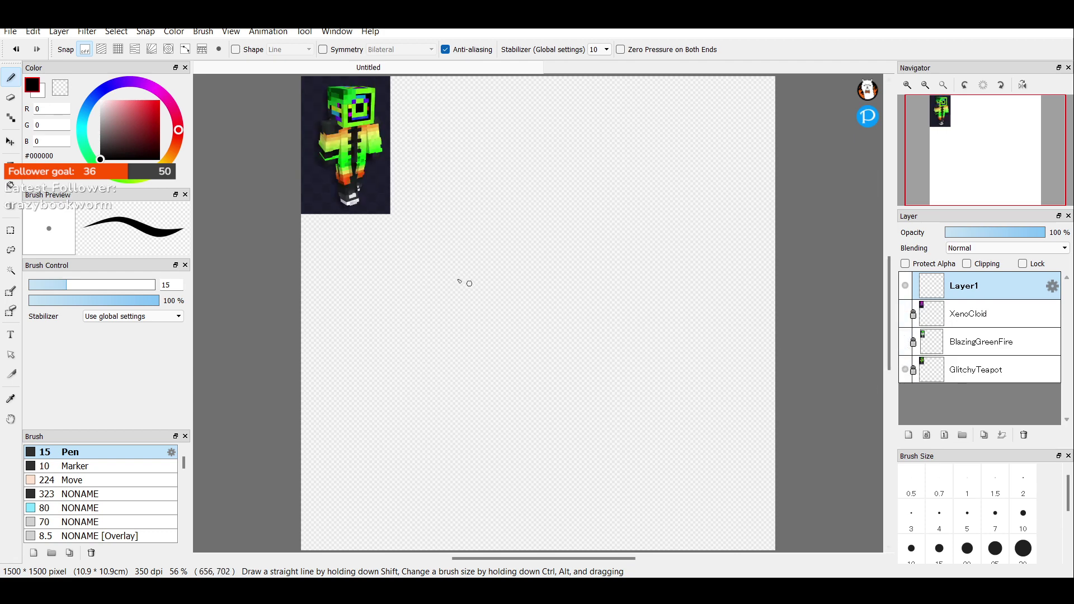
mouse_move(432, 328)
left_mouse_down()
mouse_move(561, 230)
mouse_move(467, 269)
mouse_move(618, 341)
left_mouse_up()
key("ctrl+z")
key("ctrl+z")
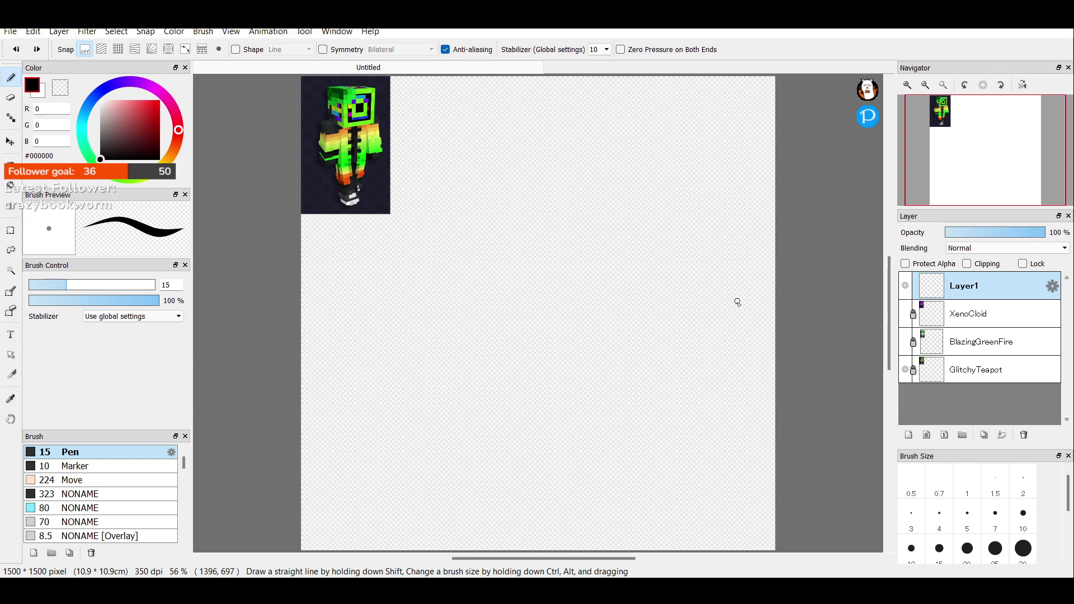
mouse_move(689, 109)
left_mouse_down()
mouse_move(488, 524)
mouse_move(619, 142)
left_mouse_up()
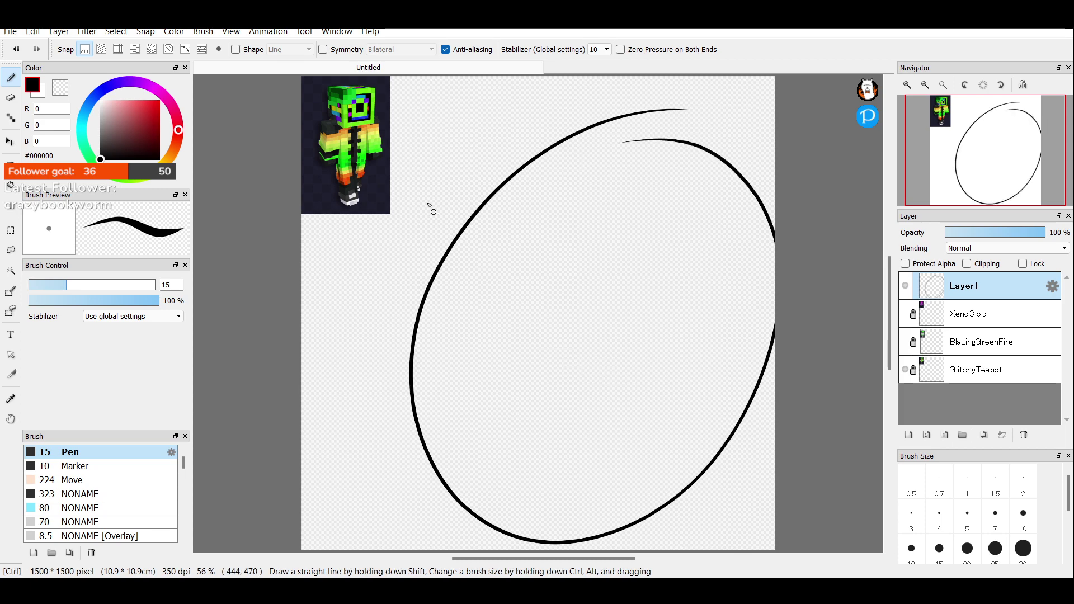
key("ctrl+z")
key("ctrl+z")
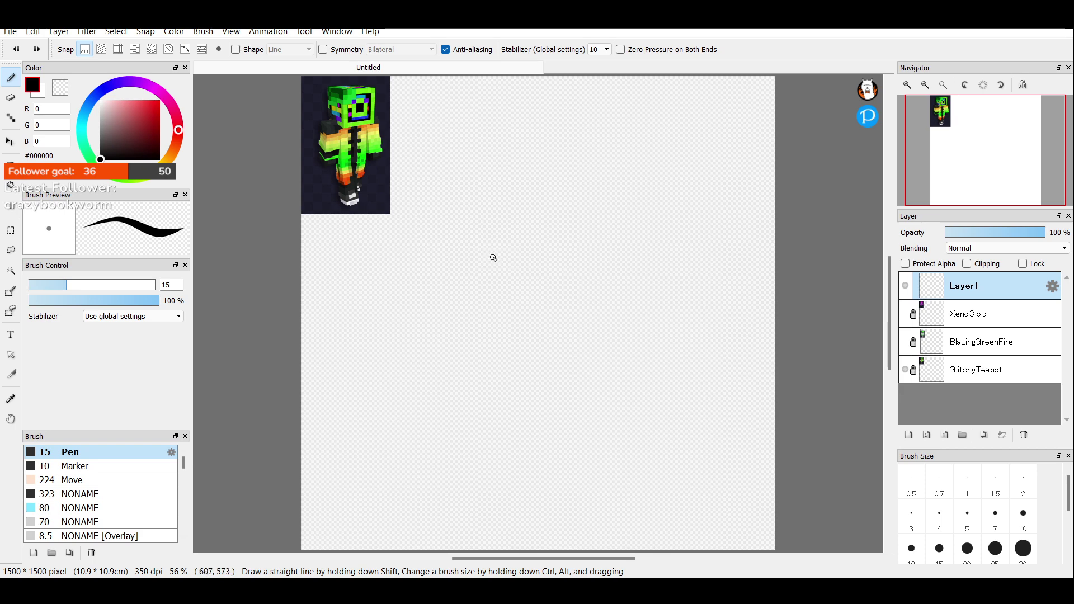
Fill the empty canvas area on Layer1 with light gray #D7D7D7 as a background around the reference image.
left_click(99, 131)
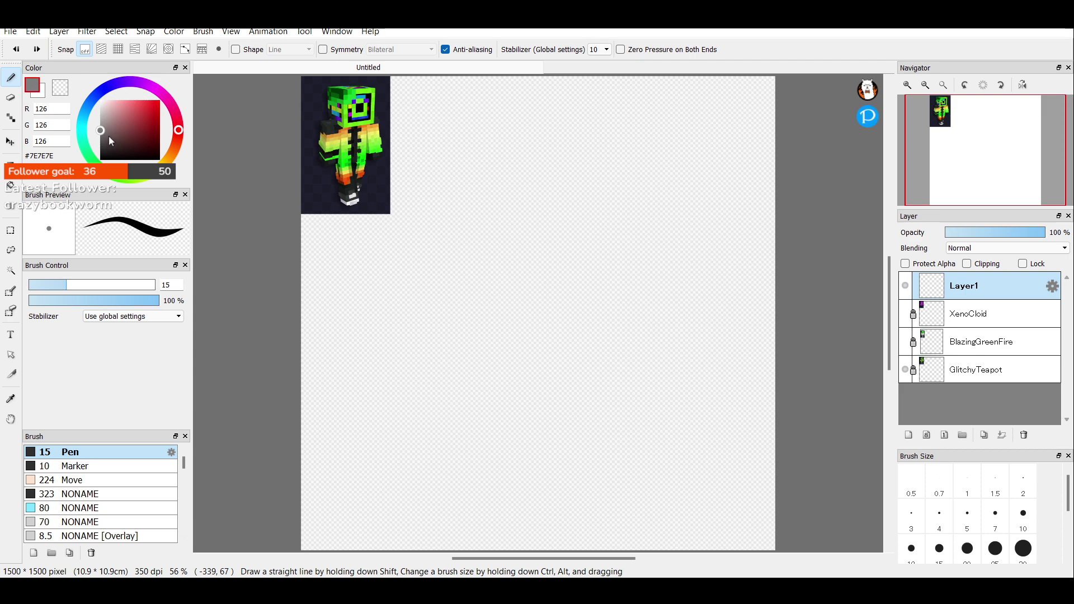
left_click(100, 110)
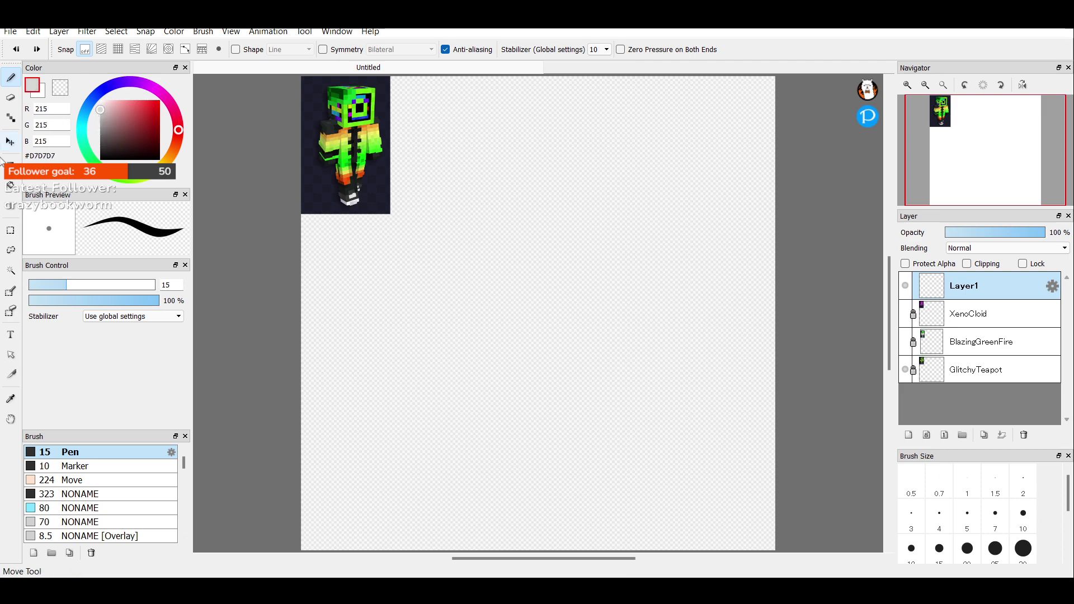
left_click(10, 186)
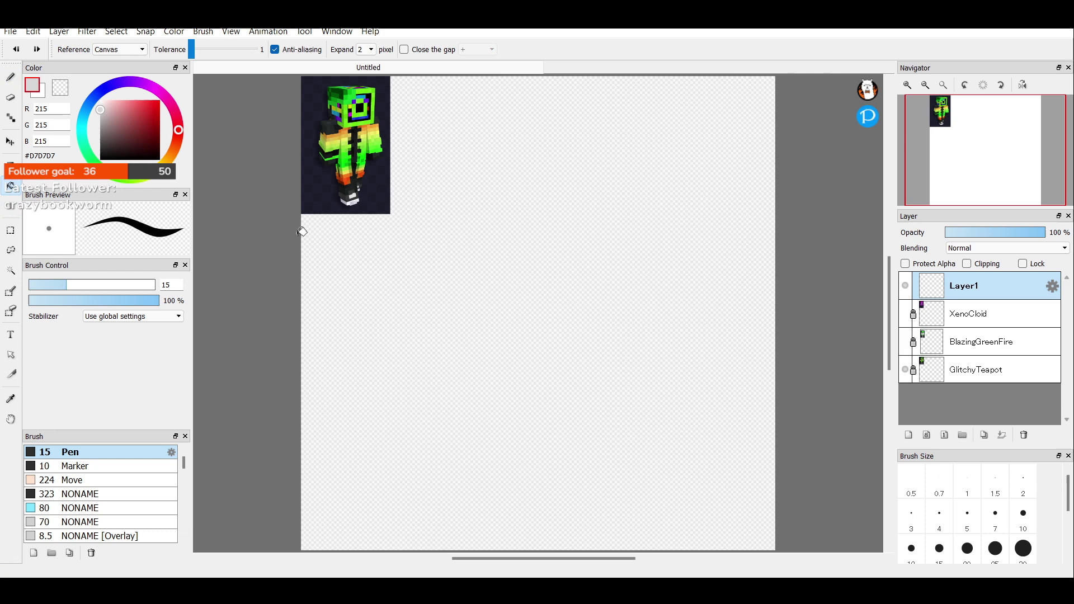
left_click(621, 285)
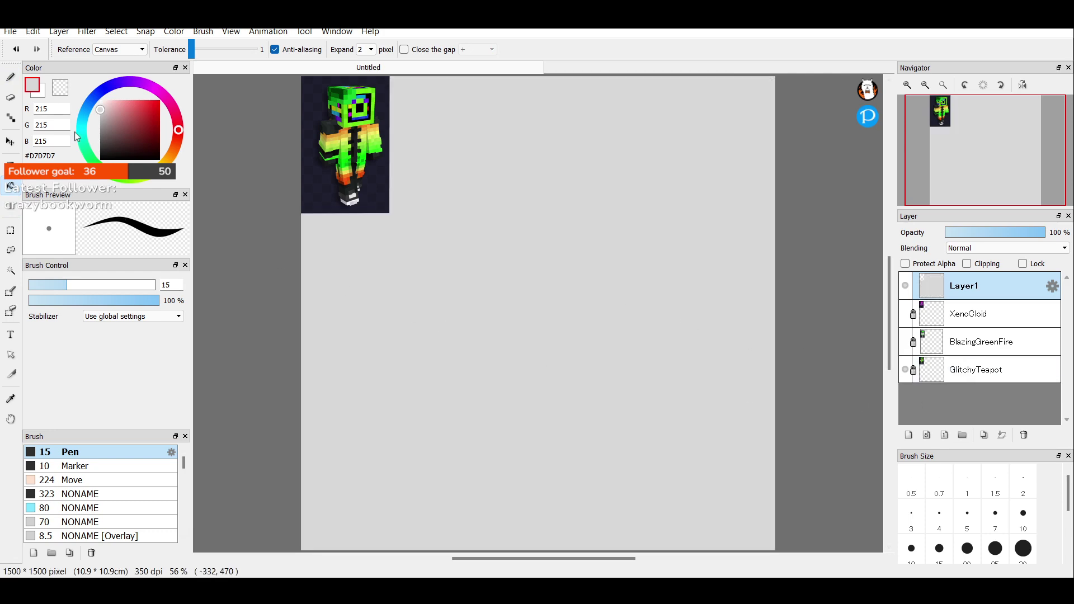
Switch to the Pen and set the drawing color to mid gray #919191.
left_click(10, 77)
left_click_drag(106, 151, 69, 183)
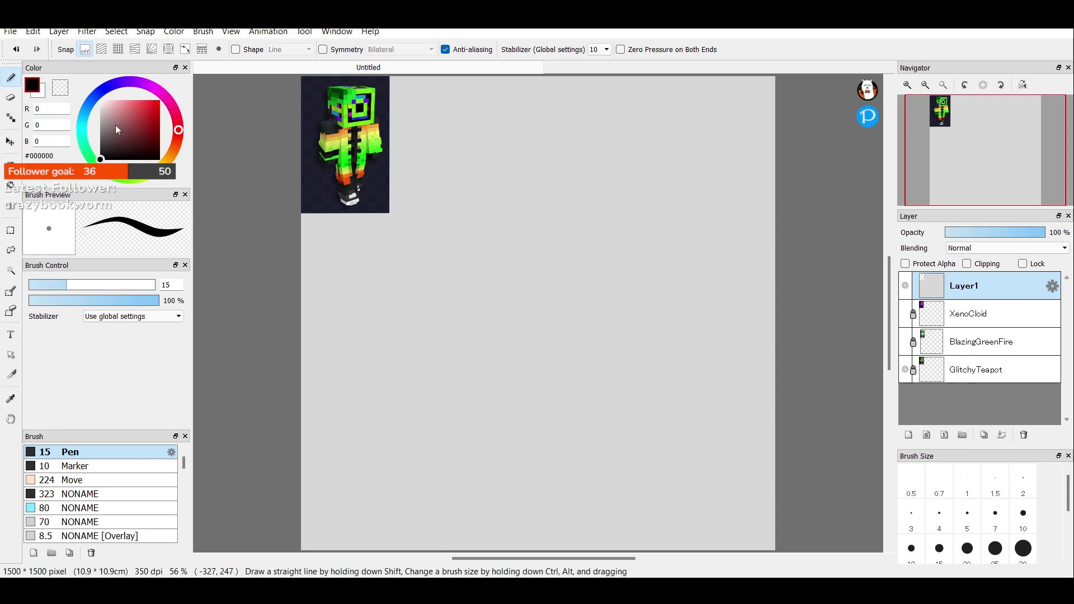
left_click_drag(115, 125, 100, 126)
mouse_move(502, 374)
left_mouse_down()
mouse_move(570, 234)
mouse_move(609, 320)
left_mouse_up()
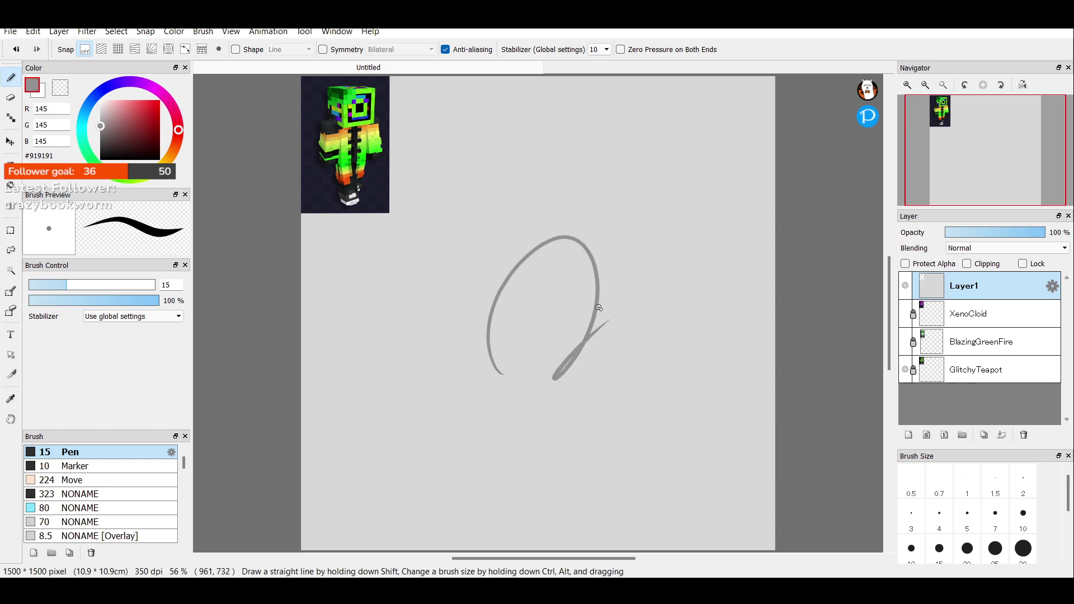
key("ctrl+z")
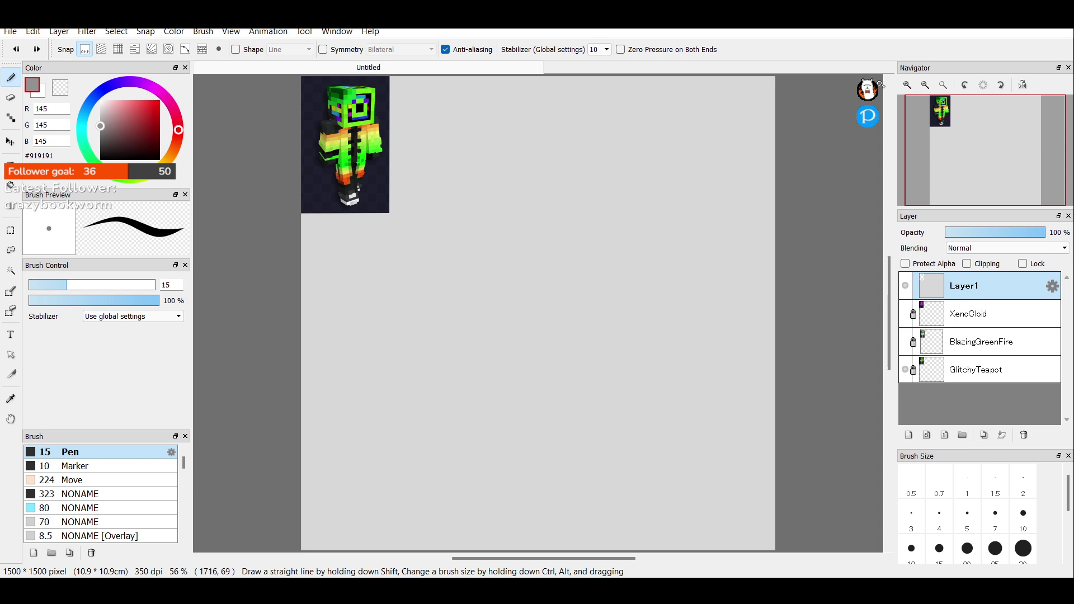
left_click(908, 85)
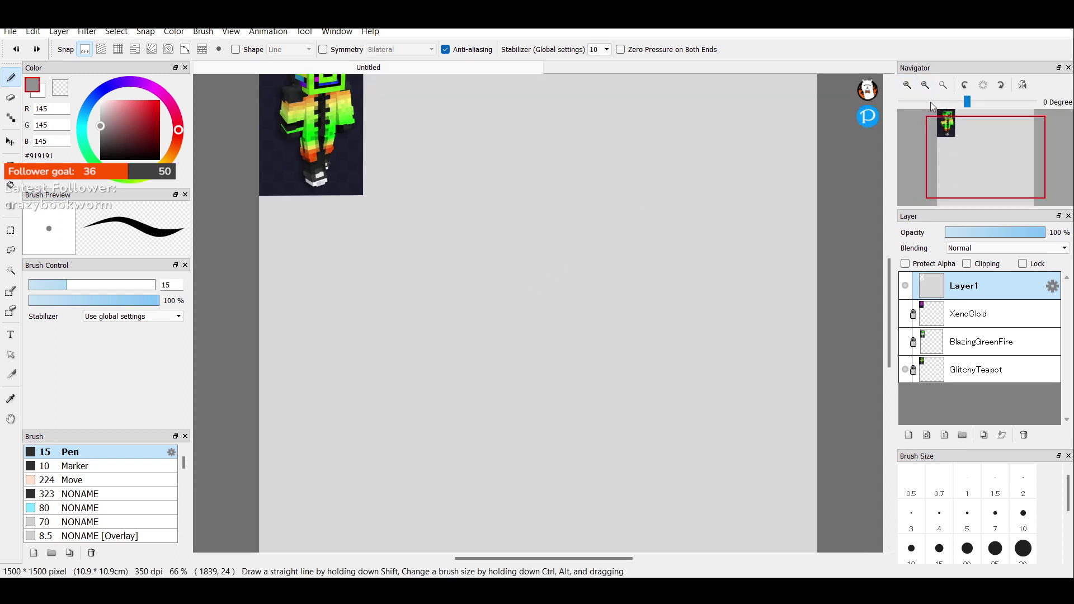
left_click(925, 85)
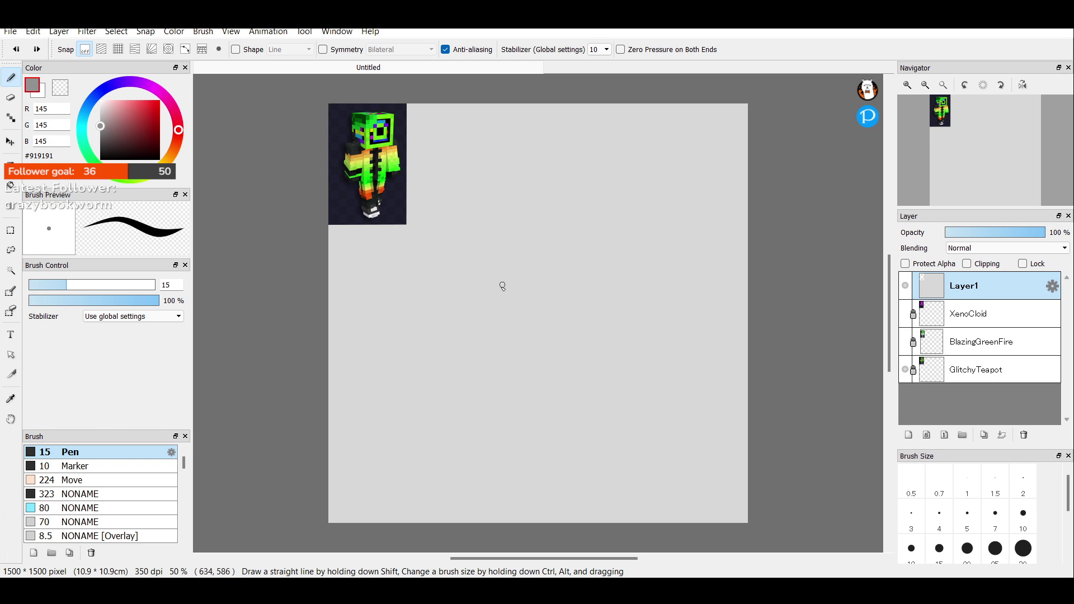
mouse_move(502, 250)
left_mouse_down()
mouse_move(508, 317)
mouse_move(505, 292)
mouse_move(576, 295)
left_mouse_up()
left_click_drag(528, 306, 602, 296)
left_click_drag(586, 250, 580, 314)
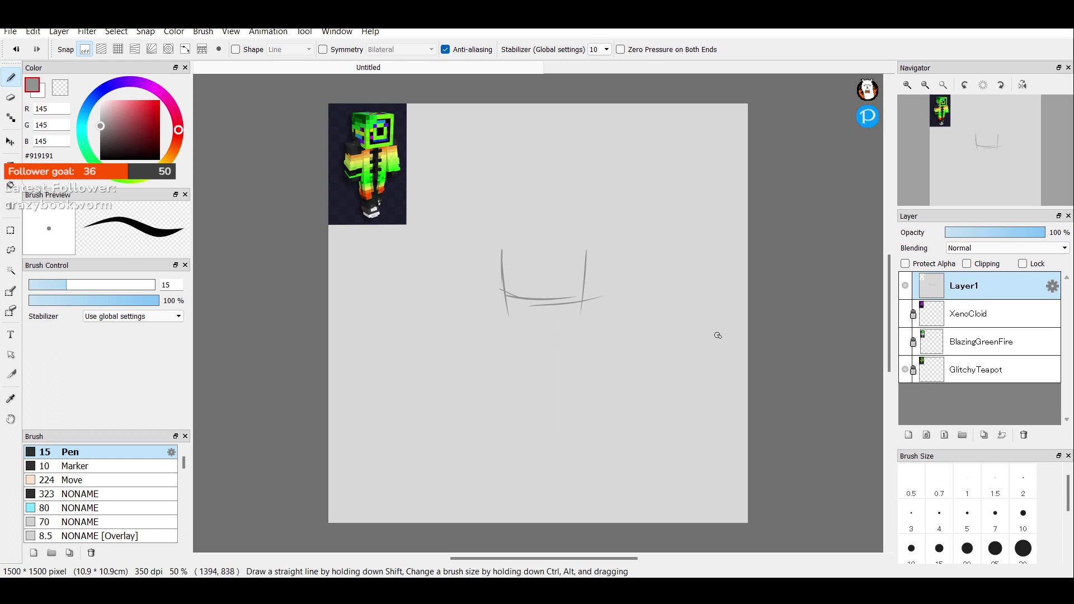
key("ctrl+z")
key("ctrl+z")
key("ctrl+z")
key("ctrl+z")
key("ctrl+z")
key("ctrl+z")
Add a new layer above Layer1 to hold the sketch.
left_click(908, 435)
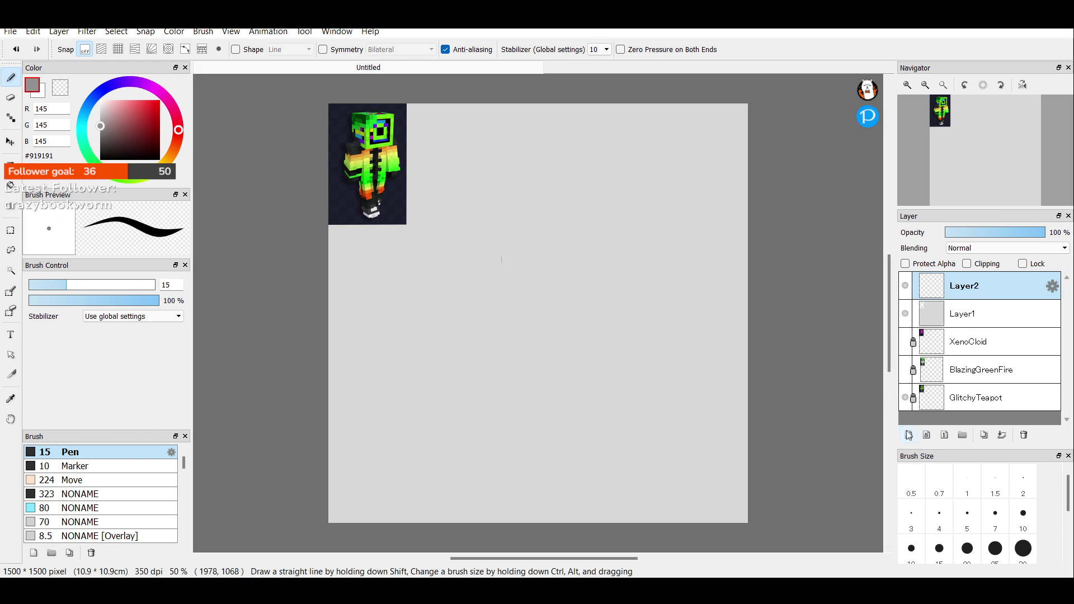
mouse_move(477, 218)
left_mouse_down()
mouse_move(564, 315)
mouse_move(597, 206)
left_mouse_up()
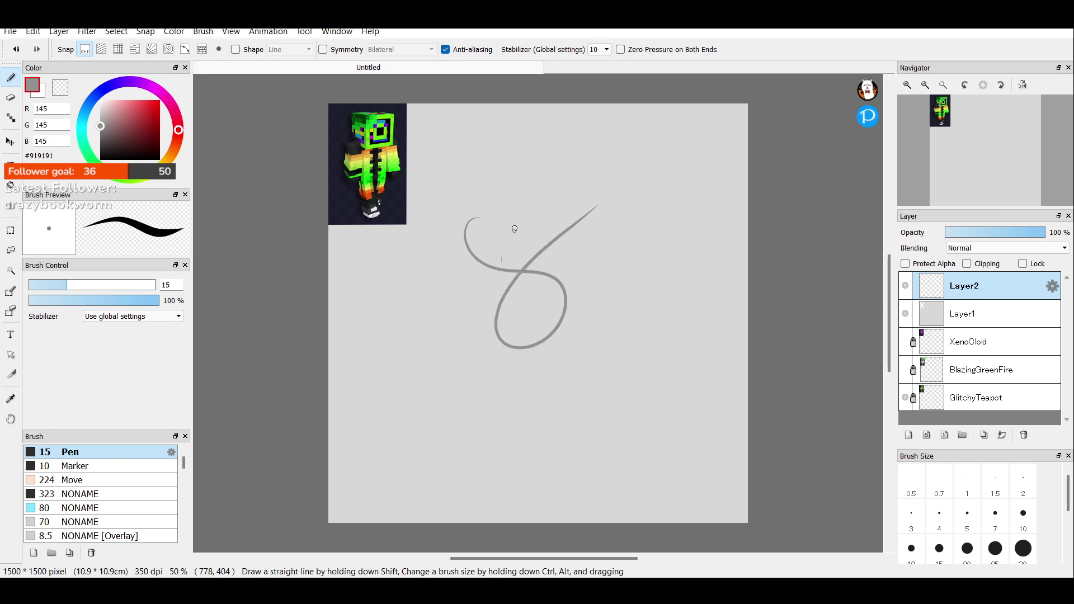
key("ctrl+z")
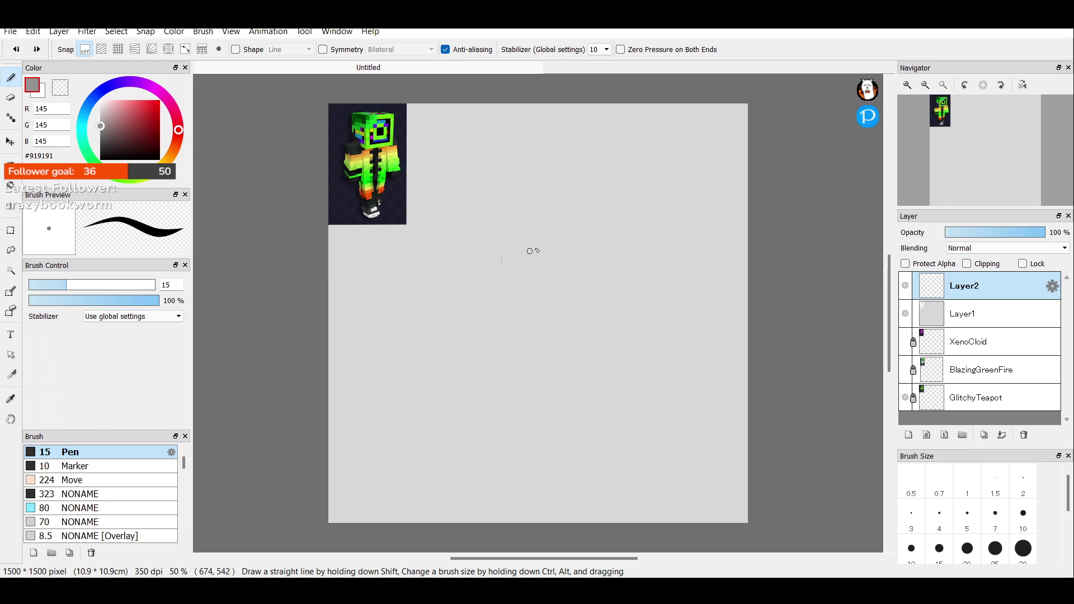
Sketch the two sides and the slightly slanted bottom edge of an upper-body box just above the canvas center.
left_click_drag(492, 230, 489, 277)
left_click_drag(575, 231, 576, 286)
mouse_move(490, 272)
left_mouse_down()
mouse_move(544, 287)
mouse_move(576, 286)
left_mouse_up()
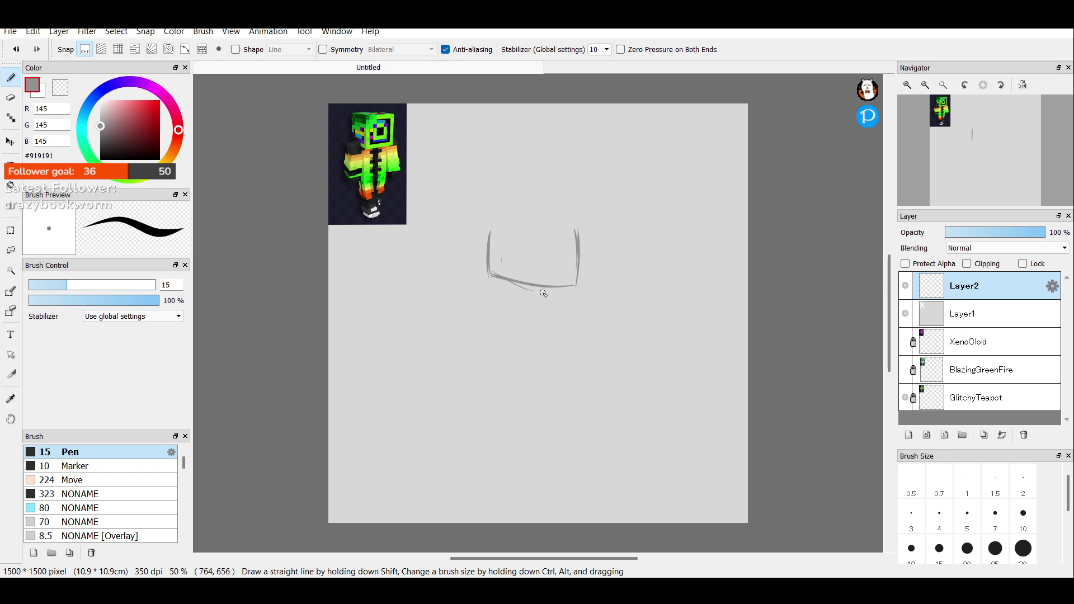
mouse_move(490, 229)
left_mouse_down()
mouse_move(575, 235)
mouse_move(502, 228)
mouse_move(531, 224)
mouse_move(503, 231)
mouse_move(578, 235)
left_mouse_up()
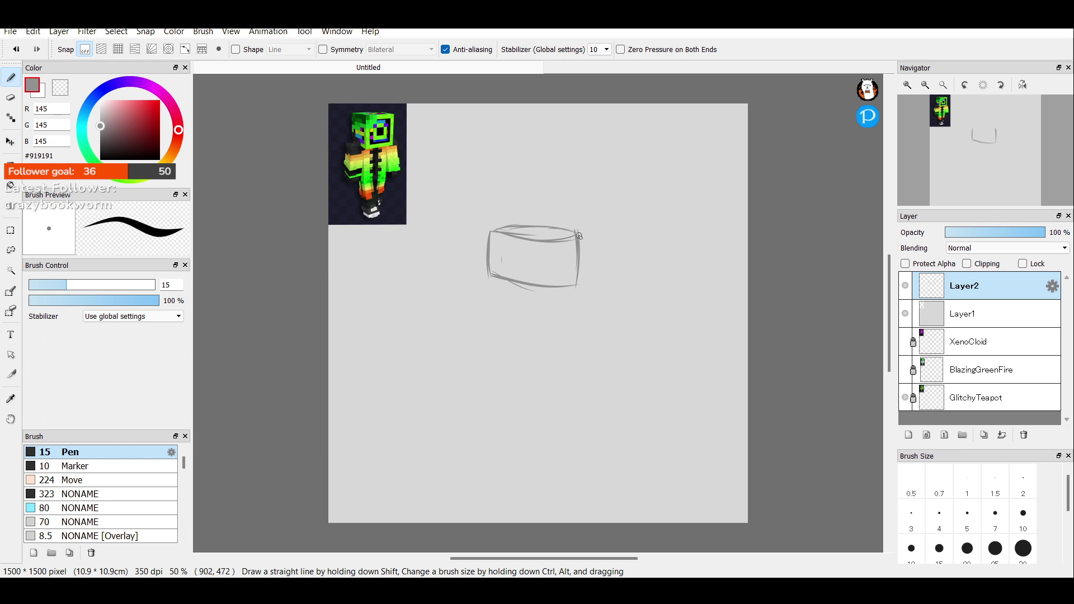
key("ctrl+z")
key("ctrl+z")
key("ctrl+z")
key("ctrl+z")
key("ctrl+z")
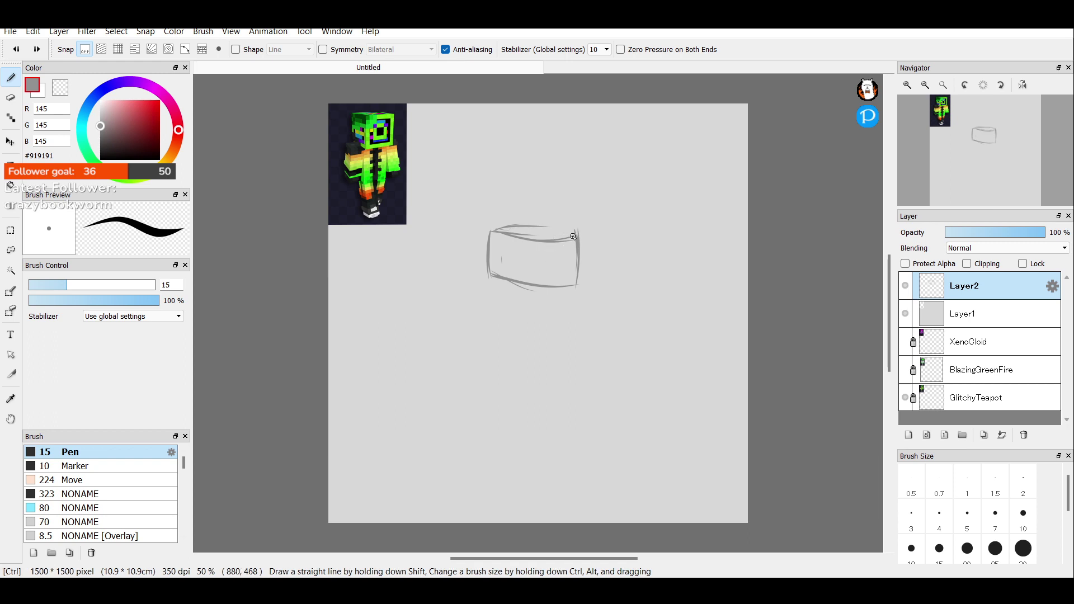
key("ctrl+z")
Close the upper-body box with a top edge and outline a thin top face above it.
left_click_drag(490, 232, 577, 230)
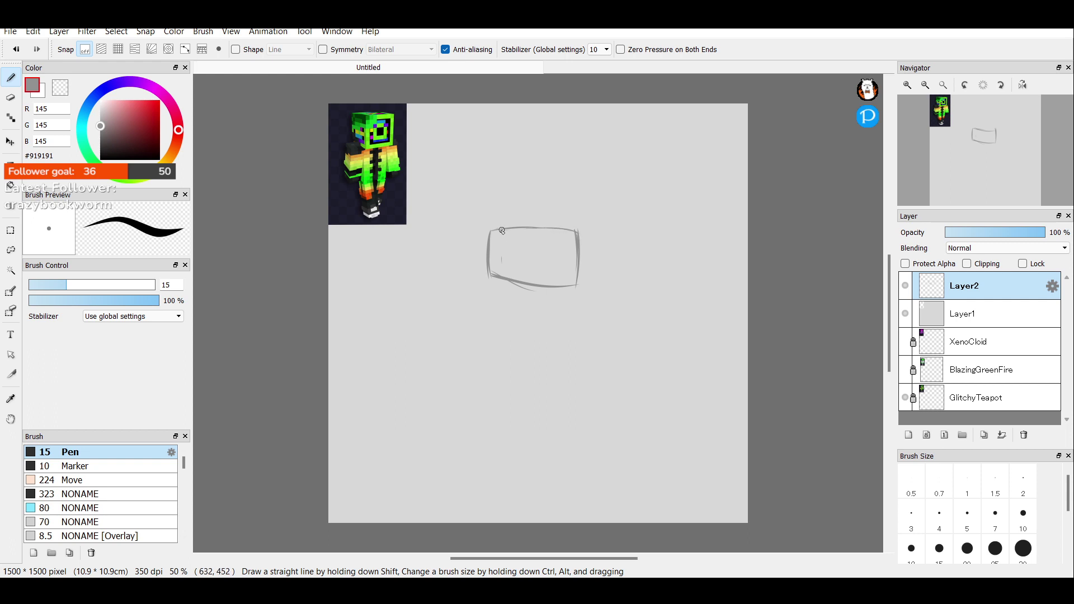
mouse_move(490, 230)
left_mouse_down()
mouse_move(562, 221)
mouse_move(534, 222)
mouse_move(579, 231)
left_mouse_up()
left_click_drag(535, 286, 531, 348)
key("ctrl+z")
left_click_drag(537, 287, 524, 358)
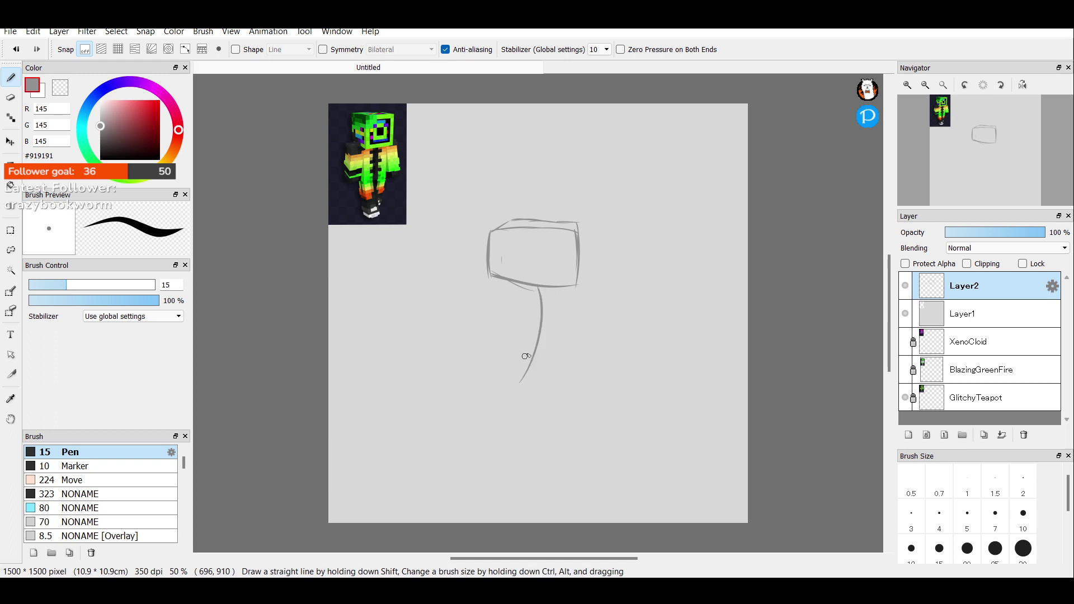
key("ctrl+z")
Sketch a short spine line down from the upper-body box and a smaller hip box at its lower end.
left_click_drag(537, 287, 538, 335)
left_click_drag(540, 299, 542, 342)
mouse_move(498, 344)
left_mouse_down()
mouse_move(562, 347)
mouse_move(500, 344)
mouse_move(577, 351)
mouse_move(576, 380)
left_mouse_up()
mouse_move(498, 348)
left_mouse_down()
mouse_move(501, 376)
mouse_move(584, 379)
mouse_move(562, 385)
mouse_move(575, 349)
mouse_move(501, 342)
mouse_move(575, 342)
mouse_move(501, 338)
mouse_move(575, 336)
mouse_move(580, 370)
left_mouse_up()
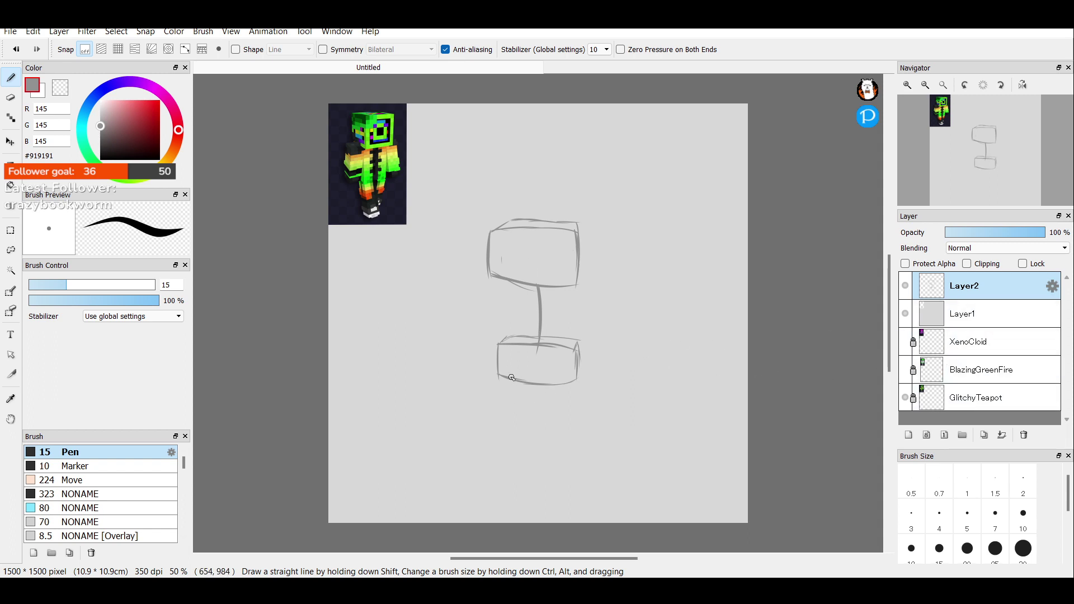
left_click_drag(506, 375, 523, 467)
key("ctrl+z")
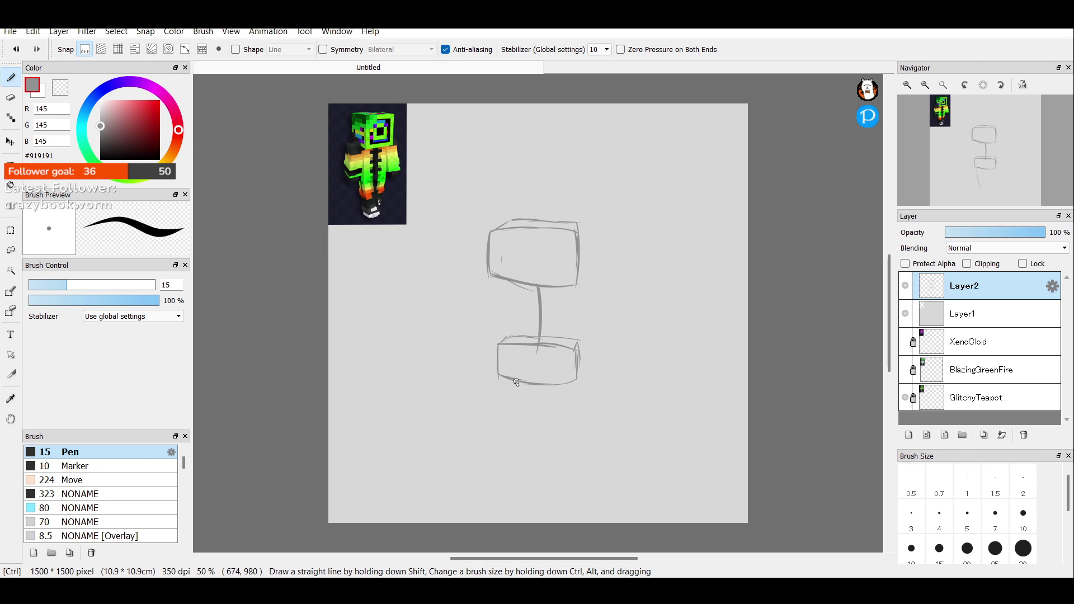
left_click_drag(506, 379, 510, 443)
key("ctrl+z")
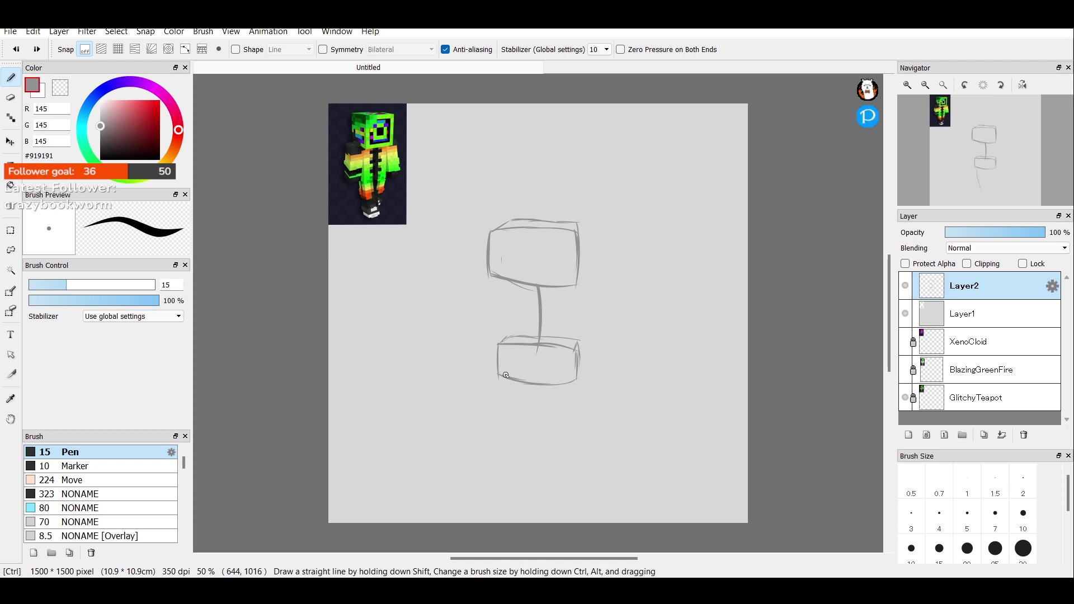
left_click_drag(499, 376, 500, 445)
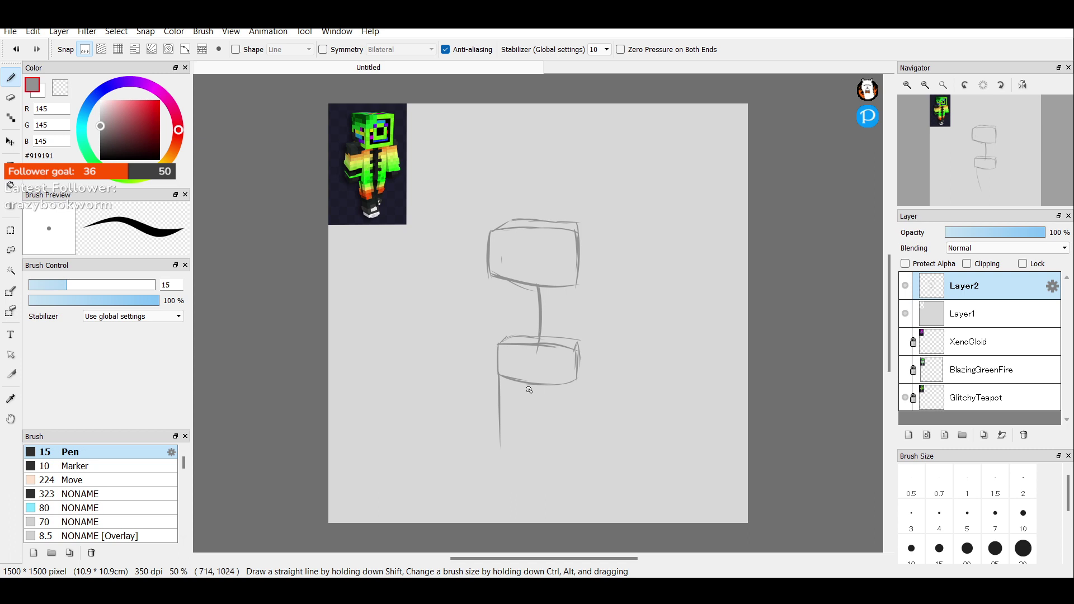
left_click_drag(525, 385, 516, 447)
key("ctrl+z")
key("ctrl+z")
mouse_move(513, 379)
left_mouse_down()
mouse_move(516, 466)
mouse_move(506, 456)
mouse_move(515, 445)
left_mouse_up()
key("ctrl+z")
key("ctrl+z")
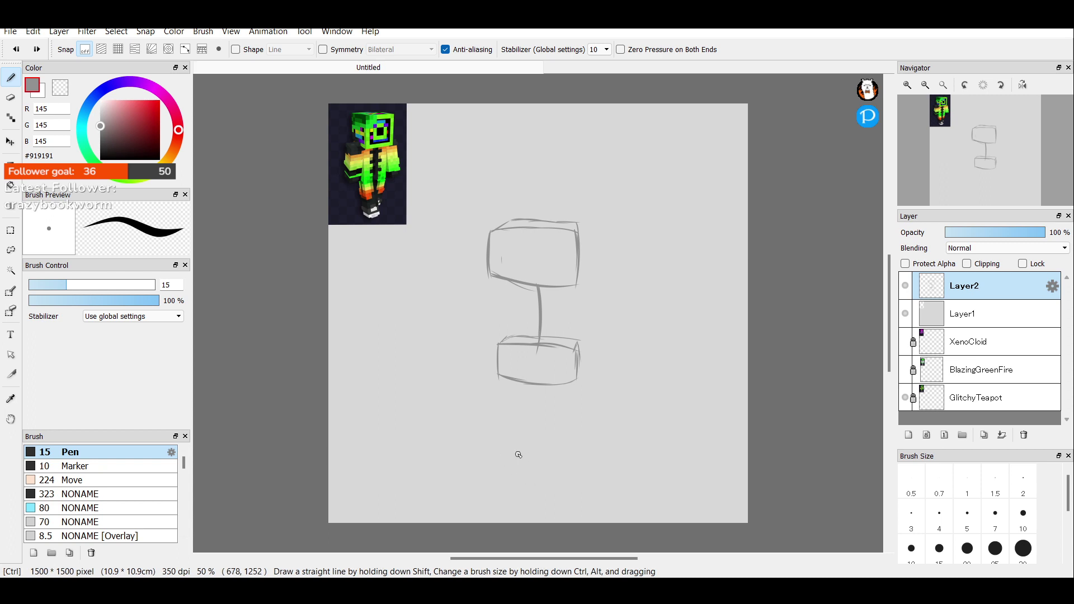
left_click_drag(605, 222, 606, 393)
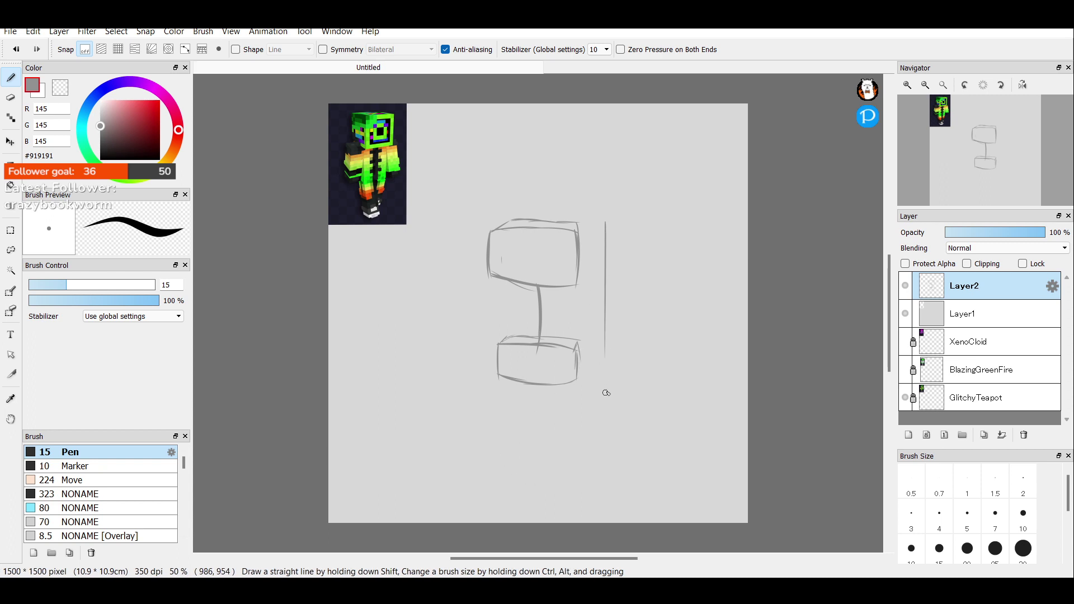
key("ctrl+z")
left_click_drag(514, 382, 501, 457)
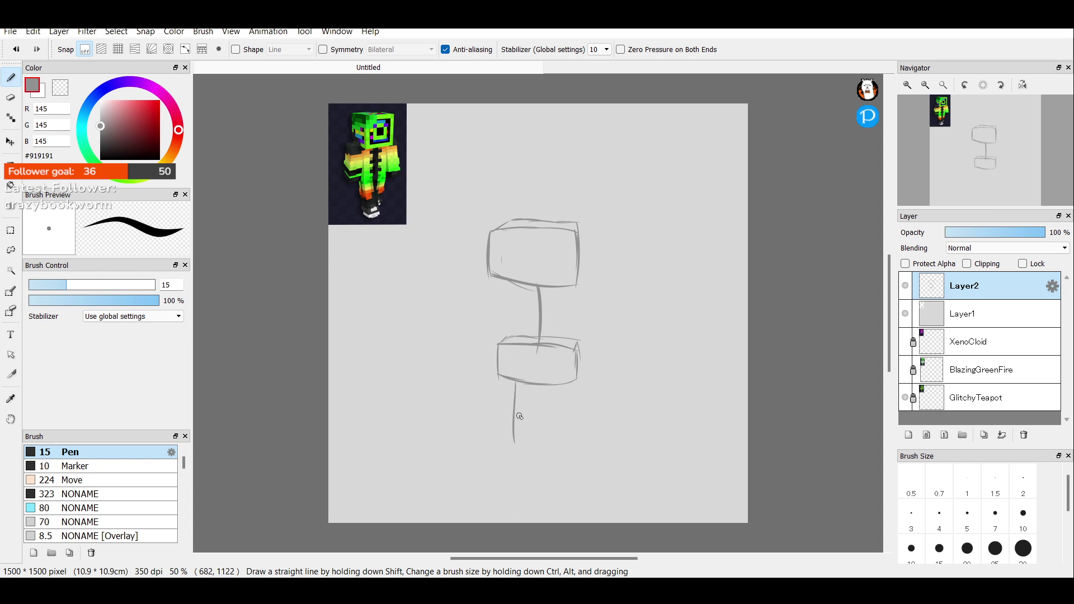
key("ctrl+z")
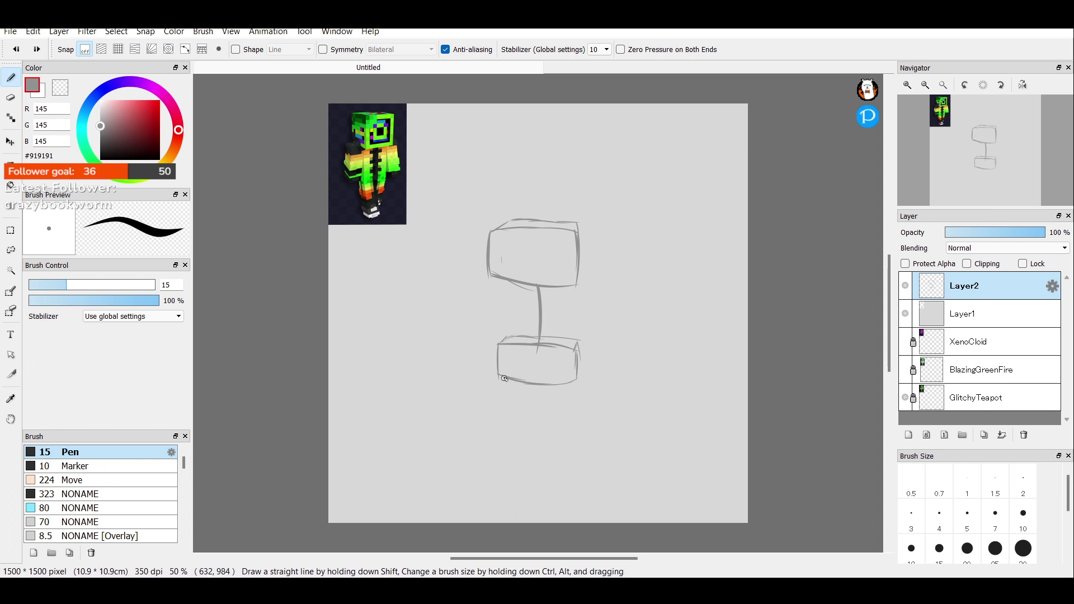
Sketch a rounded hip joint under the left part of the hip box with a thigh line running down from it.
mouse_move(500, 375)
left_mouse_down()
mouse_move(524, 386)
mouse_move(508, 400)
mouse_move(530, 384)
mouse_move(510, 439)
left_mouse_up()
key("ctrl+z")
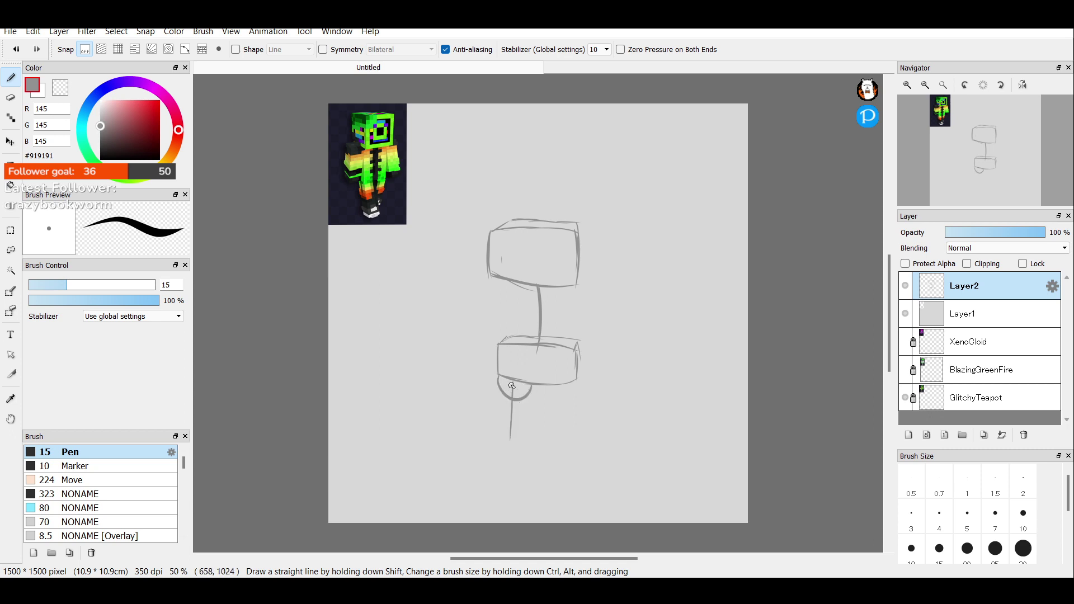
left_click_drag(512, 386, 509, 430)
Sketch a small knee circle at the end of the left thigh line and try a lower-leg line below it.
mouse_move(514, 440)
left_mouse_down()
mouse_move(508, 451)
mouse_move(523, 443)
mouse_move(503, 441)
mouse_move(512, 502)
left_mouse_up()
key("ctrl+z")
key("ctrl+z")
key("ctrl+z")
left_click_drag(512, 460, 518, 513)
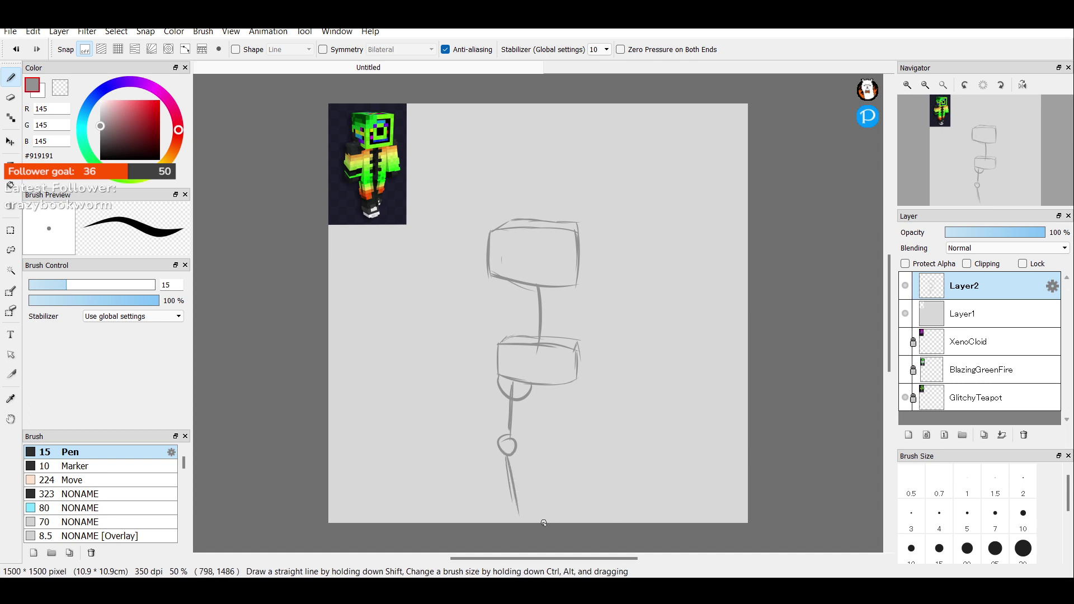
key("ctrl+z")
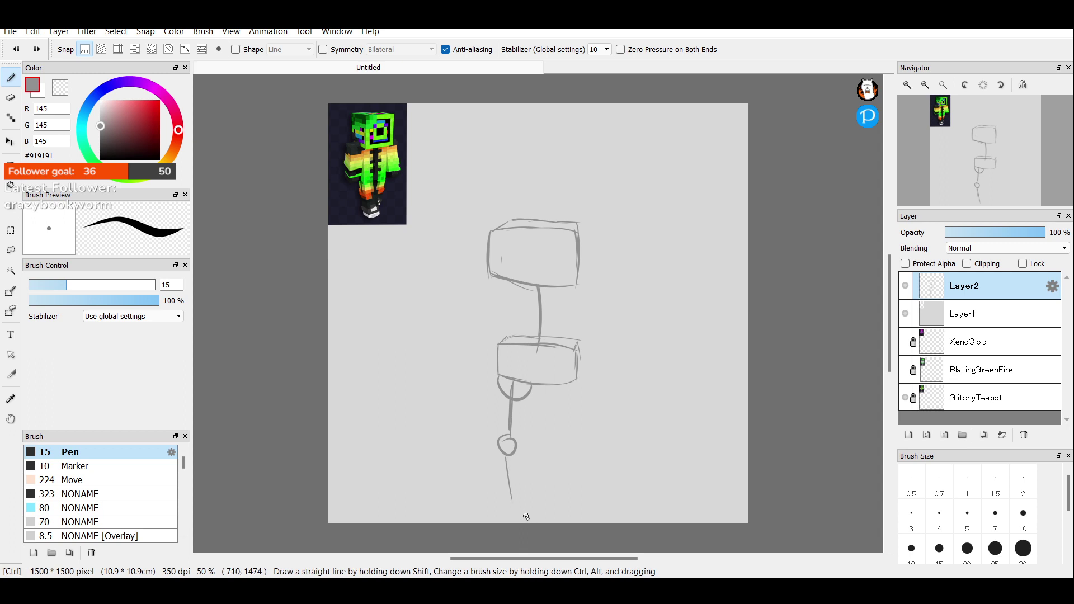
key("ctrl+z")
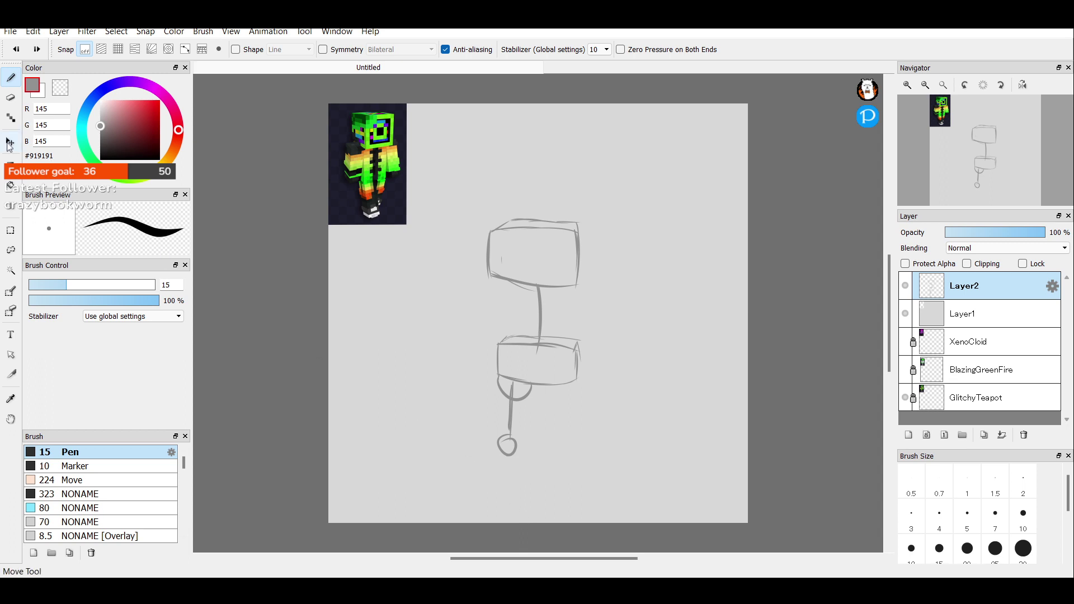
Move the whole pose sketch down and slightly left on the canvas and rotate it a few degrees clockwise.
left_click(10, 142)
left_click_drag(526, 311, 511, 341)
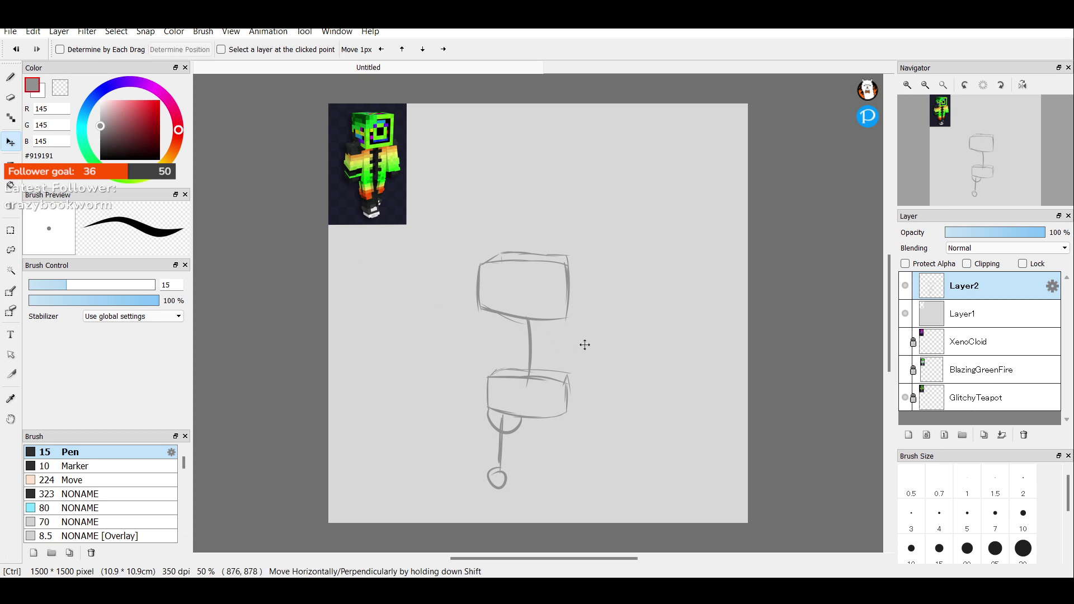
key("ctrl+t")
left_click_drag(590, 333, 592, 341)
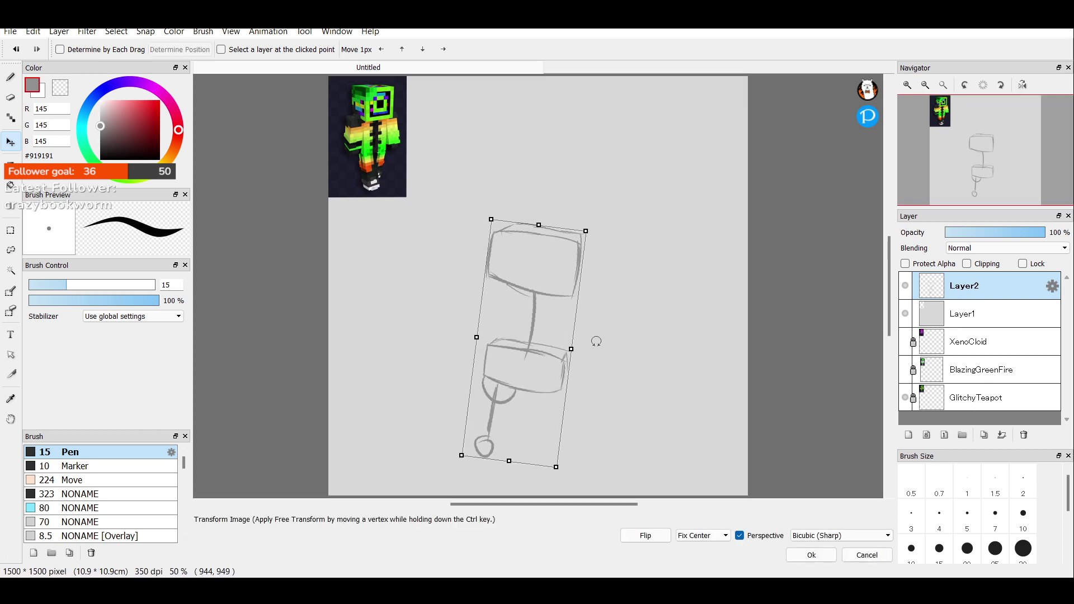
key("Return")
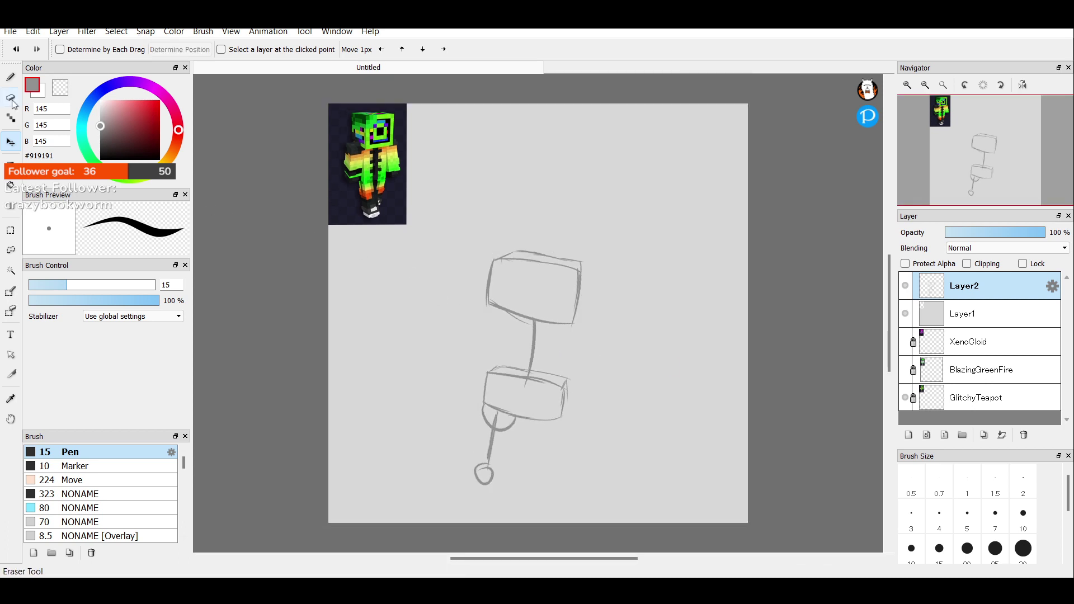
Sketch the right hip joint with a thigh line slanting down-left to a larger knee circle near the canvas's lower edge.
left_click(10, 77)
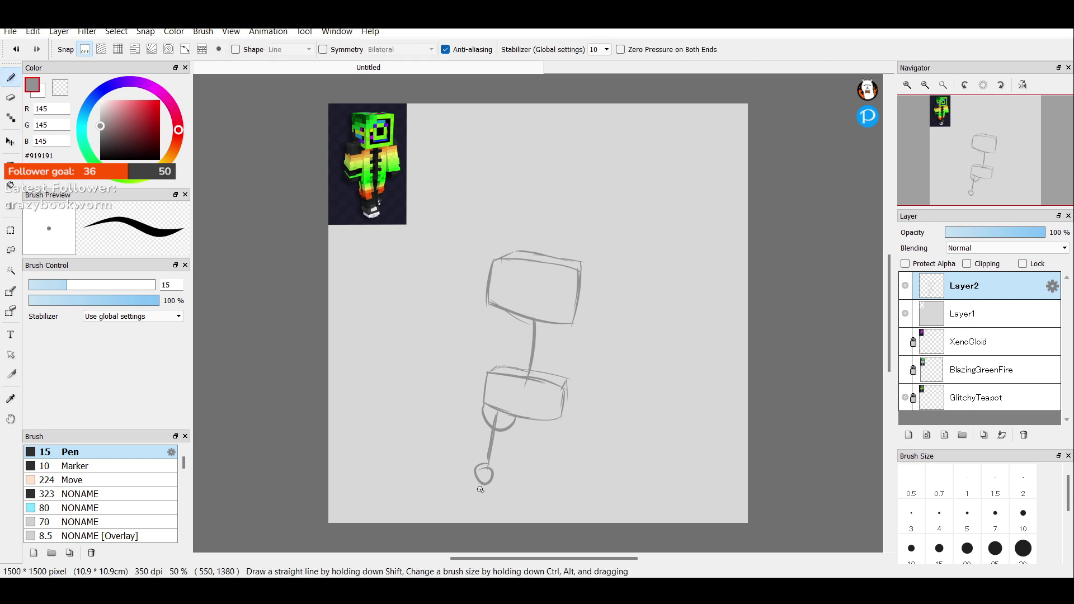
left_click_drag(482, 483, 529, 525)
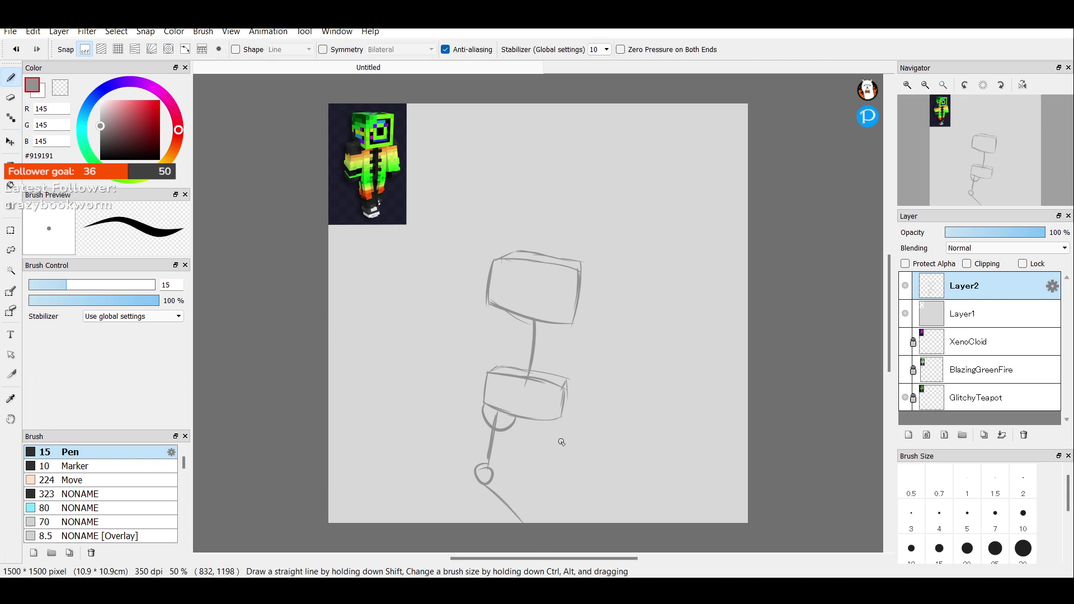
key("ctrl+z")
mouse_move(524, 417)
left_mouse_down()
mouse_move(551, 442)
mouse_move(560, 421)
mouse_move(512, 484)
left_mouse_up()
mouse_move(543, 438)
left_mouse_down()
mouse_move(501, 495)
mouse_move(487, 499)
mouse_move(503, 505)
mouse_move(500, 496)
mouse_move(482, 507)
mouse_move(494, 527)
mouse_move(507, 509)
mouse_move(529, 536)
mouse_move(513, 507)
mouse_move(490, 522)
left_mouse_up()
key("ctrl+z")
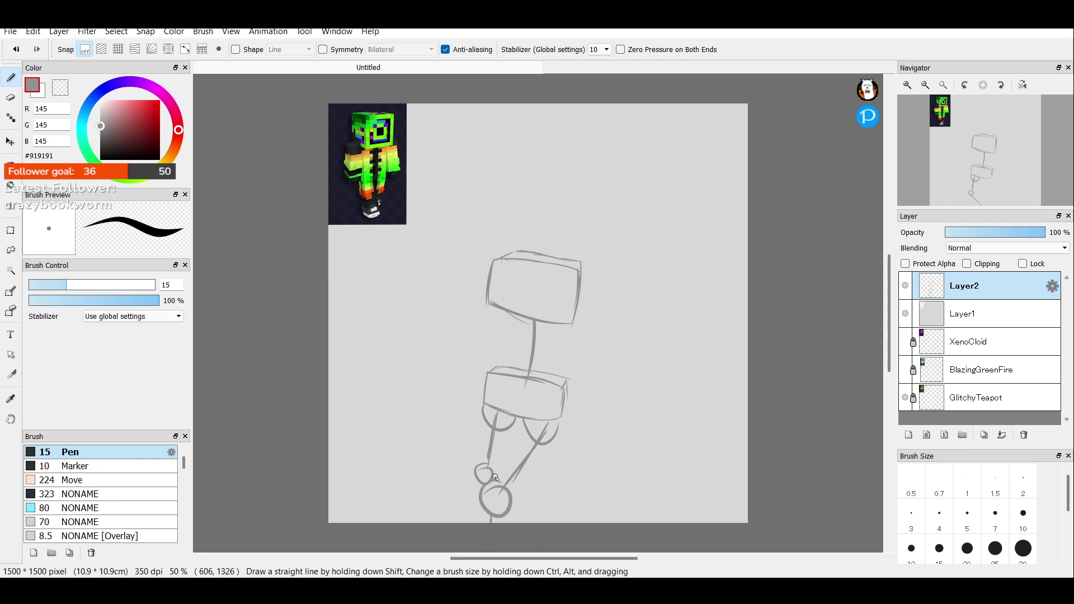
Sketch the rear leg's bent shin line running right from the knee and outline both sides of the front thigh.
left_click_drag(495, 478, 547, 478)
mouse_move(493, 472)
left_mouse_down()
mouse_move(529, 420)
mouse_move(498, 460)
left_mouse_up()
left_click_drag(525, 411, 502, 459)
left_click_drag(564, 423, 518, 495)
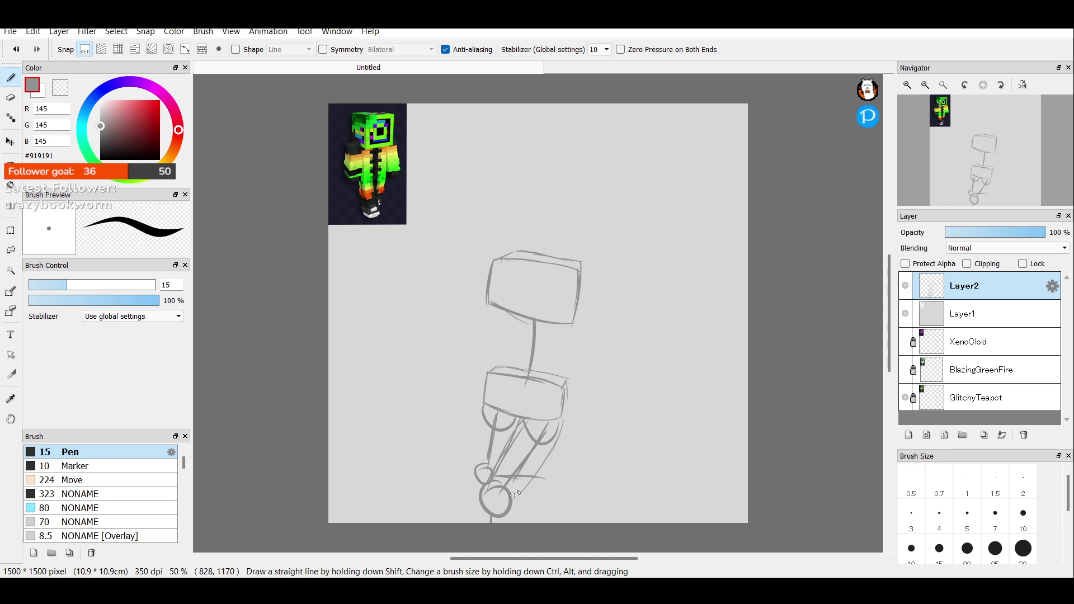
Outline the front lower leg down past the canvas edge and draw both sides of the rear thigh.
mouse_move(558, 436)
left_mouse_down()
mouse_move(525, 495)
mouse_move(519, 552)
left_mouse_up()
left_click_drag(480, 493, 484, 551)
left_click_drag(521, 492, 521, 532)
mouse_move(485, 403)
left_mouse_down()
mouse_move(479, 458)
mouse_move(482, 424)
left_mouse_up()
mouse_move(476, 466)
left_mouse_down()
mouse_move(488, 405)
mouse_move(498, 454)
left_mouse_up()
left_click_drag(522, 417, 490, 466)
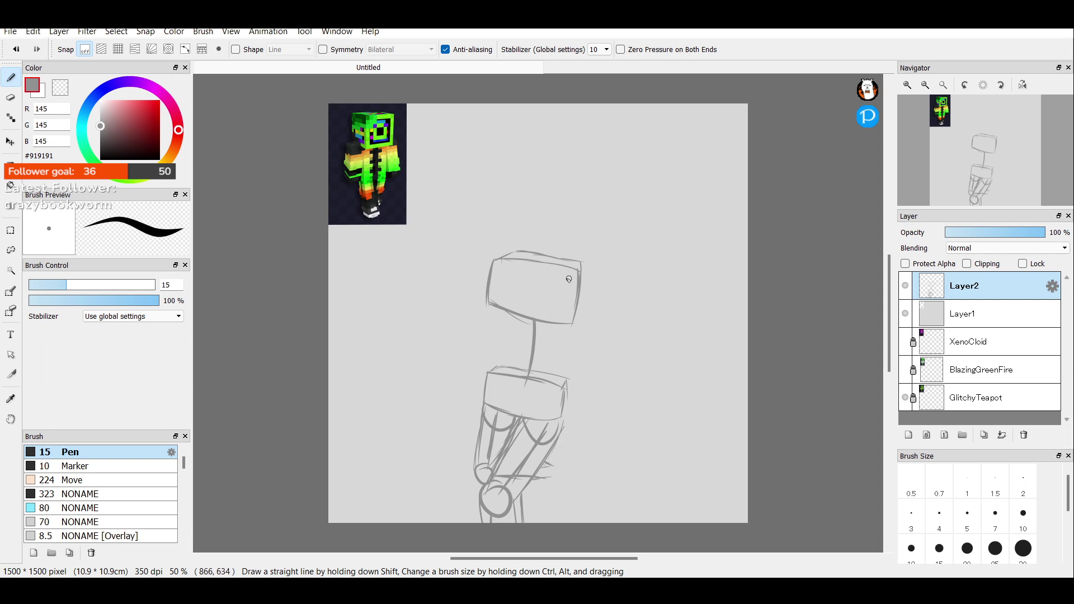
Connect the upper-body box to the hip box with waist lines on both sides of the spine.
left_click_drag(494, 303, 491, 371)
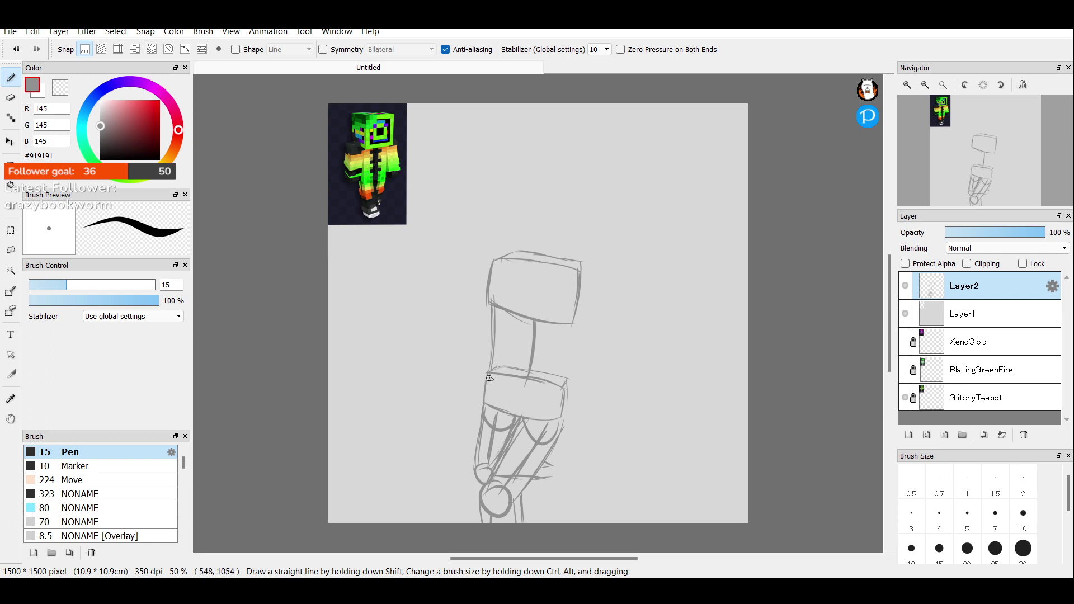
left_click_drag(574, 309, 551, 395)
left_click_drag(576, 314, 568, 383)
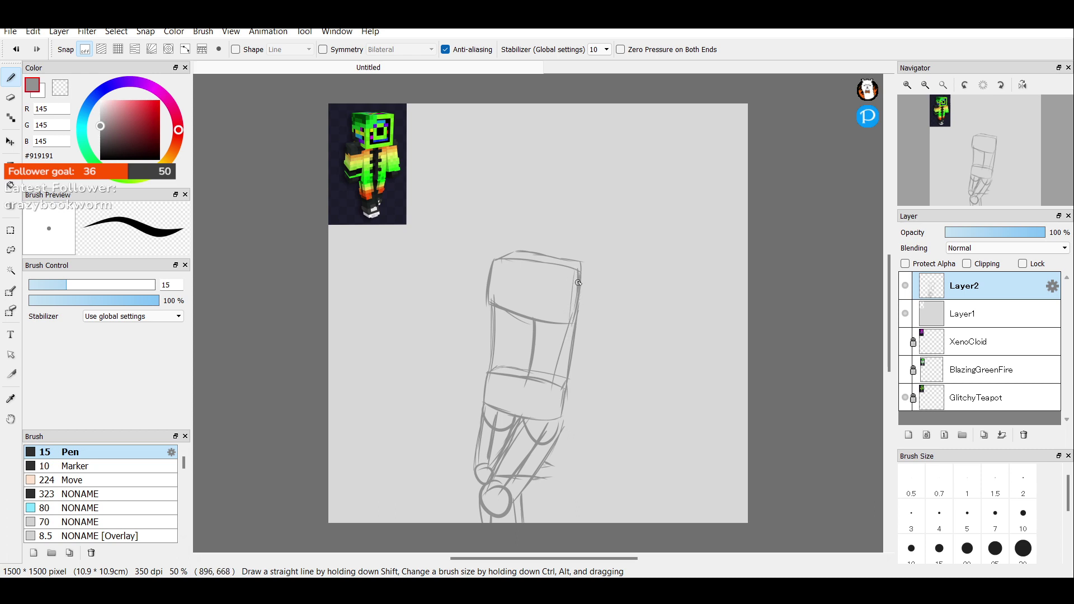
left_click_drag(551, 424, 559, 415)
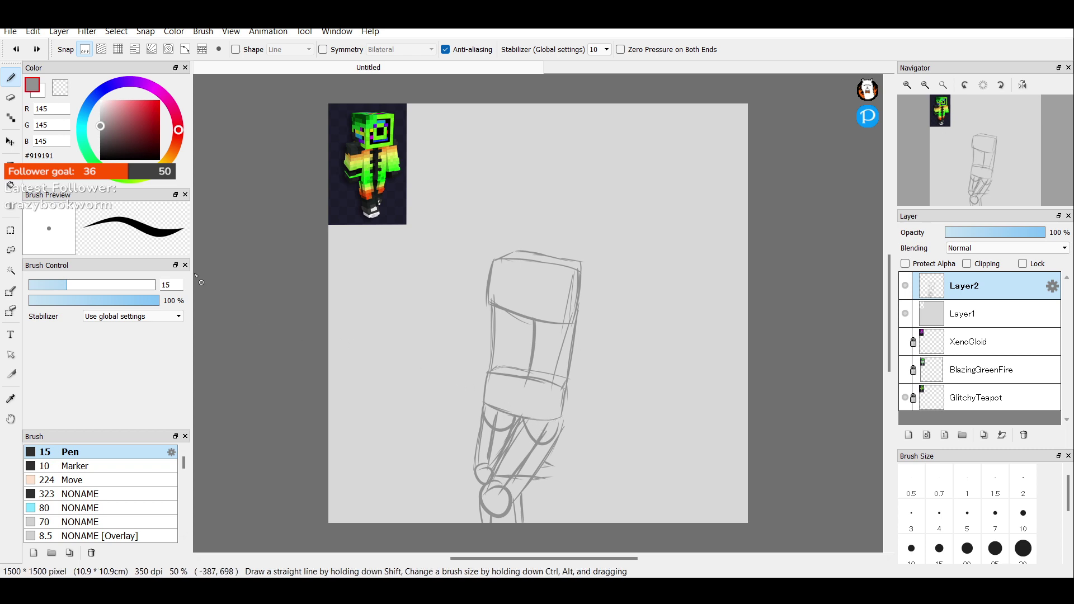
Erase the hip arcs, knee circles and overlapping leg construction lines, enlarging the eraser to 11.3.
key("e")
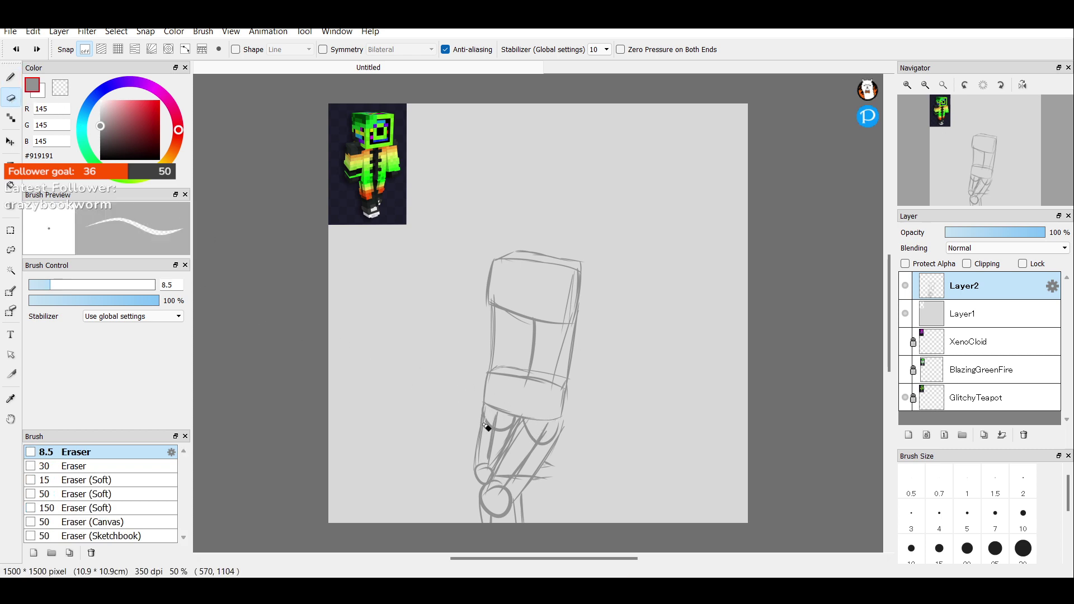
mouse_move(489, 420)
left_mouse_down()
mouse_move(548, 438)
mouse_move(542, 424)
mouse_move(527, 428)
mouse_move(528, 442)
mouse_move(545, 436)
mouse_move(554, 430)
left_mouse_up()
mouse_move(523, 468)
left_mouse_down()
mouse_move(518, 478)
mouse_move(525, 468)
left_mouse_up()
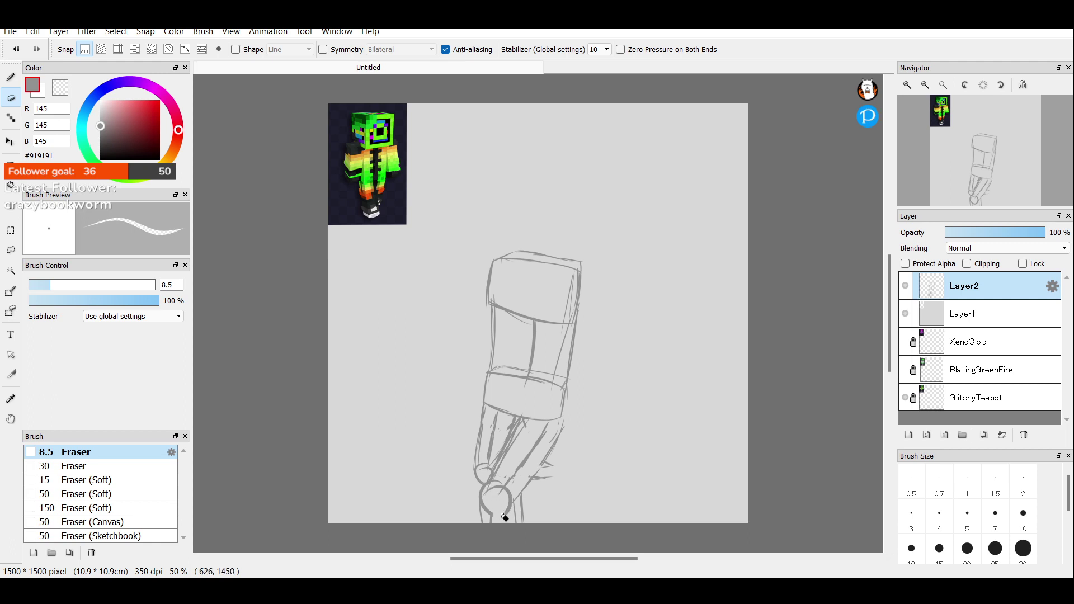
left_click(58, 286)
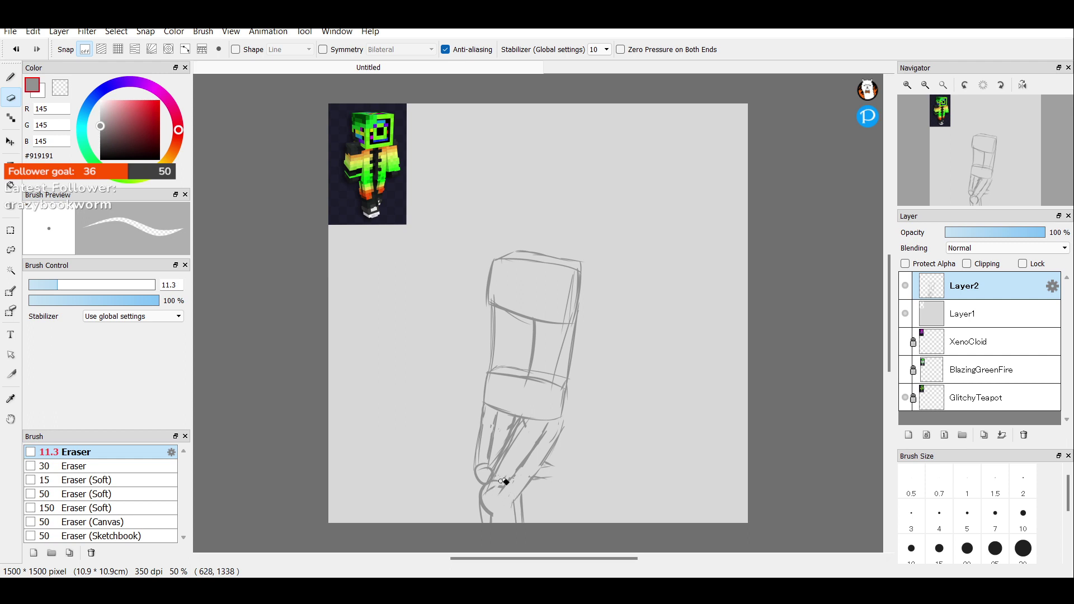
mouse_move(500, 481)
left_mouse_down()
mouse_move(481, 502)
mouse_move(480, 473)
mouse_move(495, 463)
left_mouse_up()
Redraw the front knee with the Pen as a rounded outline joining the thigh and lower leg.
left_click(10, 77)
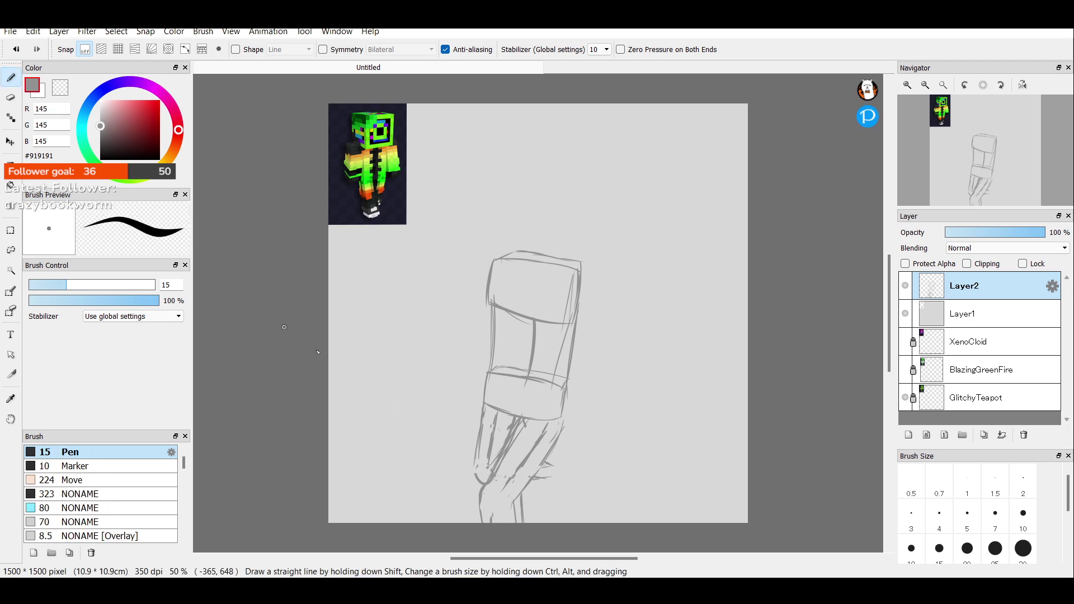
mouse_move(481, 511)
left_mouse_down()
mouse_move(511, 509)
mouse_move(479, 511)
mouse_move(507, 505)
mouse_move(493, 525)
mouse_move(518, 504)
mouse_move(497, 514)
left_mouse_up()
key("ctrl+z")
key("ctrl+z")
key("ctrl+z")
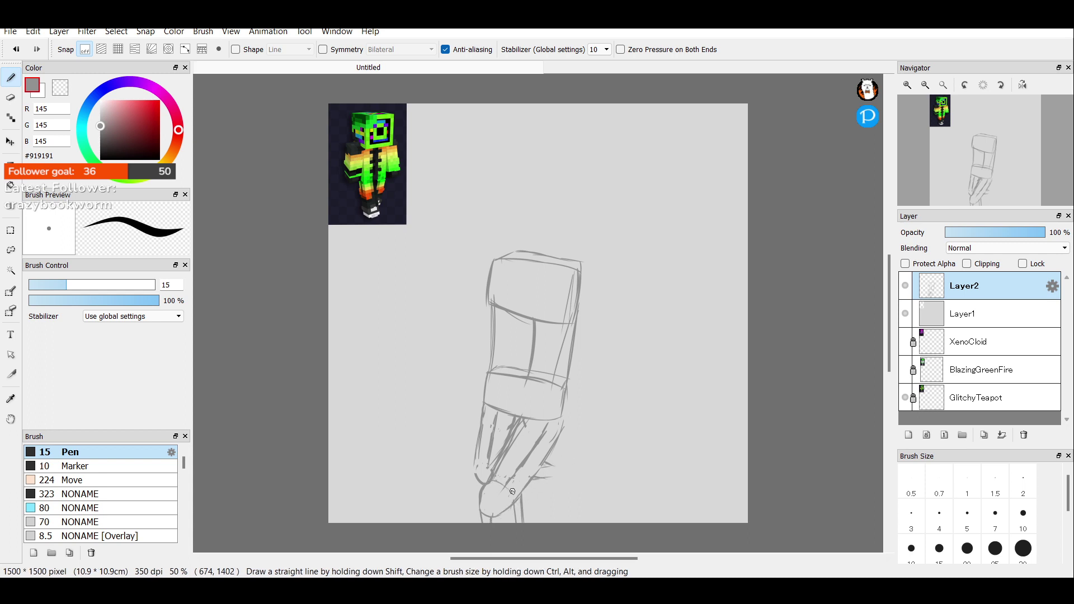
left_click_drag(492, 479, 515, 499)
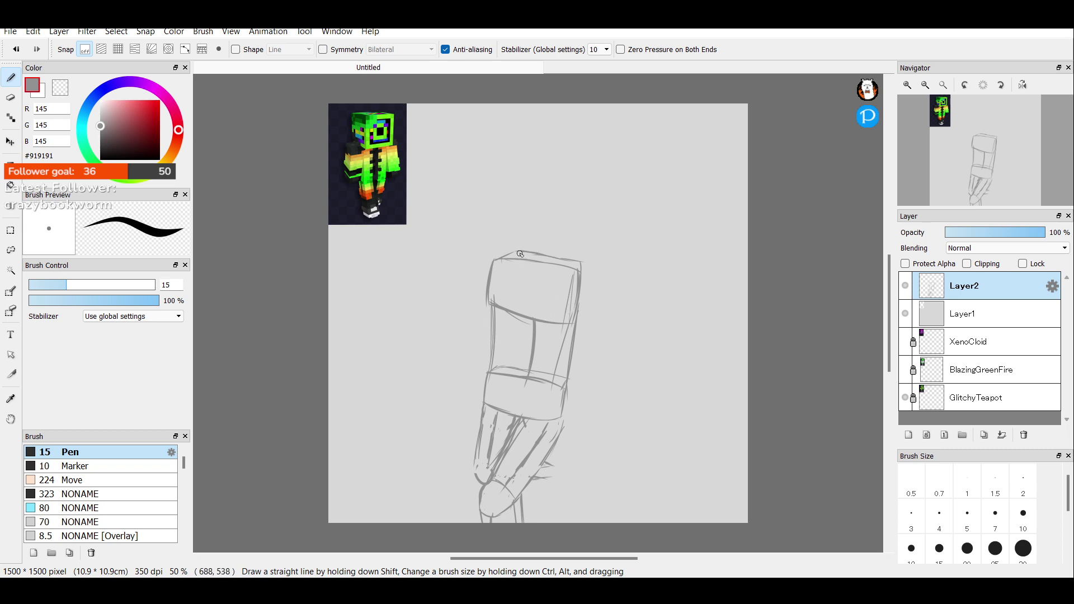
Retrace the upper-body box's top edge and the torso's right side.
mouse_move(519, 254)
left_mouse_down()
mouse_move(544, 230)
mouse_move(566, 268)
left_mouse_up()
left_click_drag(579, 303, 561, 387)
key("ctrl+z")
Try sketching an axe with a slanted handle and curved blade below the reference image, and undo it.
left_click_drag(379, 249, 422, 336)
mouse_move(353, 212)
left_mouse_down()
mouse_move(367, 274)
mouse_move(374, 251)
left_mouse_up()
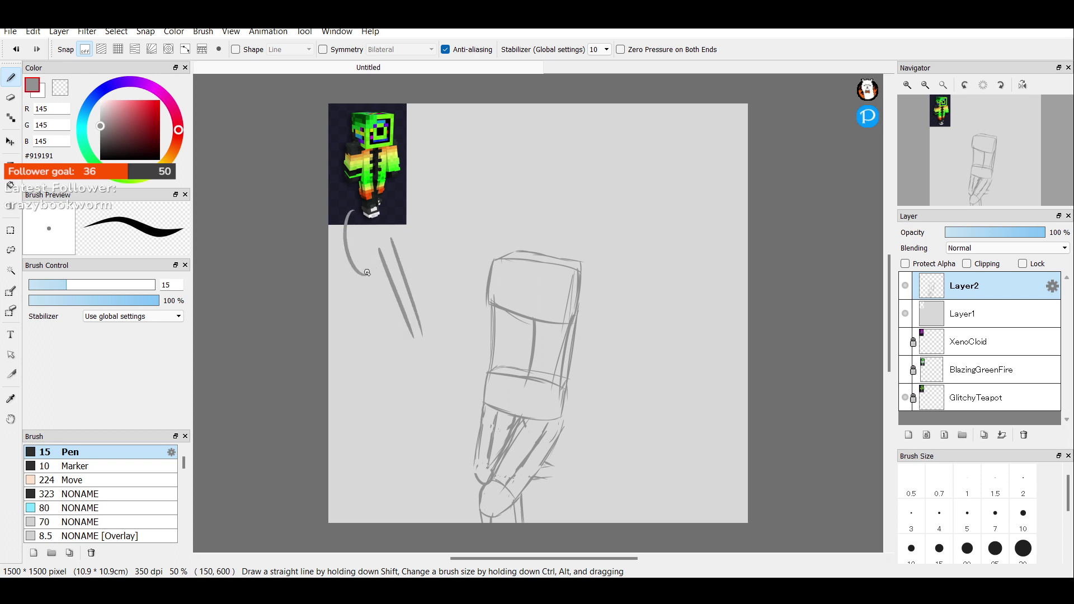
mouse_move(354, 211)
left_mouse_down()
mouse_move(393, 203)
mouse_move(379, 216)
mouse_move(356, 210)
mouse_move(394, 211)
mouse_move(385, 220)
mouse_move(395, 212)
mouse_move(405, 233)
mouse_move(388, 245)
mouse_move(406, 241)
mouse_move(370, 251)
left_mouse_up()
key("ctrl+z")
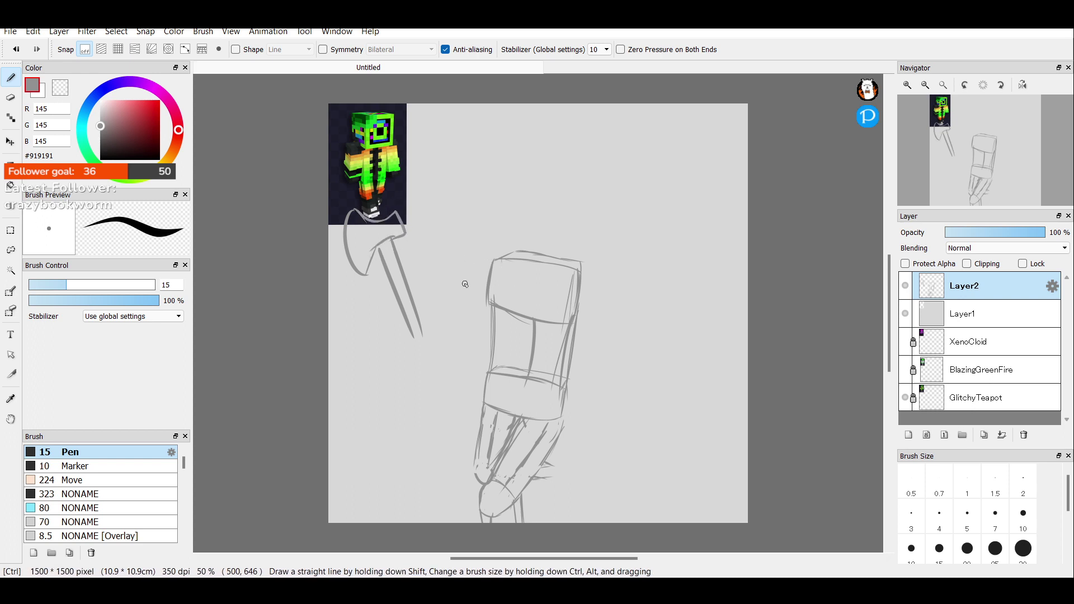
mouse_move(414, 338)
left_mouse_down()
mouse_move(421, 346)
mouse_move(424, 331)
left_mouse_up()
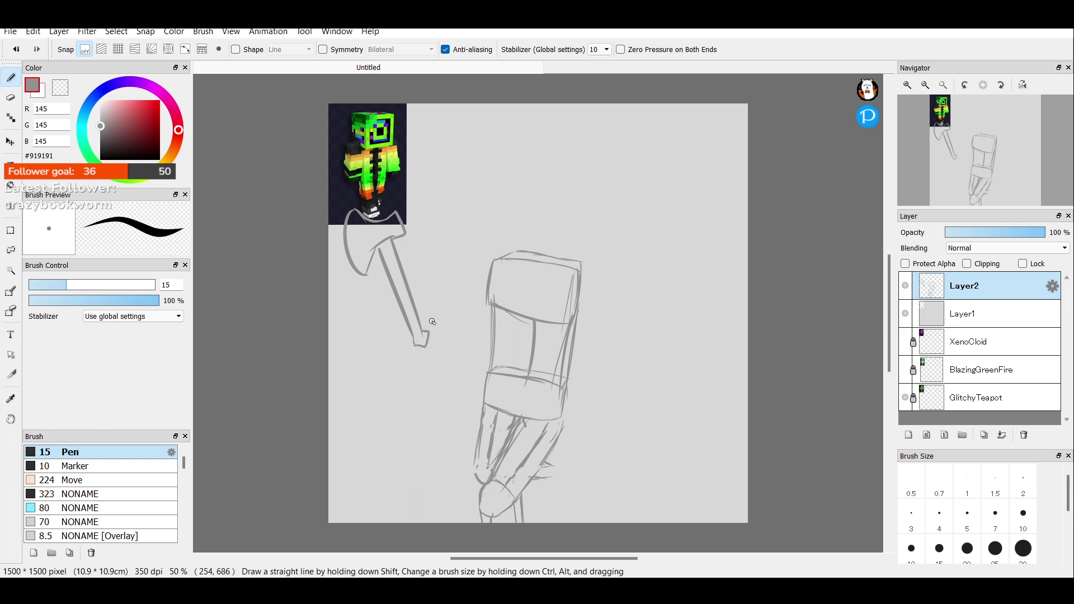
key("ctrl+z")
key("ctrl+z")
key("ctrl+z")
key("ctrl+z")
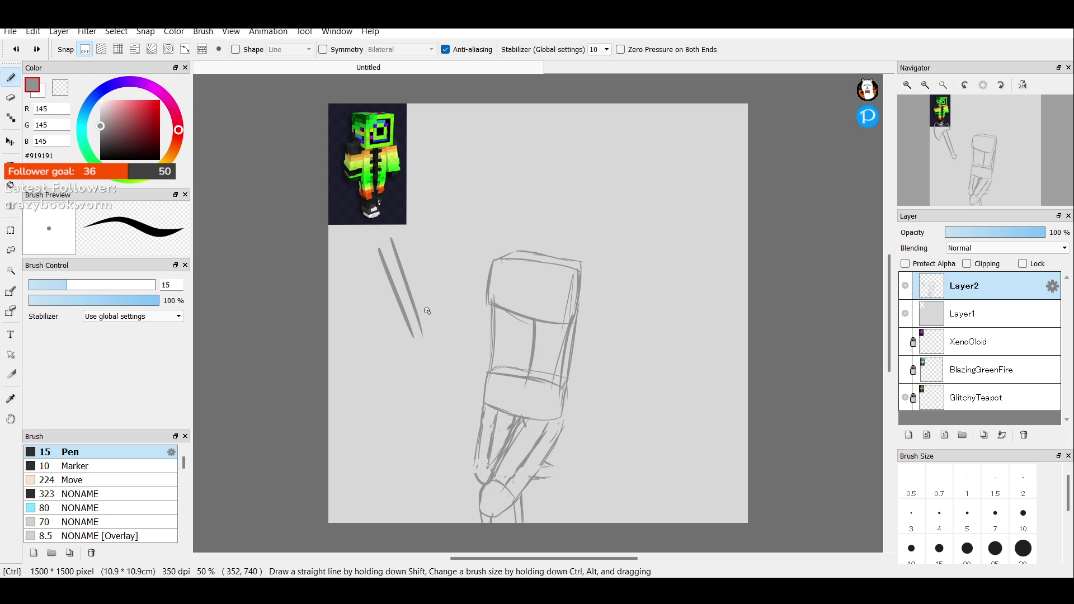
key("ctrl+z")
key("ctrl+z")
Try a slanted line below the reference image and a large tilted rectangle over the torso's right side, and undo both.
left_click_drag(362, 227, 414, 330)
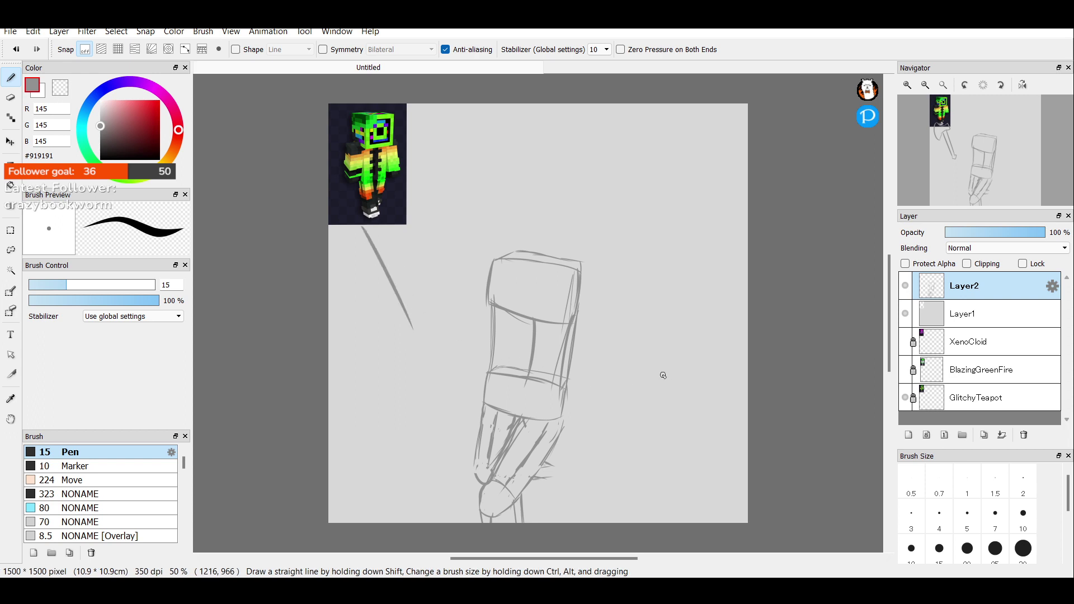
mouse_move(544, 289)
left_mouse_down()
mouse_move(612, 432)
mouse_move(715, 382)
mouse_move(610, 237)
mouse_move(530, 282)
left_mouse_up()
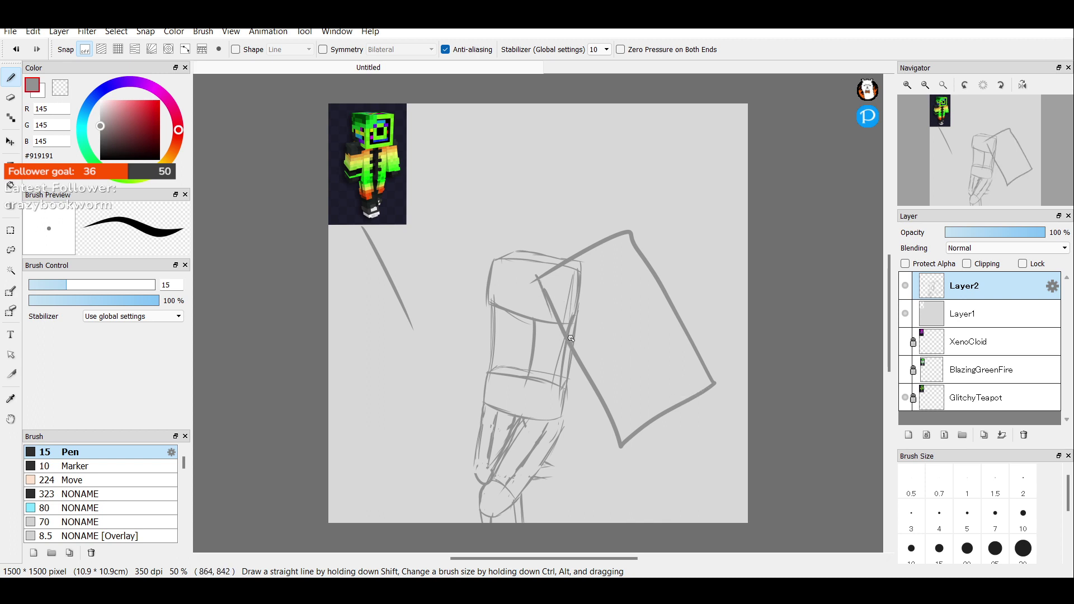
key("ctrl+z")
key("ctrl+z")
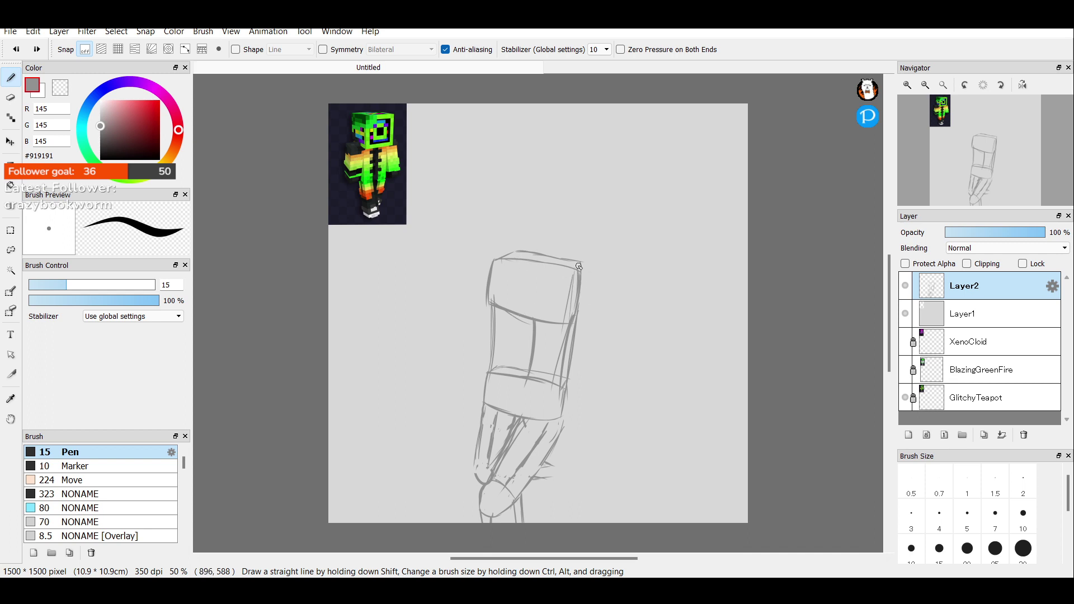
Sketch a rounded right shoulder with two upper-arm lines sloping outward and a line across the top of the torso.
left_click_drag(569, 267, 592, 260)
mouse_move(496, 241)
left_mouse_down()
mouse_move(613, 282)
mouse_move(624, 324)
left_mouse_up()
left_click_drag(584, 293, 603, 338)
Erase the upper-body box's right edge beside the shoulder and reinforce the shoulder line along the top with the Pen.
left_click(10, 98)
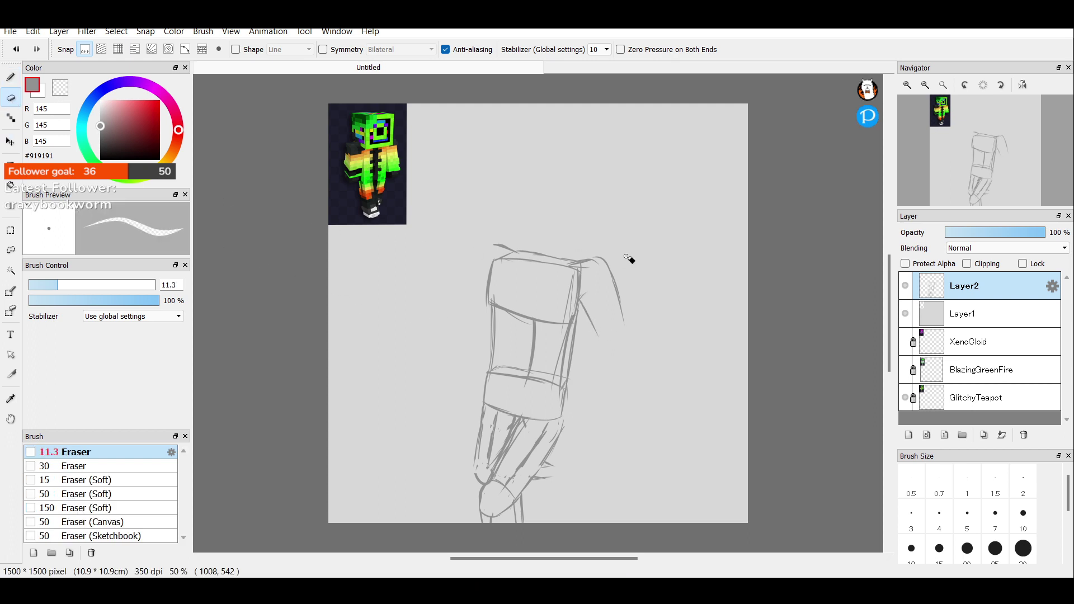
mouse_move(577, 300)
left_mouse_down()
mouse_move(559, 299)
mouse_move(585, 270)
mouse_move(570, 280)
mouse_move(574, 318)
left_mouse_up()
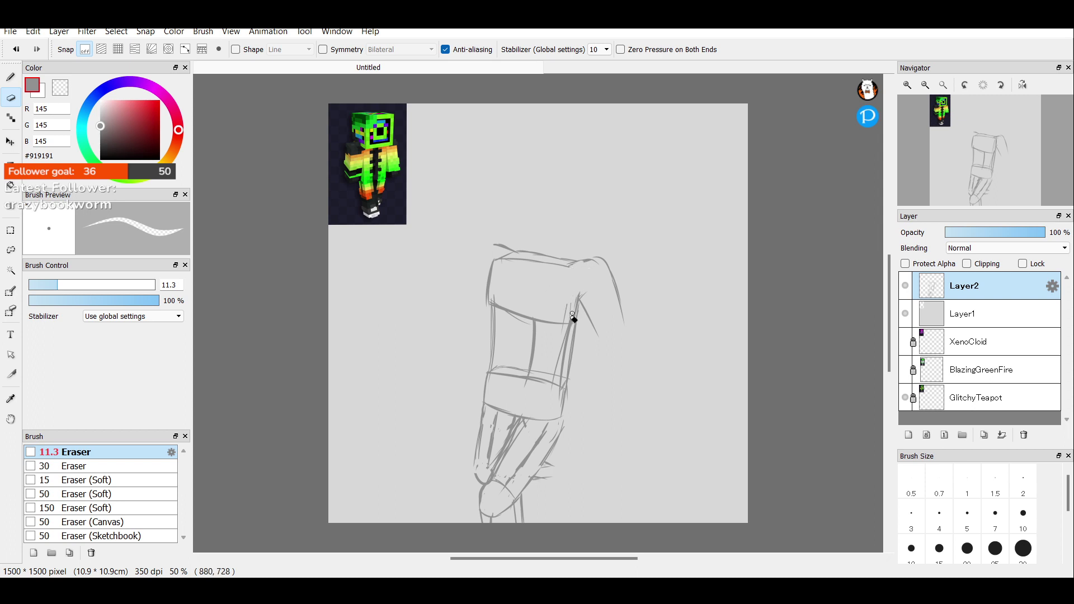
left_click(11, 77)
left_click_drag(552, 257, 597, 258)
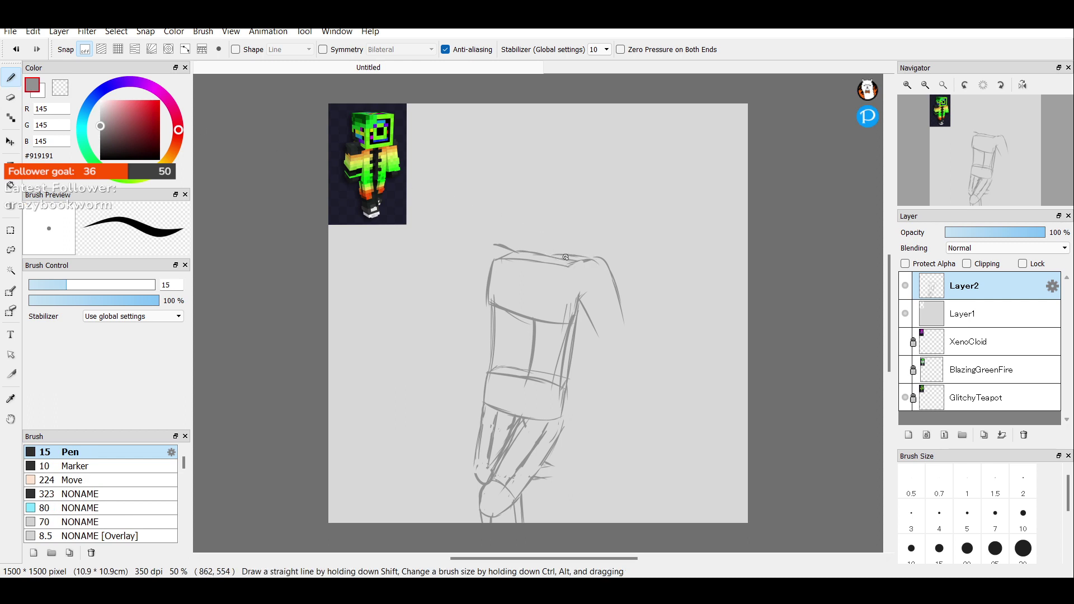
left_click_drag(504, 243, 534, 251)
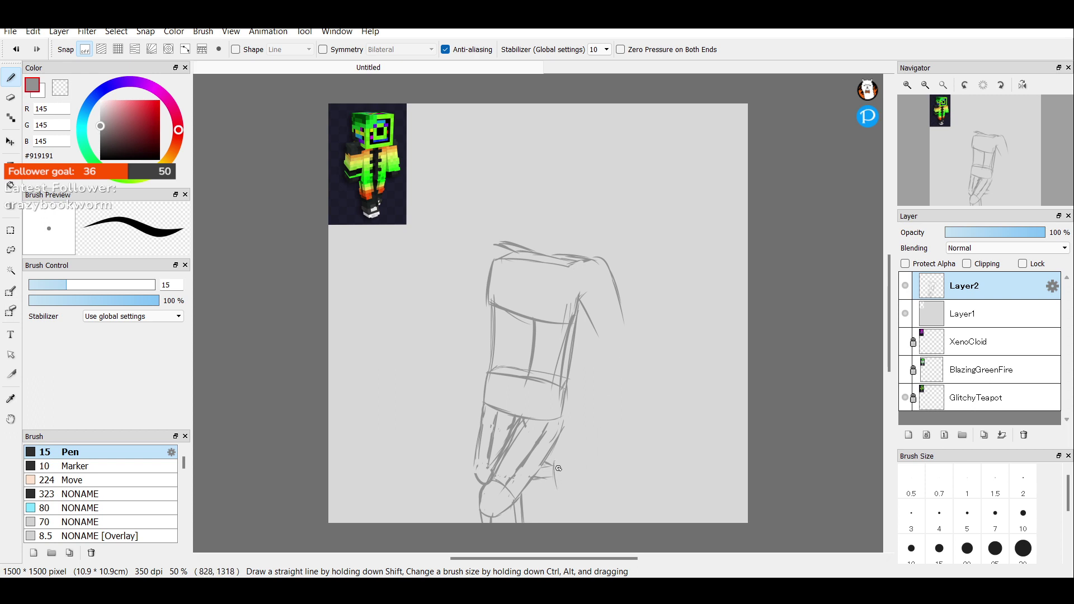
Try sketching a foot at the end of the bent rear leg, and undo its outline strokes.
mouse_move(553, 464)
left_mouse_down()
mouse_move(556, 490)
mouse_move(571, 486)
left_mouse_up()
key("ctrl+z")
left_click_drag(552, 478, 559, 485)
mouse_move(566, 497)
left_mouse_down()
mouse_move(577, 496)
mouse_move(566, 460)
left_mouse_up()
key("ctrl+z")
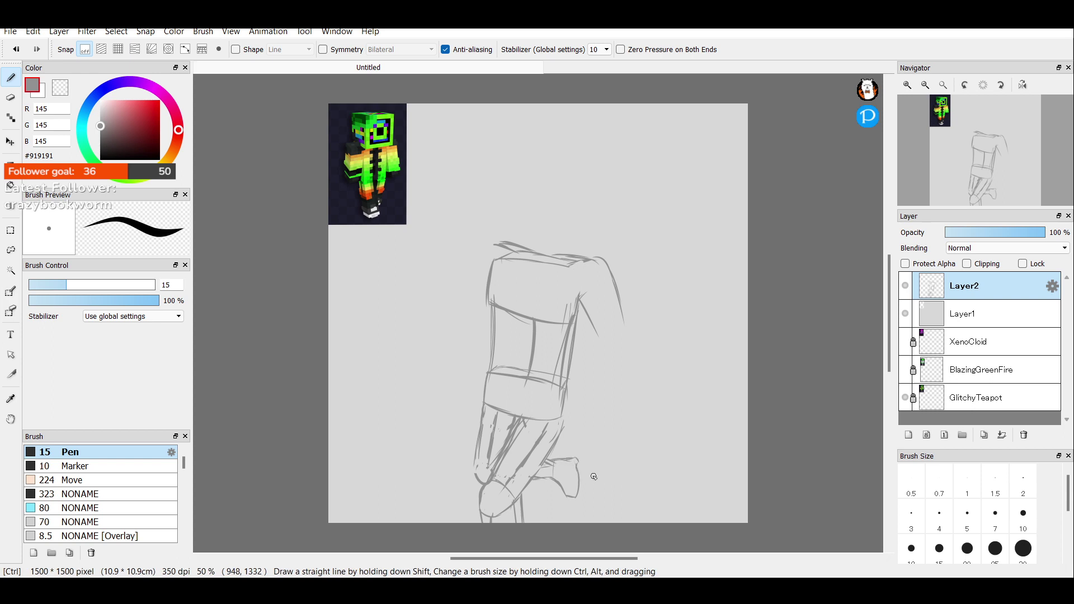
key("ctrl")
key("ctrl+z")
key("ctrl+z")
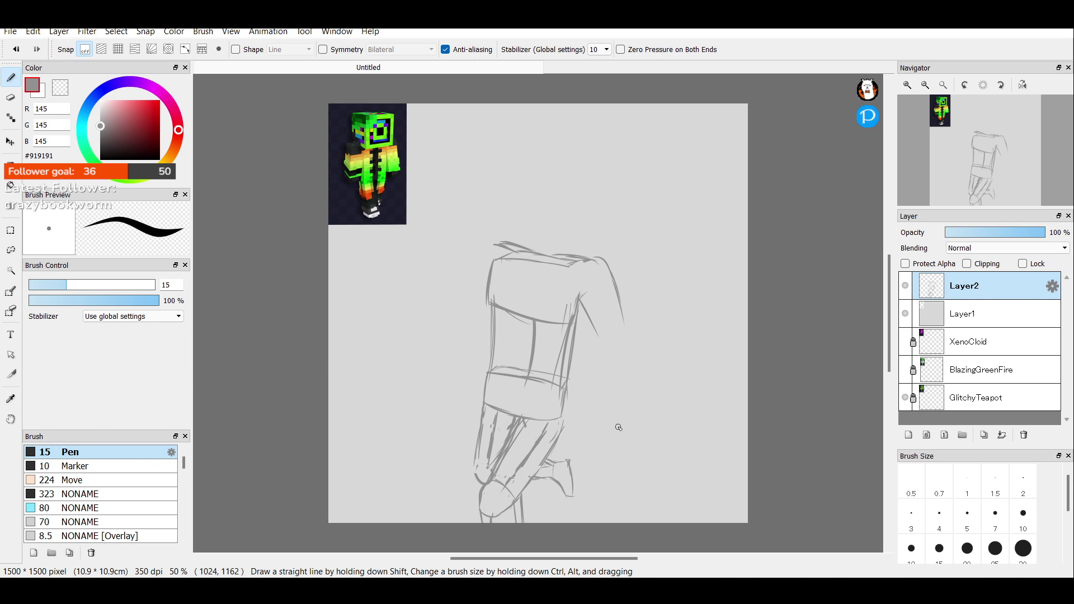
key("ctrl")
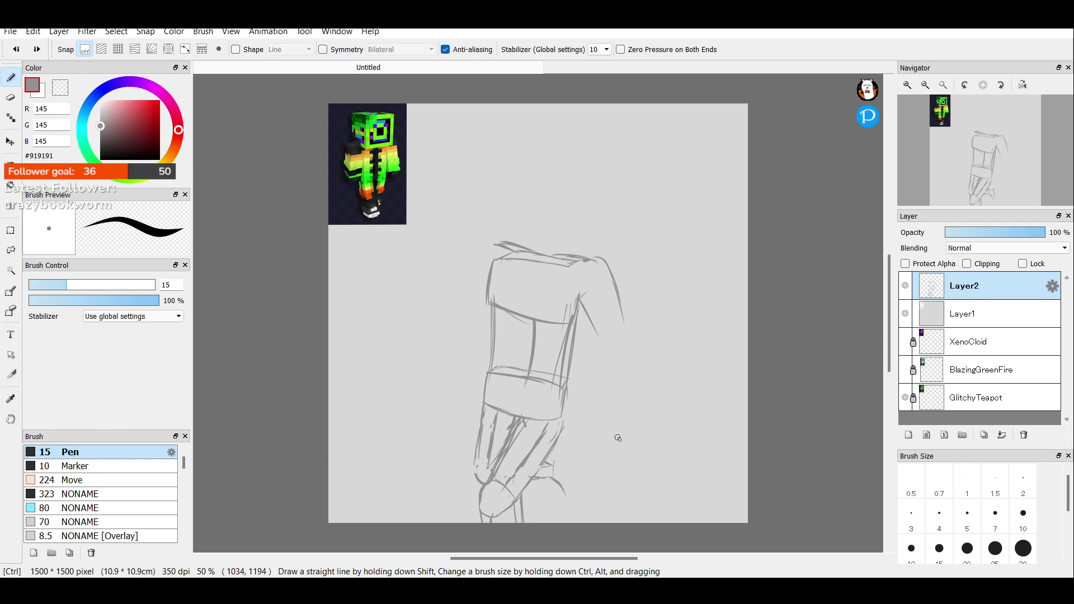
key("ctrl+z")
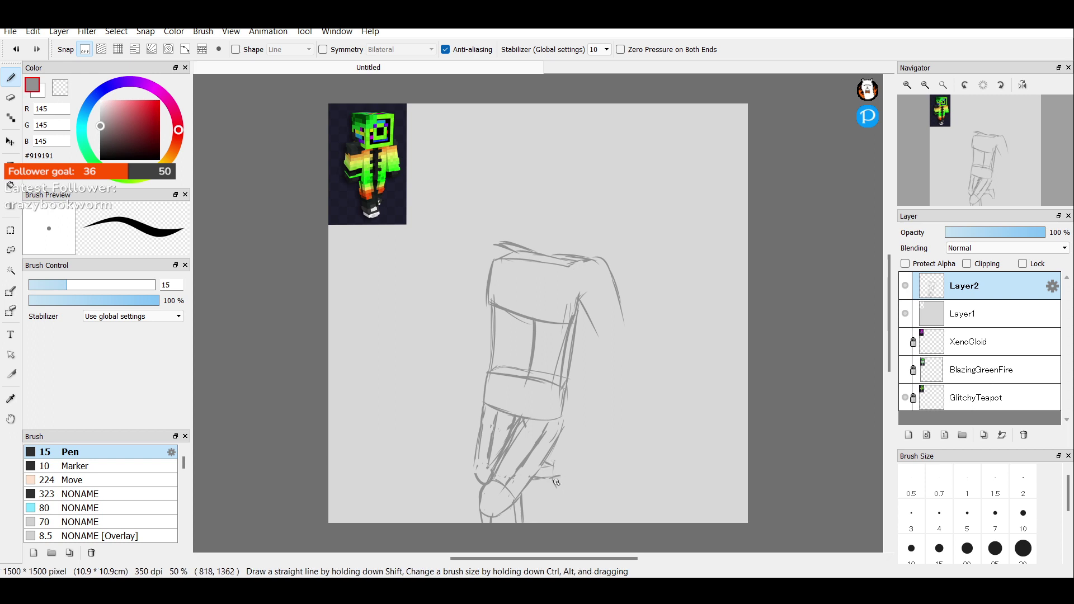
Undo the stray foot stroke and sketch a small blocky foot at the end of the bent rear leg.
key("ctrl")
key("ctrl+z")
left_click_drag(563, 461, 567, 480)
mouse_move(569, 488)
left_mouse_down()
mouse_move(561, 455)
mouse_move(570, 499)
left_mouse_up()
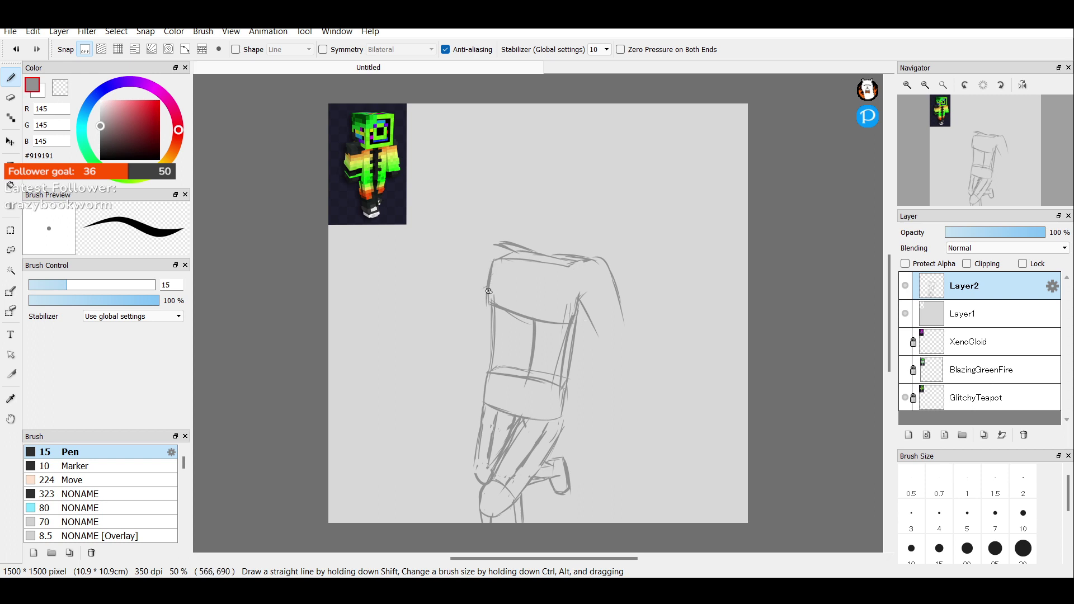
Try sketching the left shoulder and upper arm with lines sloping outward from the torso, and undo the outer shoulder strokes.
left_click_drag(492, 267, 465, 331)
left_click_drag(480, 240, 449, 278)
key("ctrl+z")
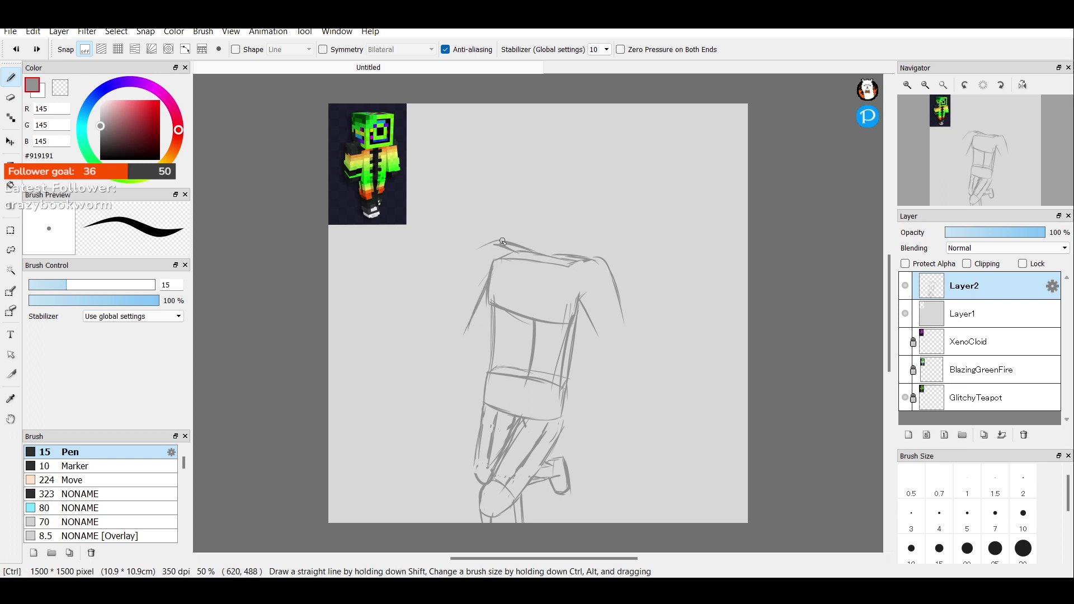
mouse_move(497, 244)
left_mouse_down()
mouse_move(466, 270)
mouse_move(444, 319)
left_mouse_up()
key("ctrl+z")
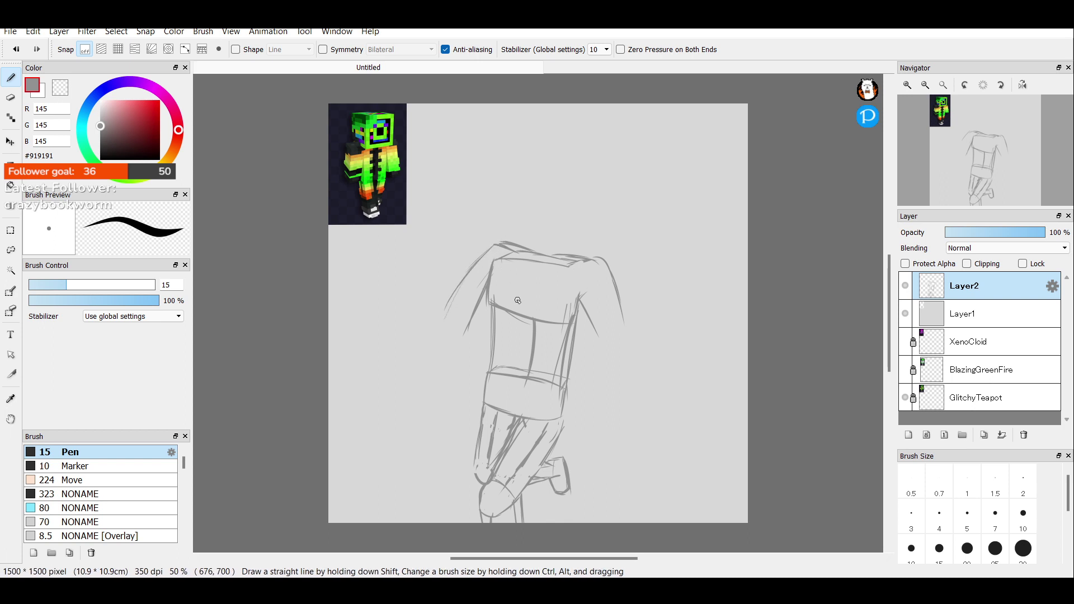
key("ctrl+z")
key("ctrl+z")
key("ctrl+z")
Try sketching the right forearm with two lines angling inward below the elbow.
left_click_drag(602, 339, 585, 384)
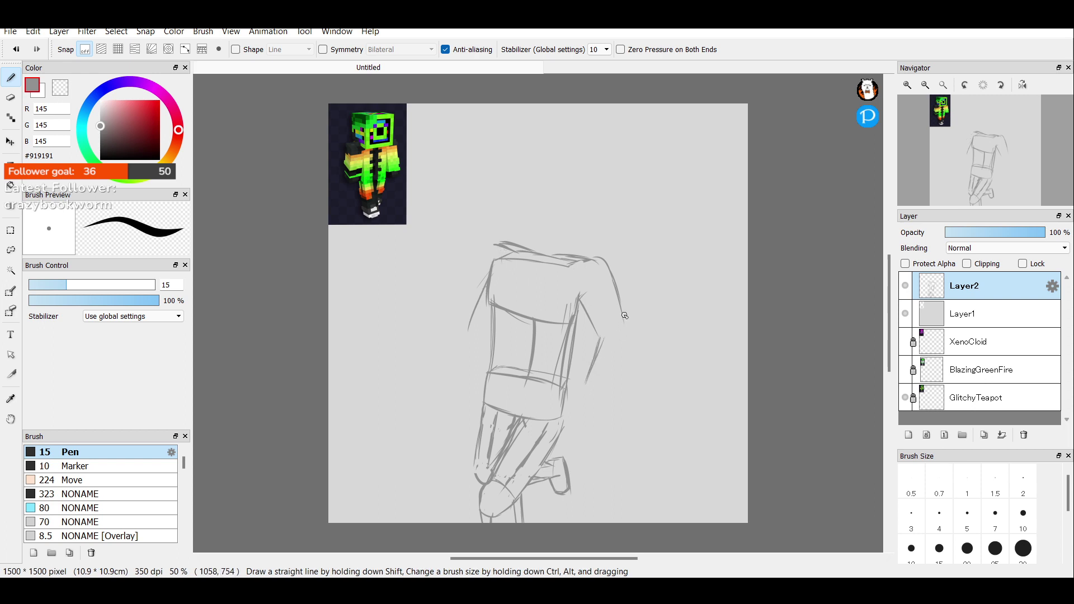
mouse_move(622, 312)
left_mouse_down()
mouse_move(624, 344)
mouse_move(604, 385)
left_mouse_up()
left_click_drag(627, 343, 605, 386)
Try guide strokes down the rear leg and torso centre, and undo them together with the outer right forearm line.
mouse_move(554, 425)
left_mouse_down()
mouse_move(511, 475)
mouse_move(520, 525)
left_mouse_up()
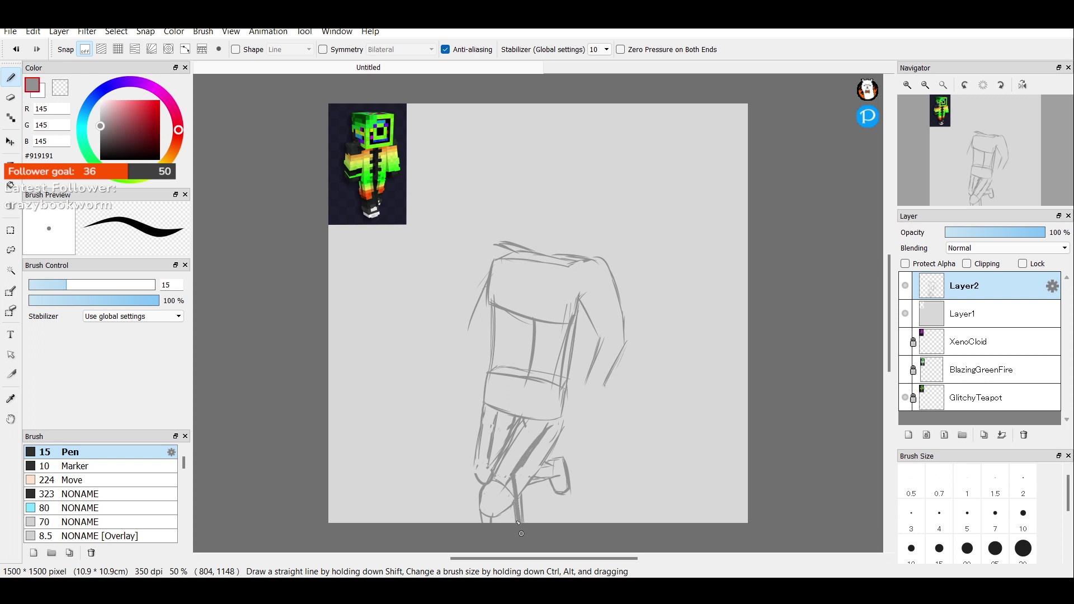
left_click_drag(547, 274, 530, 414)
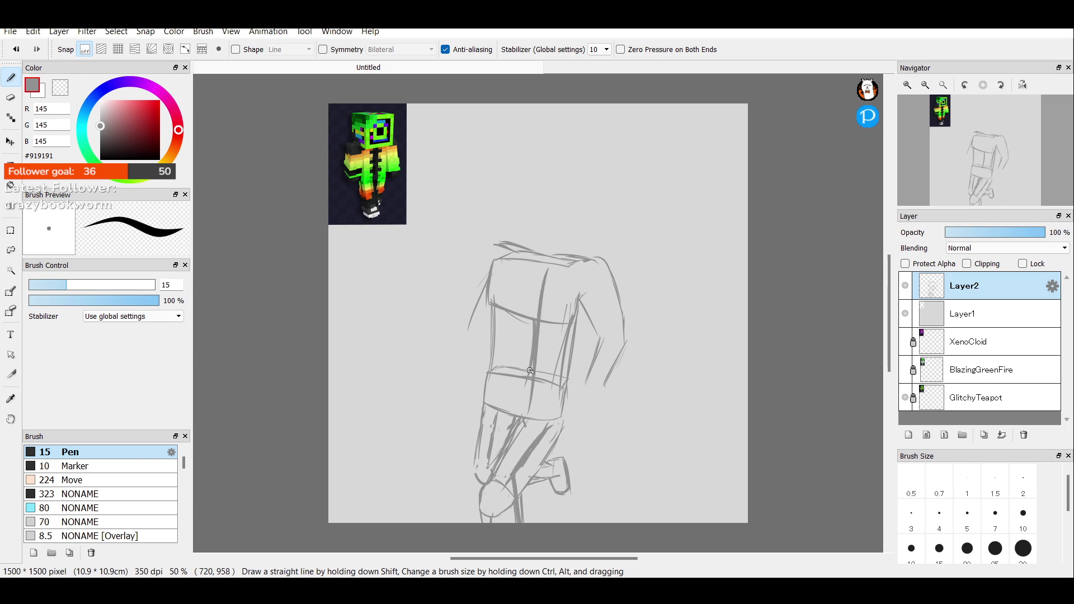
key("ctrl+z")
key("ctrl+z")
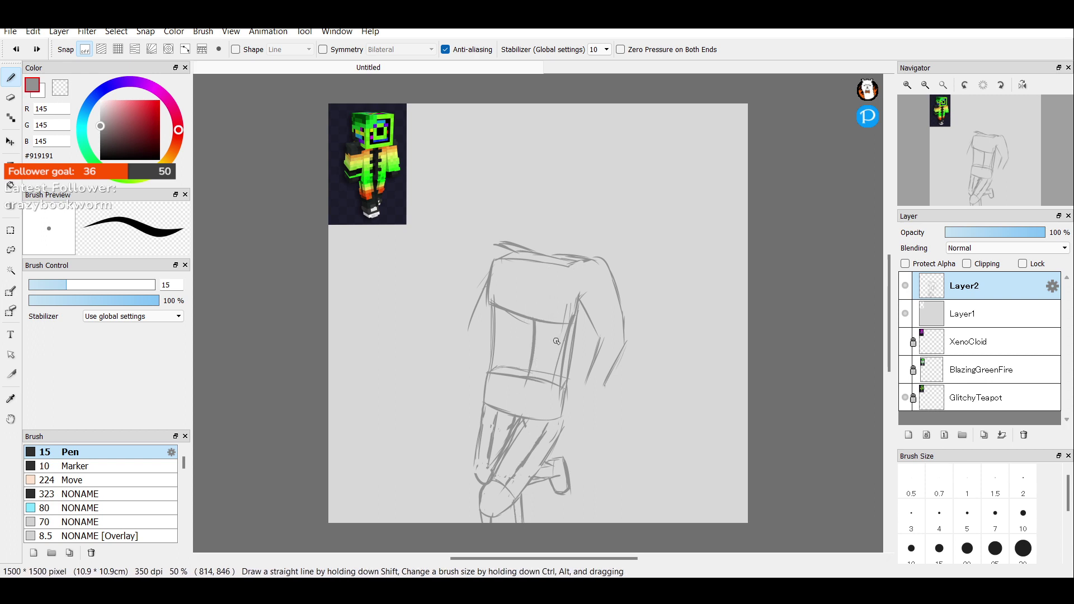
mouse_move(537, 482)
left_mouse_down()
mouse_move(564, 459)
mouse_move(565, 500)
left_mouse_up()
mouse_move(590, 269)
left_mouse_down()
mouse_move(611, 346)
mouse_move(604, 370)
left_mouse_up()
key("ctrl+z")
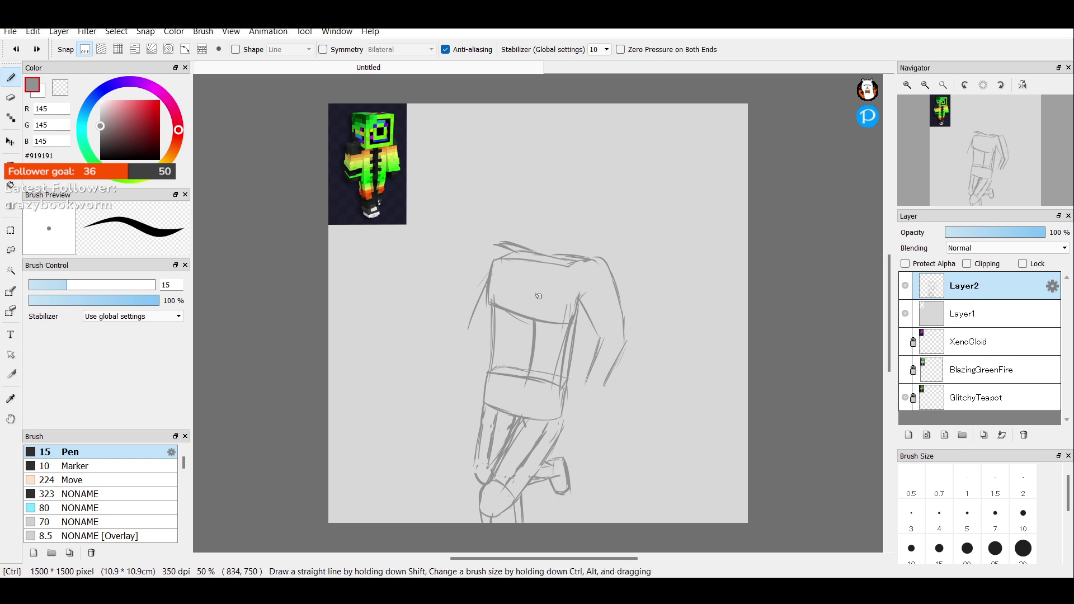
key("ctrl+z")
key("ctrl+z")
key("ctrl+z")
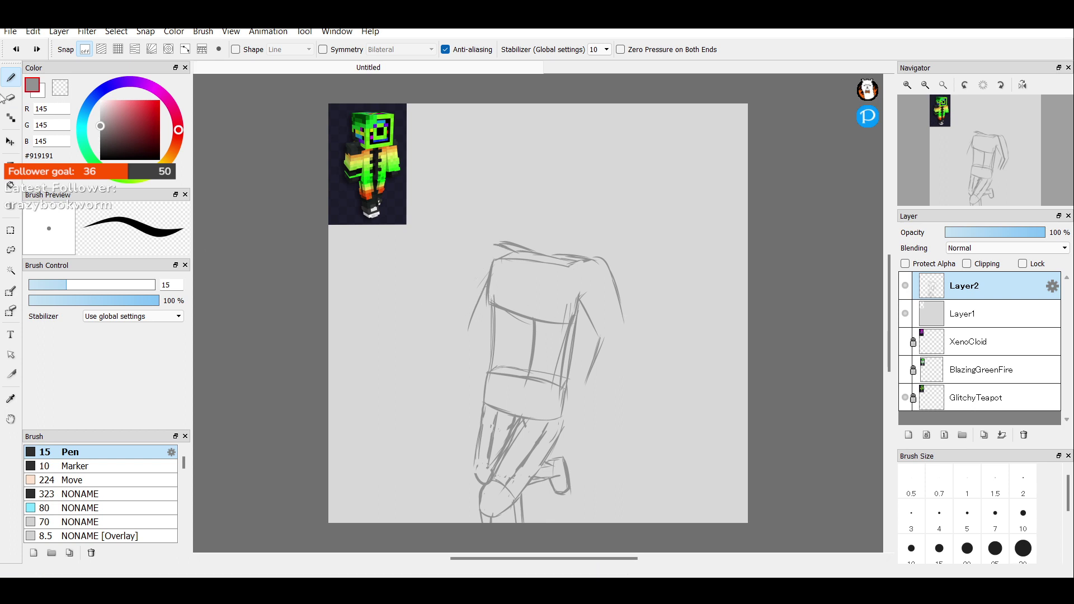
Erase both arms, the right shoulder curve and the extra shoulder lines along the top of the torso.
key("e")
left_click_drag(480, 325, 477, 301)
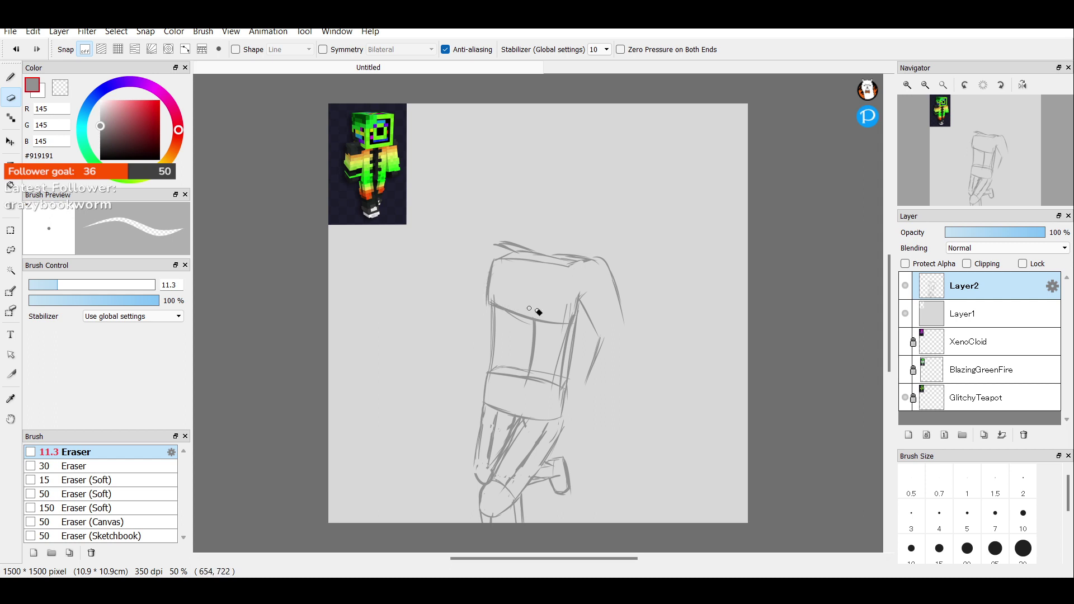
mouse_move(599, 341)
left_mouse_down()
mouse_move(584, 392)
mouse_move(608, 325)
mouse_move(596, 323)
mouse_move(586, 343)
mouse_move(580, 321)
mouse_move(592, 326)
mouse_move(589, 304)
mouse_move(619, 283)
mouse_move(623, 331)
mouse_move(620, 308)
left_mouse_up()
left_click_drag(504, 243, 519, 252)
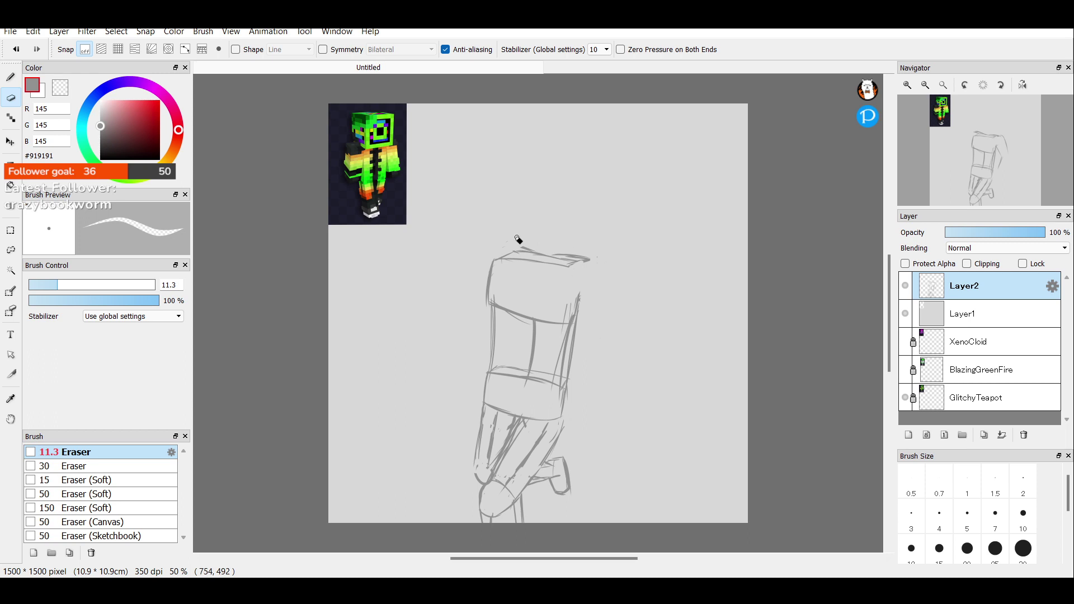
mouse_move(556, 254)
left_mouse_down()
mouse_move(599, 270)
mouse_move(569, 257)
left_mouse_up()
Close the torso's upper-right edge with the Pen and draw a circle there for the right shoulder joint.
left_click(11, 77)
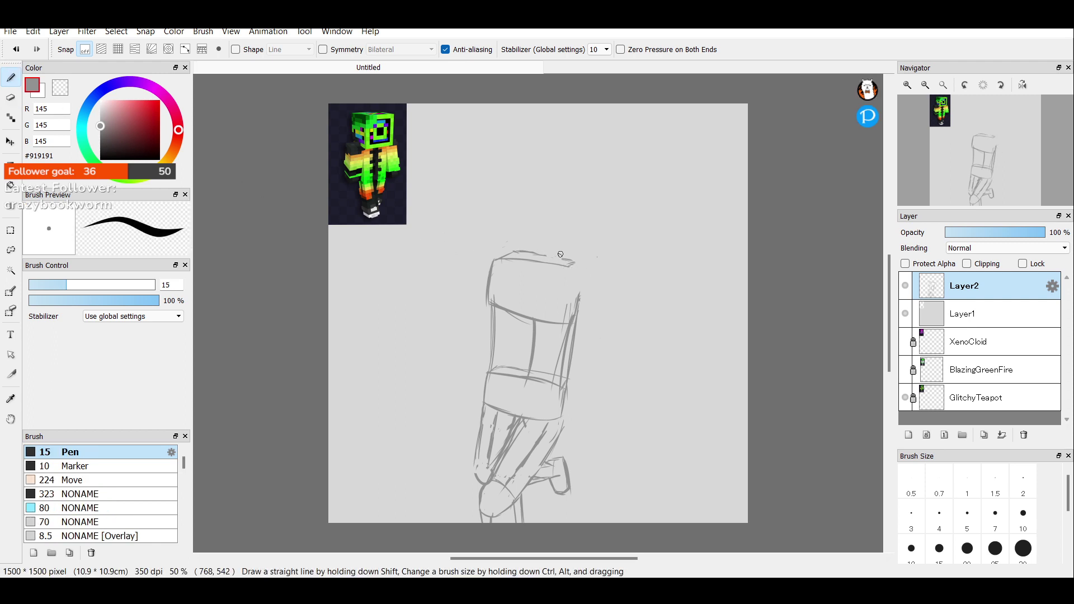
mouse_move(537, 256)
left_mouse_down()
mouse_move(578, 266)
mouse_move(566, 319)
left_mouse_up()
mouse_move(567, 261)
left_mouse_down()
mouse_move(573, 287)
mouse_move(564, 281)
mouse_move(574, 304)
mouse_move(583, 264)
mouse_move(552, 282)
mouse_move(547, 302)
mouse_move(574, 308)
left_mouse_up()
key("ctrl+z")
key("ctrl+z")
key("ctrl+z")
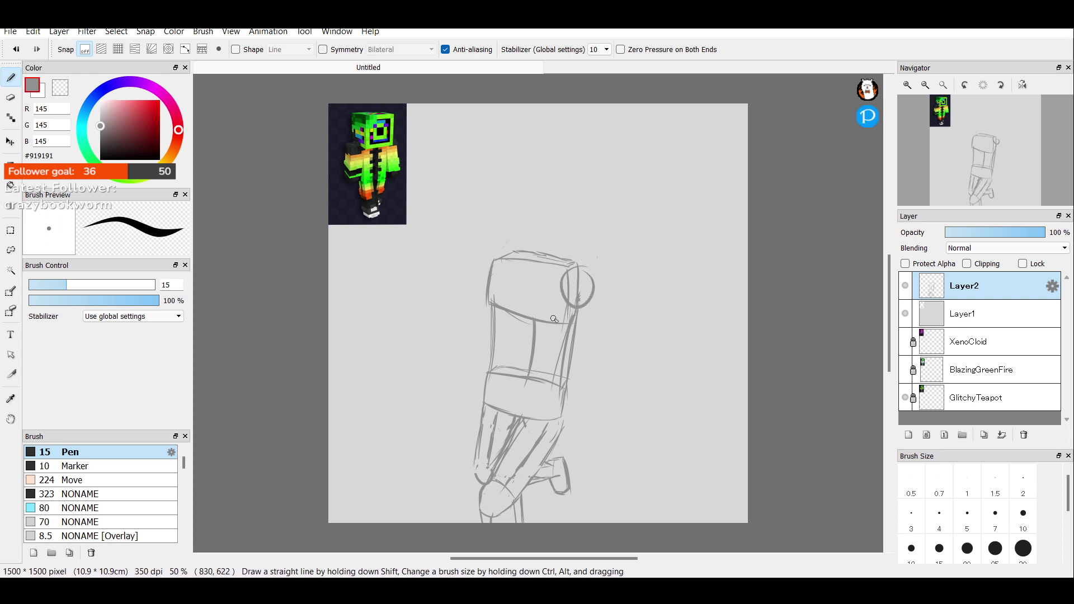
Try a circle for the left shoulder joint with an upper-arm line sloping outward, and undo the arm strokes.
mouse_move(505, 252)
left_mouse_down()
mouse_move(459, 294)
mouse_move(489, 255)
mouse_move(451, 309)
left_mouse_up()
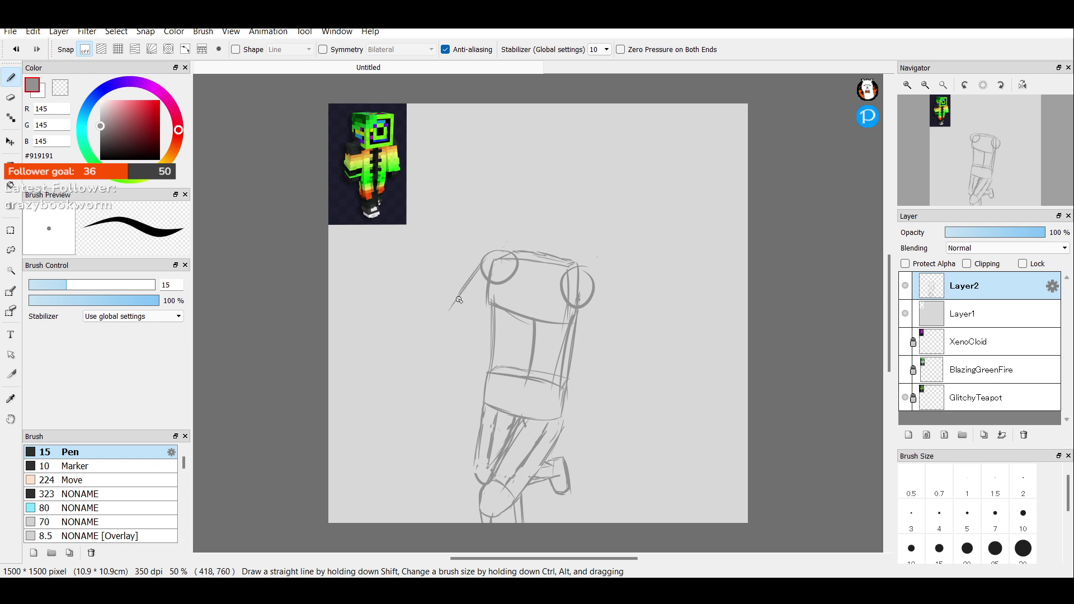
left_click_drag(490, 253, 445, 309)
key("ctrl+z")
key("ctrl+z")
key("ctrl+z")
Sketch the right arm from the shoulder circle out to a bent elbow, with the forearm angling back to the hip.
left_click_drag(577, 326, 591, 360)
left_click_drag(565, 296, 599, 381)
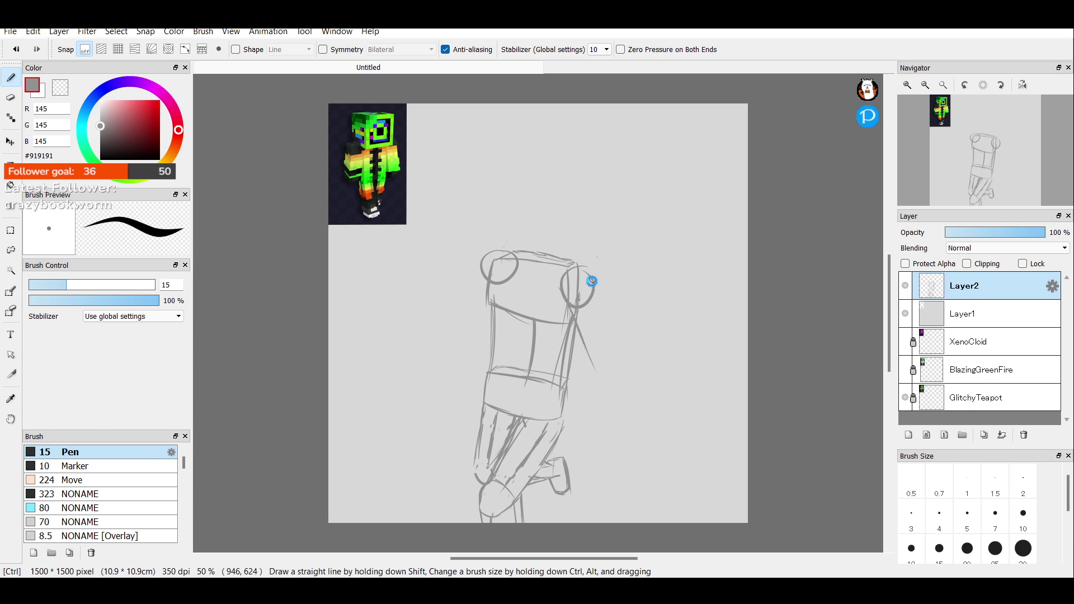
key("ctrl+z")
mouse_move(605, 318)
left_mouse_down()
mouse_move(574, 388)
mouse_move(591, 357)
mouse_move(546, 400)
left_mouse_up()
key("ctrl+z")
left_click_drag(589, 363, 546, 396)
left_click_drag(595, 281, 622, 359)
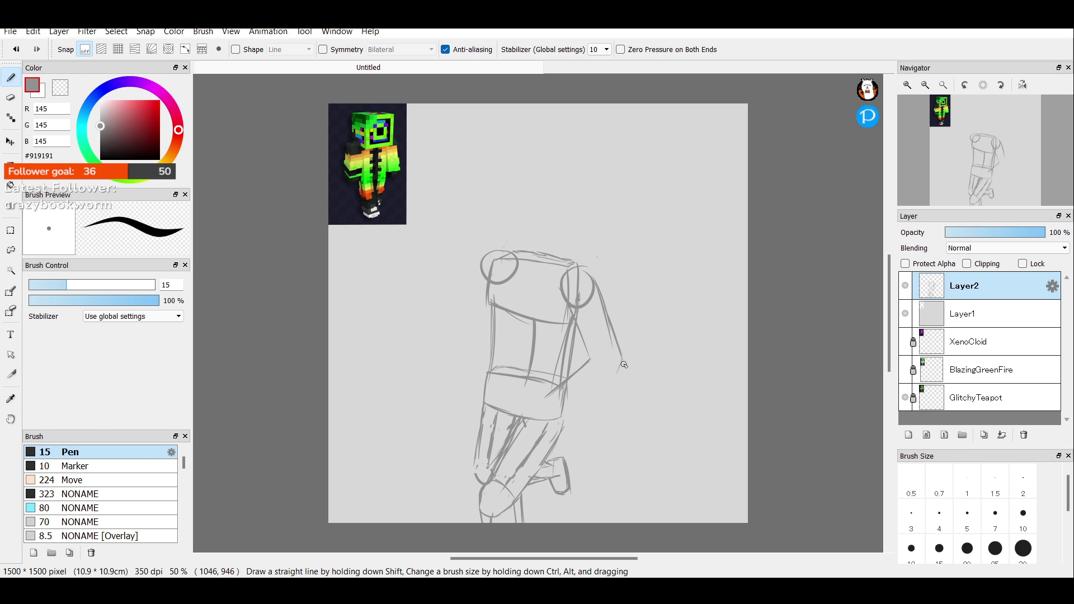
mouse_move(611, 379)
left_mouse_down()
mouse_move(626, 370)
mouse_move(573, 401)
mouse_move(595, 391)
left_mouse_up()
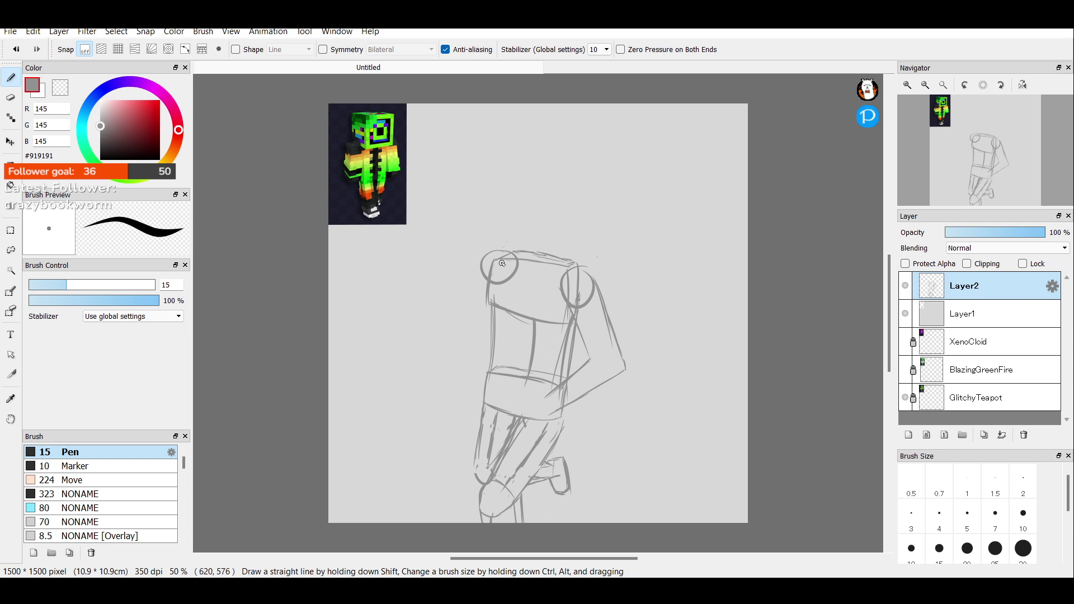
Redraw the torso's left edge slightly further inward, and erase the old edge and the left shoulder circle.
left_click_drag(502, 263, 495, 304)
left_click_drag(496, 307, 490, 371)
key("e")
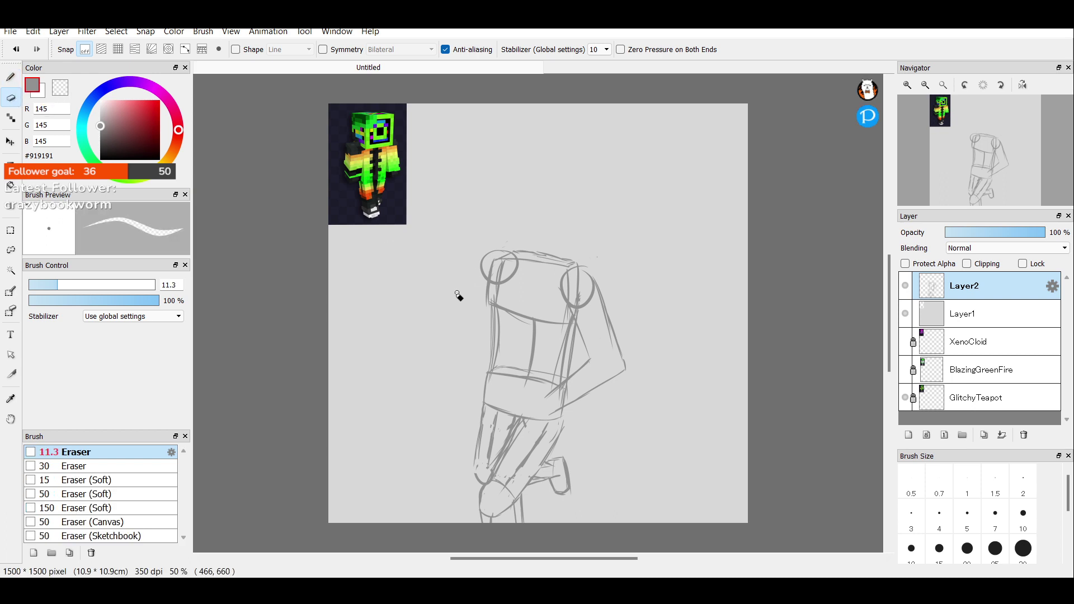
mouse_move(486, 290)
left_mouse_down()
mouse_move(487, 302)
mouse_move(492, 242)
mouse_move(486, 283)
mouse_move(505, 251)
left_mouse_up()
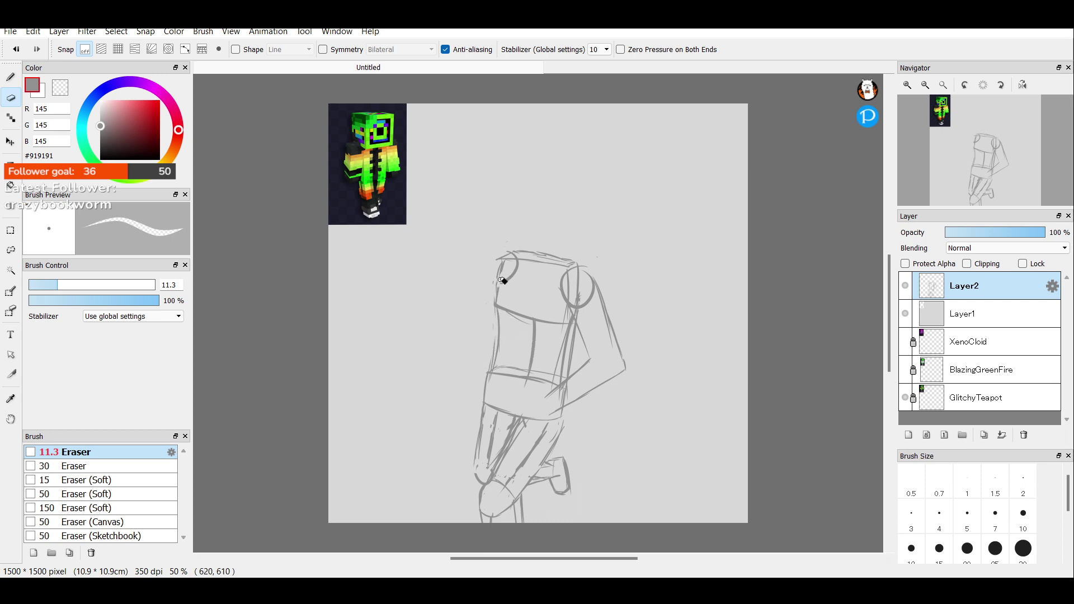
left_click_drag(511, 272, 518, 264)
Draw a smaller circle for the left shoulder joint at the torso's upper-left corner with the Pen, undoing failed tries.
left_click(13, 80)
mouse_move(514, 263)
left_mouse_down()
mouse_move(491, 267)
mouse_move(523, 273)
mouse_move(493, 296)
left_mouse_up()
left_click_drag(509, 251, 497, 292)
key("ctrl+z")
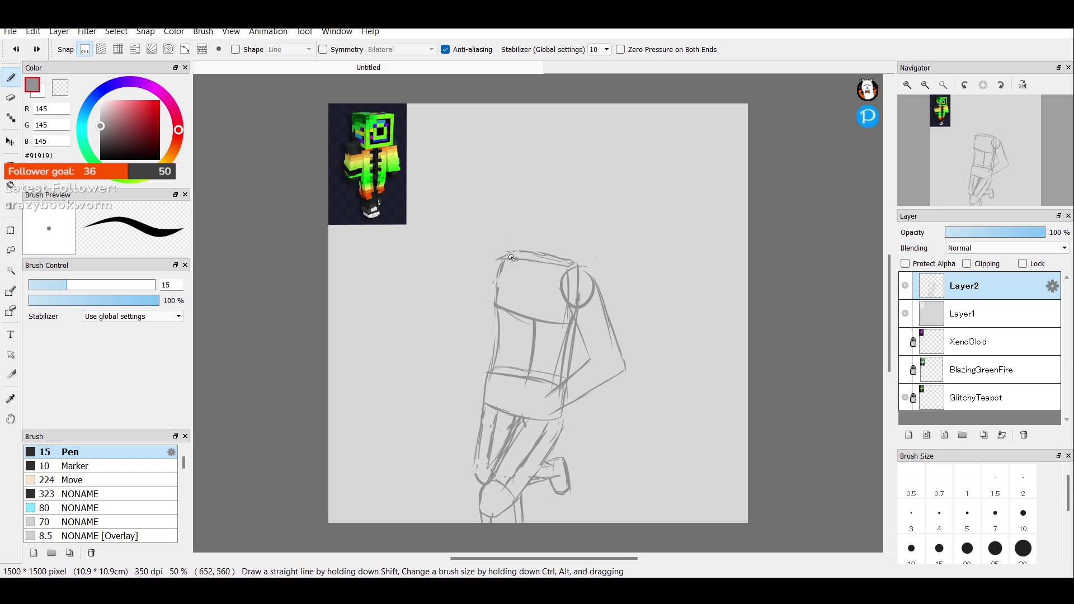
mouse_move(510, 253)
left_mouse_down()
mouse_move(498, 248)
mouse_move(499, 294)
left_mouse_up()
key("ctrl+z")
key("ctrl+z")
key("ctrl+z")
mouse_move(512, 253)
left_mouse_down()
mouse_move(492, 268)
mouse_move(501, 289)
left_mouse_up()
Sketch the left arm's underside from the armpit down to the elbow, with an outer forearm line rising from it.
left_click_drag(496, 291, 467, 325)
left_click_drag(469, 325, 456, 341)
left_click_drag(451, 345, 445, 359)
left_click_drag(478, 318, 447, 363)
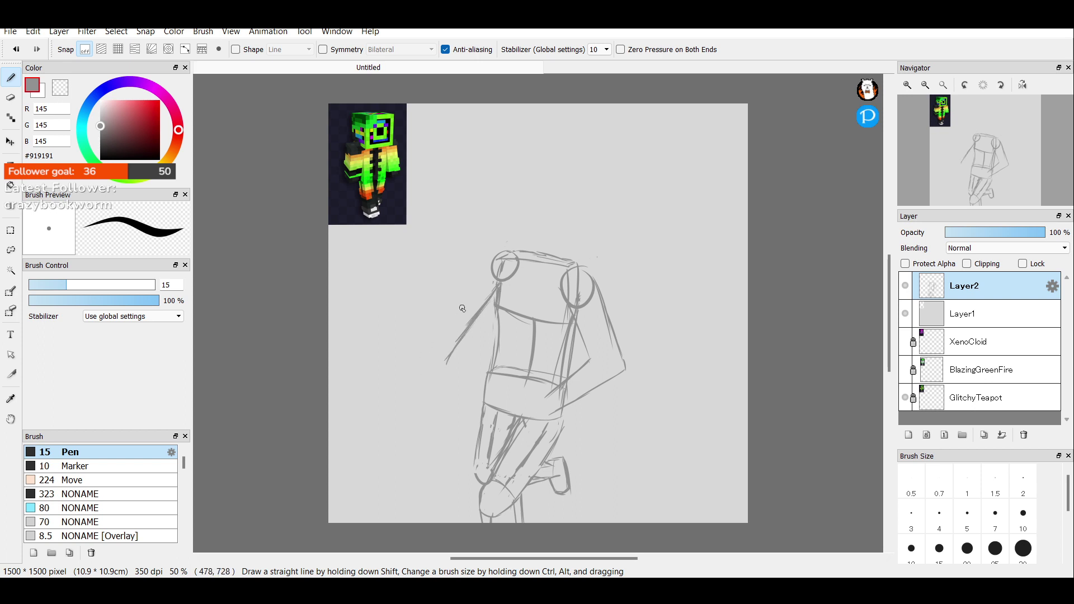
key("ctrl+z")
left_click_drag(452, 343, 445, 348)
left_click_drag(418, 302, 451, 362)
key("ctrl+z")
mouse_move(417, 285)
left_mouse_down()
mouse_move(444, 342)
mouse_move(406, 284)
mouse_move(442, 348)
left_mouse_up()
key("ctrl+z")
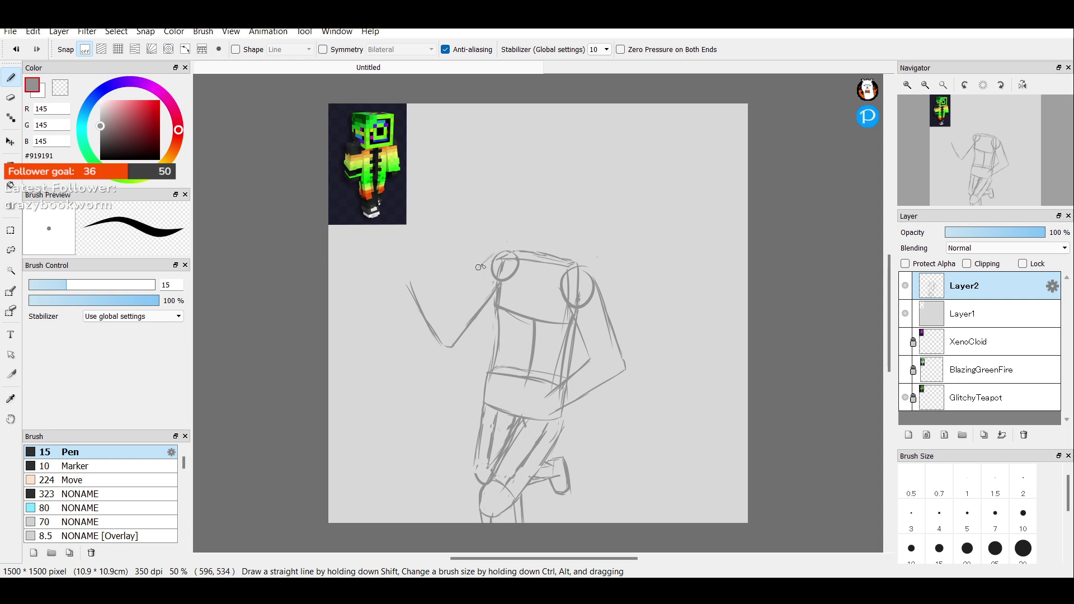
Sketch the raised left arm's top line from shoulder to inner elbow and its inner forearm line, reinforcing the outlines.
left_click_drag(501, 248, 451, 314)
left_click_drag(432, 260, 451, 310)
left_click_drag(426, 279, 442, 341)
key("ctrl+z")
left_click_drag(413, 277, 434, 333)
left_click_drag(413, 274, 425, 318)
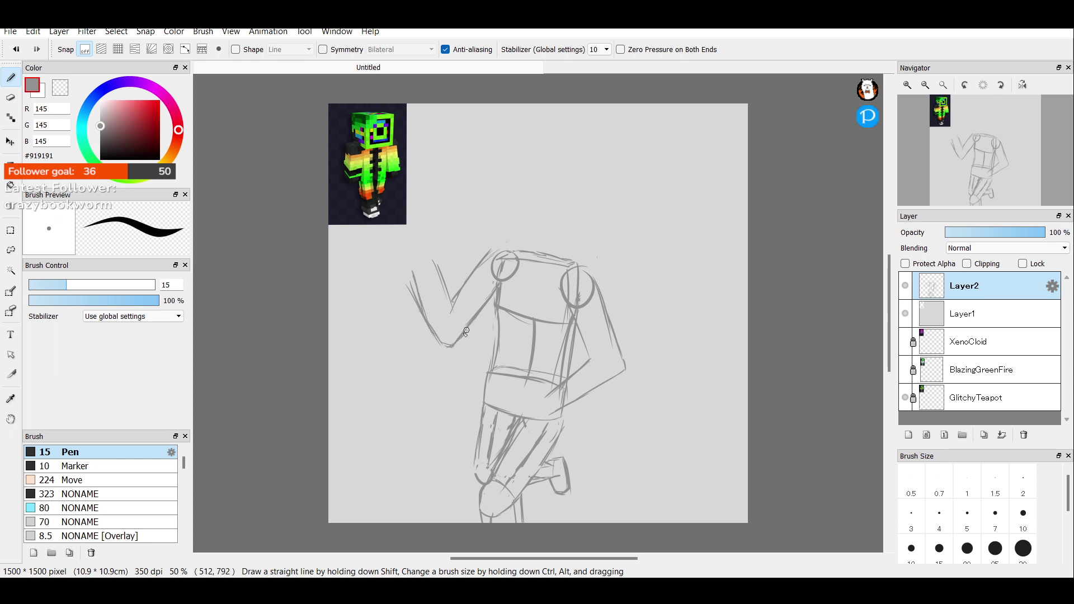
mouse_move(491, 302)
left_mouse_down()
mouse_move(467, 329)
mouse_move(477, 321)
left_mouse_up()
left_click_drag(456, 297, 499, 255)
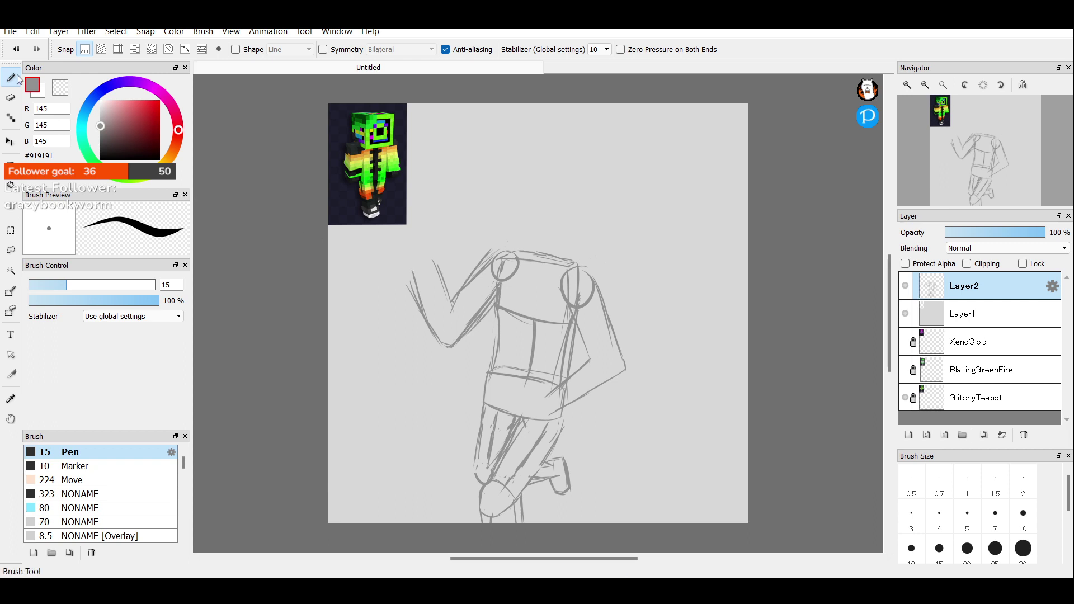
Erase the doubled strokes around the left arm along with its underside and outer forearm line.
key("e")
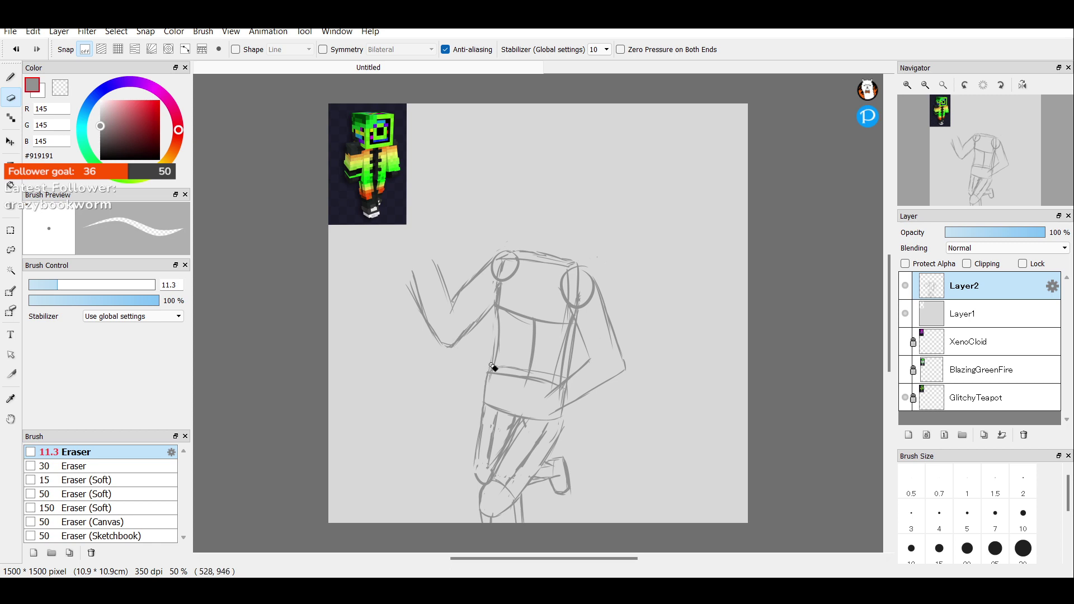
mouse_move(586, 353)
left_mouse_down()
mouse_move(581, 328)
mouse_move(601, 307)
mouse_move(601, 328)
mouse_move(605, 314)
mouse_move(603, 282)
mouse_move(612, 328)
mouse_move(624, 328)
mouse_move(618, 376)
left_mouse_up()
key("ctrl+z")
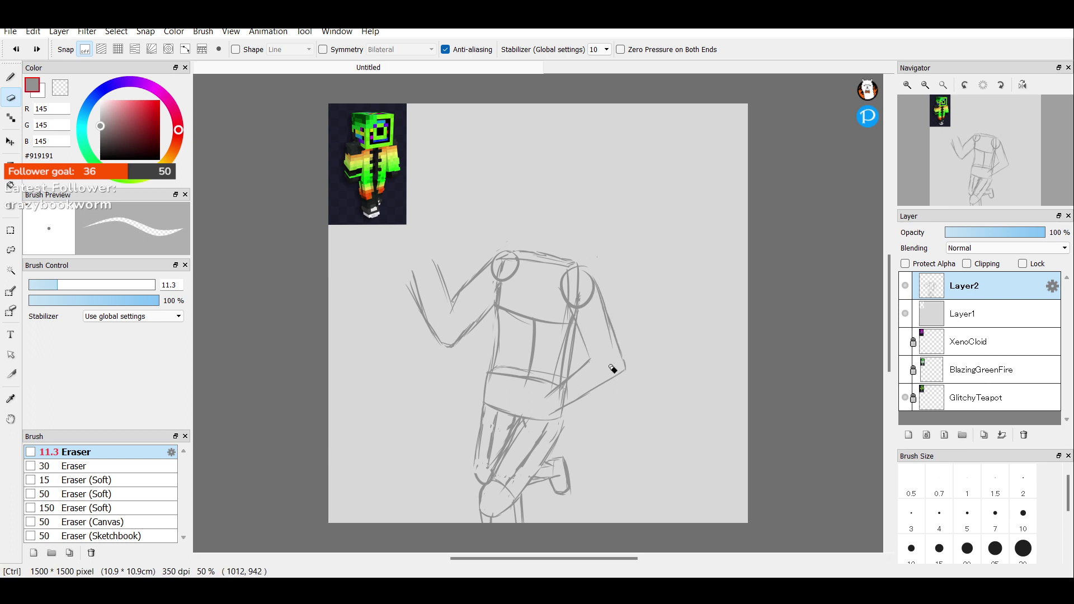
mouse_move(417, 283)
left_mouse_down()
mouse_move(426, 321)
mouse_move(403, 256)
mouse_move(423, 337)
mouse_move(431, 313)
mouse_move(435, 340)
mouse_move(413, 315)
mouse_move(418, 304)
mouse_move(439, 355)
mouse_move(436, 315)
mouse_move(447, 358)
mouse_move(450, 336)
mouse_move(460, 347)
mouse_move(487, 316)
left_mouse_up()
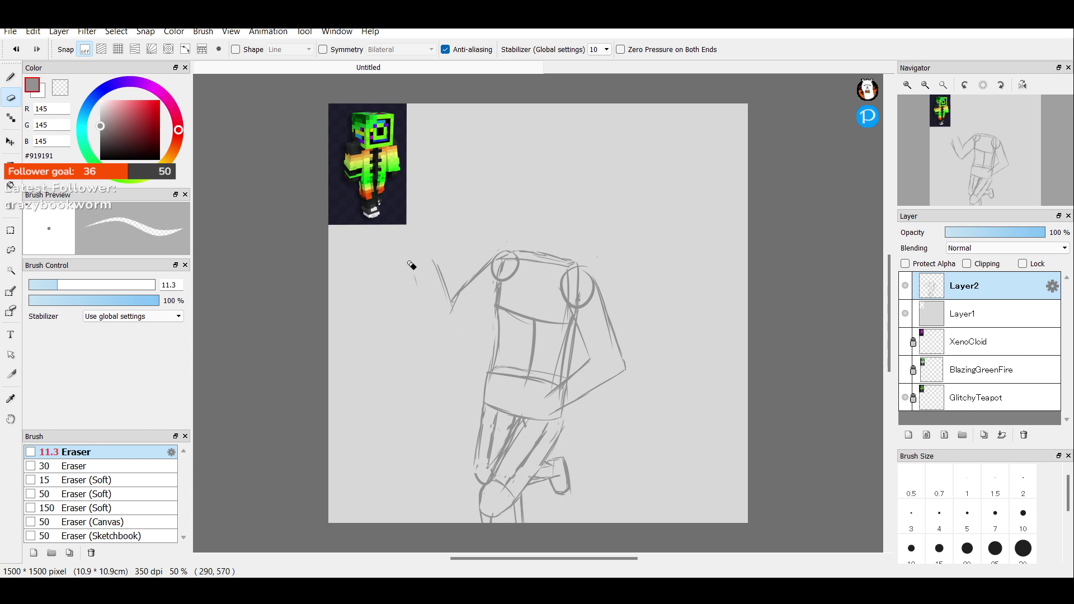
Extend the left forearm's inner line upward with the Pen and sketch a steeper outer forearm line beside it.
left_click(10, 77)
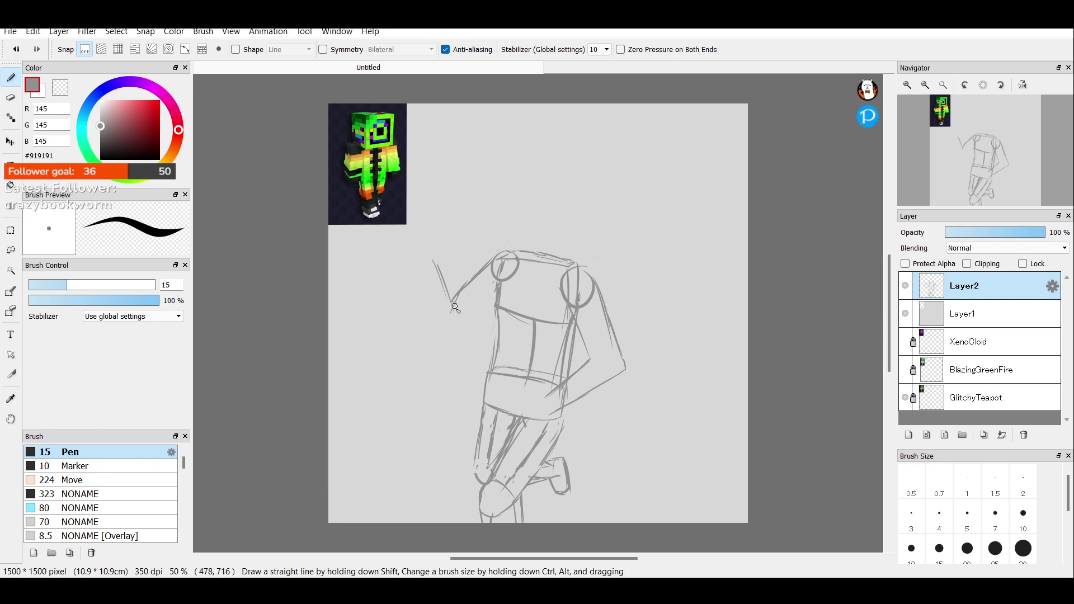
mouse_move(428, 247)
left_mouse_down()
mouse_move(444, 297)
mouse_move(543, 323)
left_mouse_up()
left_click_drag(408, 253, 420, 315)
left_click_drag(408, 267, 422, 313)
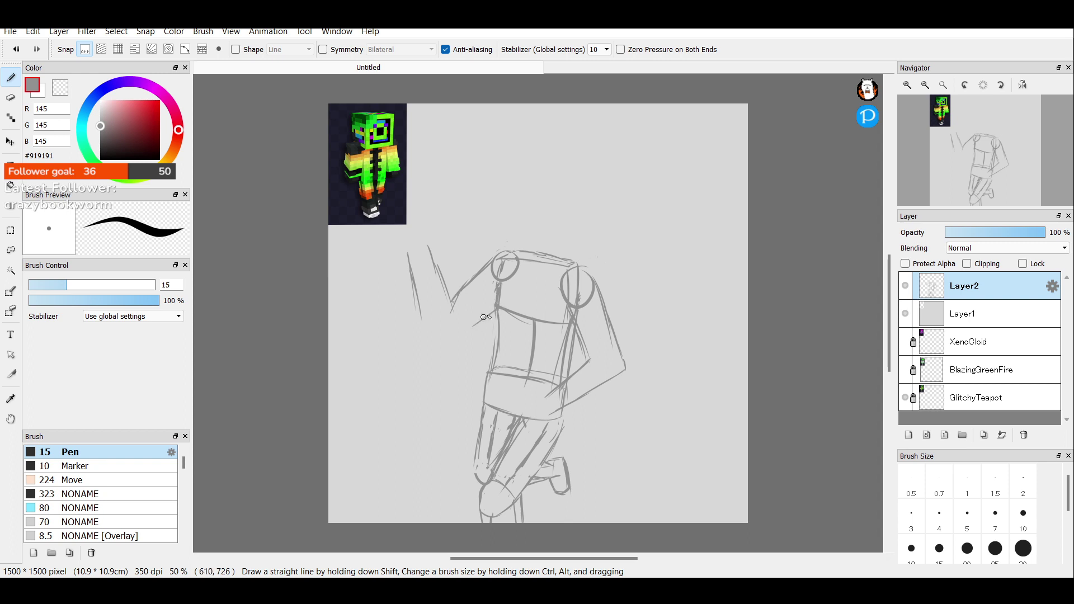
Sketch the left upper arm's underside sloping out from the chest line, and undo the outer forearm attempts.
mouse_move(494, 308)
left_mouse_down()
mouse_move(454, 333)
mouse_move(430, 324)
mouse_move(443, 337)
mouse_move(433, 337)
left_mouse_up()
left_click_drag(410, 253, 421, 323)
key("ctrl+z")
key("ctrl+z")
key("ctrl+z")
key("ctrl+z")
key("ctrl+z")
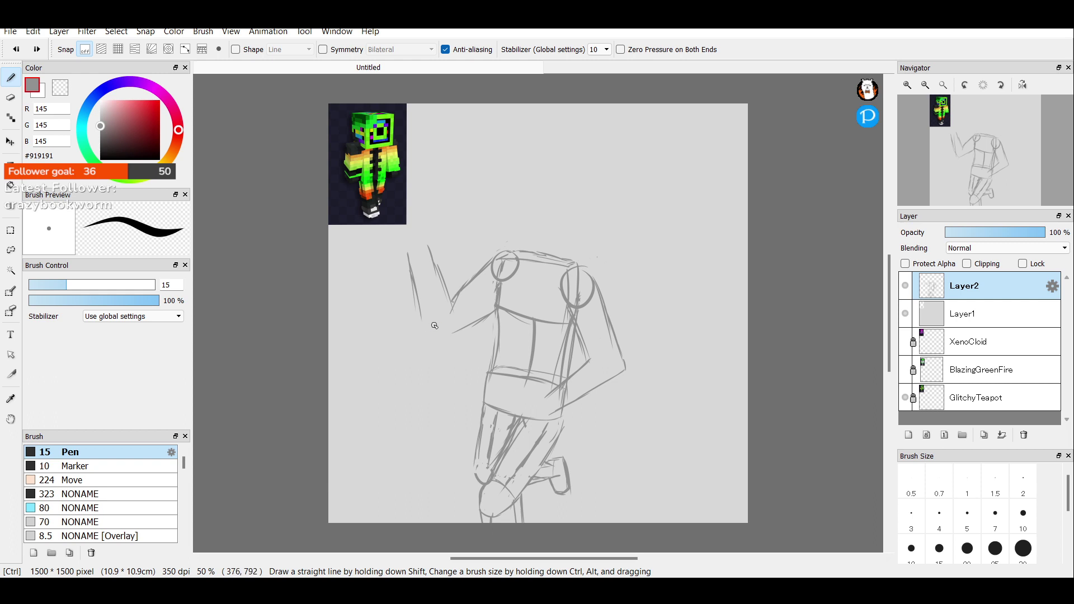
key("ctrl+z")
key("ctrl+z")
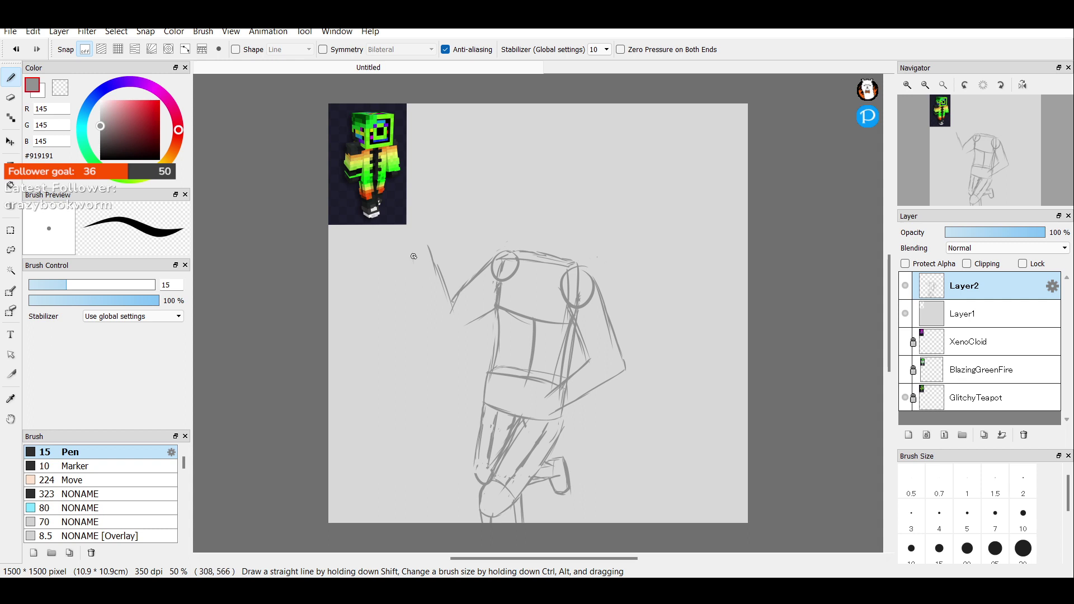
left_click_drag(413, 250, 415, 289)
key("ctrl+z")
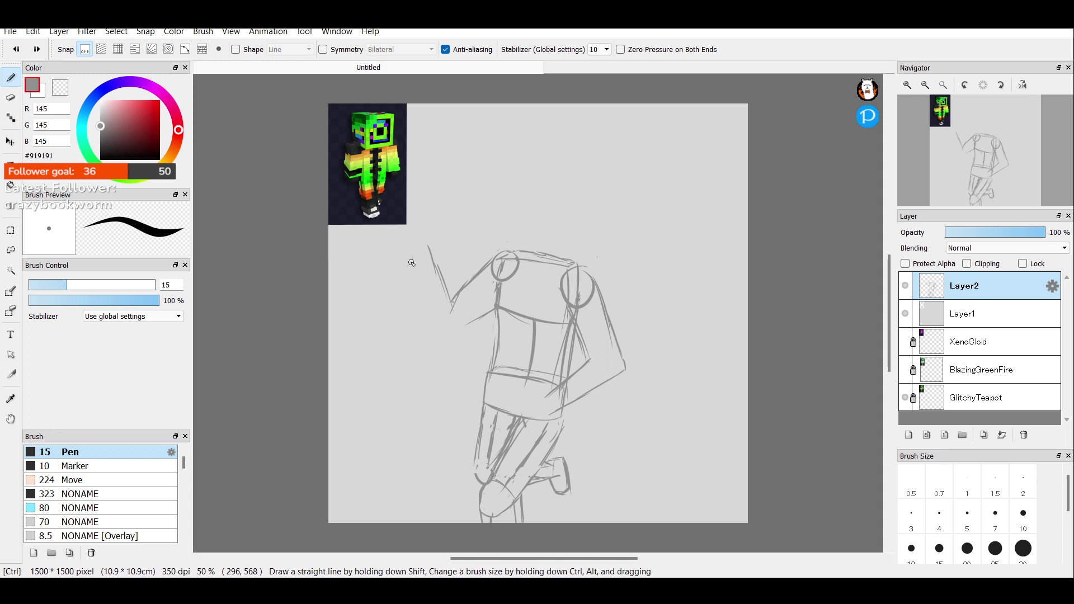
Redraw the left forearm's outer line, join it to the upper arm's underside at the elbow, and switch to the Eraser.
left_click_drag(409, 253, 421, 320)
left_click_drag(415, 274, 429, 320)
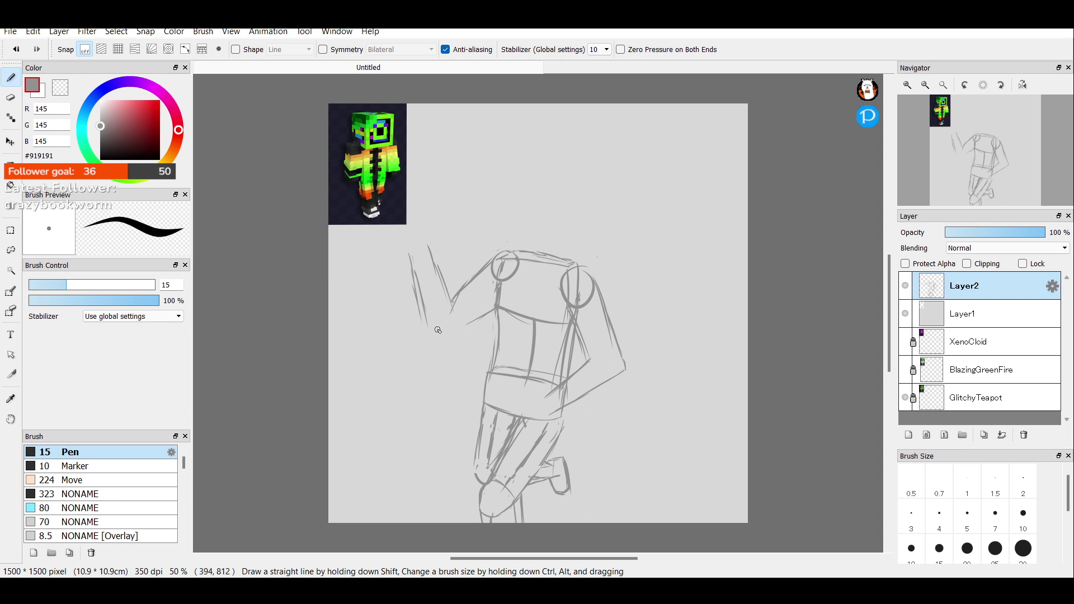
mouse_move(474, 316)
left_mouse_down()
mouse_move(436, 327)
mouse_move(453, 344)
mouse_move(424, 325)
mouse_move(472, 315)
mouse_move(451, 329)
left_mouse_up()
key("ctrl+z")
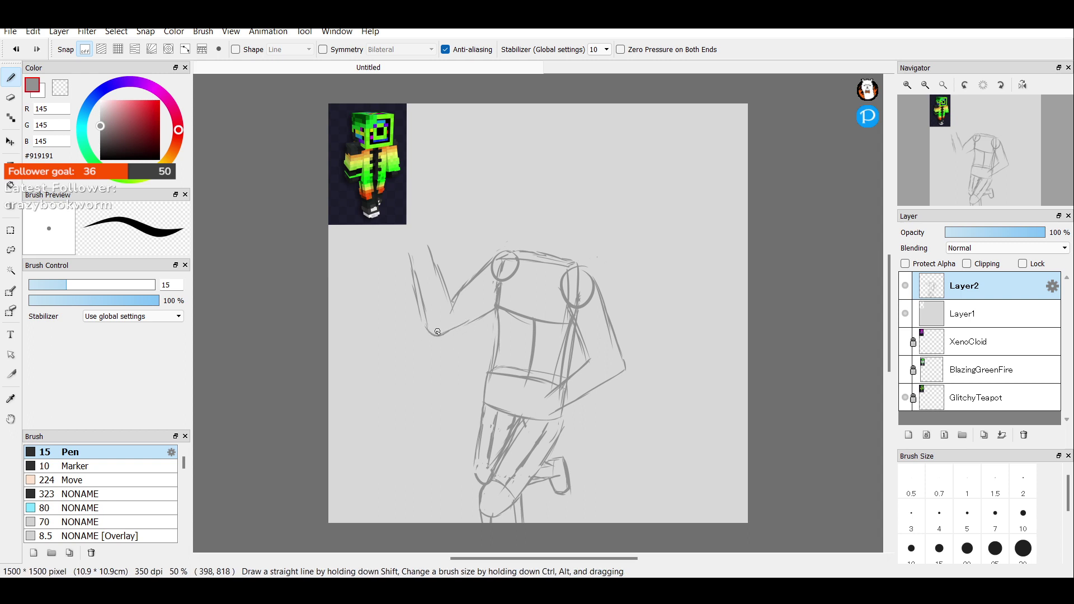
left_click(10, 97)
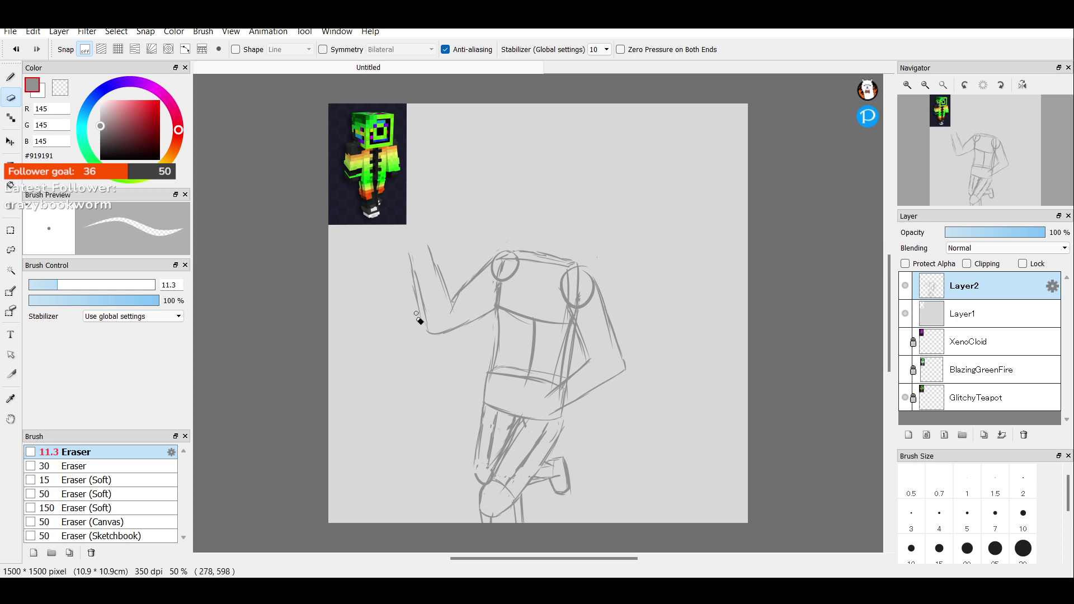
Erase the overshoot at the left arm's inner elbow and redraw the forearm and upper arm lines meeting there.
left_click_drag(453, 306, 455, 301)
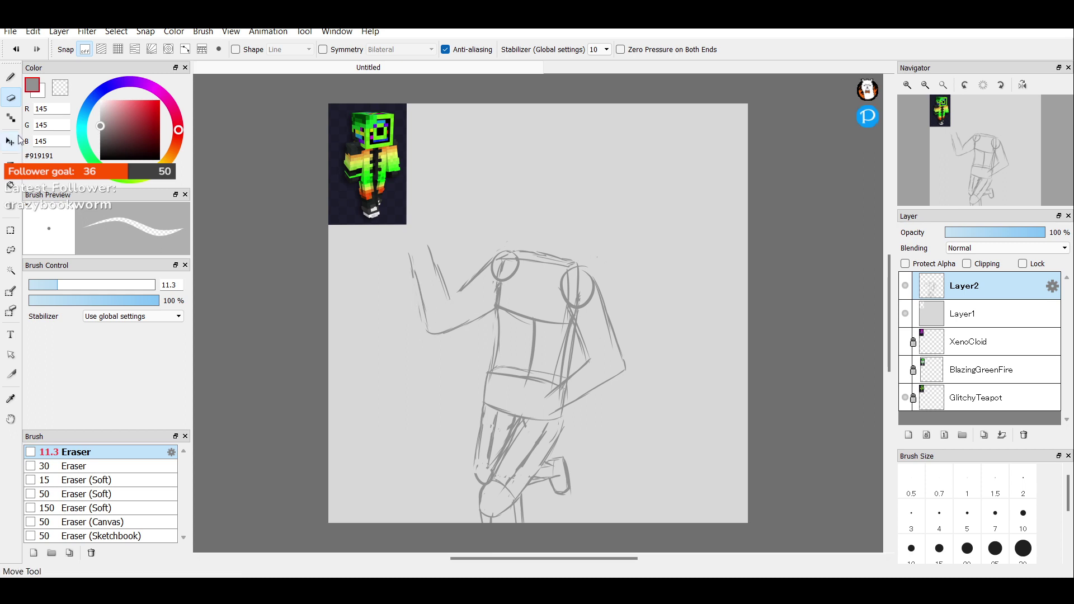
left_click(10, 77)
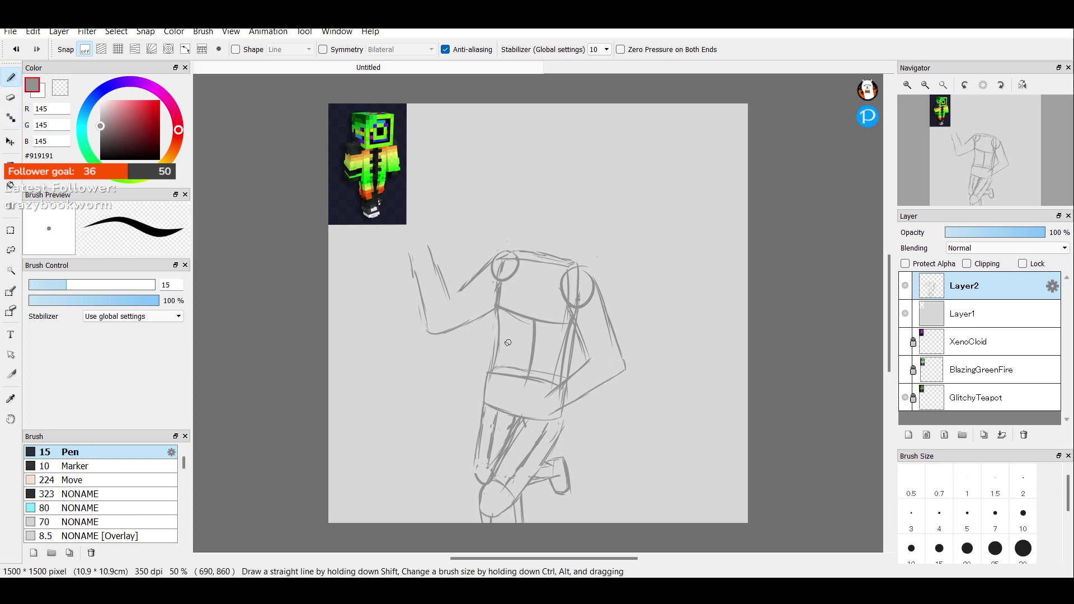
mouse_move(462, 325)
left_mouse_down()
mouse_move(494, 306)
mouse_move(455, 287)
mouse_move(449, 296)
mouse_move(473, 282)
left_mouse_up()
left_click_drag(433, 251, 448, 290)
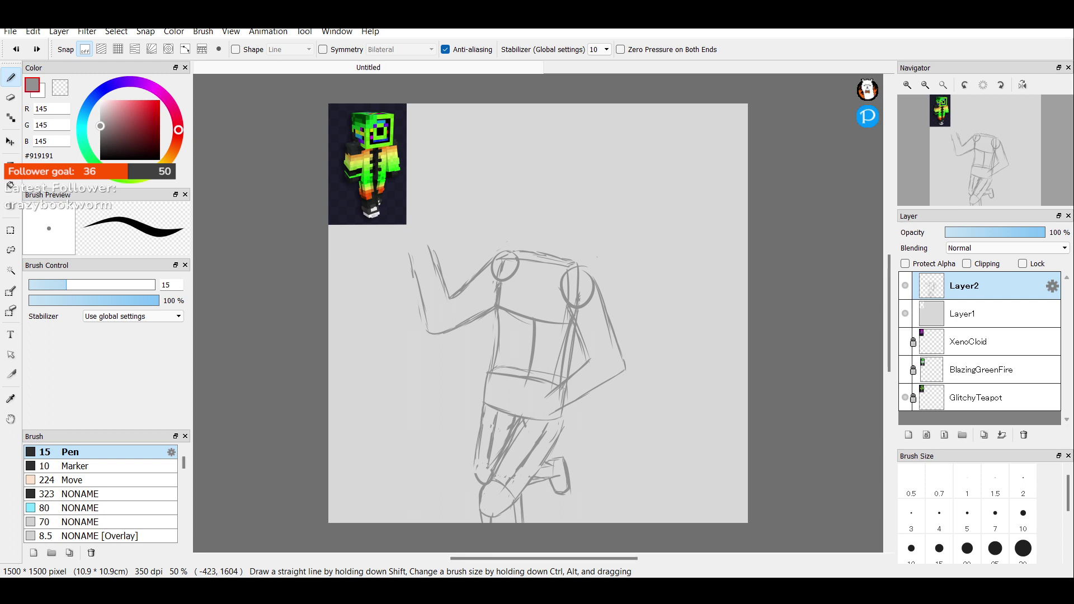
left_click(222, 587)
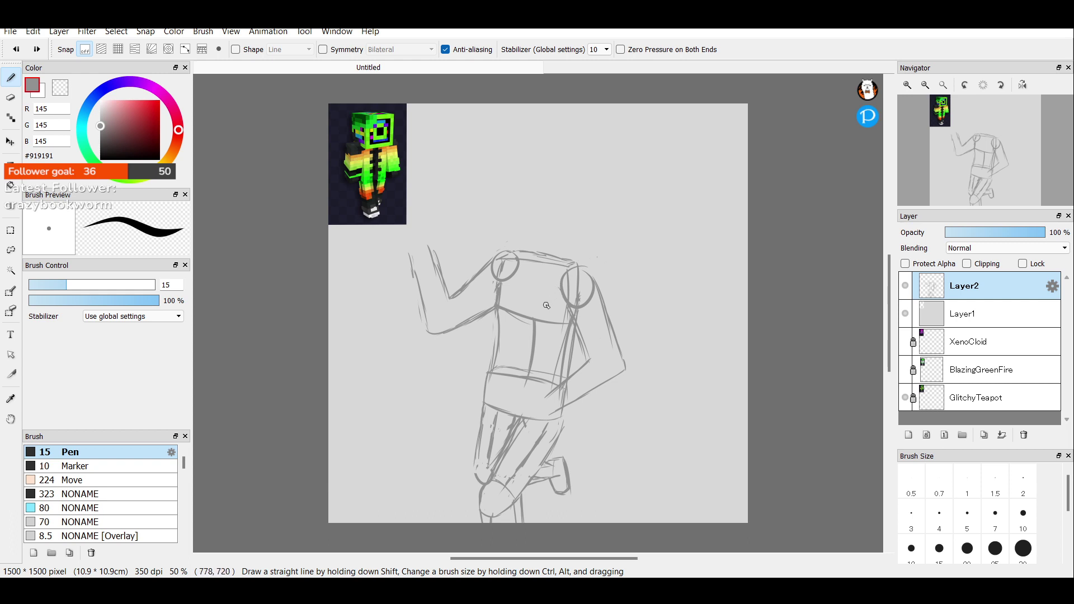
Sketch a heavier line across the chest to the left armpit and add strokes along the left upper arm's top edge.
mouse_move(576, 305)
left_mouse_down()
mouse_move(502, 283)
mouse_move(476, 305)
left_mouse_up()
left_click_drag(497, 256, 463, 273)
left_click_drag(501, 255, 457, 285)
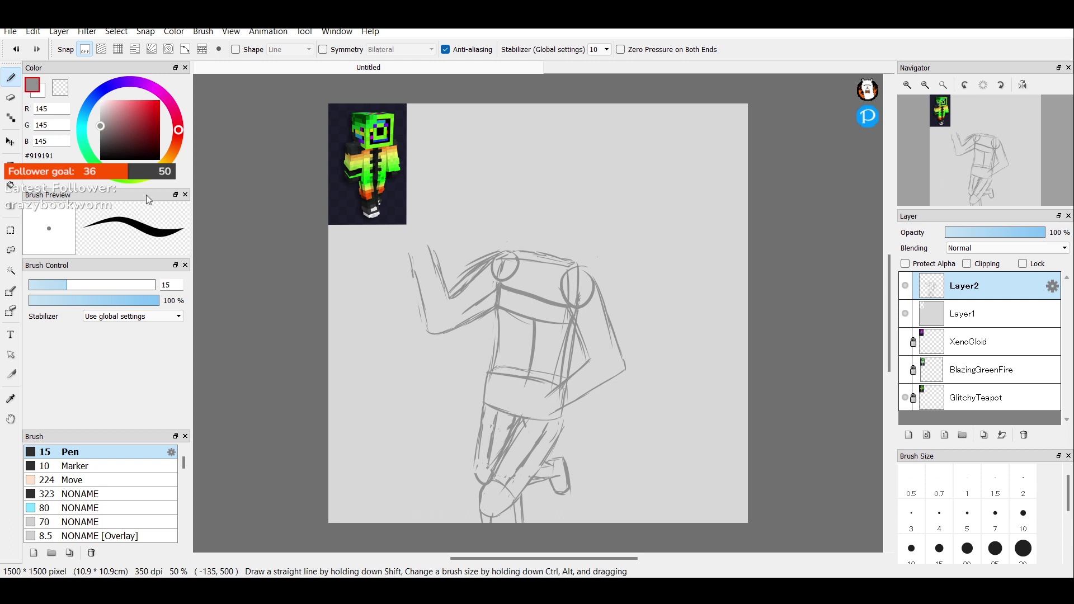
Erase the raised left forearm and elbow with a slightly larger Eraser, and restroke the remaining upper arm outline with the Pen.
left_click(12, 100)
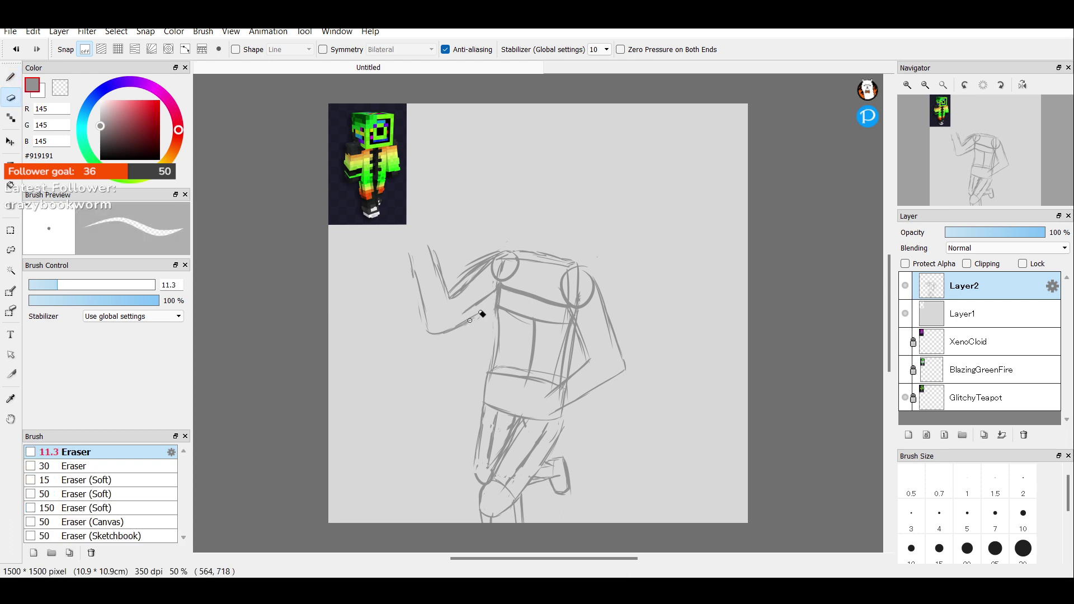
left_click_drag(62, 285, 70, 286)
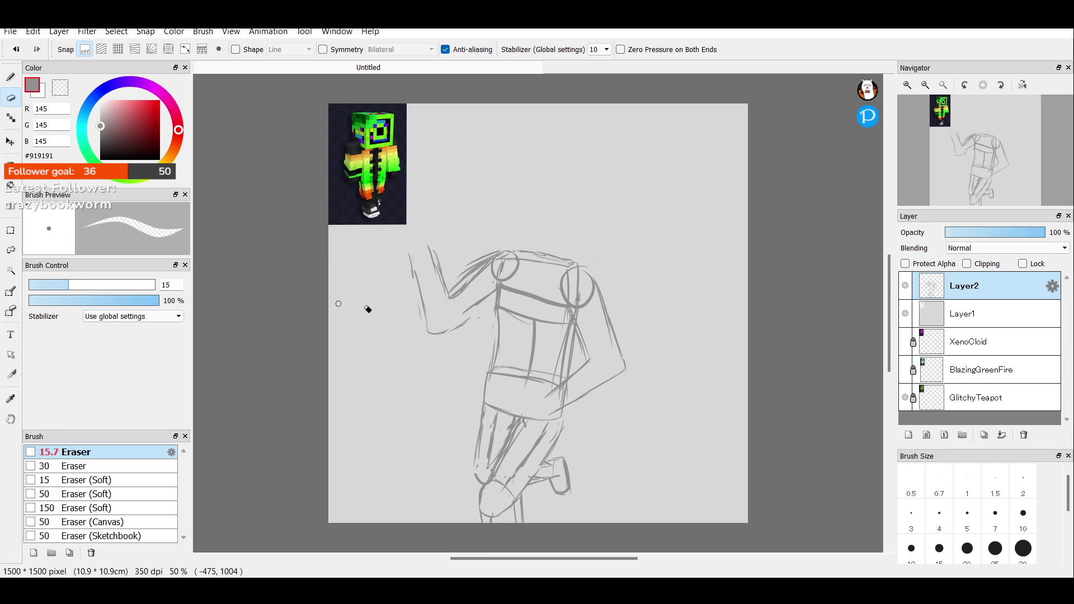
mouse_move(475, 323)
left_mouse_down()
mouse_move(435, 339)
mouse_move(430, 305)
mouse_move(422, 315)
left_mouse_up()
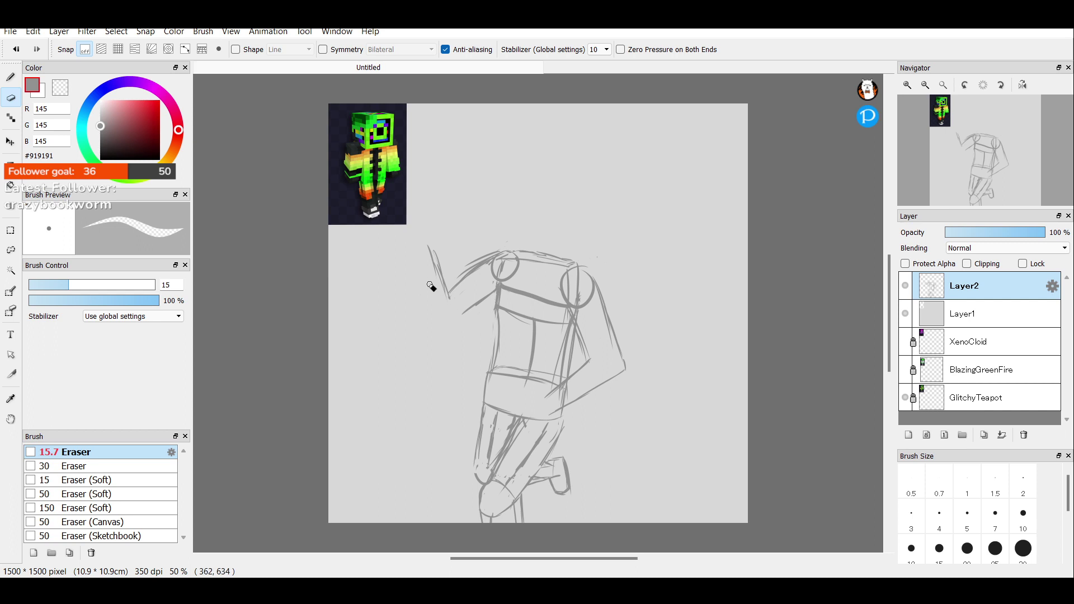
left_click_drag(440, 282, 432, 252)
left_click(11, 76)
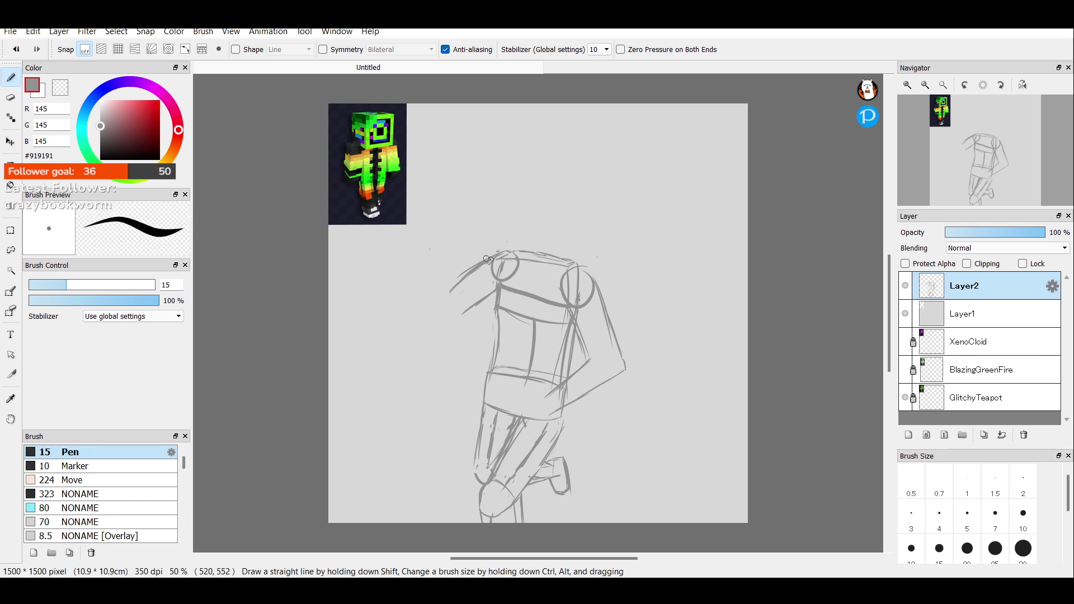
mouse_move(502, 251)
left_mouse_down()
mouse_move(443, 286)
mouse_move(486, 280)
mouse_move(497, 296)
mouse_move(485, 295)
mouse_move(500, 290)
mouse_move(459, 313)
left_mouse_up()
Redraw the right upper arm's inner line from armpit to elbow, erasing the doubled strokes beside it.
left_click_drag(572, 312, 584, 362)
left_click(9, 97)
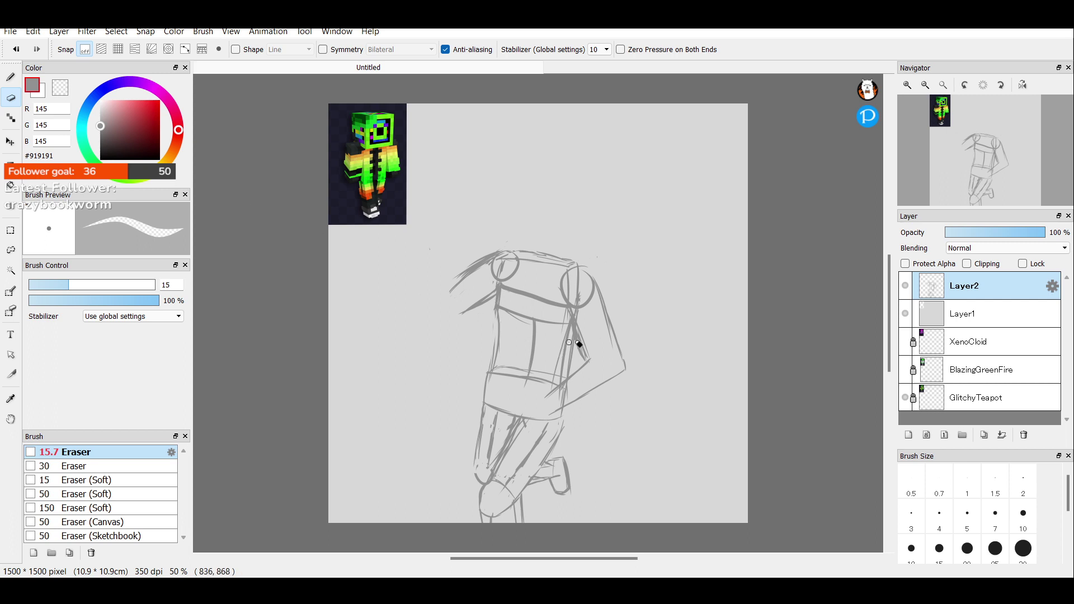
mouse_move(580, 322)
left_mouse_down()
mouse_move(584, 346)
mouse_move(576, 312)
left_mouse_up()
left_click(10, 77)
left_click_drag(572, 311, 590, 369)
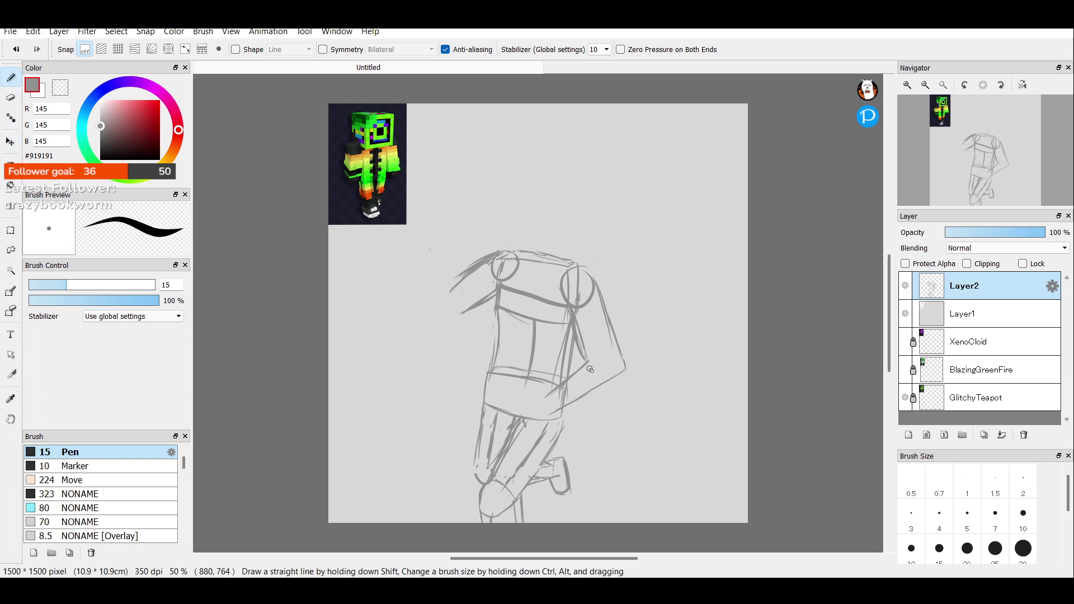
left_click(11, 97)
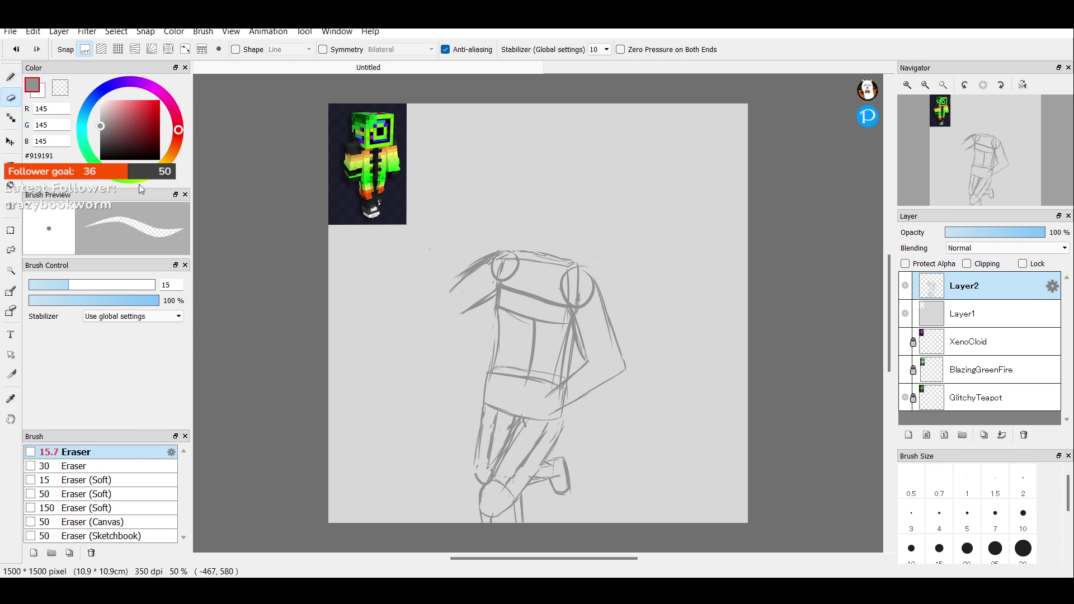
mouse_move(582, 359)
left_mouse_down()
mouse_move(576, 335)
mouse_move(582, 359)
left_mouse_up()
Try a raised left forearm again with two upright lines above the elbow, undo the last strokes and erase the rest.
left_click(10, 78)
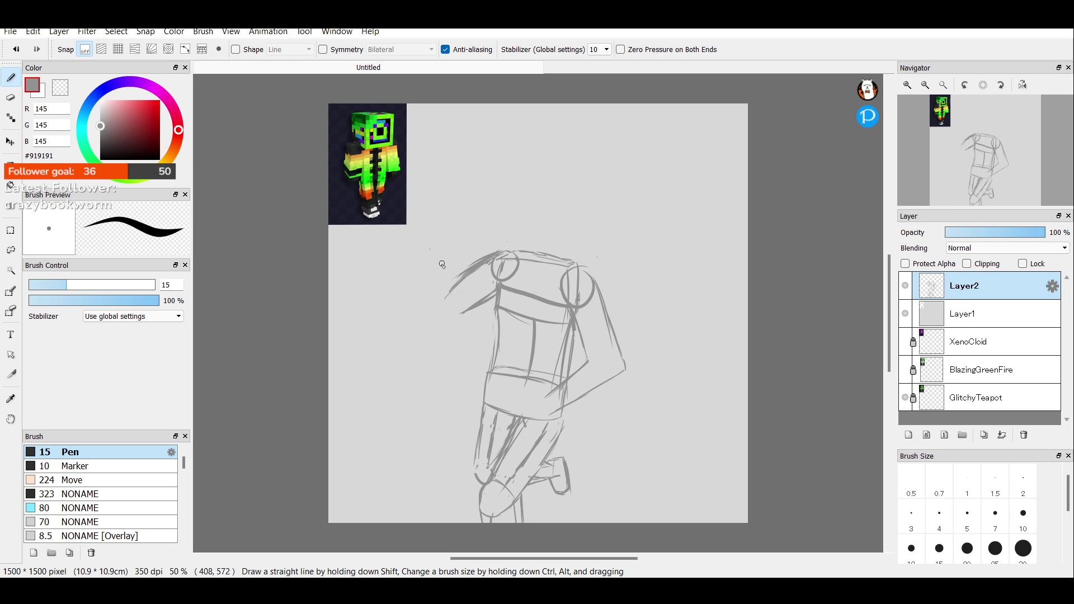
left_click_drag(426, 241, 448, 298)
left_click_drag(406, 248, 411, 288)
mouse_move(405, 250)
left_mouse_down()
mouse_move(475, 308)
mouse_move(460, 317)
mouse_move(498, 291)
mouse_move(464, 322)
mouse_move(492, 304)
left_mouse_up()
key("ctrl+z")
key("ctrl+z")
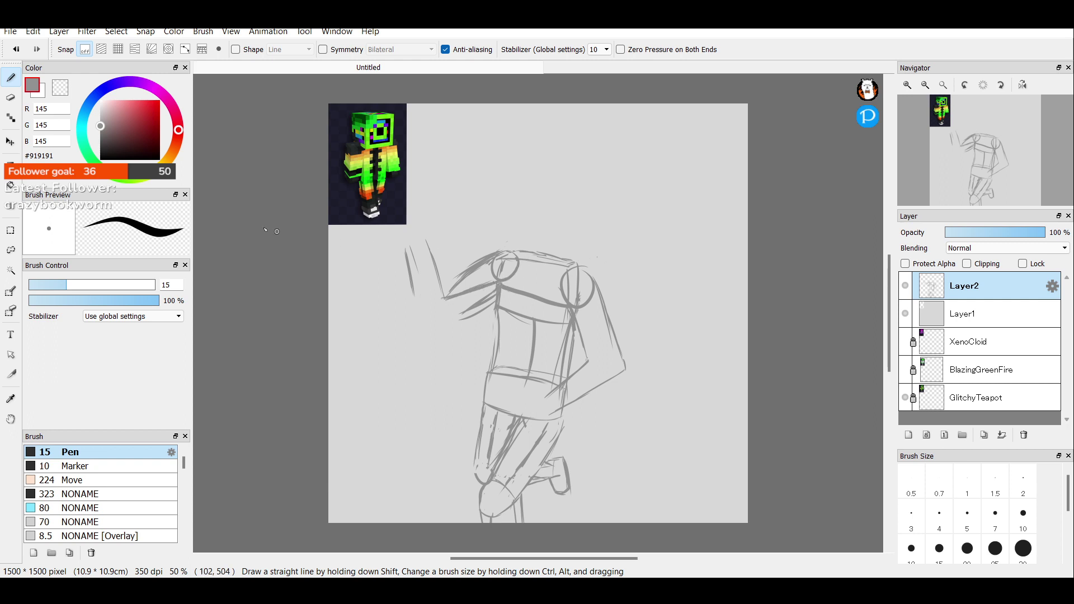
key("e")
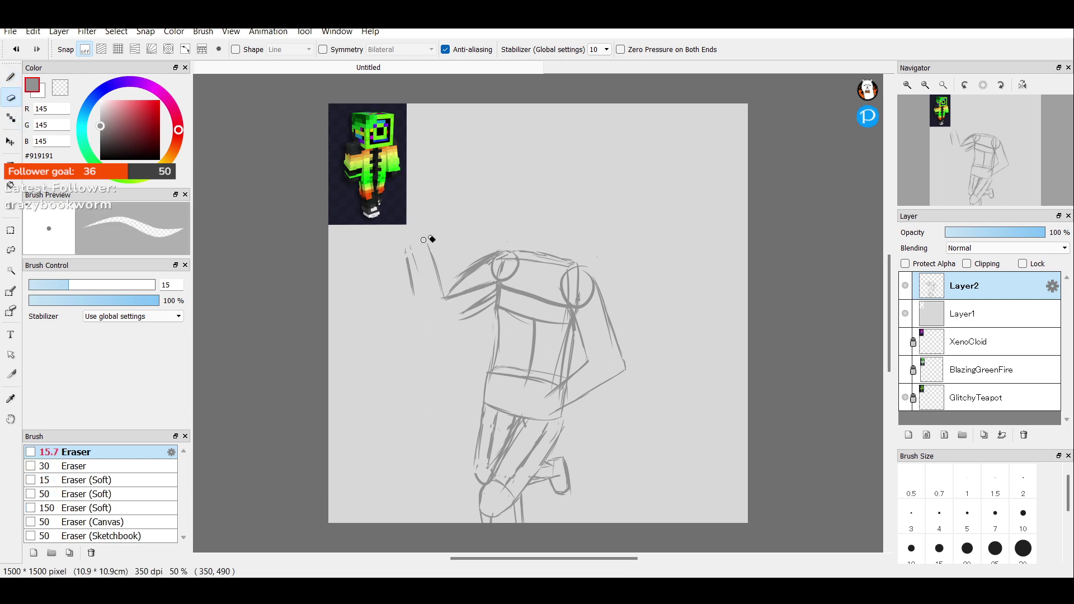
mouse_move(432, 239)
left_mouse_down()
mouse_move(404, 262)
mouse_move(427, 256)
mouse_move(402, 281)
mouse_move(442, 264)
mouse_move(411, 296)
mouse_move(442, 270)
mouse_move(442, 300)
left_mouse_up()
Sketch the left forearm folded back from a rounded elbow across the chest, and erase the torso lines overlapping it.
left_click(11, 79)
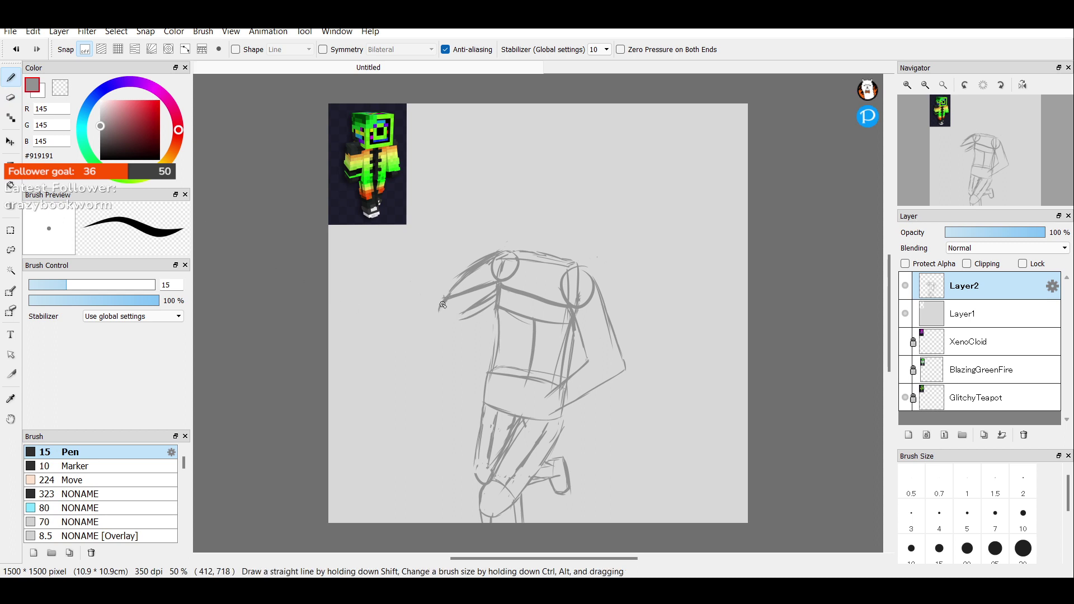
mouse_move(442, 304)
left_mouse_down()
mouse_move(465, 320)
mouse_move(445, 325)
mouse_move(482, 318)
mouse_move(451, 328)
mouse_move(507, 299)
mouse_move(464, 320)
mouse_move(492, 305)
left_mouse_up()
left_click(11, 98)
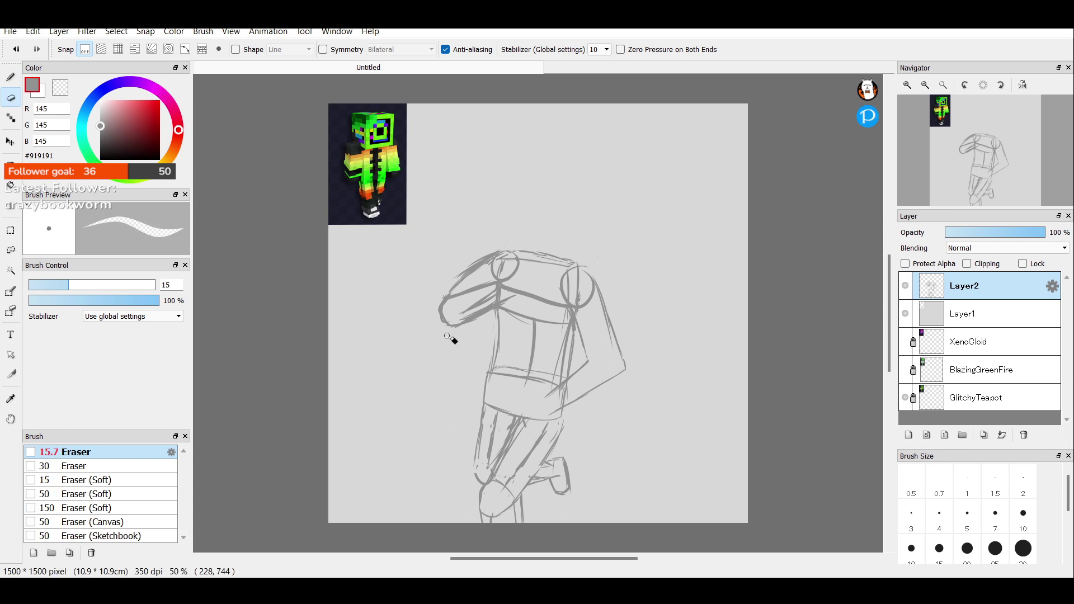
mouse_move(511, 289)
left_mouse_down()
mouse_move(480, 299)
mouse_move(501, 297)
mouse_move(488, 302)
left_mouse_up()
Sketch two short curved neck lines rising from the shoulder line with the Pen, undoing a stray stroke.
left_click(11, 78)
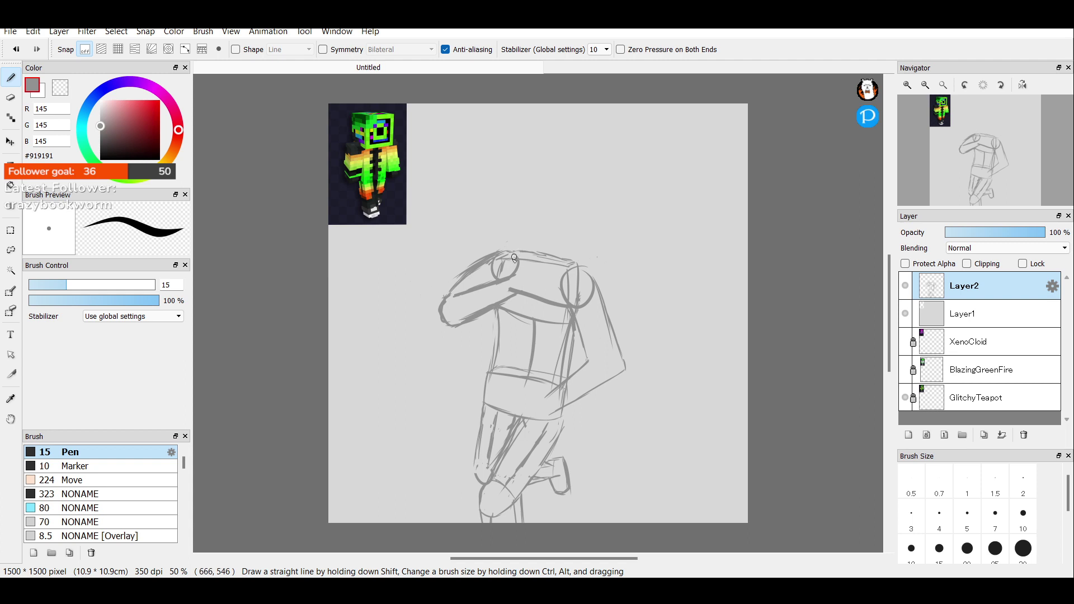
mouse_move(501, 253)
left_mouse_down()
mouse_move(529, 240)
mouse_move(570, 255)
left_mouse_up()
key("ctrl+z")
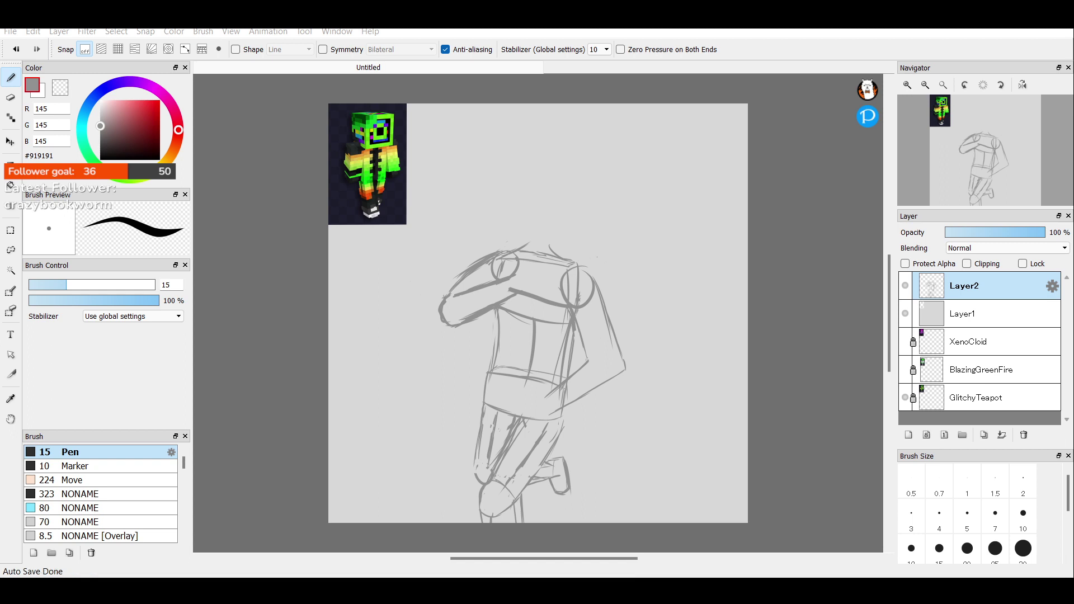
Try sketching a separate pointed, angular shape in the empty canvas area above the right shoulder, and undo its strokes.
mouse_move(621, 186)
left_mouse_down()
mouse_move(644, 200)
mouse_move(630, 168)
mouse_move(651, 182)
mouse_move(645, 208)
mouse_move(653, 214)
mouse_move(645, 199)
mouse_move(661, 228)
left_mouse_up()
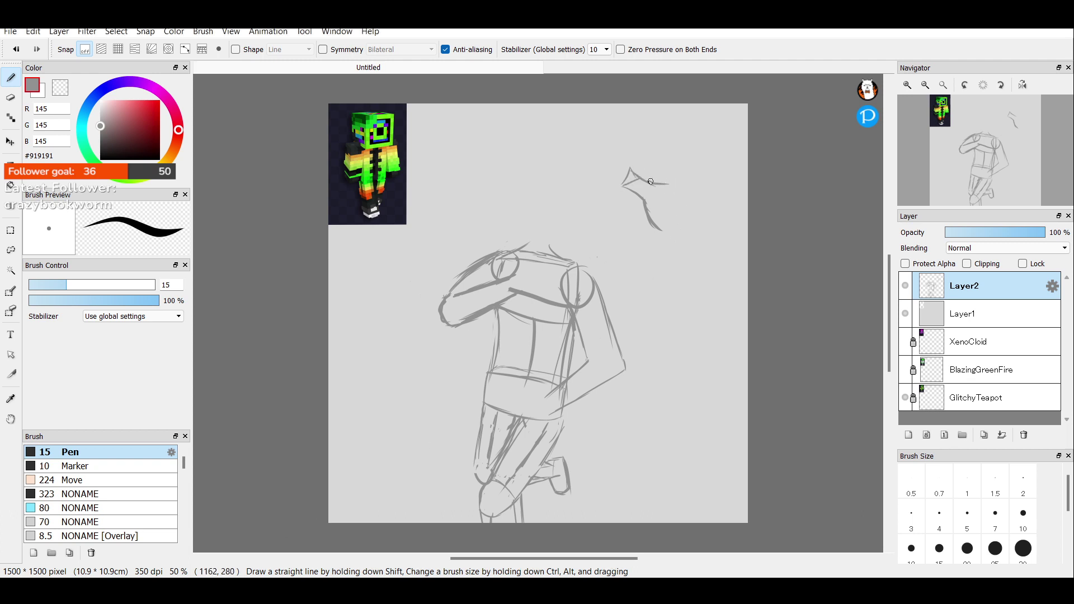
key("ctrl+z")
key("ctrl+z")
key("ctrl+z")
key("ctrl+z")
key("ctrl+z")
key("ctrl+z")
key("ctrl+z")
key("ctrl+z")
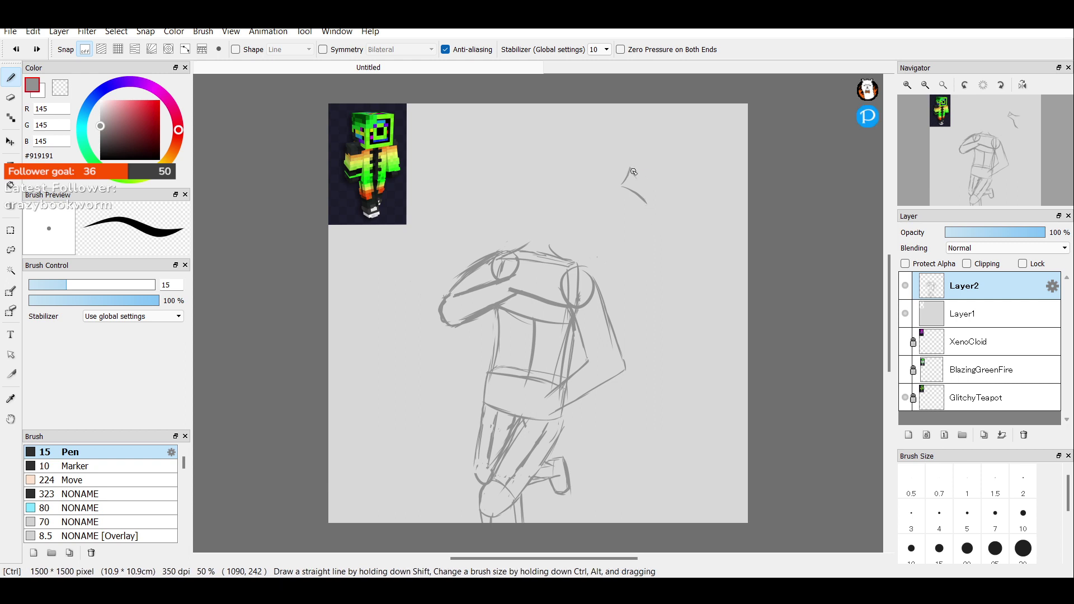
Try a second angular shape with curved sides and an extending arm above the right shoulder, and undo all its strokes.
mouse_move(623, 187)
left_mouse_down()
mouse_move(641, 179)
mouse_move(677, 200)
mouse_move(650, 208)
mouse_move(669, 230)
left_mouse_up()
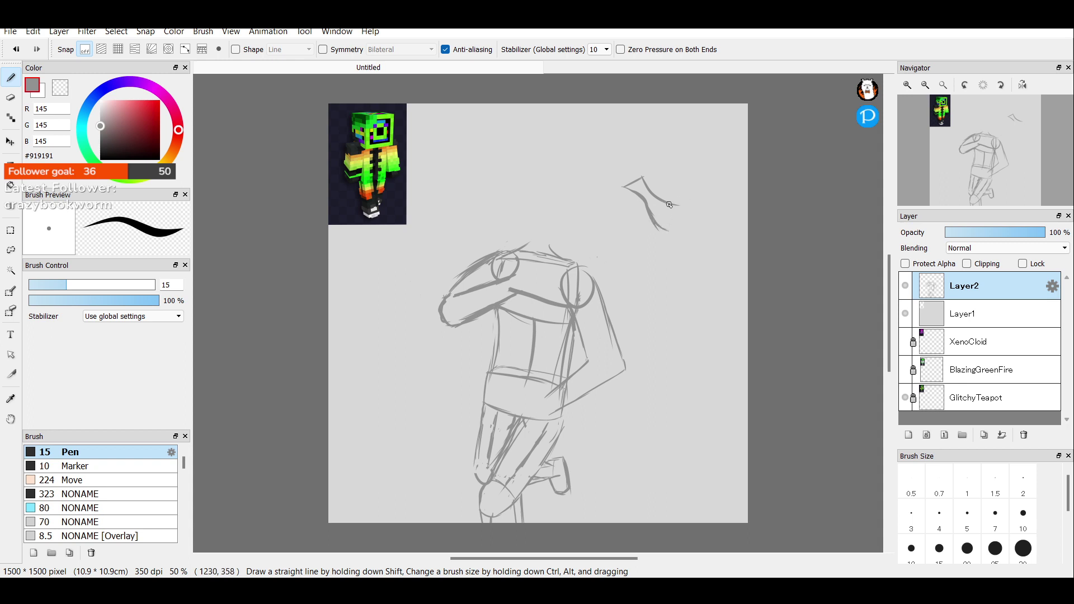
key("ctrl")
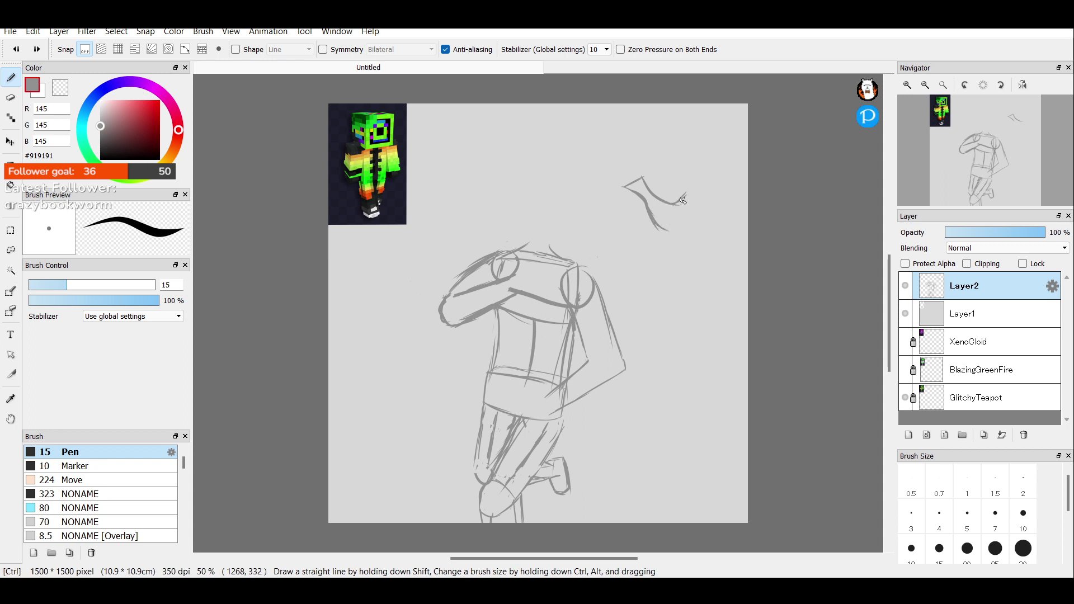
mouse_move(676, 206)
left_mouse_down()
mouse_move(681, 184)
mouse_move(678, 229)
mouse_move(679, 191)
mouse_move(678, 229)
mouse_move(659, 225)
mouse_move(679, 240)
left_mouse_up()
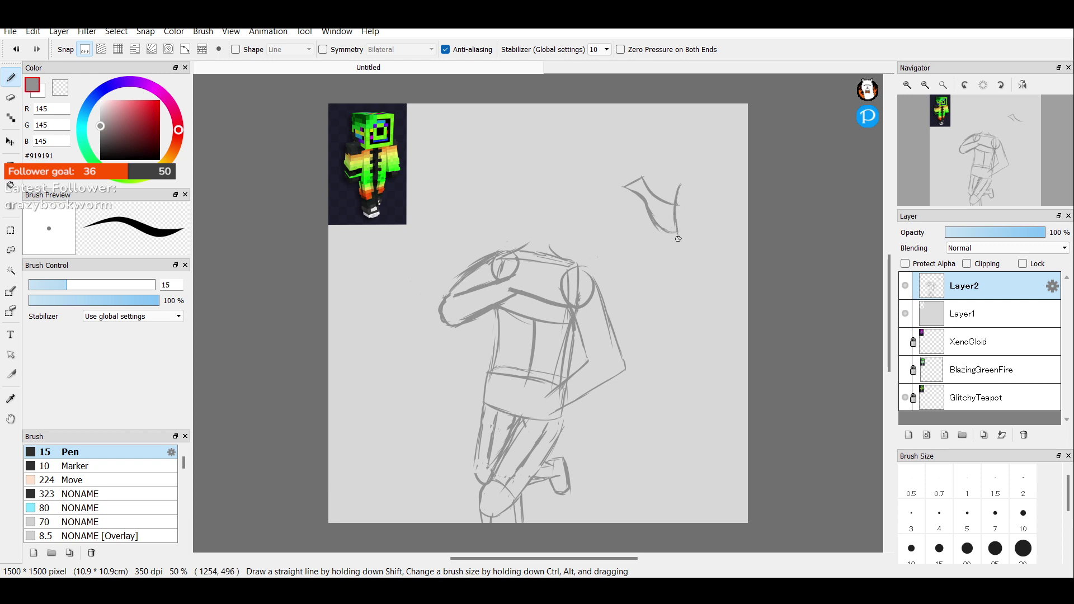
left_click_drag(680, 186, 743, 182)
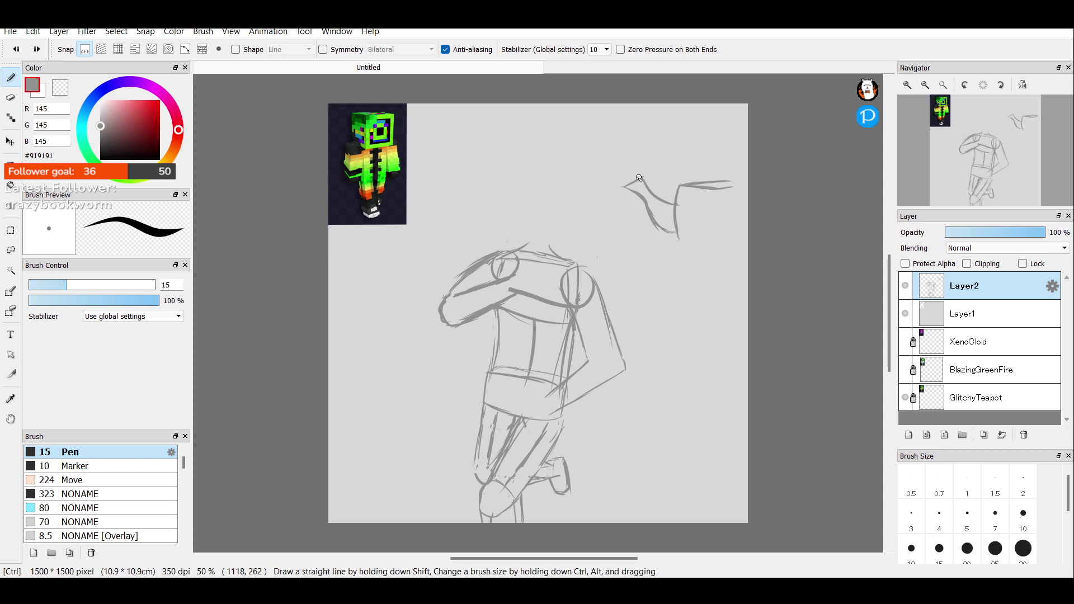
key("ctrl+z")
key("ctrl+z")
key("ctrl+z")
key("ctrl+z")
key("ctrl+z")
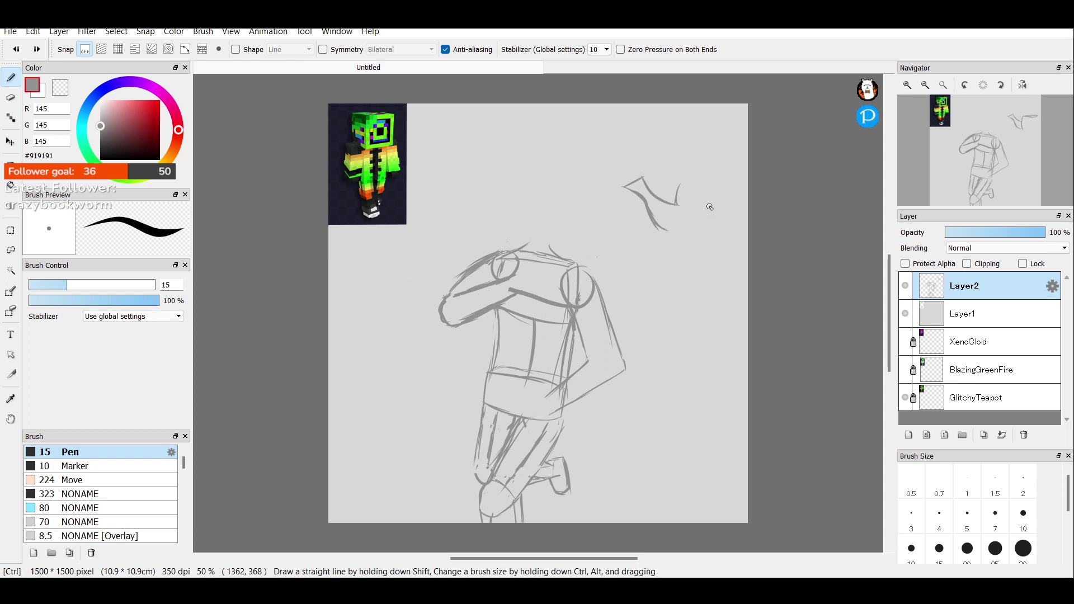
key("ctrl+z")
key("ctrl+z")
key("ctrl+z")
key("ctrl+z")
key("ctrl+z")
key("ctrl+z")
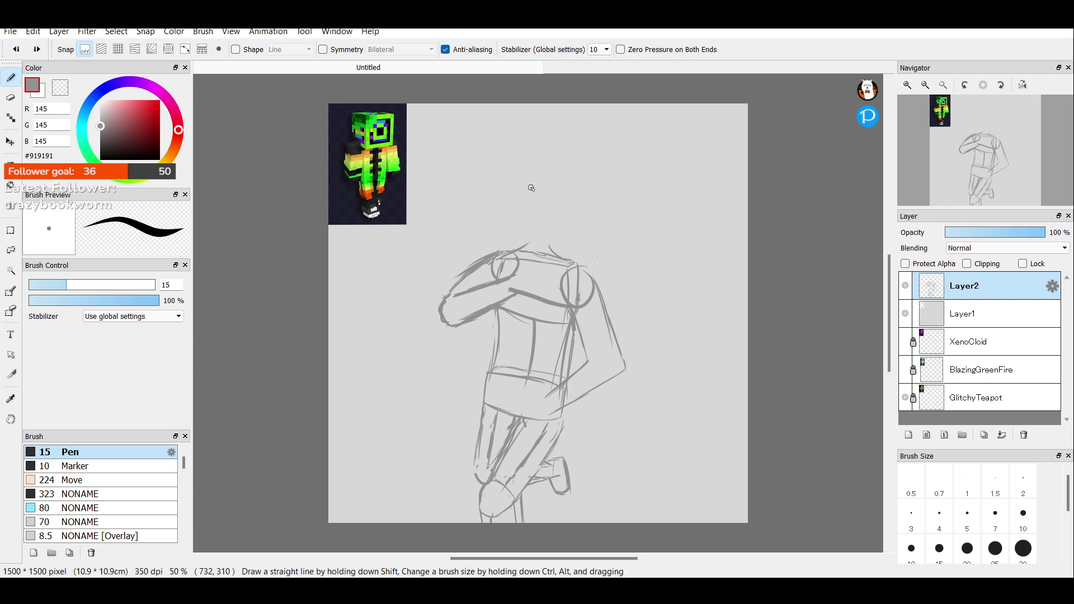
Try a shallow chin curve above the neck and undo it.
left_click_drag(528, 187, 579, 212)
key("ctrl+z")
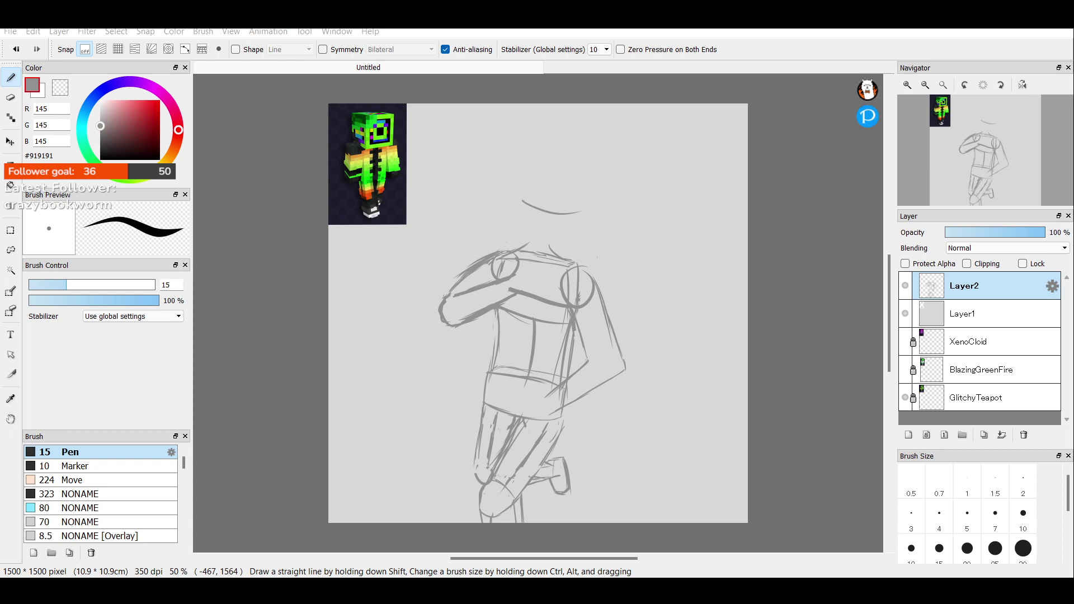
key("alt+Tab")
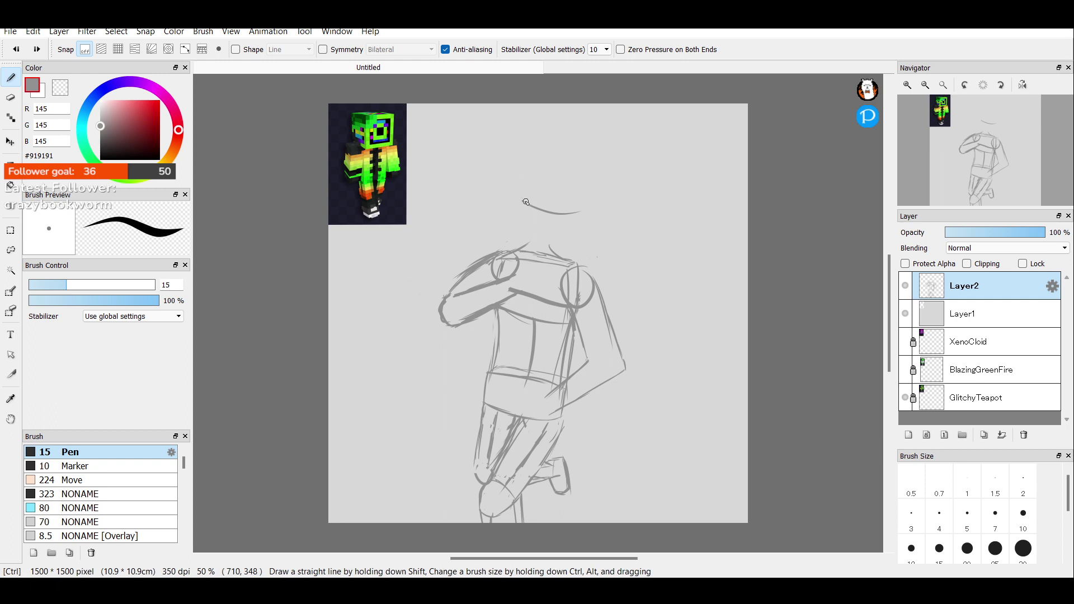
key("ctrl+z")
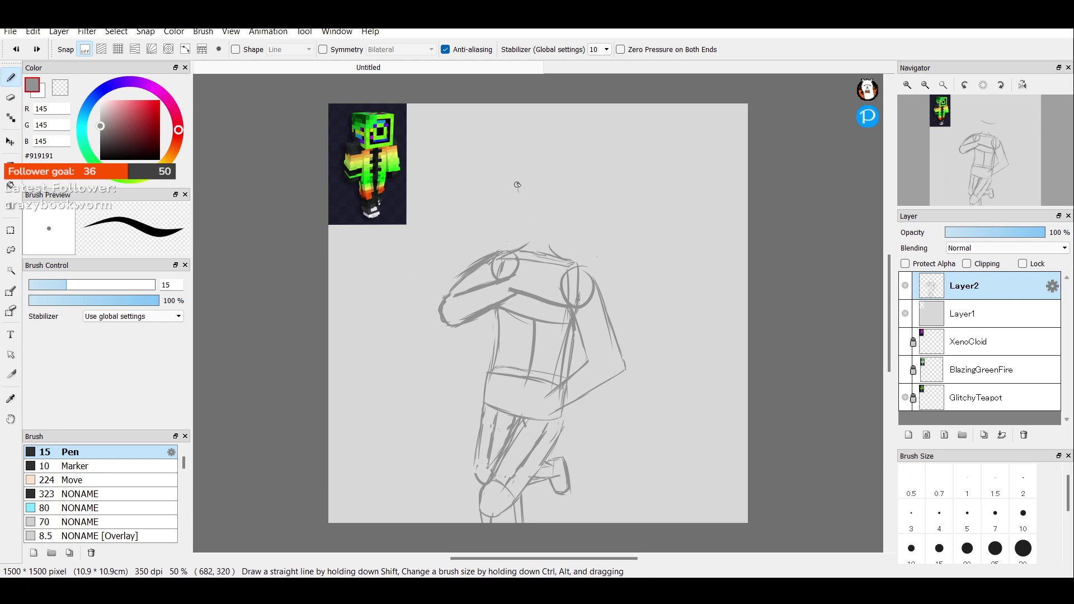
Sketch the head's curved left side and lower right side above the neck, undoing the misplaced strokes.
mouse_move(520, 193)
left_mouse_down()
mouse_move(510, 162)
mouse_move(514, 185)
mouse_move(513, 165)
mouse_move(533, 150)
left_mouse_up()
mouse_move(572, 163)
left_mouse_down()
mouse_move(582, 176)
mouse_move(574, 198)
left_mouse_up()
key("ctrl+z")
key("ctrl+z")
key("ctrl+z")
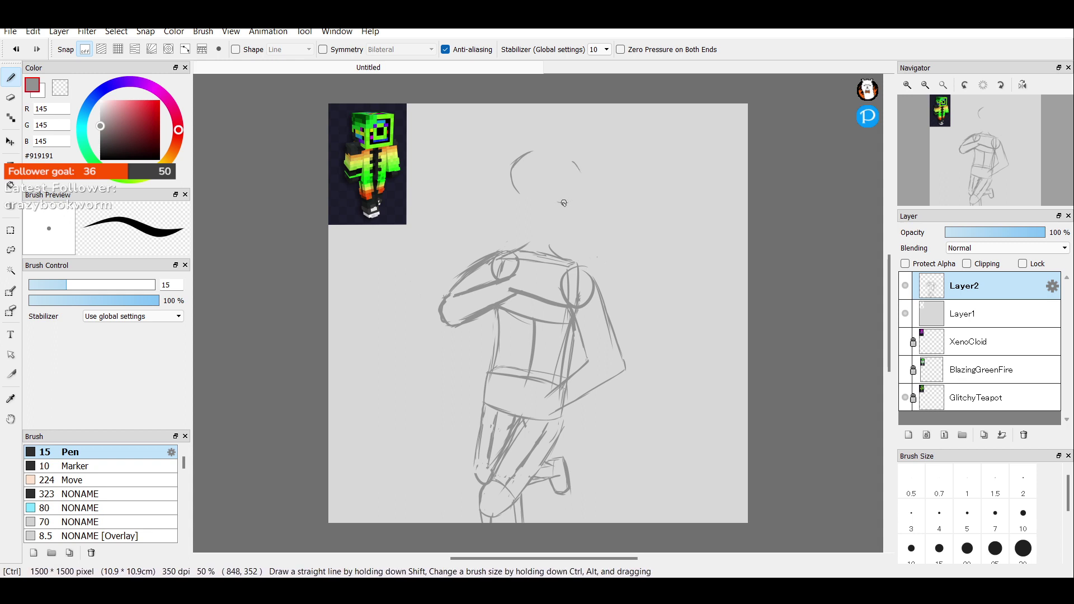
mouse_move(554, 201)
left_mouse_down()
mouse_move(576, 189)
mouse_move(582, 166)
mouse_move(567, 192)
mouse_move(574, 166)
mouse_move(573, 194)
mouse_move(582, 180)
mouse_move(575, 164)
mouse_move(580, 187)
mouse_move(564, 200)
mouse_move(519, 193)
mouse_move(506, 165)
left_mouse_up()
key("ctrl+z")
key("ctrl+z")
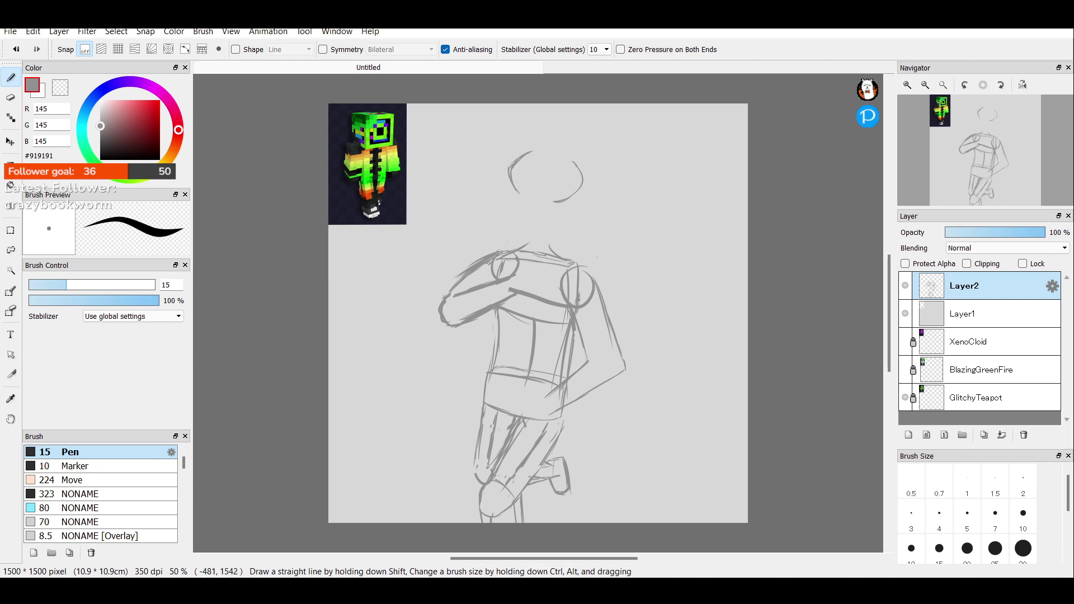
Extend the head's right side upward and join both sides with a rounded chin curve, undoing the unsuccessful strokes.
left_click(345, 431)
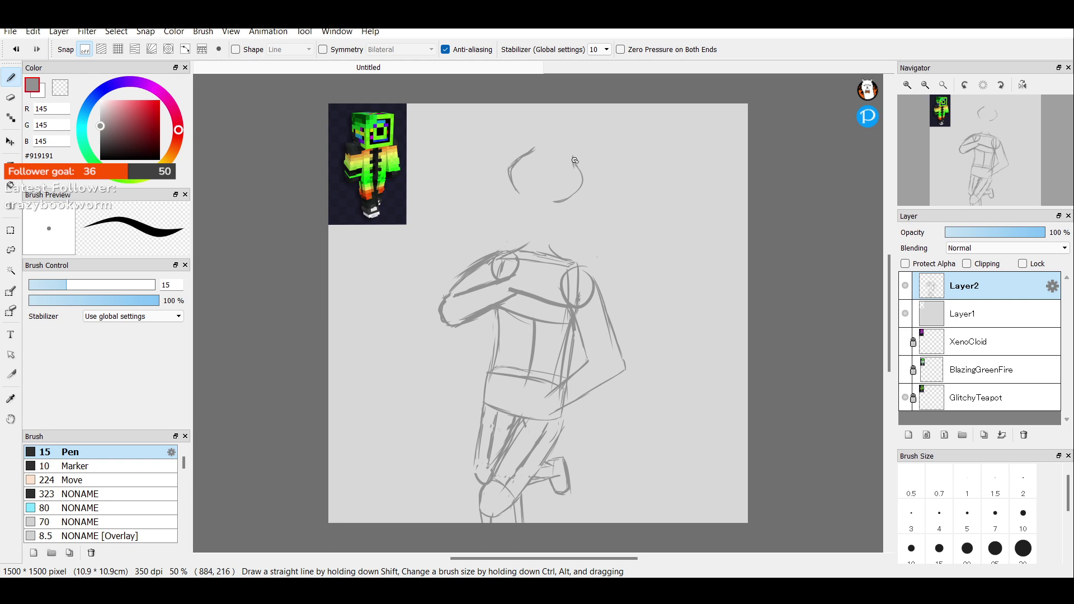
left_click_drag(574, 156, 580, 174)
left_click_drag(520, 191, 555, 200)
key("ctrl+z")
key("ctrl+z")
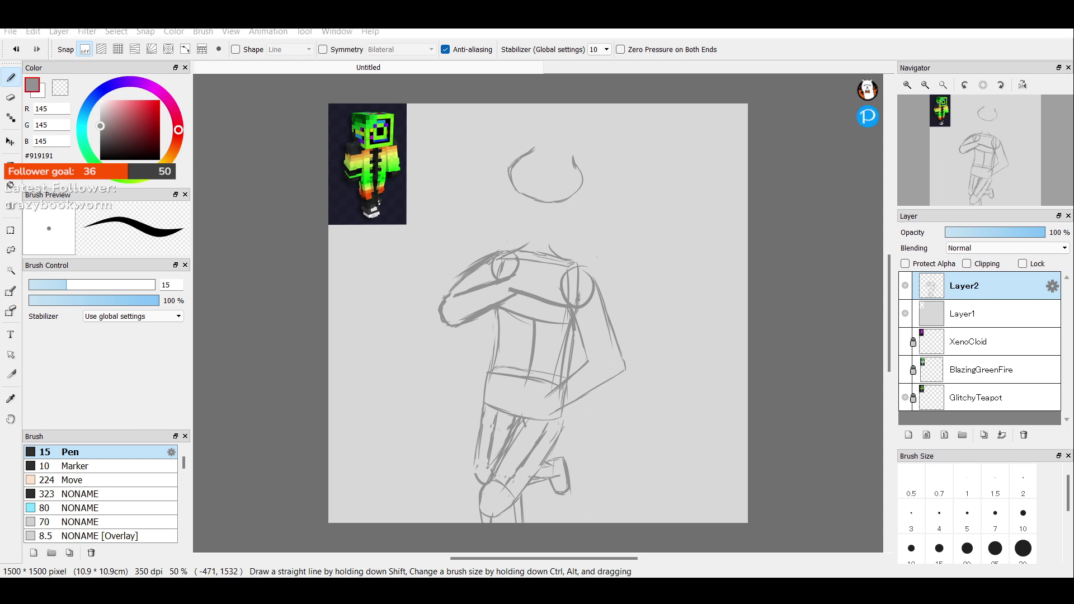
key("alt+Tab")
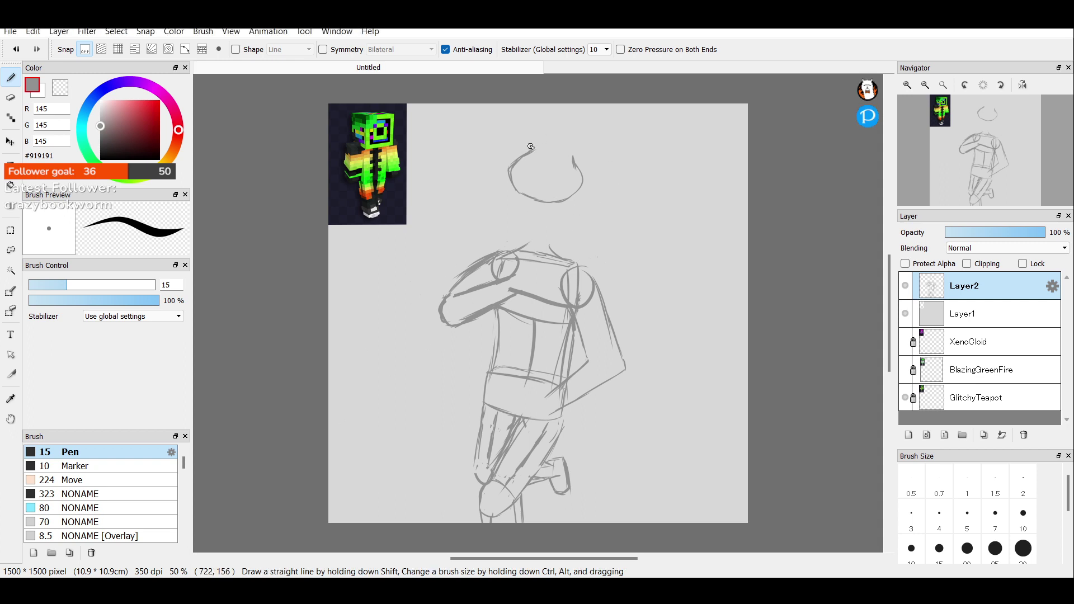
Sketch a teapot lid with a knob on top of the head and a small pointed spout on its face, undoing the misplaced stroke.
left_click_drag(531, 144, 579, 152)
key("ctrl+z")
key("ctrl")
key("ctrl")
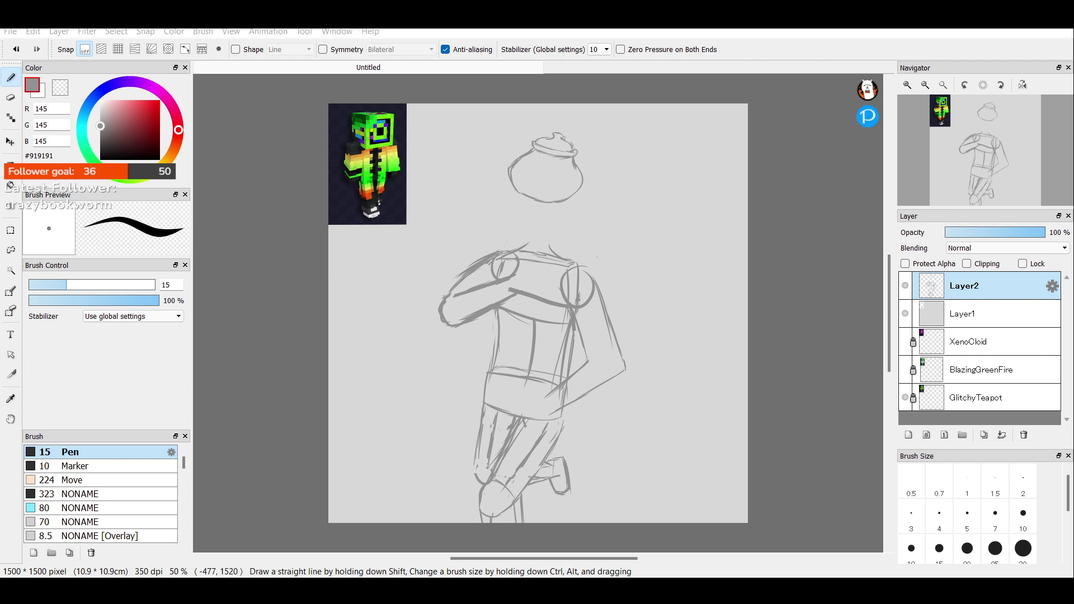
left_click_drag(536, 169, 535, 185)
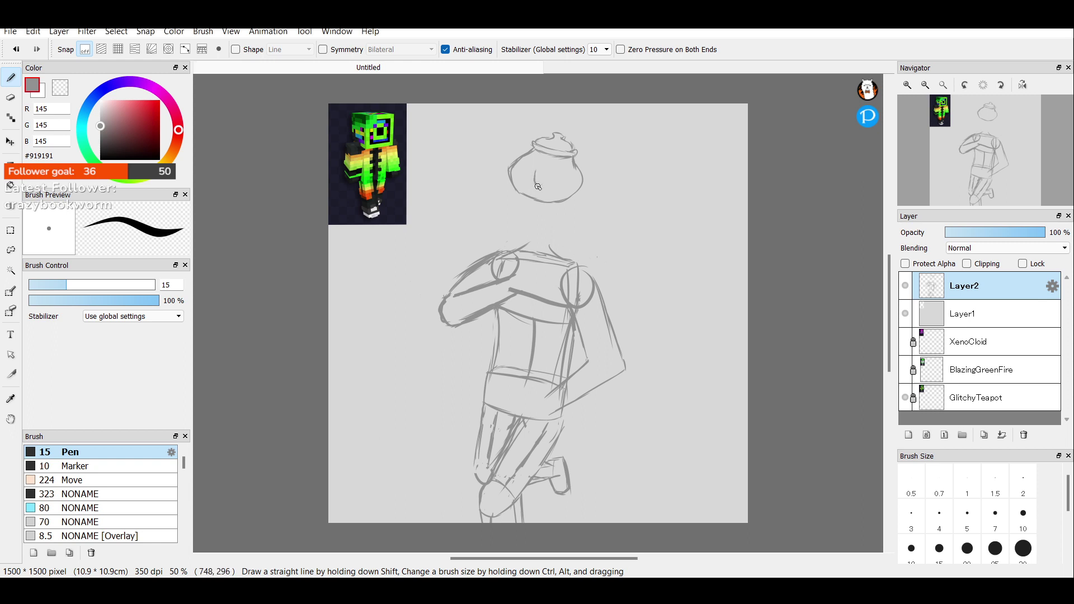
left_click_drag(547, 174, 538, 186)
Select the whole teapot head freehand, enlarge it, lower it onto the neck, tilt it slightly counter-clockwise, and clear the selection.
left_click(11, 250)
mouse_move(562, 119)
left_mouse_down()
mouse_move(551, 119)
mouse_move(540, 203)
mouse_move(571, 197)
mouse_move(506, 246)
mouse_move(560, 217)
left_mouse_up()
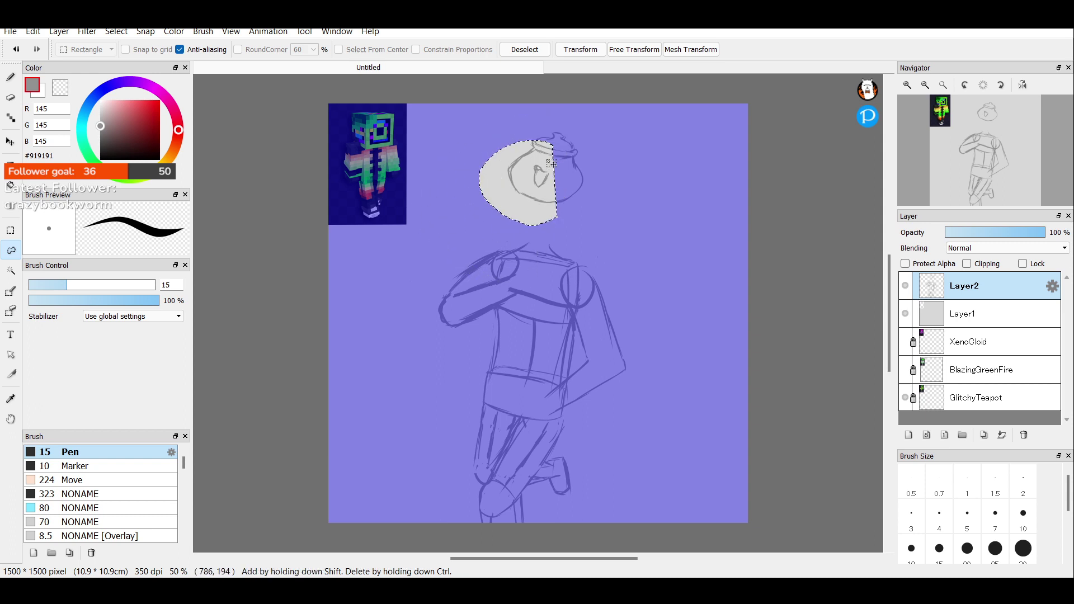
left_click(524, 49)
mouse_move(556, 118)
left_mouse_down()
mouse_move(526, 202)
mouse_move(545, 211)
mouse_move(569, 210)
mouse_move(601, 186)
mouse_move(559, 119)
left_mouse_up()
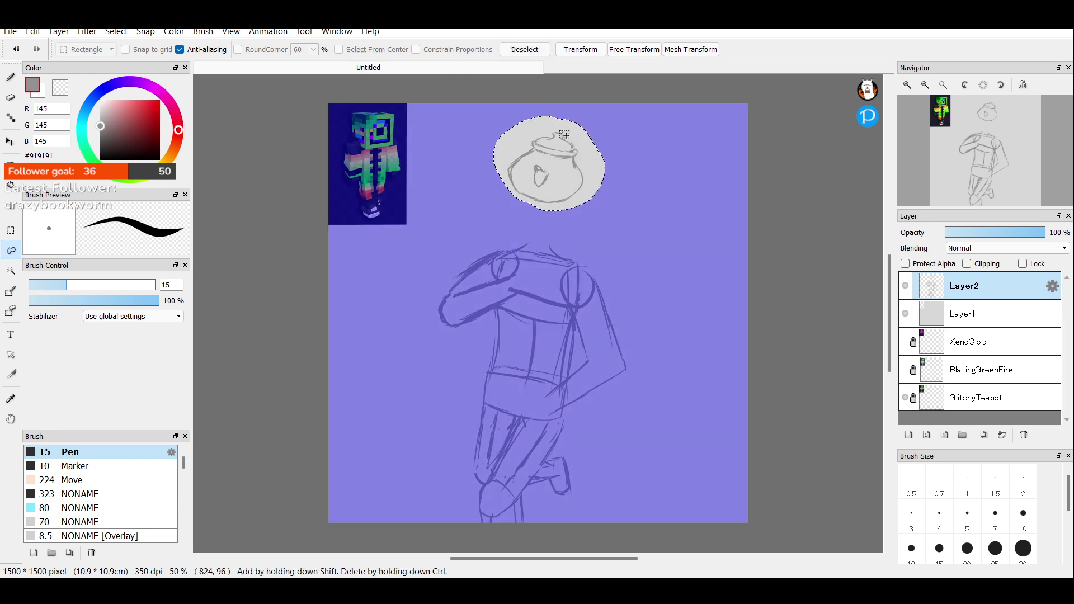
key("ctrl+t")
left_click_drag(605, 183, 614, 189)
left_click_drag(575, 153, 575, 196)
left_click_drag(614, 231, 621, 232)
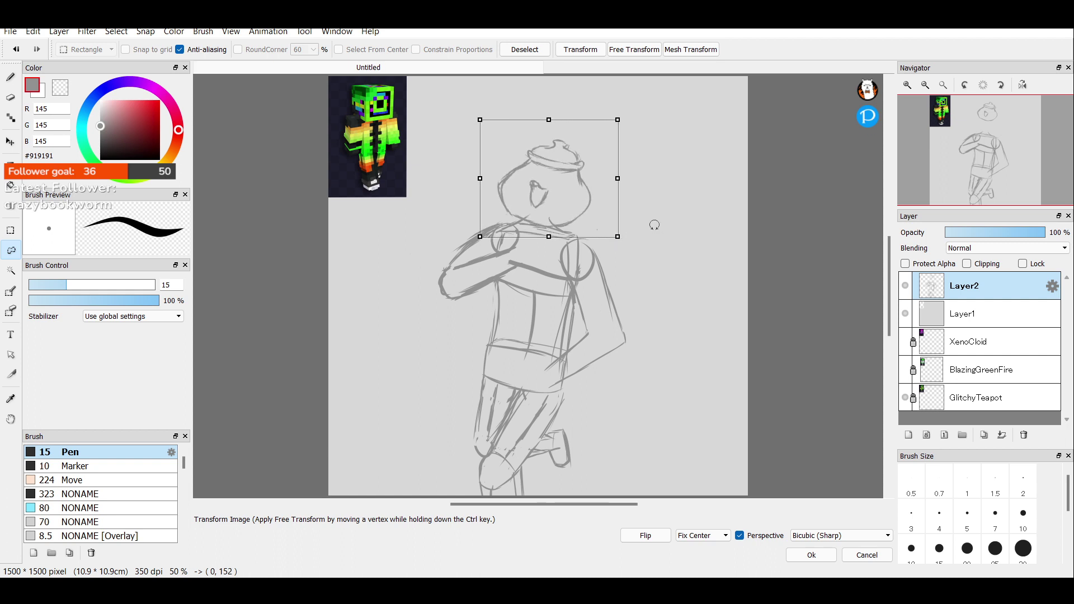
left_click_drag(625, 199, 569, 207)
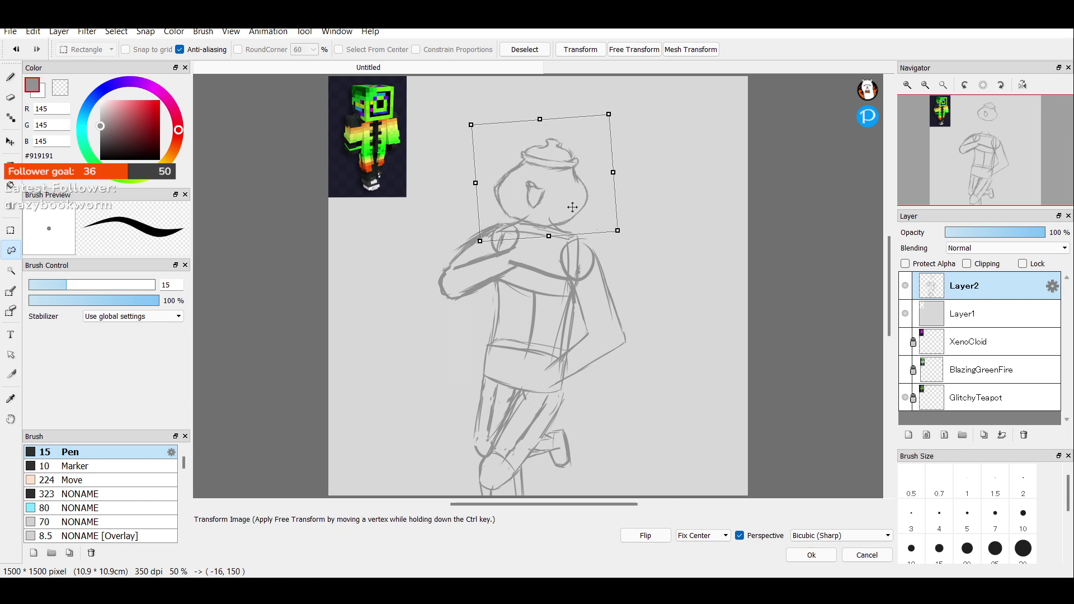
key("Return")
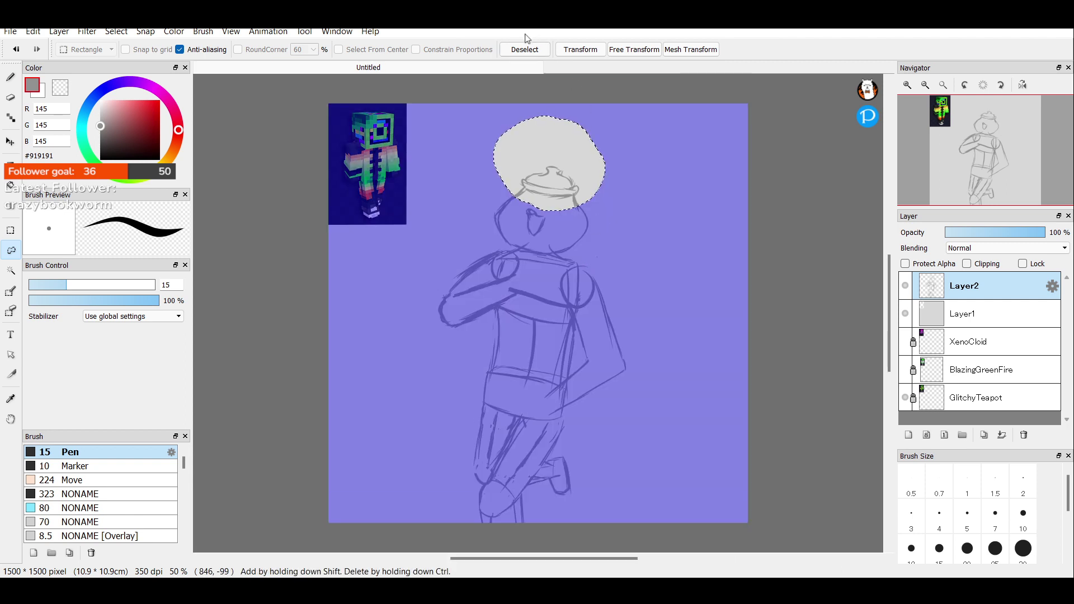
left_click(525, 49)
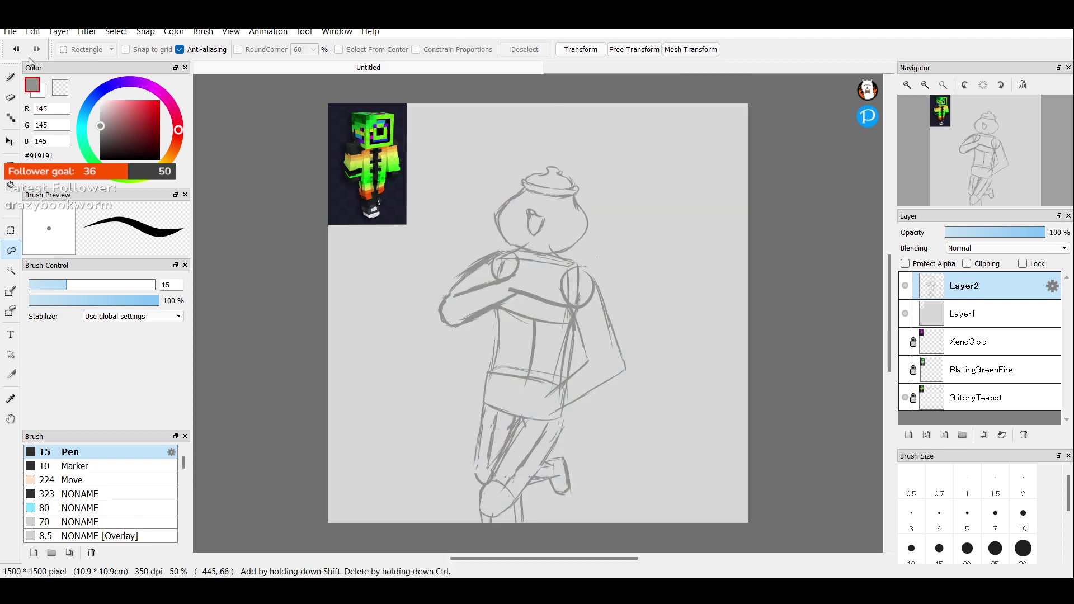
Try a long wavy cloth line extending outward from the right shoulder and undo its strokes.
left_click(10, 82)
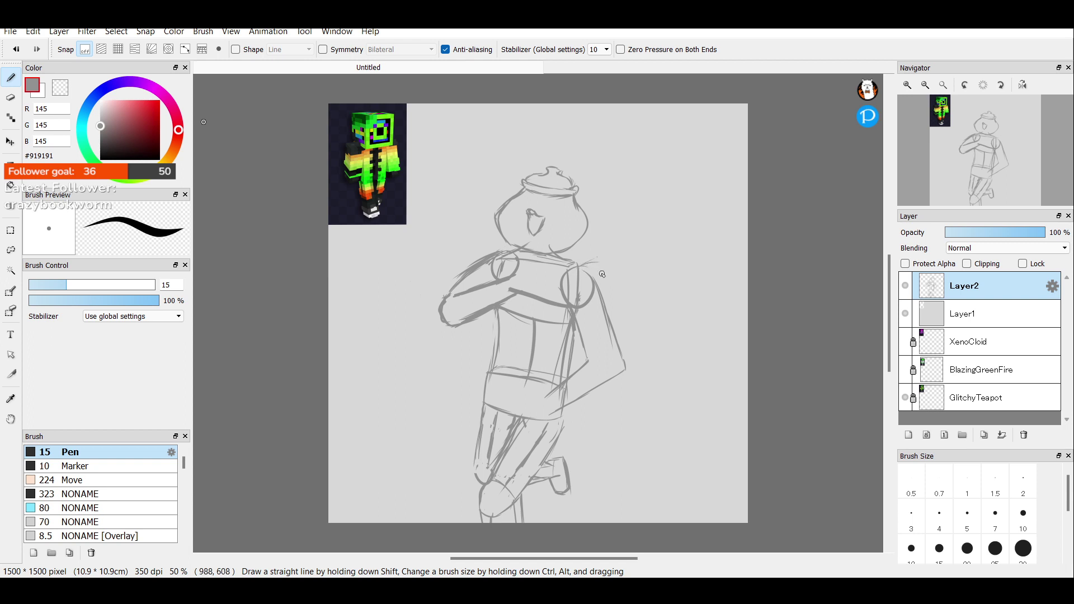
mouse_move(580, 268)
left_mouse_down()
mouse_move(635, 272)
mouse_move(605, 260)
mouse_move(673, 261)
left_mouse_up()
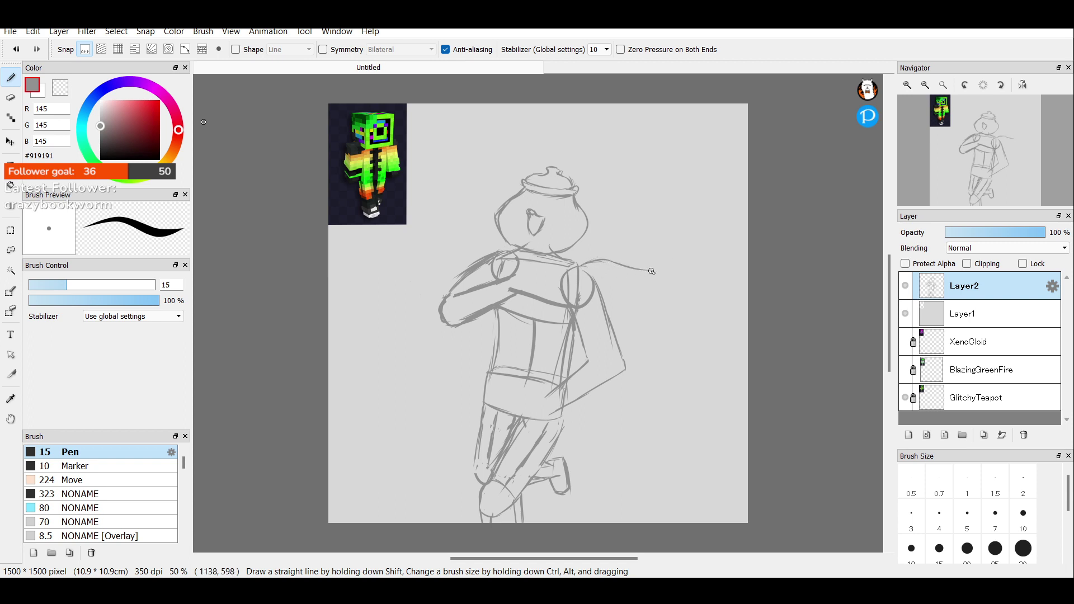
mouse_move(647, 271)
left_mouse_down()
mouse_move(688, 233)
mouse_move(674, 255)
mouse_move(744, 239)
left_mouse_up()
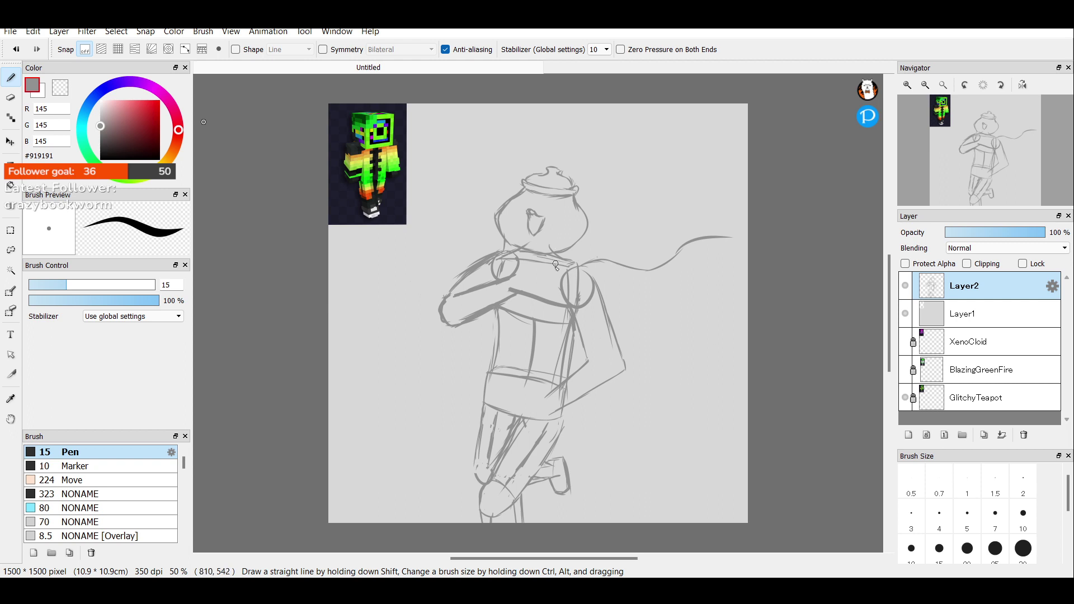
key("ctrl+z")
key("ctrl+z")
key("ctrl+z")
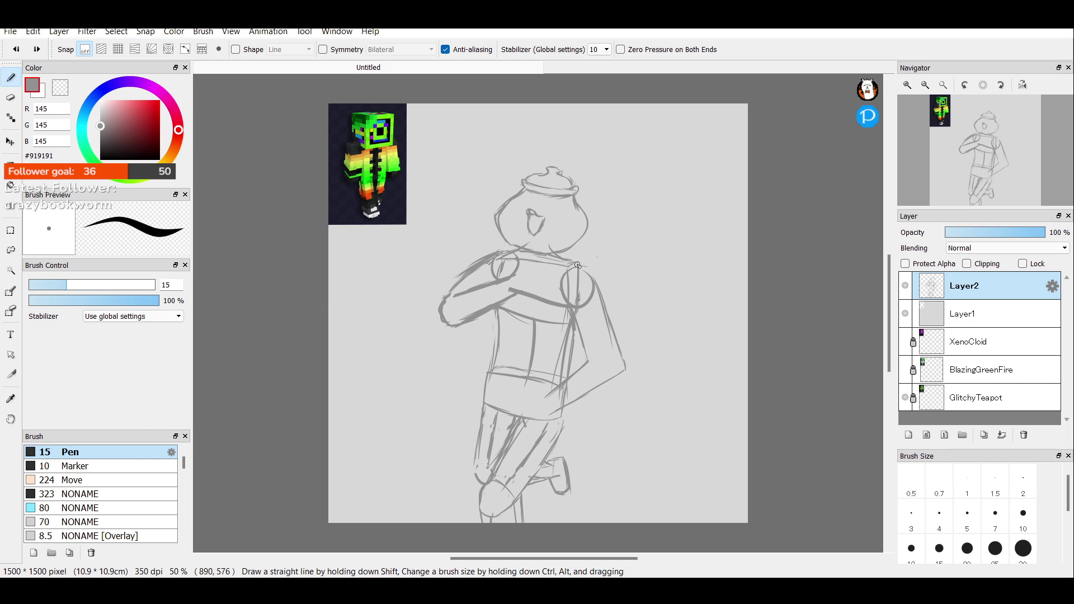
Sketch a flowing cloth shape sweeping up and away from behind the head and right shoulder, undoing the misplaced strokes.
left_click_drag(577, 265, 677, 199)
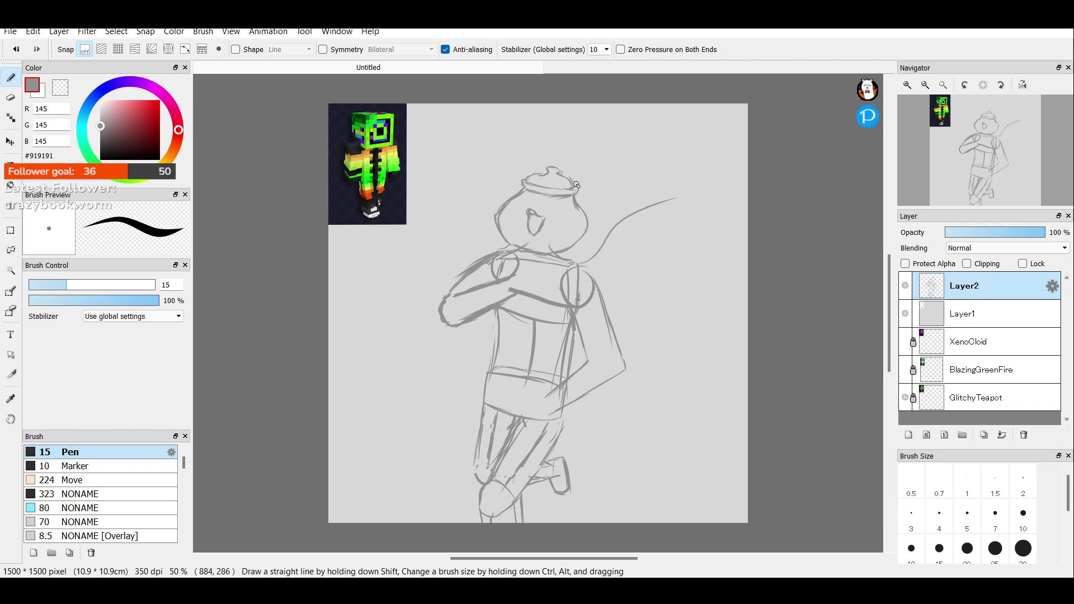
left_click_drag(571, 176, 627, 160)
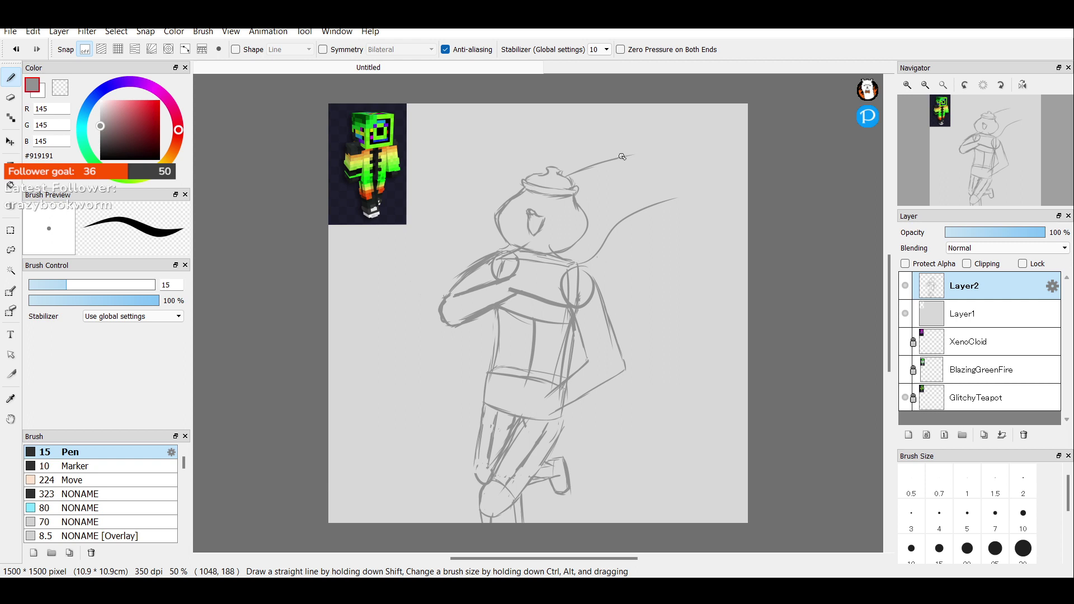
mouse_move(624, 156)
left_mouse_down()
mouse_move(663, 153)
mouse_move(646, 144)
left_mouse_up()
key("ctrl+z")
left_click_drag(665, 199, 679, 184)
left_click_drag(644, 147, 677, 177)
left_click_drag(682, 183, 632, 208)
key("ctrl+z")
mouse_move(683, 181)
left_mouse_down()
mouse_move(678, 199)
mouse_move(629, 213)
left_mouse_up()
key("ctrl+z")
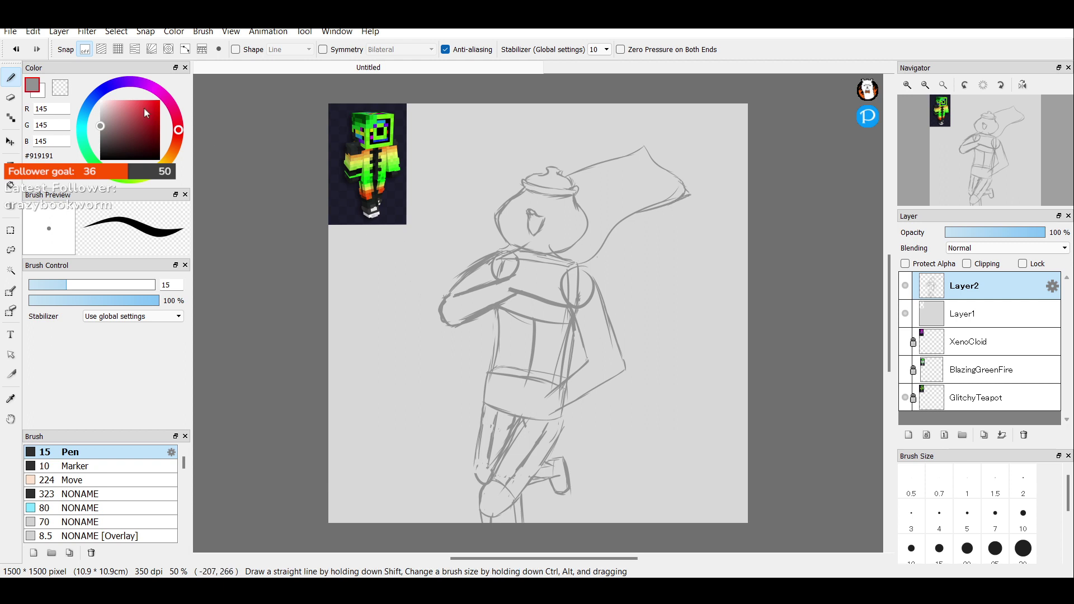
Erase the flowing cloth's outer end and redraw it as a wavy edge with a short fold line, undoing extra strokes.
left_click(10, 97)
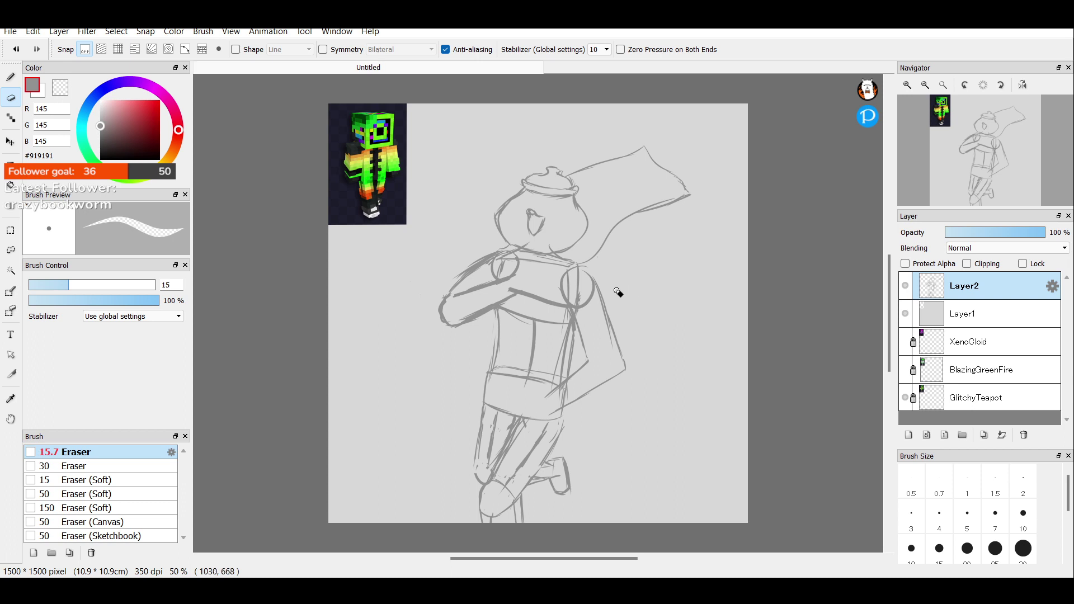
left_click(11, 77)
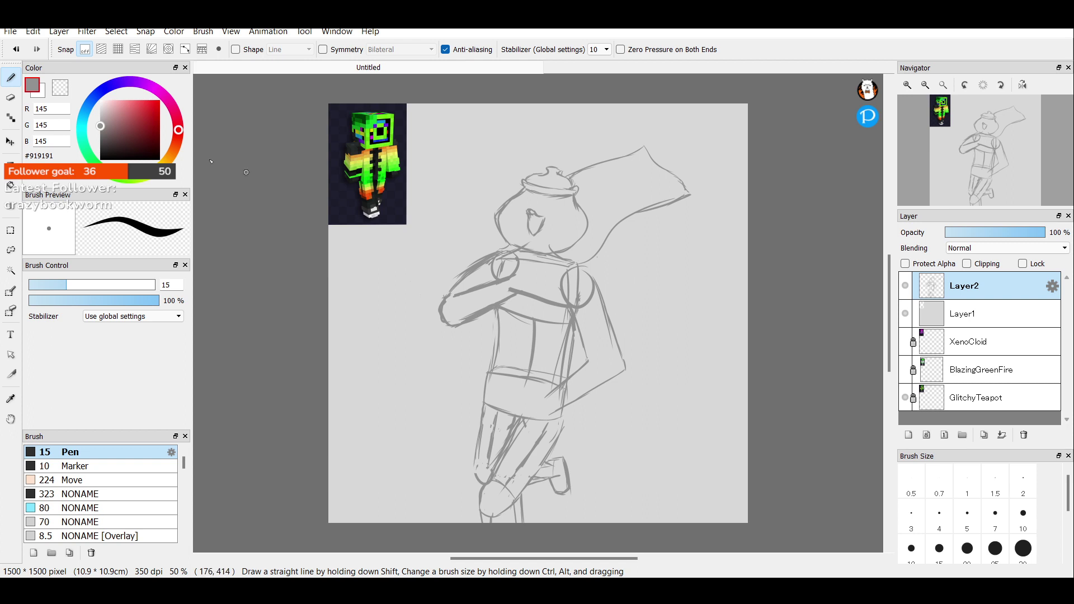
left_click(11, 98)
mouse_move(642, 144)
left_mouse_down()
mouse_move(630, 157)
mouse_move(658, 160)
mouse_move(640, 148)
mouse_move(684, 189)
left_mouse_up()
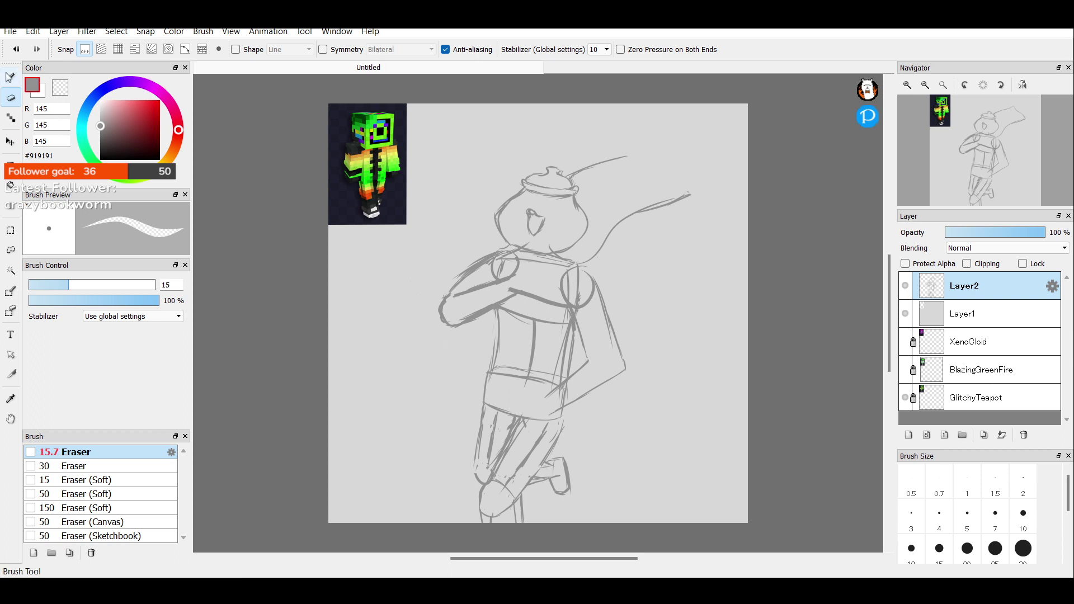
key("b")
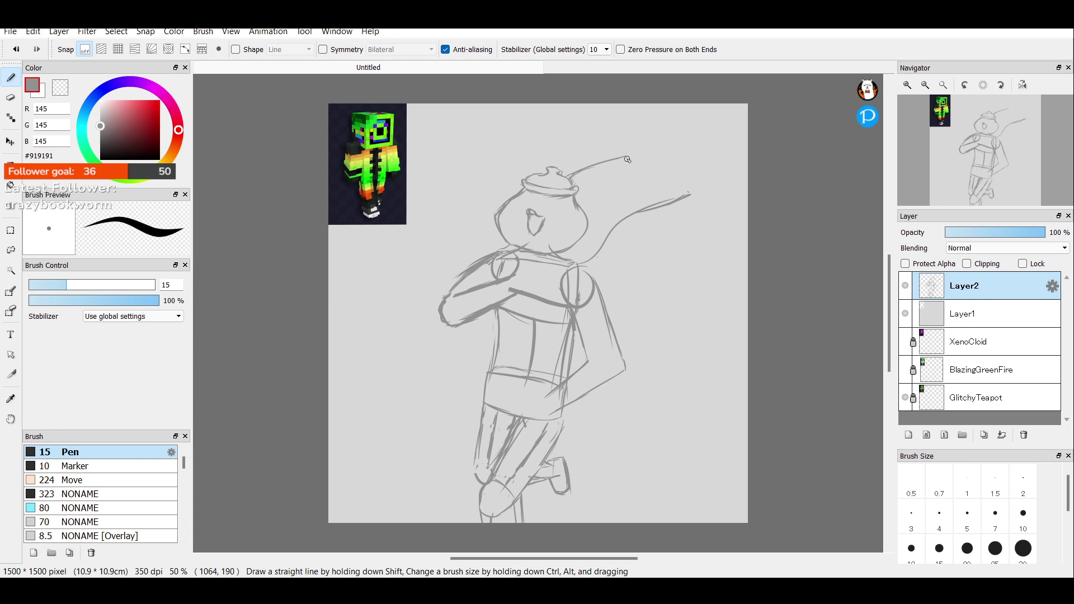
mouse_move(627, 160)
left_mouse_down()
mouse_move(675, 175)
mouse_move(692, 196)
left_mouse_up()
left_click_drag(620, 182, 653, 169)
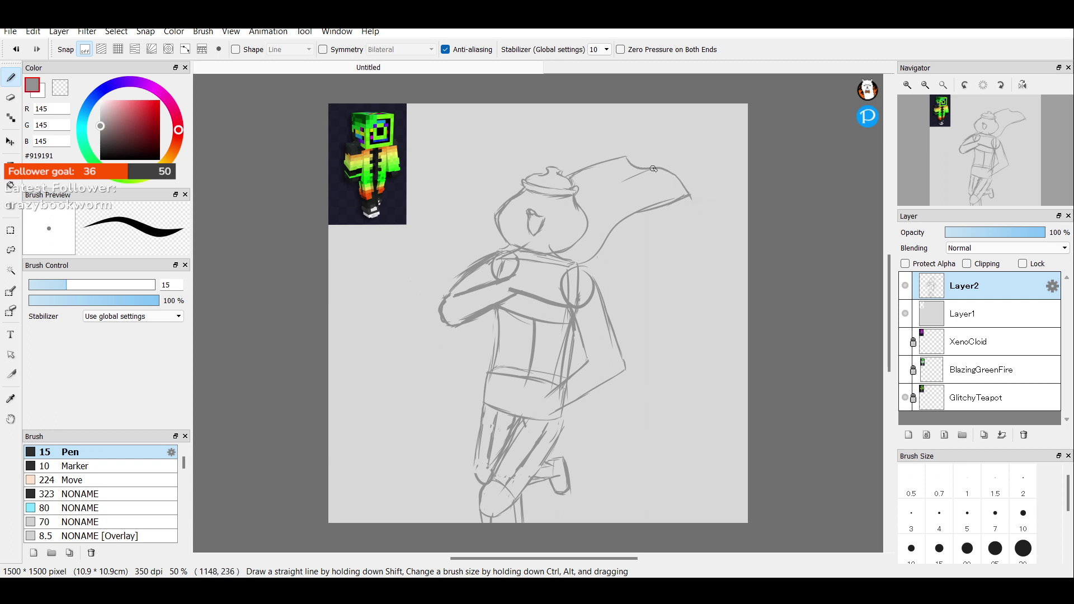
left_click_drag(602, 192, 655, 169)
key("ctrl+z")
key("ctrl+z")
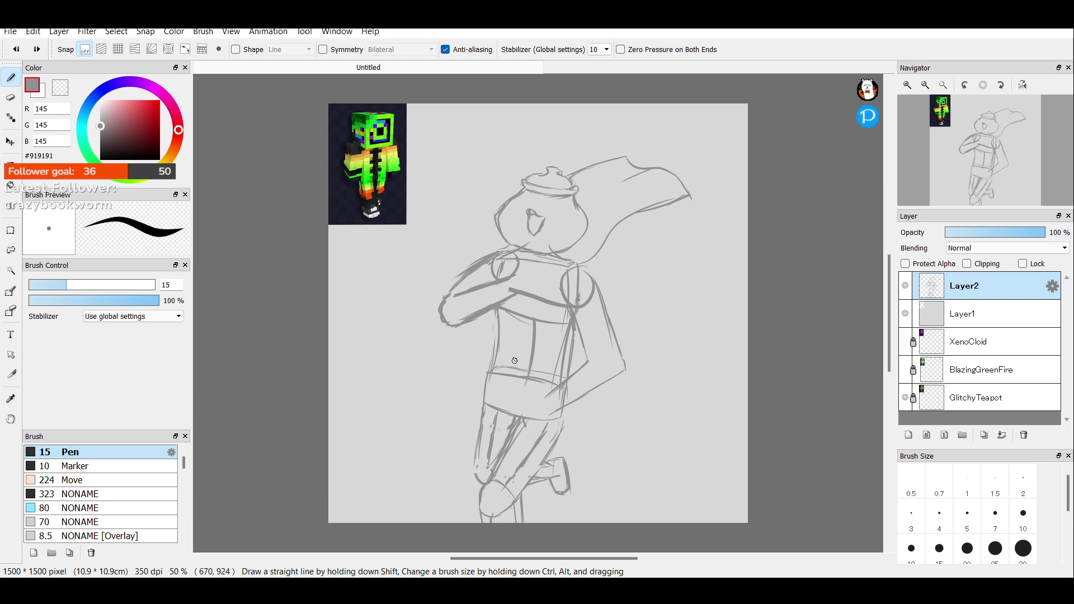
Sketch a large slanted rectangular panel across the torso, from below the chest down to the raised foot.
left_click_drag(497, 332, 545, 446)
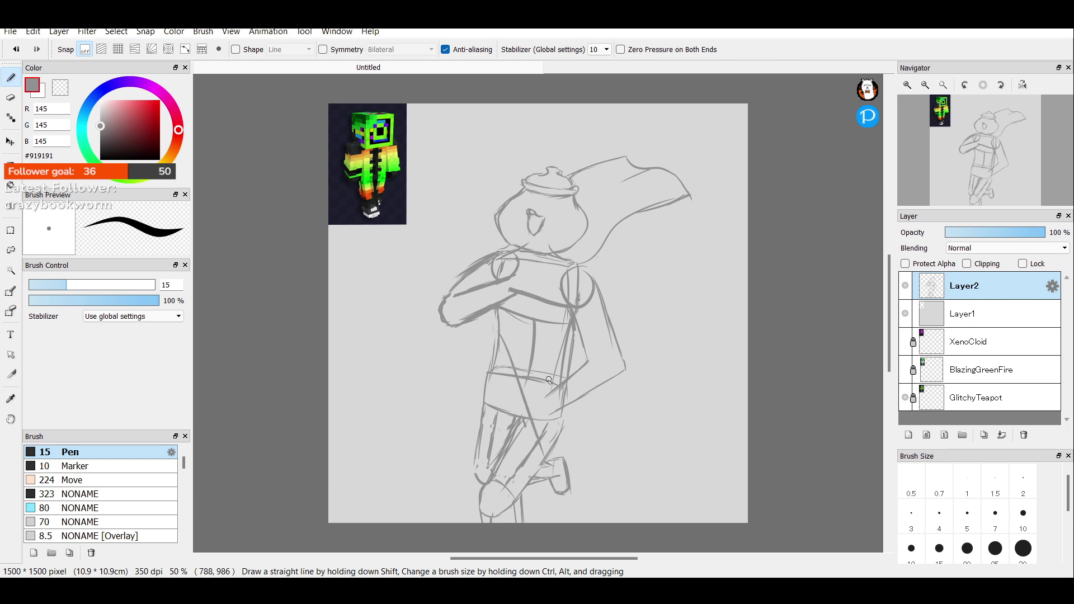
mouse_move(510, 335)
left_mouse_down()
mouse_move(568, 295)
mouse_move(599, 351)
left_mouse_up()
left_click_drag(590, 306, 621, 423)
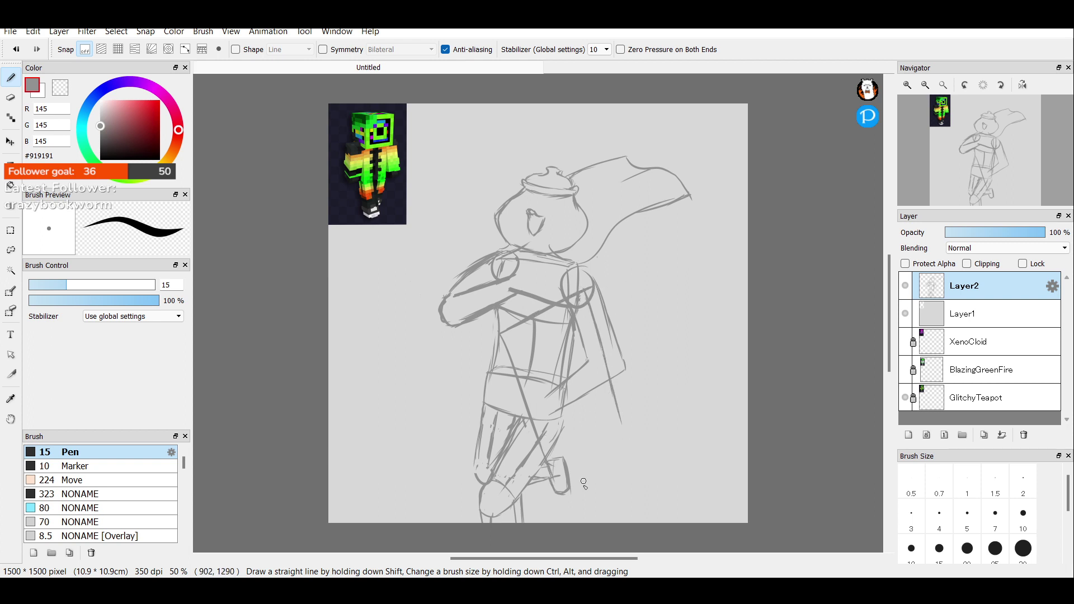
mouse_move(569, 467)
left_mouse_down()
mouse_move(610, 441)
mouse_move(590, 452)
left_mouse_up()
Erase the arm, torso and leg lines inside the slanted panel, enlarging the eraser to 34 and reducing it again once cleared.
key("e")
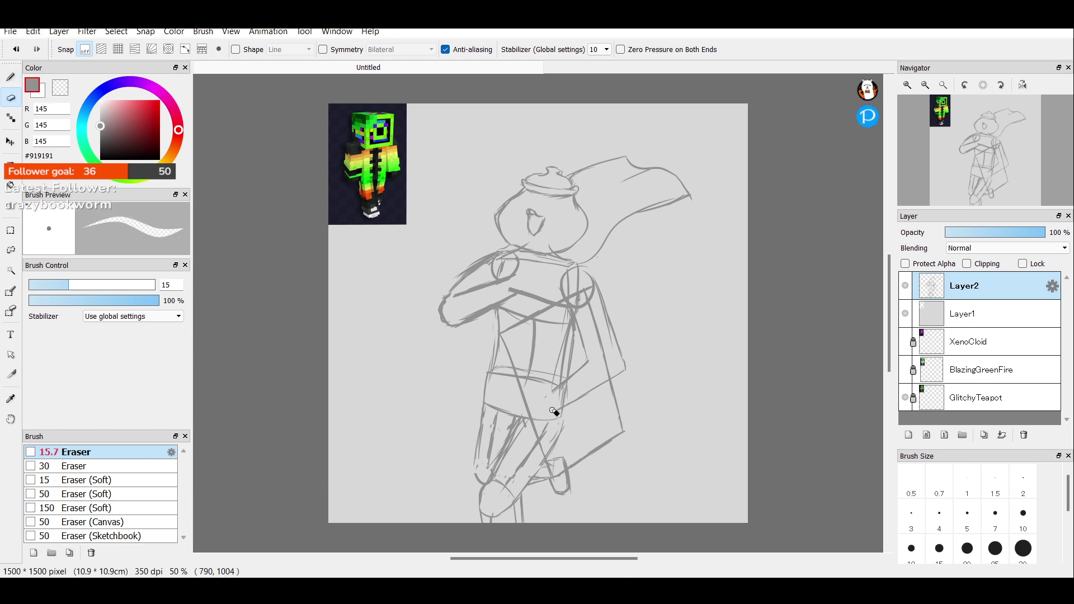
left_click_drag(579, 405, 598, 379)
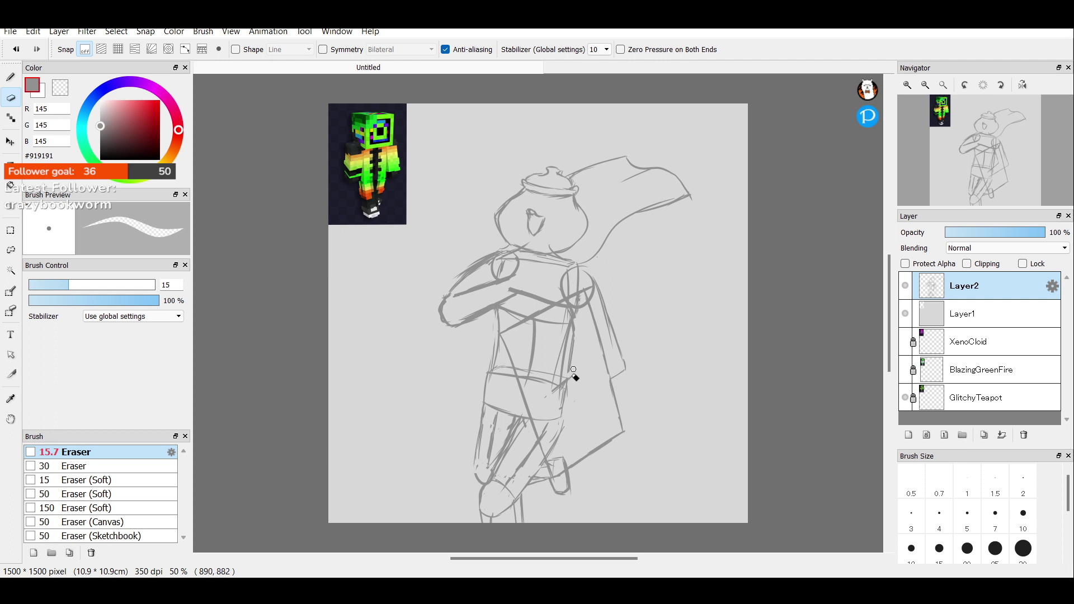
left_click_drag(568, 396, 561, 388)
mouse_move(541, 424)
left_mouse_down()
mouse_move(546, 456)
mouse_move(562, 419)
left_mouse_up()
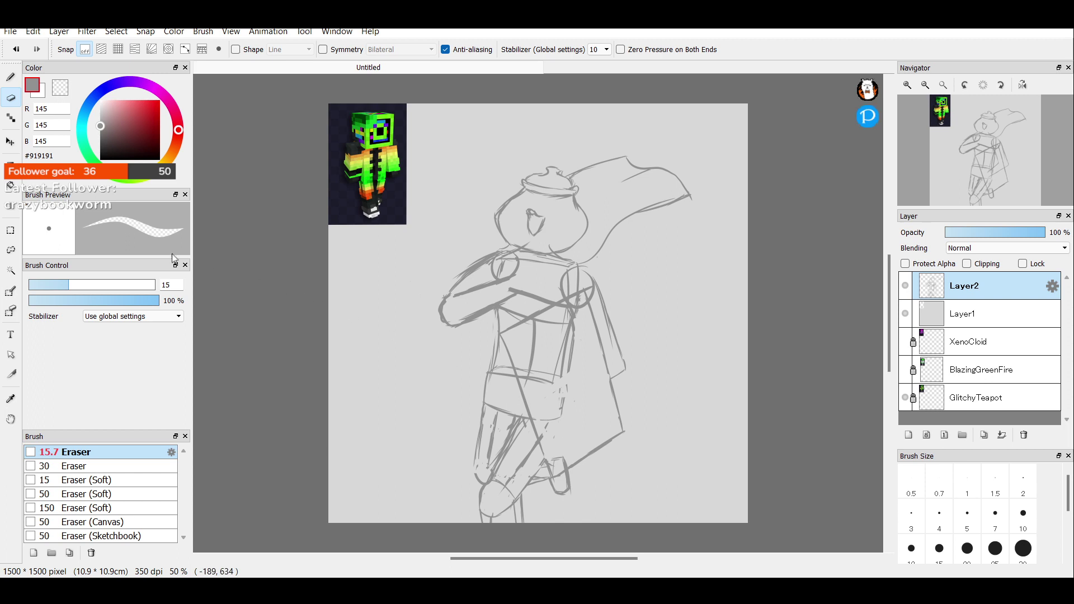
left_click(104, 285)
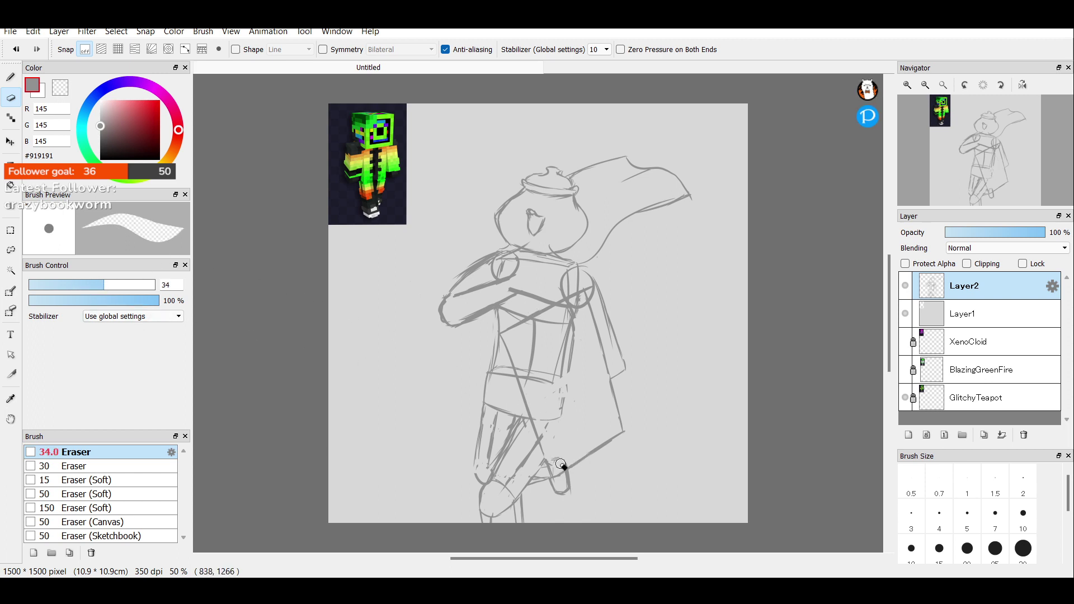
mouse_move(564, 464)
left_mouse_down()
mouse_move(576, 301)
mouse_move(582, 308)
mouse_move(542, 319)
mouse_move(518, 354)
mouse_move(526, 385)
mouse_move(517, 365)
mouse_move(526, 383)
mouse_move(552, 386)
mouse_move(564, 377)
mouse_move(570, 330)
mouse_move(527, 342)
mouse_move(548, 327)
mouse_move(540, 370)
mouse_move(550, 435)
mouse_move(537, 407)
mouse_move(545, 441)
mouse_move(534, 417)
mouse_move(545, 430)
mouse_move(549, 413)
mouse_move(559, 426)
mouse_move(555, 385)
left_mouse_up()
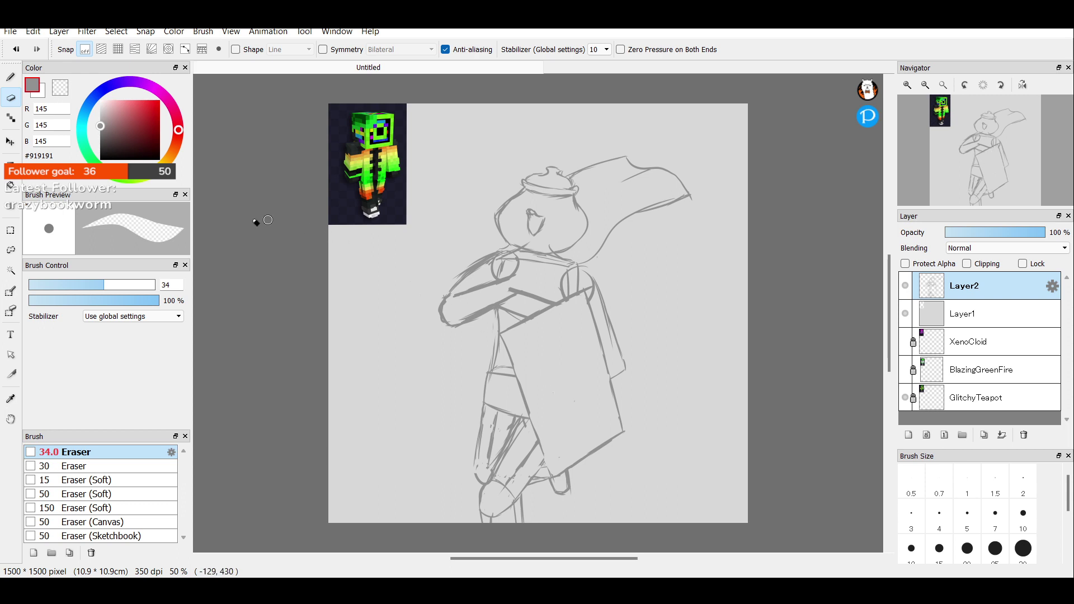
left_click_drag(104, 285, 70, 284)
Try a rounded hand outline at the end of the folded left forearm and undo its latest strokes.
left_click(11, 77)
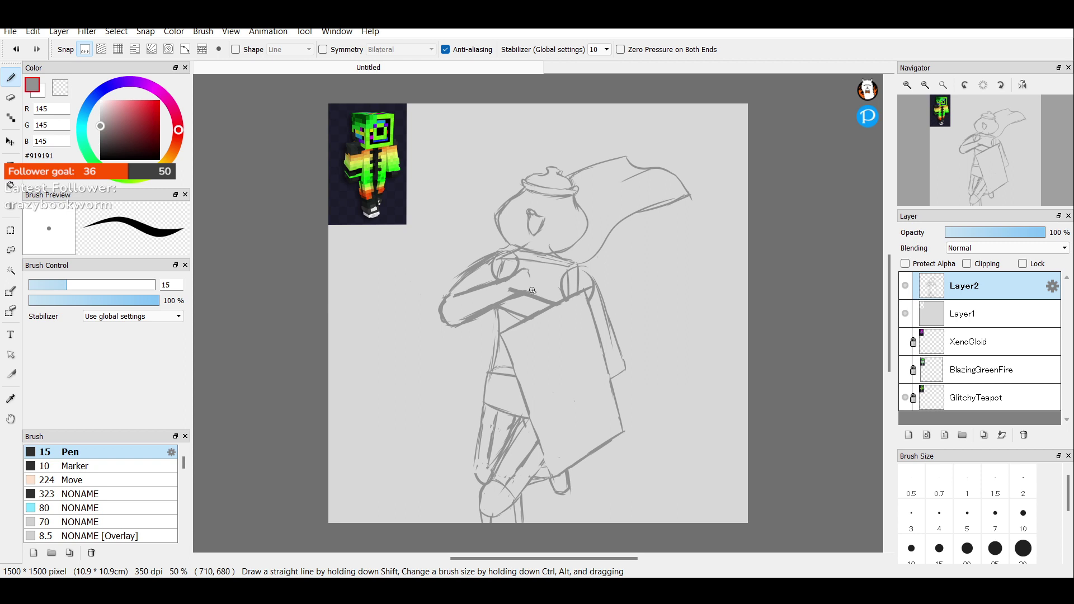
left_click(908, 86)
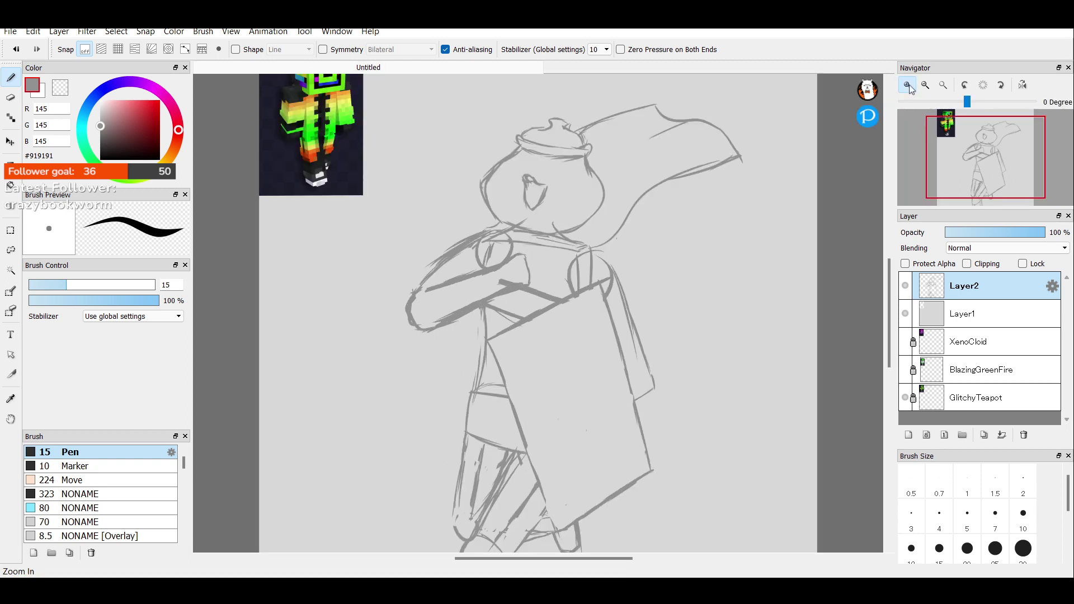
left_click(908, 86)
left_click(908, 86)
left_click_drag(971, 153, 980, 151)
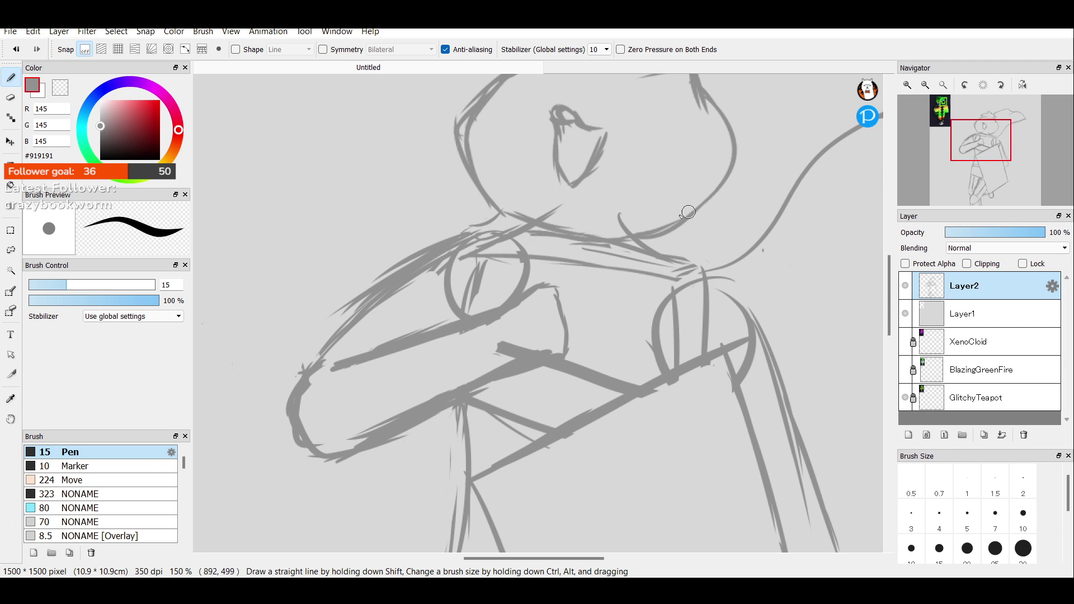
key("ctrl+z")
key("ctrl+z")
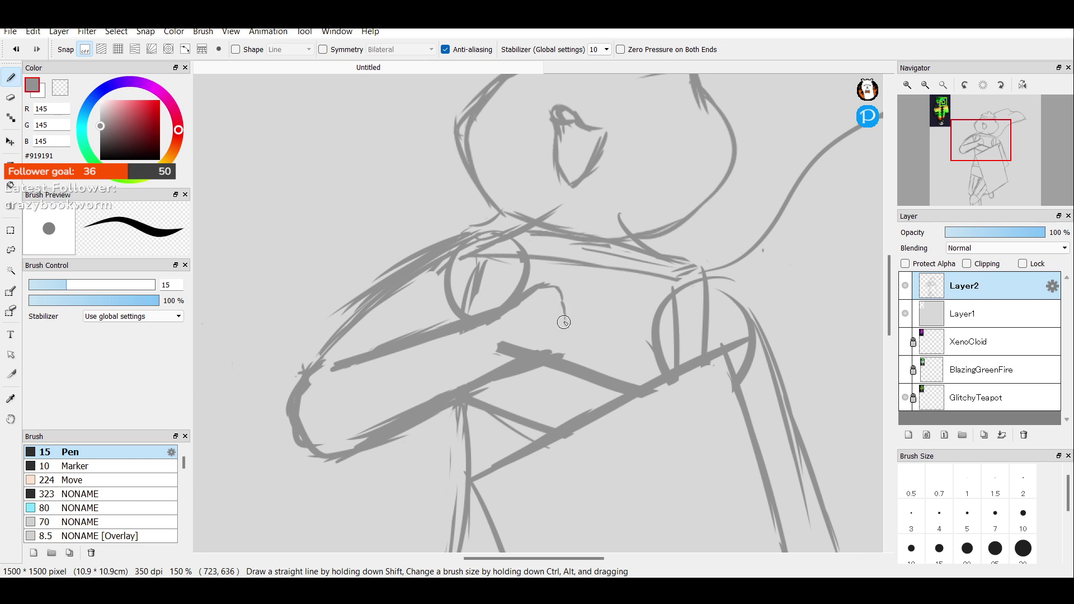
Try a knuckle contour closing the left hand, and undo all the hand strokes back to the plain forearm lines.
mouse_move(565, 321)
left_mouse_down()
mouse_move(566, 352)
mouse_move(571, 336)
left_mouse_up()
left_click_drag(564, 333, 541, 337)
key("ctrl+z")
key("ctrl+z")
key("ctrl+z")
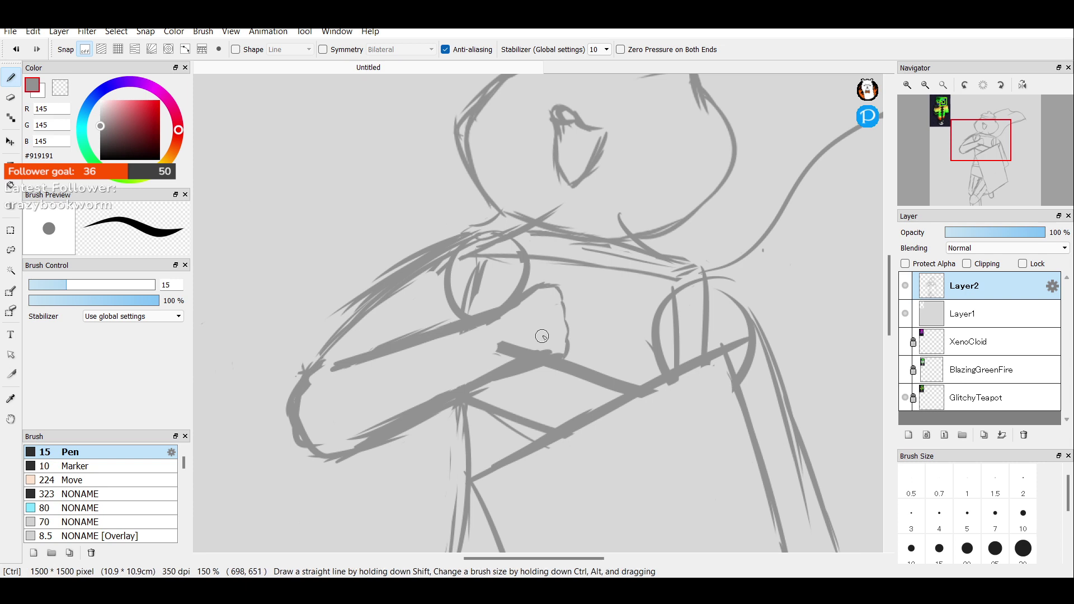
key("ctrl+z")
key("ctrl+z")
key("ctrl+z")
key("ctrl+z")
key("ctrl+z")
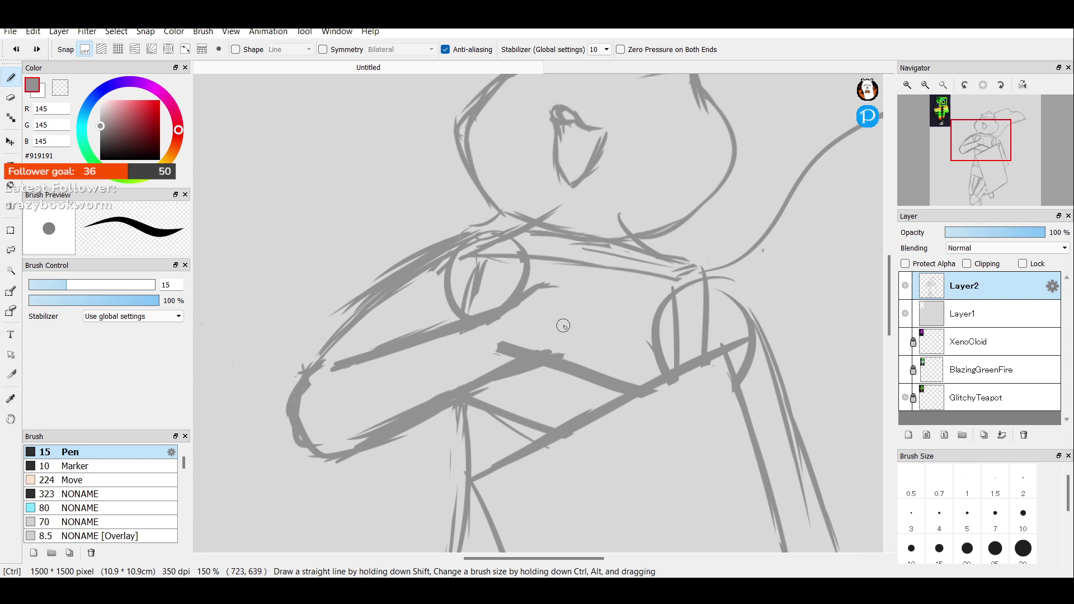
key("ctrl+z")
key("ctrl+z")
key("ctrl+z")
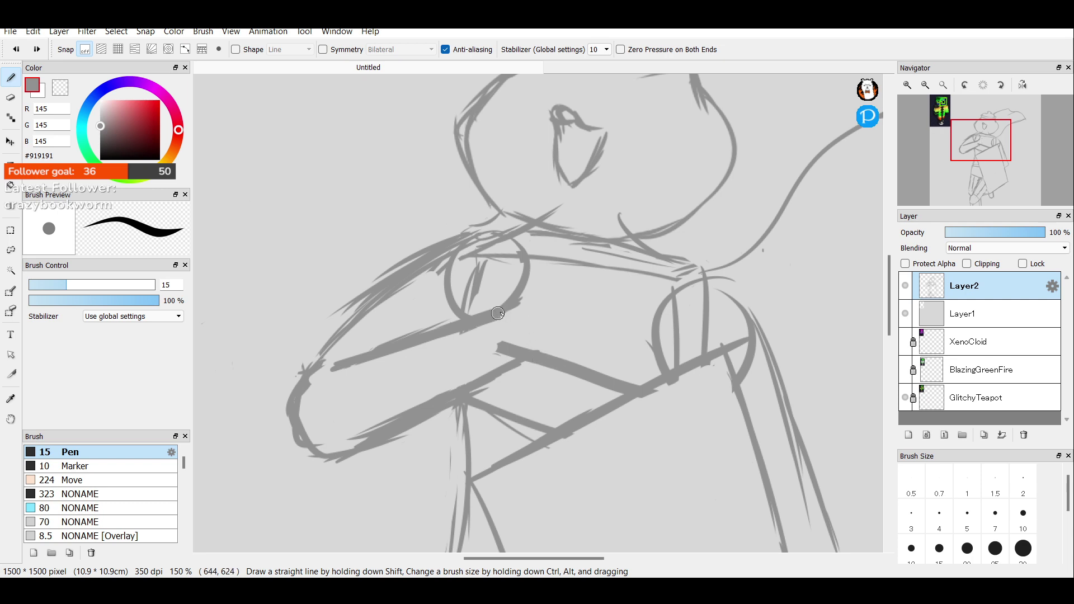
Sketch the bumpy upper contour of a fist and short finger marks inside it at the end of the folded left forearm.
left_click_drag(502, 313, 547, 298)
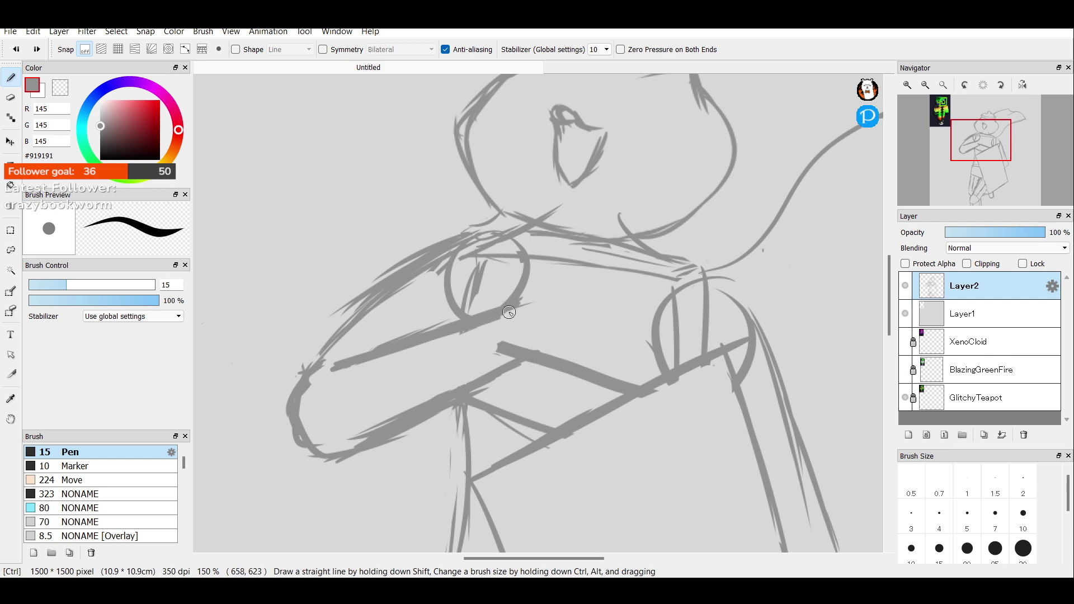
key("ctrl+z")
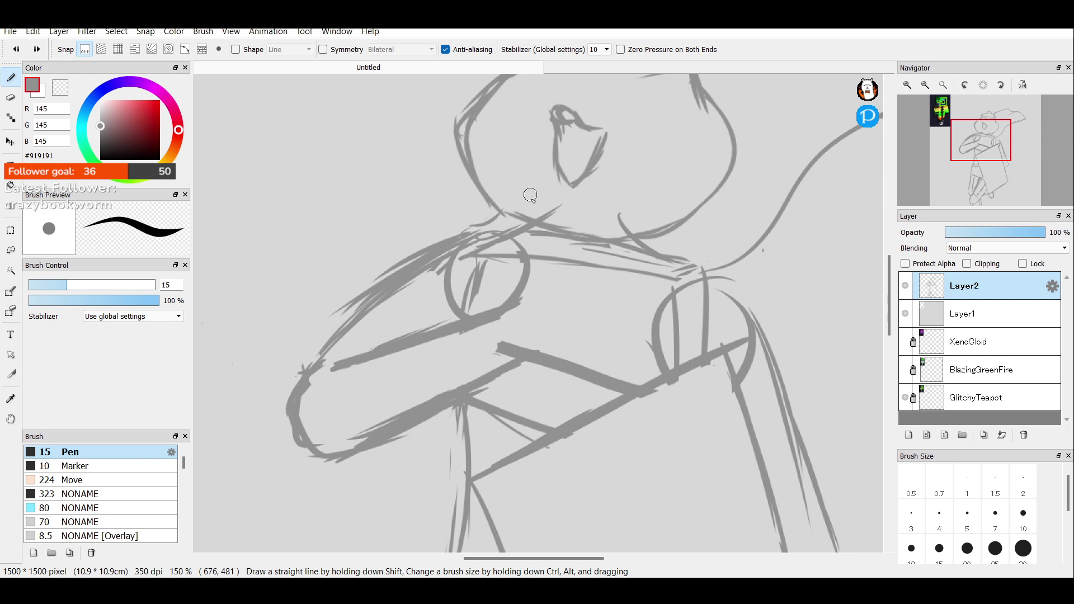
left_click_drag(526, 293, 584, 273)
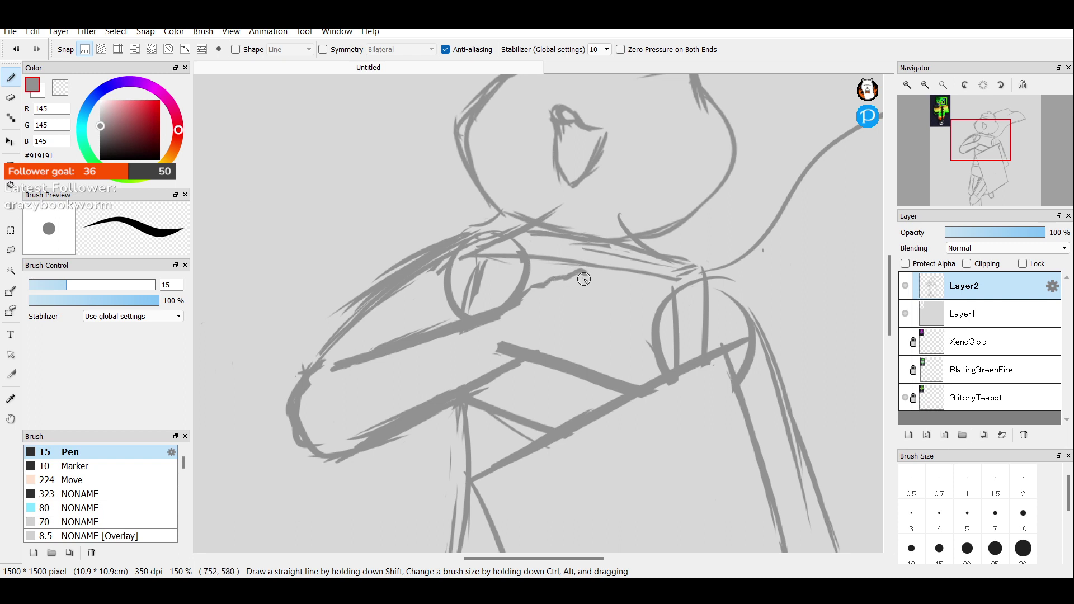
left_click_drag(524, 293, 505, 307)
left_click_drag(524, 306, 535, 334)
left_click_drag(558, 324, 550, 307)
key("ctrl+z")
mouse_move(559, 327)
left_mouse_down()
mouse_move(550, 304)
mouse_move(576, 292)
left_mouse_up()
key("ctrl+z")
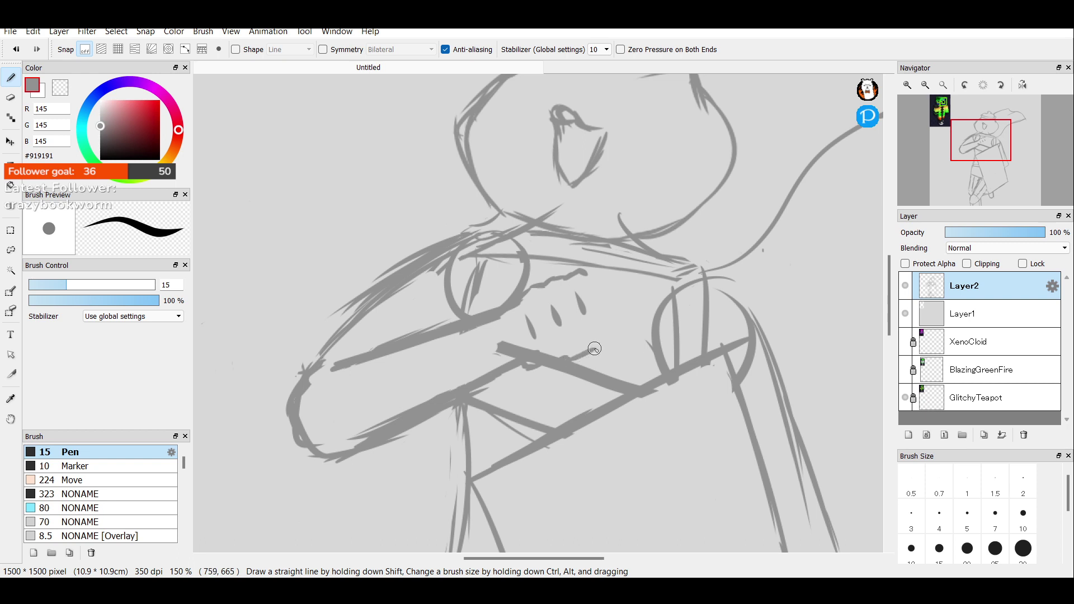
key("ctrl")
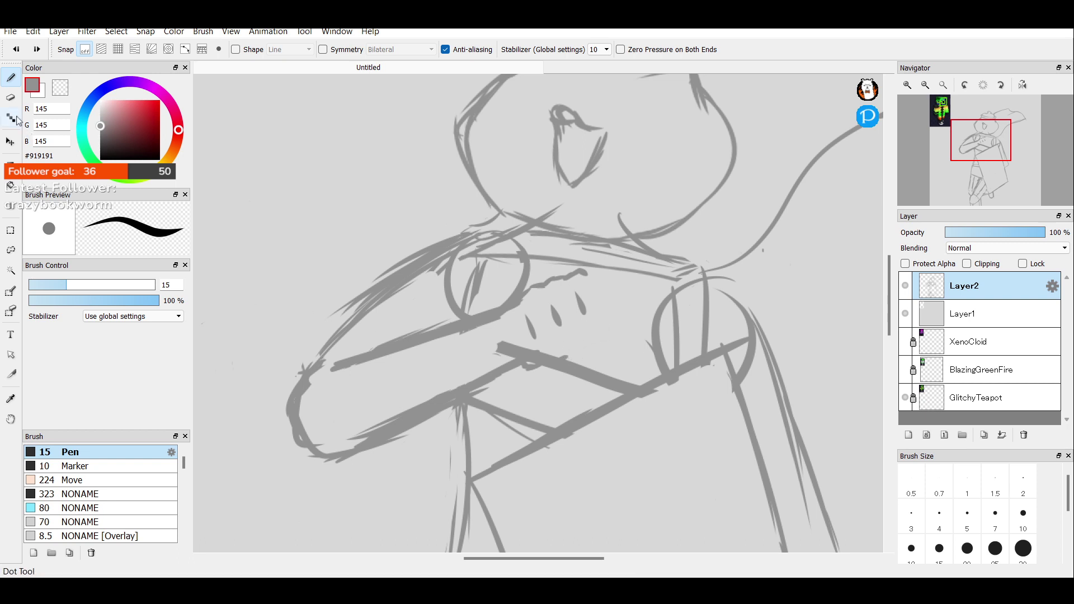
Erase the old thick lines running beneath the finger marks, from the end of the left forearm to the panel's upper edge.
key("e")
mouse_move(504, 356)
left_mouse_down()
mouse_move(543, 367)
mouse_move(614, 363)
mouse_move(610, 374)
mouse_move(554, 383)
mouse_move(584, 368)
mouse_move(611, 374)
left_mouse_up()
left_click(11, 77)
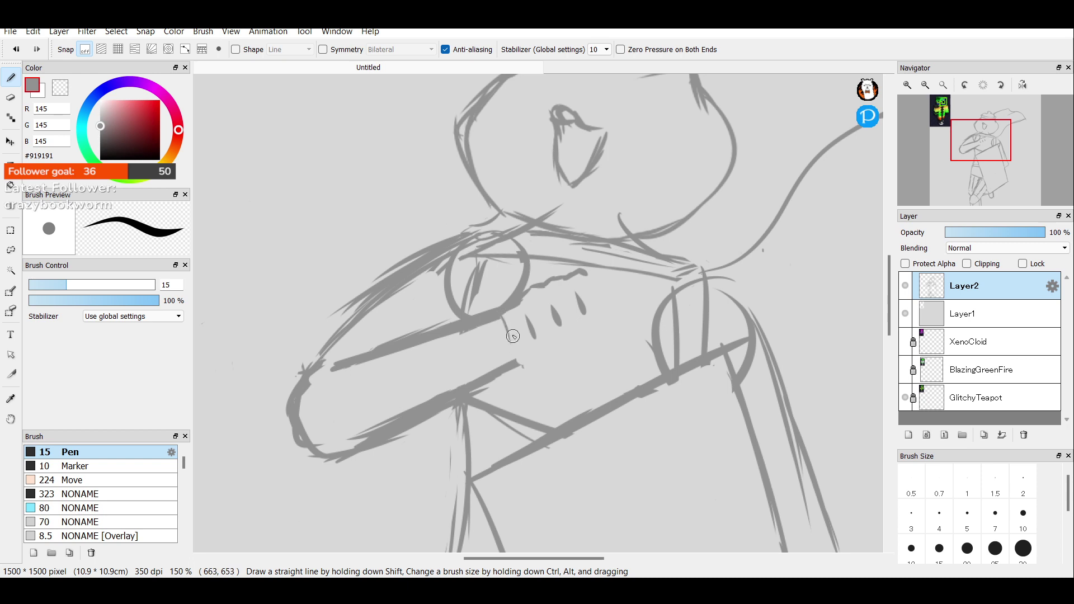
Draw the fist's stepped lower contour, lengthen the finger marks, and close the side away from the forearm.
left_click_drag(501, 324, 505, 331)
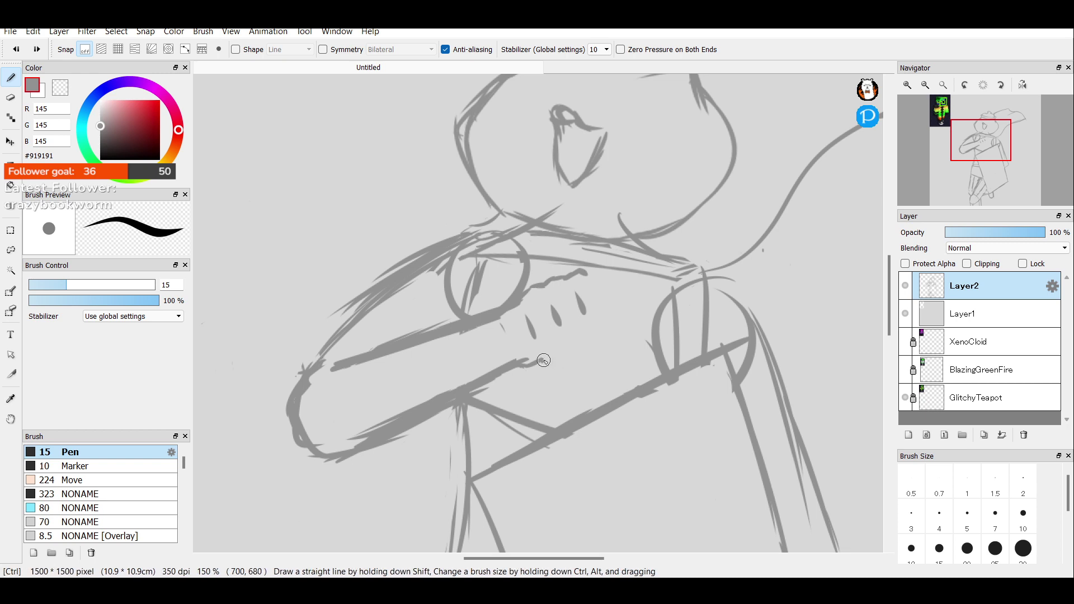
mouse_move(546, 362)
left_mouse_down()
mouse_move(579, 351)
mouse_move(554, 360)
mouse_move(589, 347)
left_mouse_up()
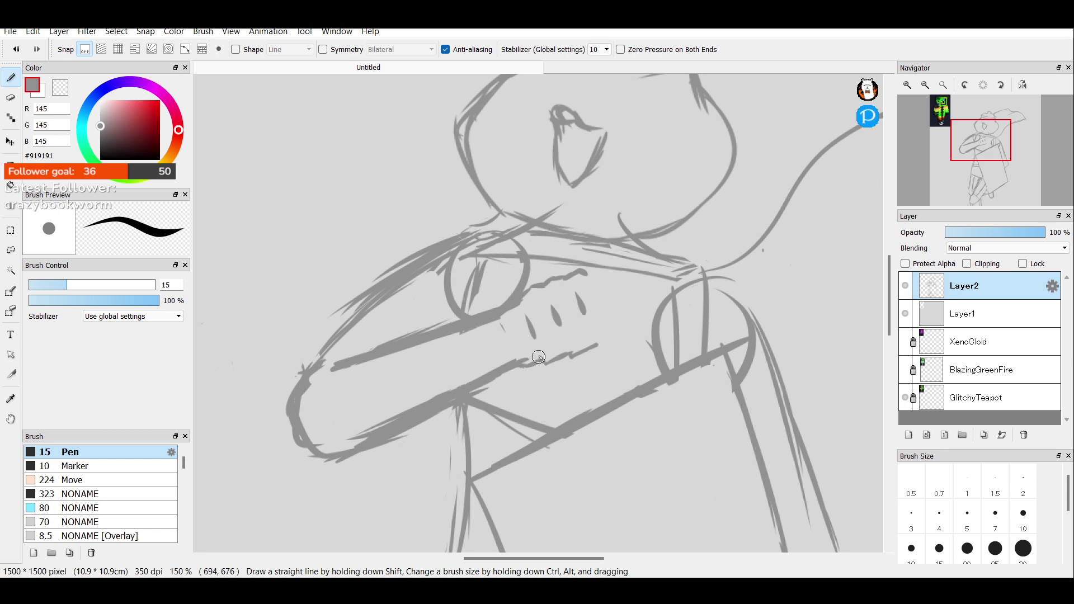
mouse_move(563, 336)
left_mouse_down()
mouse_move(548, 304)
mouse_move(579, 297)
left_mouse_up()
left_click_drag(598, 347, 615, 337)
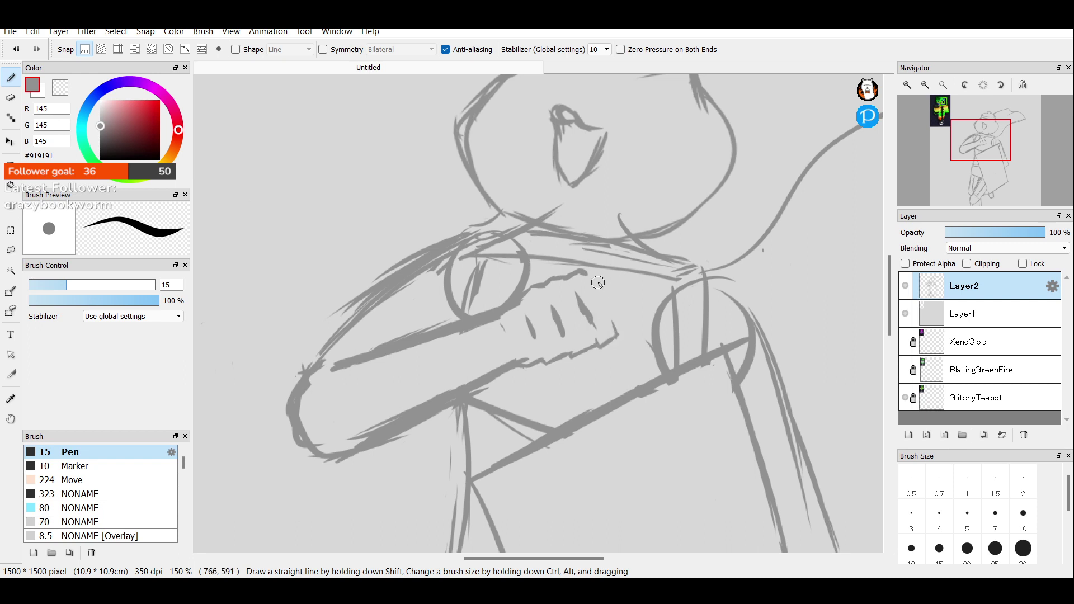
left_click_drag(585, 270, 616, 325)
Close the wrist side of the fist with an edge joining its upper and lower contours.
left_click(925, 85)
left_click(925, 85)
left_click(925, 86)
left_click(925, 86)
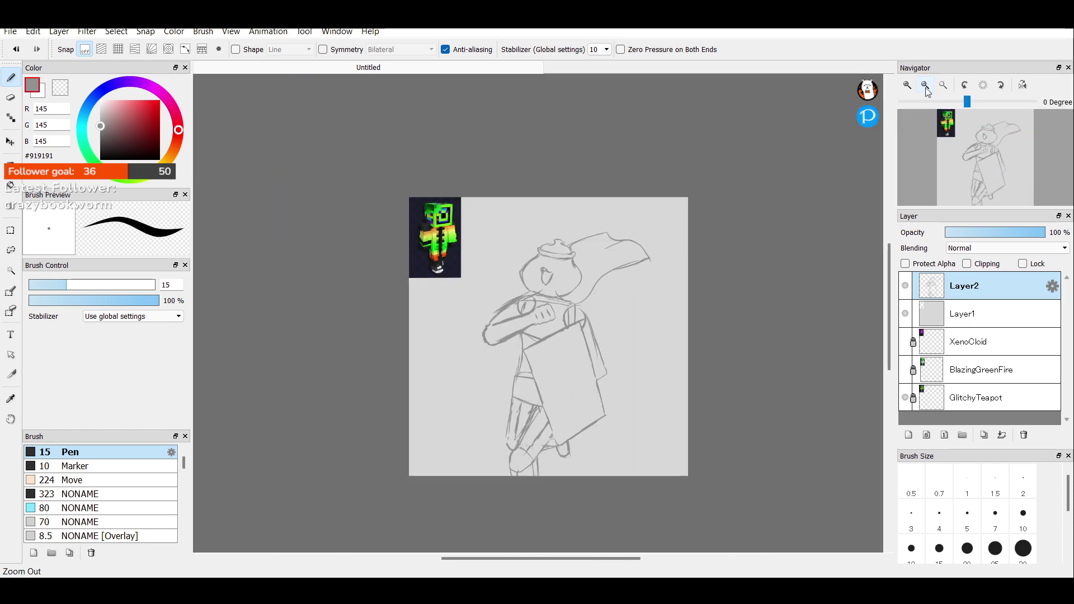
left_click(908, 87)
left_click(908, 87)
left_click(908, 86)
left_click(908, 86)
left_click(908, 87)
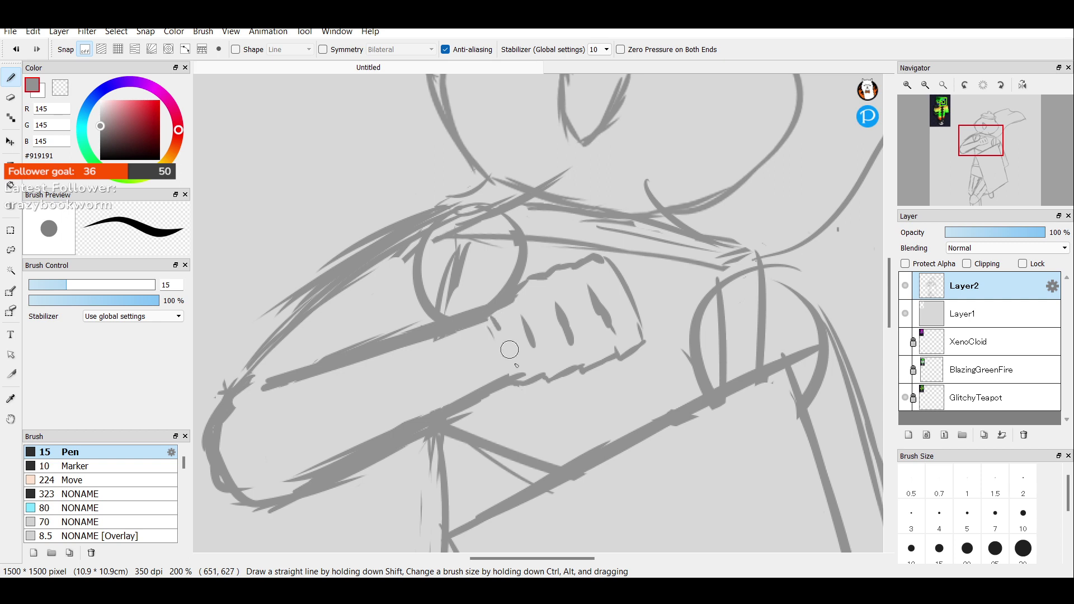
left_click_drag(491, 322, 523, 385)
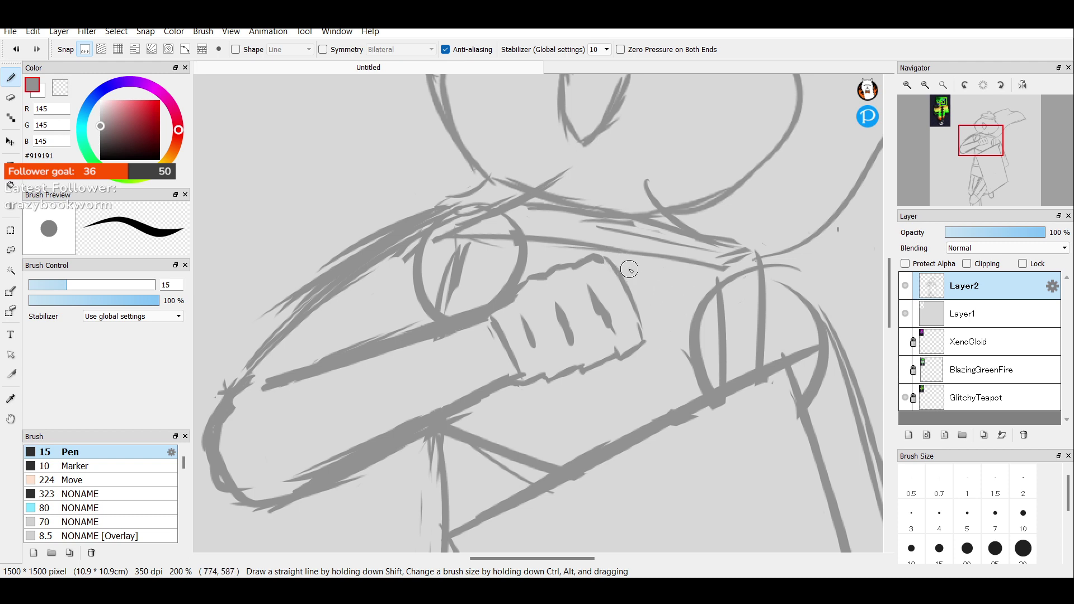
Sketch a rod gripped by the fist, with a line rising toward the far shoulder and a rounded stub over the forearm.
left_click_drag(622, 273, 765, 213)
mouse_move(490, 318)
left_mouse_down()
mouse_move(502, 337)
mouse_move(443, 367)
left_mouse_up()
mouse_move(506, 350)
left_mouse_down()
mouse_move(450, 399)
mouse_move(474, 381)
mouse_move(456, 362)
mouse_move(449, 381)
mouse_move(446, 365)
mouse_move(455, 392)
left_mouse_up()
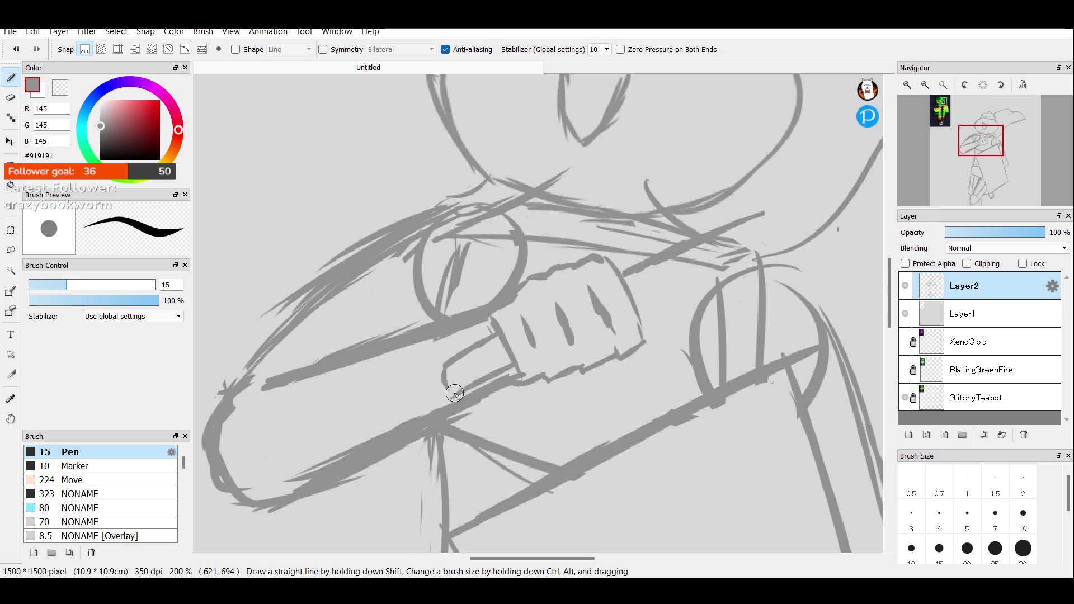
Extend the finger-dividing lines inside the fist down to its lower contour.
left_click(924, 85)
left_click(925, 84)
left_click_drag(972, 145, 997, 142)
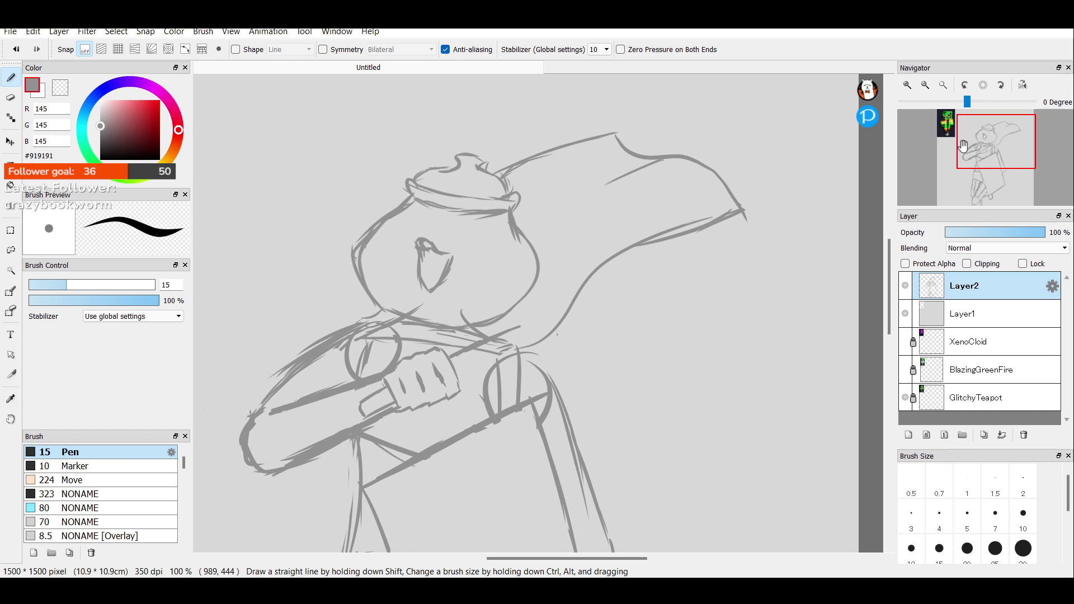
left_click(907, 84)
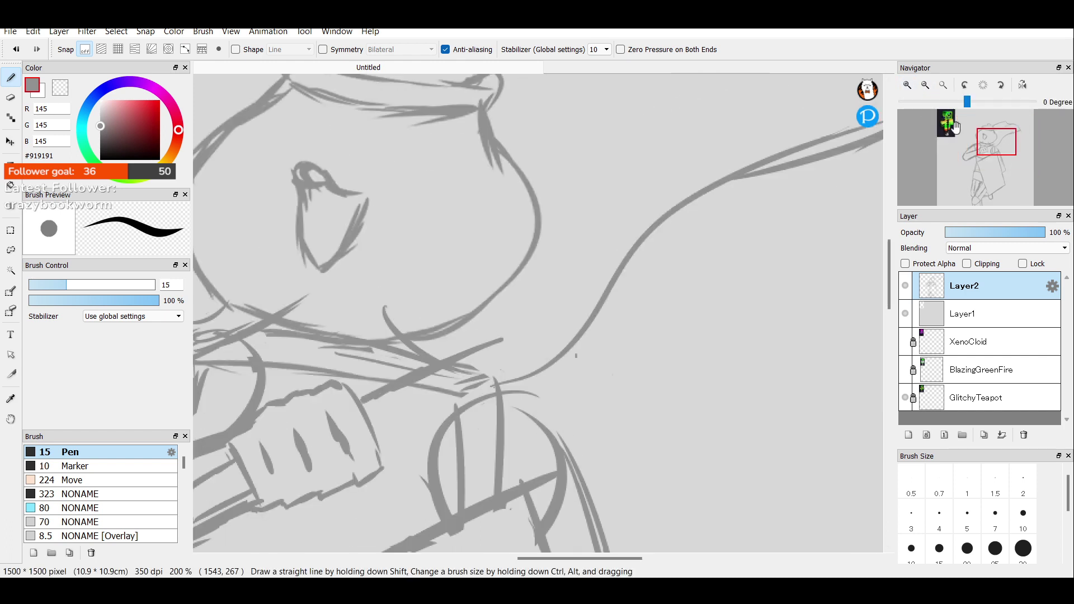
left_click_drag(1001, 145, 990, 146)
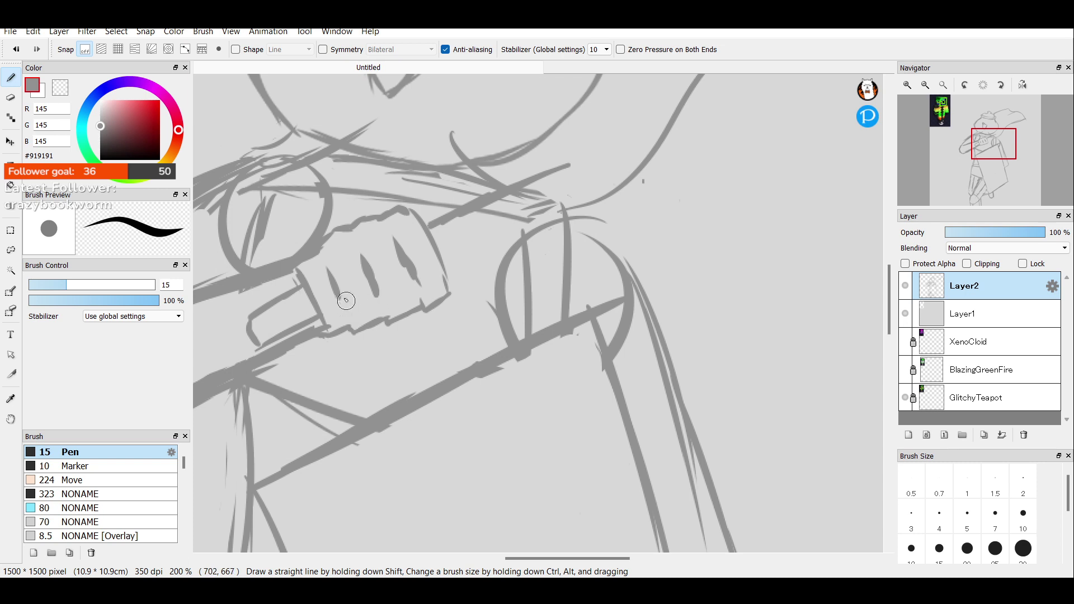
mouse_move(347, 323)
left_mouse_down()
mouse_move(336, 287)
mouse_move(378, 313)
mouse_move(371, 273)
left_mouse_up()
left_click_drag(424, 299, 402, 252)
left_click_drag(382, 313, 365, 265)
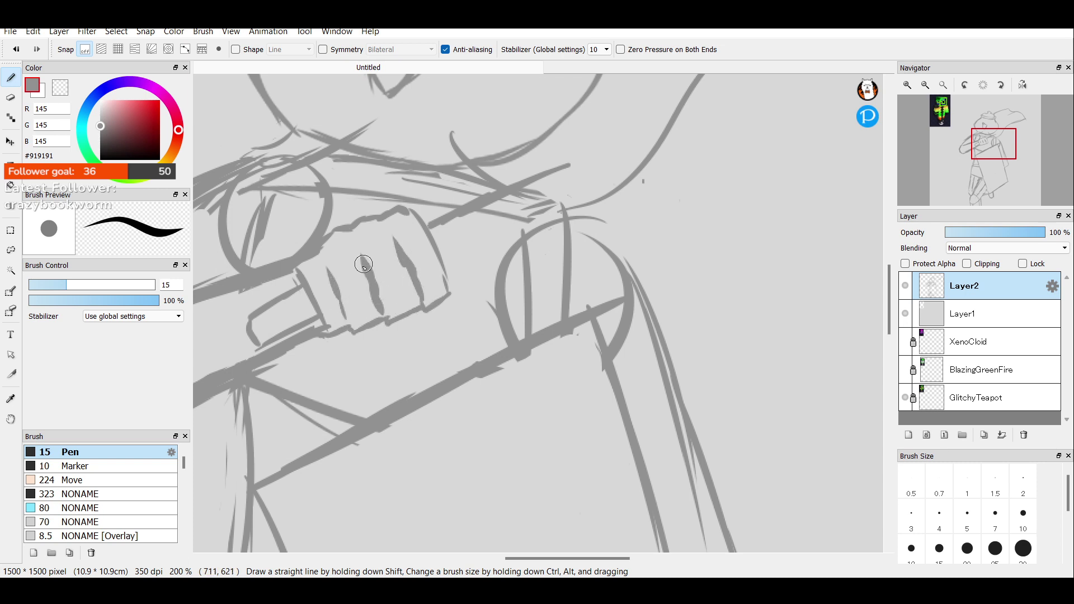
left_click_drag(351, 326, 338, 281)
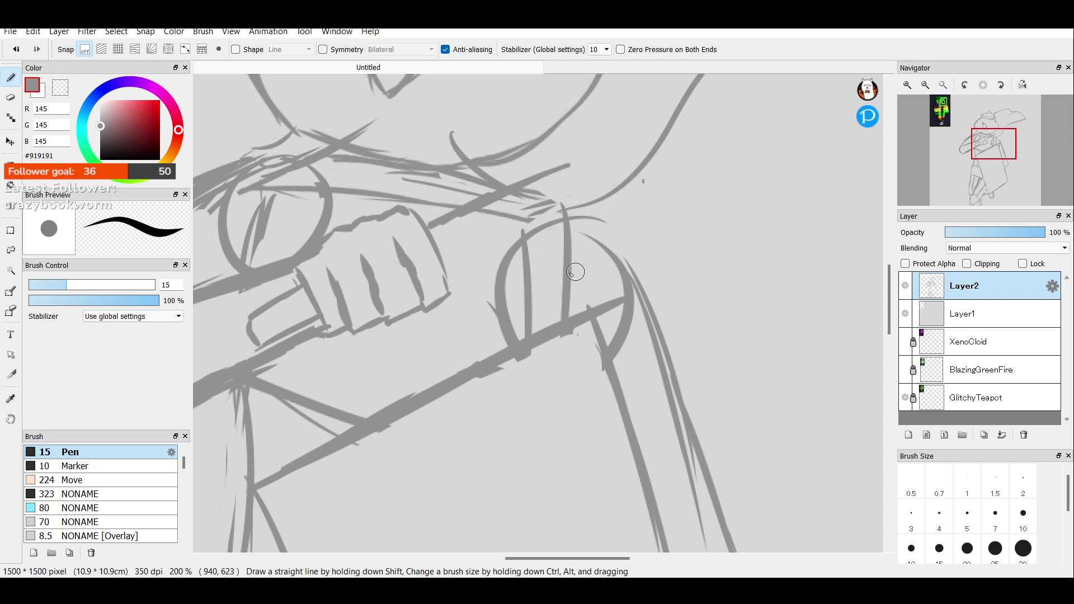
Draw the rod's lower edge from the fist past the far shoulder and lengthen its upper edge to match.
mouse_move(446, 274)
left_mouse_down()
mouse_move(561, 214)
mouse_move(641, 193)
left_mouse_up()
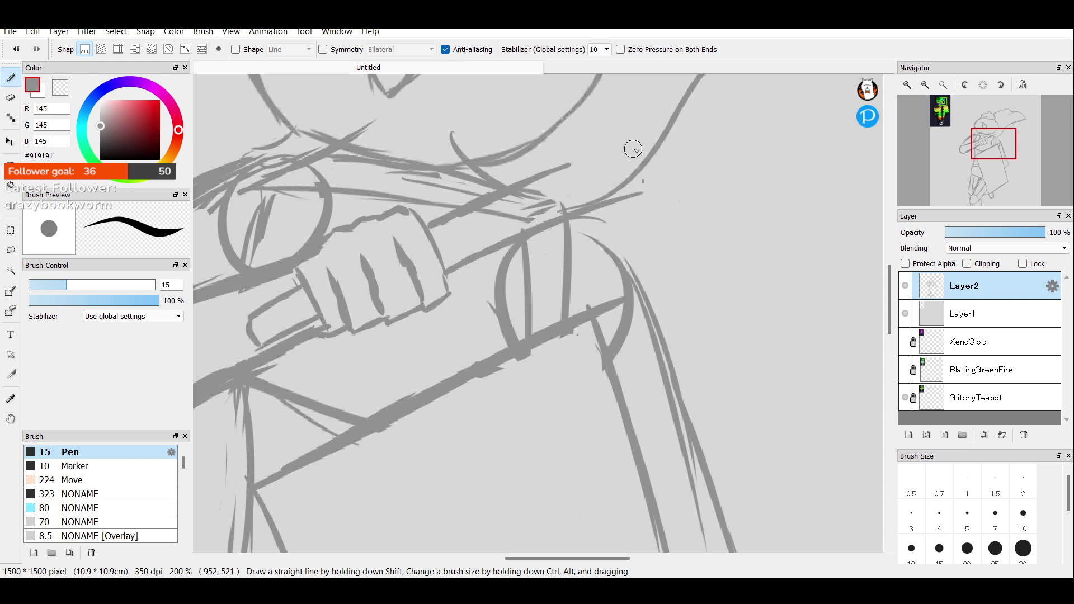
left_click_drag(631, 149, 540, 181)
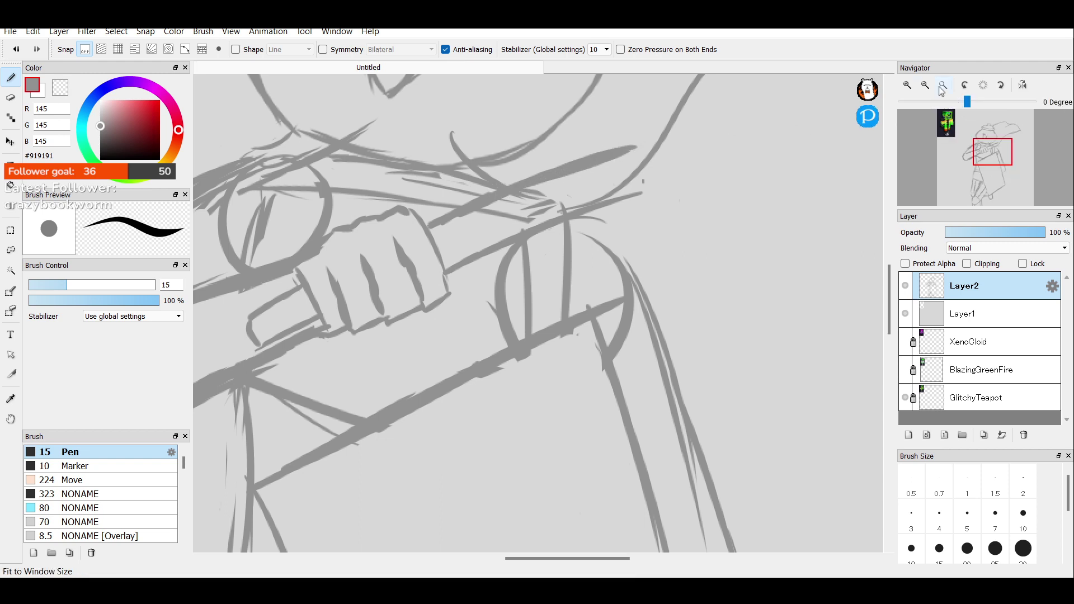
Sketch a pointed, leaf-shaped tip on the rod's stub over the forearm, with a curved line where it joins the rod.
left_click(926, 85)
left_click(926, 87)
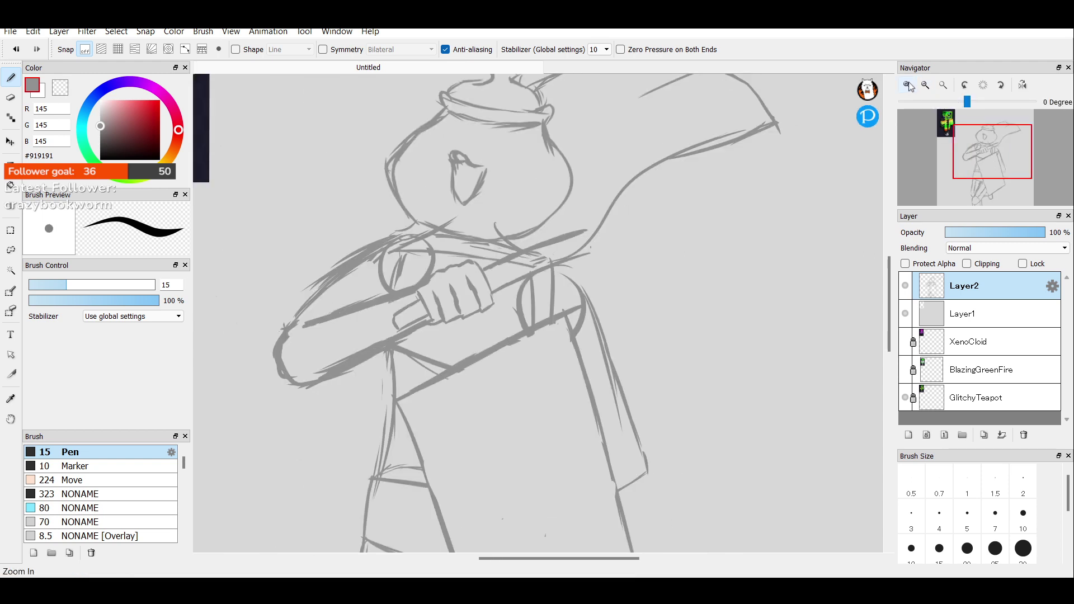
left_click(908, 86)
left_click(908, 85)
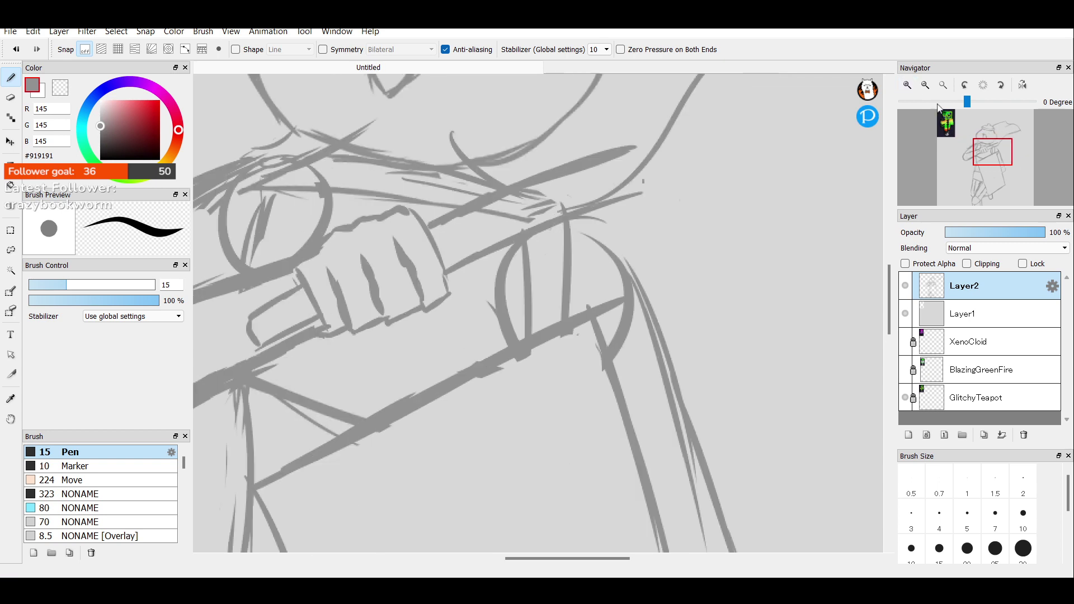
left_click_drag(994, 156, 978, 146)
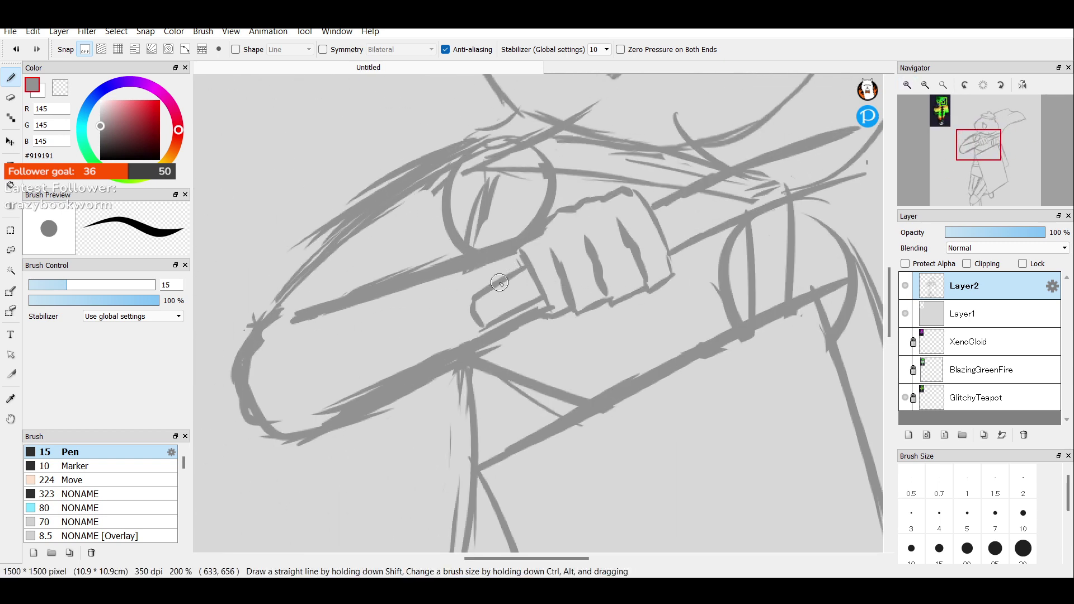
left_click_drag(492, 284, 442, 295)
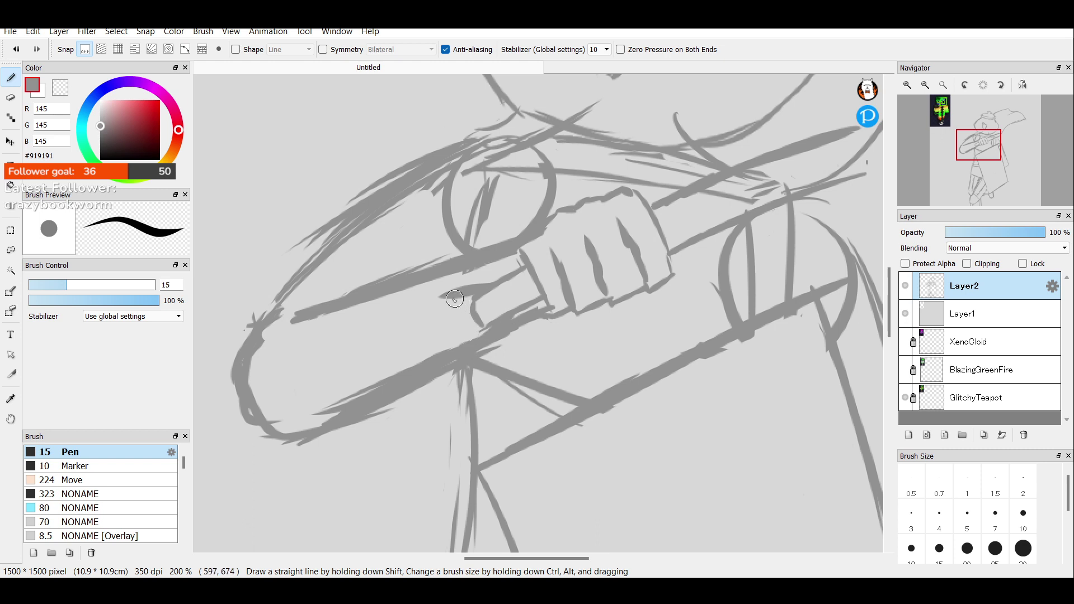
mouse_move(442, 302)
left_mouse_down()
mouse_move(410, 334)
mouse_move(473, 346)
mouse_move(411, 339)
mouse_move(420, 329)
left_mouse_up()
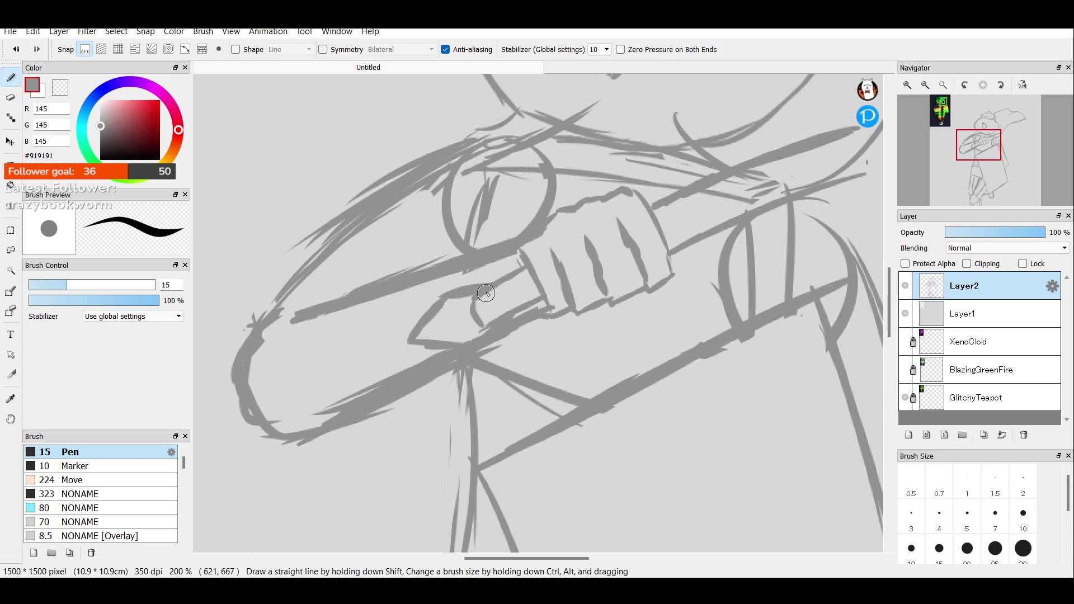
mouse_move(487, 293)
left_mouse_down()
mouse_move(507, 315)
mouse_move(495, 295)
mouse_move(504, 320)
mouse_move(489, 300)
mouse_move(472, 304)
mouse_move(481, 326)
left_mouse_up()
Erase the stray lines where the tip joins the rod and add short inner lines to the pointed tip.
left_click(10, 98)
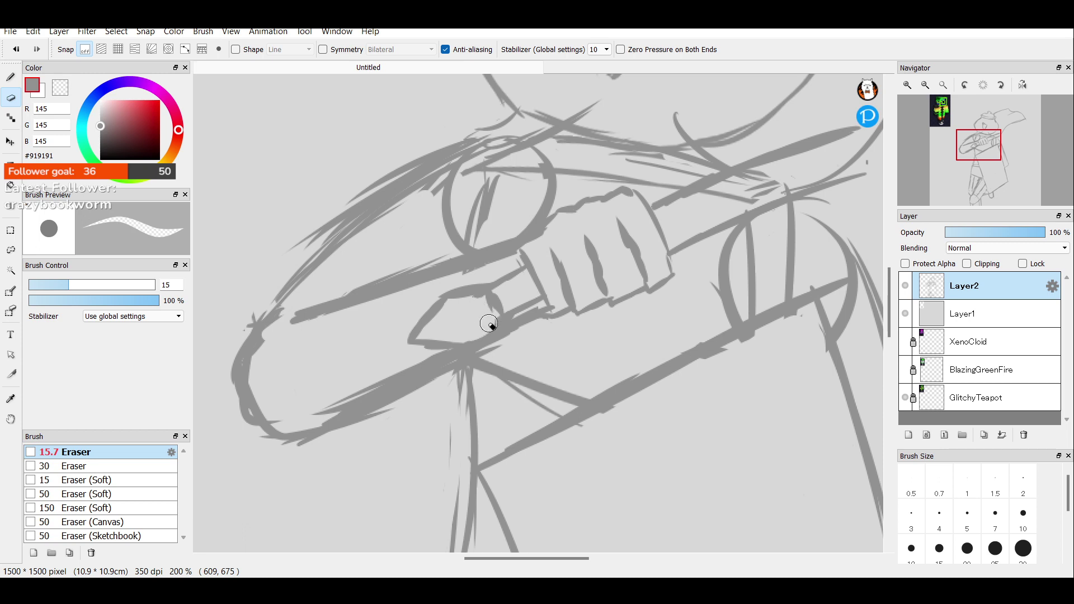
left_click(10, 77)
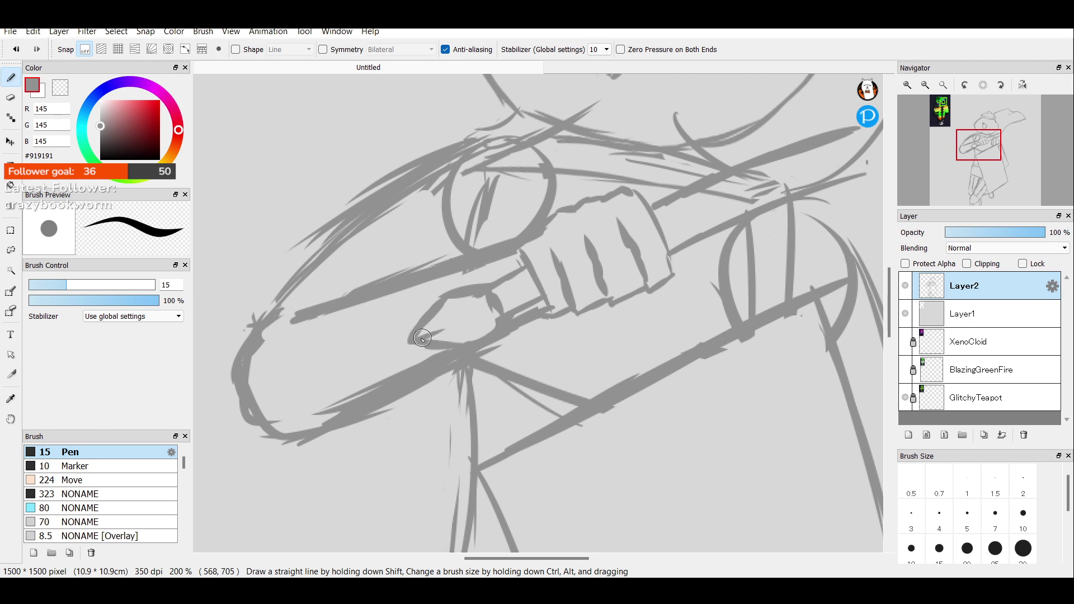
mouse_move(445, 331)
left_mouse_down()
mouse_move(424, 338)
mouse_move(485, 307)
mouse_move(468, 318)
mouse_move(448, 303)
mouse_move(449, 324)
mouse_move(452, 301)
mouse_move(467, 338)
left_mouse_up()
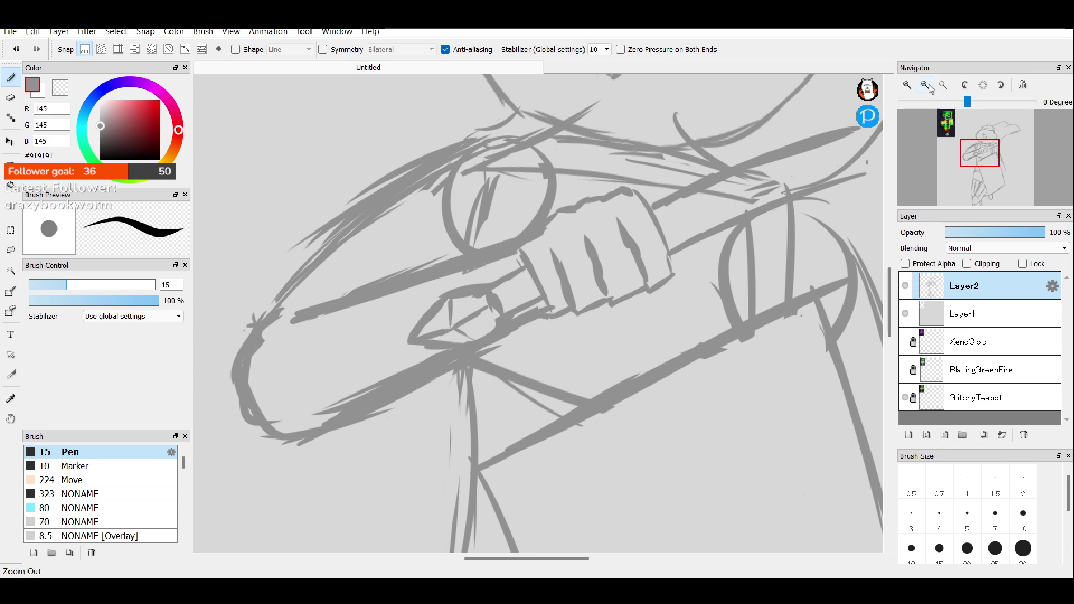
Redraw the rod's lower edge closer to its upper edge between fist and shoulder, and erase the former lower line.
left_click(926, 86)
left_click(926, 86)
left_click(928, 86)
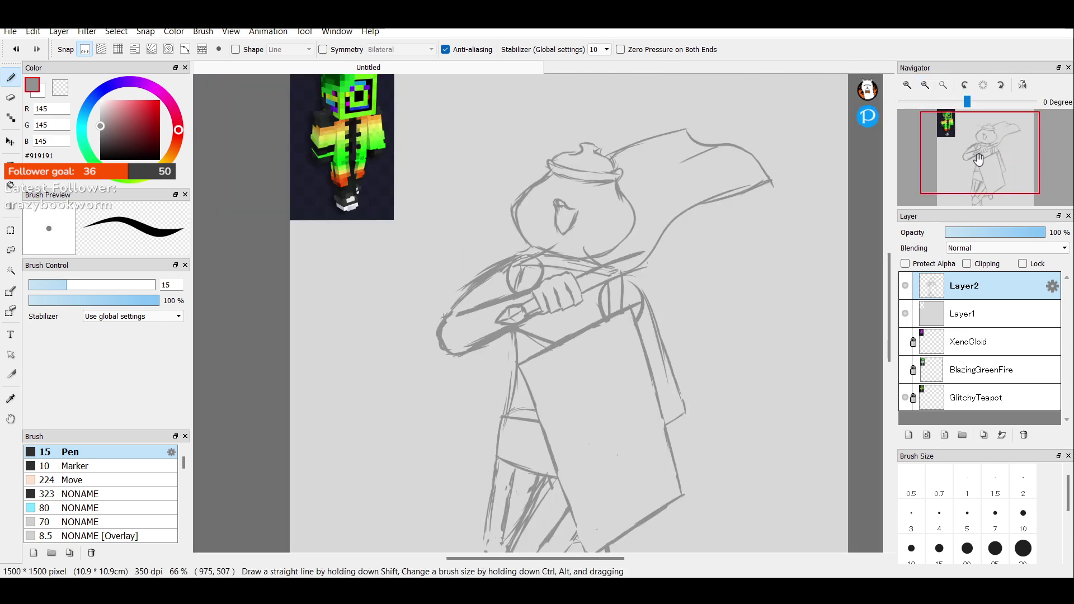
left_click_drag(932, 112, 940, 109)
left_click(907, 85)
left_click(907, 84)
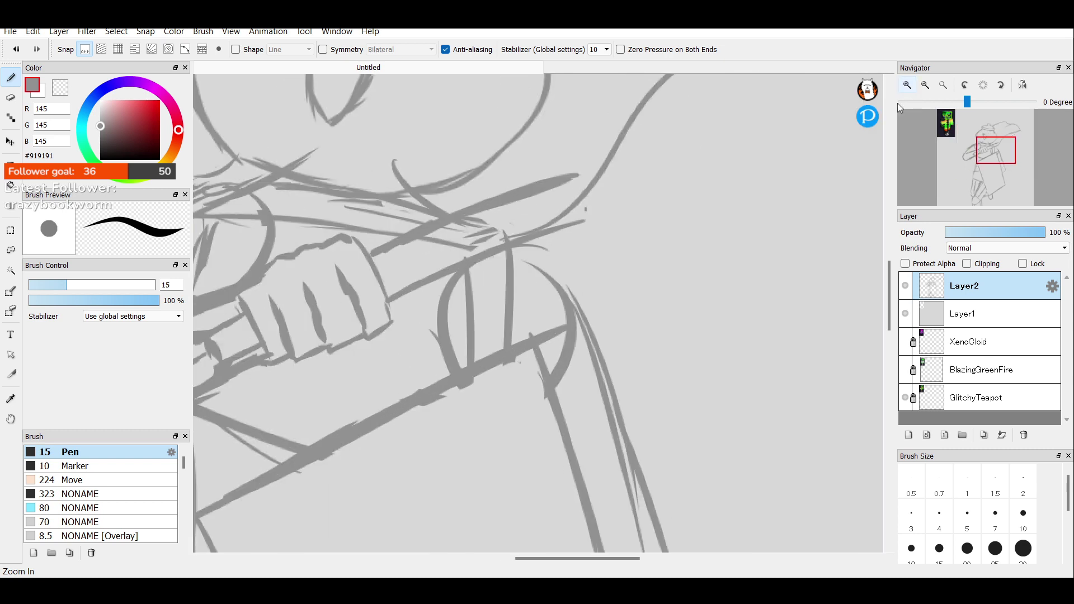
left_click_drag(382, 285, 578, 200)
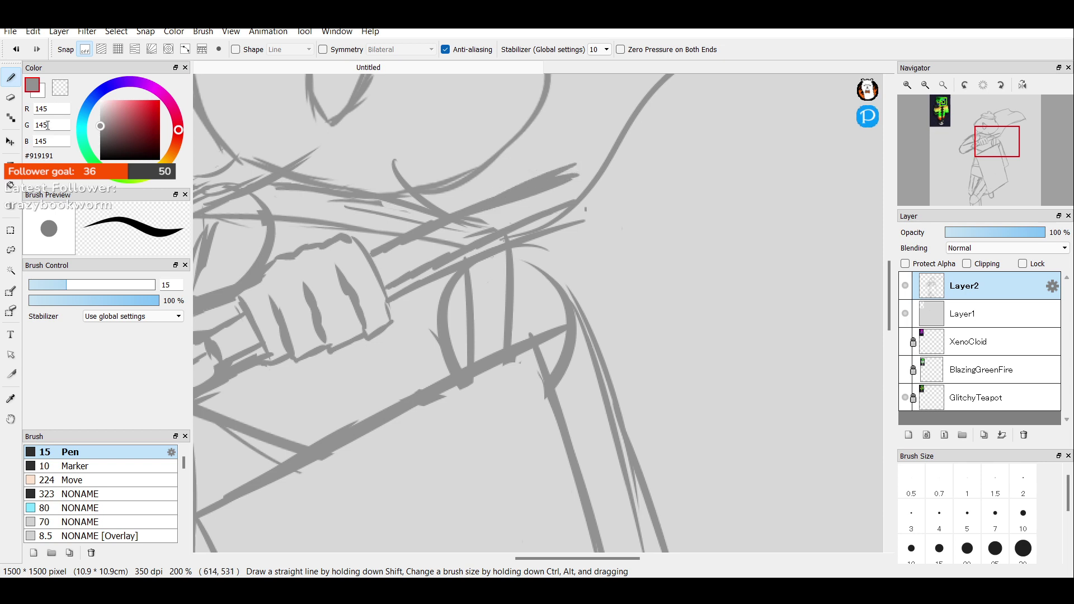
key("e")
mouse_move(565, 217)
left_mouse_down()
mouse_move(394, 298)
mouse_move(420, 298)
left_mouse_up()
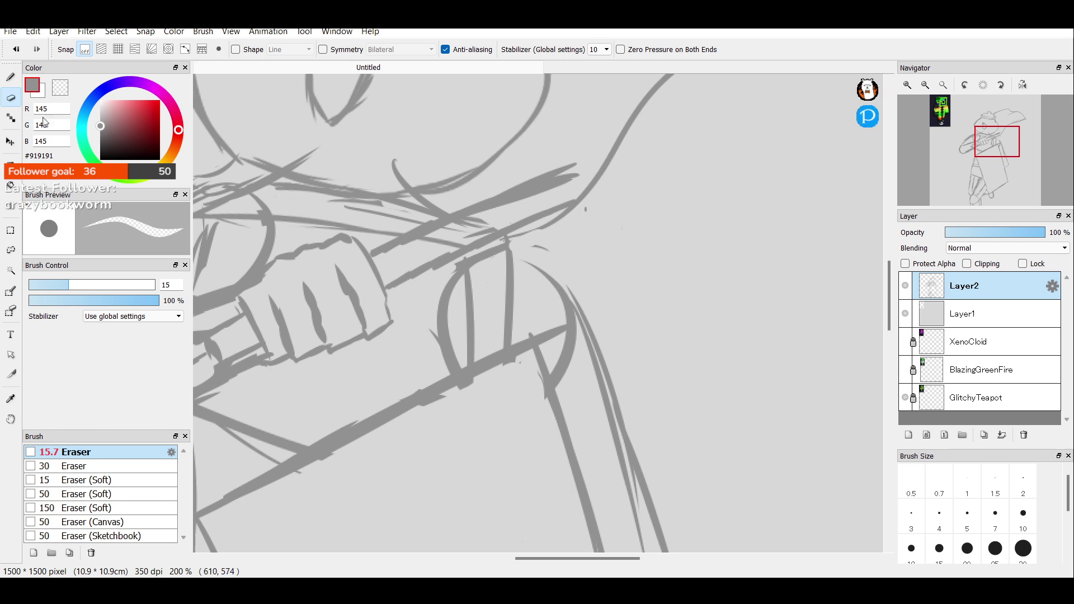
key("b")
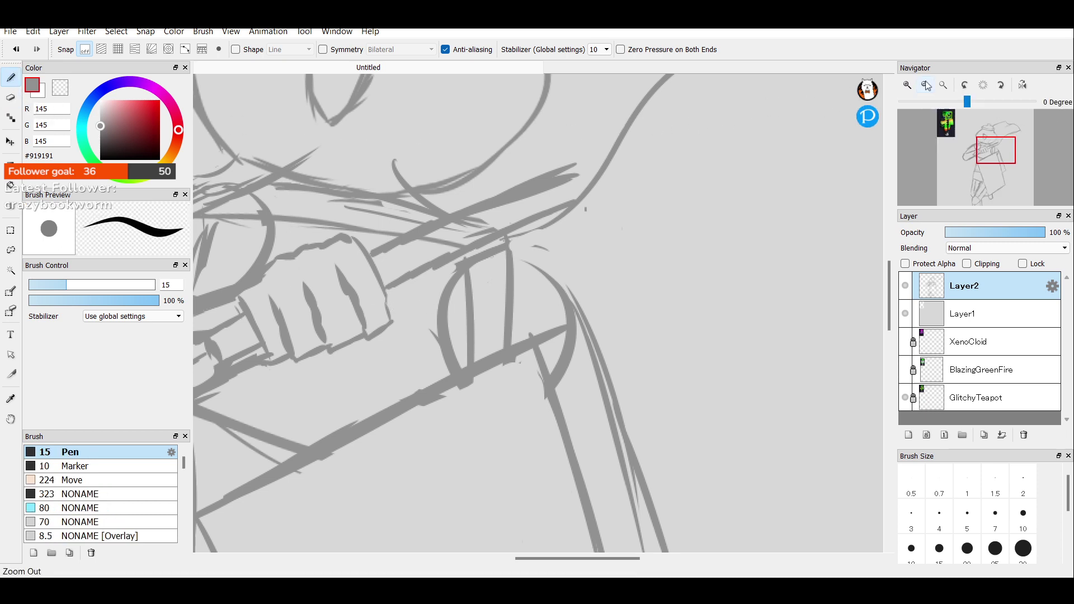
left_click(925, 84)
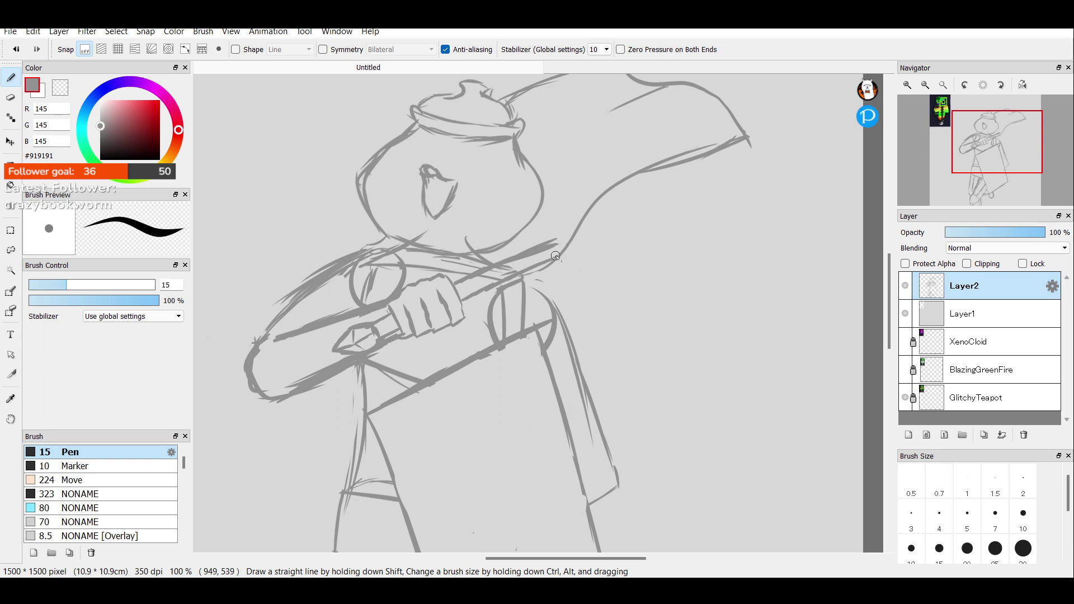
left_click_drag(557, 250, 610, 225)
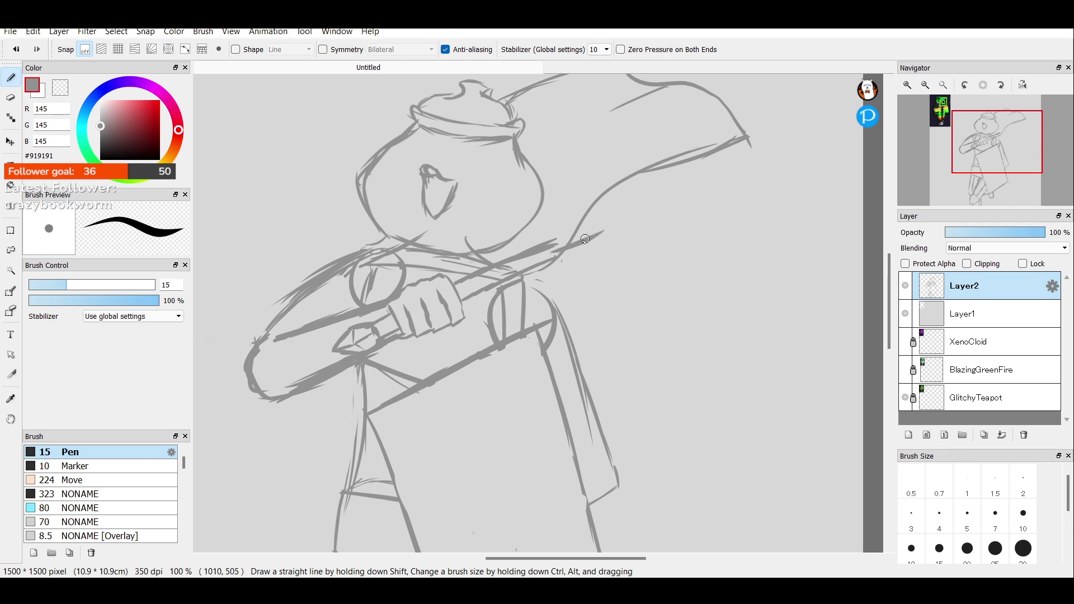
left_click_drag(559, 249, 626, 215)
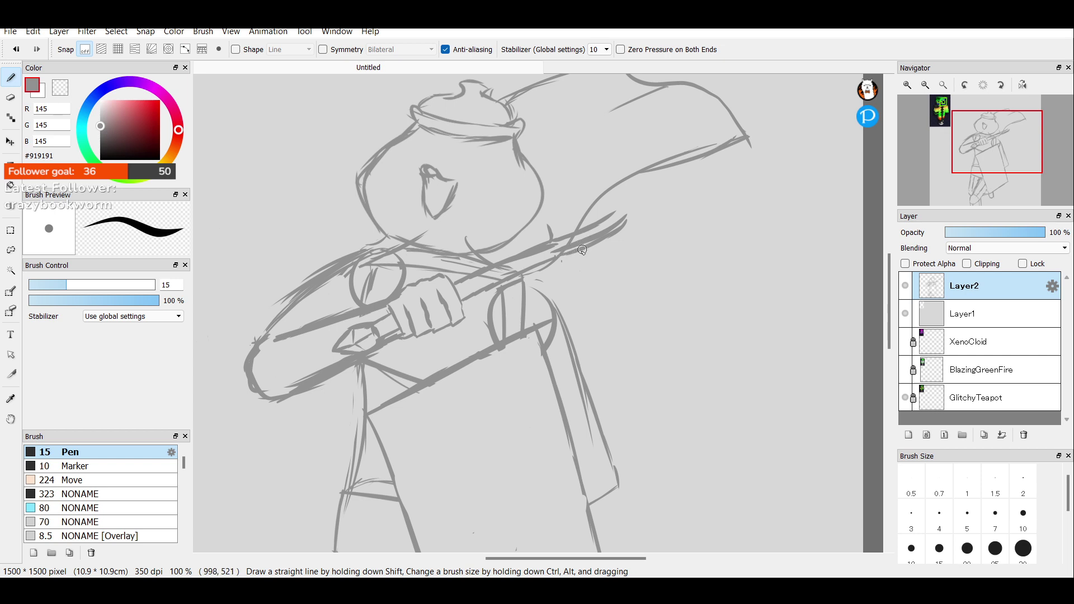
key("ctrl+z")
key("ctrl+z")
key("ctrl+z")
key("ctrl+z")
key("ctrl+z")
key("ctrl+z")
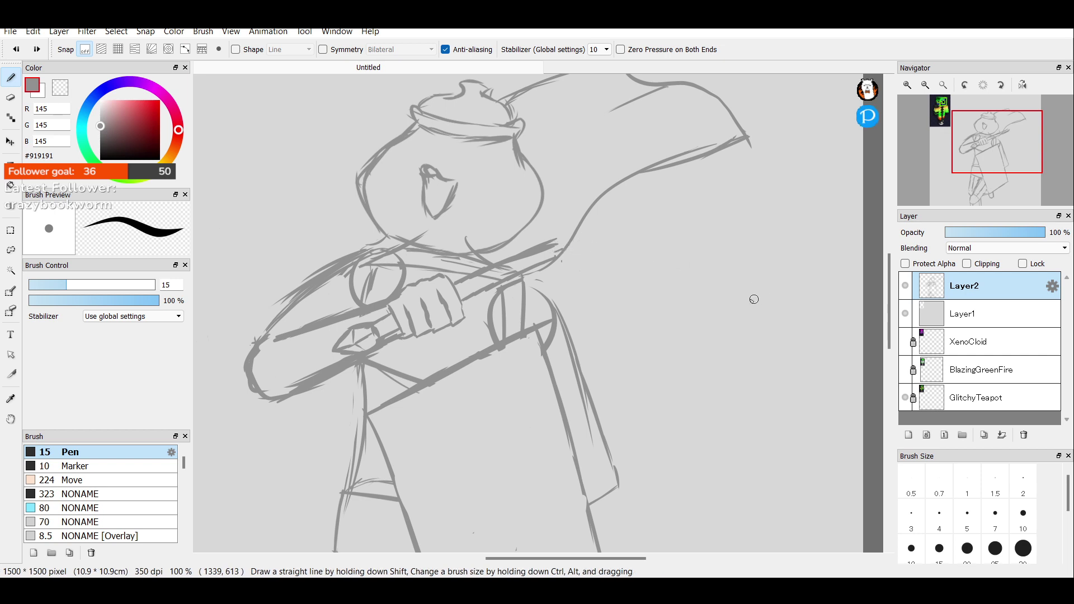
Sketch the curved cutting edge of an axe blade as a doubled line in the empty area below the flowing cloth.
left_click_drag(685, 288, 764, 242)
key("ctrl+z")
left_click_drag(686, 283, 748, 244)
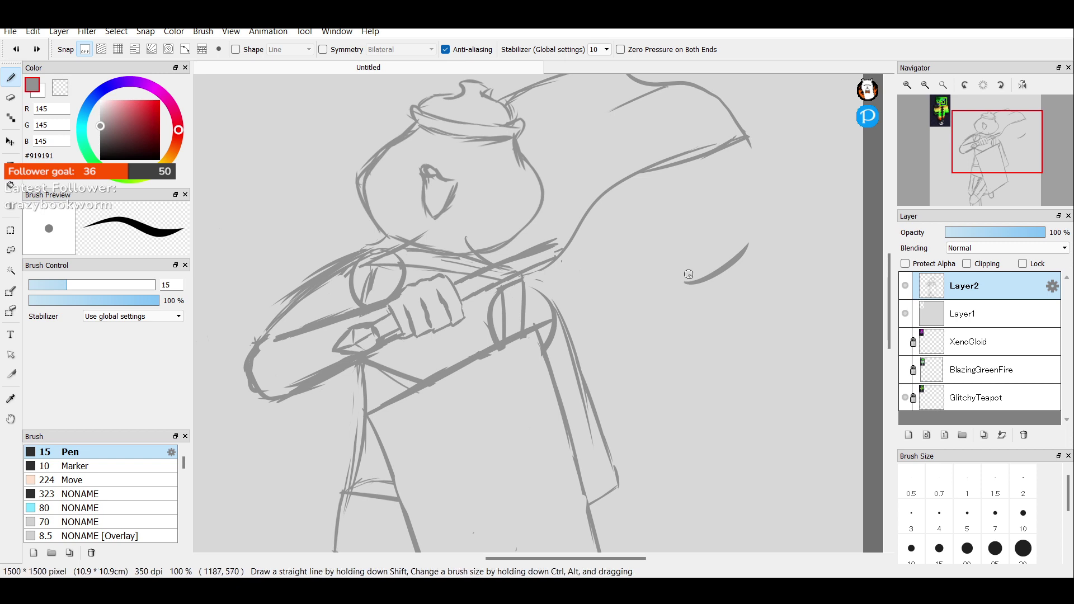
left_click_drag(715, 265, 736, 250)
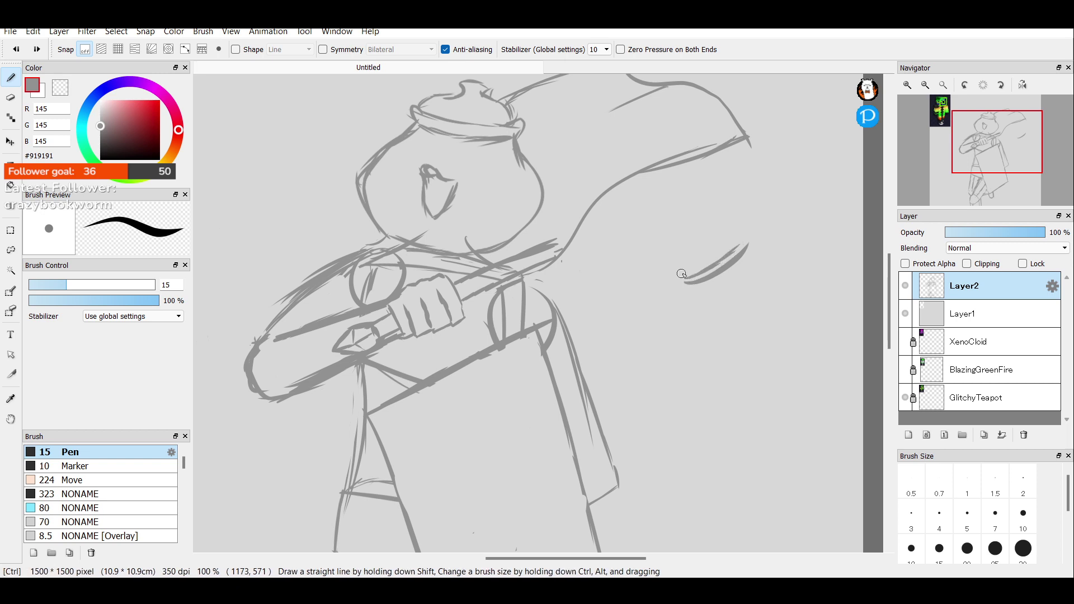
left_click_drag(744, 241, 734, 255)
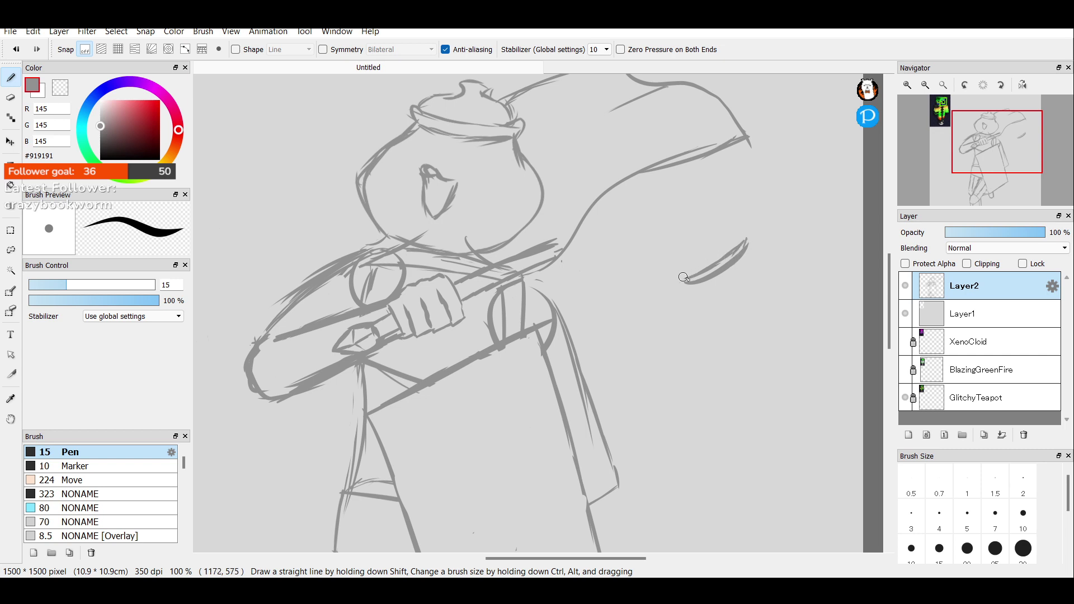
Draw the inward-curving sides and the short back edge to close the axe head's outline.
mouse_move(679, 276)
left_mouse_down()
mouse_move(695, 283)
mouse_move(688, 253)
left_mouse_up()
key("ctrl+z")
left_click_drag(746, 242, 732, 198)
key("ctrl+z")
left_click_drag(745, 240, 722, 217)
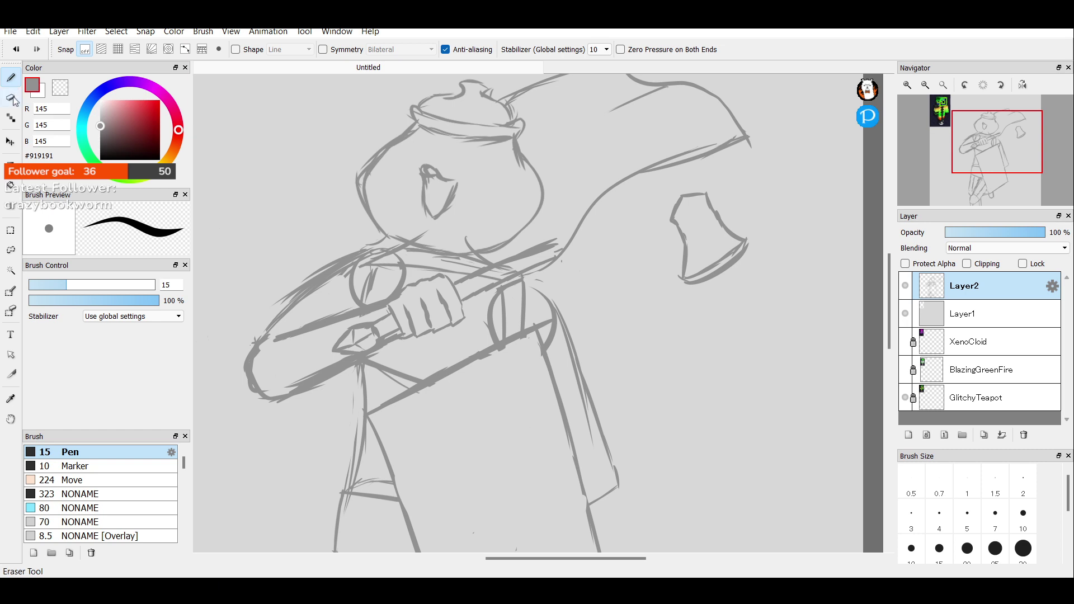
Lasso the axe head and transform it into a flatter, wider shape tilted to the rod's slant, then deselect.
left_click(11, 250)
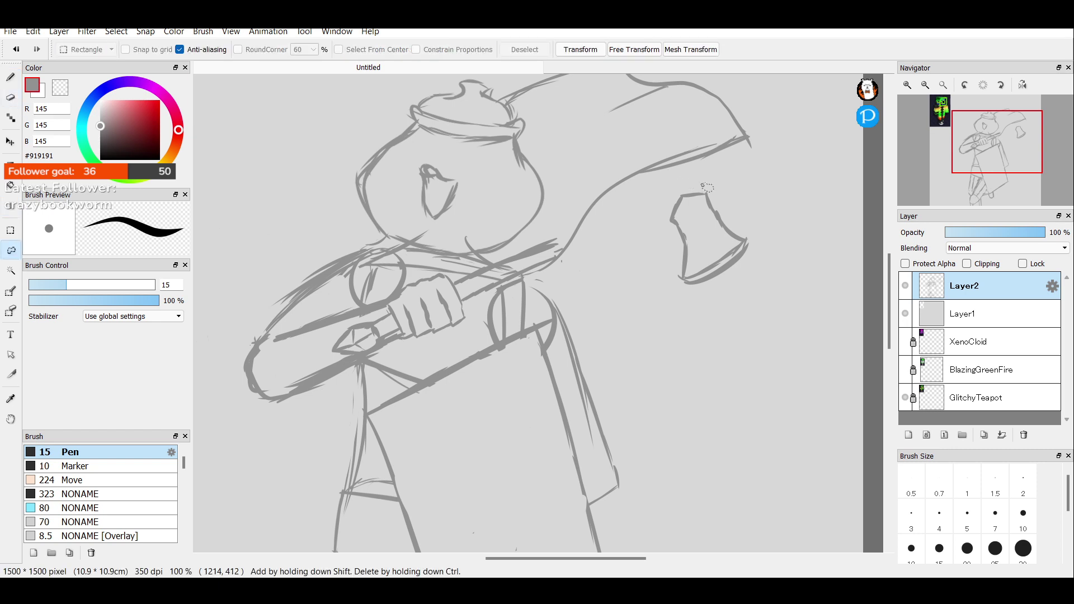
mouse_move(713, 183)
left_mouse_down()
mouse_move(699, 297)
mouse_move(756, 208)
mouse_move(716, 200)
left_mouse_up()
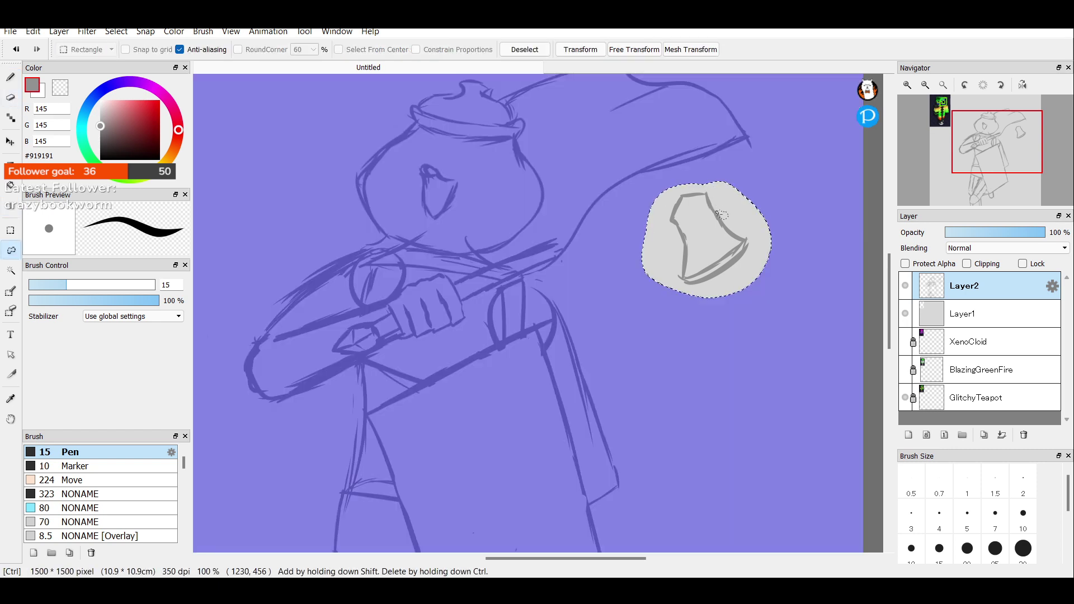
key("ctrl+t")
left_click_drag(709, 271, 706, 246)
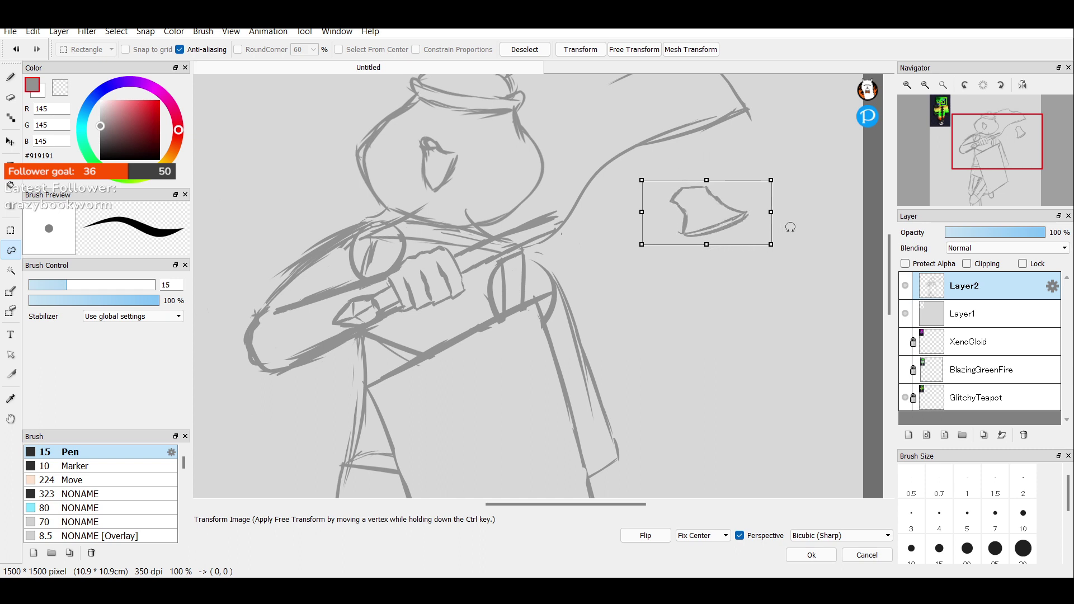
mouse_move(786, 230)
left_mouse_down()
mouse_move(779, 239)
mouse_move(788, 224)
left_mouse_up()
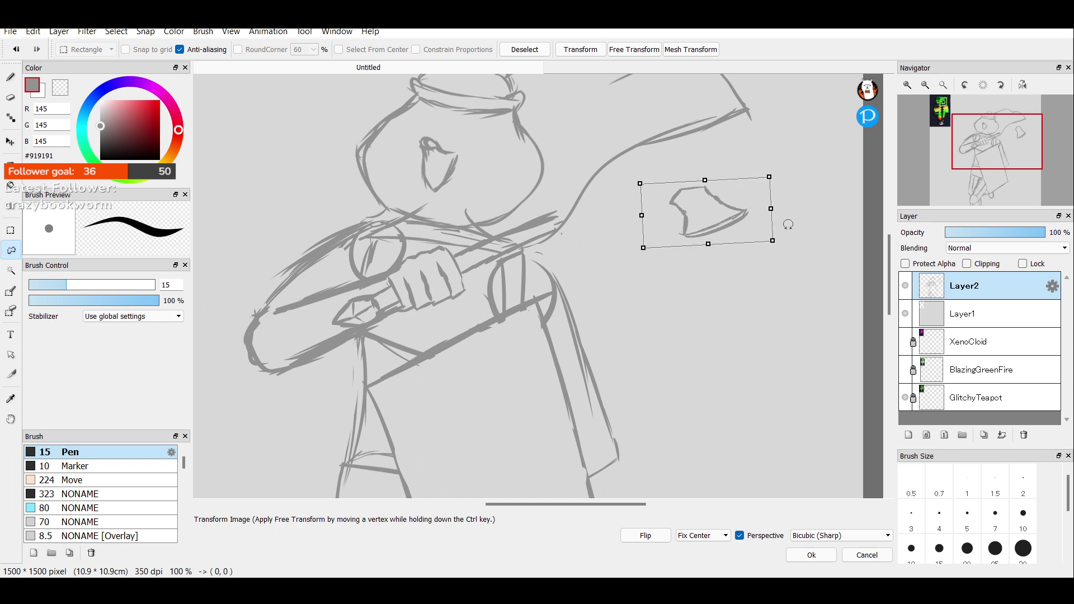
left_click_drag(773, 179, 792, 169)
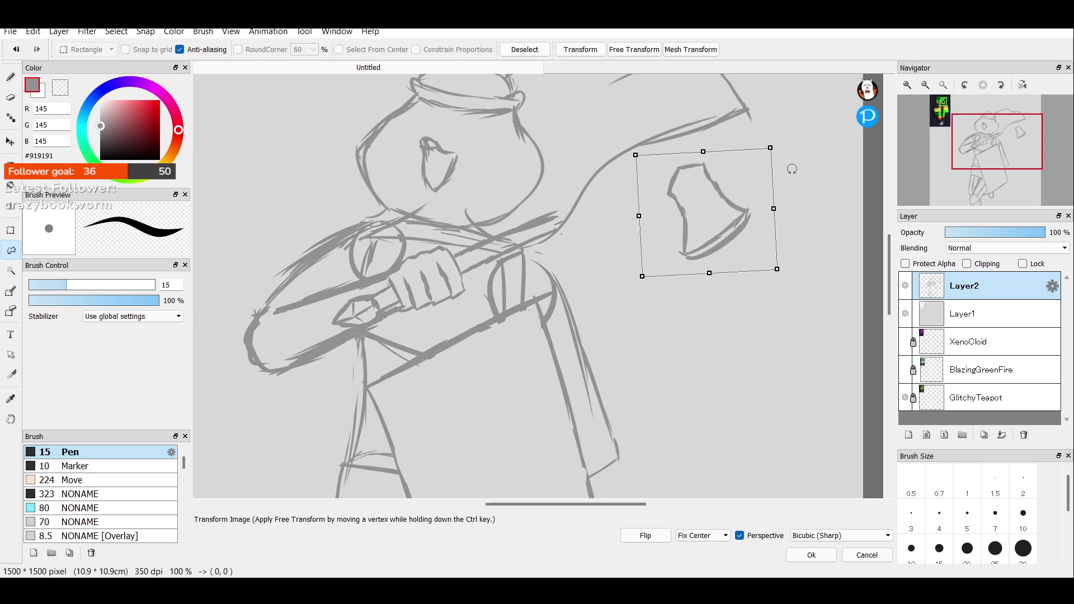
mouse_move(777, 267)
left_mouse_down()
mouse_move(767, 249)
mouse_move(793, 267)
left_mouse_up()
left_click_drag(711, 278, 713, 247)
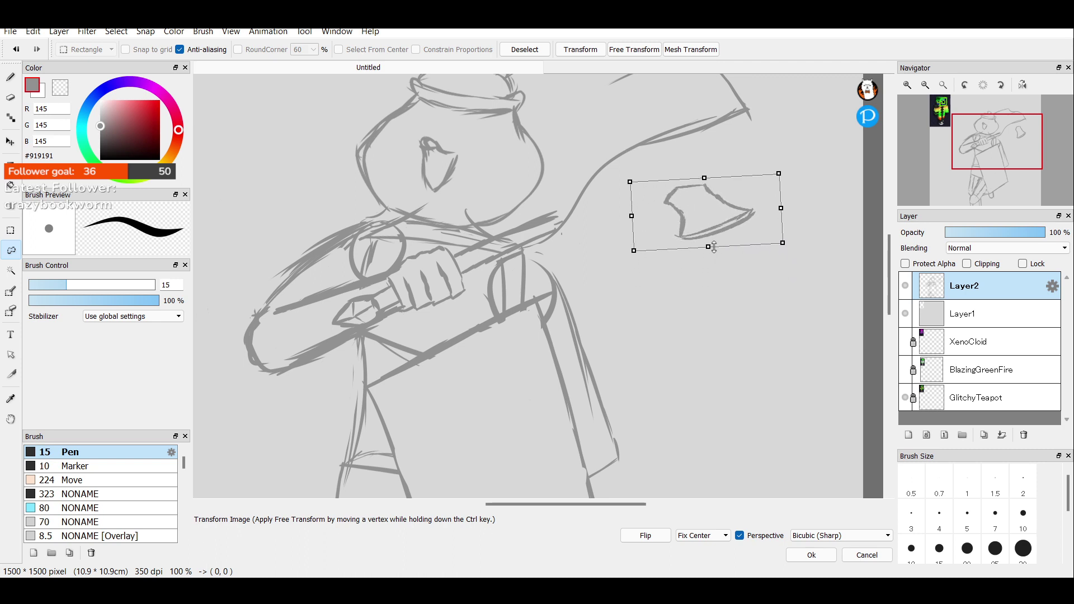
mouse_move(780, 208)
left_mouse_down()
mouse_move(733, 209)
mouse_move(823, 203)
mouse_move(799, 198)
left_mouse_up()
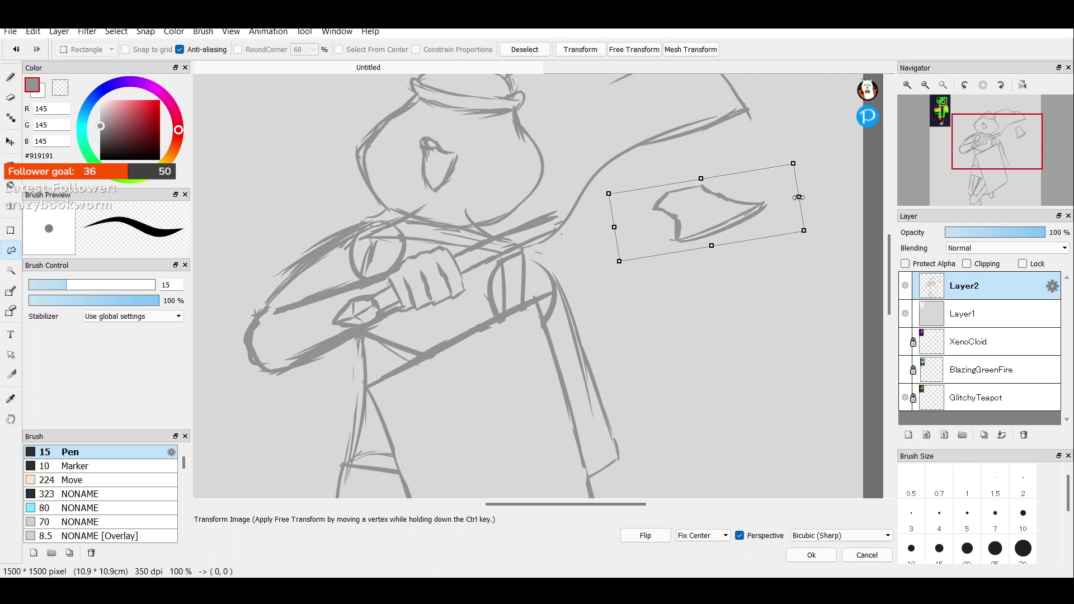
key("Return")
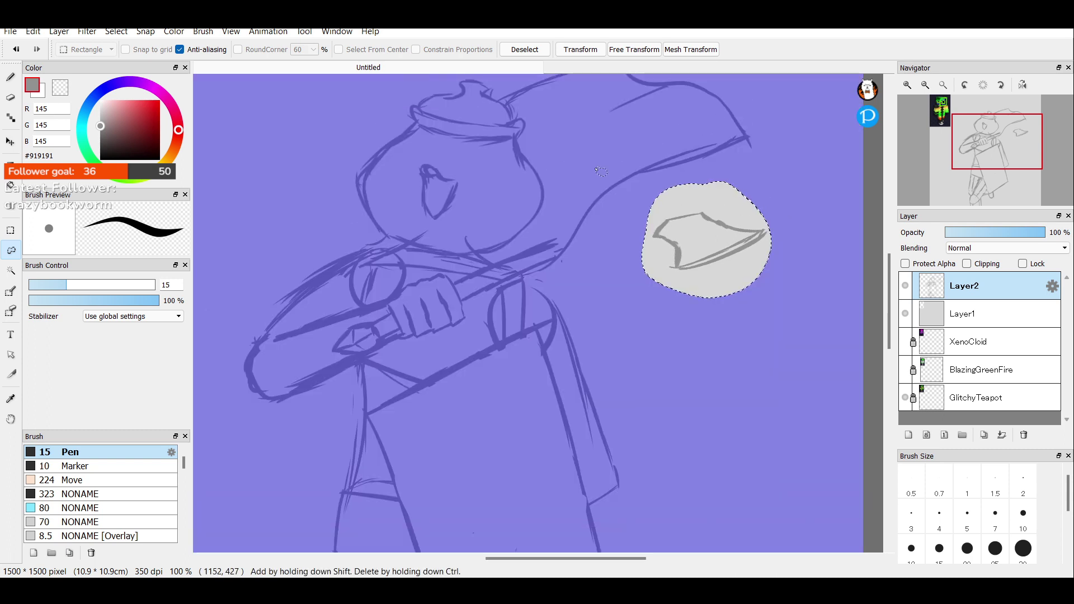
left_click(524, 49)
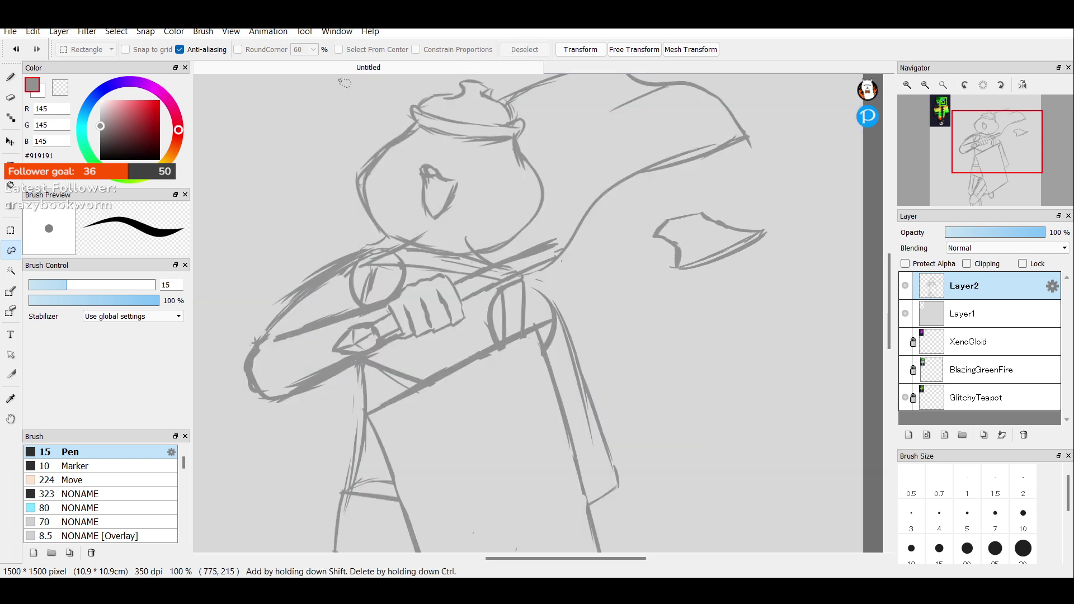
Add a second, more rounded curve along the outside of the axe head's cutting edge.
left_click(11, 77)
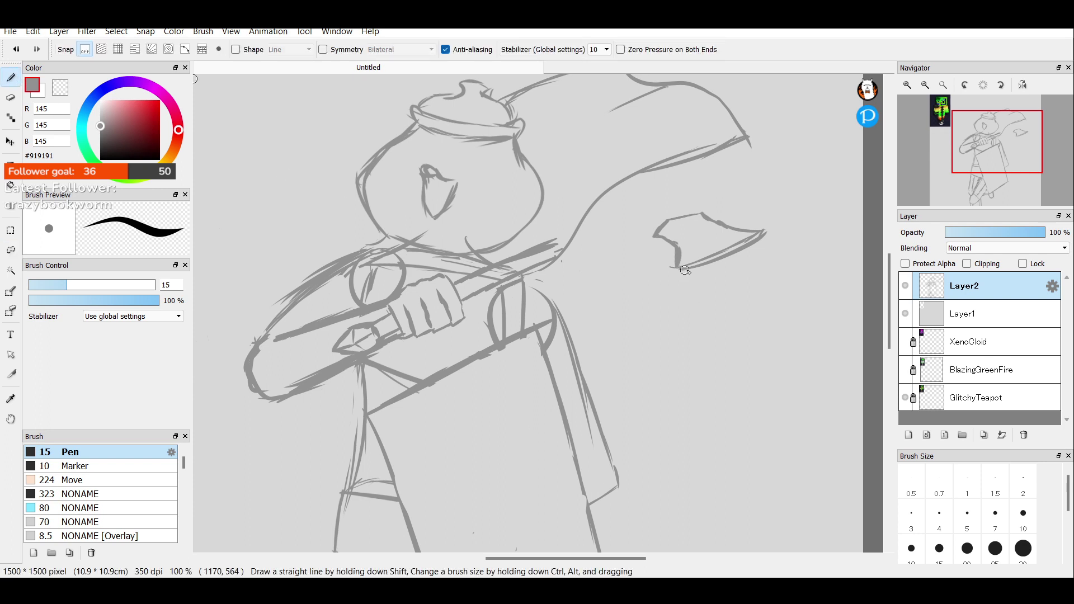
left_click_drag(685, 270, 760, 241)
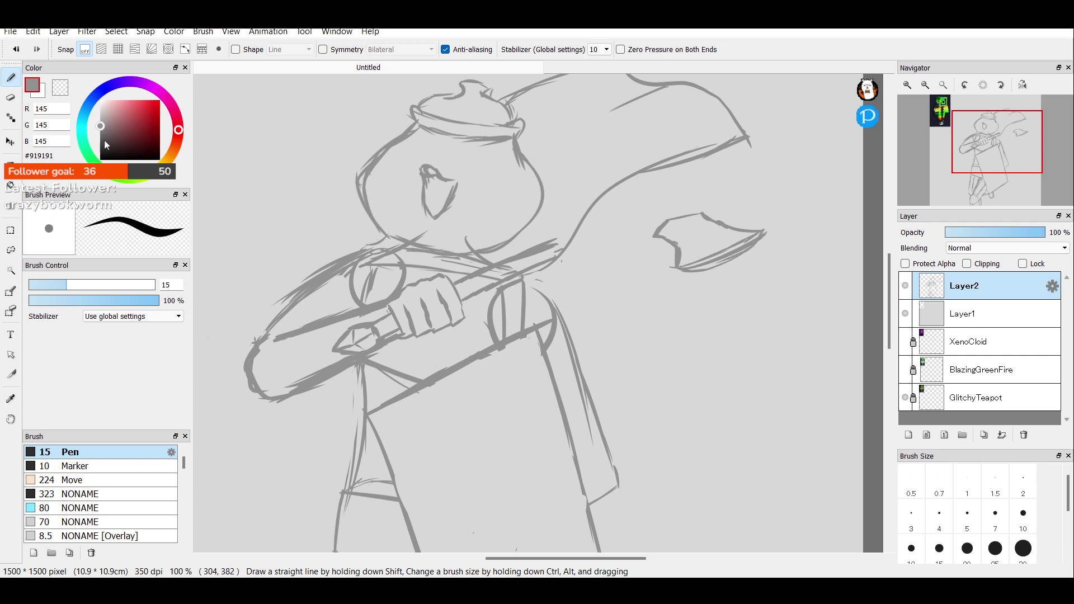
key("e")
left_click_drag(690, 269, 760, 238)
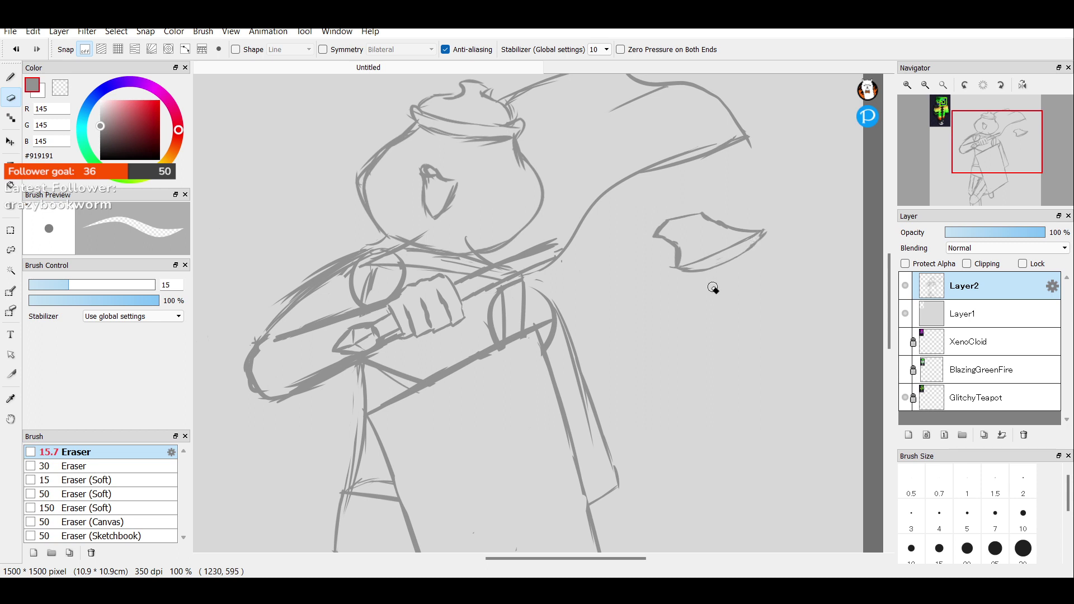
key("ctrl+z")
key("ctrl+z")
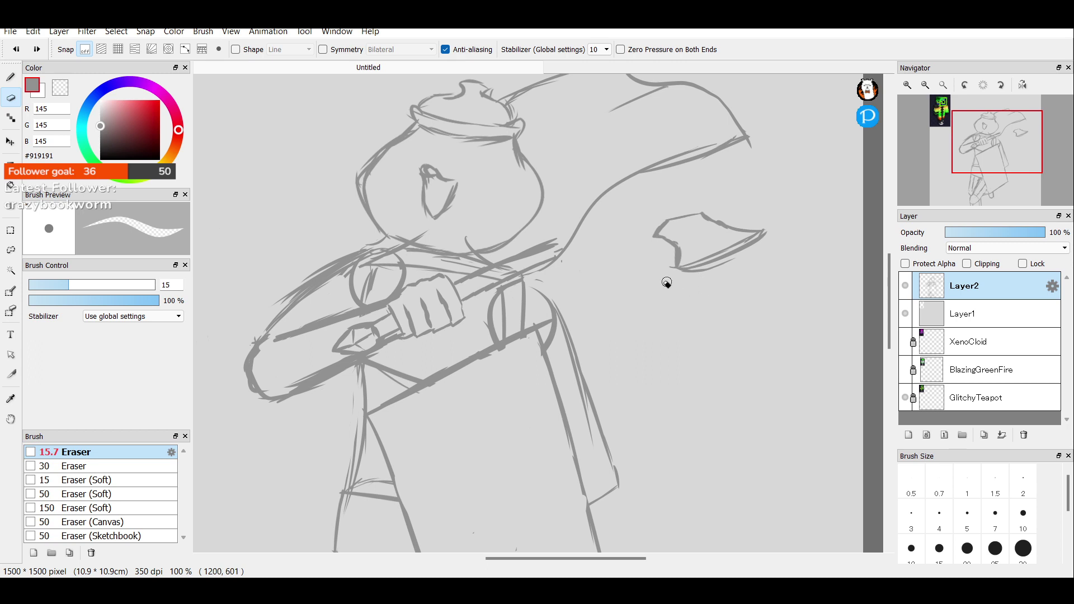
key("b")
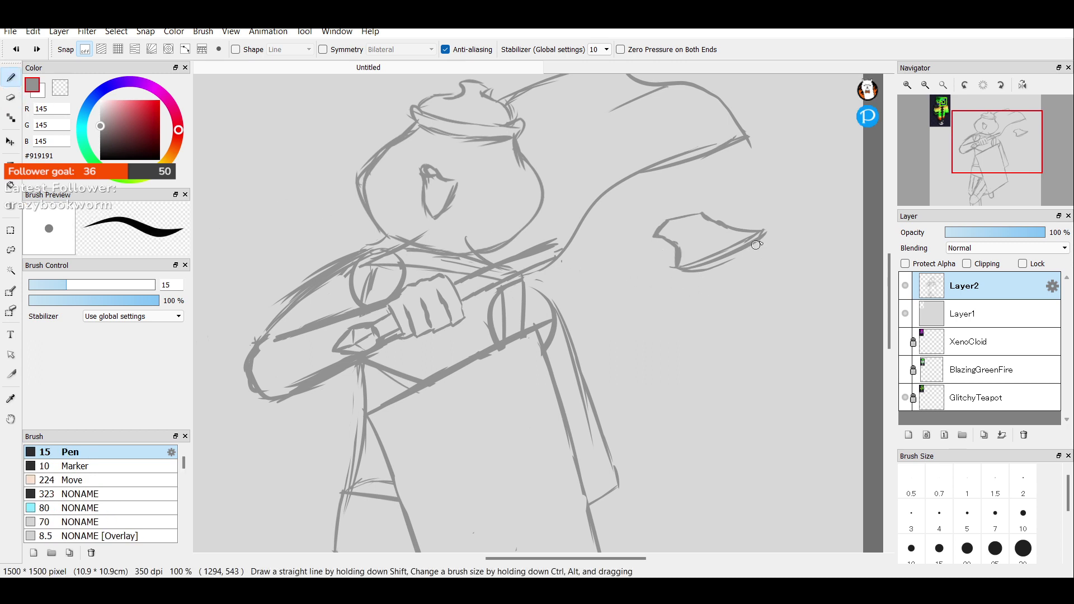
left_click_drag(744, 248, 703, 268)
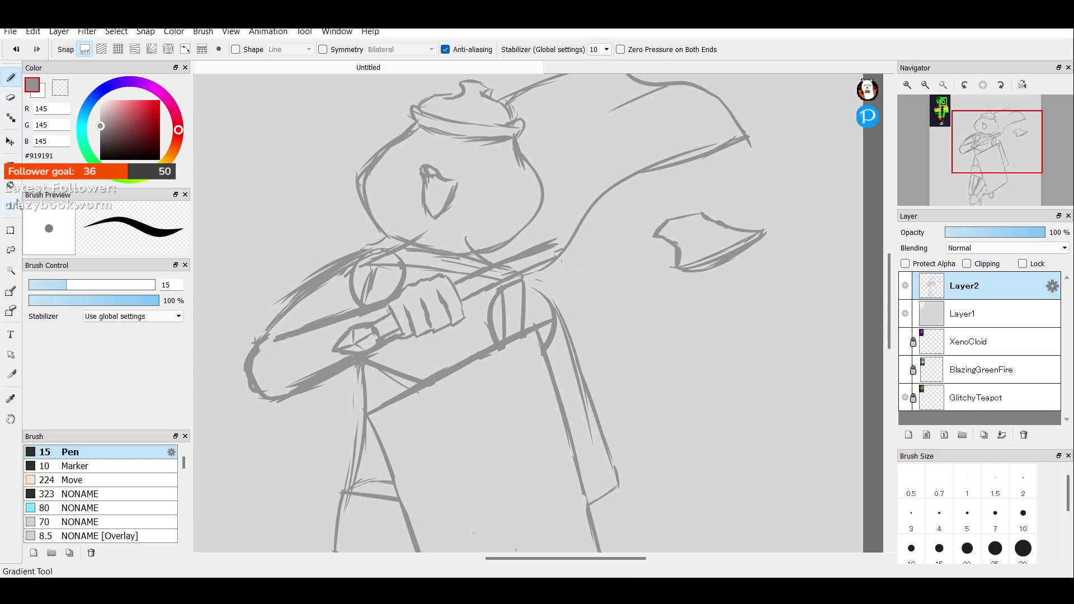
Lasso the axe head, move it onto the rod's far end behind the shoulder, enlarge it slightly and deselect.
left_click(16, 251)
mouse_move(719, 202)
left_mouse_down()
mouse_move(632, 235)
mouse_move(692, 294)
mouse_move(774, 242)
mouse_move(689, 201)
mouse_move(685, 215)
mouse_move(582, 227)
mouse_move(608, 218)
left_mouse_up()
key("ctrl+t")
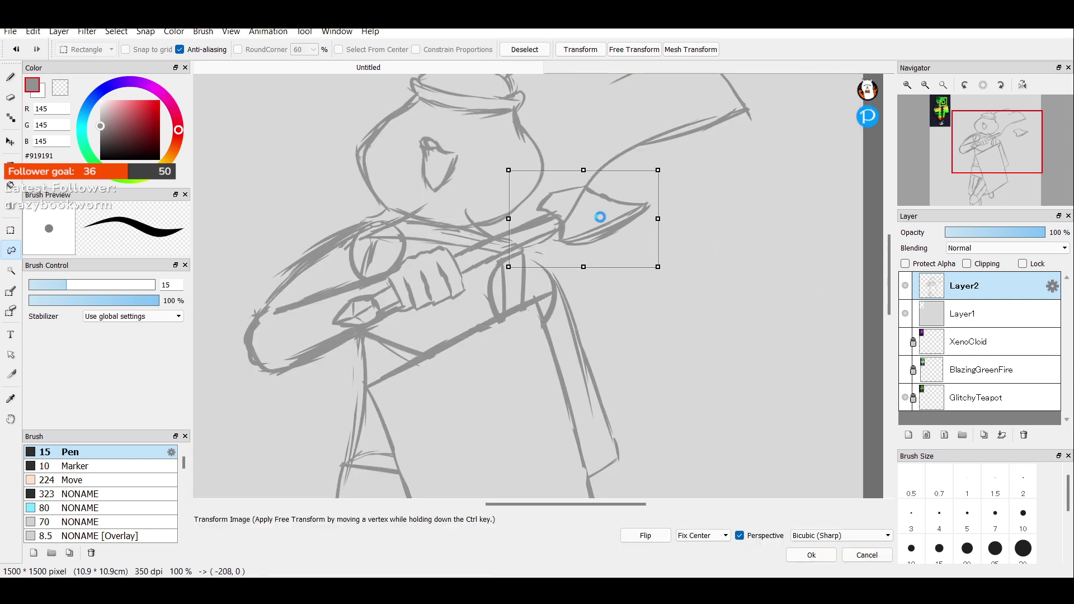
left_click_drag(657, 267, 663, 278)
left_click_drag(602, 220, 611, 219)
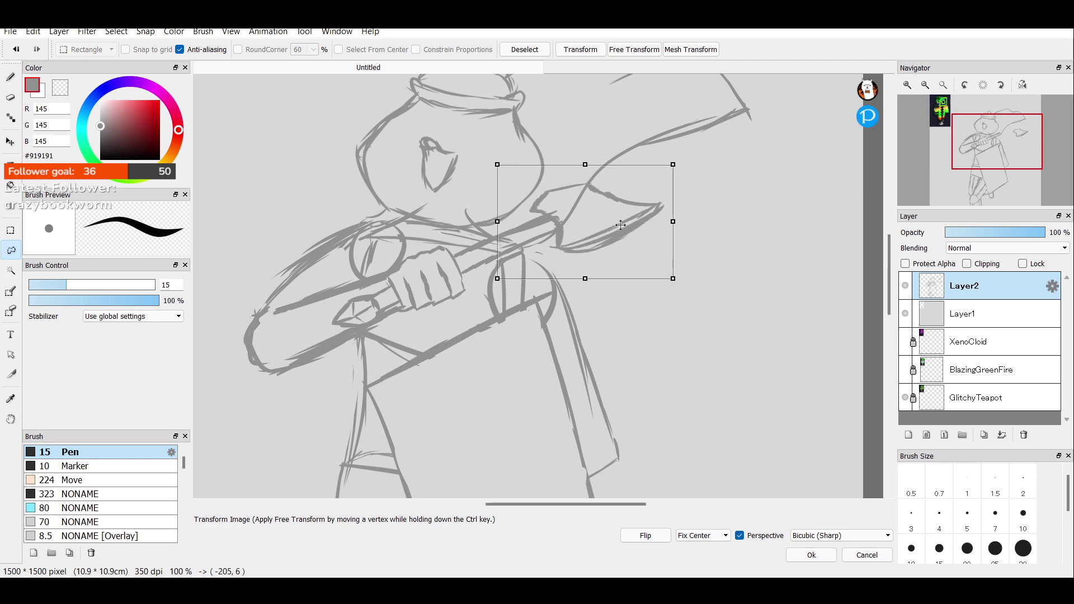
key("Return")
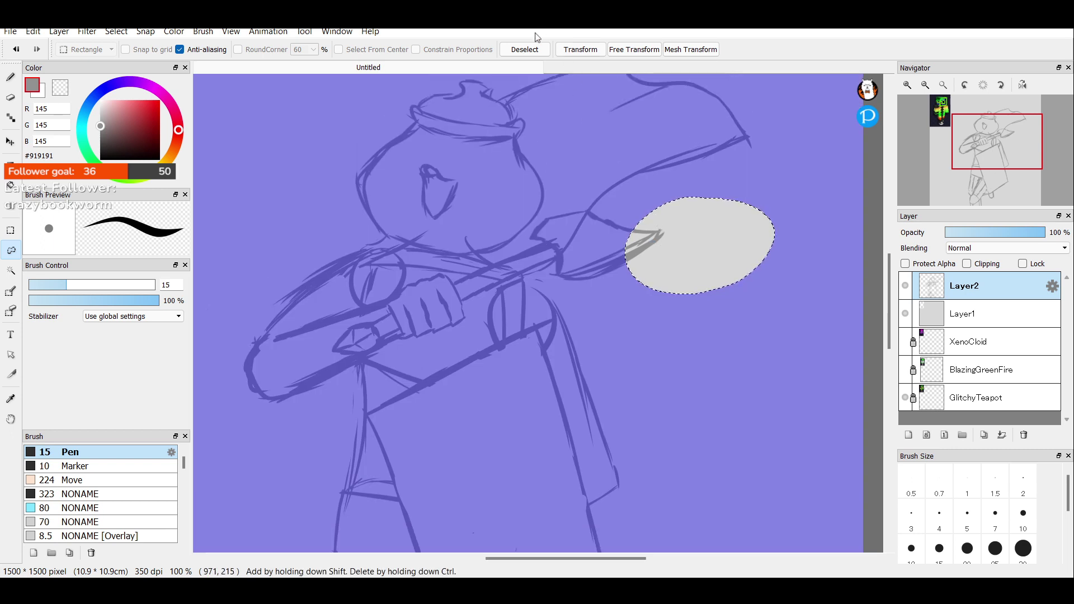
key("ctrl+d")
Add a small bump to the axe head's upper edge and erase the cloth line running across the axe head.
key("b")
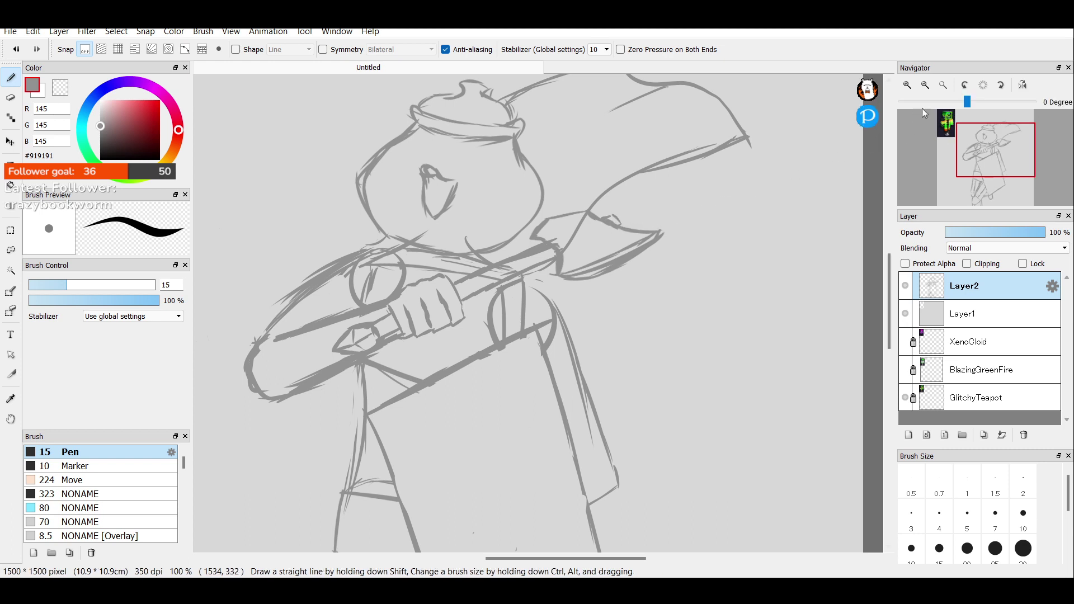
left_click(926, 86)
left_click(926, 86)
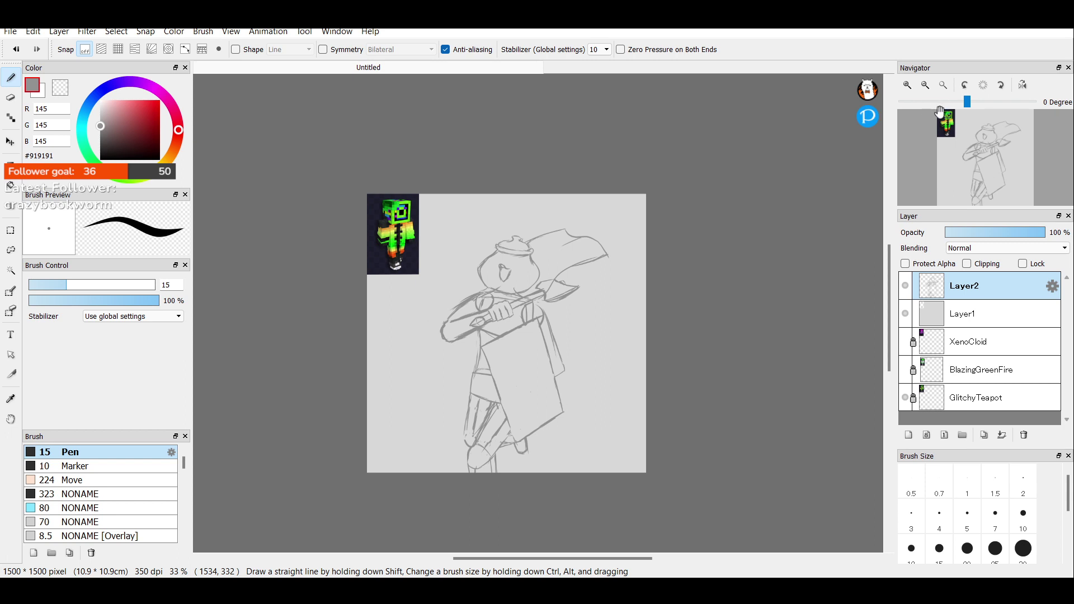
left_click(906, 85)
left_click(906, 85)
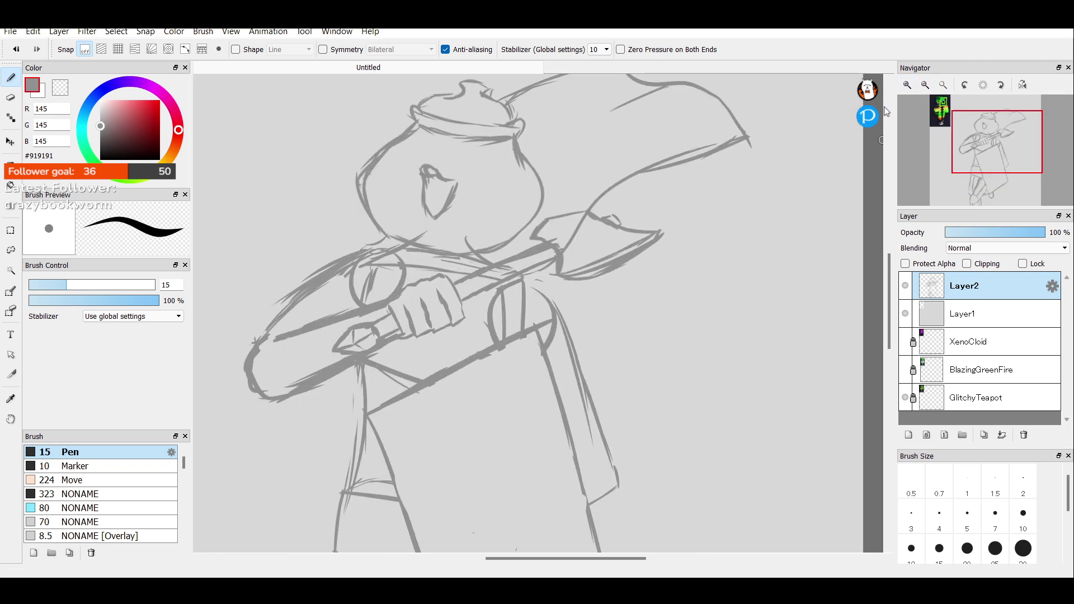
left_click(10, 97)
mouse_move(568, 254)
left_mouse_down()
mouse_move(583, 223)
mouse_move(590, 235)
mouse_move(612, 232)
left_mouse_up()
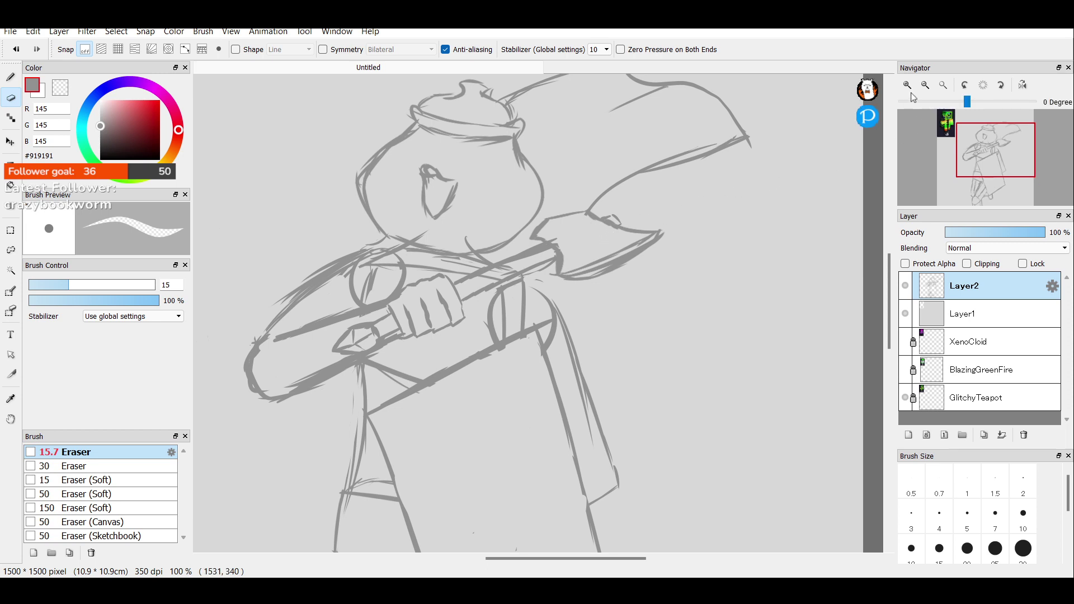
Draw a second wavy cloth edge from the axe head's upper edge outward, ending past the cloth's outer corner.
left_click(925, 86)
left_click(926, 87)
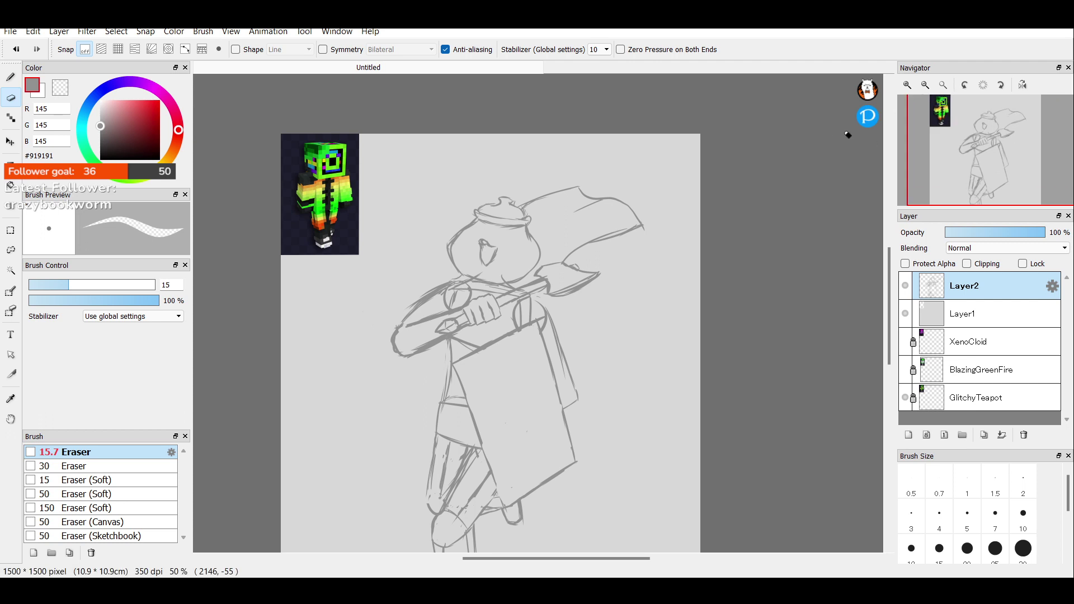
key("b")
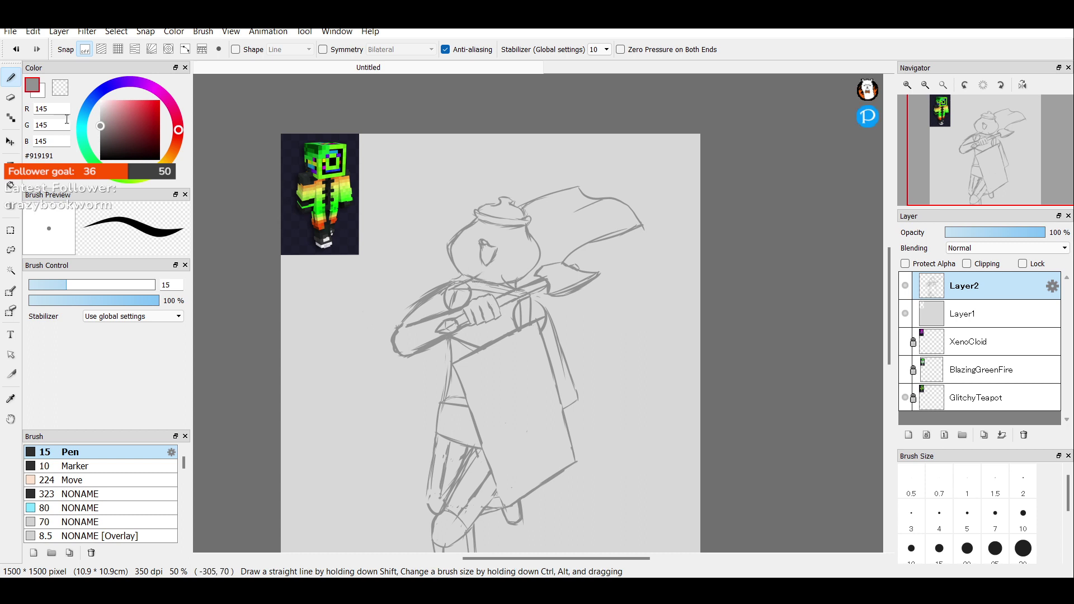
key("e")
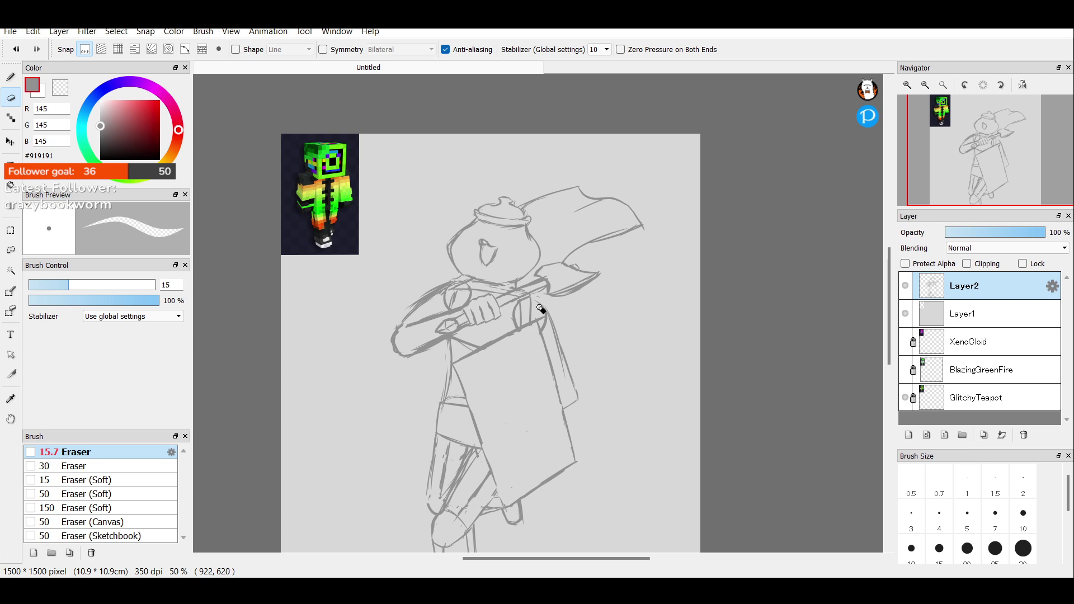
key("b")
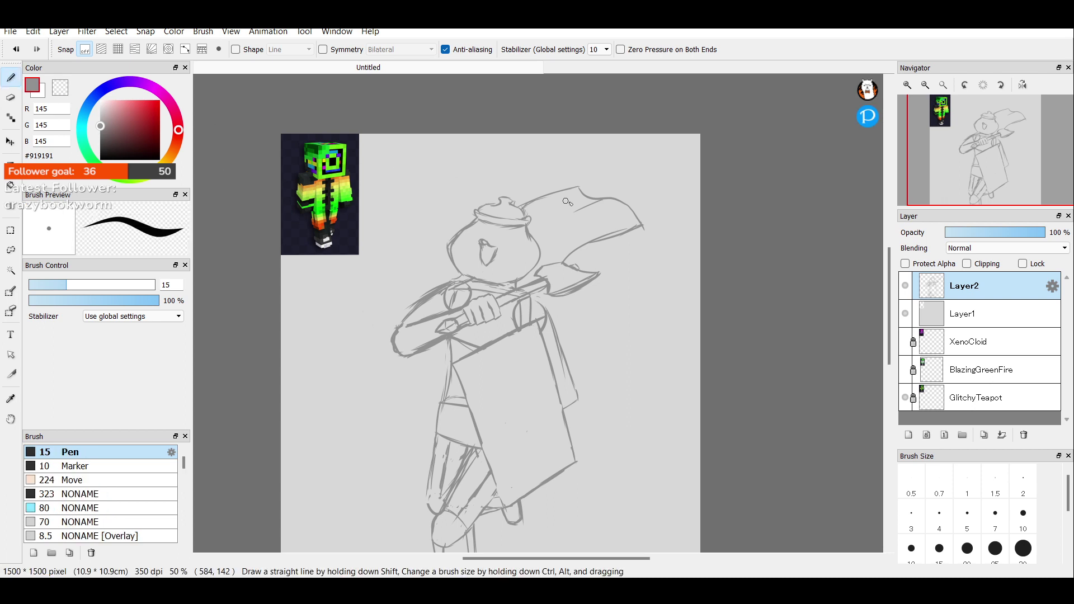
left_click_drag(566, 265, 653, 232)
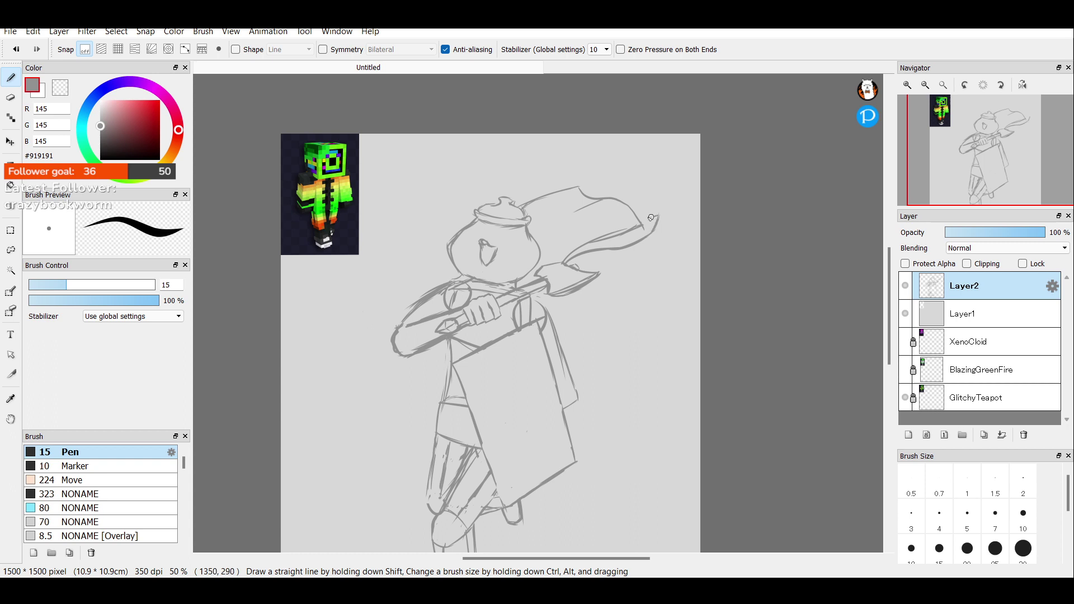
Draw a new outer cloth edge from the far tip up to a higher peak beside the teapot lid, and erase the old inner cloth lines.
mouse_move(650, 218)
left_mouse_down()
mouse_move(612, 192)
mouse_move(636, 199)
mouse_move(574, 189)
mouse_move(573, 175)
mouse_move(579, 191)
mouse_move(570, 190)
mouse_move(559, 168)
left_mouse_up()
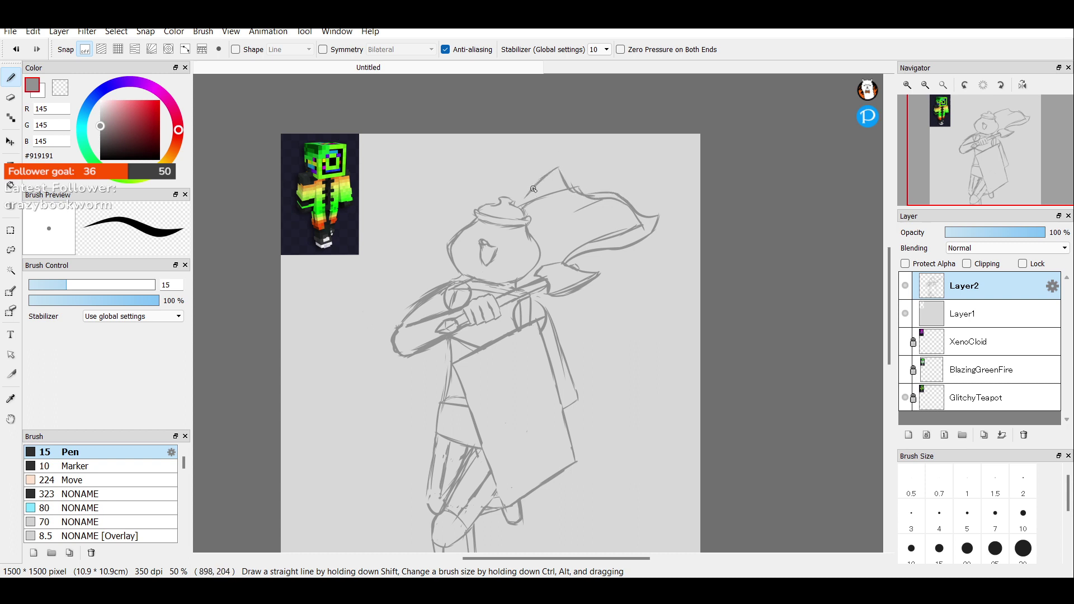
left_click(10, 97)
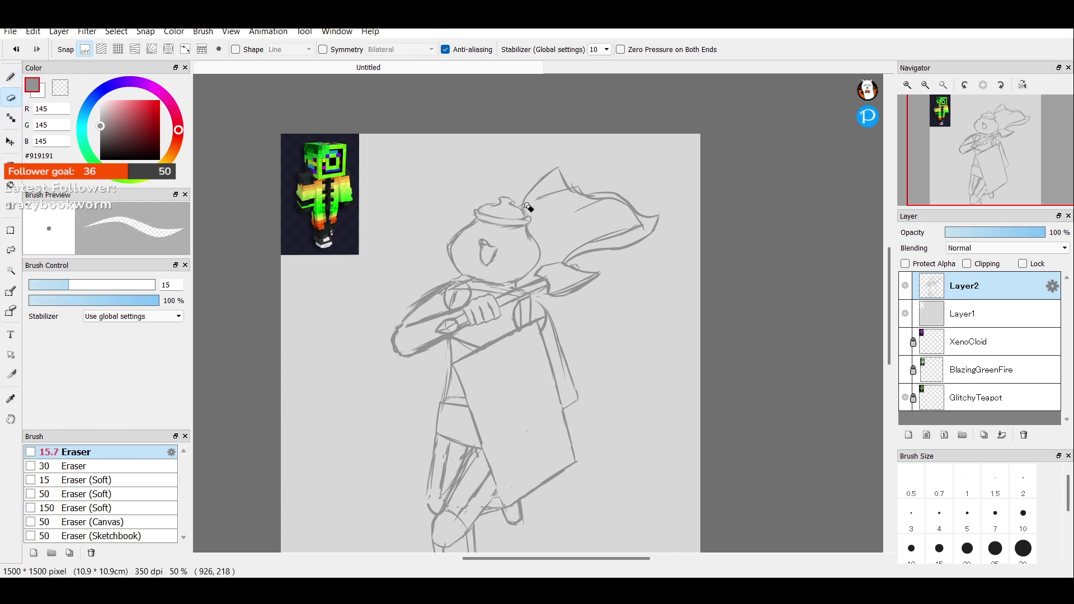
mouse_move(526, 206)
left_mouse_down()
mouse_move(562, 187)
mouse_move(592, 203)
left_mouse_up()
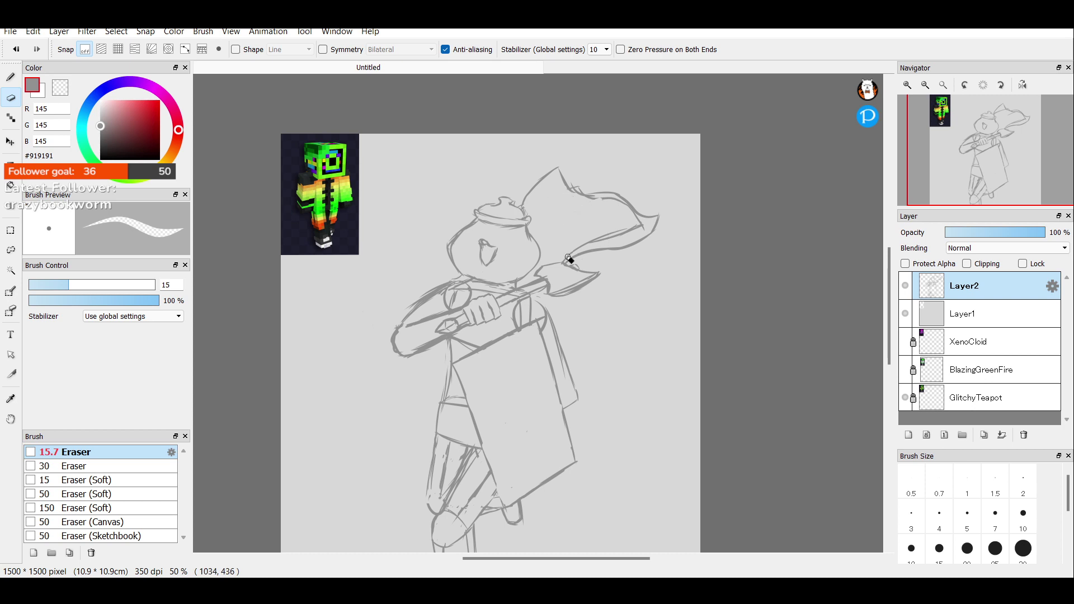
mouse_move(564, 259)
left_mouse_down()
mouse_move(643, 228)
mouse_move(637, 226)
left_mouse_up()
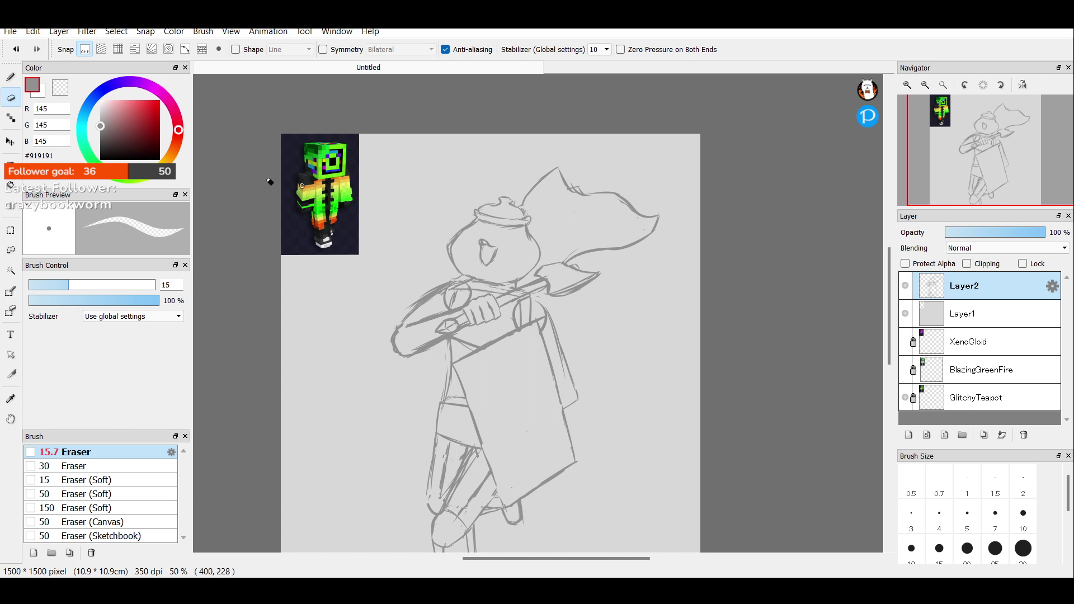
key("b")
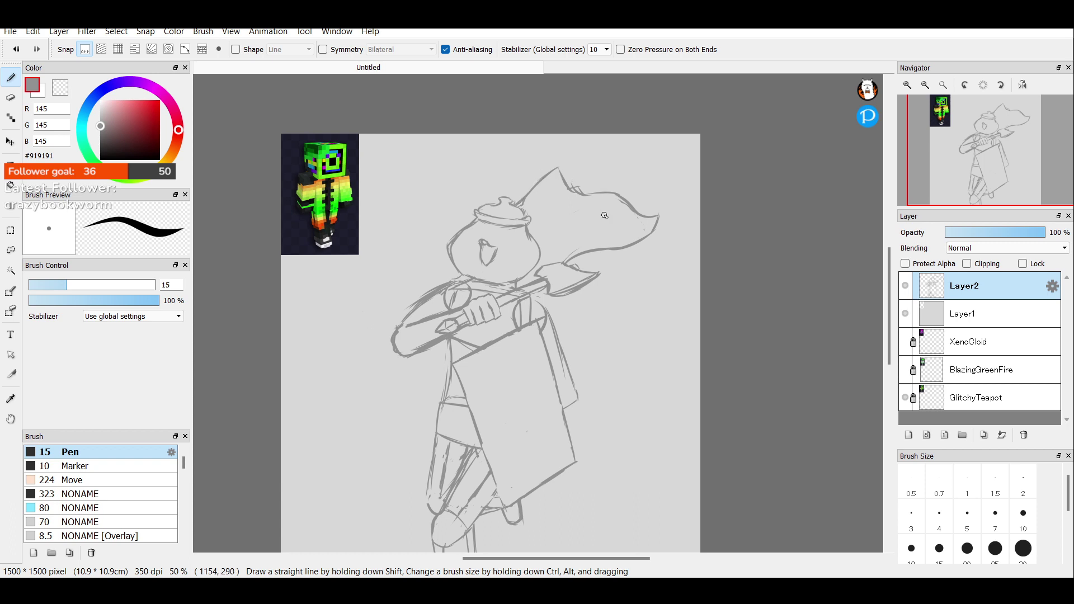
left_click(10, 97)
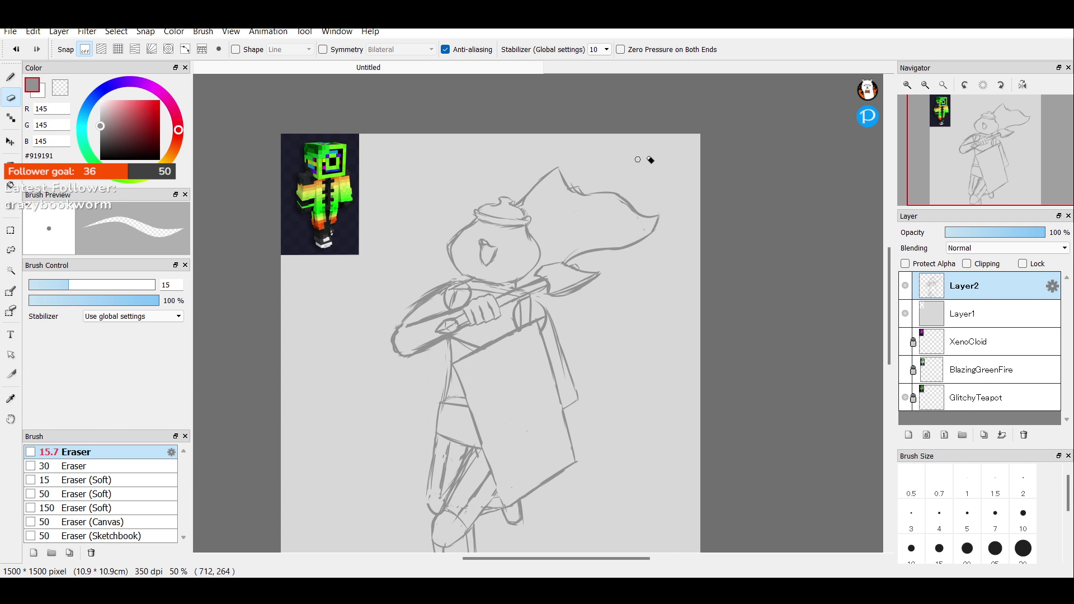
Draw a four-sided inner border inside the slanted panel, running parallel to its outer edges.
left_click(907, 86)
left_click_drag(996, 155, 998, 178)
left_click(19, 80)
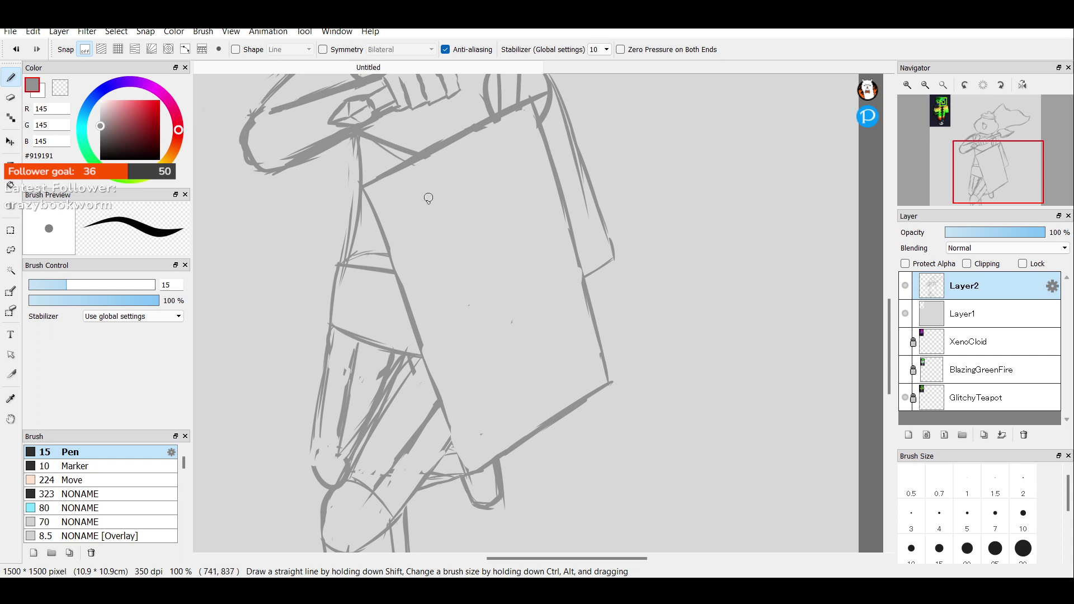
mouse_move(401, 200)
left_mouse_down()
mouse_move(497, 152)
mouse_move(448, 177)
left_mouse_up()
mouse_move(520, 142)
left_mouse_down()
mouse_move(453, 174)
mouse_move(418, 218)
mouse_move(405, 202)
mouse_move(415, 245)
mouse_move(401, 200)
mouse_move(484, 446)
left_mouse_up()
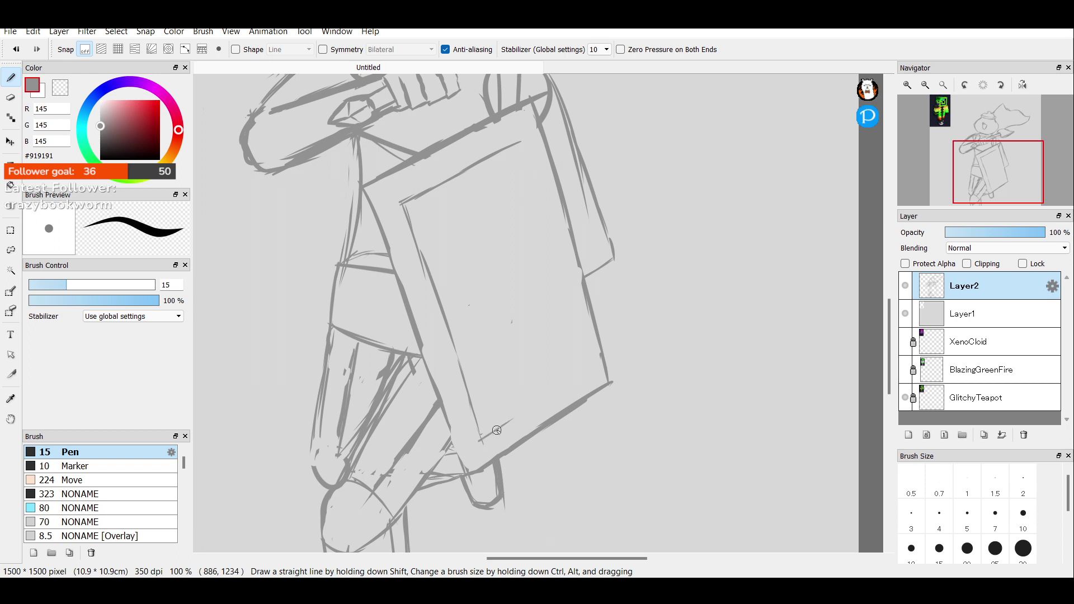
left_click_drag(484, 437, 588, 373)
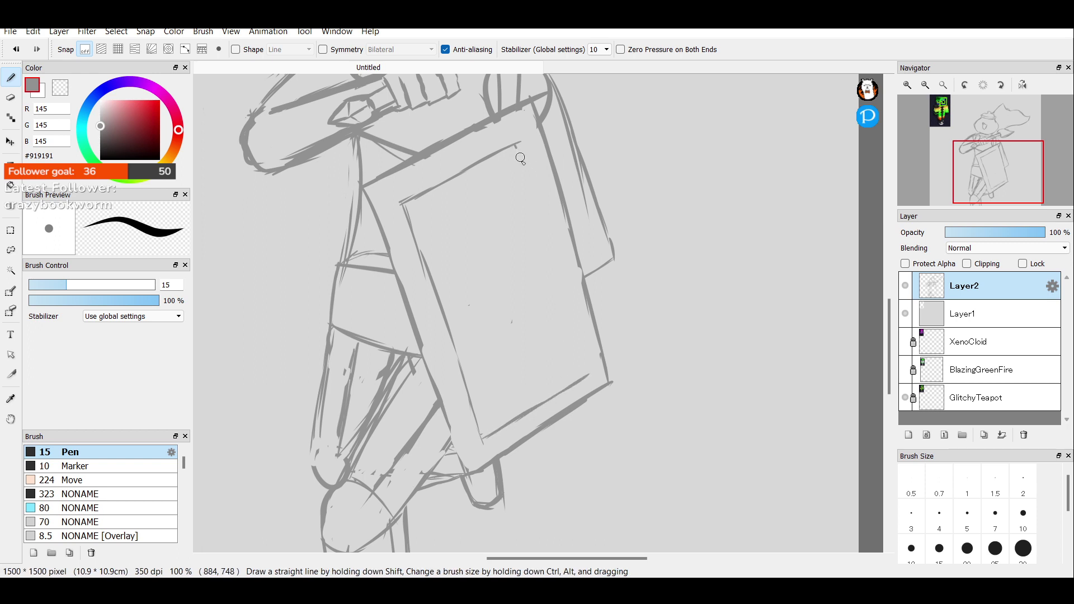
left_click_drag(520, 159, 566, 317)
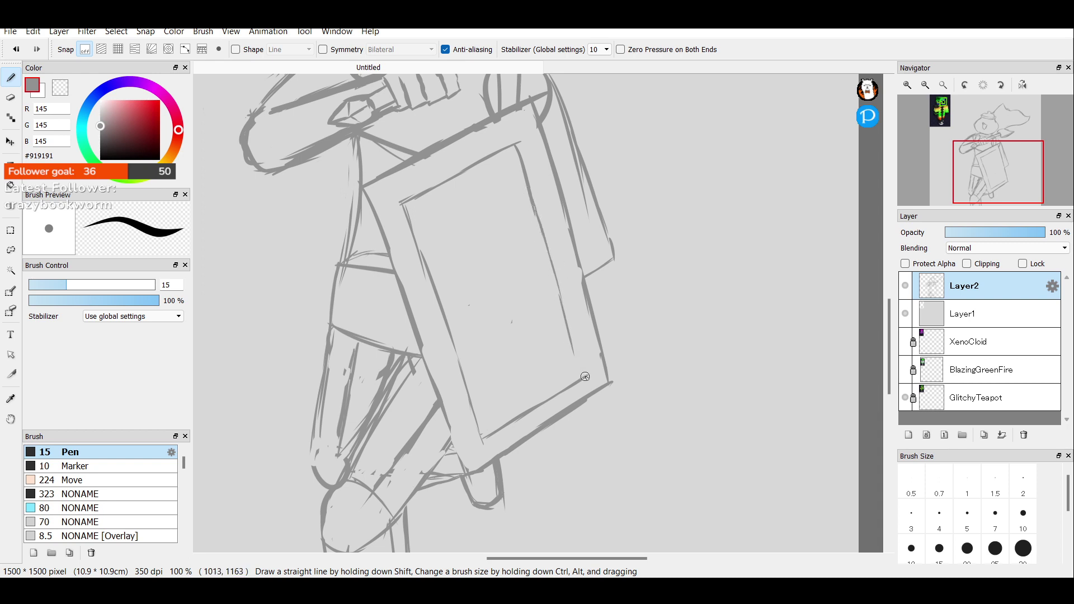
left_click(927, 85)
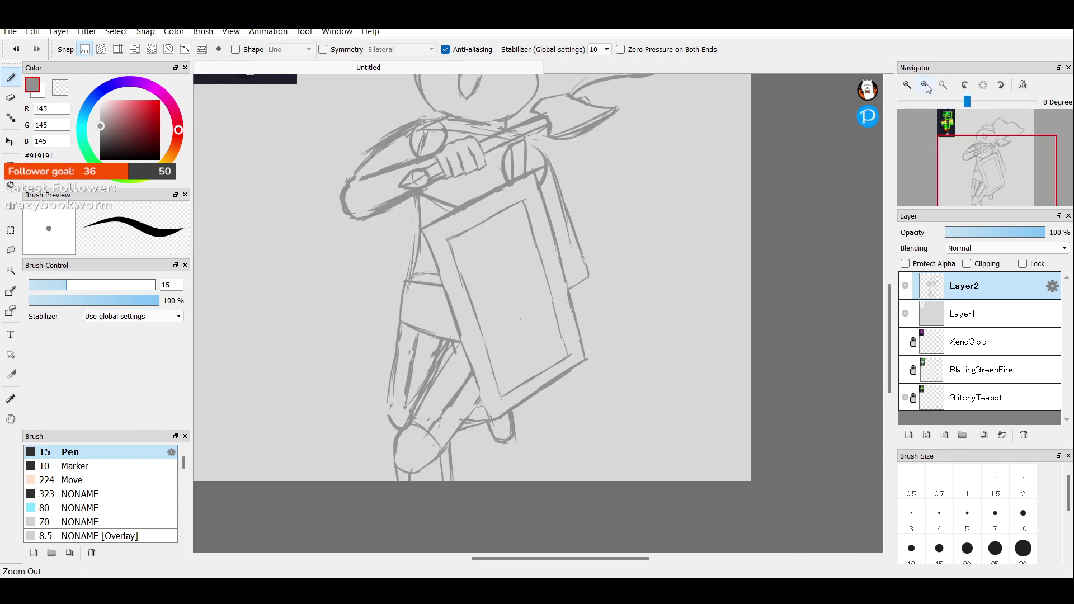
left_click(927, 86)
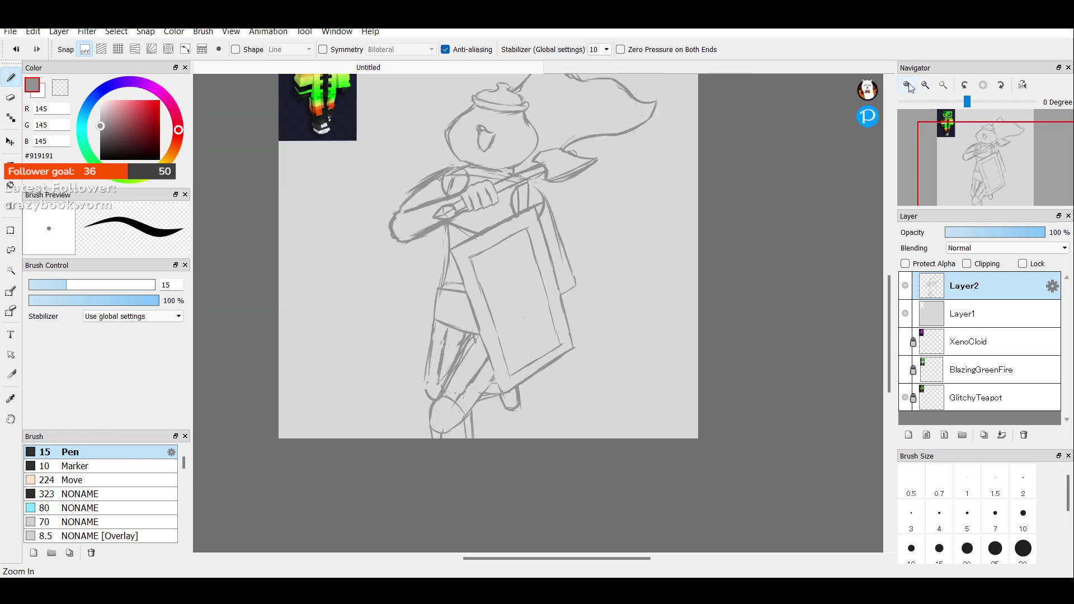
left_click(907, 86)
left_click(908, 86)
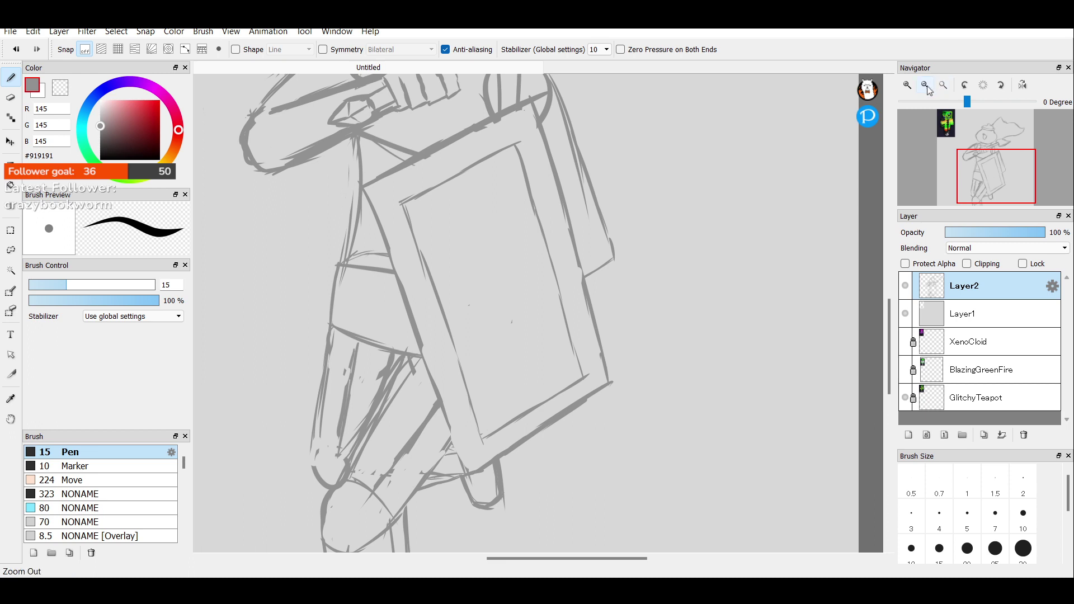
left_click(927, 87)
left_click(927, 87)
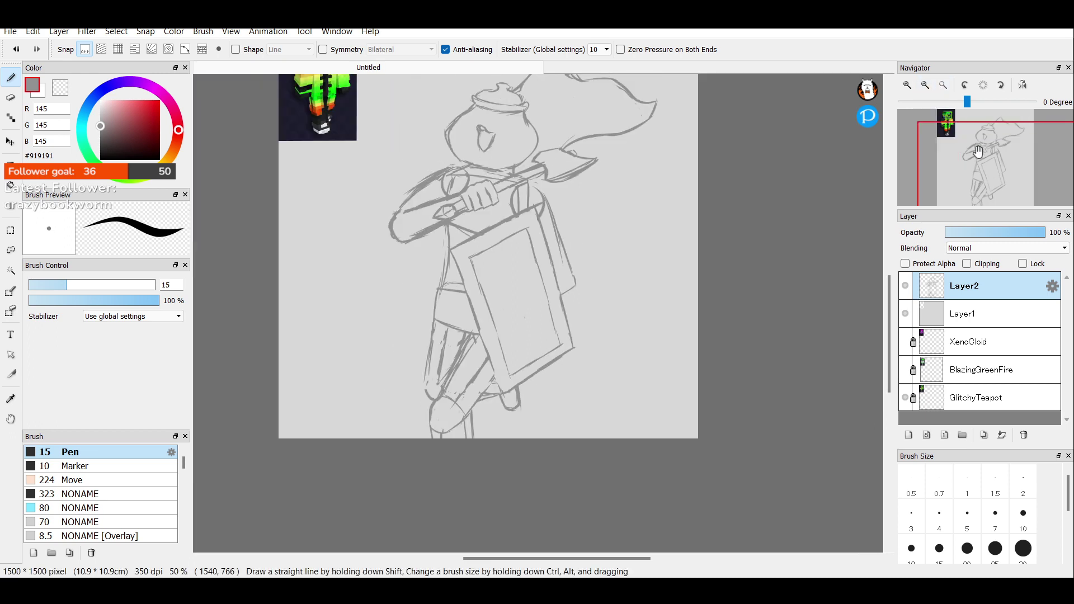
left_click_drag(978, 152, 978, 165)
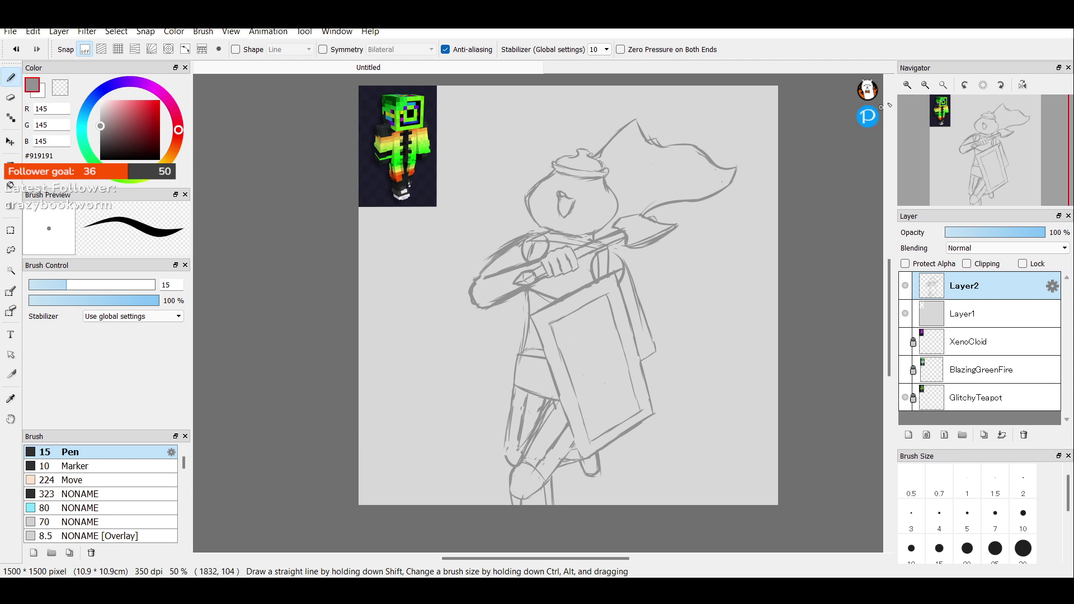
Draw two small crescent-shaped rivets inside the panel's inner border near its upper edge, redoing the second until it fits.
scroll(617, 306, "up", 2)
left_click_drag(598, 345, 599, 354)
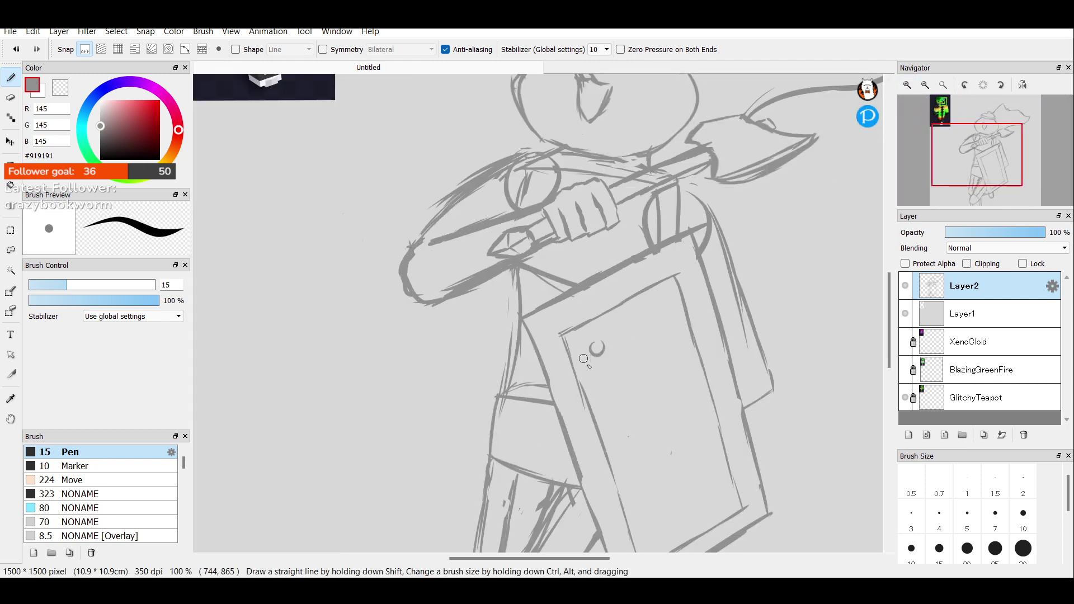
left_click_drag(654, 320, 669, 326)
key("ctrl+z")
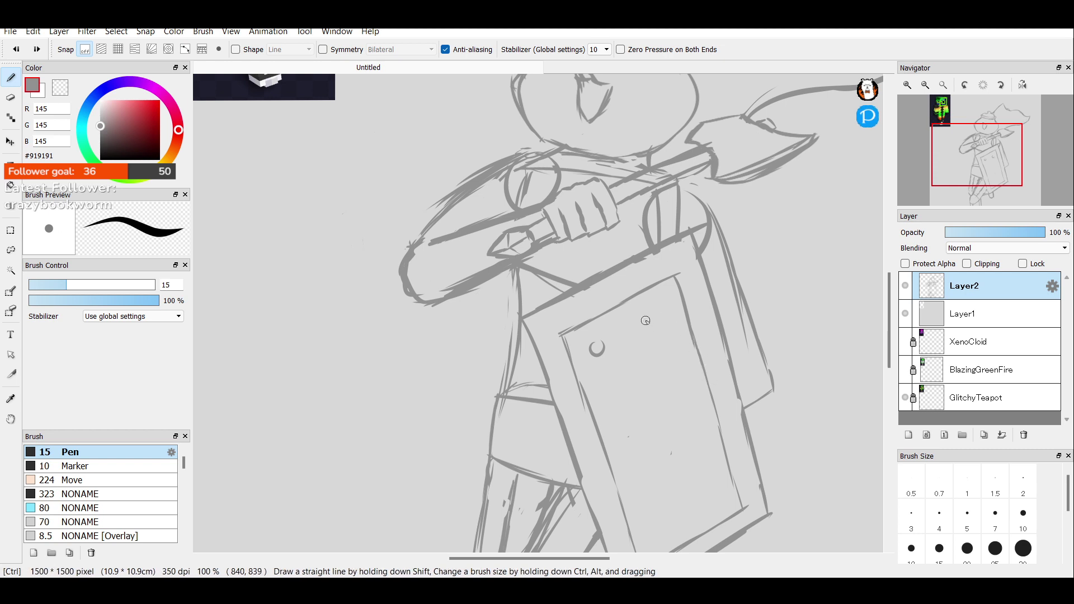
left_click_drag(658, 317, 666, 333)
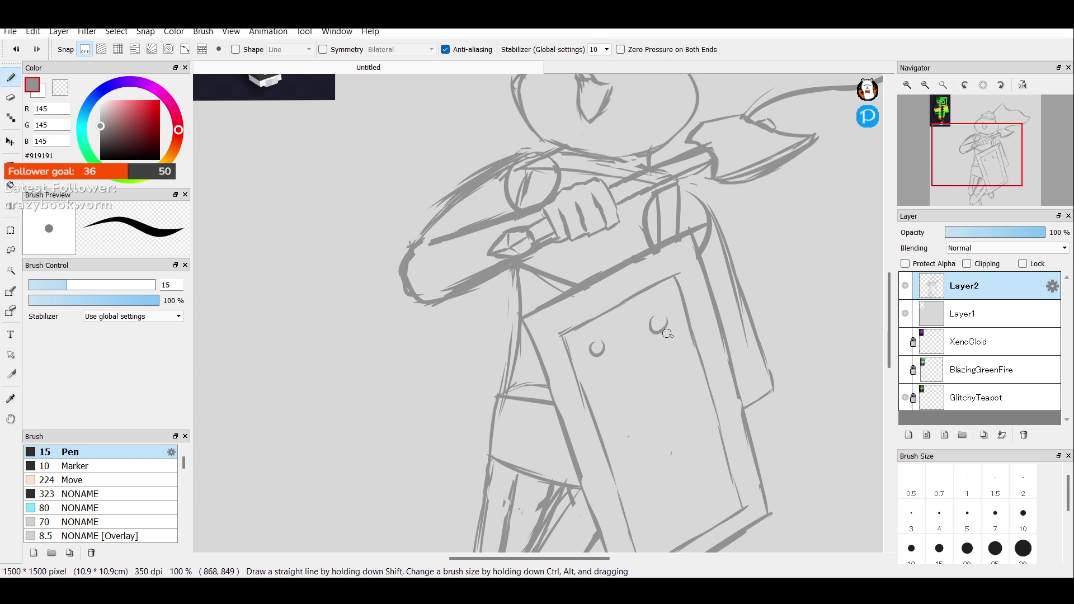
key("ctrl+z")
left_click_drag(659, 318, 664, 332)
Add four more crescent rivets inside the panel's border, two near its lower edge and two at mid-height.
left_click(969, 168)
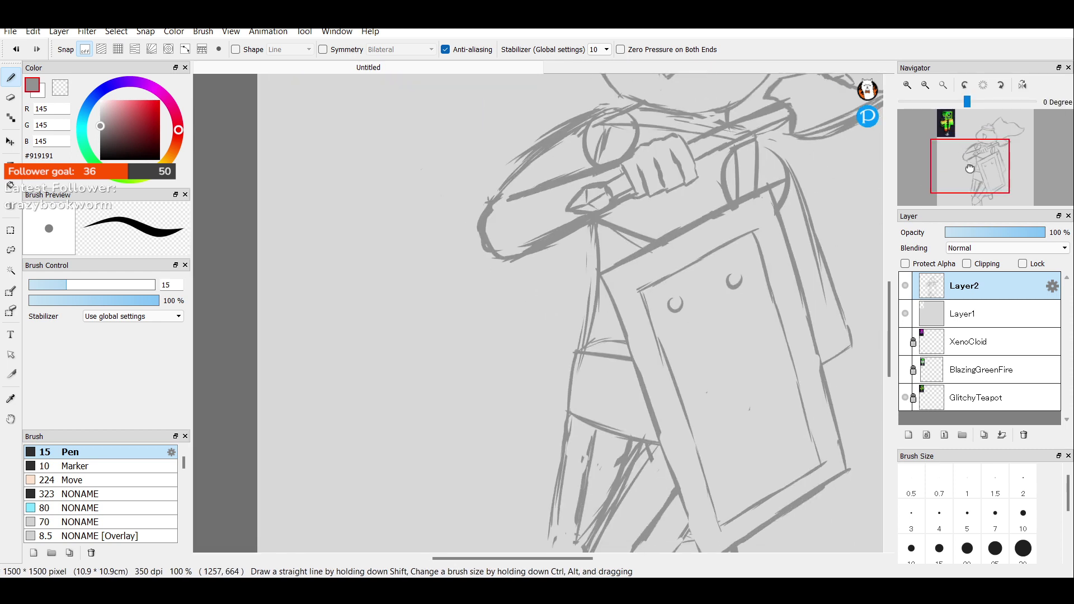
left_click_drag(970, 168, 984, 176)
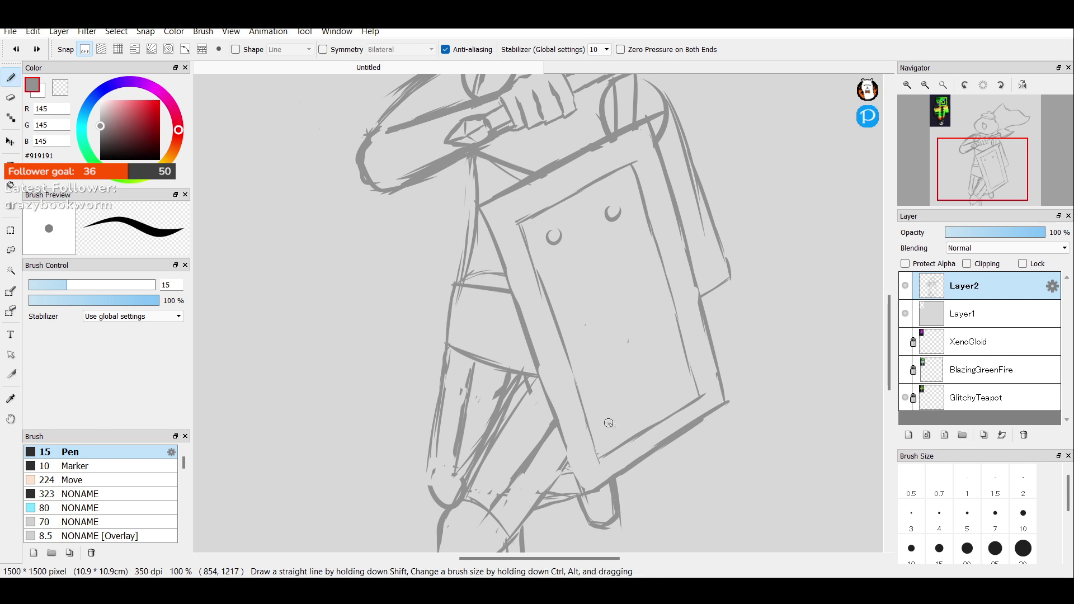
mouse_move(603, 423)
left_mouse_down()
mouse_move(610, 433)
mouse_move(616, 427)
left_mouse_up()
key("ctrl+z")
left_click_drag(673, 389, 656, 400)
mouse_move(576, 329)
left_mouse_down()
mouse_move(580, 339)
mouse_move(590, 331)
left_mouse_up()
key("ctrl+z")
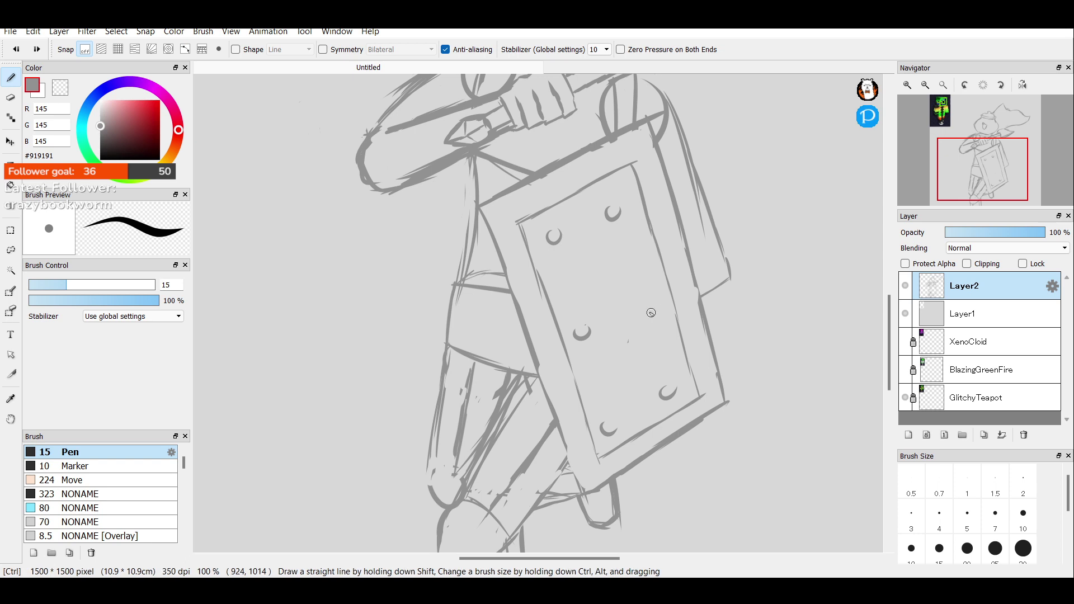
left_click_drag(649, 306, 644, 319)
Lasso the mid-height rivet on the panel's outer side, move it slightly up and closer to the border, and deselect.
mouse_move(944, 111)
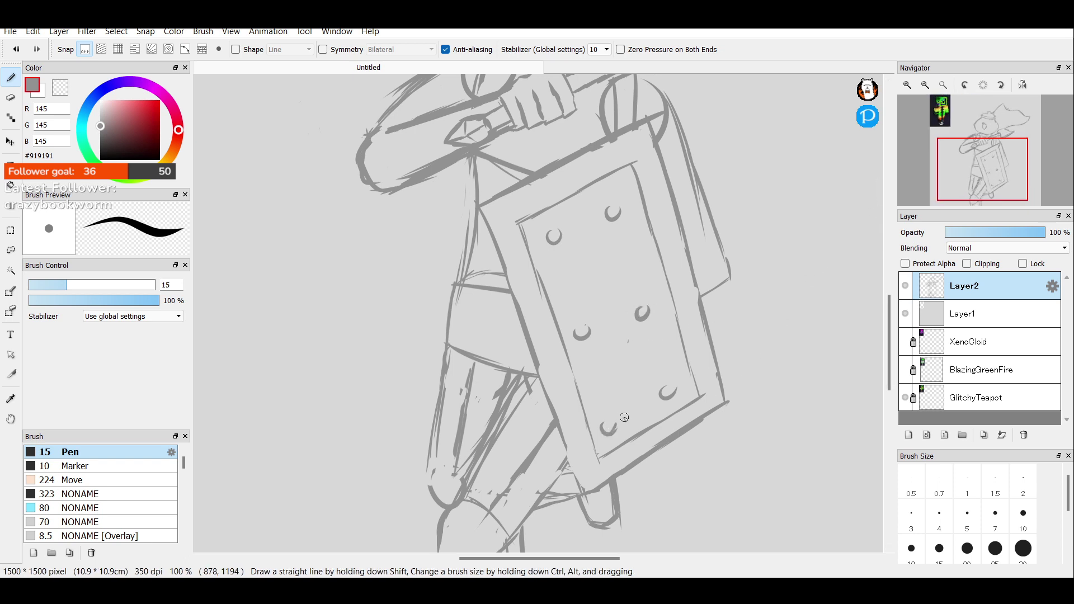
left_click(925, 85)
left_click(925, 84)
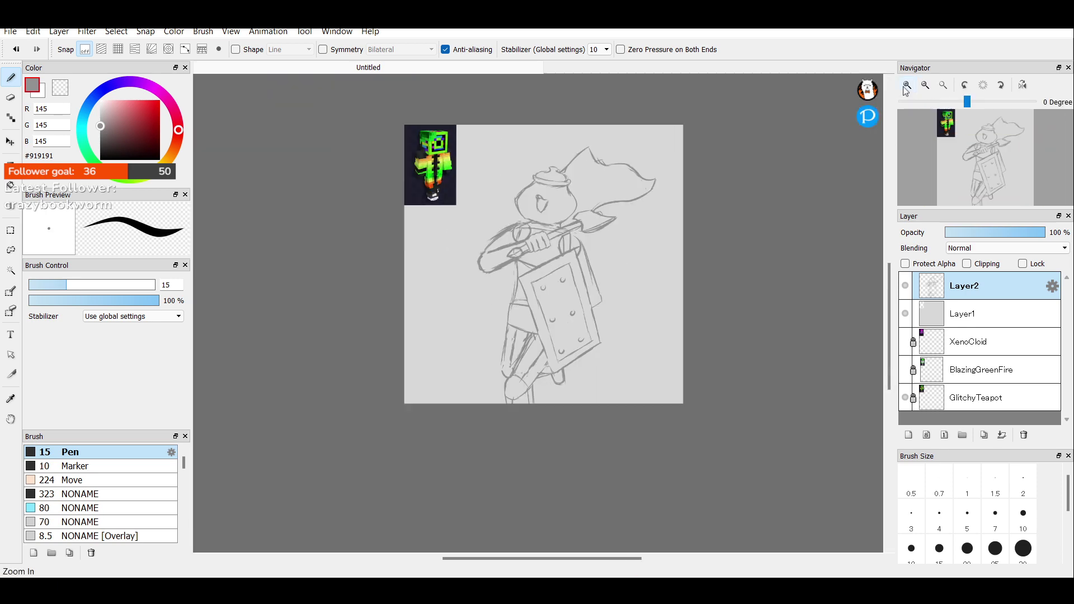
left_click(906, 85)
left_click(907, 84)
left_click(906, 84)
left_click(906, 85)
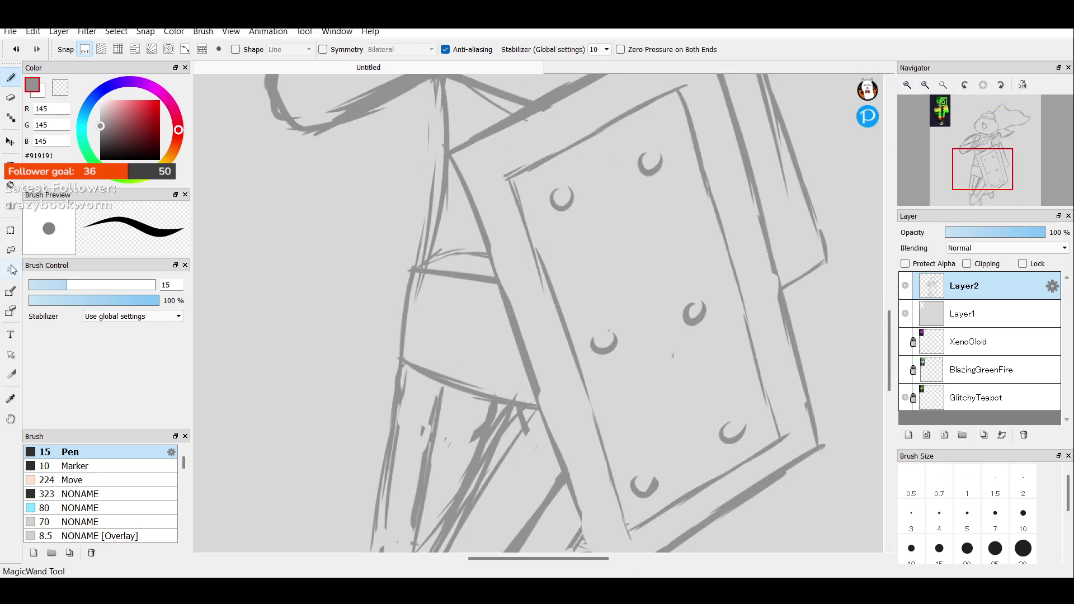
left_click(11, 250)
mouse_move(702, 300)
left_mouse_down()
mouse_move(684, 339)
mouse_move(676, 298)
mouse_move(715, 293)
mouse_move(717, 266)
left_mouse_up()
key("ctrl+t")
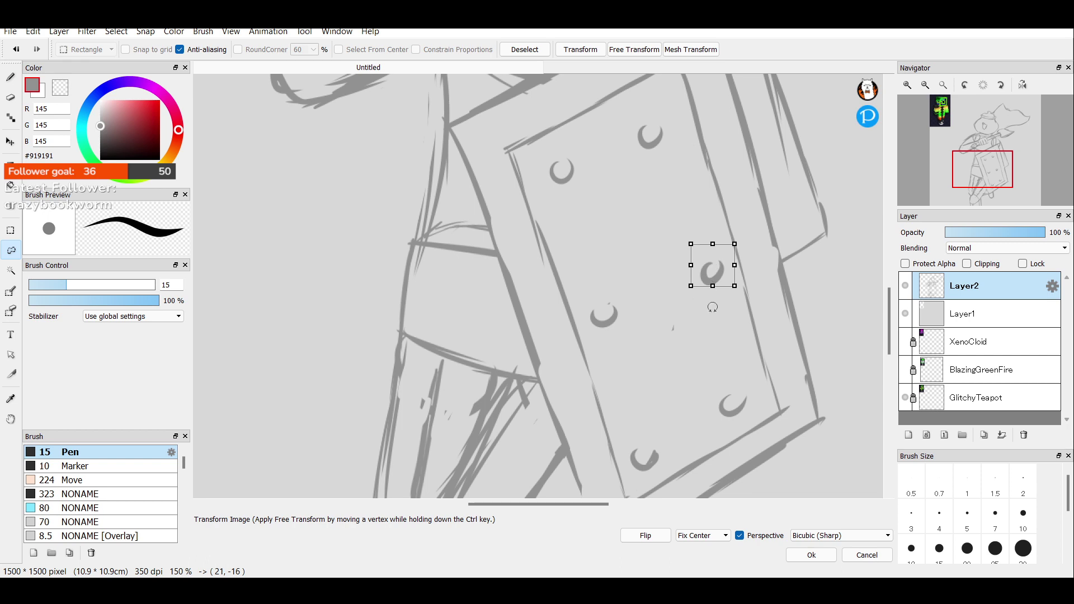
key("Return")
left_click(525, 49)
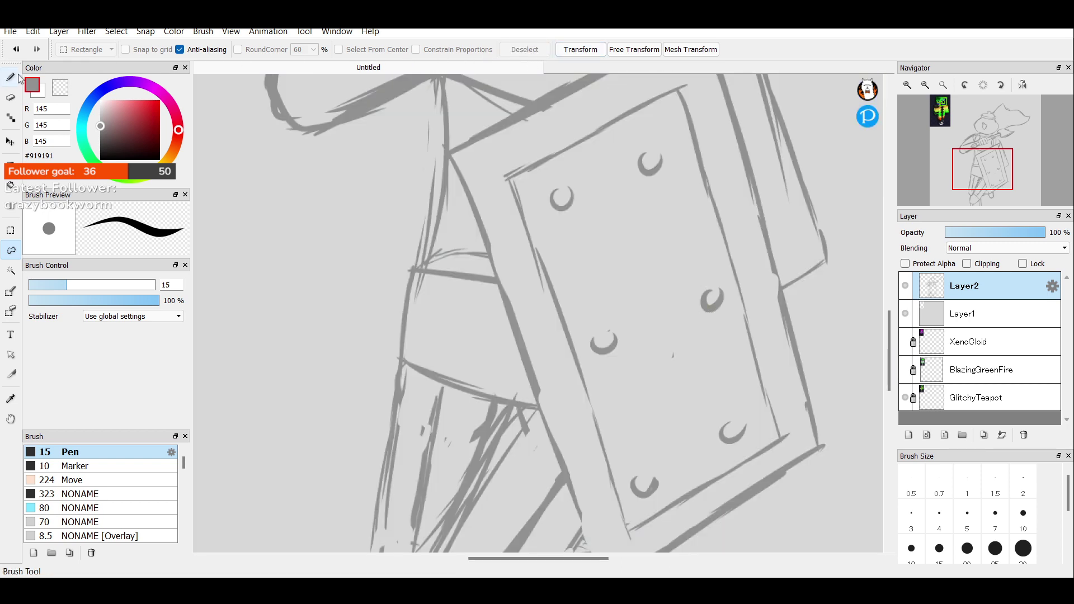
left_click(9, 79)
Add detail lines to the axe head beside the rod, and erase the construction shapes on both shoulders.
left_click(929, 92)
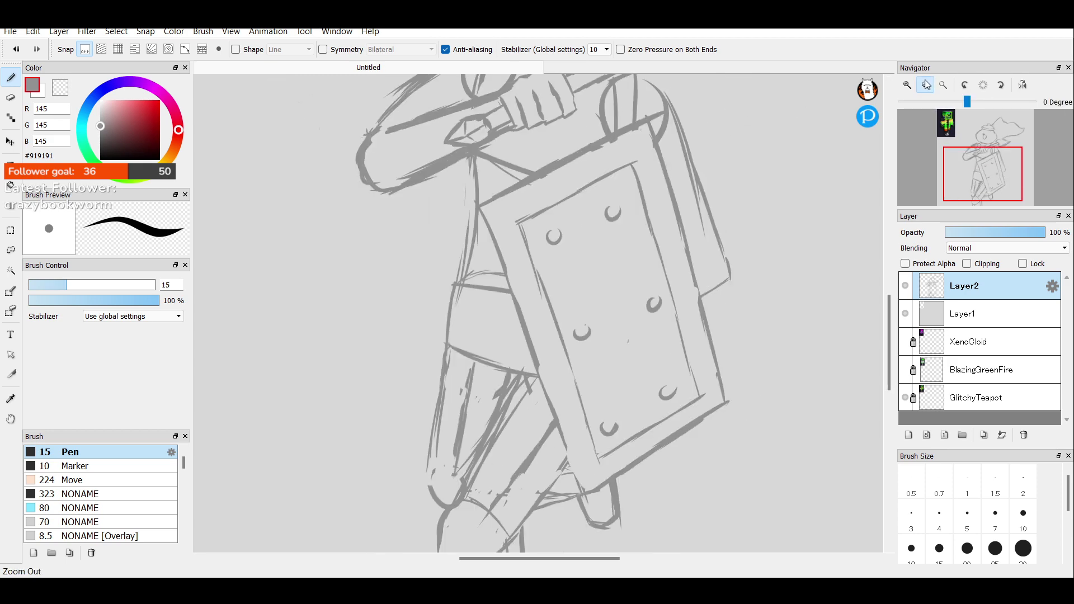
left_click(928, 93)
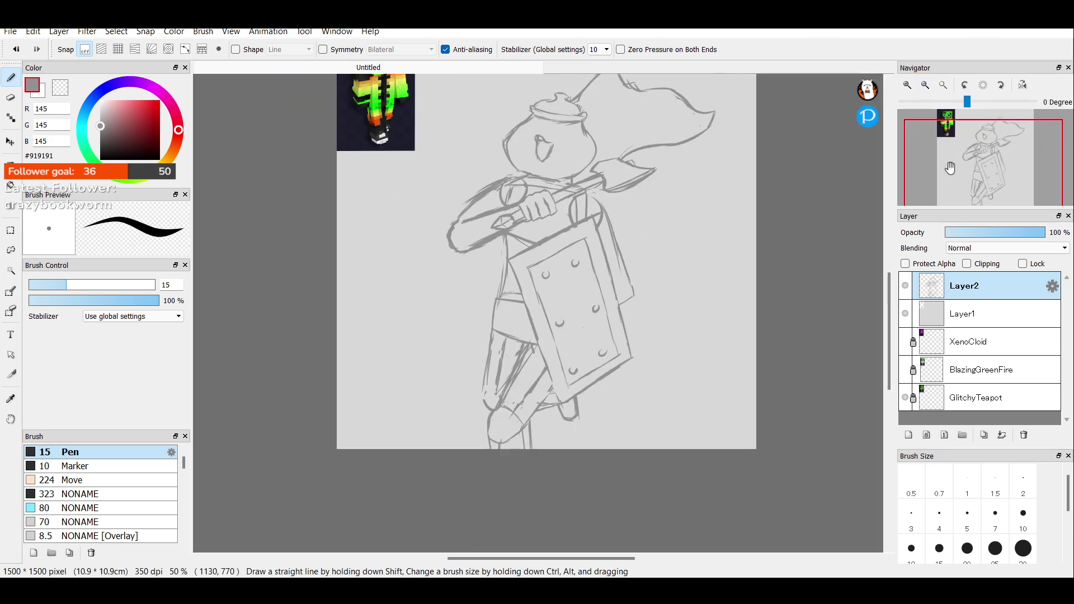
scroll(915, 170, "up", 1)
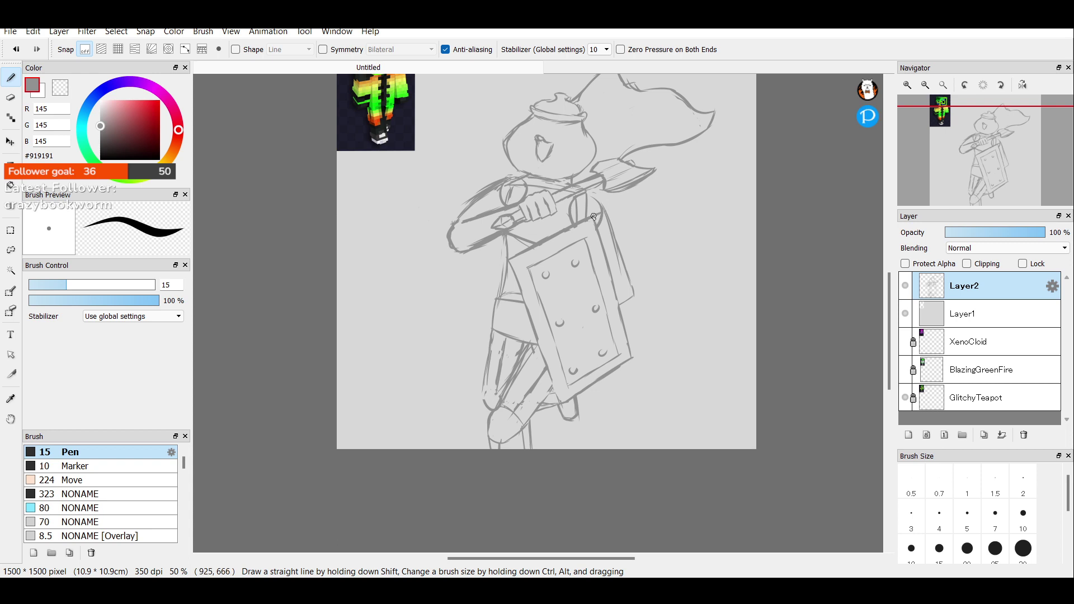
left_click(10, 98)
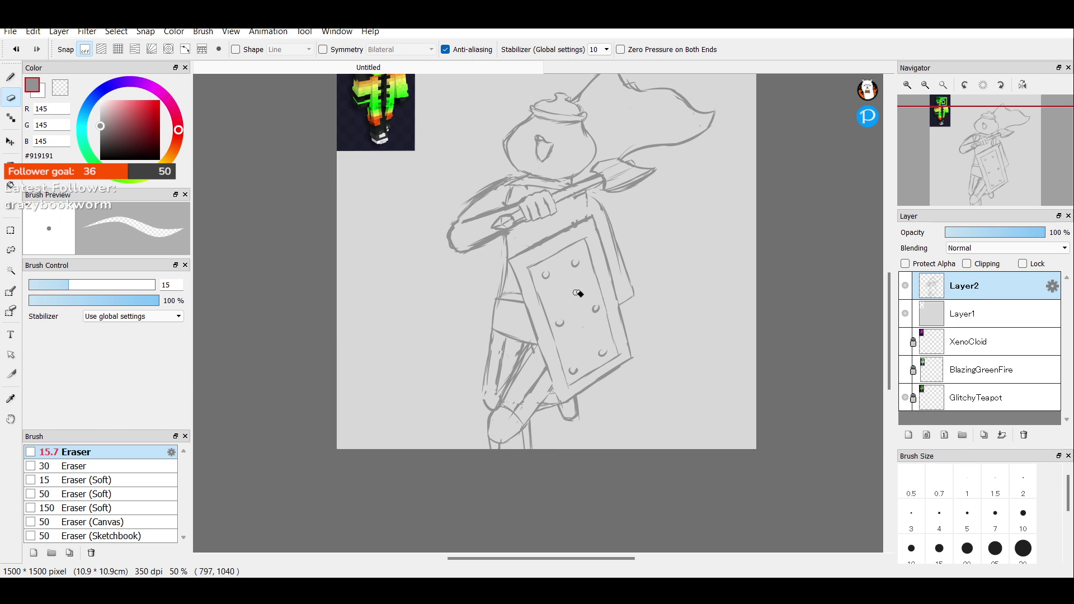
left_click(15, 80)
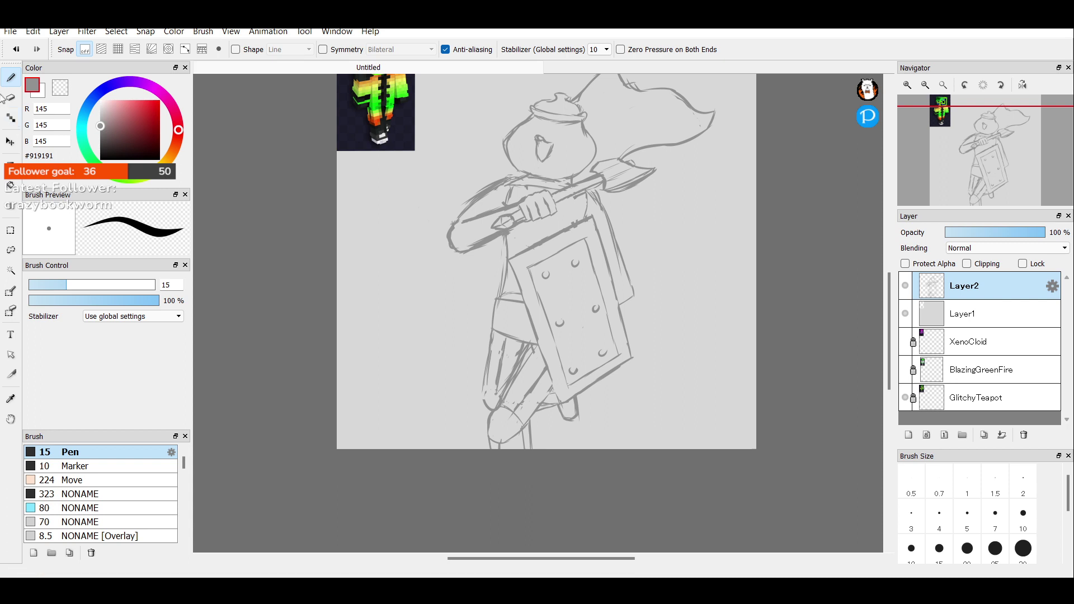
Erase the waist and shorts lines, the sketch strokes inside the legs, and the straight line beside the front leg below the panel.
left_click(10, 97)
mouse_move(507, 291)
left_mouse_down()
mouse_move(496, 307)
mouse_move(520, 299)
left_mouse_up()
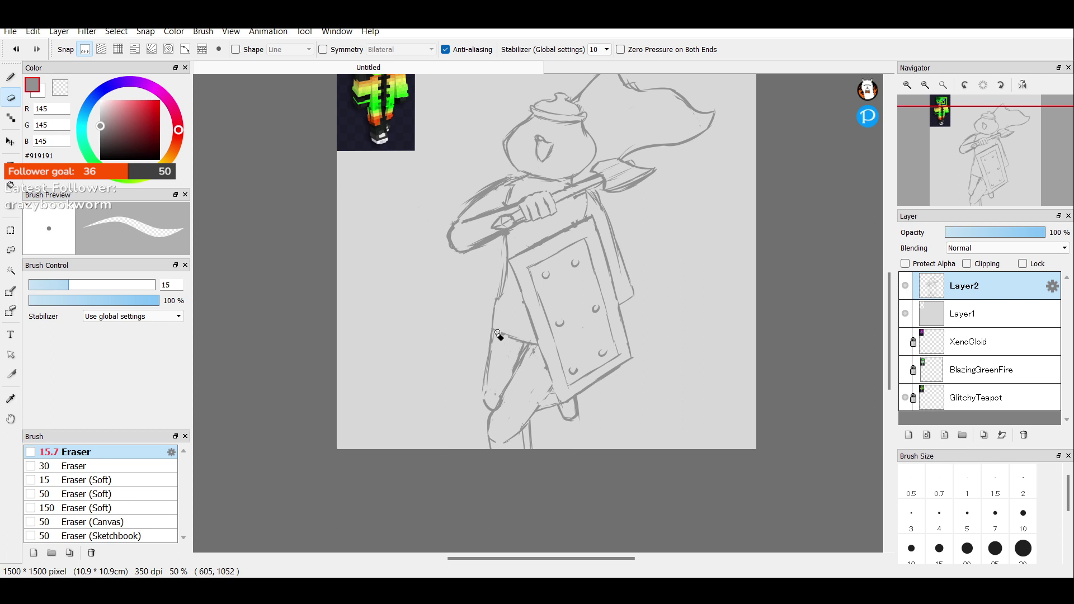
mouse_move(499, 343)
left_mouse_down()
mouse_move(522, 335)
mouse_move(532, 350)
left_mouse_up()
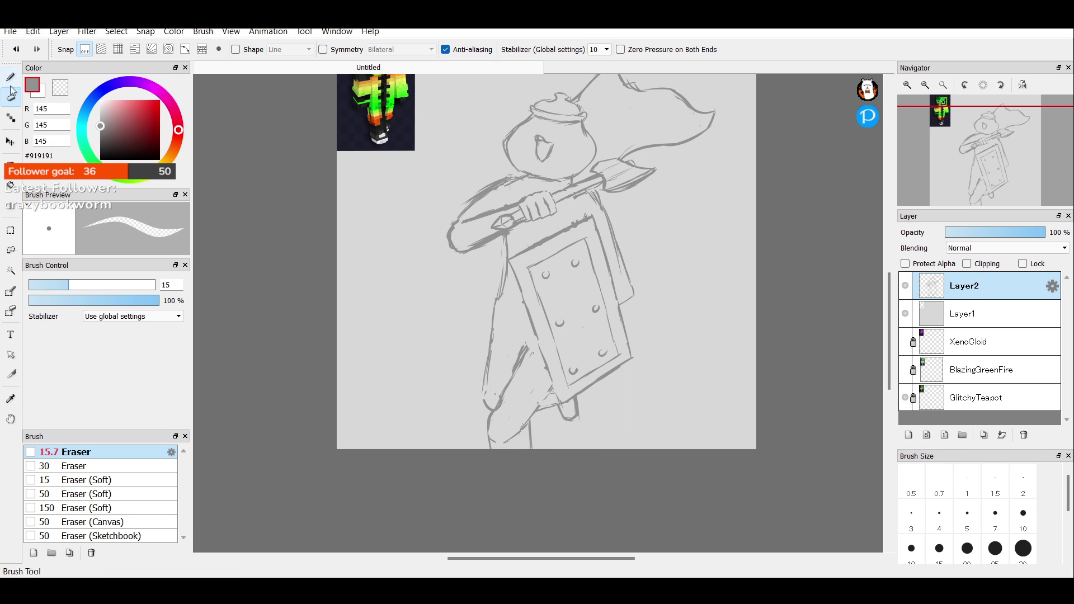
key("b")
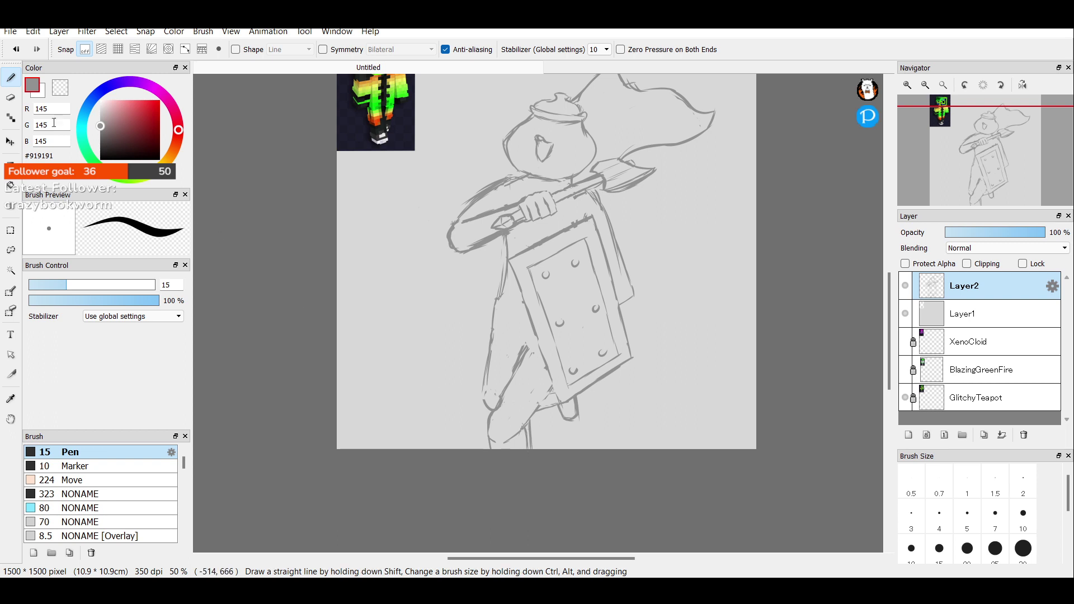
key("e")
left_click_drag(529, 421, 533, 460)
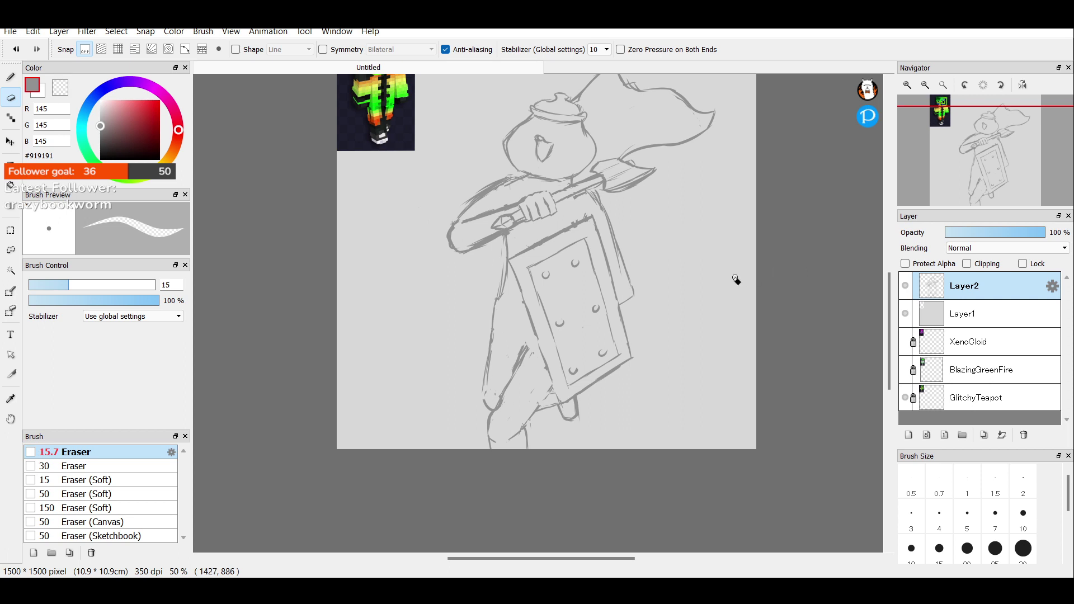
Sketch a pointed coat tail across the front leg and a short garment line on the chest below the hand.
key("b")
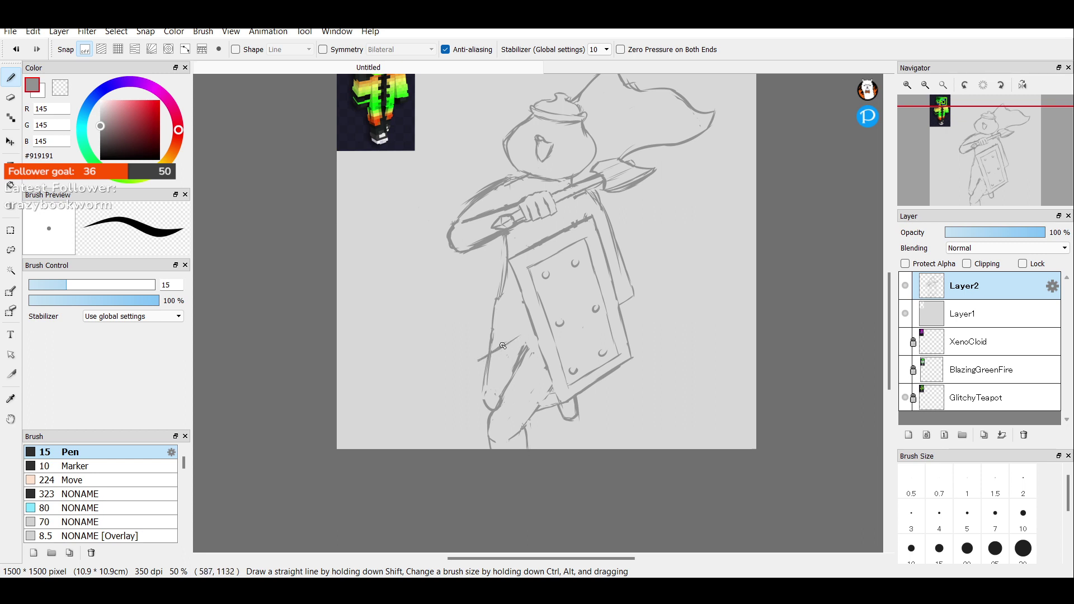
mouse_move(507, 342)
left_mouse_down()
mouse_move(525, 309)
mouse_move(509, 336)
left_mouse_up()
left_click_drag(537, 222, 530, 240)
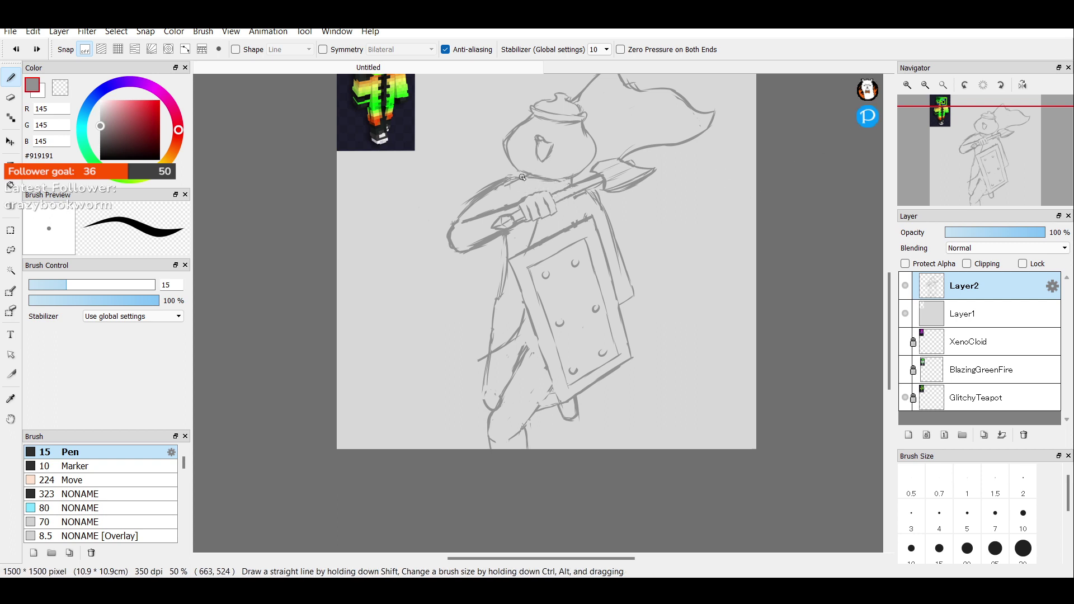
mouse_move(984, 176)
left_mouse_down()
mouse_move(976, 179)
mouse_move(986, 160)
left_mouse_up()
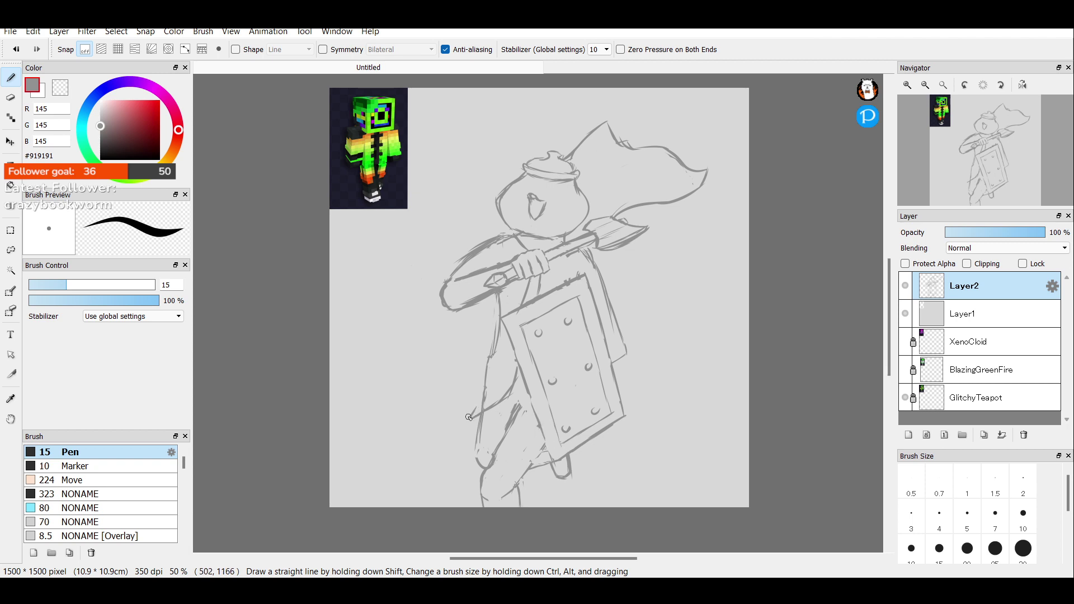
left_click_drag(469, 416, 491, 363)
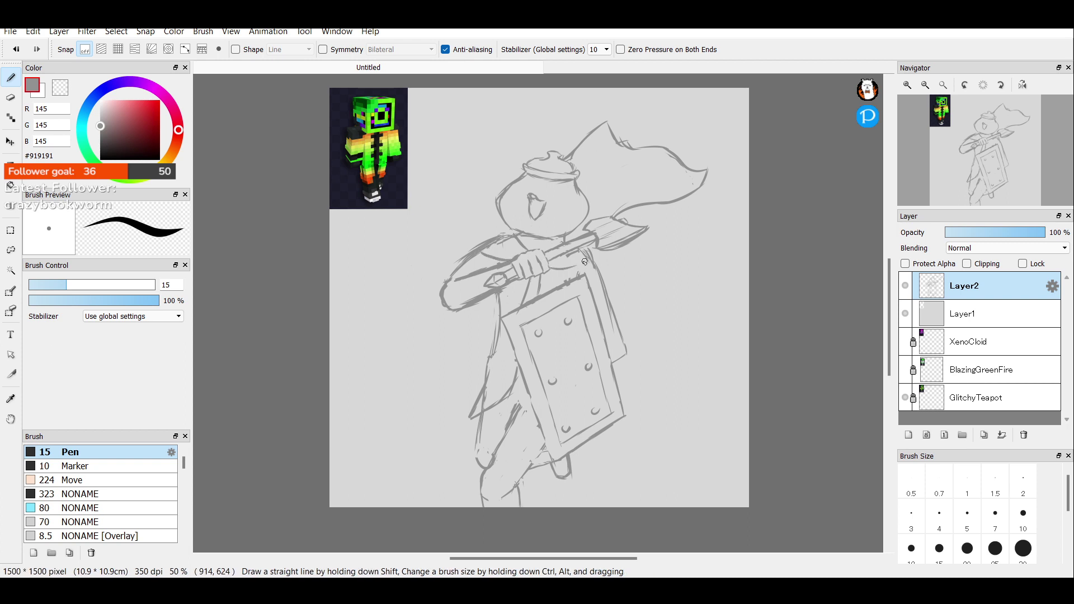
Sketch clothing bands across the chest and shoulder, a cuff band on the bent forearm, and fold lines in the flowing cloth.
left_click_drag(590, 259, 565, 265)
left_click_drag(510, 238, 512, 262)
left_click_drag(506, 238, 506, 254)
left_click_drag(483, 268, 486, 285)
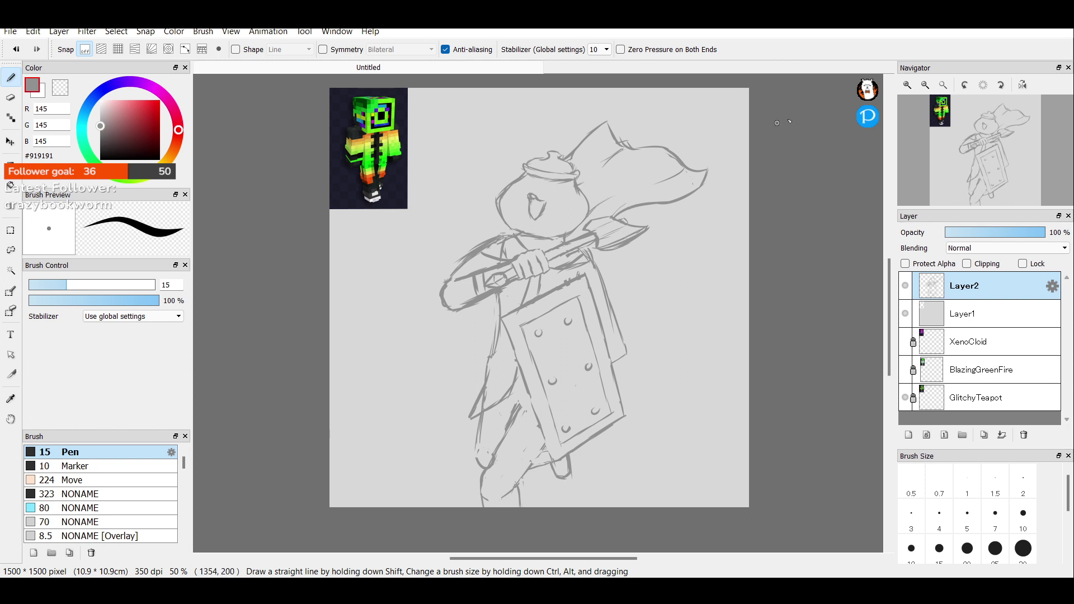
Sketch thin lengthwise wood-plank lines inside the riveted panel's inner border.
left_click(925, 85)
left_click(907, 85)
left_click(907, 85)
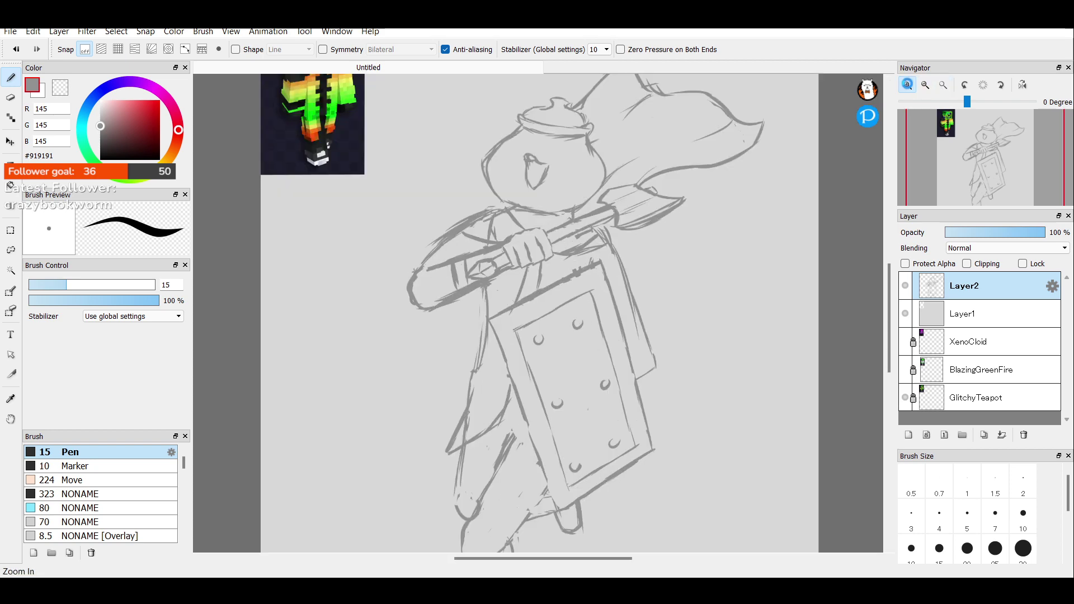
left_click(925, 85)
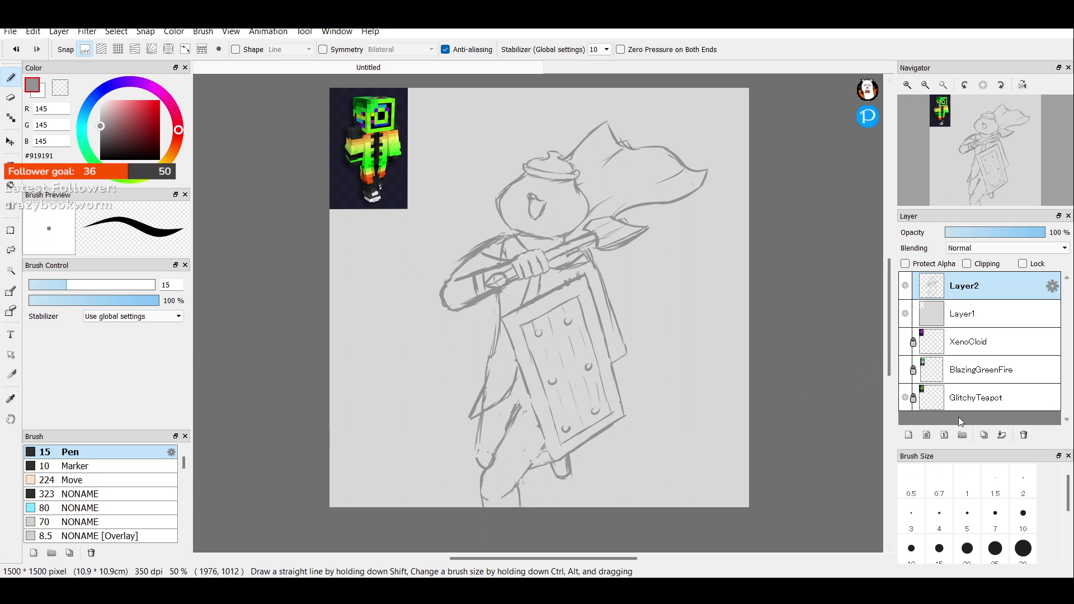
On a new layer above the sketch, ink the axe shaft's two edges between hand and axe head in black (#000000).
left_click(909, 435)
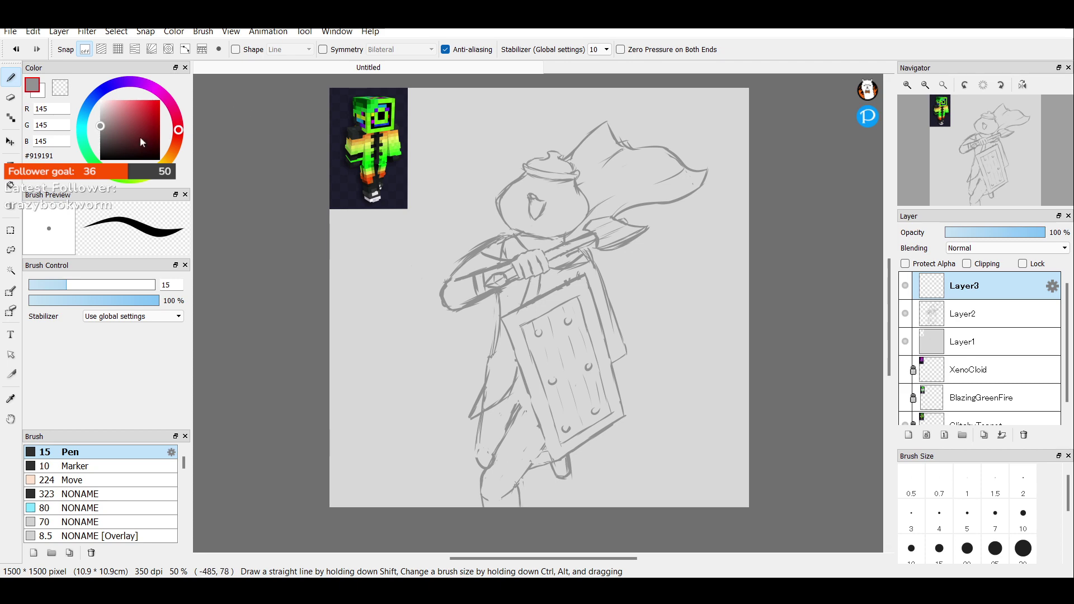
left_click_drag(142, 142, 79, 198)
left_click(907, 85)
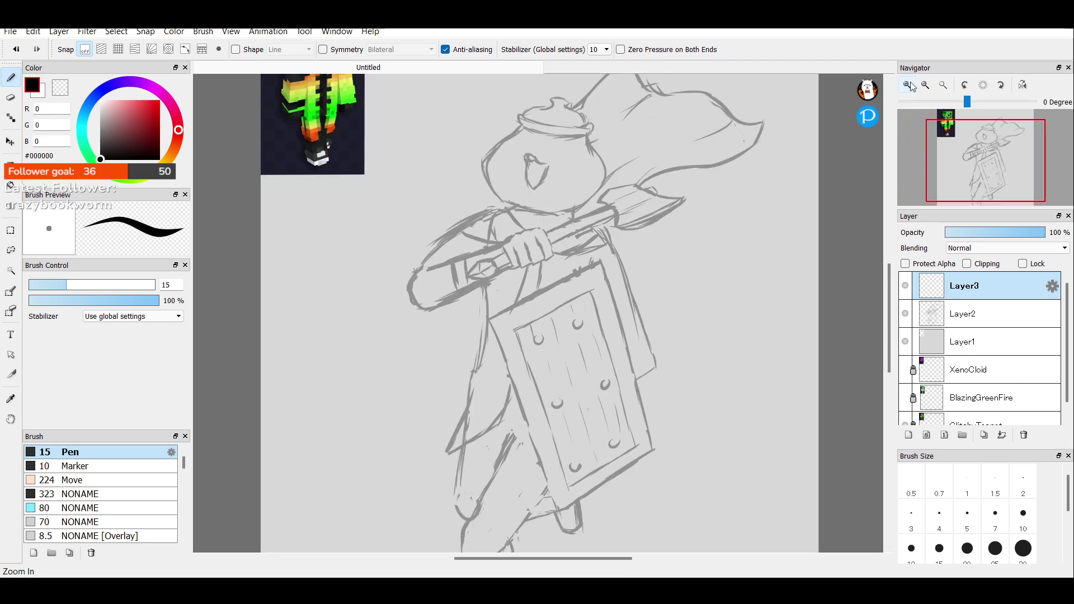
mouse_move(992, 151)
left_mouse_down()
mouse_move(973, 165)
mouse_move(994, 133)
left_mouse_up()
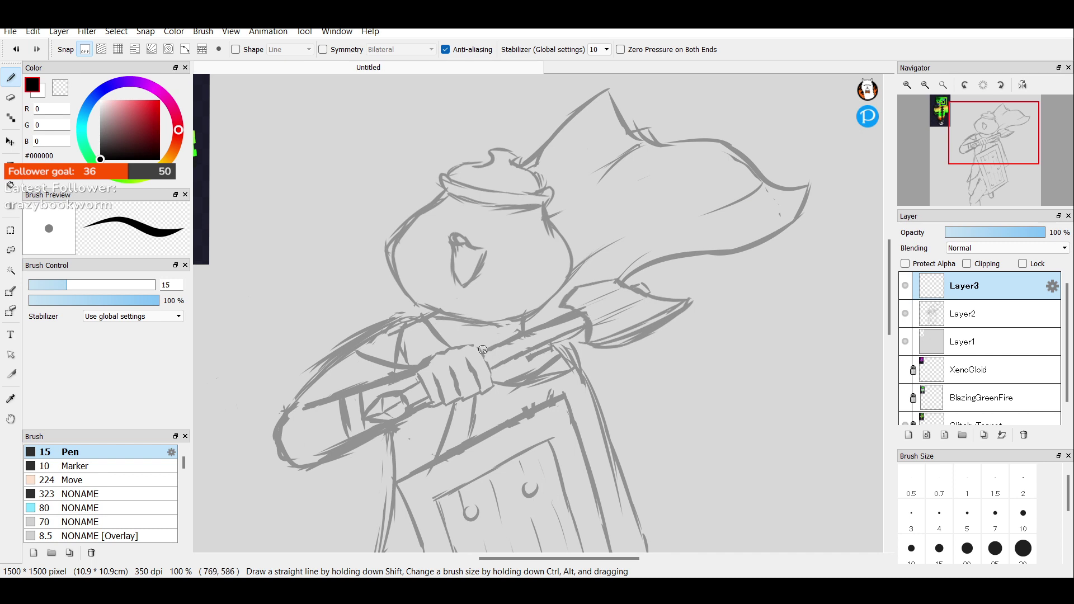
left_click_drag(481, 351, 575, 312)
left_click(585, 326, "shift")
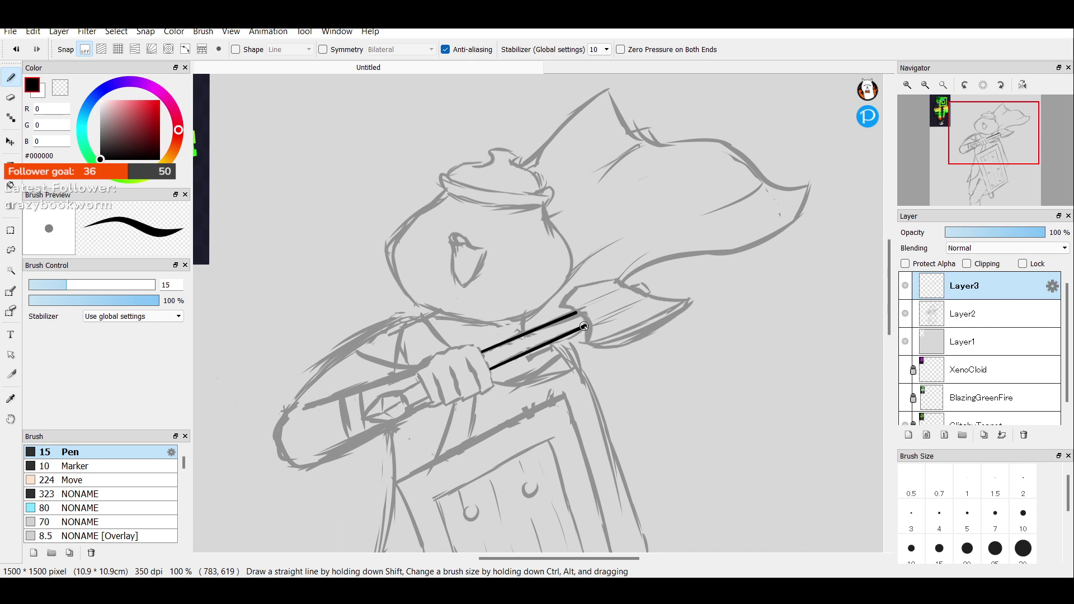
key("ctrl+z")
Ink the small bump behind the axe head, the head's back and inner edges, and the curved cutting edge.
left_click_drag(630, 286, 637, 283)
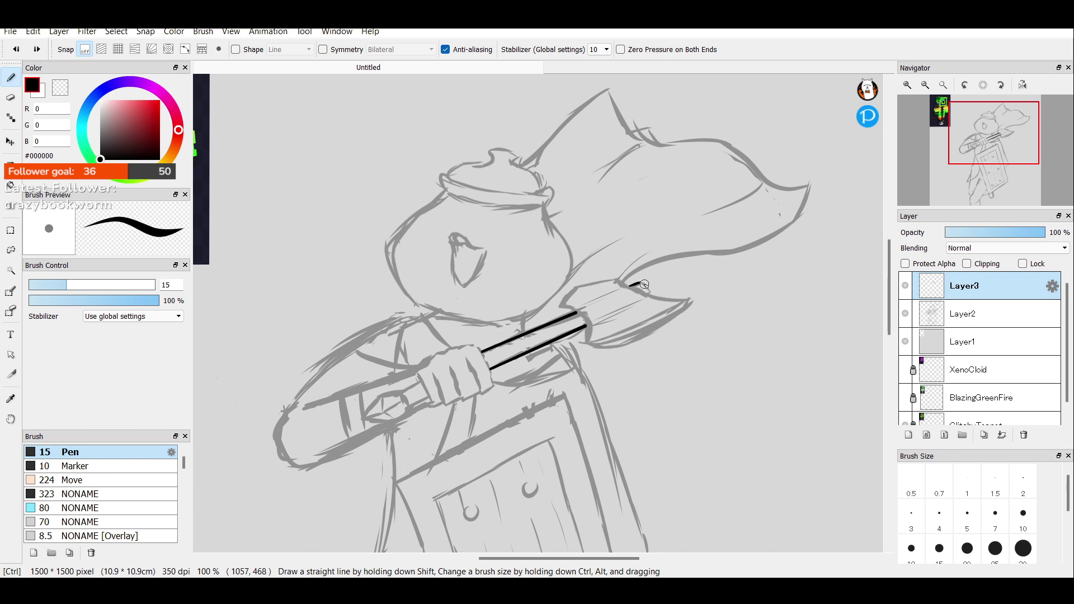
left_click_drag(641, 283, 649, 292)
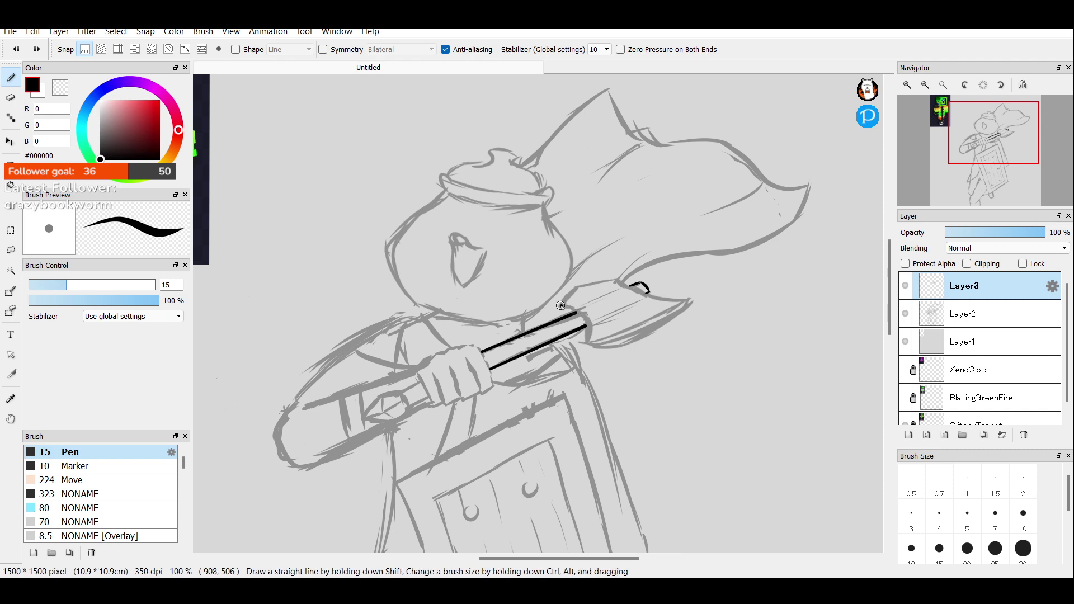
mouse_move(561, 306)
left_mouse_down()
mouse_move(574, 287)
mouse_move(616, 277)
left_mouse_up()
key("ctrl+z")
mouse_move(563, 306)
left_mouse_down()
mouse_move(585, 320)
mouse_move(583, 341)
left_mouse_up()
mouse_move(580, 341)
left_mouse_down()
mouse_move(653, 332)
mouse_move(632, 341)
mouse_move(692, 300)
left_mouse_up()
key("ctrl+z")
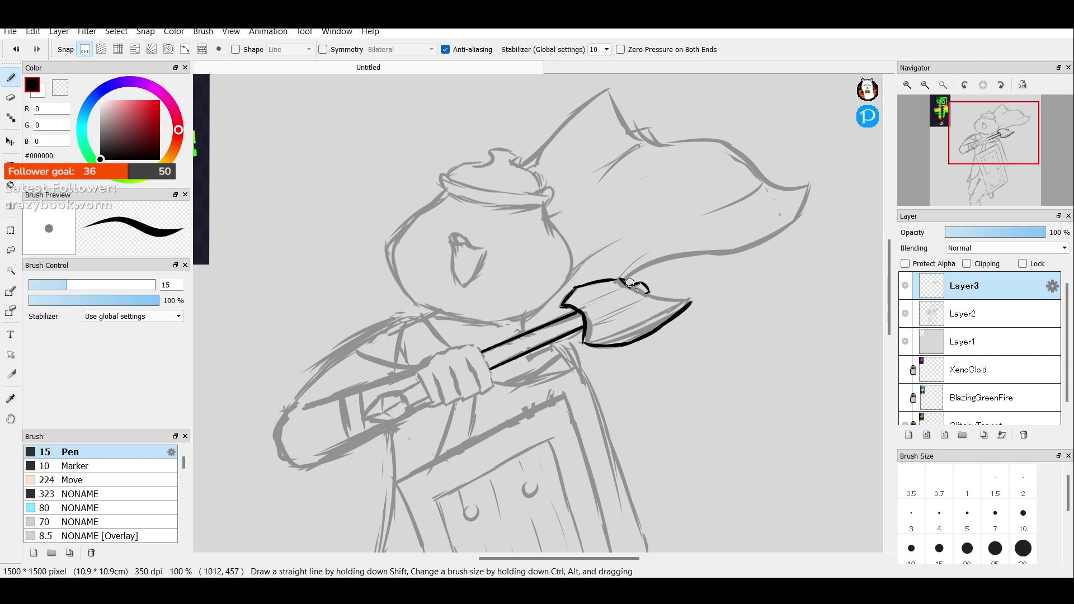
Ink the axe head's concave upper edge from the back corner to the blade tip, undoing and redrawing the stroke as needed.
left_click_drag(629, 283, 679, 303)
key("ctrl+z")
key("ctrl+z")
key("ctrl+z")
left_click_drag(619, 279, 678, 294)
key("ctrl+z")
left_click_drag(621, 276, 678, 295)
key("ctrl+z")
mouse_move(621, 275)
left_mouse_down()
mouse_move(650, 295)
mouse_move(681, 289)
mouse_move(617, 277)
mouse_move(640, 291)
mouse_move(676, 286)
mouse_move(616, 275)
mouse_move(685, 292)
left_mouse_up()
key("ctrl+z")
key("ctrl+z")
key("ctrl+z")
mouse_move(621, 277)
left_mouse_down()
mouse_move(637, 293)
mouse_move(673, 289)
mouse_move(679, 300)
mouse_move(664, 301)
mouse_move(693, 301)
left_mouse_up()
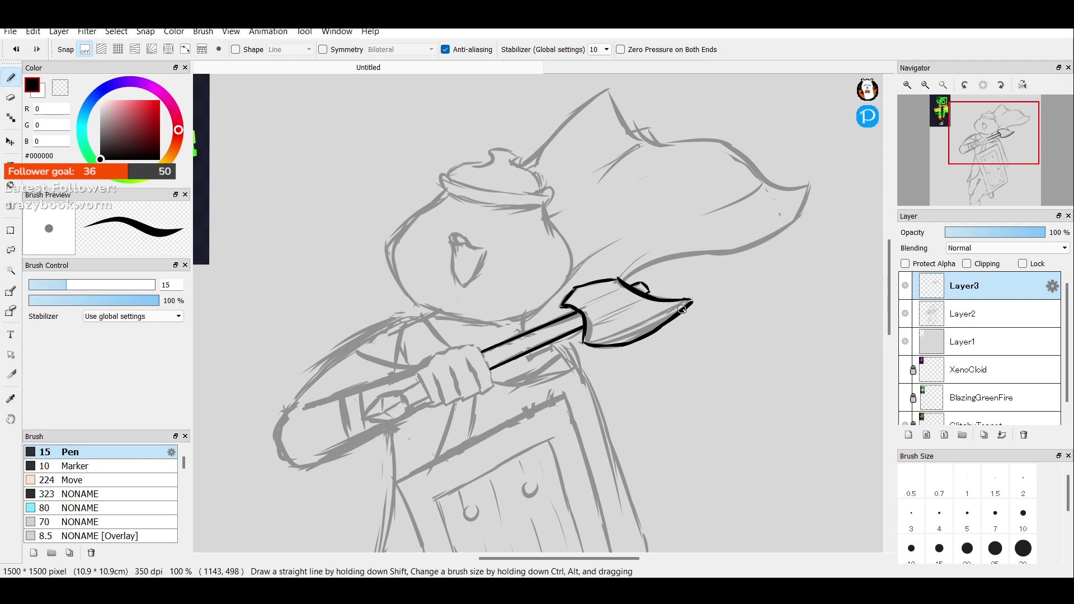
Try a bevel line inside the blade's cutting edge, comparing the line art with the sketch layer hidden and shown.
left_click(906, 314)
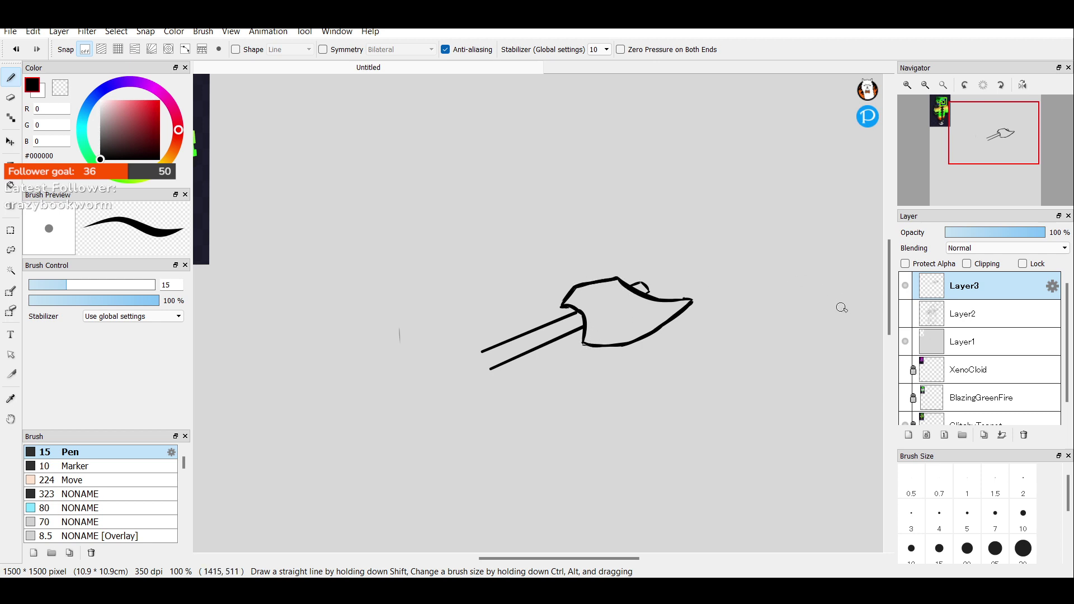
left_click(905, 313)
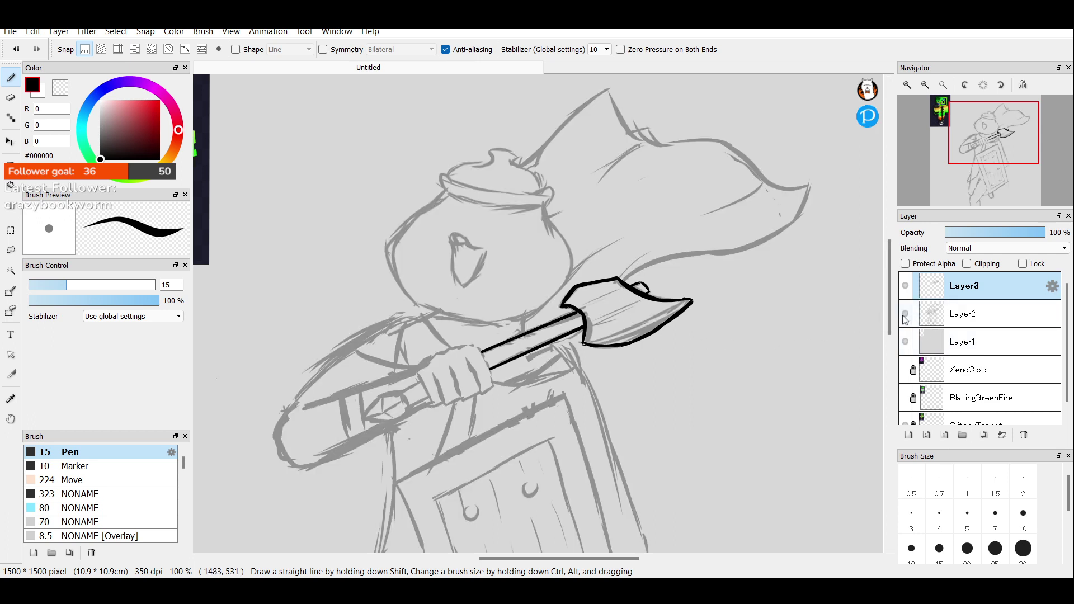
left_click(905, 314)
mouse_move(582, 342)
left_mouse_down()
mouse_move(685, 306)
mouse_move(648, 319)
mouse_move(672, 302)
mouse_move(637, 328)
mouse_move(672, 309)
left_mouse_up()
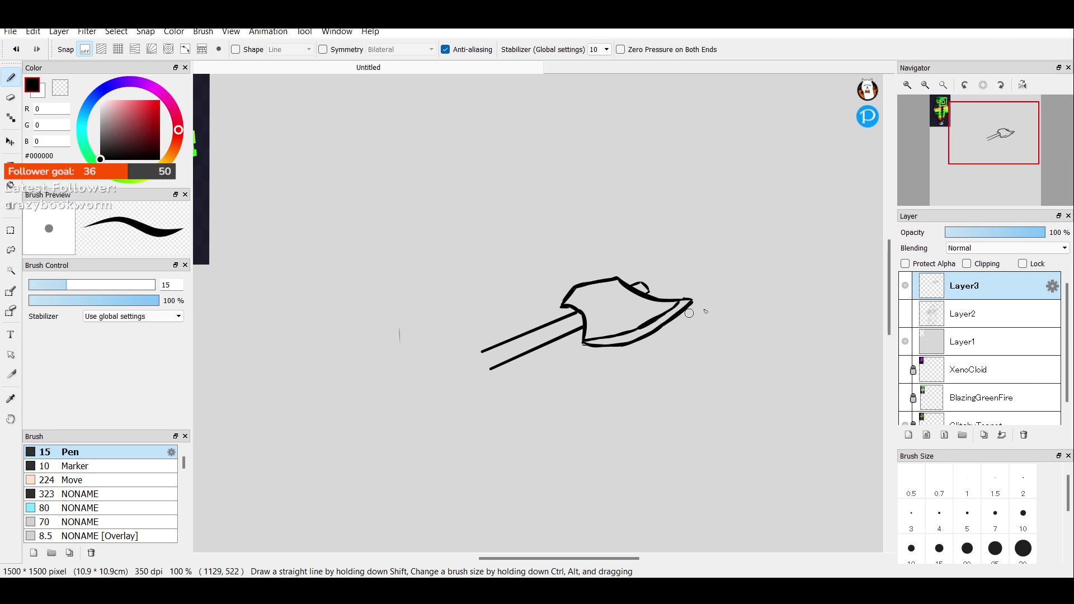
left_click(906, 312)
left_click(912, 311)
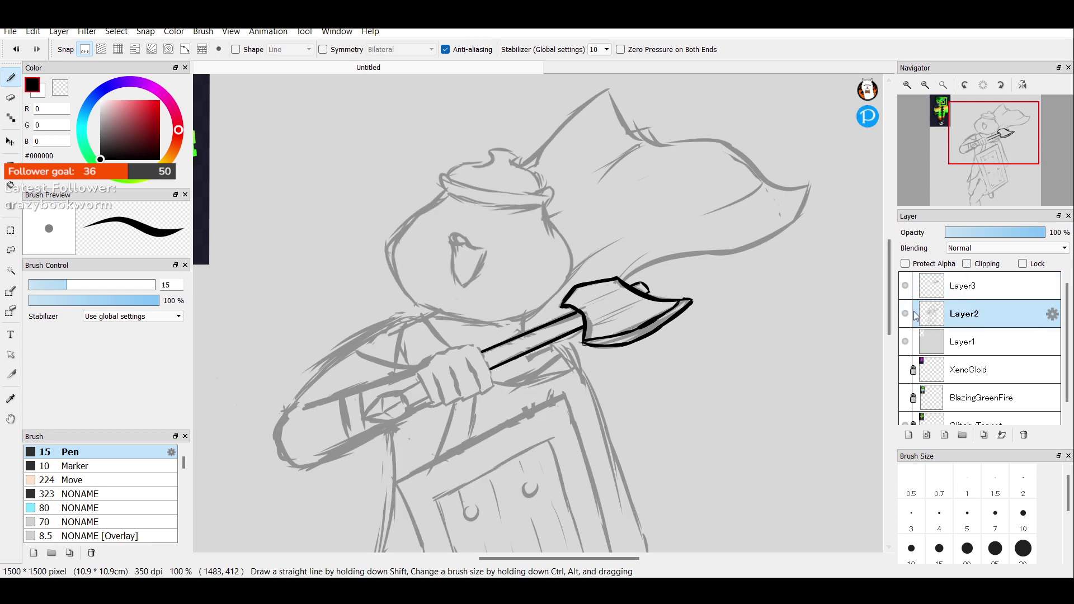
left_click(927, 293)
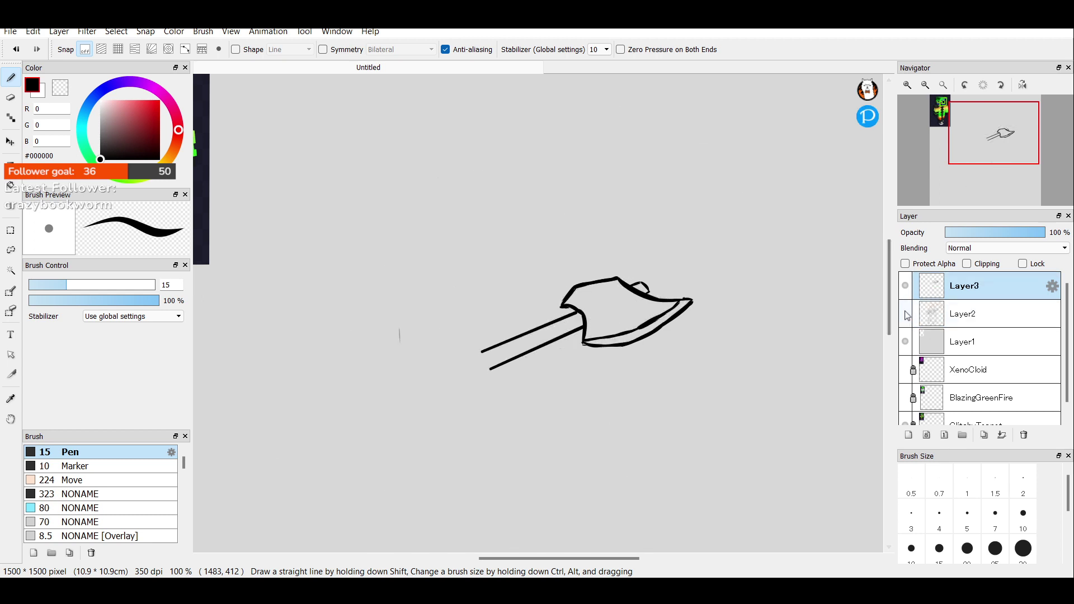
left_click(904, 312)
left_click(904, 313)
Undo the bevel line attempts along the blade's cutting edge.
key("ctrl+z")
key("ctrl+z")
key("ctrl+z")
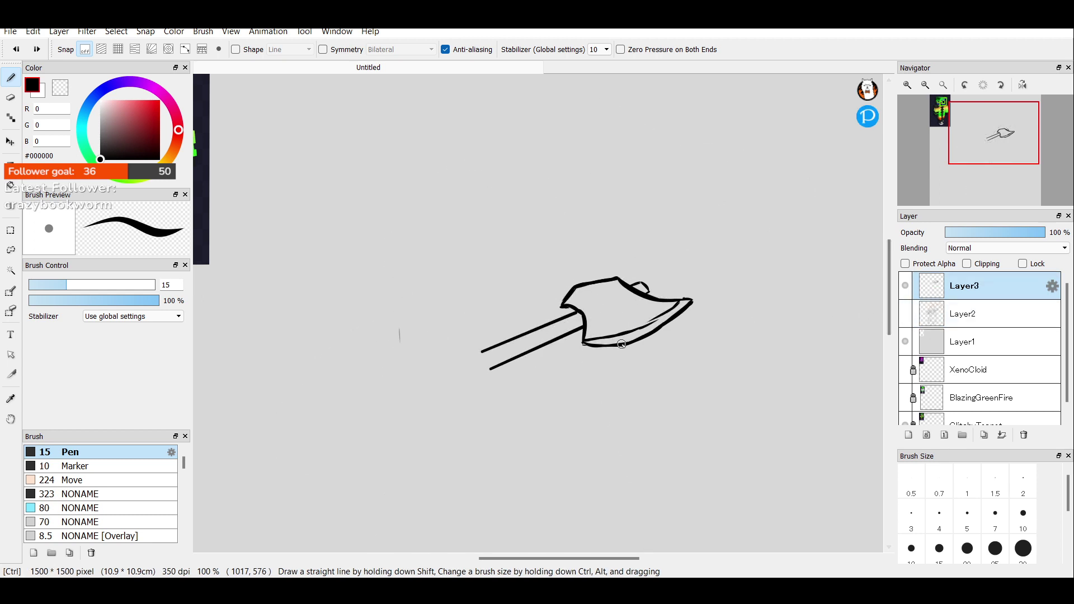
key("ctrl+z")
key("ctrl+z")
key("ctrl+z")
key("ctrl+z")
key("ctrl+z")
key("ctrl+z")
key("ctrl+z")
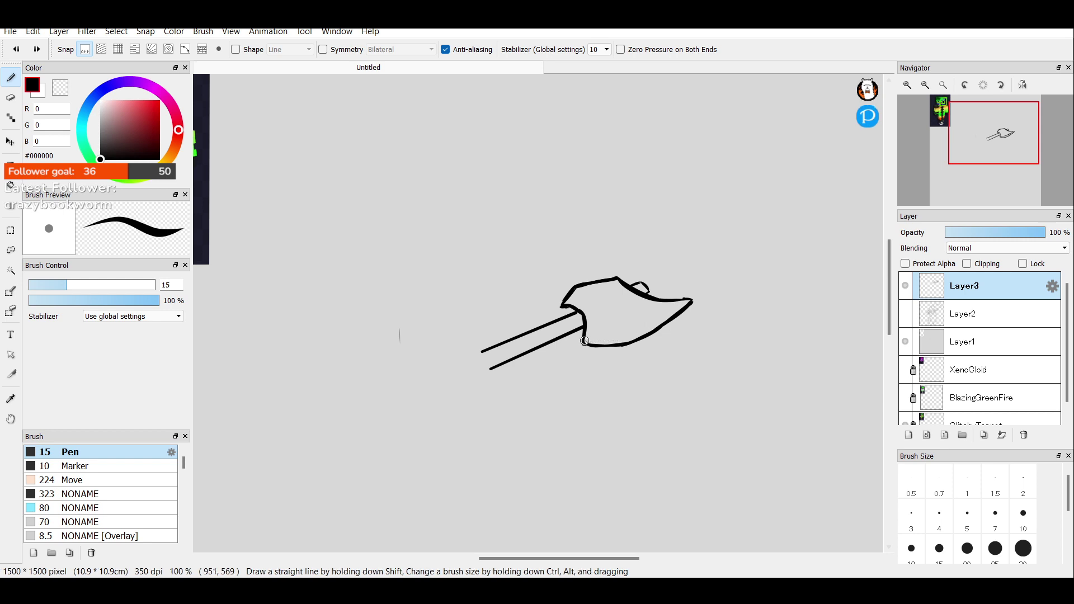
Ink a curved bevel line inside the blade's cutting edge up to the tip, and show the sketch layer again.
left_click_drag(584, 340, 649, 317)
left_click_drag(584, 339, 665, 311)
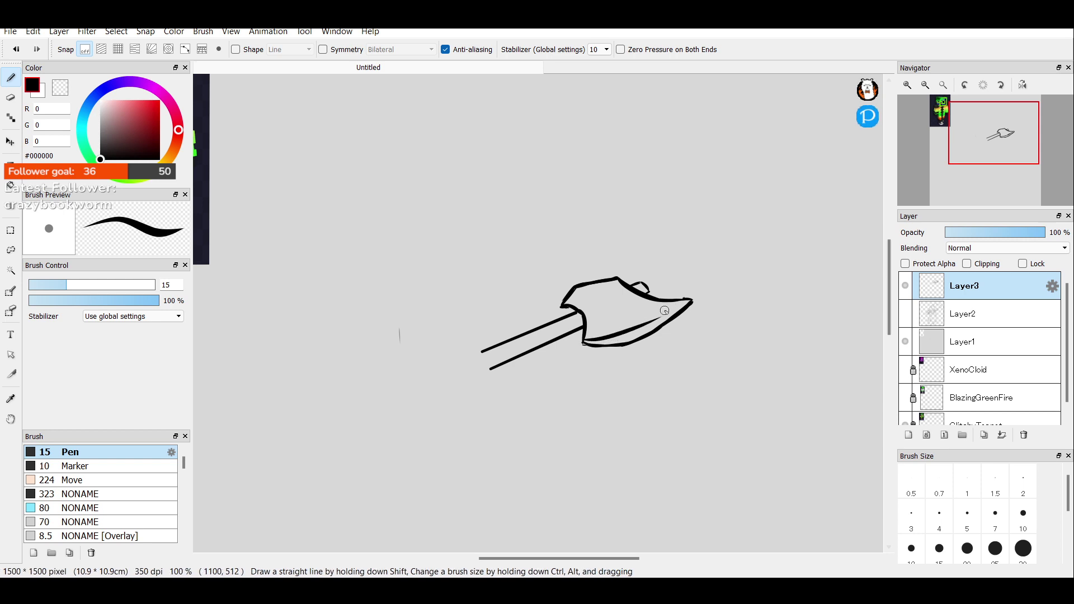
key("ctrl+z")
left_click_drag(584, 340, 678, 302)
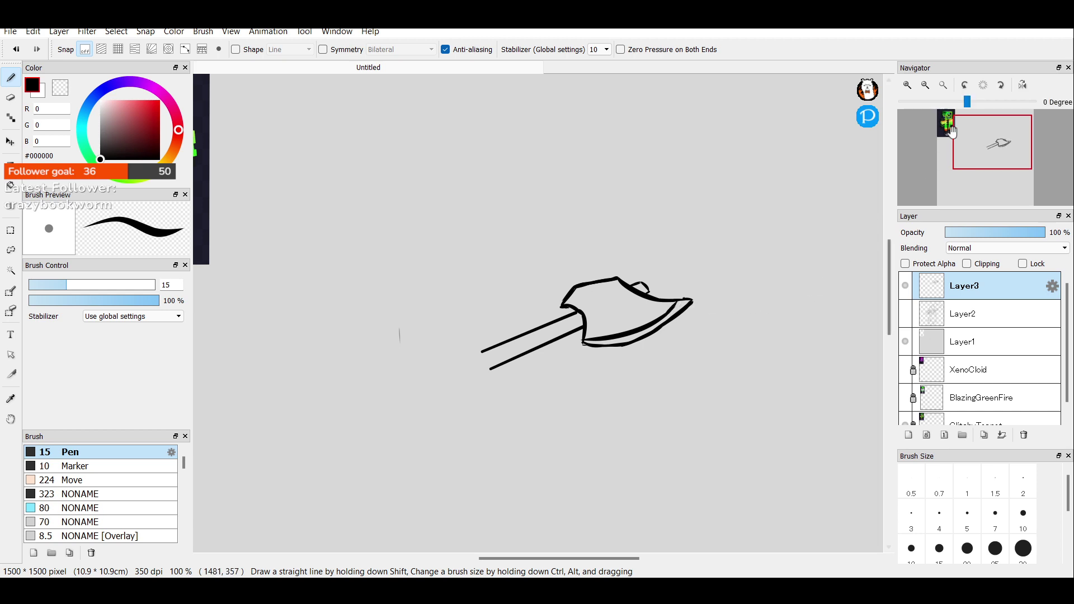
left_click(925, 85)
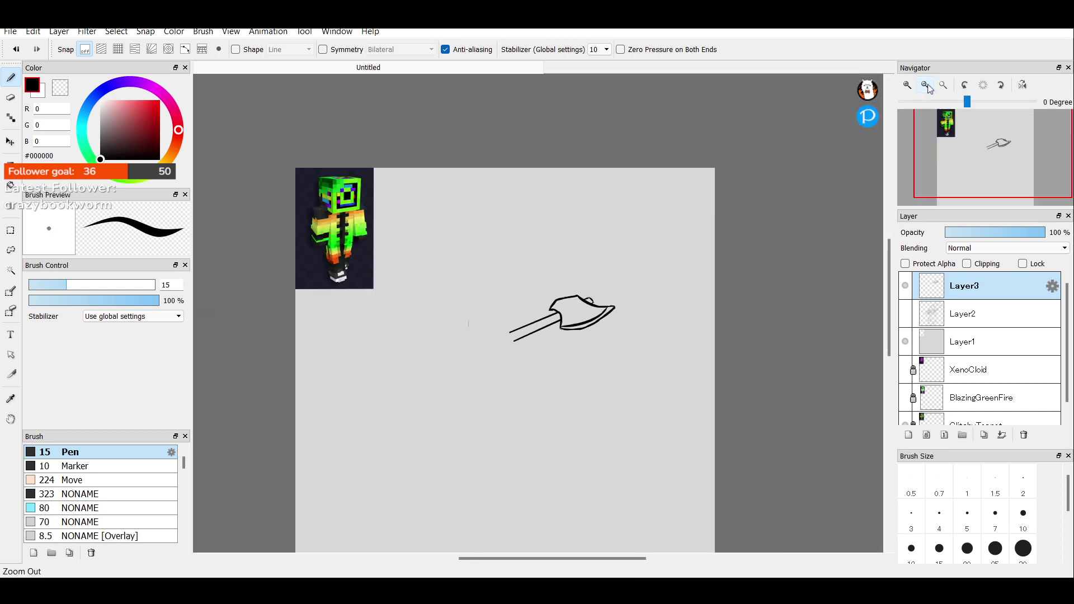
left_click(904, 314)
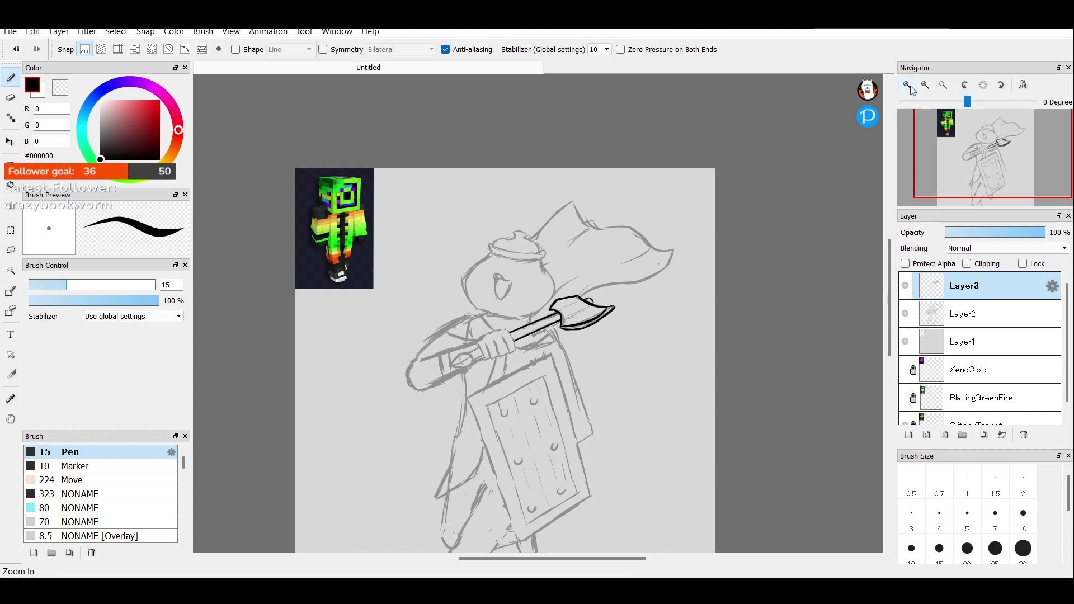
Ink the two short shaft edges on the other side of the hand, the pommel's joint line and its short centre ridge.
left_click(907, 85)
left_click(907, 85)
left_click_drag(992, 147, 980, 146)
mouse_move(490, 322)
left_mouse_down()
mouse_move(514, 309)
mouse_move(486, 295)
left_mouse_up()
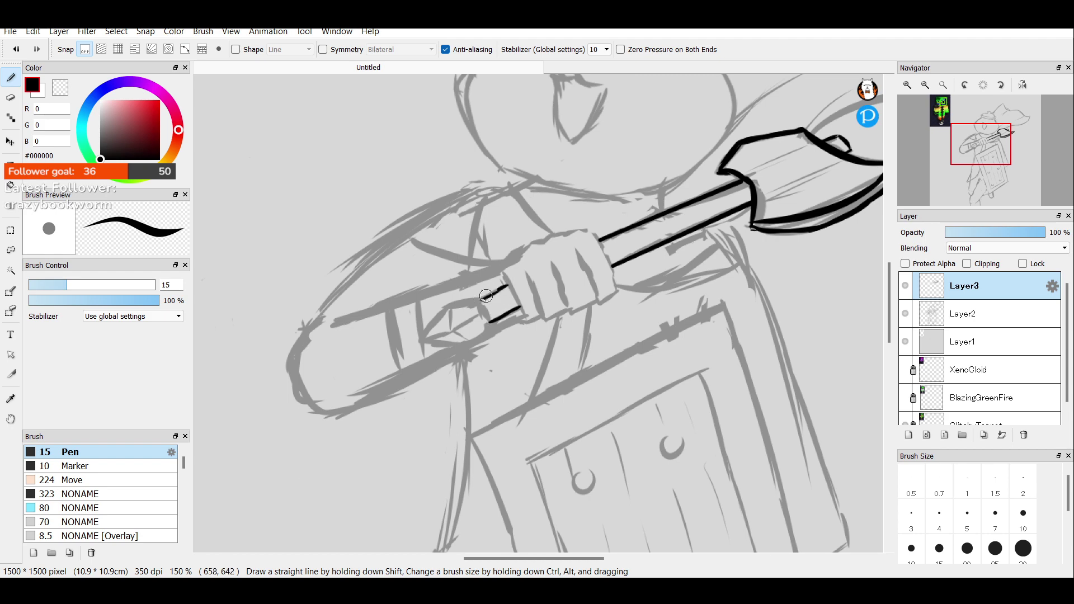
left_click_drag(453, 330, 476, 314)
left_click_drag(483, 302, 497, 318)
left_click(906, 314)
left_click(906, 314)
Ink the pommel's pointed outline, replacing the lower edge with a straight line, and check it with the sketch layer hidden.
left_click_drag(446, 304, 481, 299)
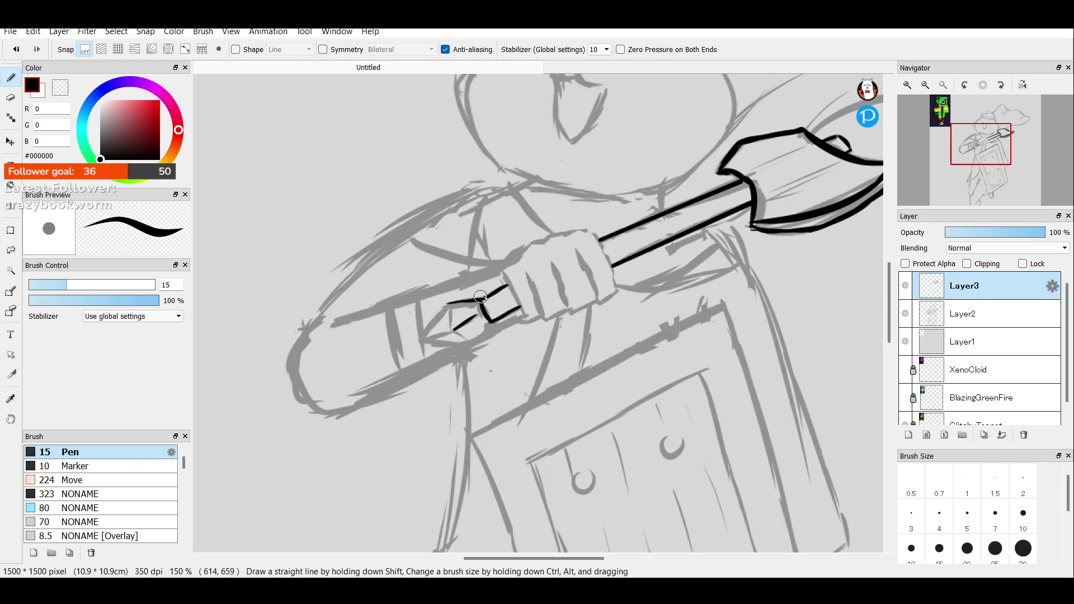
mouse_move(471, 347)
left_mouse_down()
mouse_move(474, 339)
mouse_move(449, 301)
mouse_move(417, 340)
mouse_move(449, 343)
mouse_move(417, 338)
mouse_move(462, 341)
left_mouse_up()
key("ctrl+z")
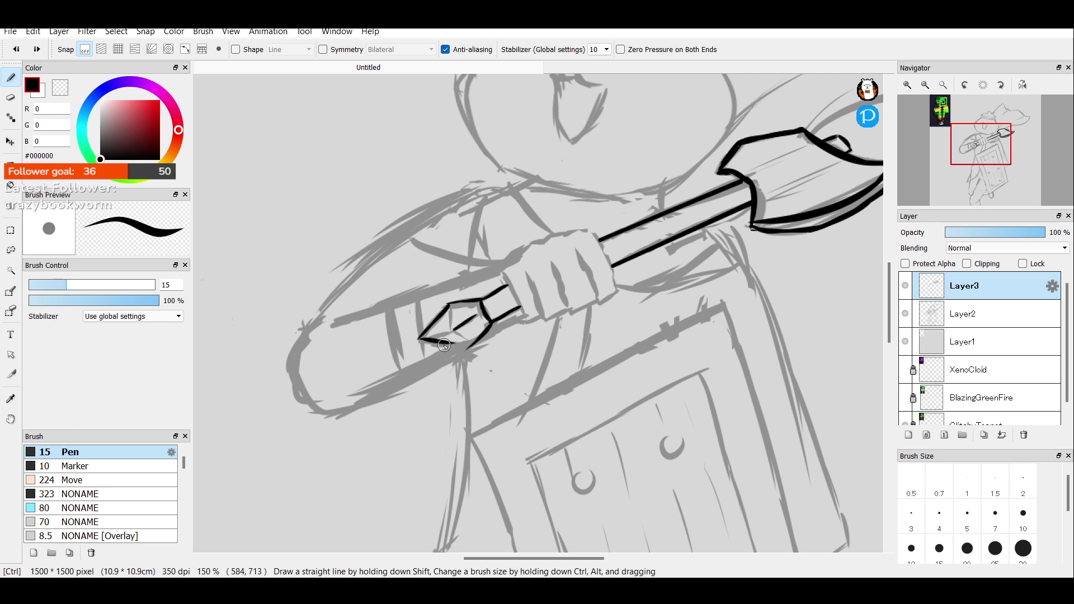
key("ctrl+z")
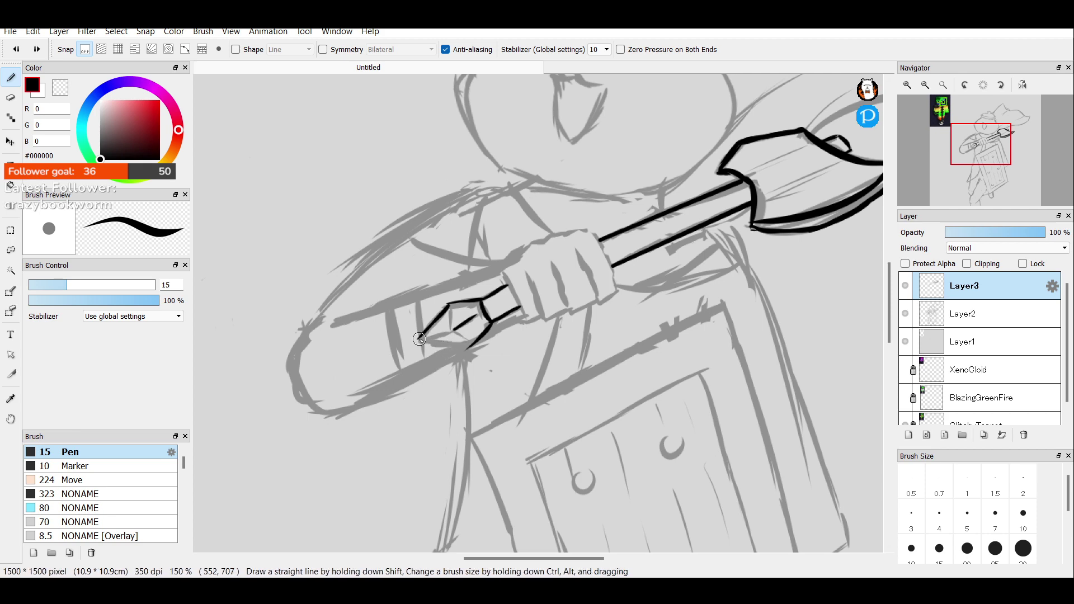
left_click(464, 349, "shift")
left_click(906, 315)
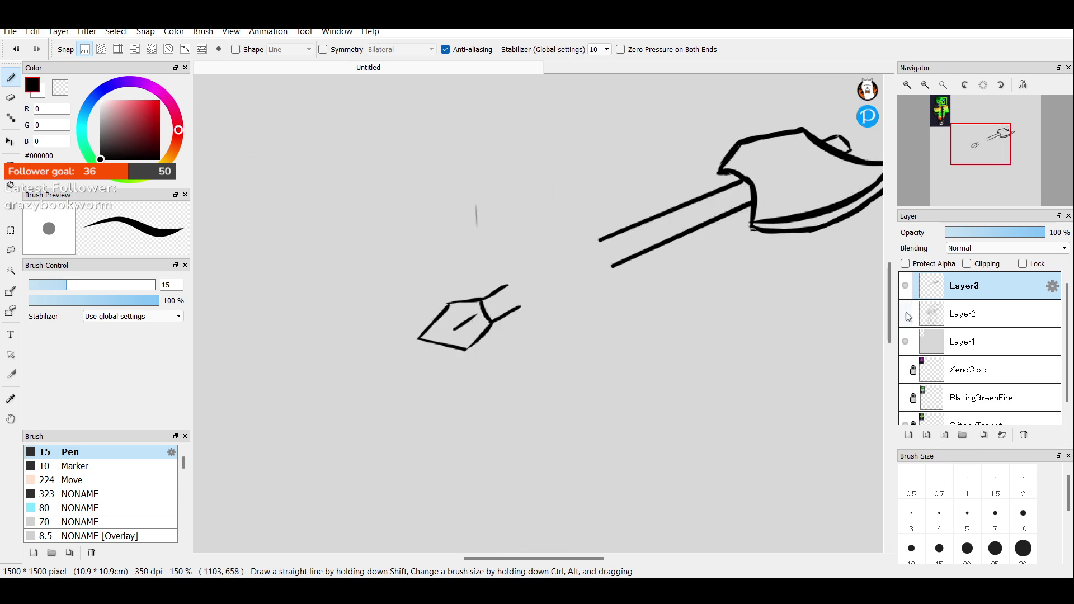
left_click(906, 315)
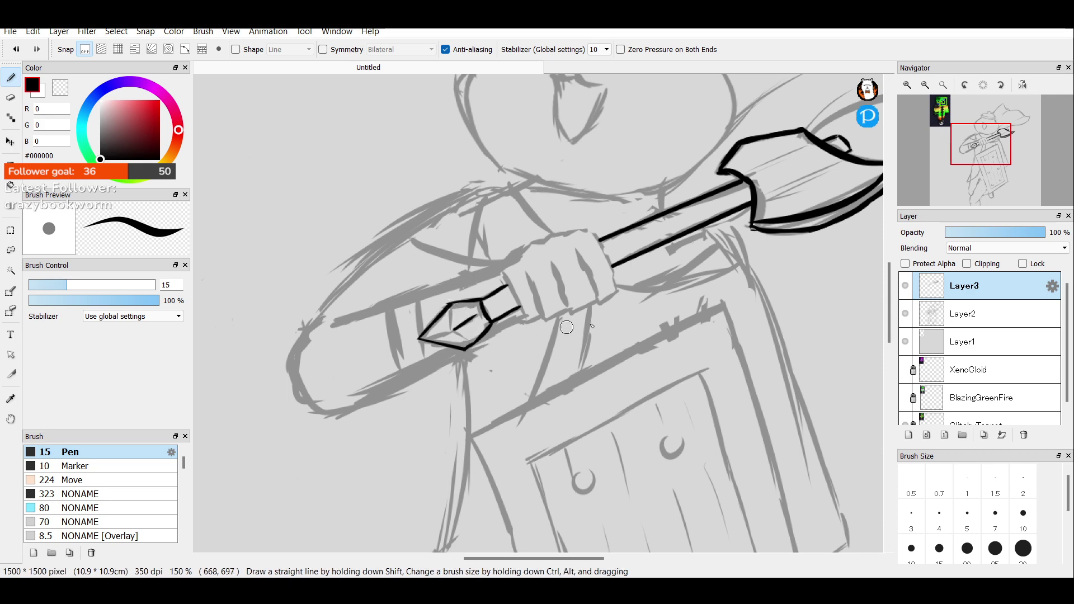
left_click(906, 315)
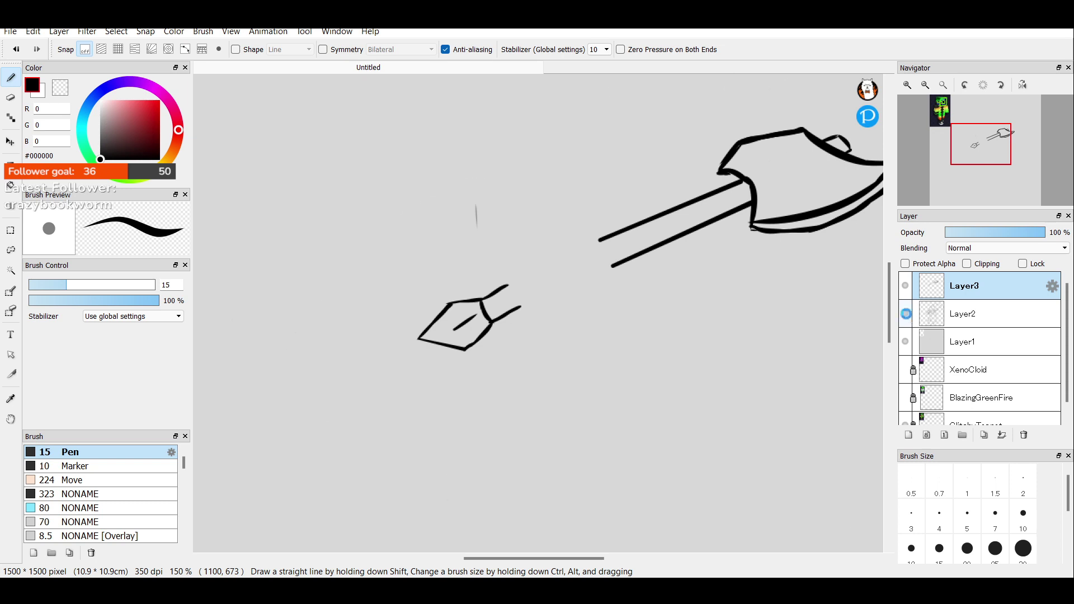
left_click(906, 314)
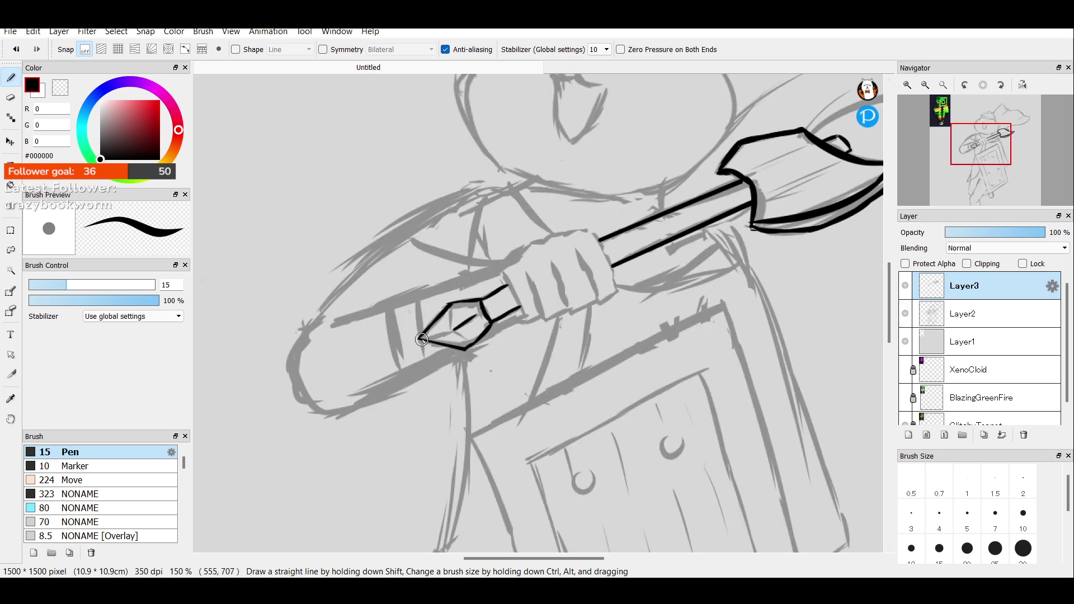
Ink facet lines inside the pommel from its tip and upper corner to the centre ridge, checking them without the sketch.
left_click_drag(421, 338, 454, 333)
left_click(905, 314)
left_click(905, 314)
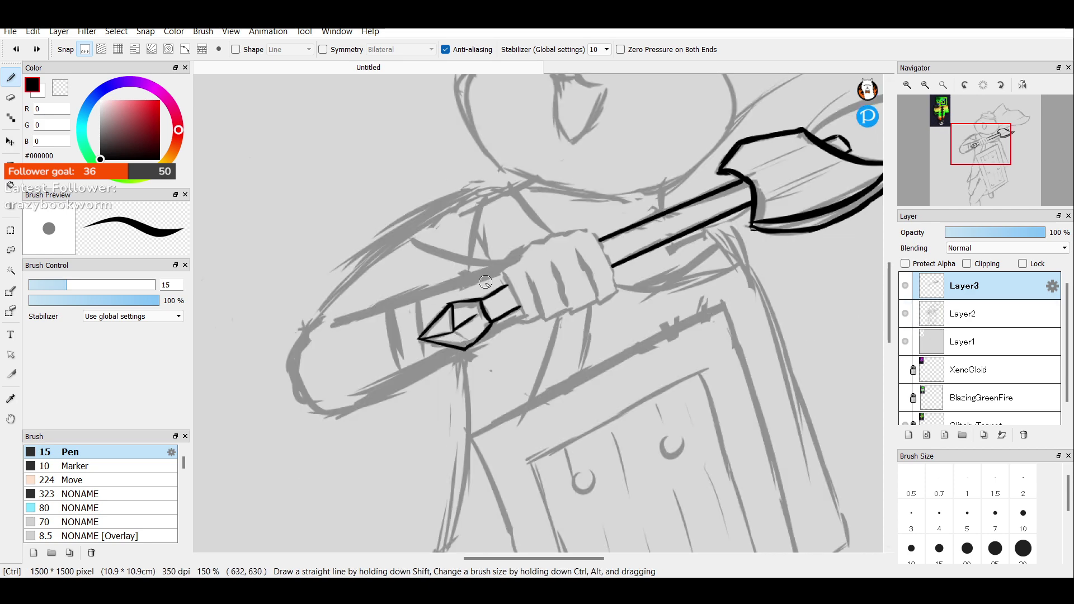
Undo the pommel's inked facet lines and its pointed outline.
key("ctrl+z")
key("ctrl+z")
key("ctrl+z")
key("ctrl+z")
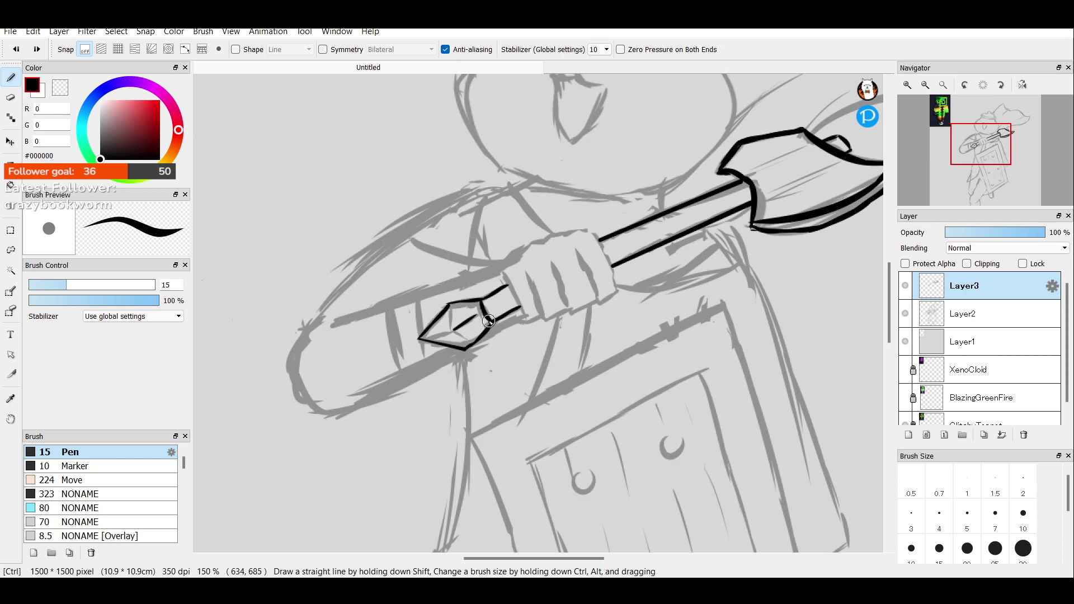
key("ctrl+z")
key("ctrl+z")
key("ctrl+z")
key("ctrl+z")
key("ctrl+z")
key("ctrl+z")
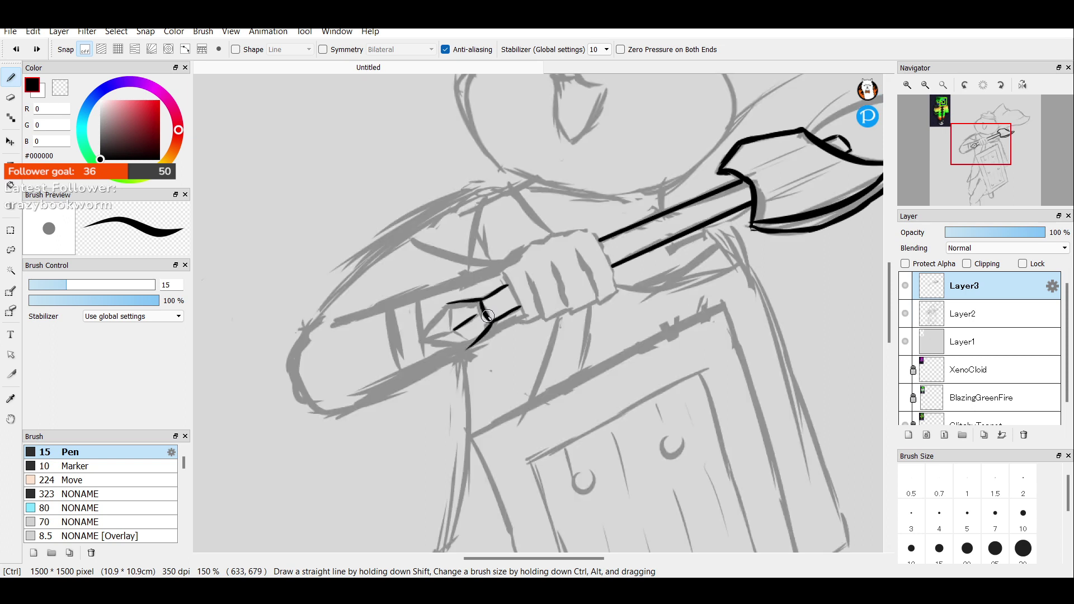
key("ctrl+z")
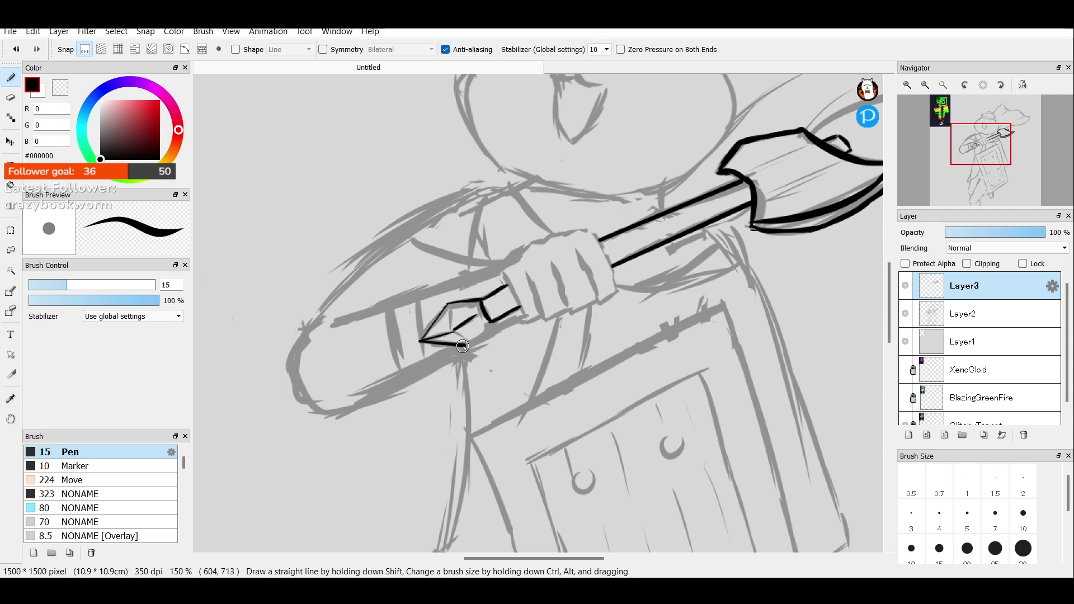
Re-ink the pommel's pointed outline and inner facet lines, and check them with the sketch layer hidden.
mouse_move(489, 322)
left_mouse_down()
mouse_move(465, 345)
mouse_move(455, 327)
left_mouse_up()
key("ctrl+z")
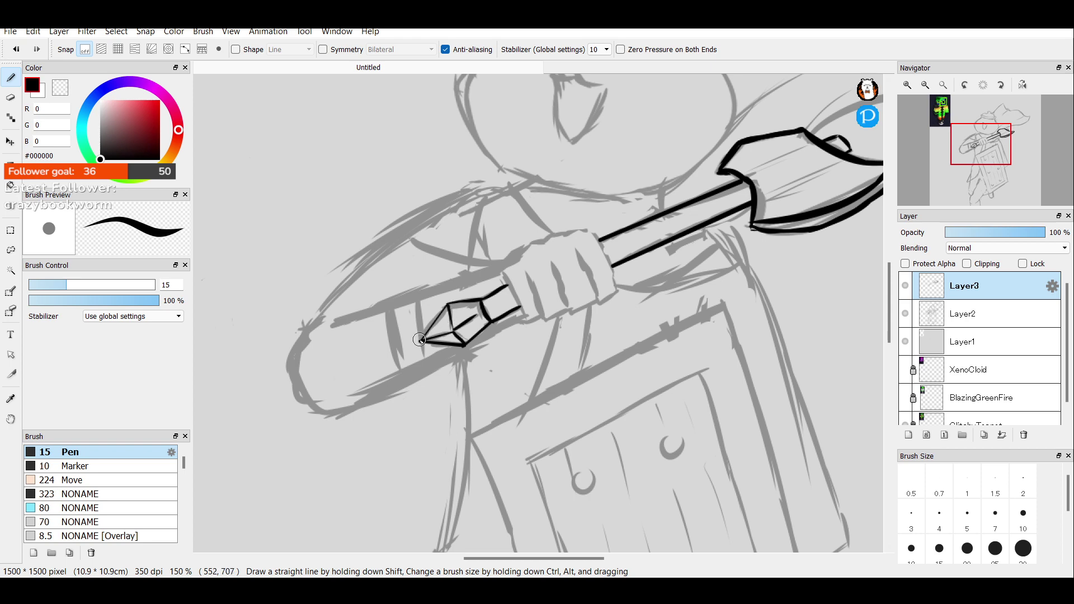
mouse_move(420, 340)
left_mouse_down()
mouse_move(452, 305)
mouse_move(421, 340)
left_mouse_up()
key("ctrl+z")
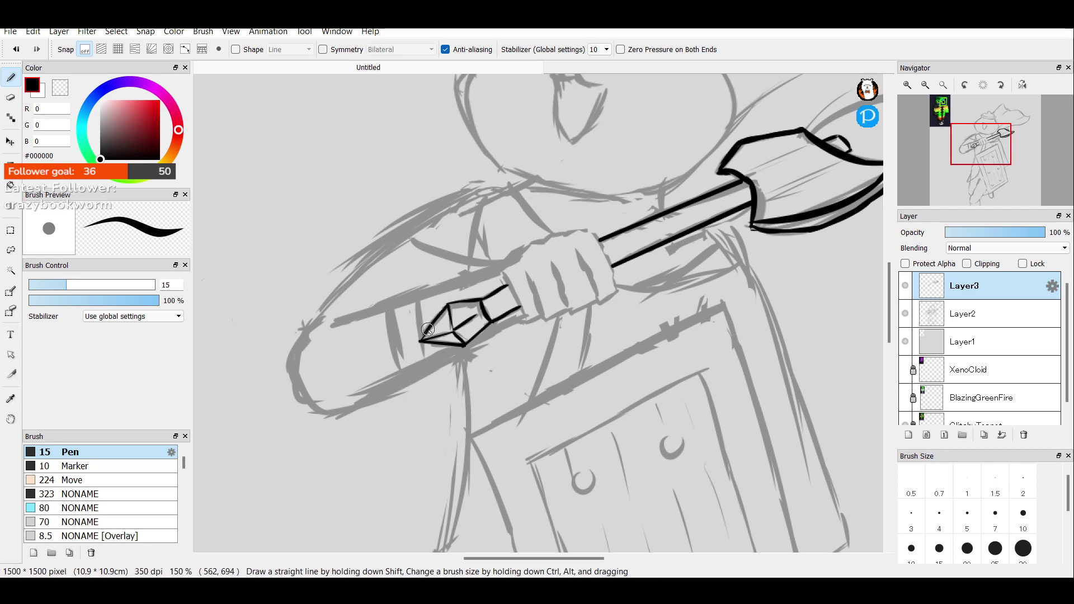
left_click(905, 313)
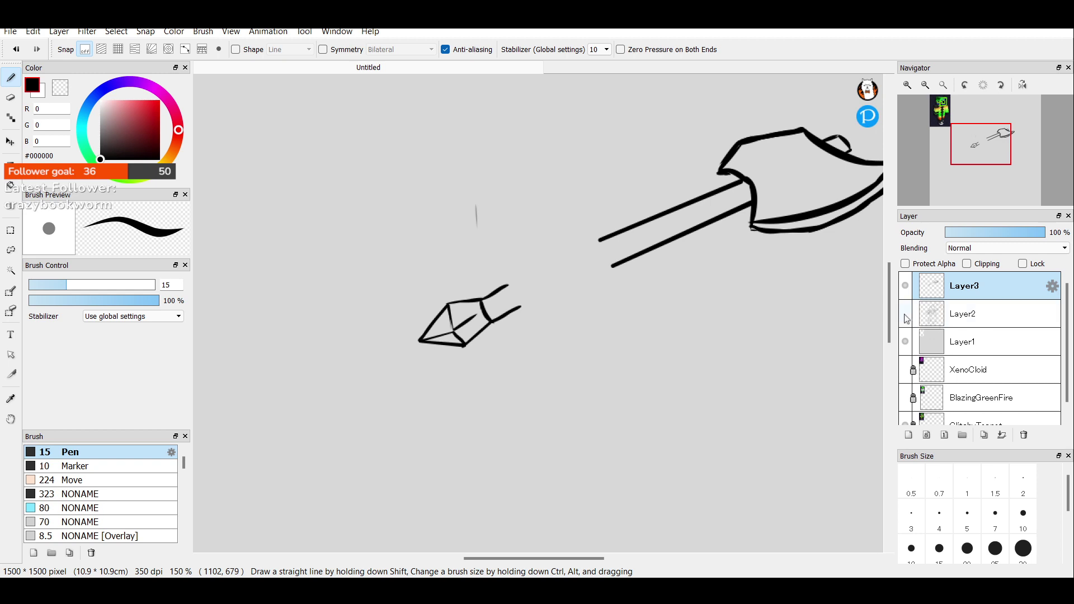
left_click(905, 314)
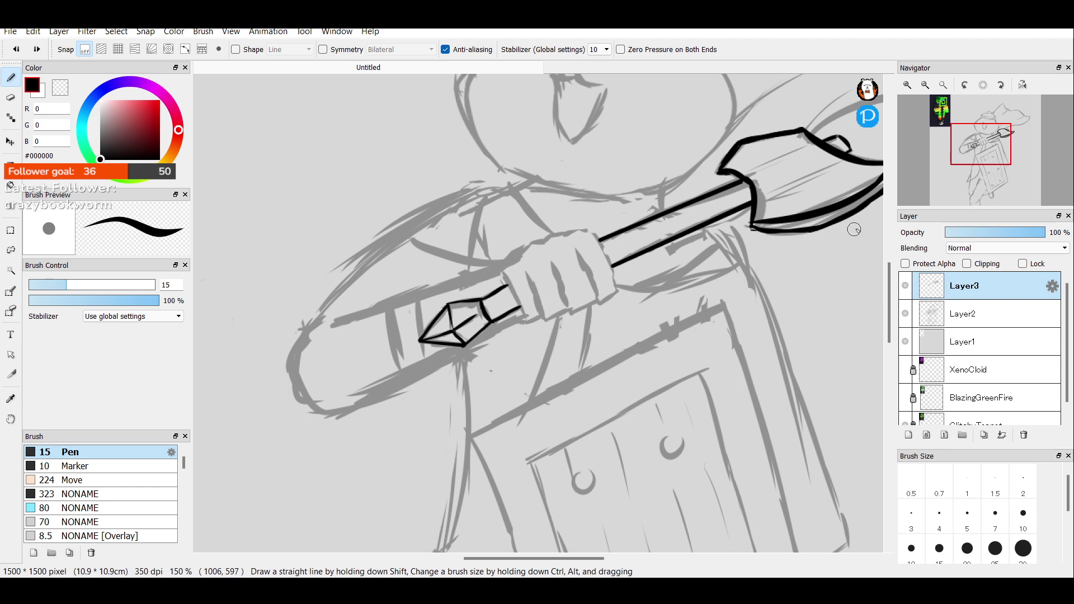
left_click(925, 85)
left_click(925, 85)
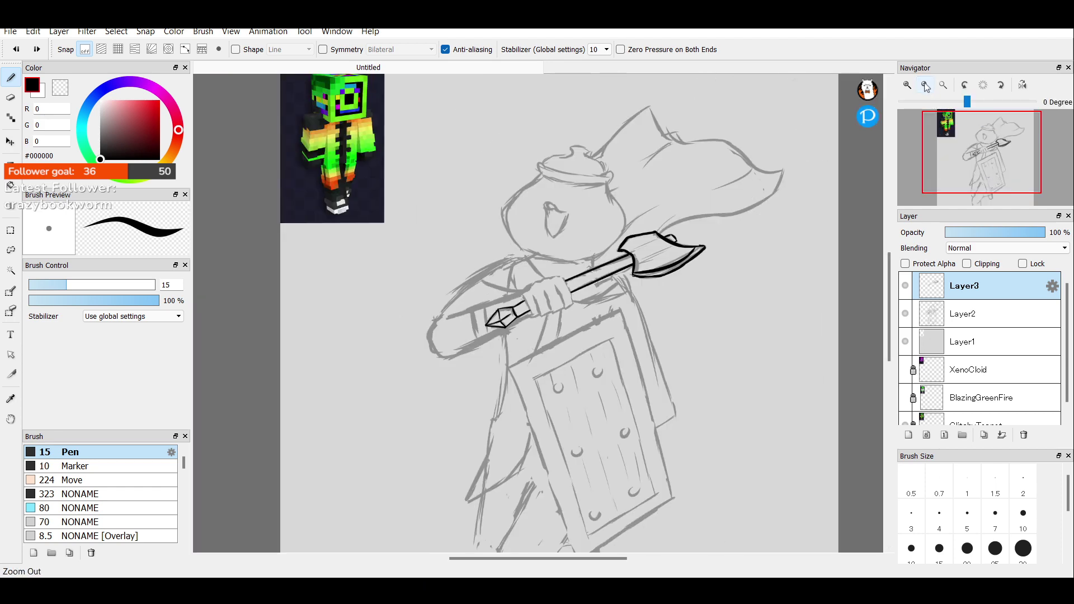
left_click(906, 313)
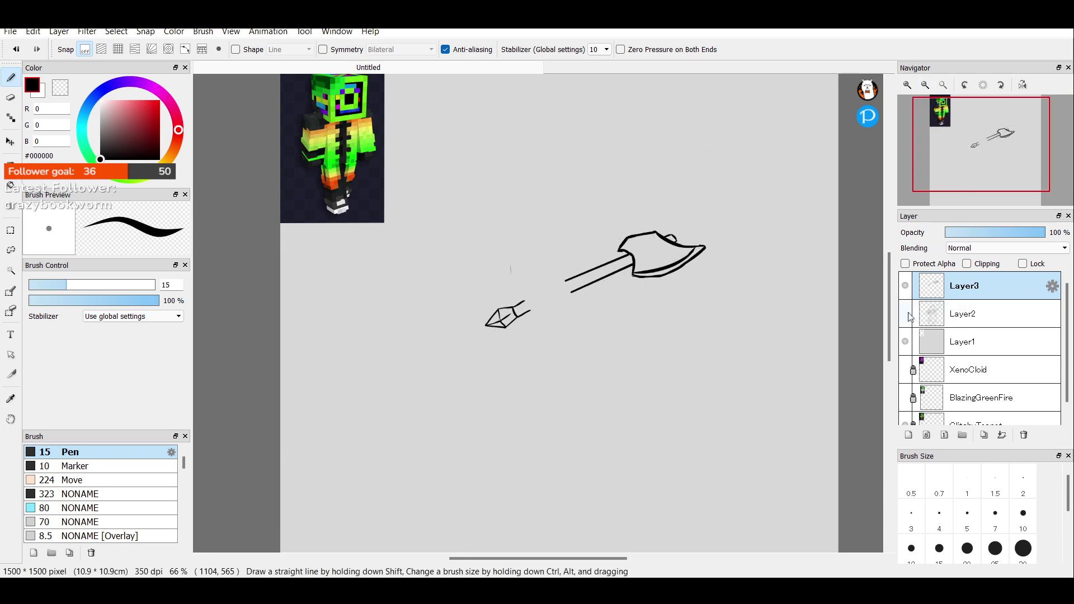
left_click(906, 314)
Ink the hand's two side edges where the shaft enters the fist, one facing the pommel and one facing the axe head.
left_click(907, 85)
left_click(907, 85)
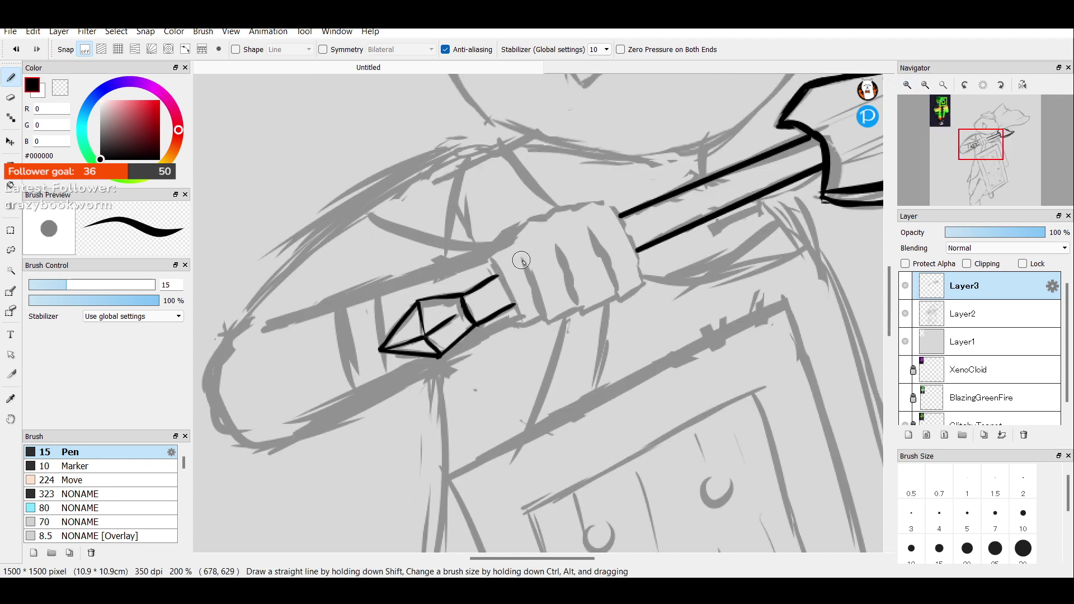
left_click_drag(488, 252, 509, 301)
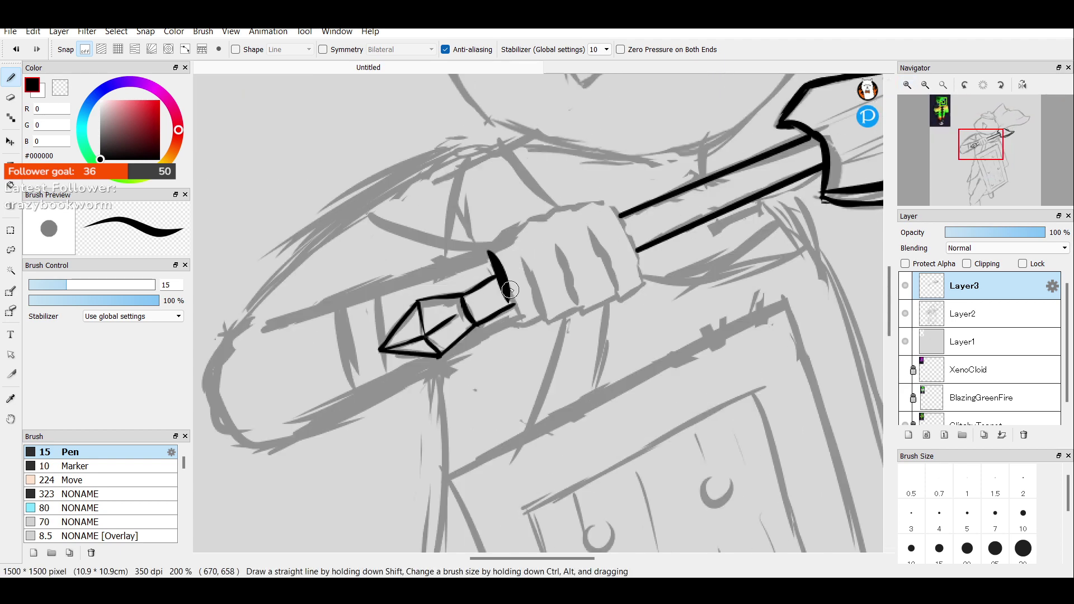
left_click_drag(487, 250, 513, 305)
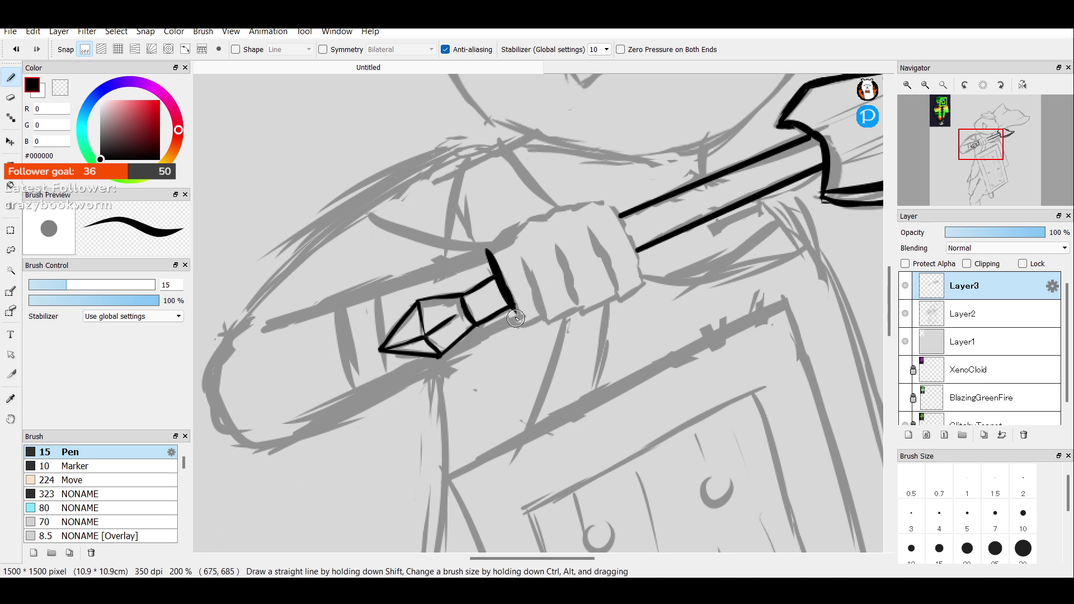
left_click_drag(500, 264, 514, 317)
left_click_drag(609, 203, 630, 241)
key("ctrl+z")
mouse_move(609, 203)
left_mouse_down()
mouse_move(642, 257)
mouse_move(626, 226)
mouse_move(641, 286)
left_mouse_up()
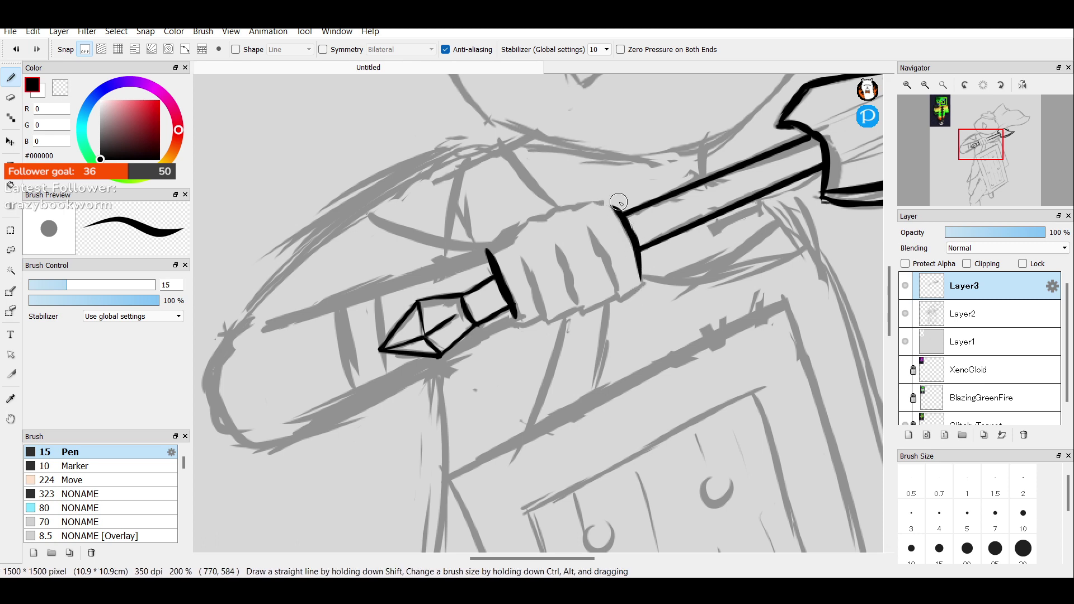
left_click_drag(604, 200, 622, 221)
Ink the rounded tip of the finger nearest the pommel and the line separating it from the second finger.
left_click_drag(517, 325, 538, 319)
key("ctrl+z")
left_click_drag(523, 259, 547, 316)
key("ctrl+z")
left_click_drag(520, 259, 533, 313)
key("ctrl+z")
left_click_drag(525, 258, 546, 324)
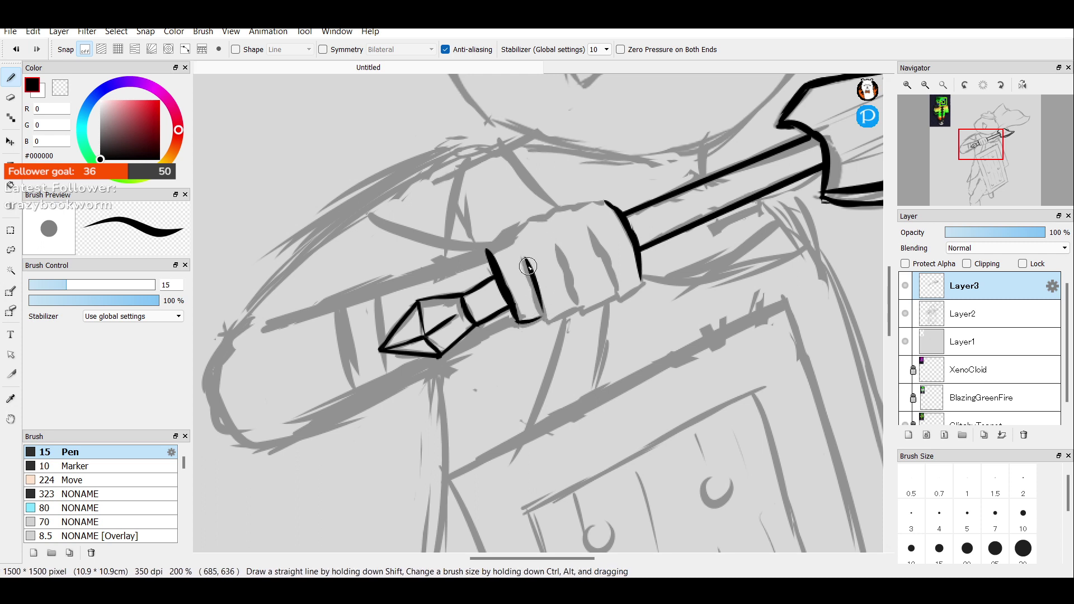
left_click_drag(528, 266, 557, 331)
Ink the second finger's rounded tip and the line separating it from the third finger.
left_click_drag(573, 306, 542, 318)
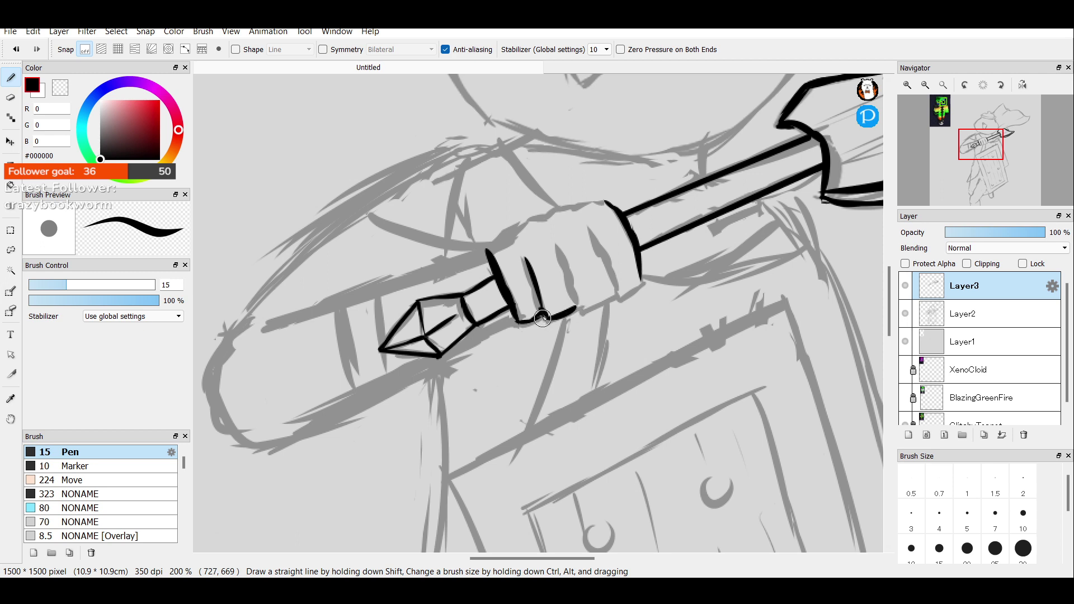
key("ctrl+z")
left_click_drag(553, 244, 576, 298)
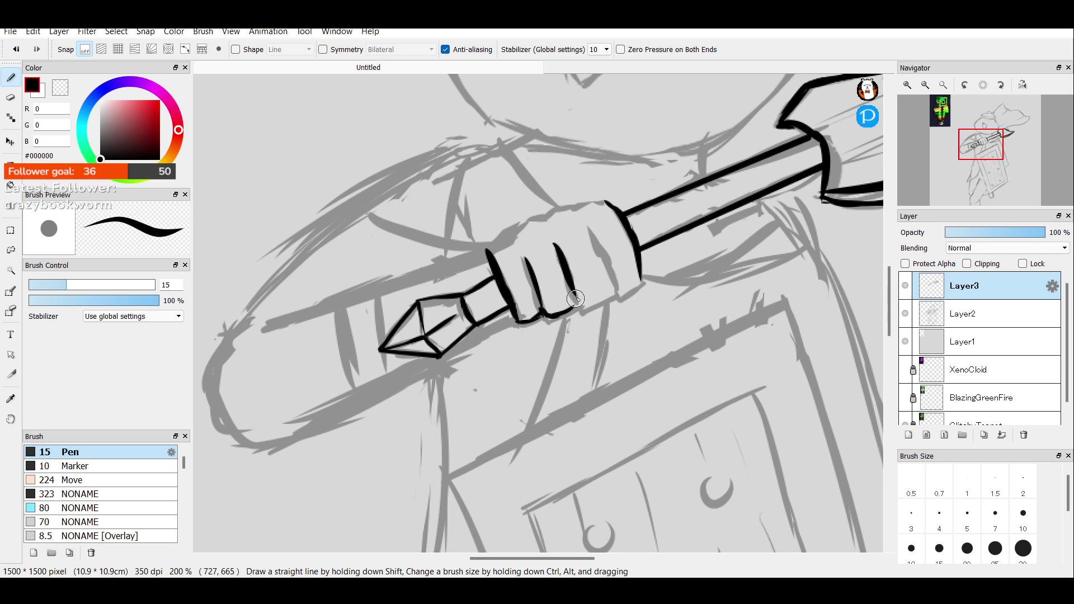
key("ctrl")
key("ctrl+z")
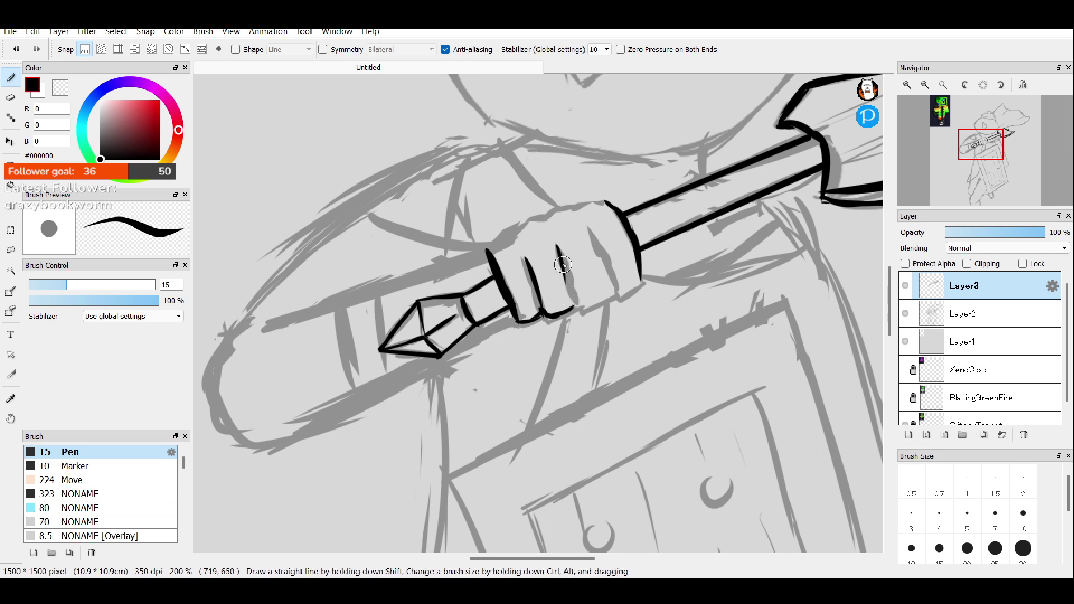
mouse_move(555, 244)
left_mouse_down()
mouse_move(570, 305)
mouse_move(567, 288)
left_mouse_up()
Ink the third and fourth fingertips and the line between those fingers, checking the result with the sketch layer hidden.
left_click_drag(572, 307, 614, 291)
key("ctrl+z")
left_click_drag(589, 233, 602, 269)
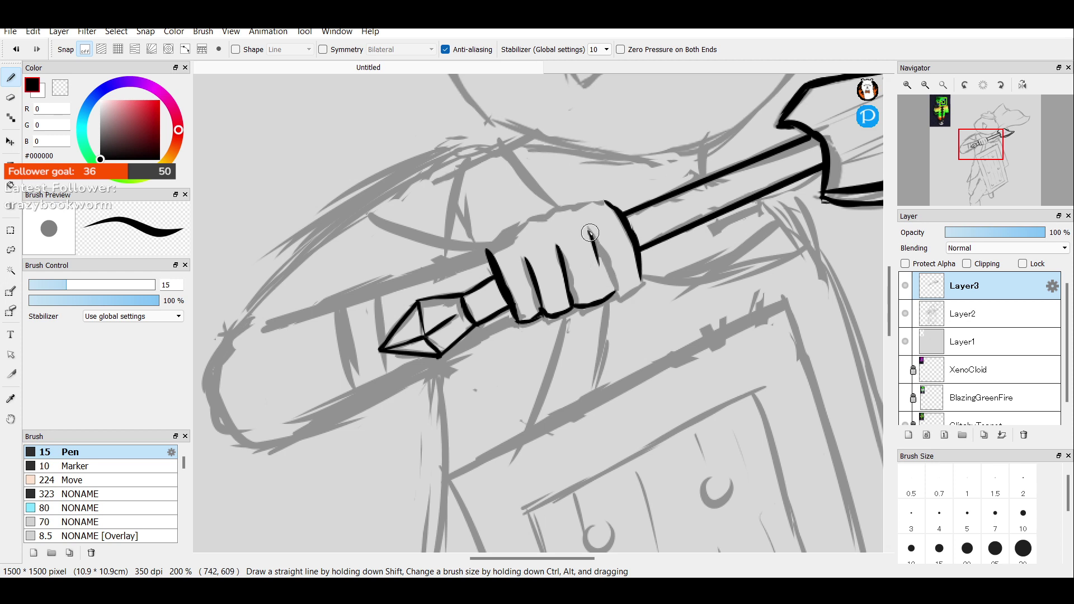
key("ctrl+z")
left_click_drag(589, 230, 612, 297)
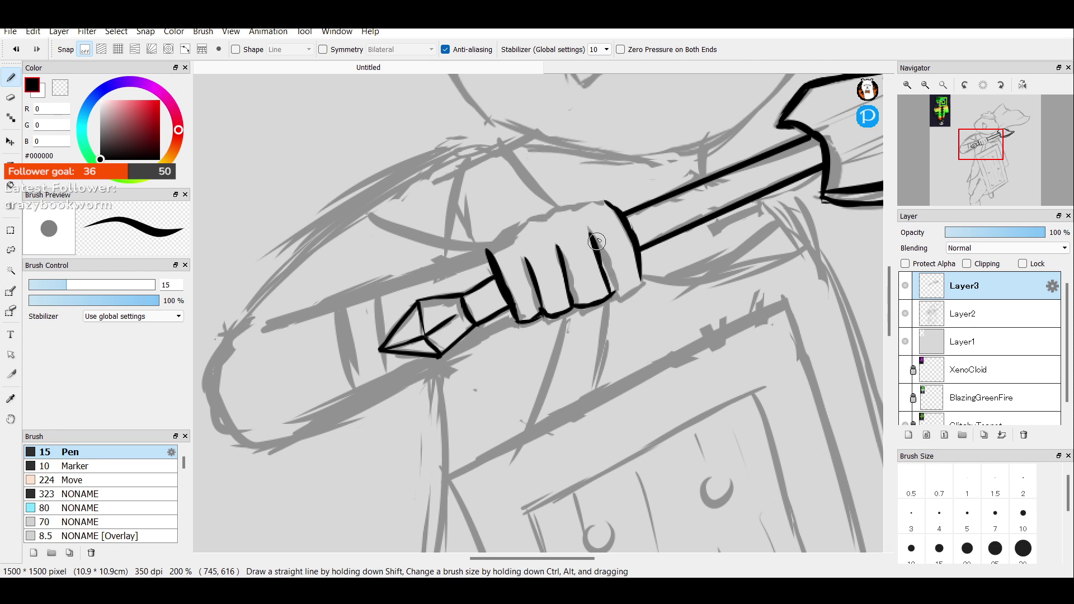
mouse_move(596, 243)
left_mouse_down()
mouse_move(631, 297)
mouse_move(612, 290)
mouse_move(628, 282)
mouse_move(610, 291)
mouse_move(639, 276)
left_mouse_up()
key("ctrl+z")
left_click(906, 314)
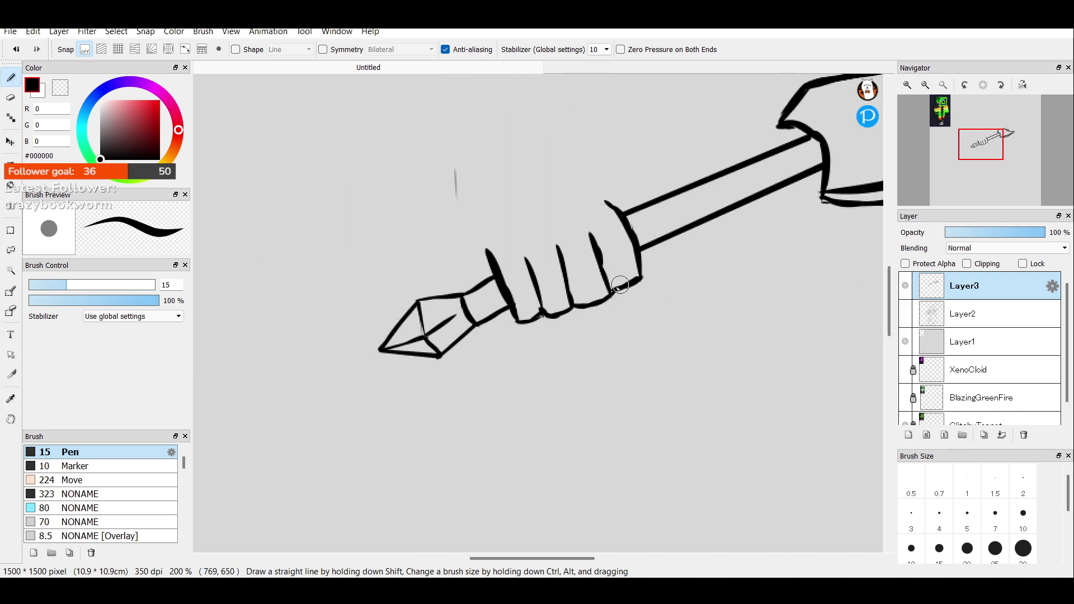
left_click(904, 315)
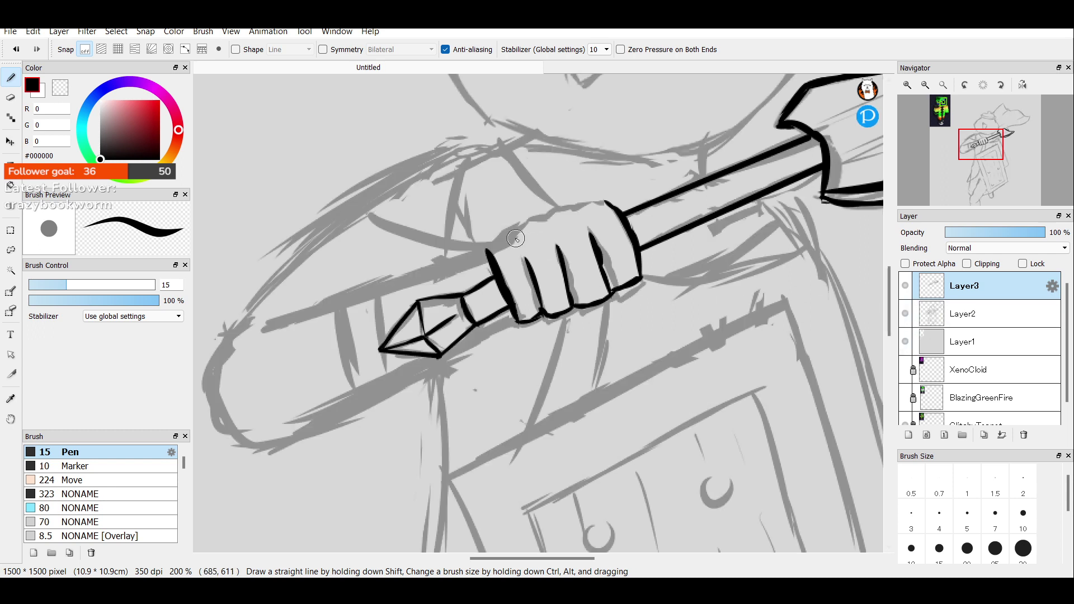
Ink the bumpy knuckle outline along the upper side of the fist, checking it without the sketch layer.
mouse_move(491, 246)
left_mouse_down()
mouse_move(583, 201)
mouse_move(632, 222)
left_mouse_up()
key("ctrl+z")
key("ctrl+z")
key("ctrl+z")
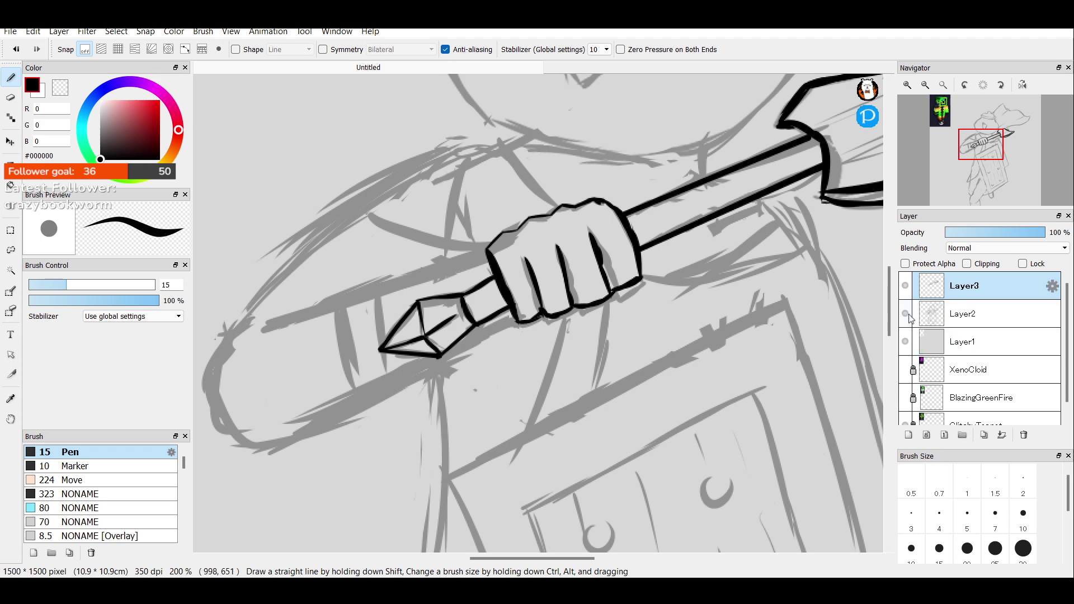
left_click(905, 314)
left_click(905, 314)
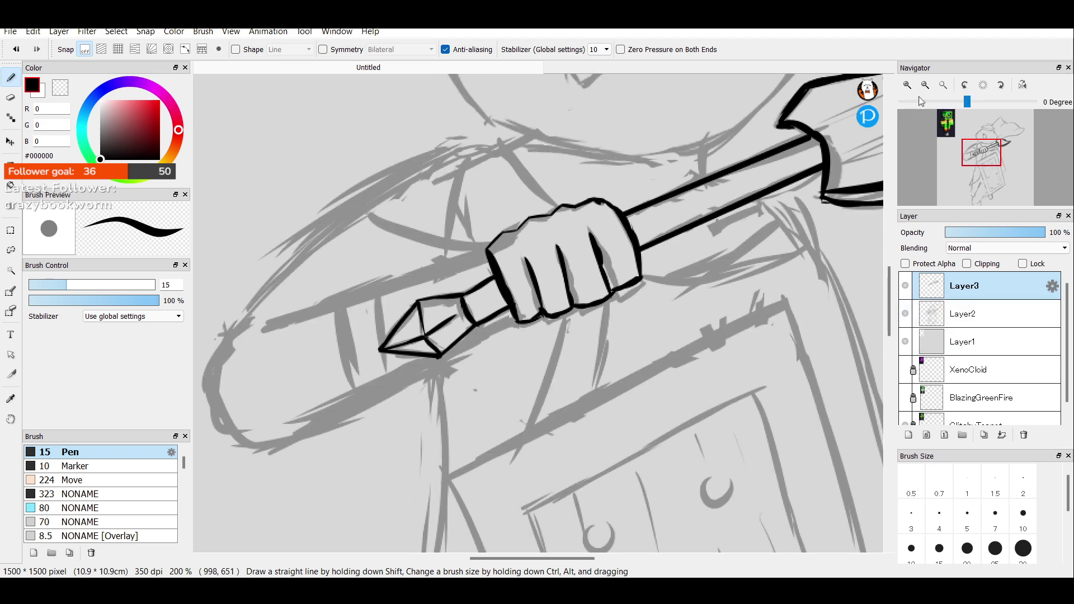
Examine the inked axe and hand at full-figure scale with the sketch layer shown and hidden.
left_click(925, 84)
left_click(925, 84)
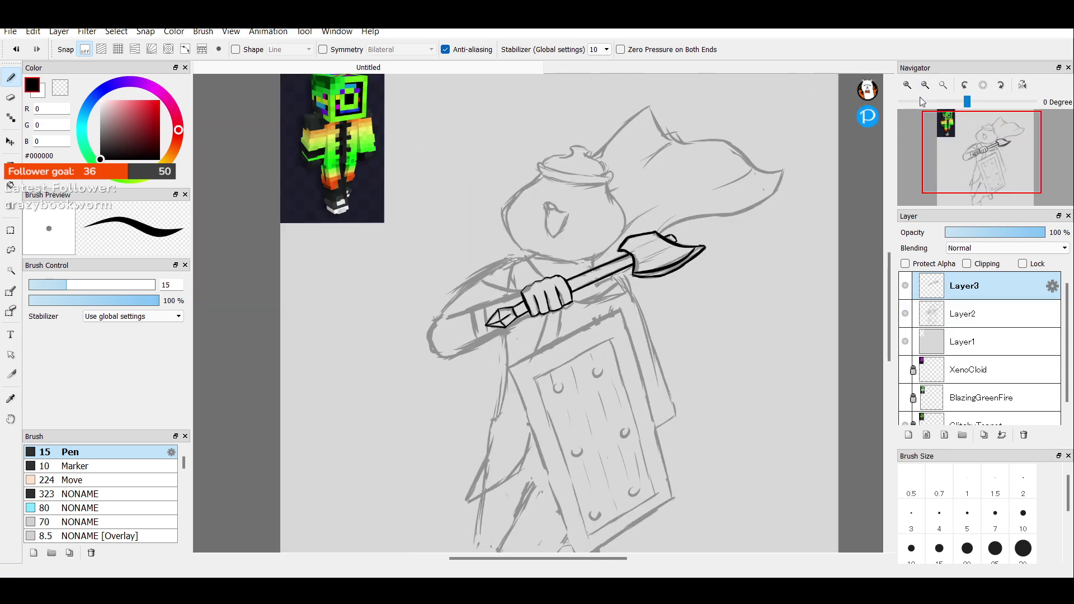
left_click(906, 313)
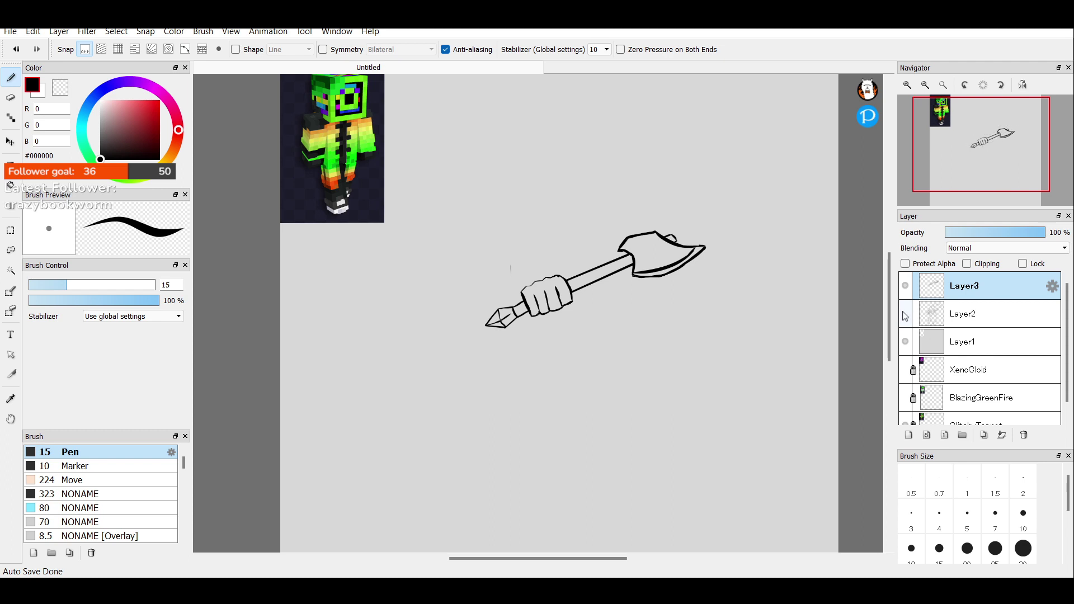
left_click(905, 313)
left_click(905, 314)
left_click(906, 315)
left_click(906, 315)
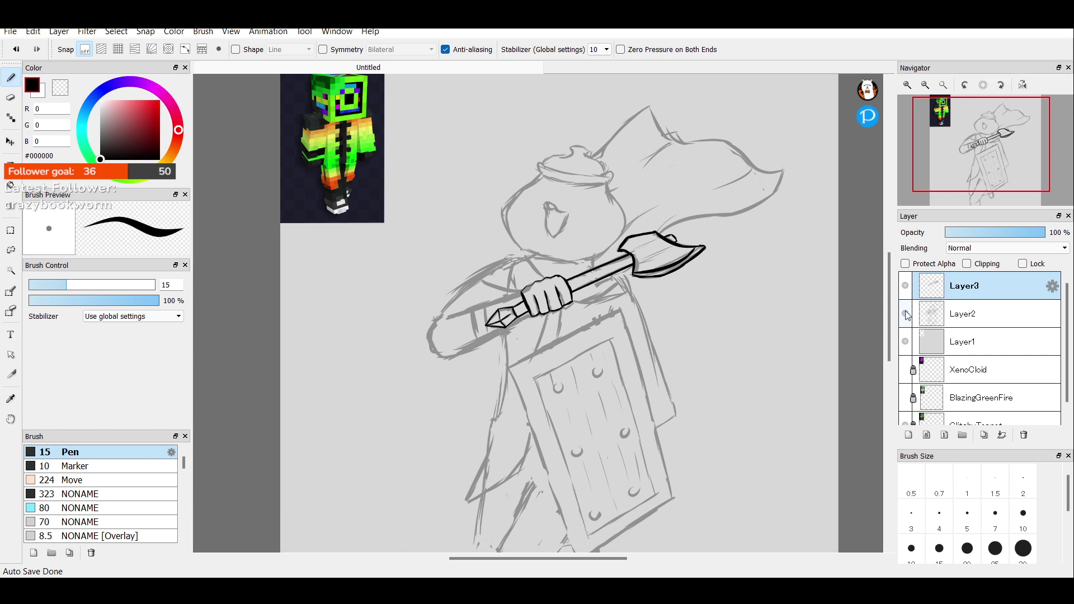
left_click(906, 315)
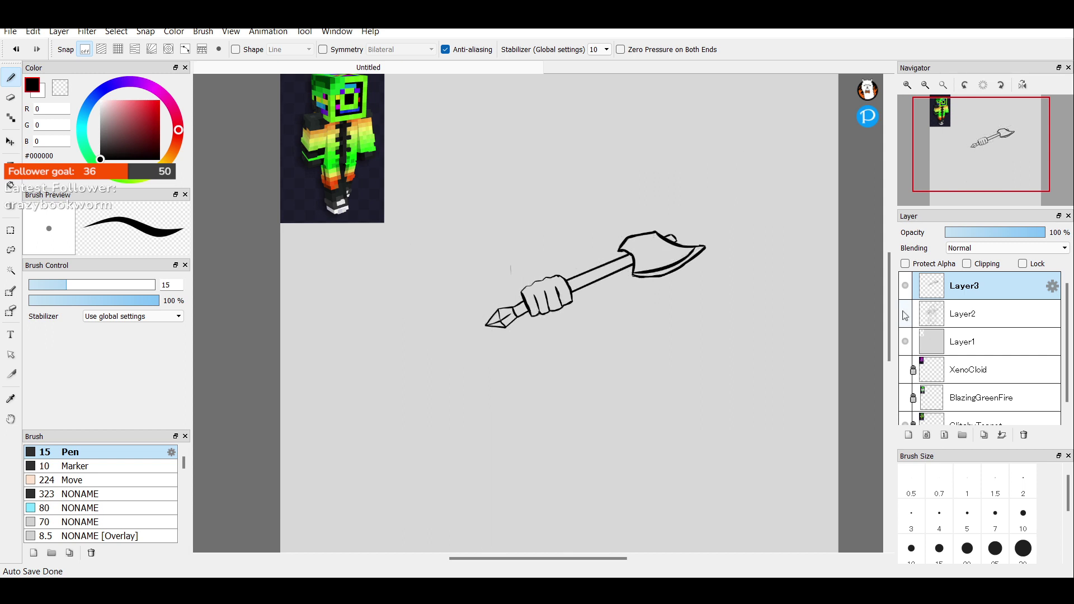
Ink two thin straight lines across the axe head in line with the shaft, and check them with the sketch layer hidden.
left_click(906, 84)
left_click(907, 84)
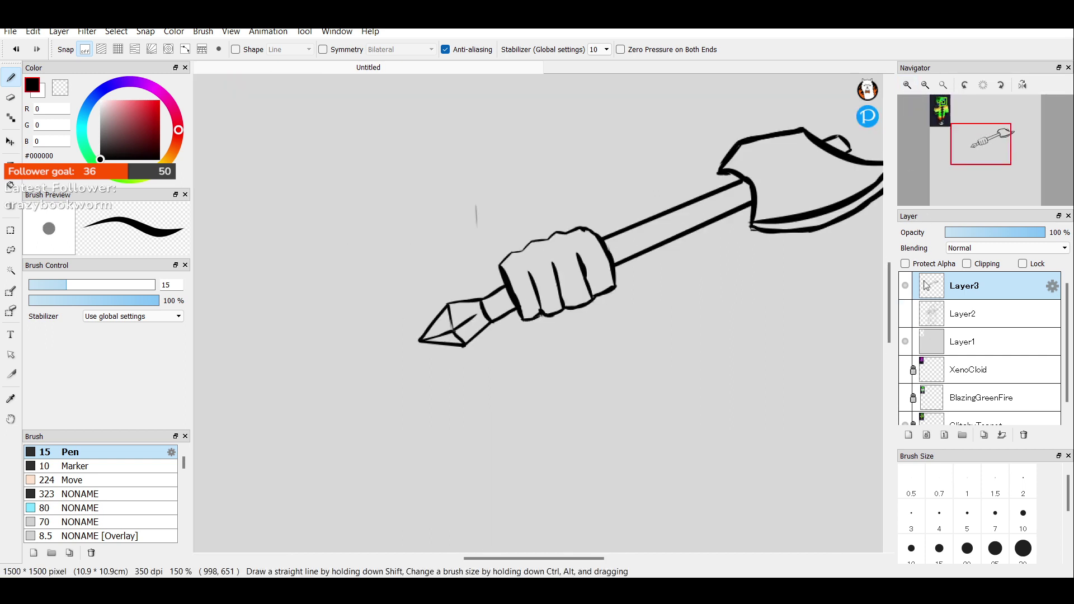
left_click(906, 315)
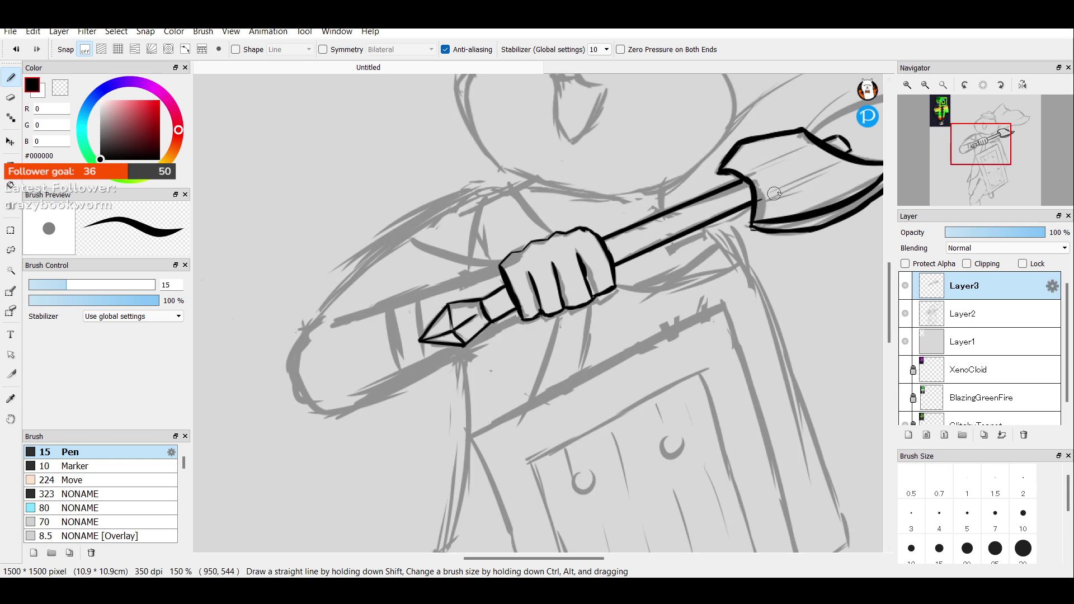
left_click_drag(758, 199, 844, 159)
left_click_drag(740, 173, 806, 146)
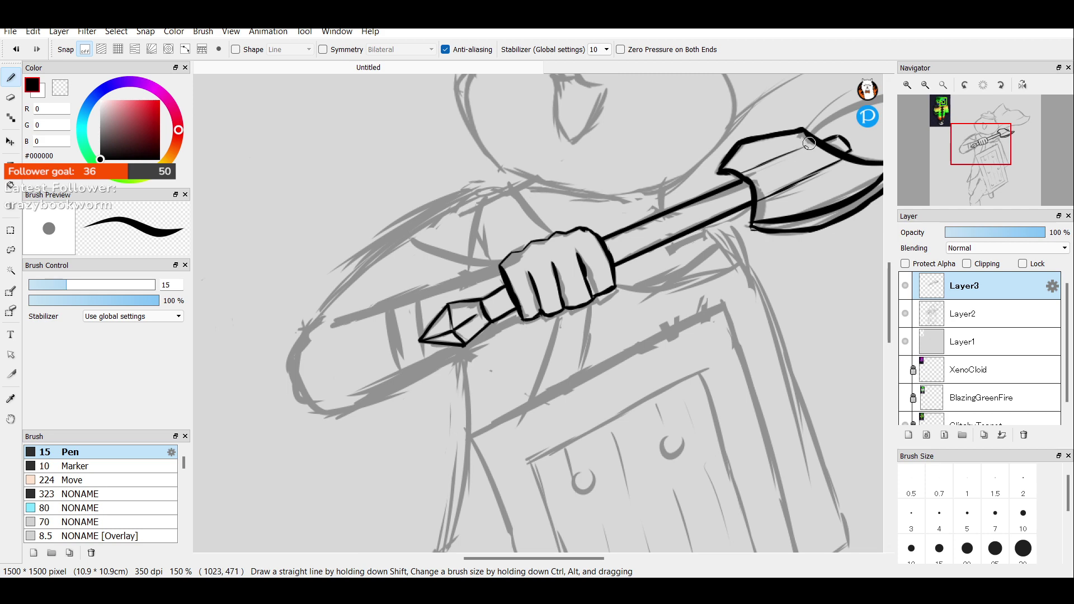
left_click(905, 314)
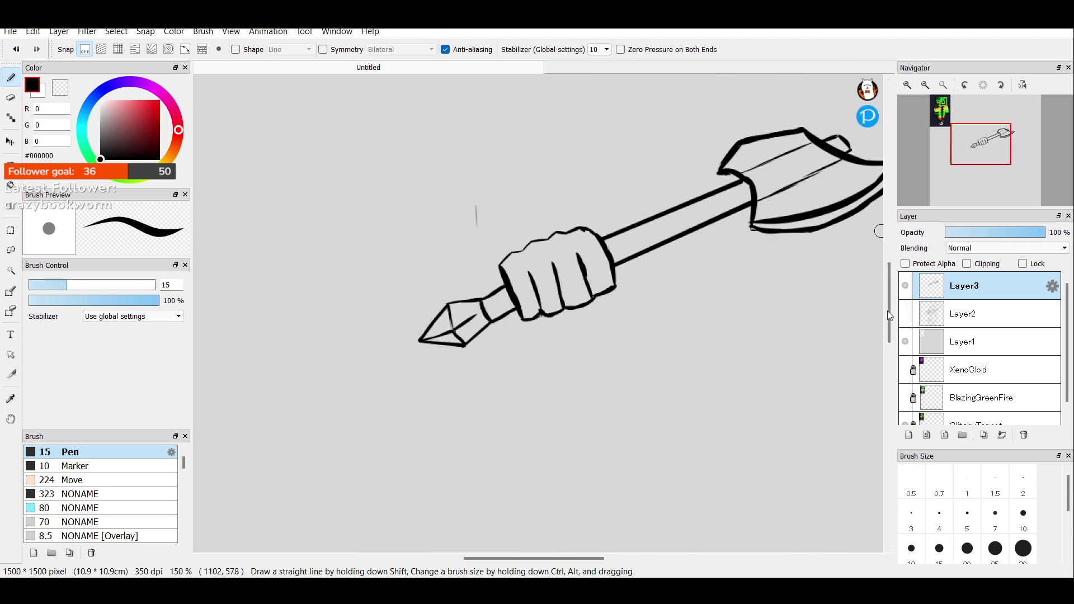
Clear the gray background fill from Layer1 and show the sketch layer again.
key("e")
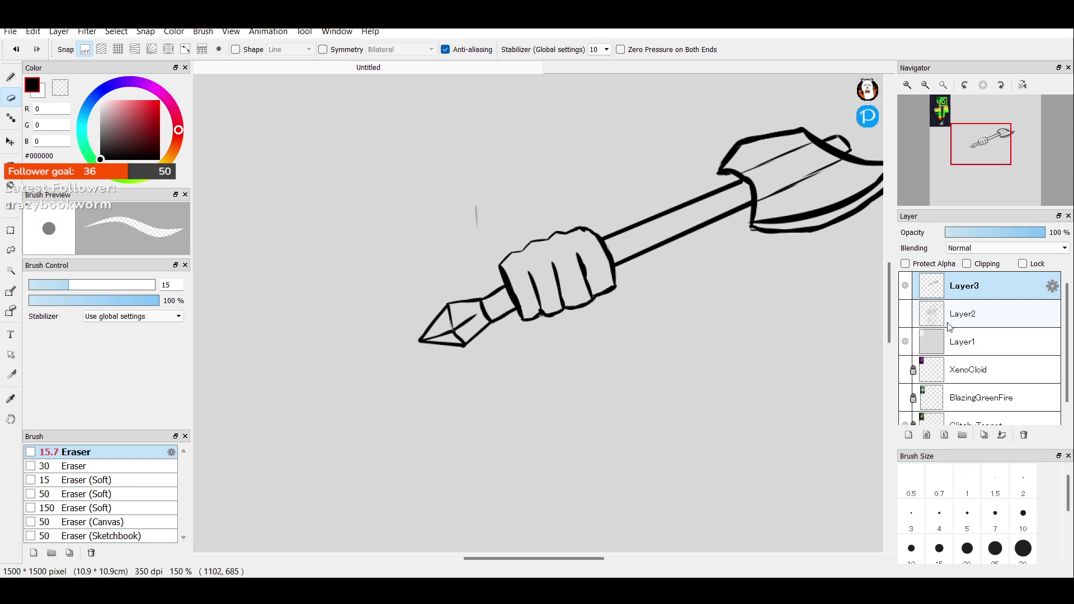
left_click(935, 343)
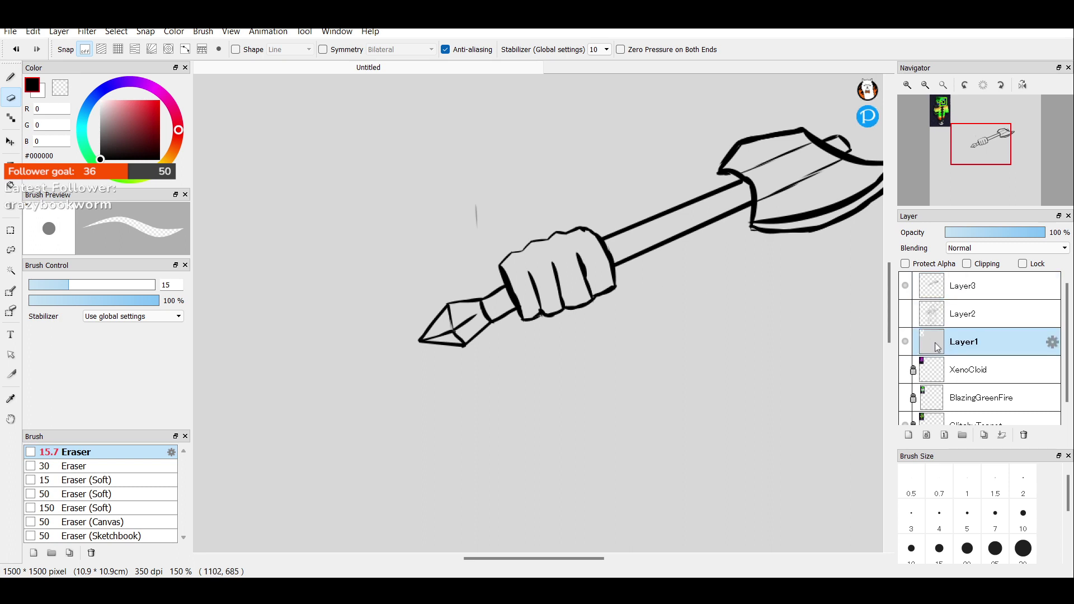
key("Delete")
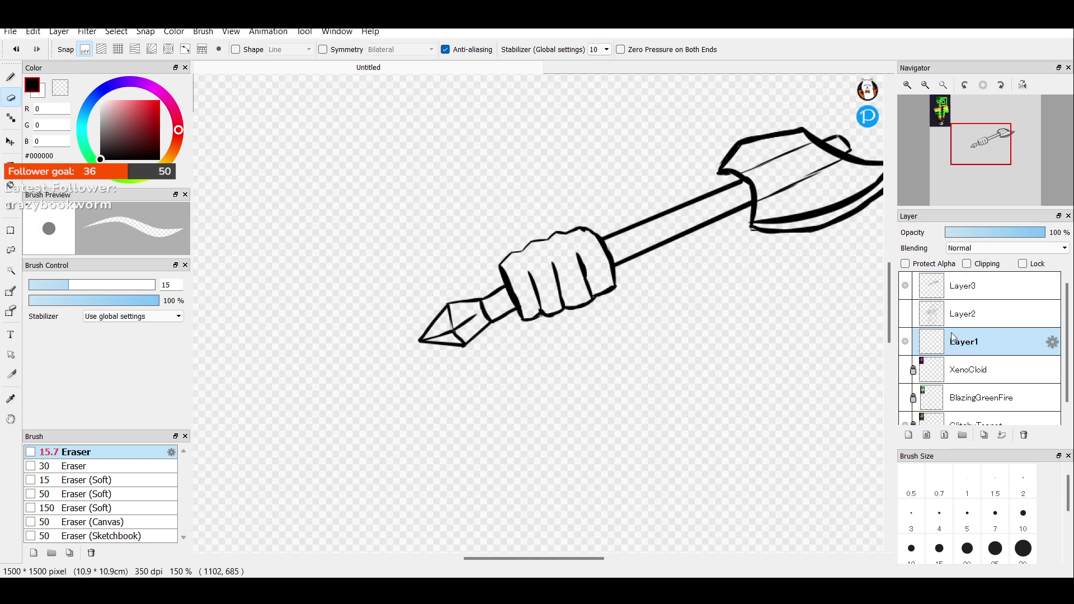
left_click(905, 315)
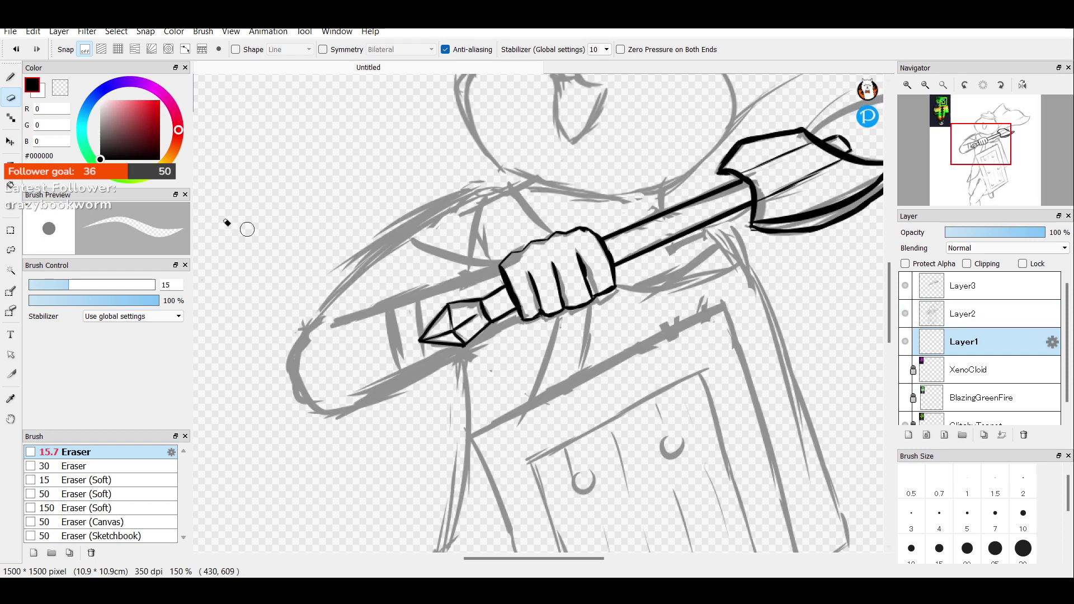
Delete the empty Layer1 and make Layer3 active for inking with the 15 px Pen.
left_click(10, 77)
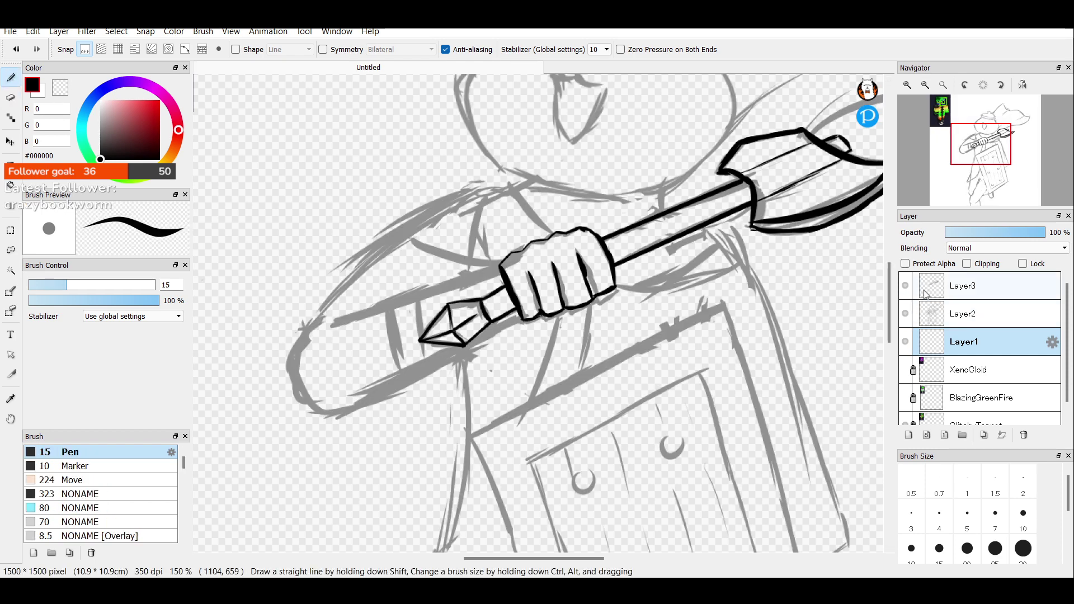
left_click(1023, 436)
left_click(997, 297)
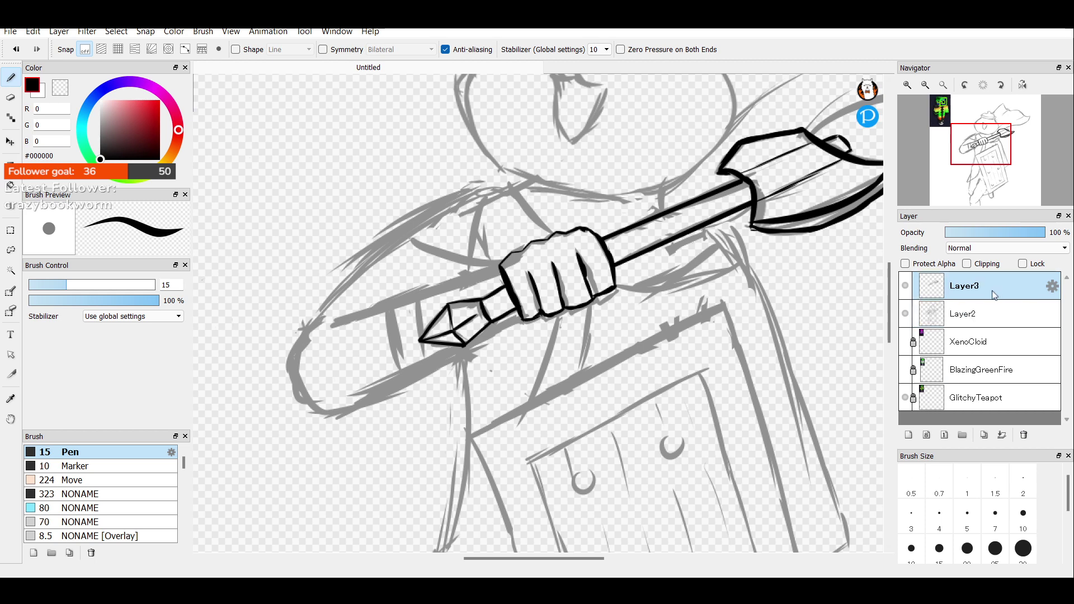
Frame the sketched shield below the inked axe and hand at 100 % zoom.
left_click_drag(982, 152, 959, 156)
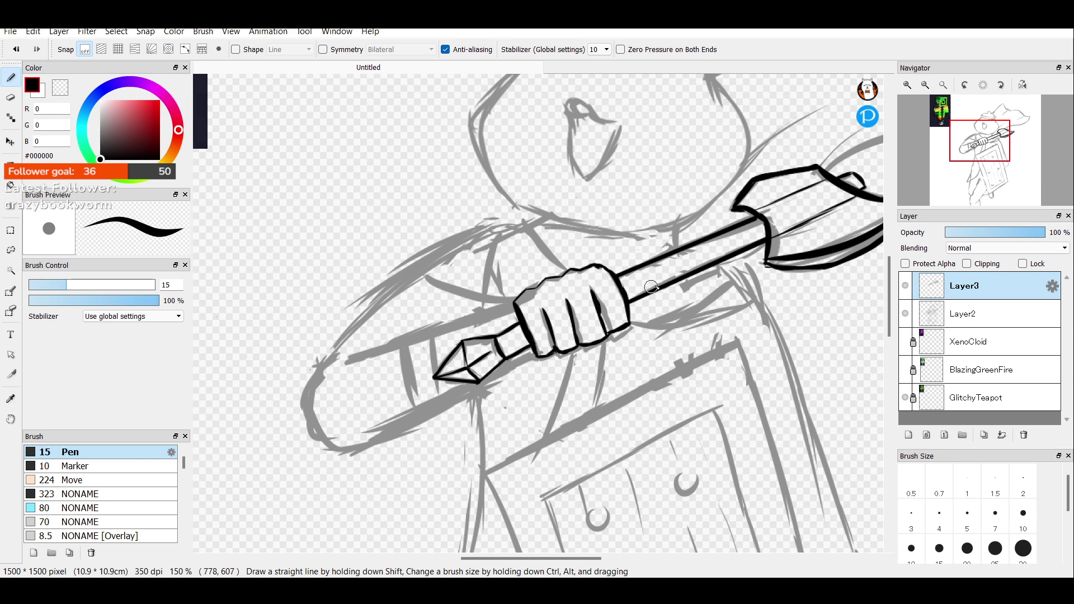
left_click(997, 147)
left_click_drag(996, 147, 988, 168)
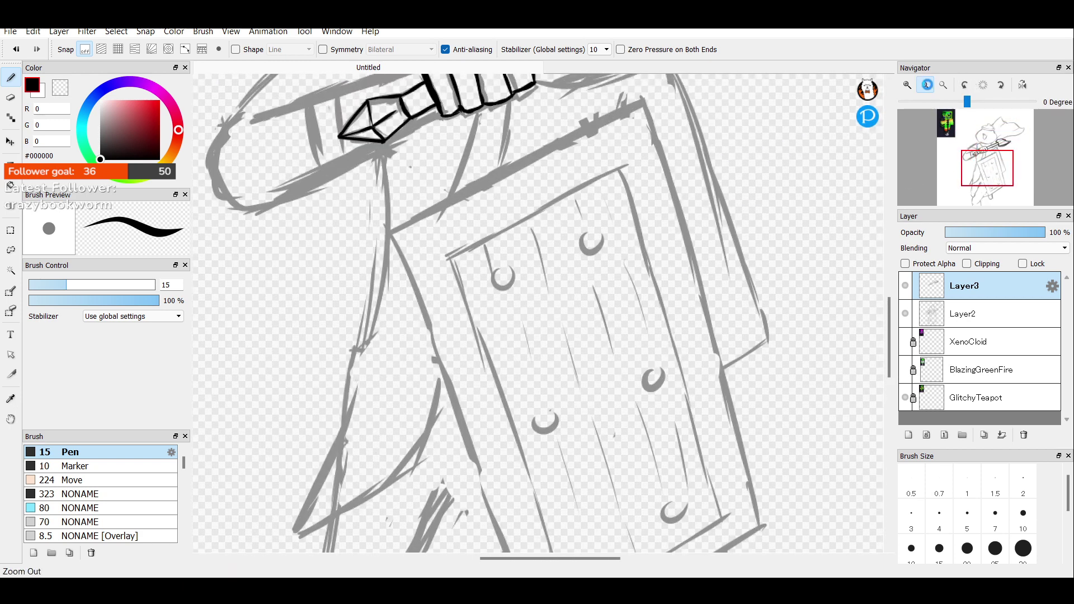
left_click(943, 85)
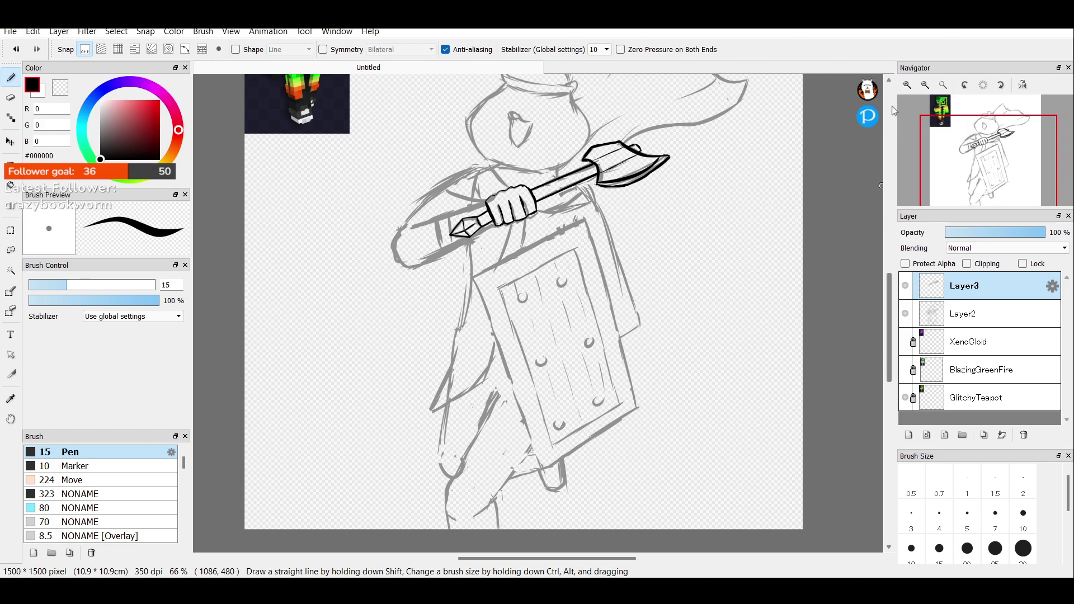
left_click(907, 87)
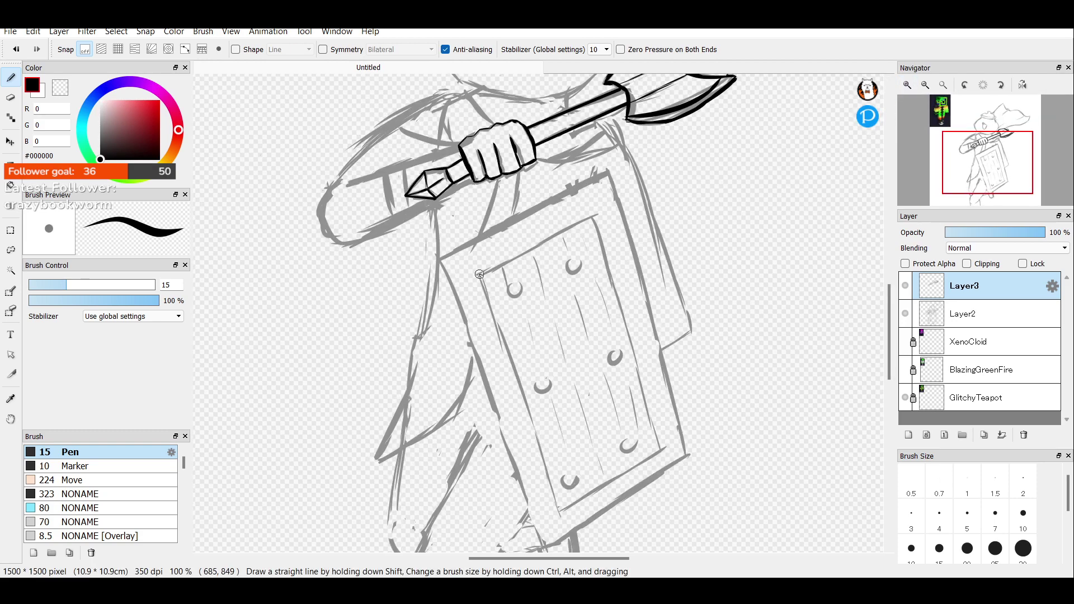
Ink the shield's inner rectangular panel on Layer3 with four straight lines over the sketch, checking it with Layer2 hidden.
left_click_drag(560, 511, 479, 274)
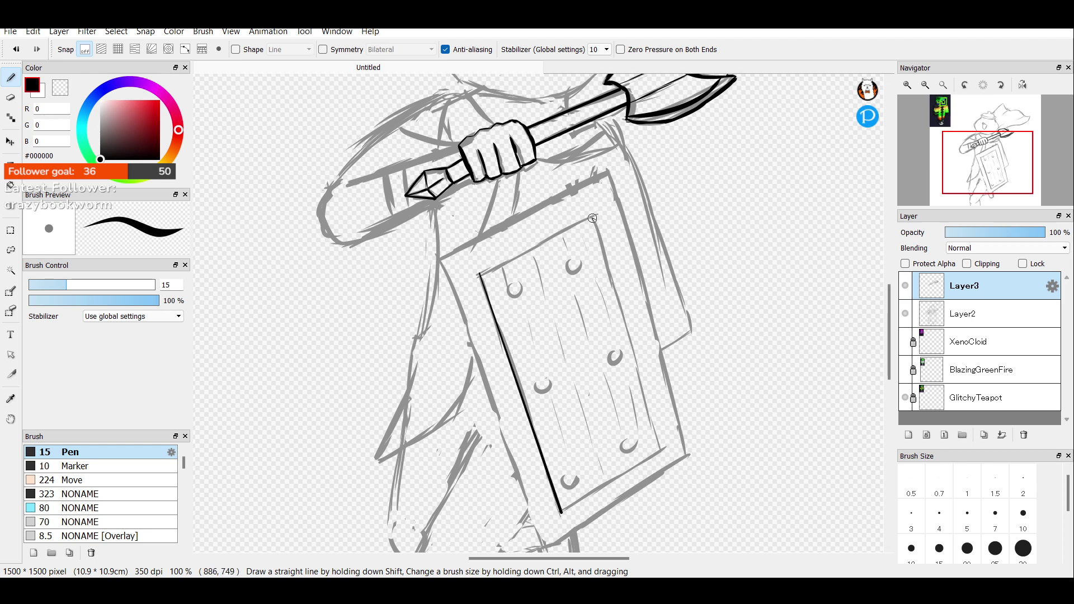
left_click(660, 449, "shift")
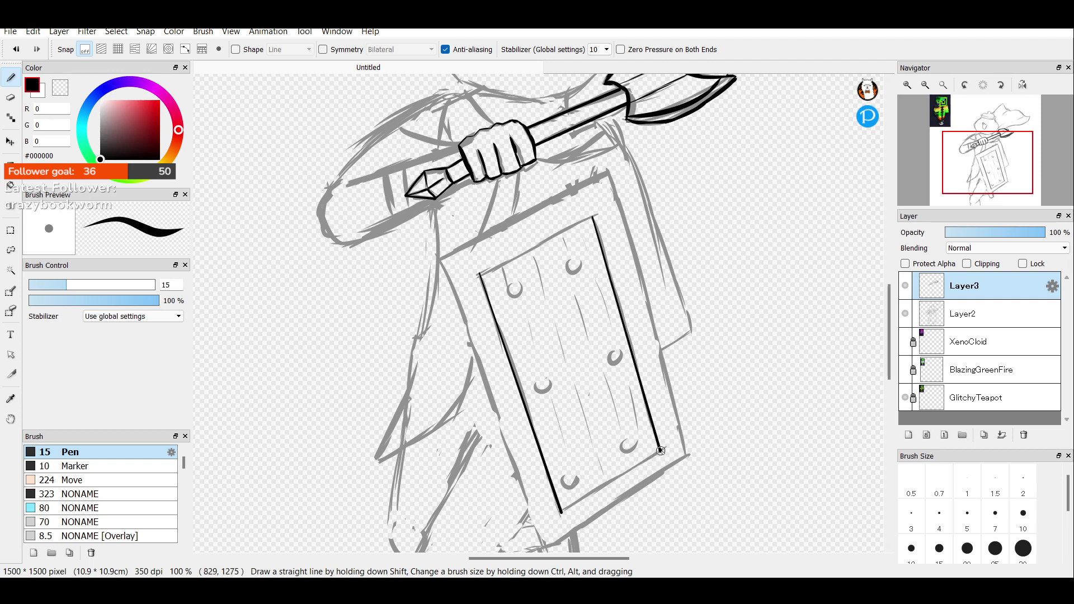
left_click(560, 511, "shift")
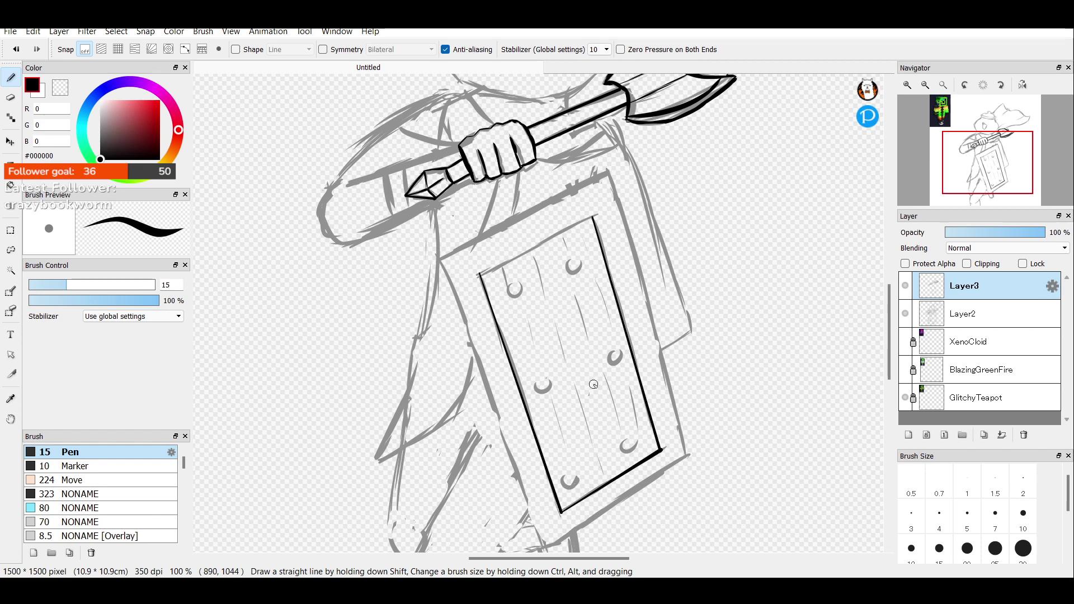
key("ctrl+z")
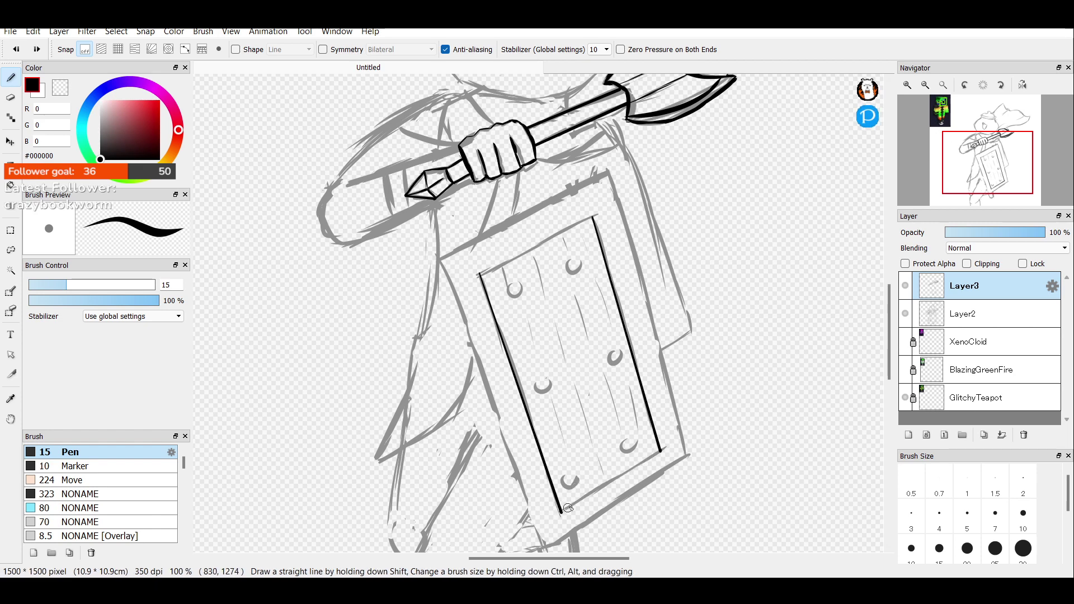
left_click(660, 450, "shift")
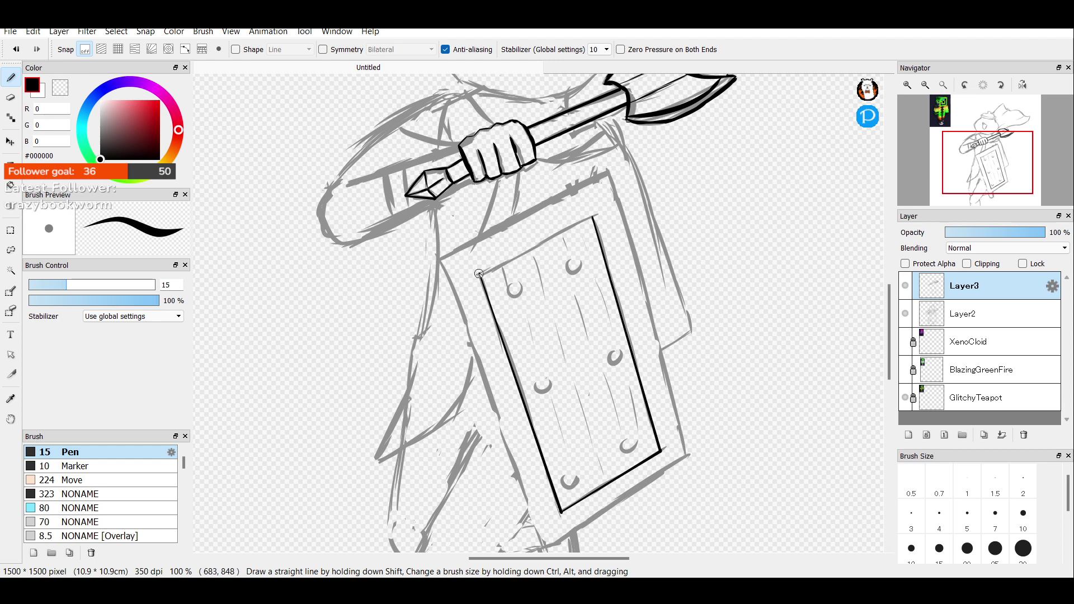
left_click(592, 217, "shift")
left_click(907, 313)
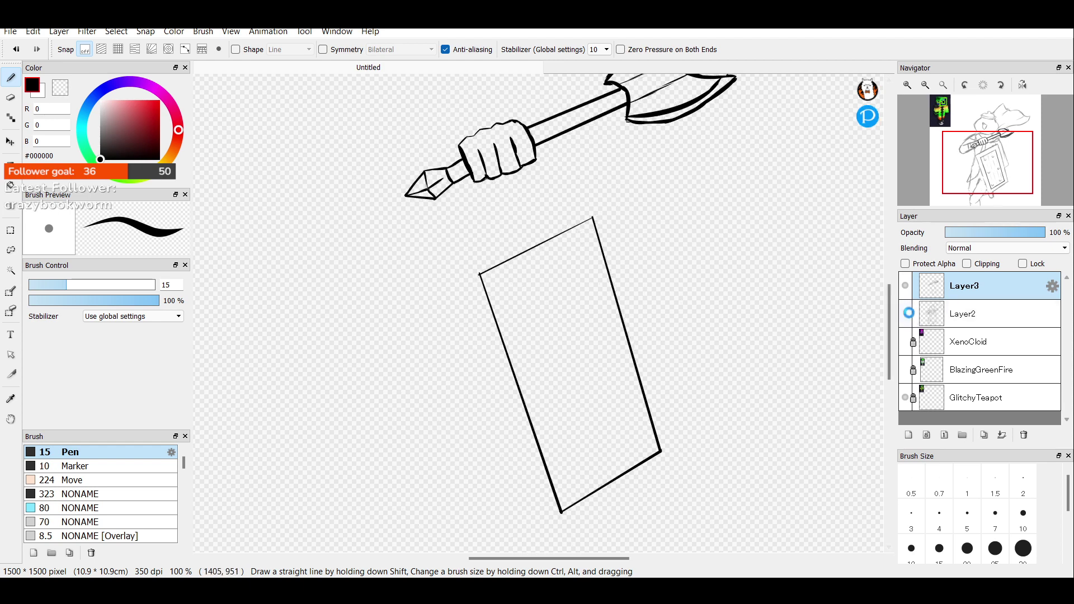
left_click(907, 314)
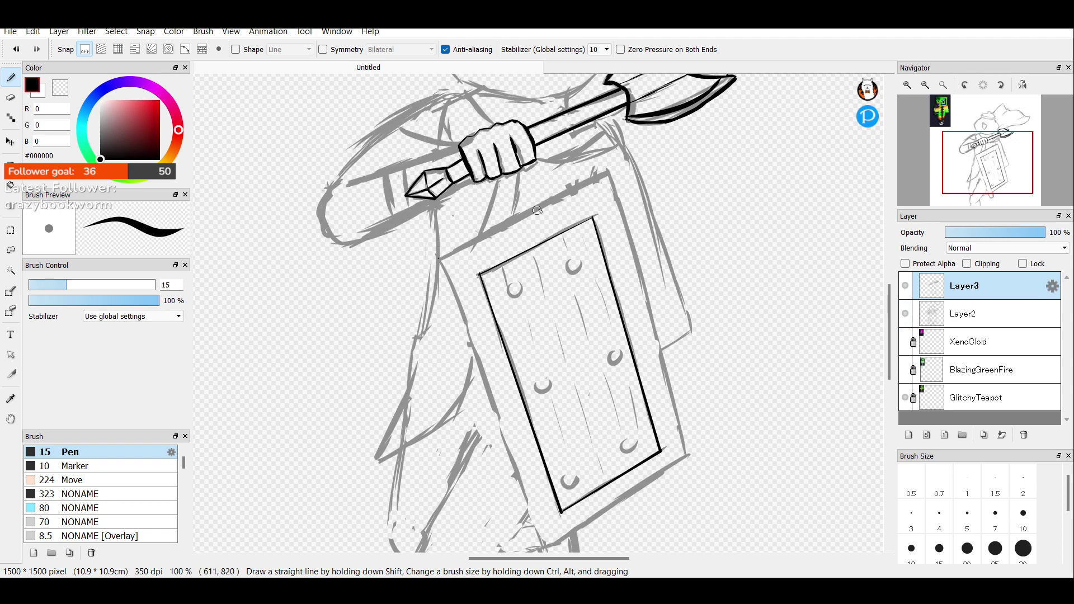
Ink the shield's outer rectangular border with four straight lines and touch up its upper-left corner with the Layer2 sketch hidden.
left_click_drag(607, 170, 439, 257)
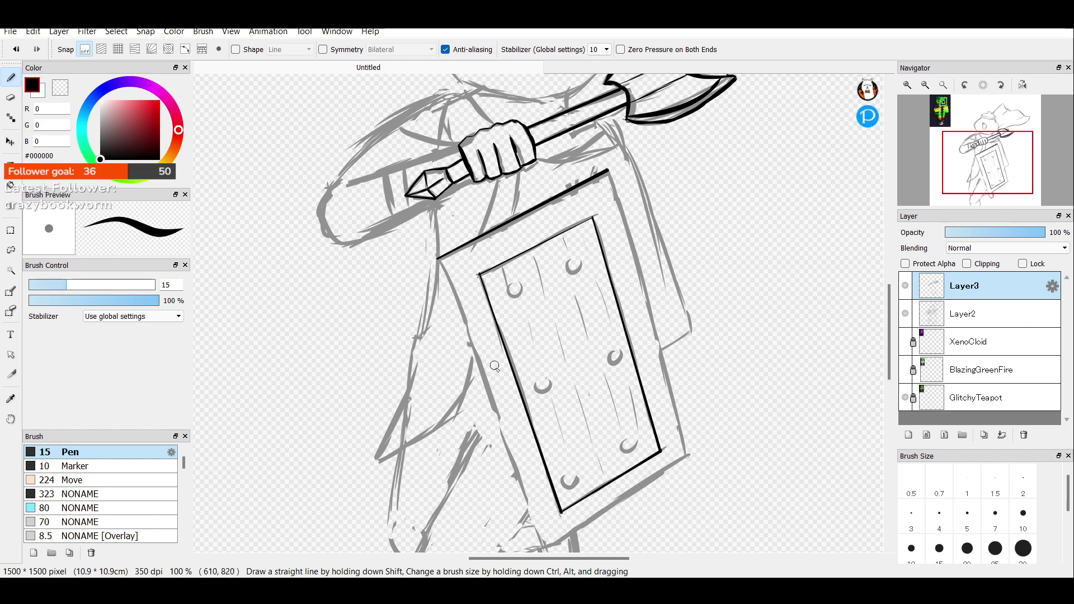
left_click(541, 547, "shift")
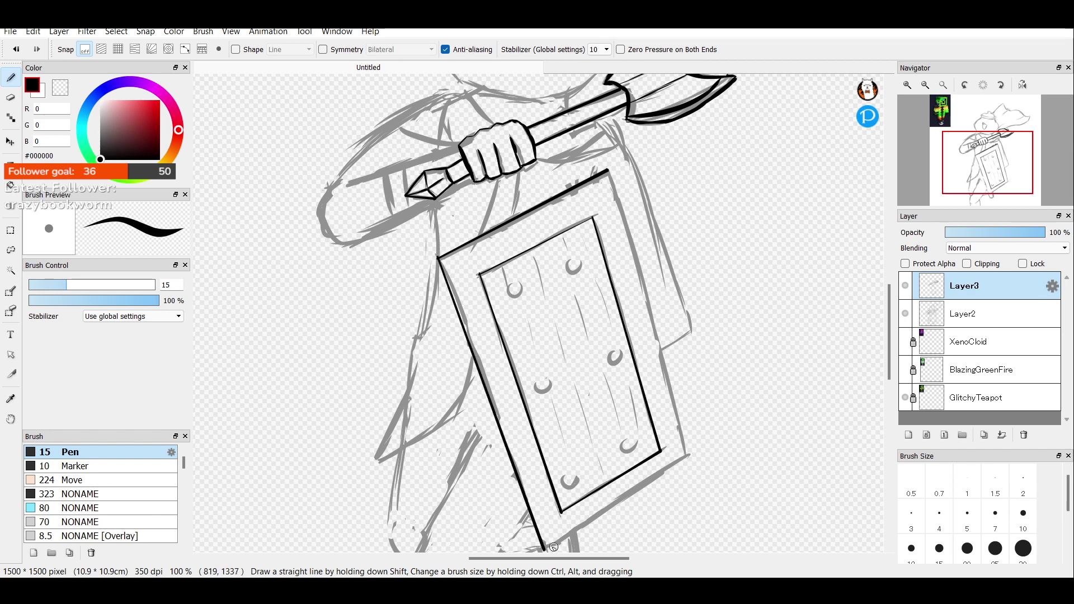
left_click(687, 454, "shift")
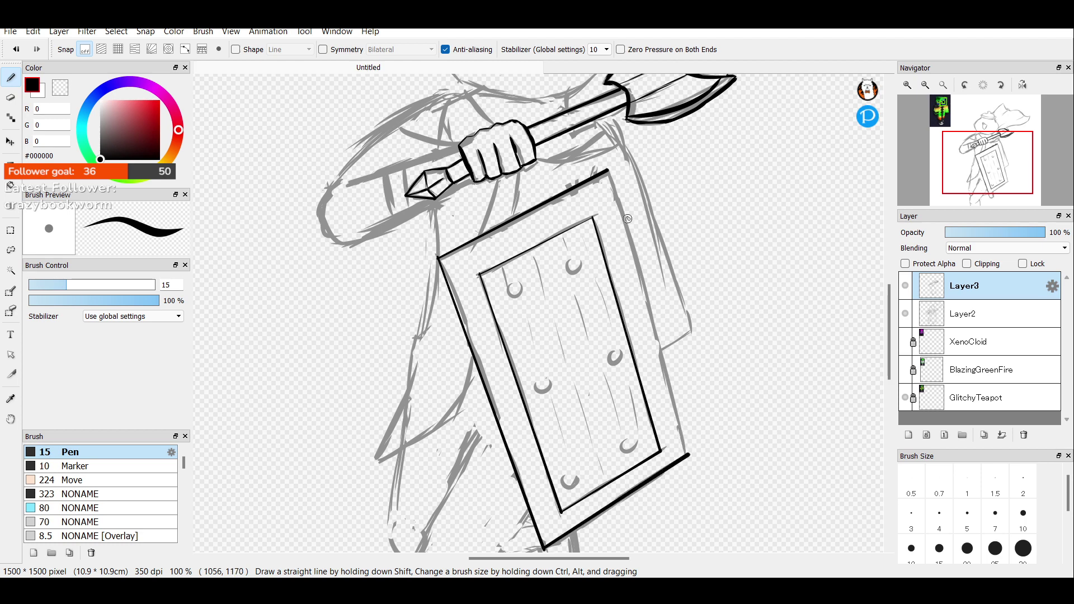
left_click(607, 171, "shift")
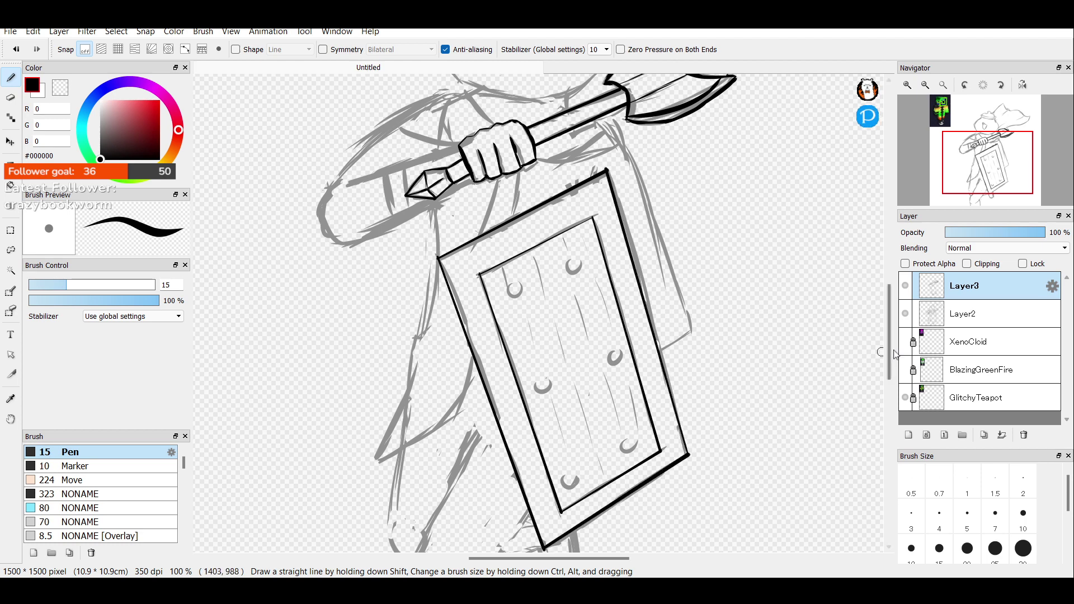
left_click(905, 314)
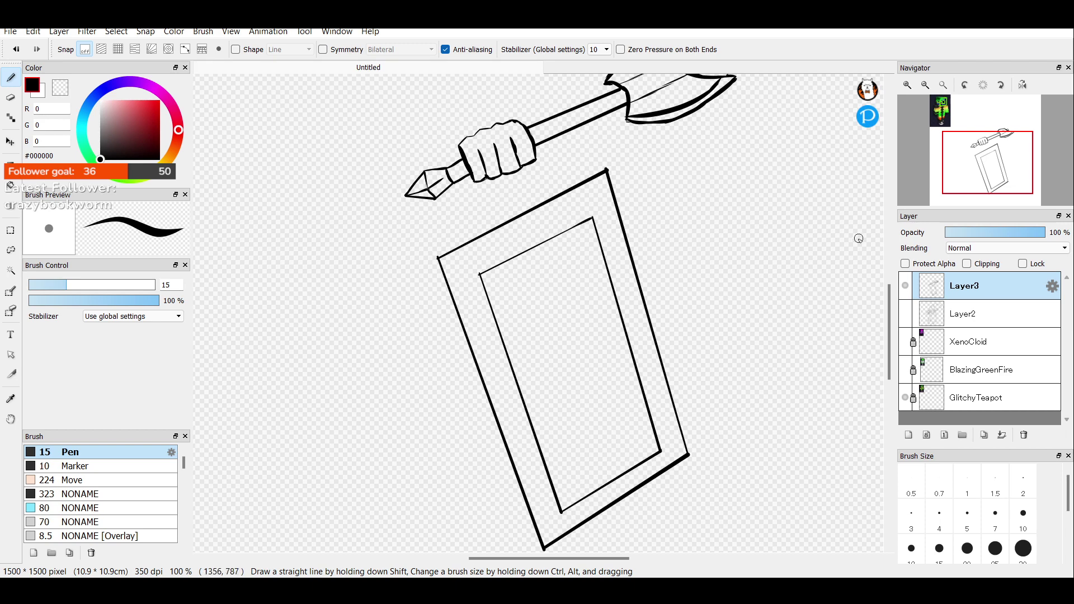
mouse_move(437, 255)
left_mouse_down()
mouse_move(466, 245)
mouse_move(439, 257)
left_mouse_up()
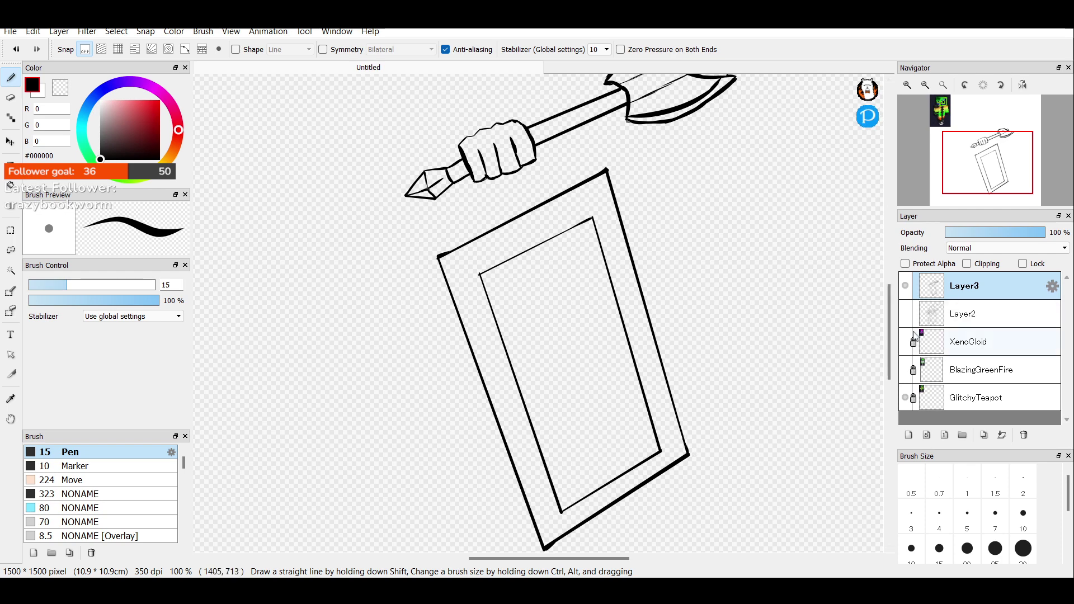
left_click(906, 314)
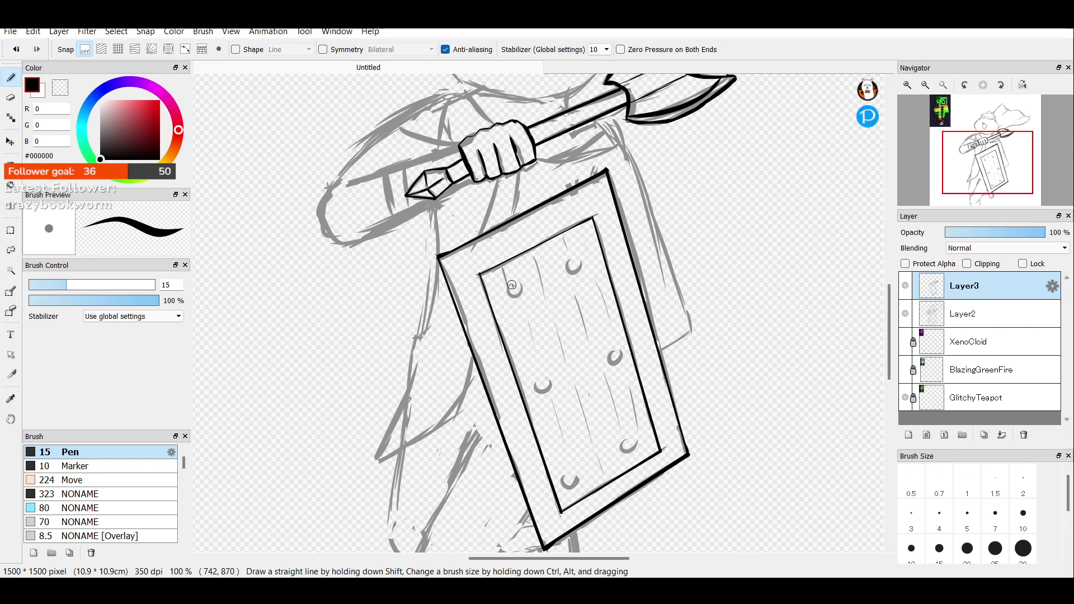
Ink the six crescent-shaped rivets on the shield's inner panel and compare the line art with and without the Layer2 sketch.
left_click_drag(512, 284, 521, 289)
key("ctrl+z")
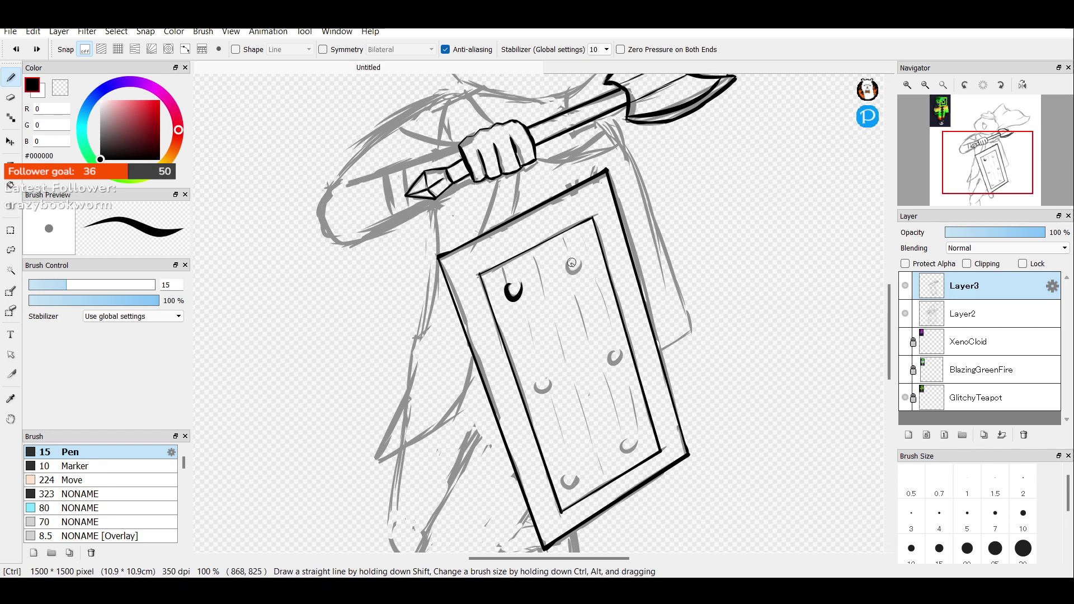
mouse_move(566, 259)
left_mouse_down()
mouse_move(570, 273)
mouse_move(581, 264)
left_mouse_up()
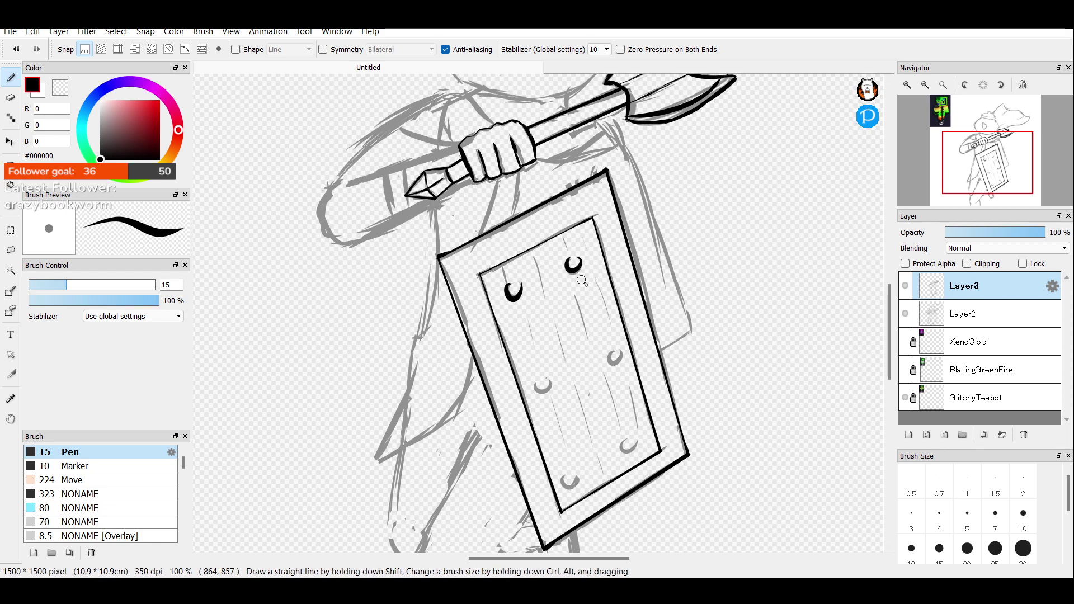
mouse_move(536, 377)
left_mouse_down()
mouse_move(543, 392)
mouse_move(553, 381)
left_mouse_up()
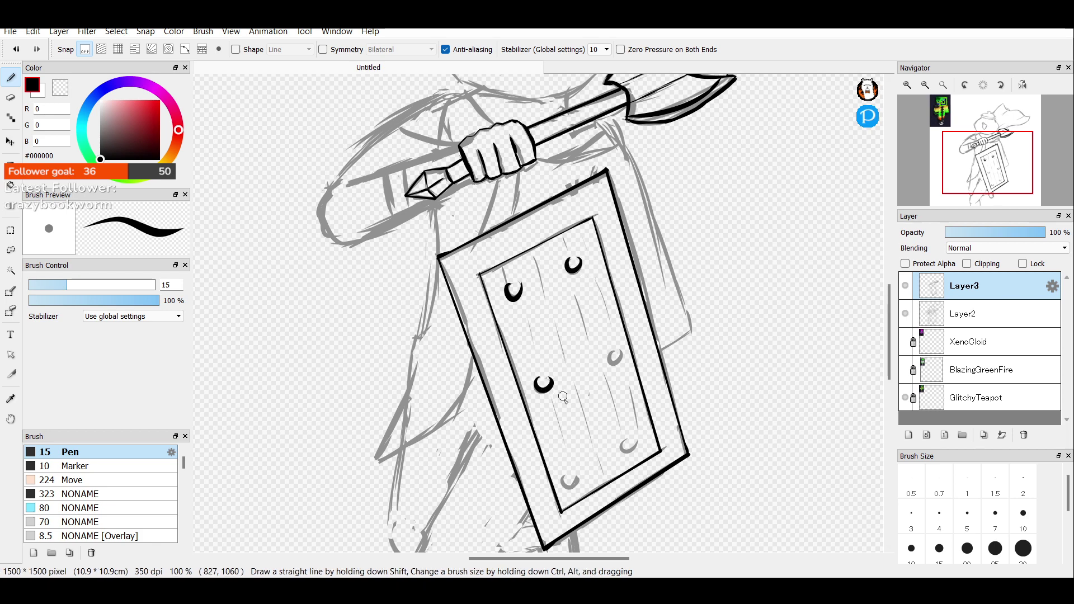
mouse_move(560, 480)
left_mouse_down()
mouse_move(579, 490)
mouse_move(585, 480)
left_mouse_up()
key("ctrl+z")
key("ctrl+z")
left_click_drag(621, 440, 626, 446)
left_click_drag(614, 356, 618, 346)
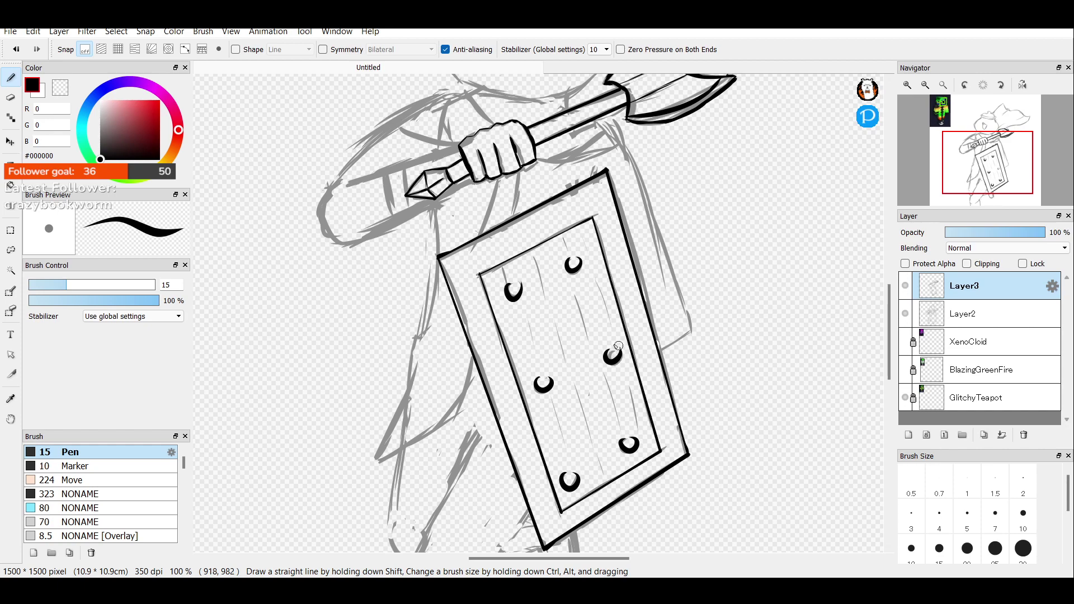
left_click(907, 318)
left_click(908, 317)
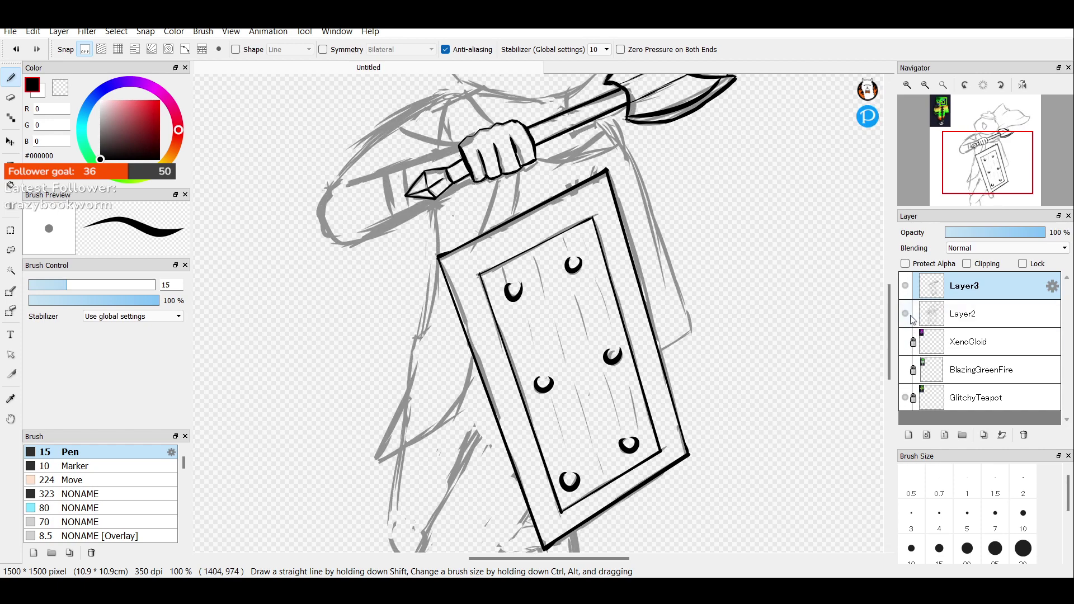
left_click(906, 315)
left_click(906, 314)
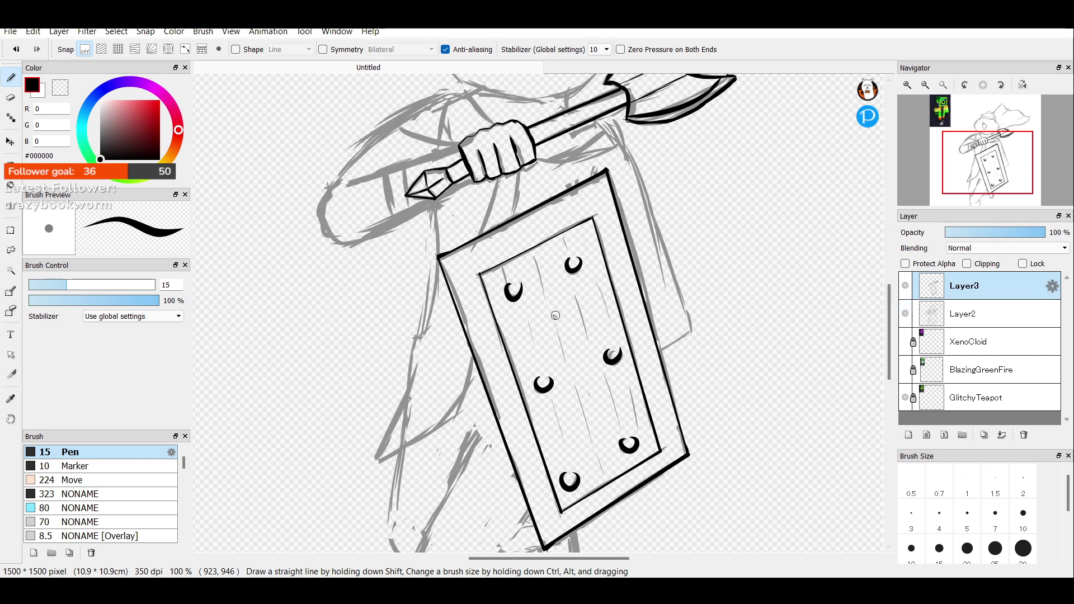
Try inking the sketched wood-grain strokes between the rivets across the shield's inner panel.
mouse_move(500, 265)
left_mouse_down()
mouse_move(541, 292)
mouse_move(533, 335)
mouse_move(527, 319)
mouse_move(544, 352)
mouse_move(562, 340)
mouse_move(554, 324)
mouse_move(563, 360)
left_mouse_up()
key("ctrl+z")
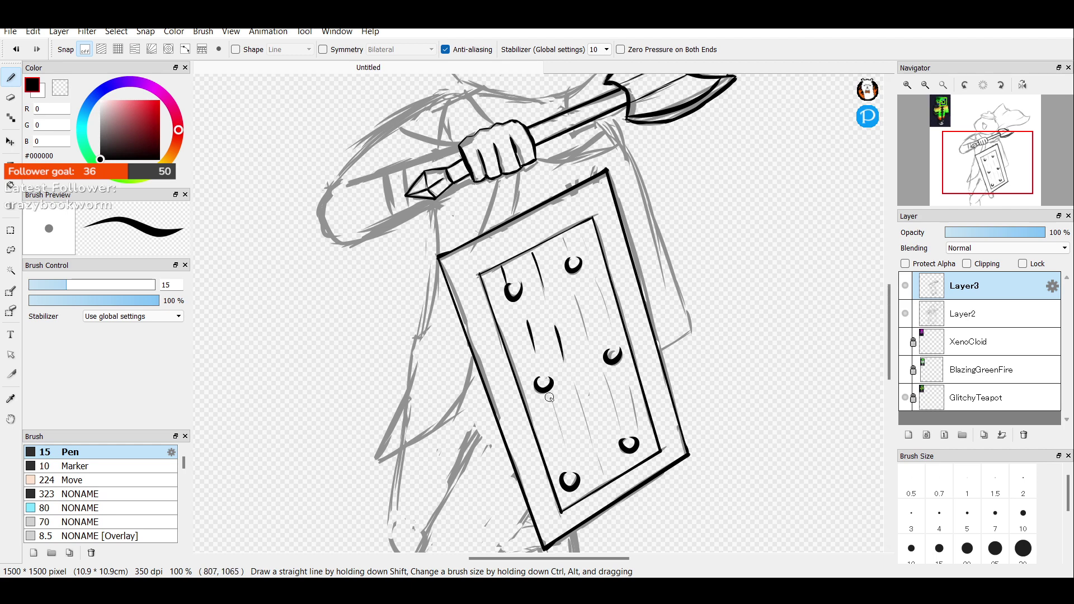
left_click_drag(550, 398, 561, 445)
left_click_drag(576, 390, 602, 473)
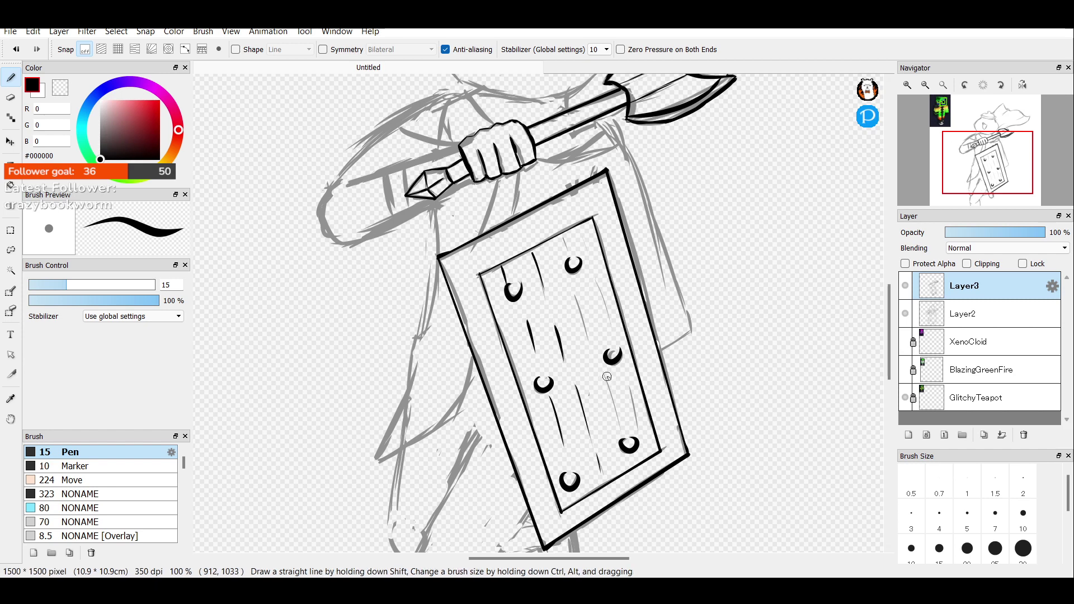
left_click_drag(603, 374, 621, 433)
key("ctrl+z")
left_click_drag(604, 378, 623, 431)
left_click_drag(629, 385, 641, 441)
left_click_drag(574, 294, 588, 331)
left_click_drag(595, 276, 607, 312)
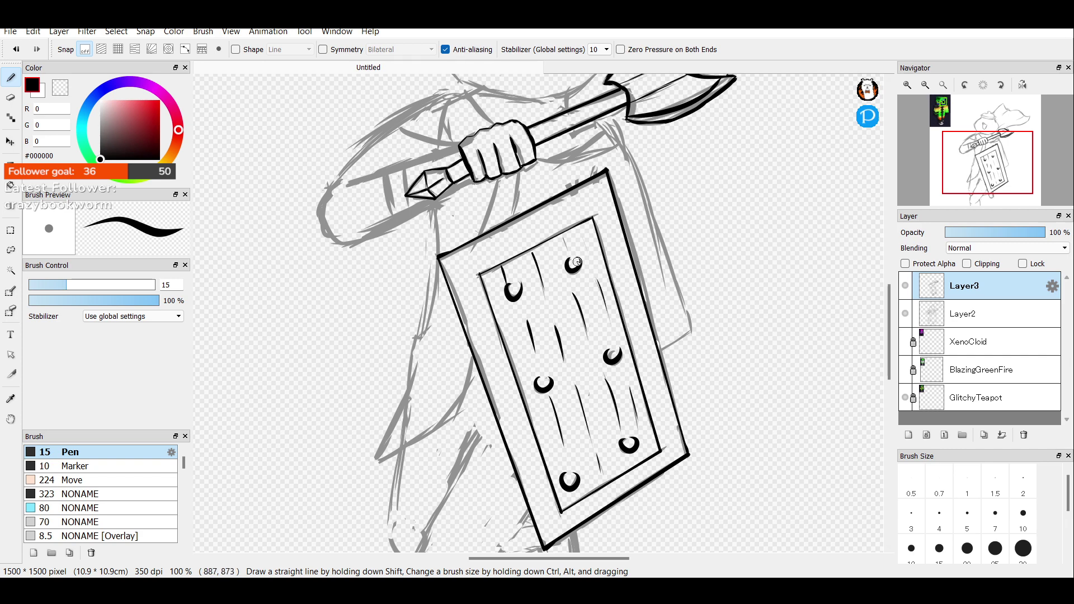
left_click_drag(562, 237, 567, 254)
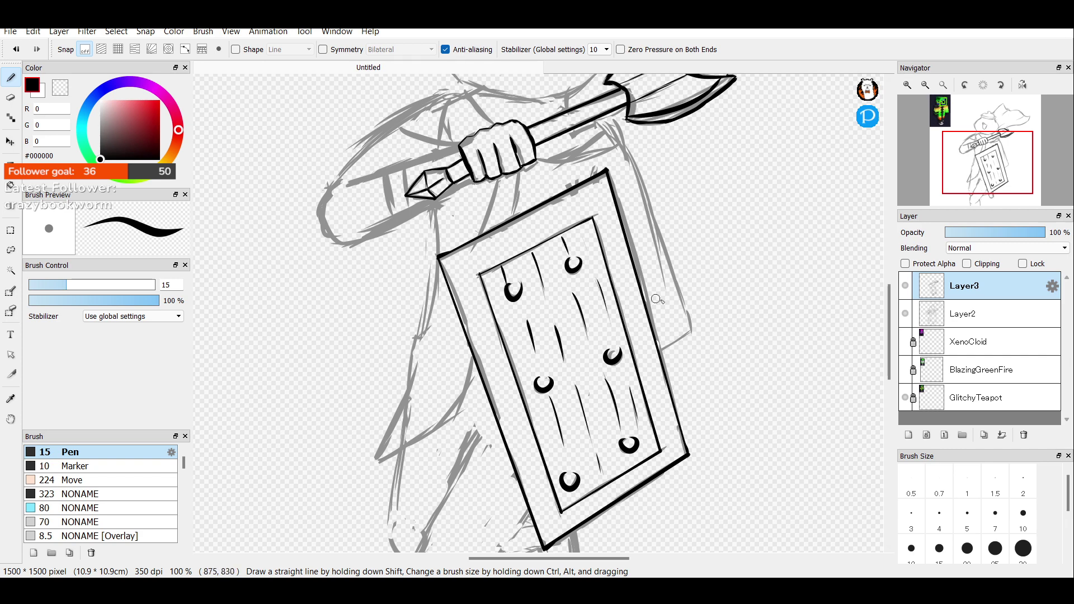
Check the shield line art without the Layer2 sketch and undo all the wood-grain strokes.
left_click(905, 314)
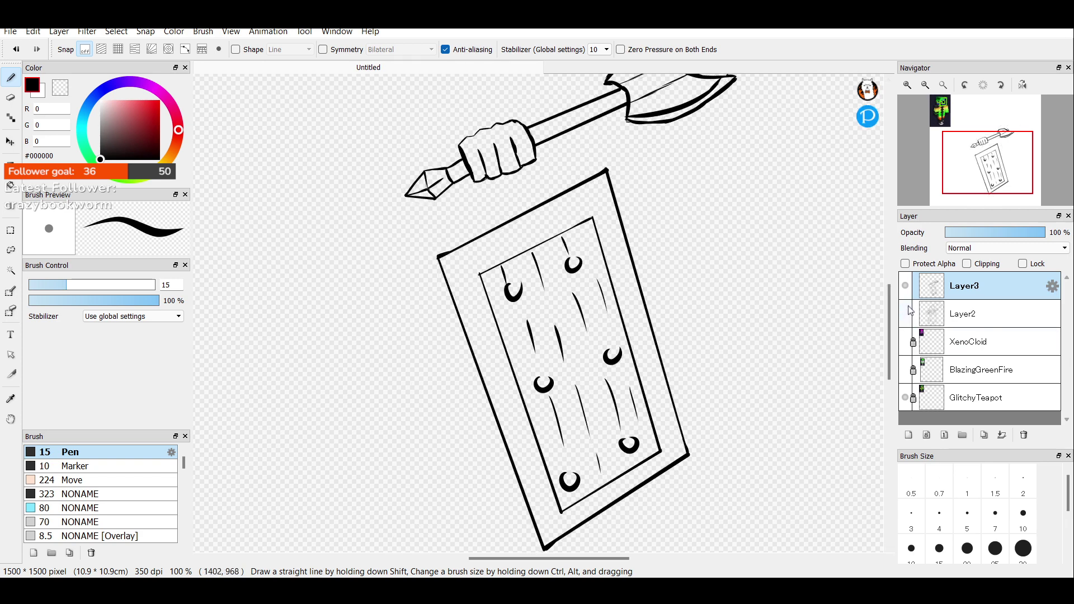
left_click(906, 311)
left_click(906, 311)
left_click(904, 311)
key("ctrl+z")
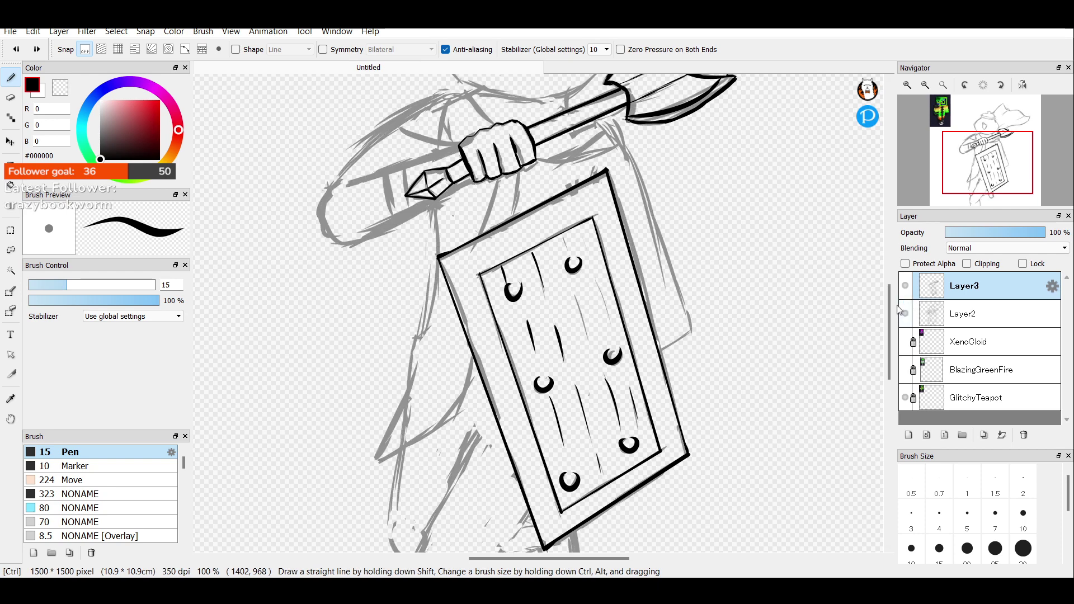
key("ctrl+z")
key("ctrl+z")
key("ctrl+z")
key("ctrl+z")
key("ctrl+z")
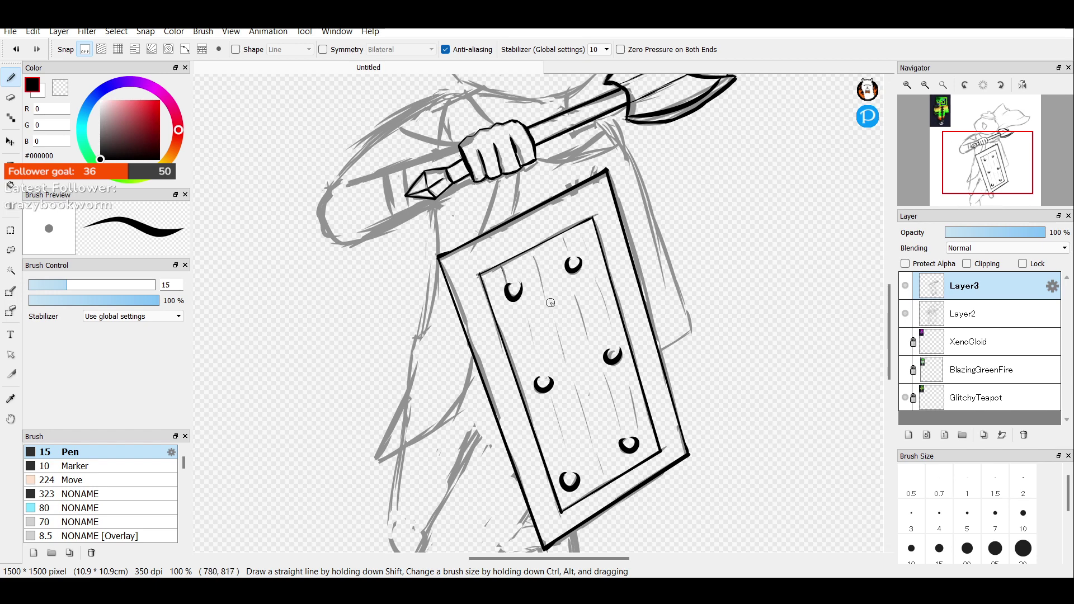
Try thin straight grain lines down the middle of the shield's panel, check them without the sketch, and undo them.
left_click_drag(534, 257, 551, 302)
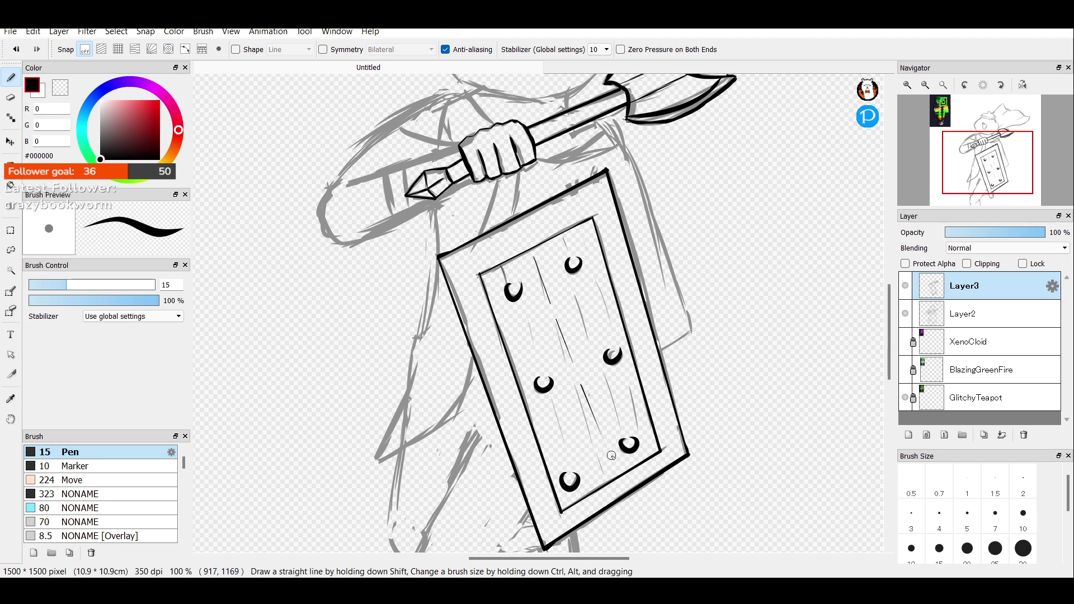
left_click(906, 315)
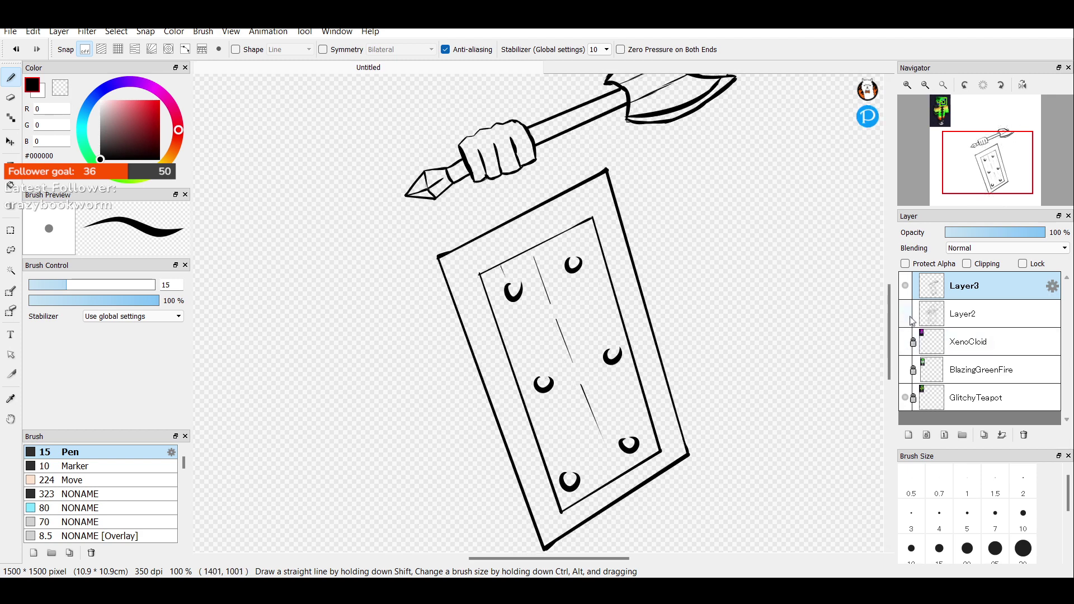
left_click(905, 313)
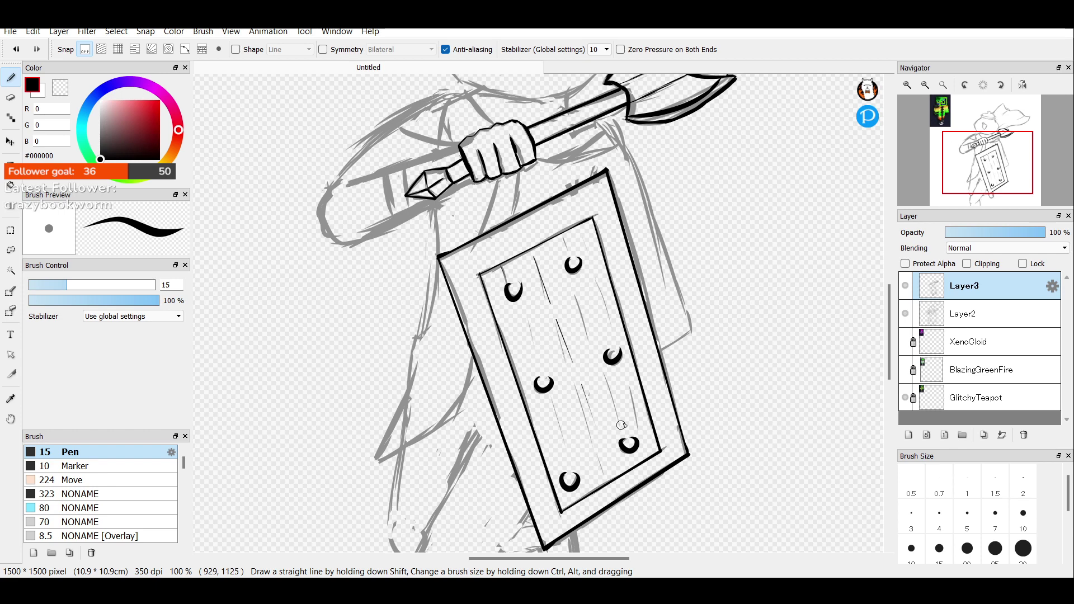
key("ctrl+z")
key("ctrl+z")
key("ctrl+z")
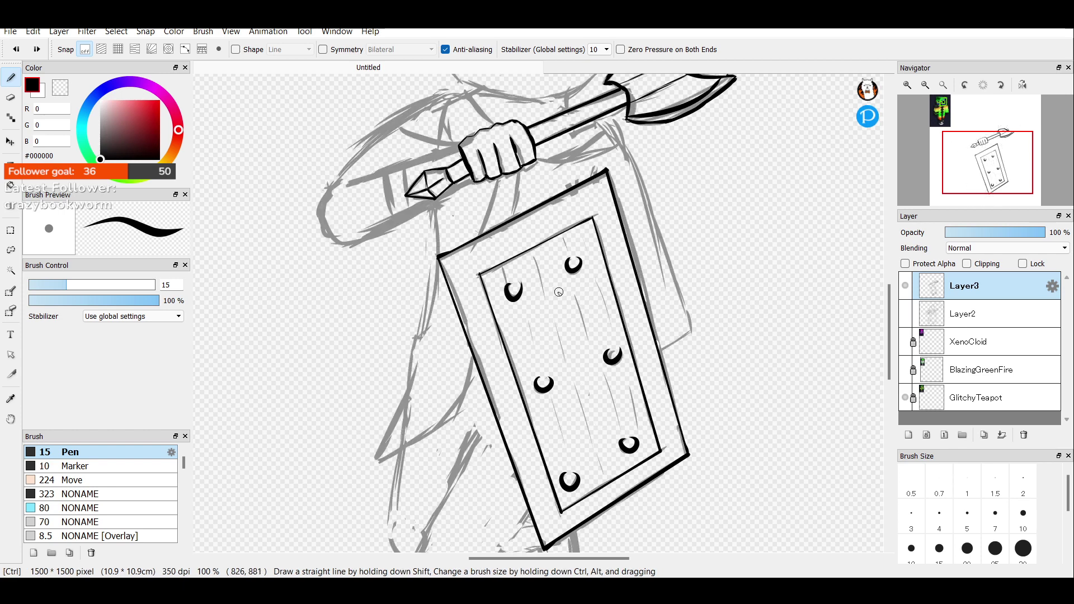
Ink short wood-grain strokes above and below the left column of rivets on the shield's panel, then hide the Layer2 sketch.
left_click(905, 314)
left_click(906, 314)
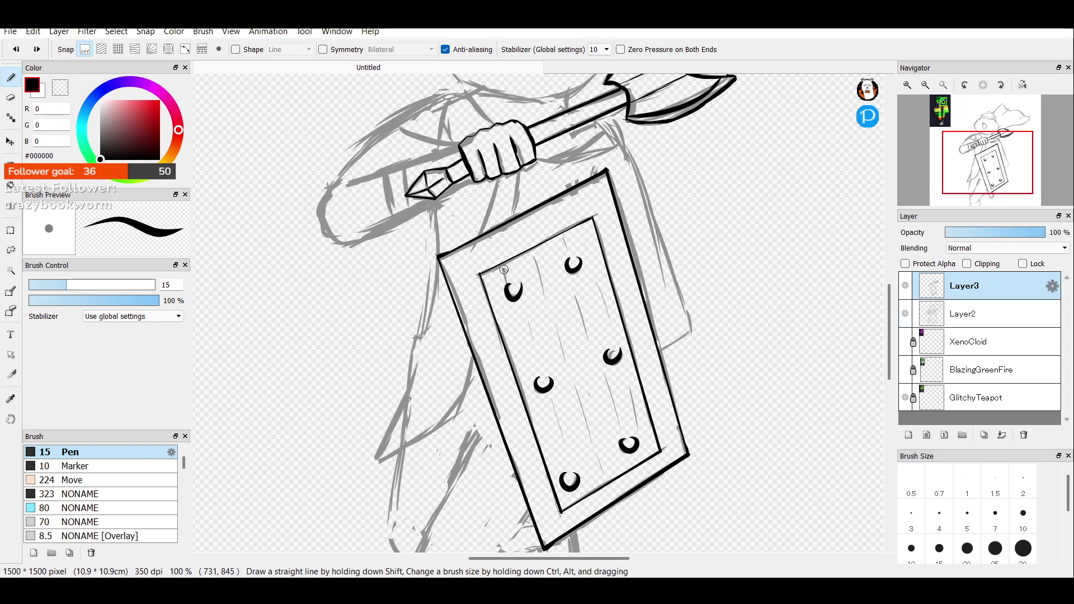
left_click_drag(502, 265, 516, 281)
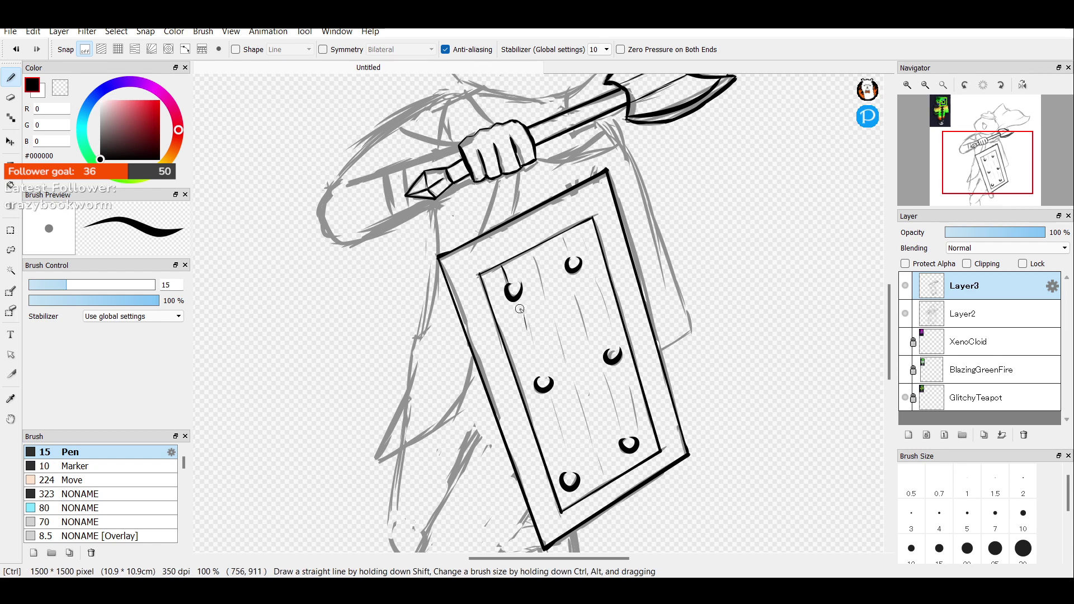
left_click_drag(522, 315, 533, 347)
key("ctrl+z")
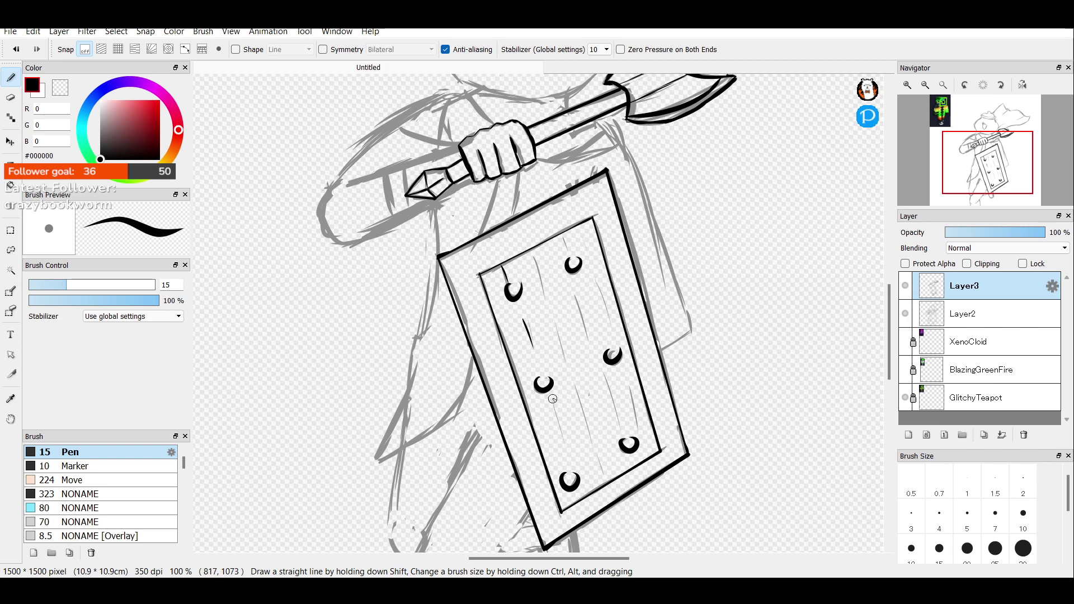
left_click_drag(553, 400, 565, 439)
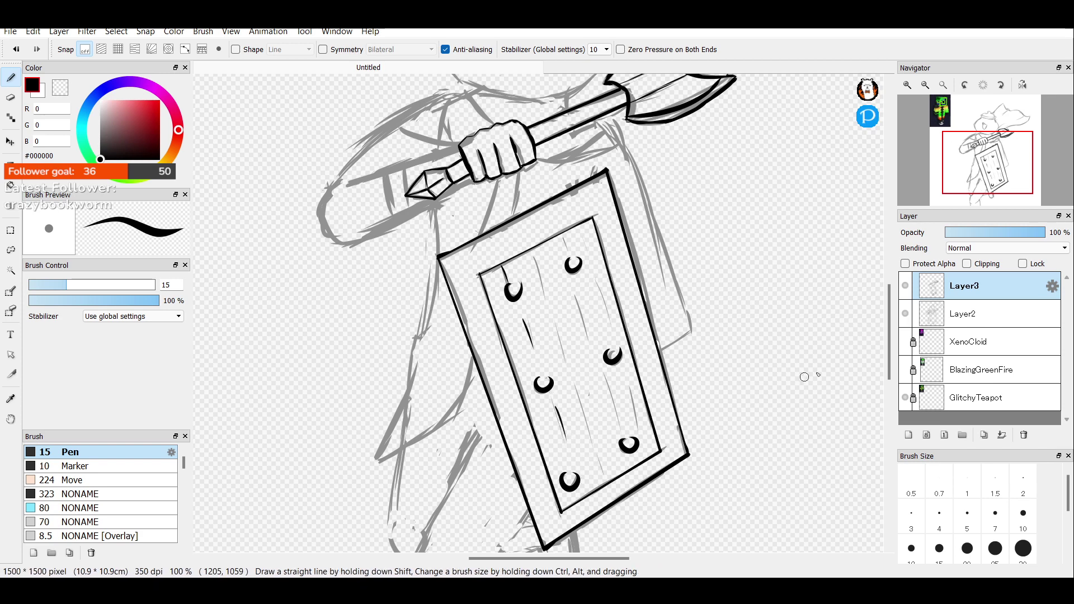
left_click(905, 314)
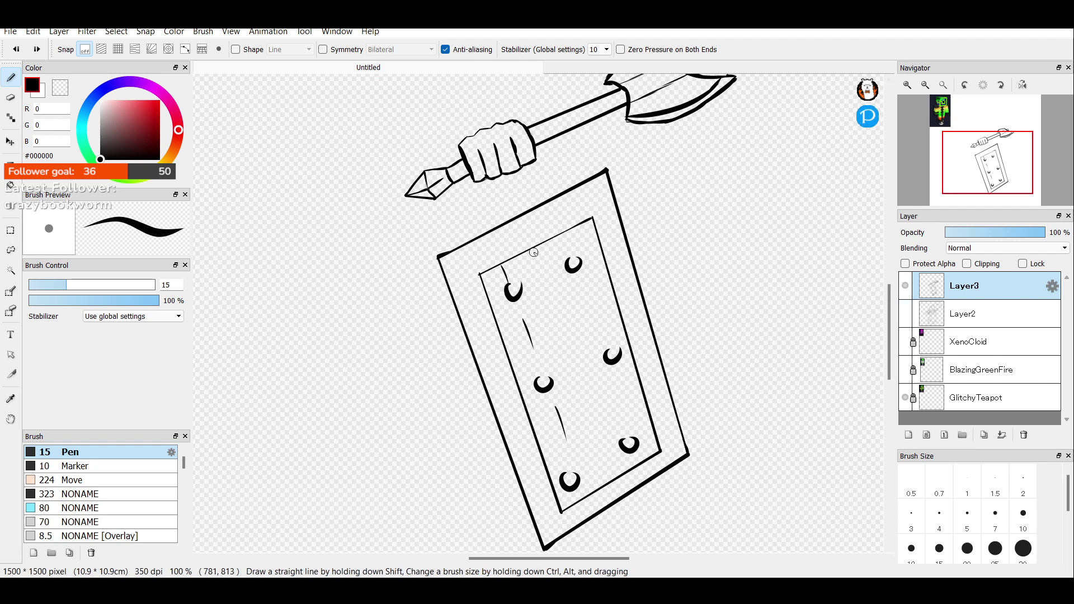
Ink a broken thin grain line down the middle of the shield's panel, redoing strokes until they run cleanly between the rivets.
key("ctrl+z")
left_click_drag(536, 250, 562, 327)
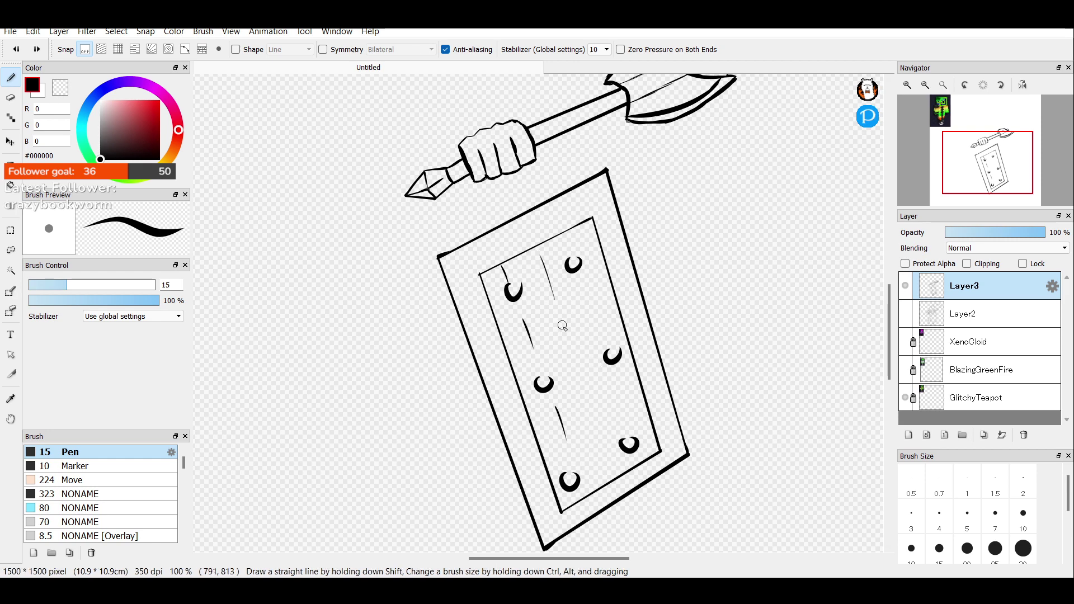
key("ctrl+z")
left_click_drag(538, 250, 573, 346)
key("ctrl+z")
left_click_drag(539, 250, 560, 325)
key("ctrl+z")
left_click_drag(539, 250, 587, 390)
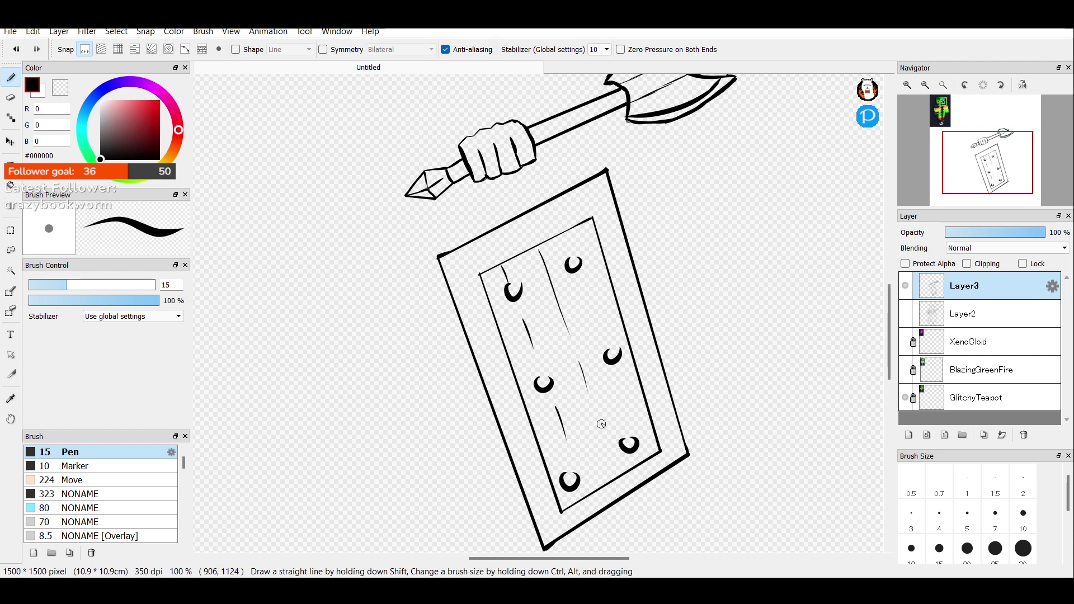
left_click_drag(614, 471, 594, 399)
key("ctrl+z")
mouse_move(614, 475)
left_mouse_down()
mouse_move(597, 428)
mouse_move(613, 478)
left_mouse_up()
key("ctrl+z")
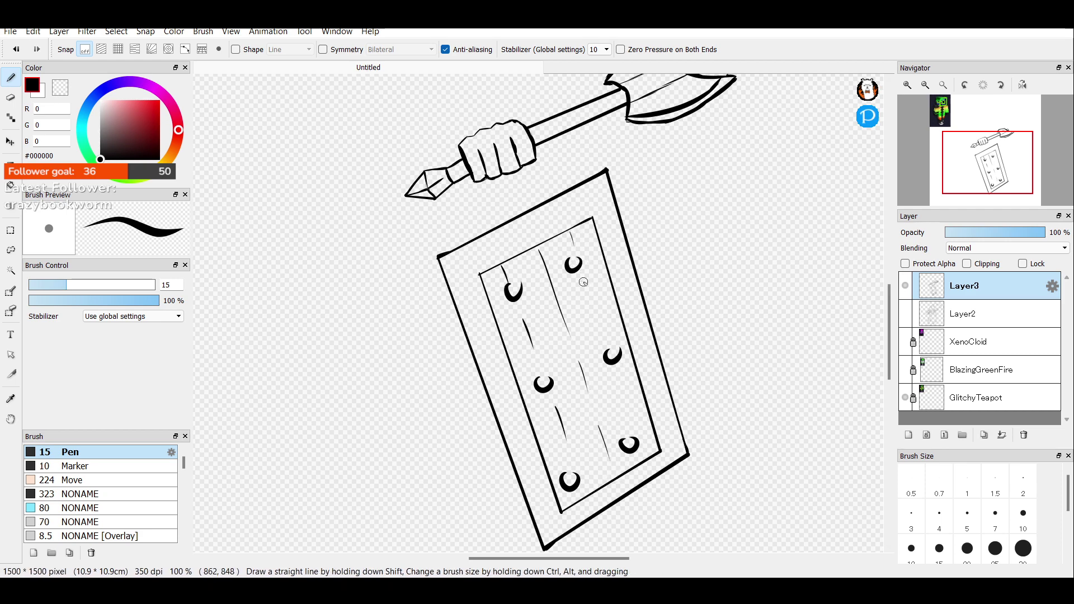
Ink thin grain strokes around the right column of rivets and compare the whole drawing with and without the Layer2 sketch.
left_click_drag(587, 282, 599, 338)
key("ctrl+z")
left_click_drag(588, 281, 599, 335)
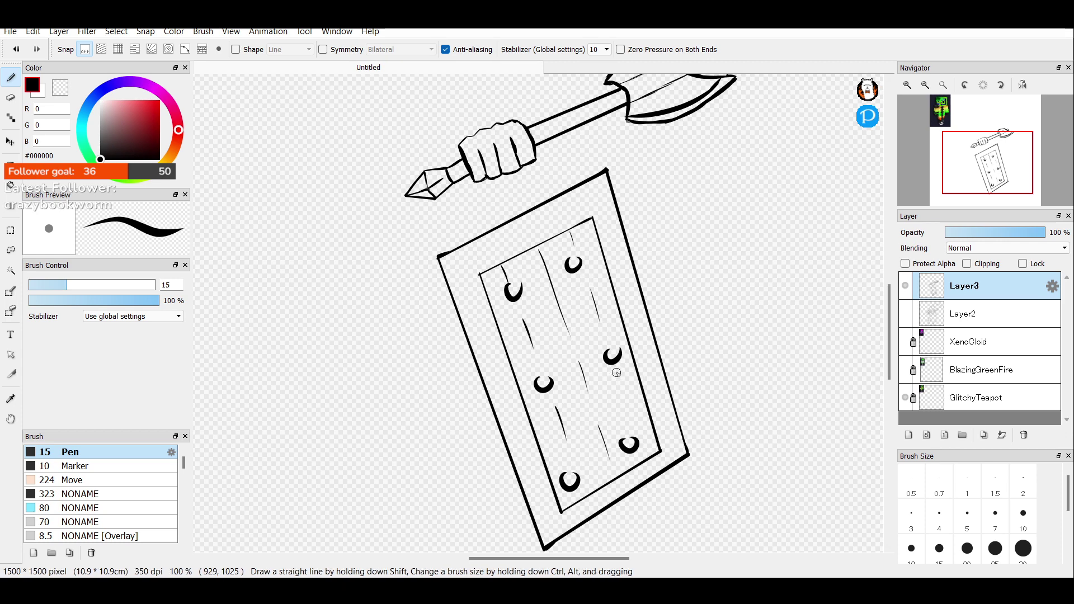
left_click_drag(615, 373, 631, 433)
left_click(926, 85)
left_click(906, 313)
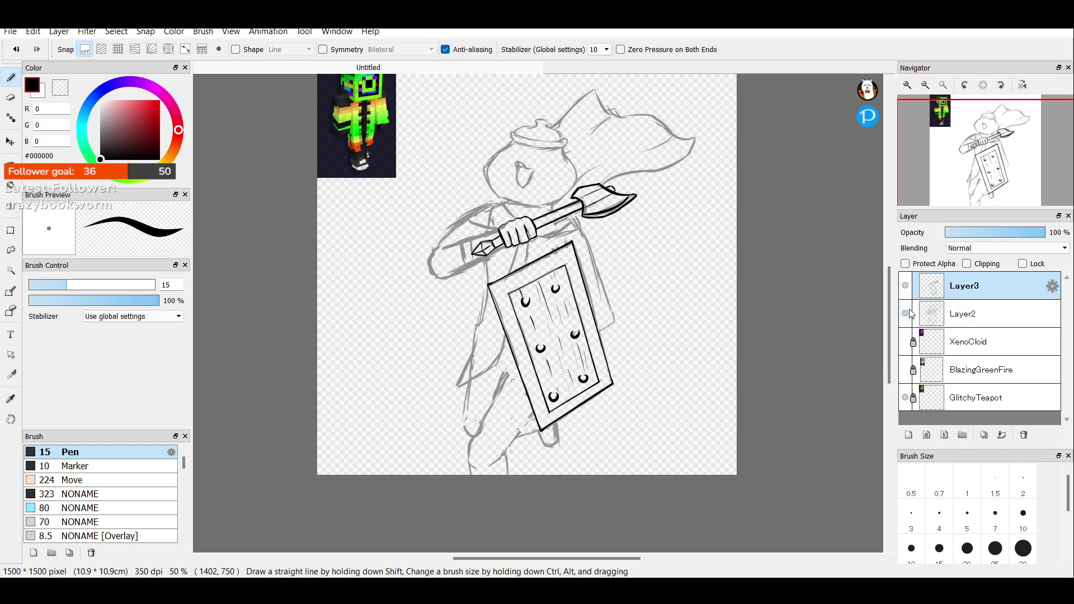
left_click(906, 313)
left_click(906, 313)
left_click(906, 315)
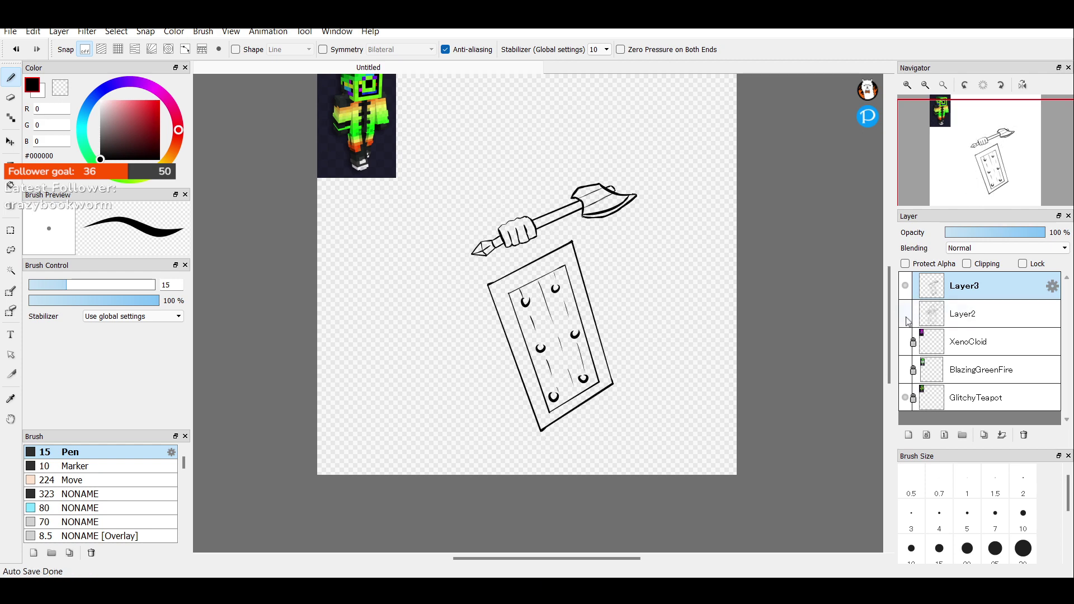
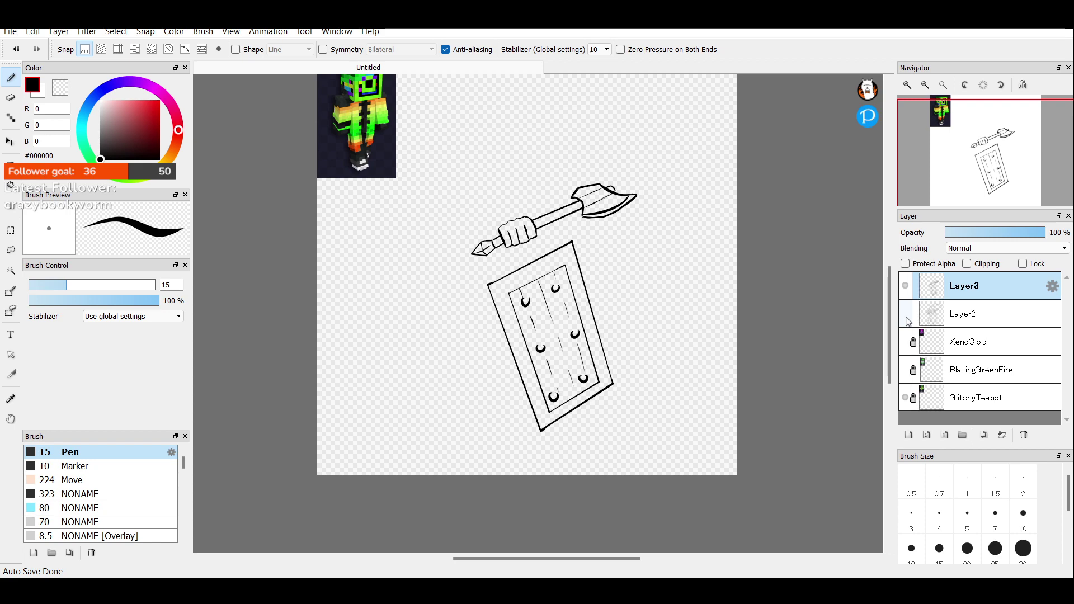
Try a long curved body line from the axe's pommel down beside the shield, compare it without the Layer2 sketch, and undo it.
left_click(906, 85)
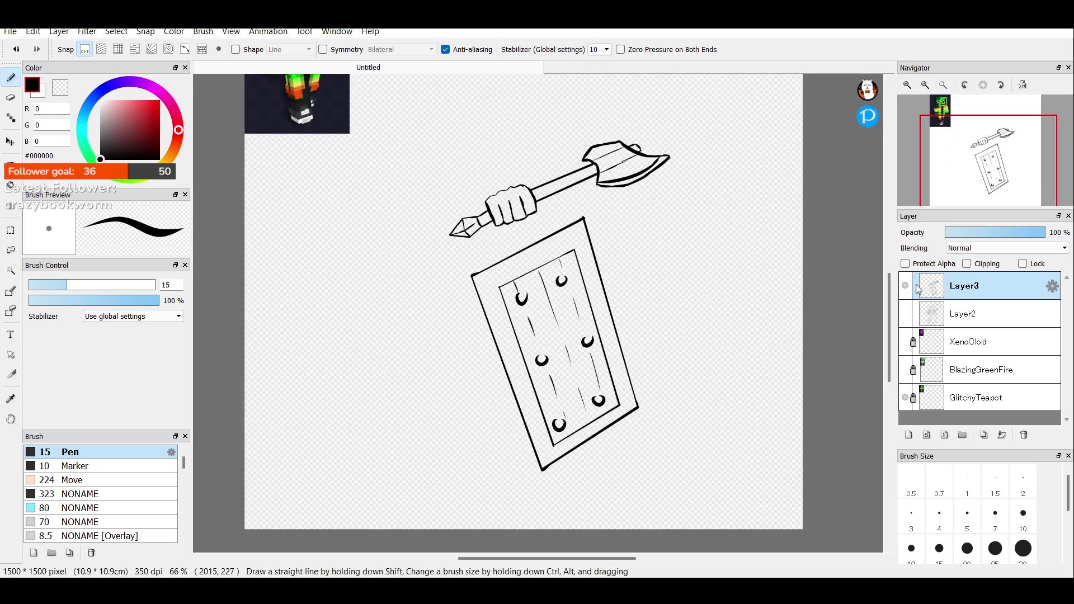
left_click(905, 314)
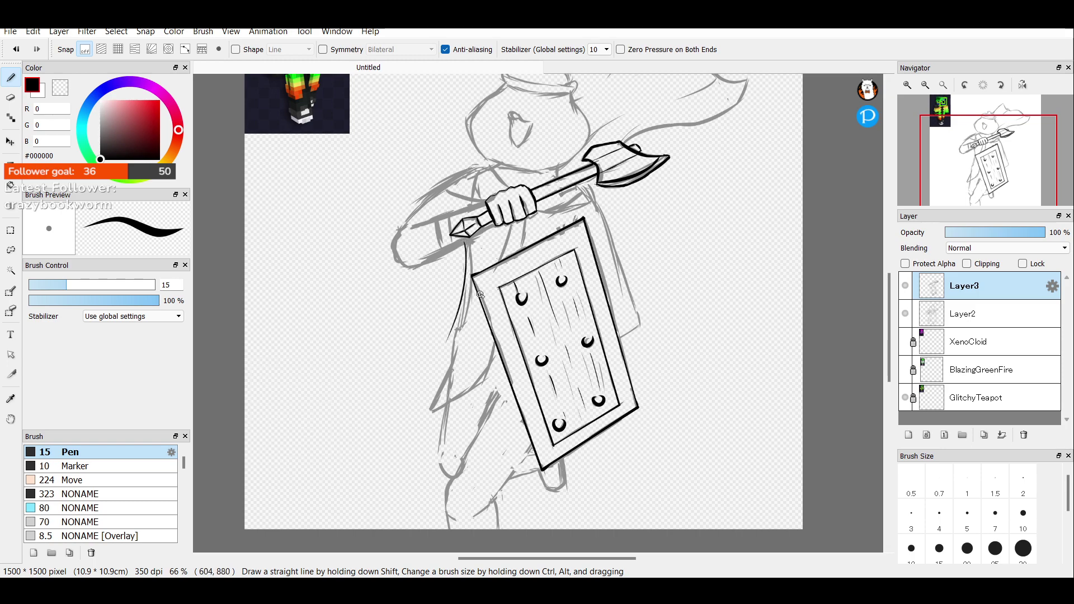
left_click(906, 314)
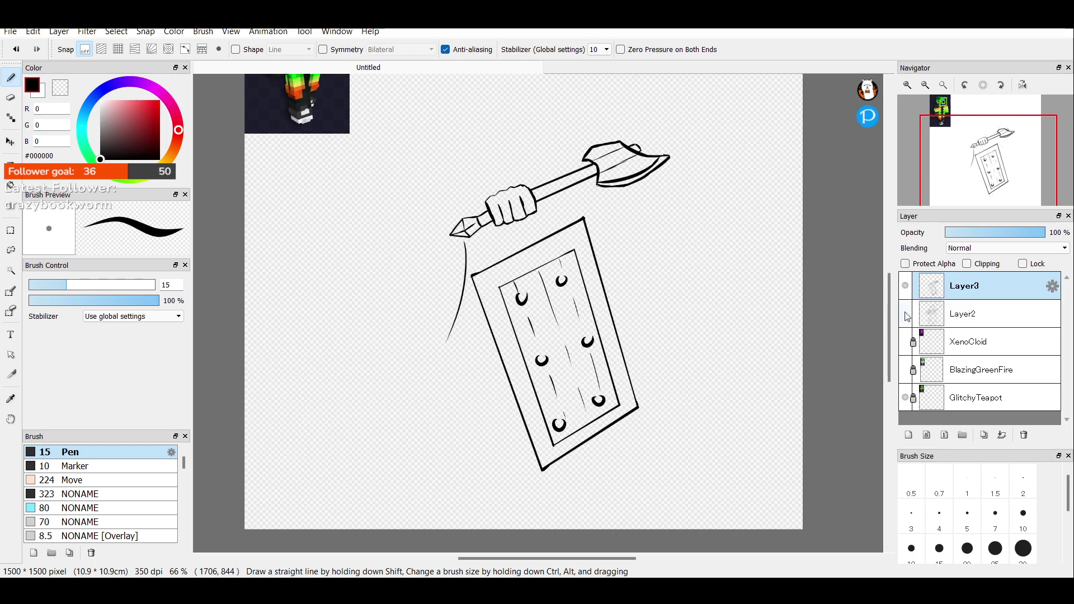
left_click(906, 314)
left_click(905, 314)
left_click(906, 314)
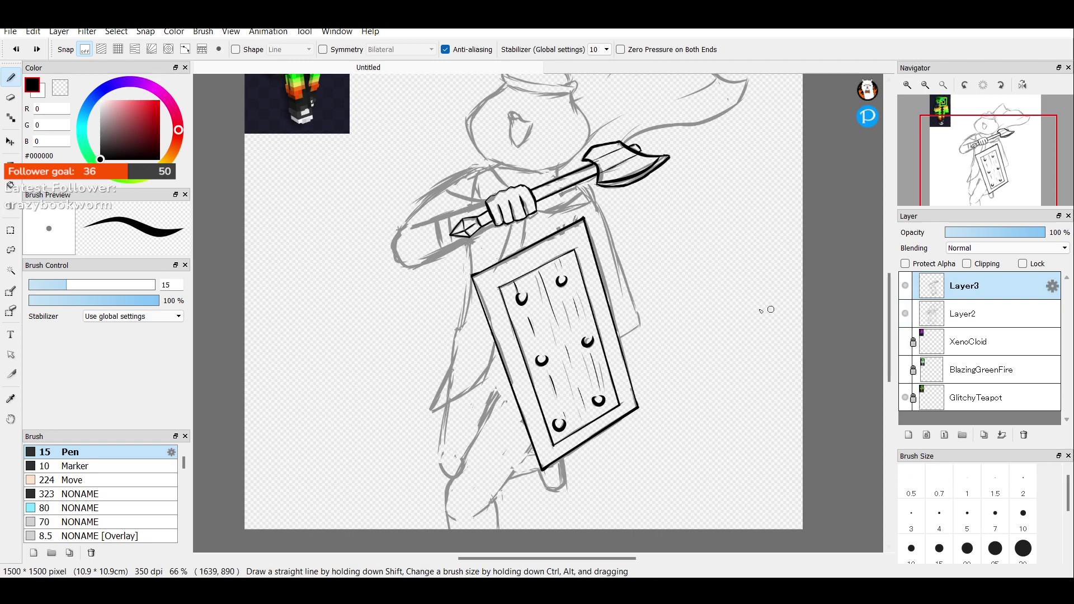
Try inking the sleeve's outer curve from the shoulder down around its rounded end over the sketch.
left_click_drag(391, 237, 429, 197)
left_click_drag(471, 167, 491, 161)
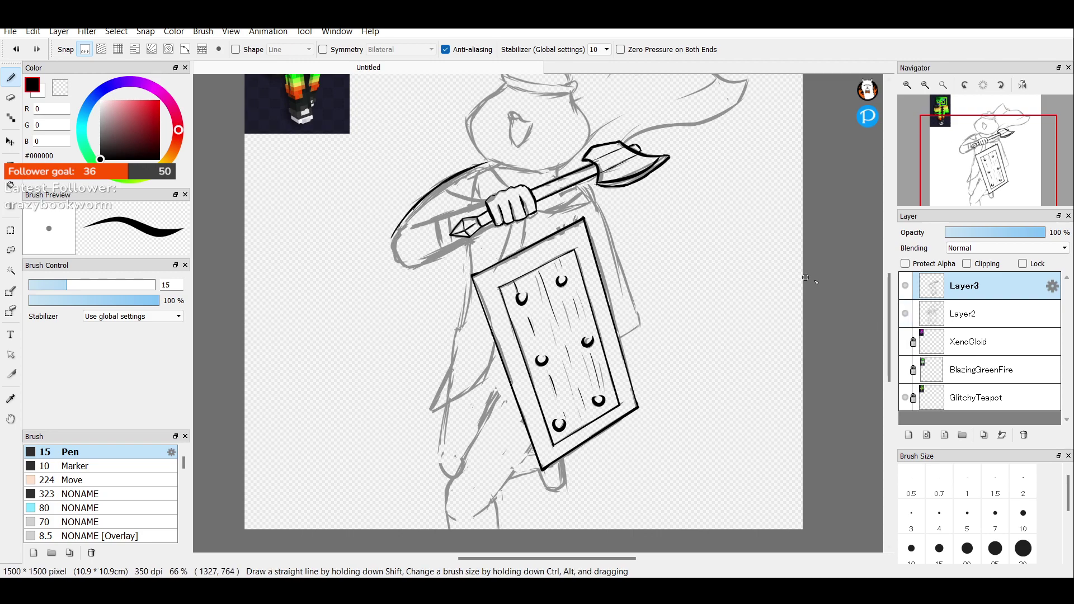
left_click(906, 314)
left_click(906, 314)
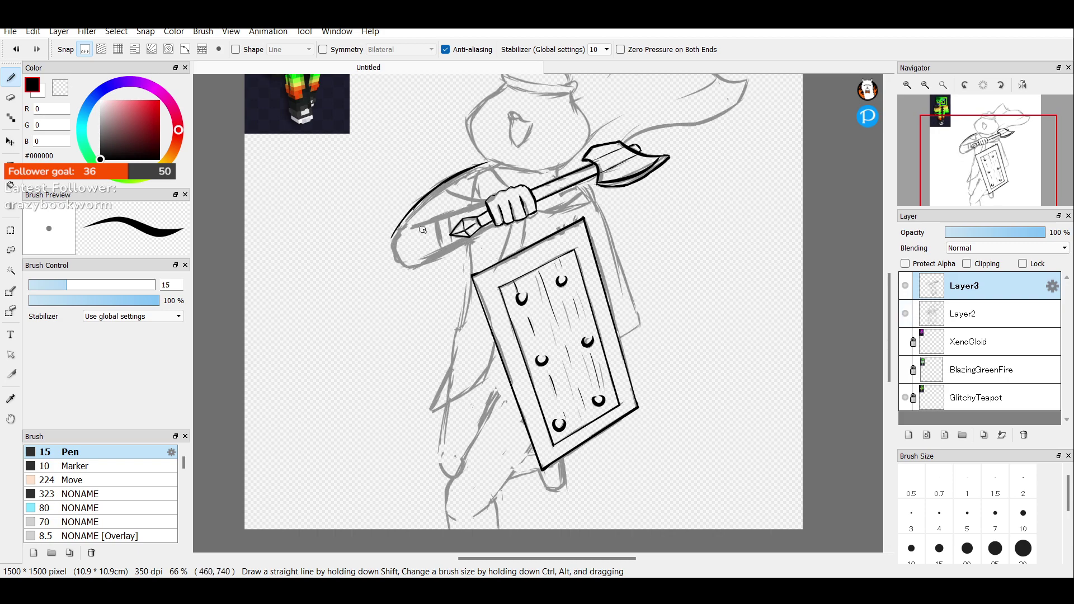
key("ctrl+z")
mouse_move(395, 229)
left_mouse_down()
mouse_move(407, 267)
mouse_move(436, 244)
left_mouse_up()
key("ctrl+z")
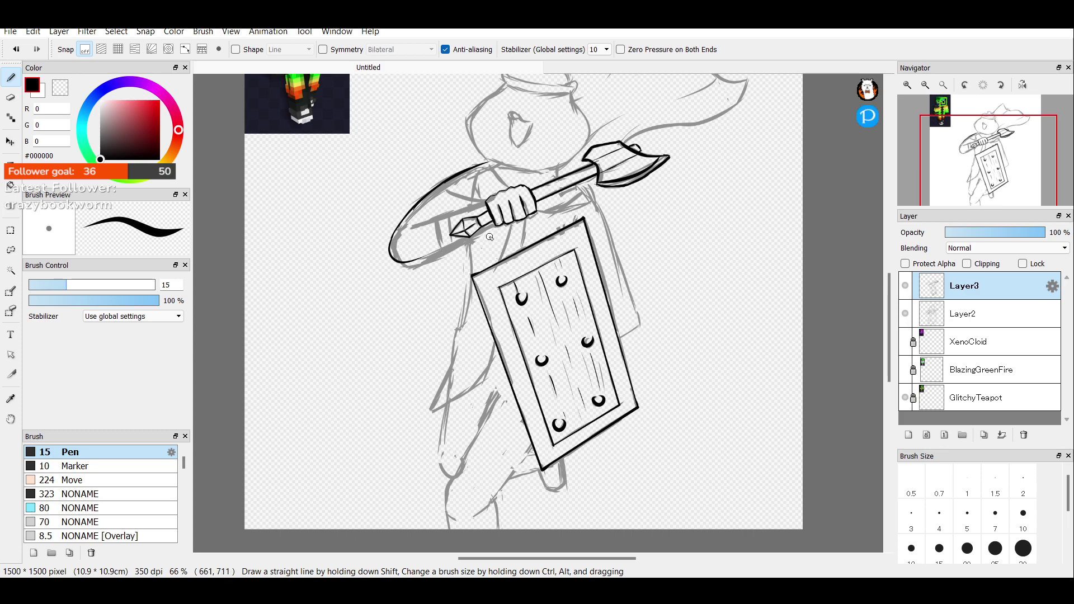
Check the sleeve outline without the Layer2 sketch and undo all of its strokes.
left_click(905, 313)
left_click(905, 313)
key("ctrl+z")
key("ctrl+z")
key("ctrl+z")
key("ctrl+z")
key("ctrl+z")
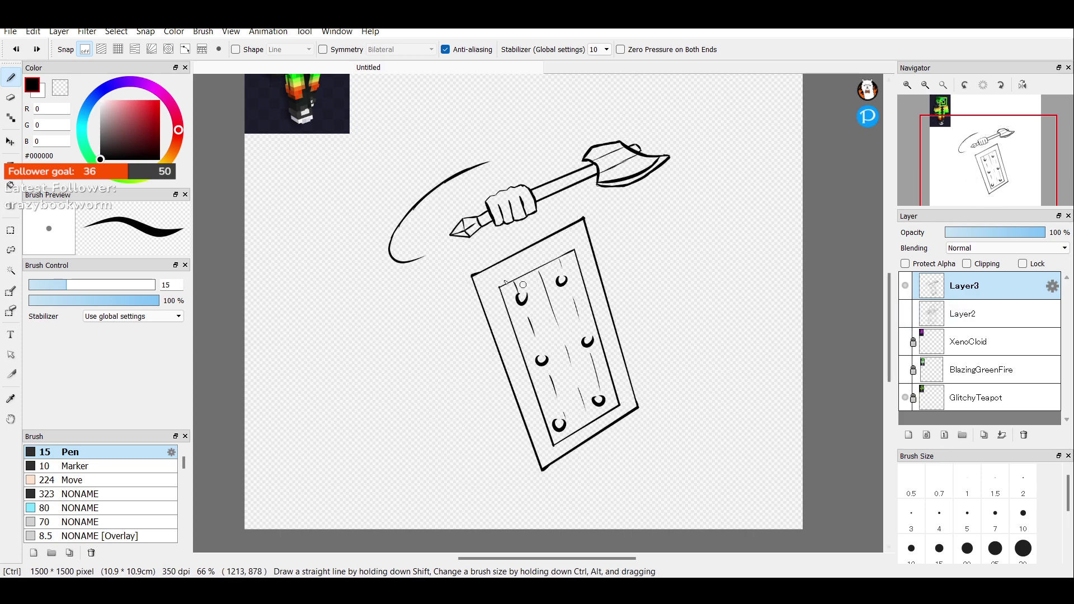
key("ctrl+z")
key("ctrl+z")
key("ctrl+z")
key("ctrl+z")
key("ctrl+z")
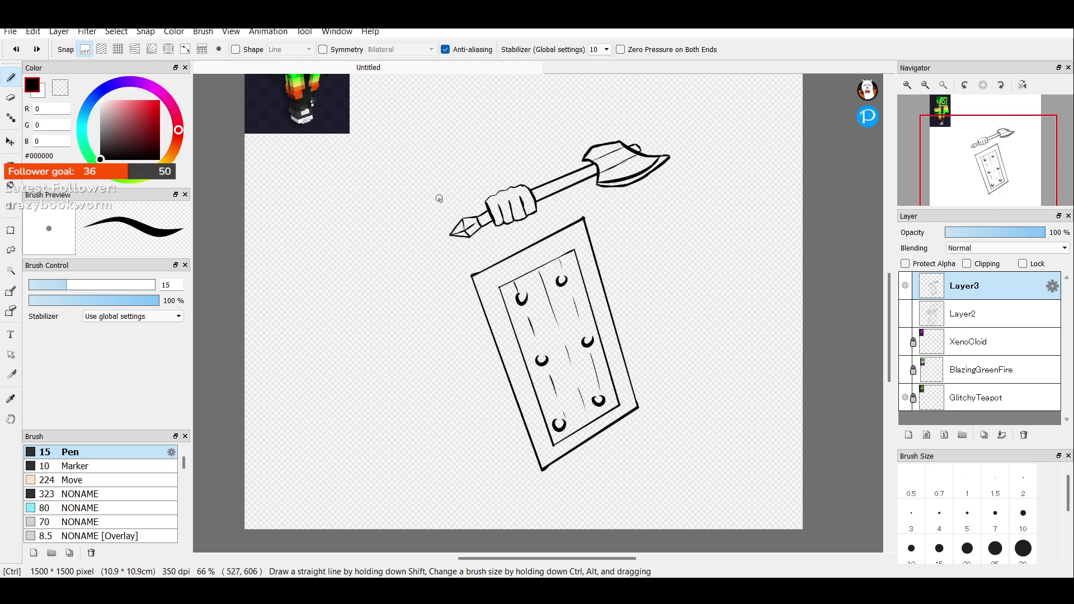
Ink the sleeve's upper curve towards the shoulder again and compare it with and without the Layer2 sketch.
left_click_drag(411, 219, 434, 193)
key("ctrl+z")
key("ctrl+z")
mouse_move(404, 225)
left_mouse_down()
mouse_move(449, 181)
mouse_move(461, 173)
mouse_move(434, 193)
mouse_move(492, 163)
left_mouse_up()
left_click(904, 313)
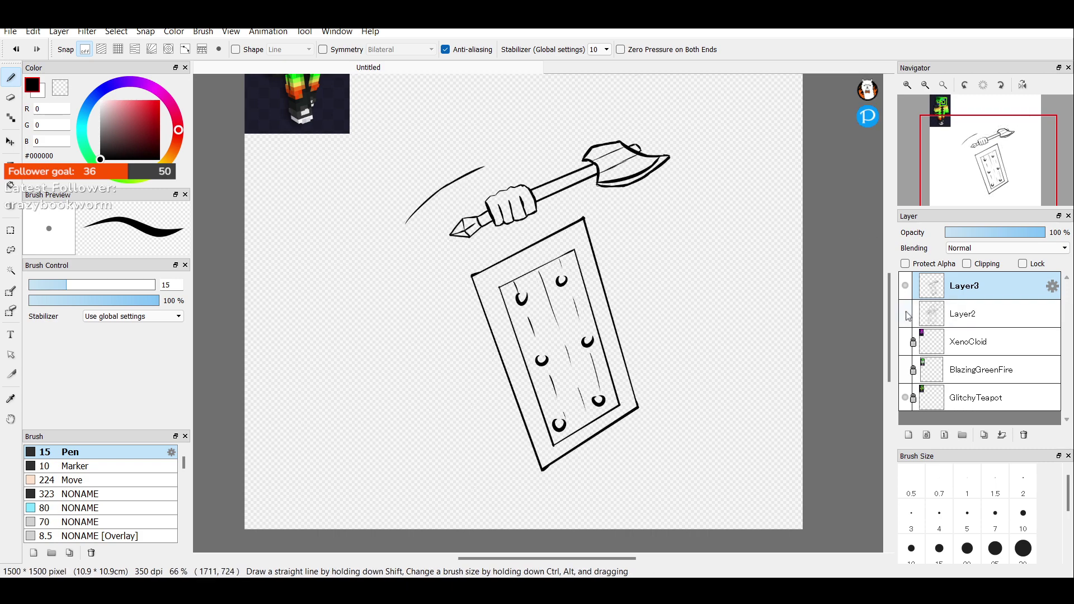
left_click(905, 313)
Ink the sleeve's rounded end and its lower edge up to the fist, and compare with and without the Layer2 sketch.
left_click(906, 85)
left_click(907, 86)
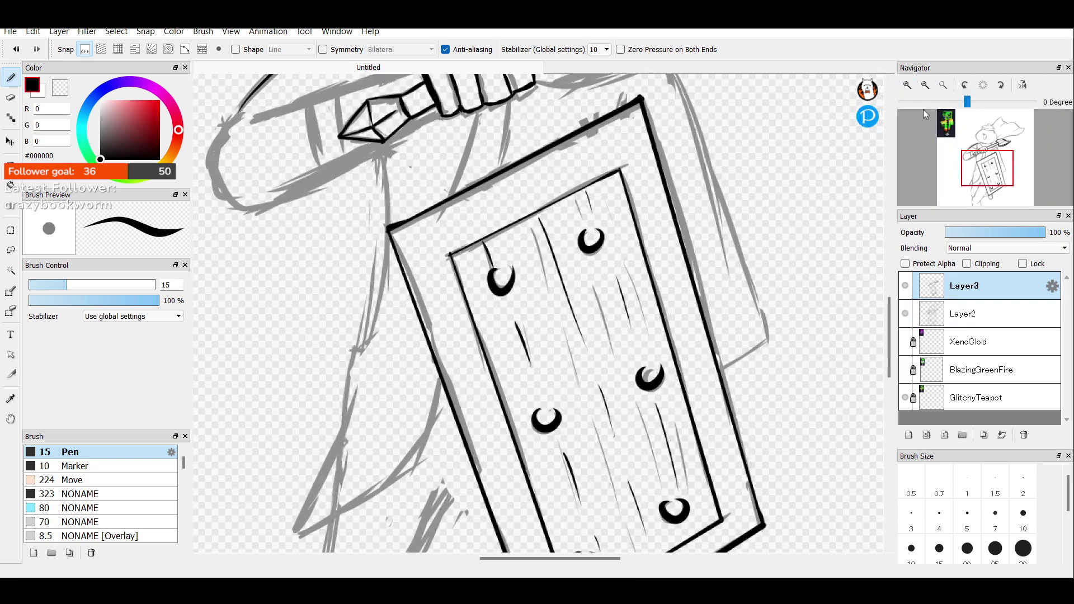
left_click_drag(988, 162, 982, 145)
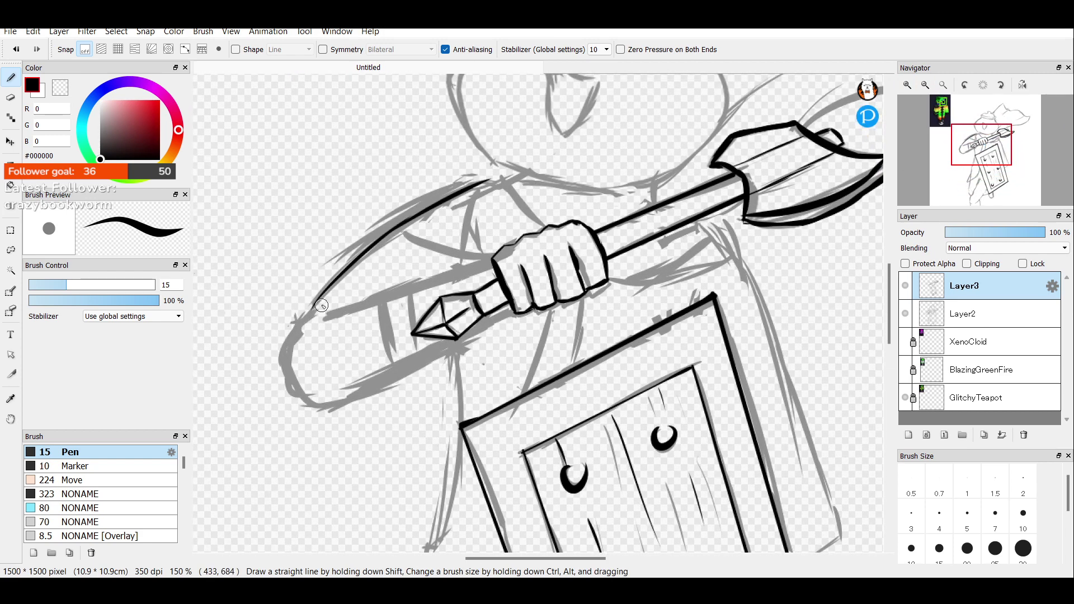
mouse_move(316, 302)
left_mouse_down()
mouse_move(281, 358)
mouse_move(287, 390)
mouse_move(284, 372)
mouse_move(287, 386)
mouse_move(317, 396)
mouse_move(287, 392)
mouse_move(286, 382)
mouse_move(309, 405)
mouse_move(366, 391)
mouse_move(355, 401)
mouse_move(426, 359)
left_mouse_up()
key("ctrl+z")
key("ctrl+z")
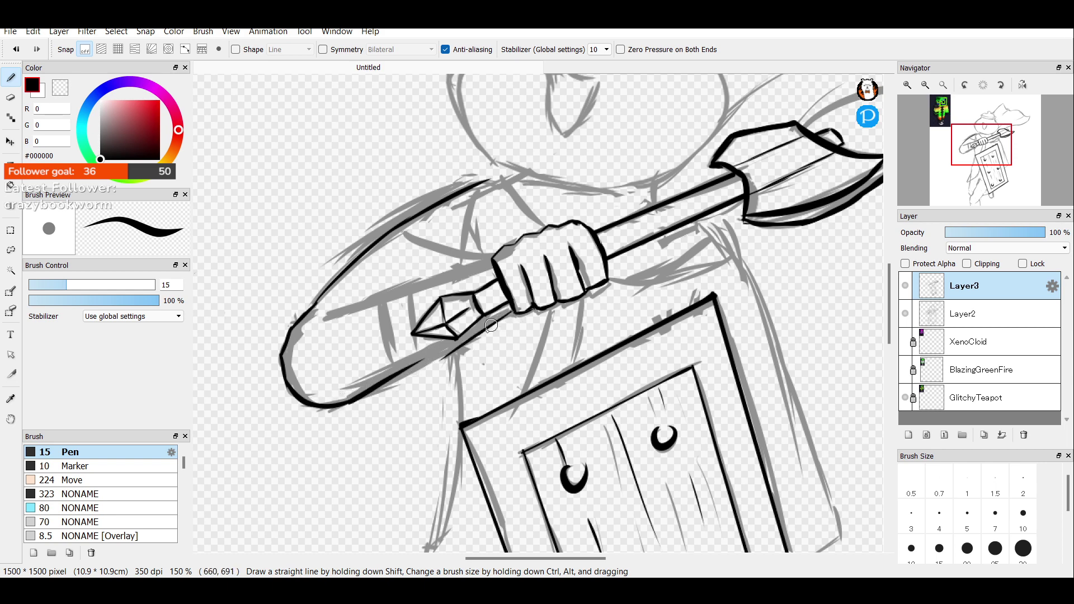
left_click_drag(394, 383, 510, 307)
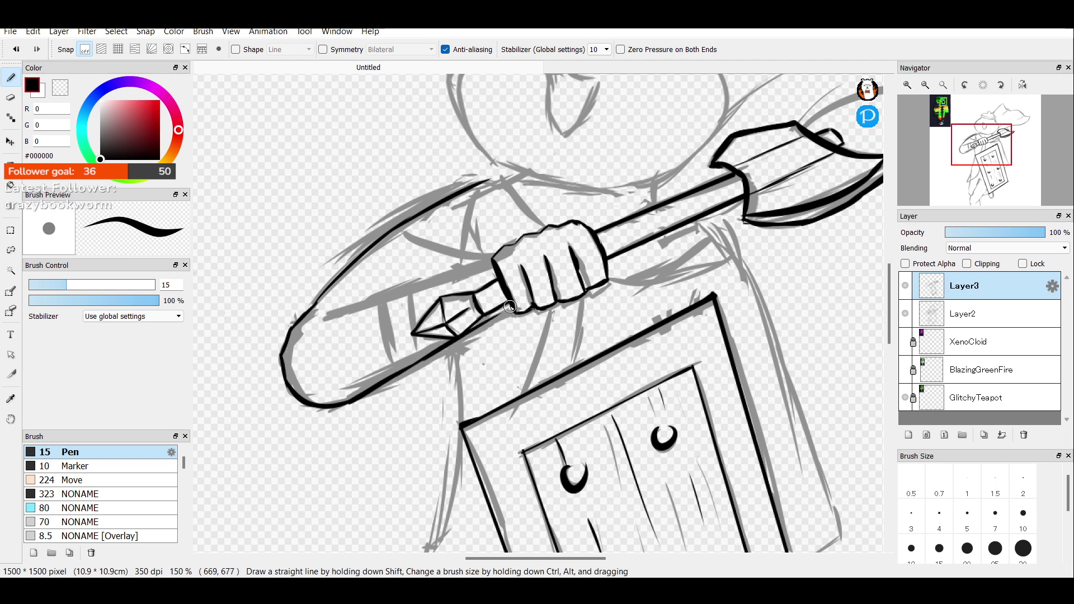
left_click(905, 314)
left_click(905, 314)
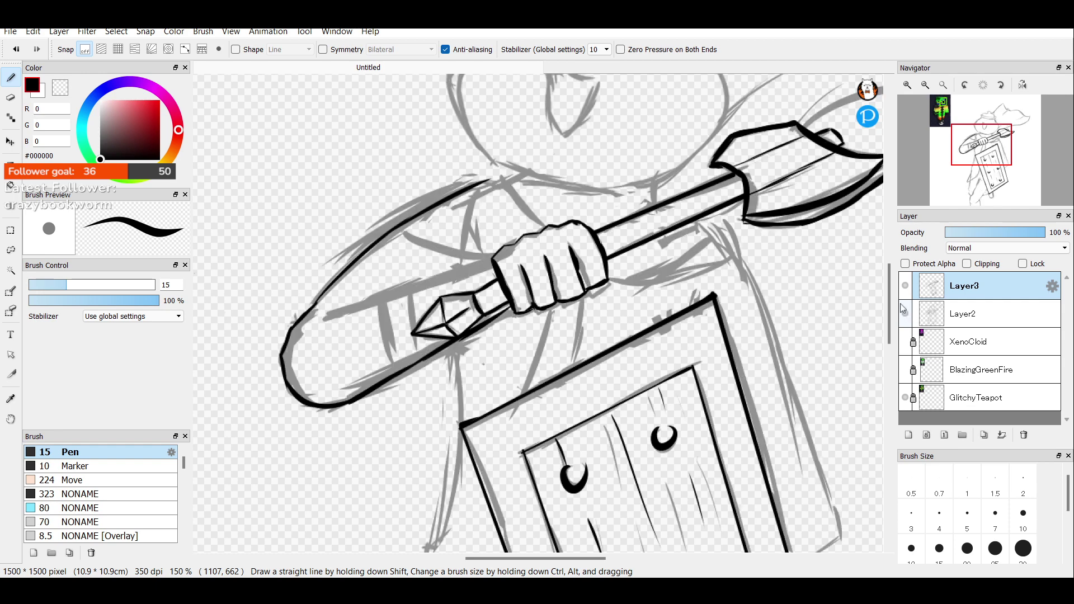
Ink the forearm's upper edge from the fist back to the sleeve's outer curve and compare with and without the Layer2 sketch.
left_click_drag(506, 248, 416, 284)
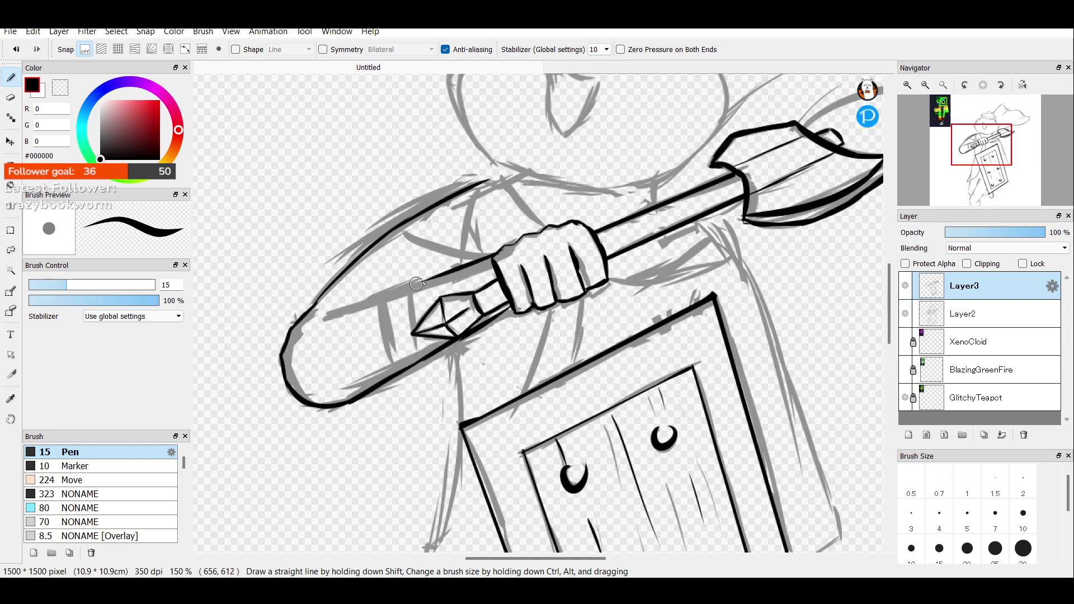
left_click_drag(326, 311, 428, 275)
left_click(905, 314)
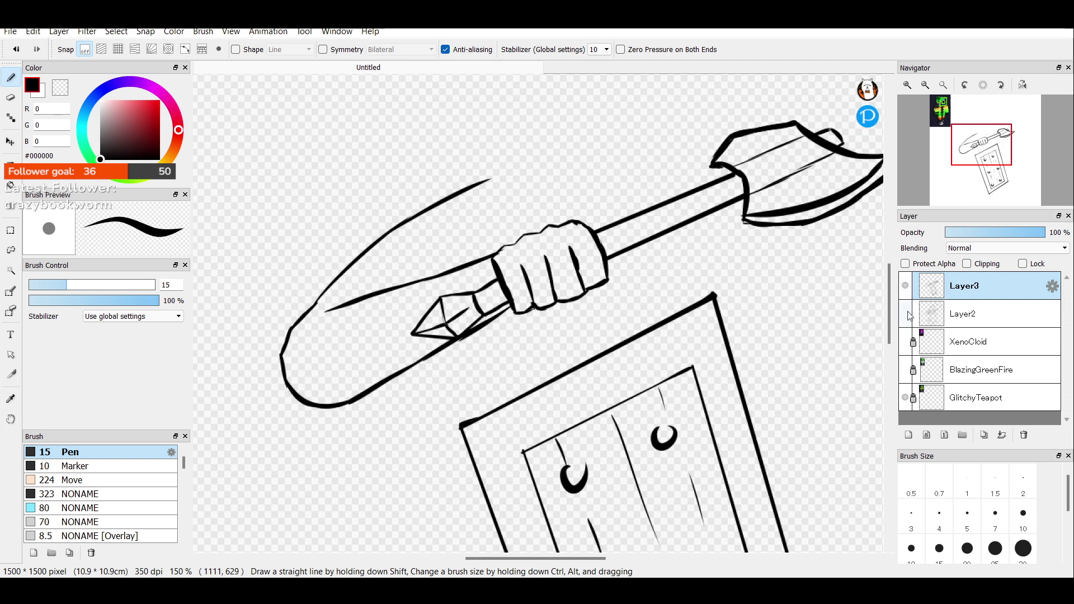
left_click(906, 314)
left_click(906, 314)
left_click(905, 314)
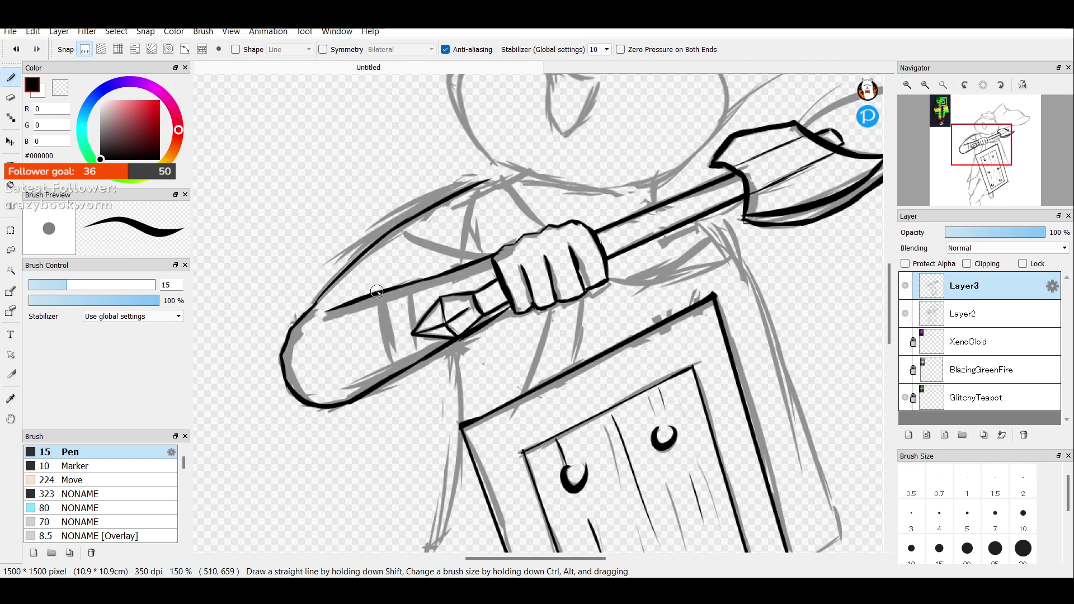
Ink the two curved band lines across the forearm behind the axe's pommel and check them without the Layer2 sketch.
left_click_drag(375, 292, 388, 373)
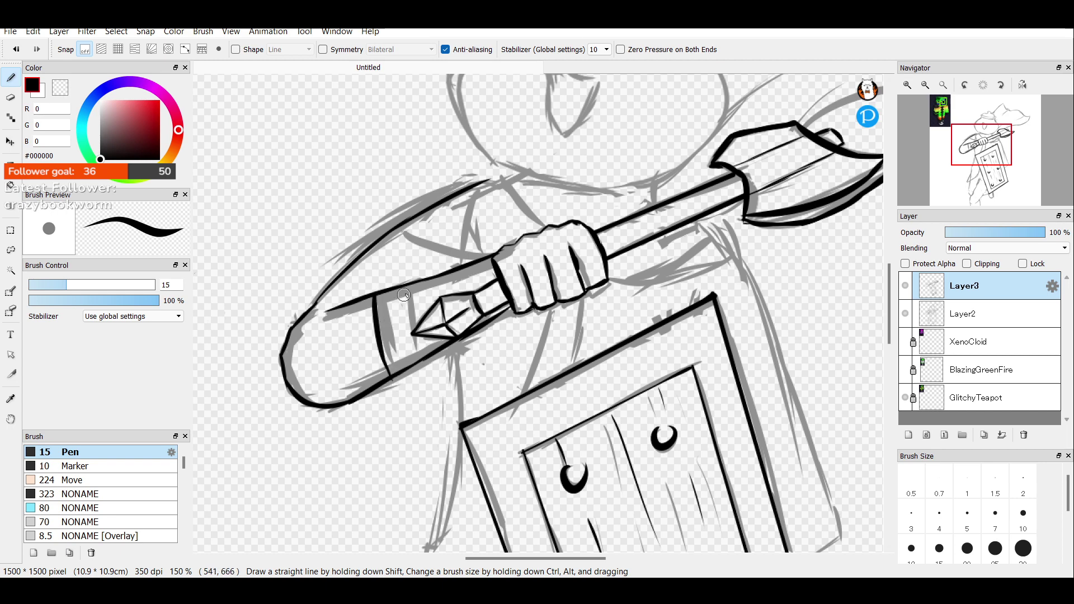
left_click_drag(409, 286, 419, 358)
left_click(905, 314)
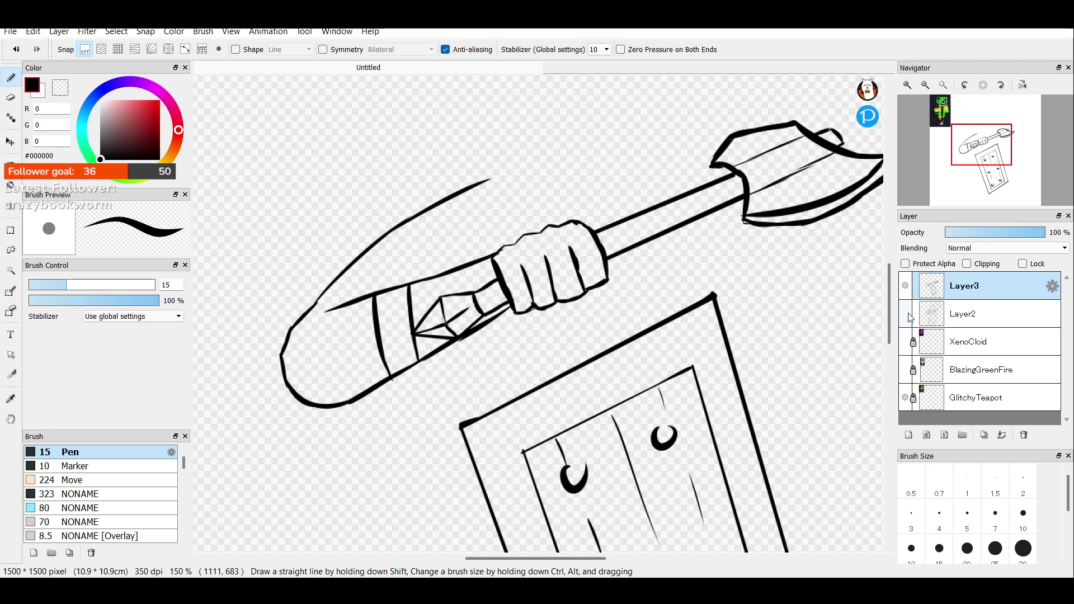
left_click(905, 313)
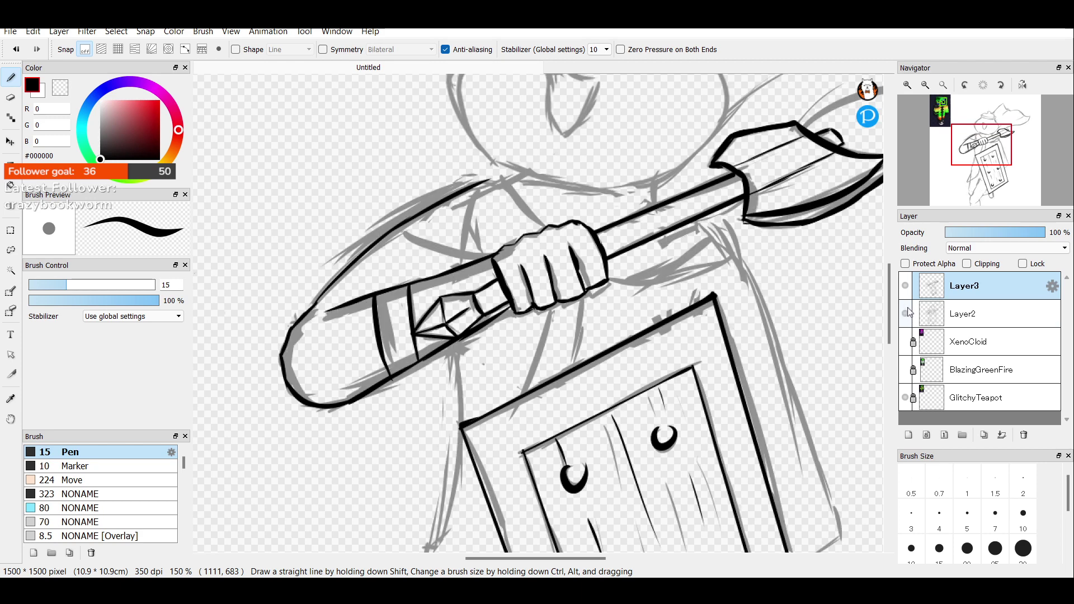
Erase the excess line where the forearm's upper edge meets the fist and hide the Layer2 sketch to check it.
key("e")
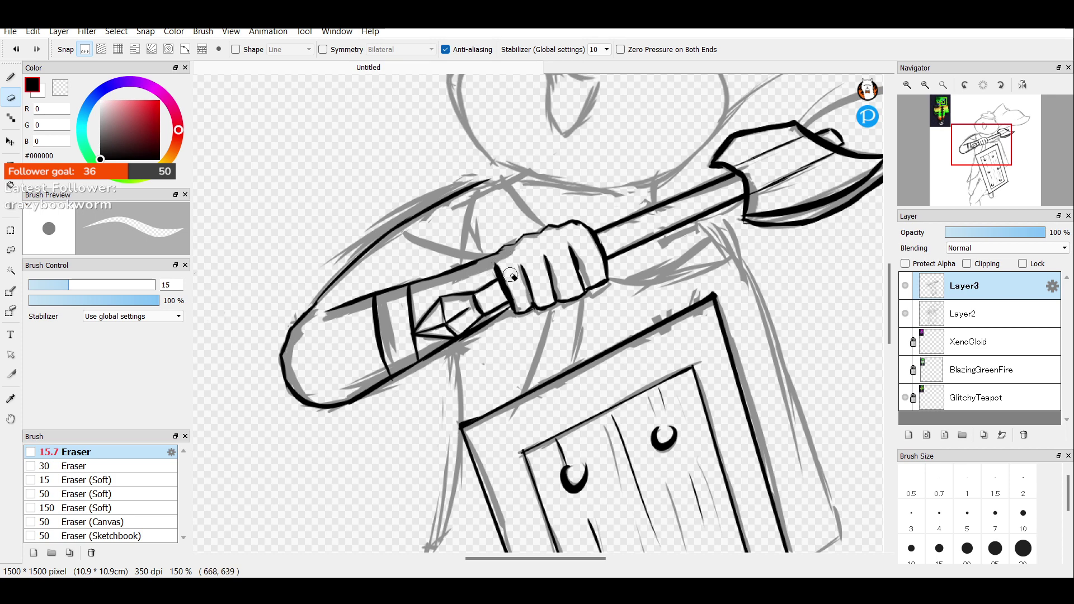
left_click(906, 313)
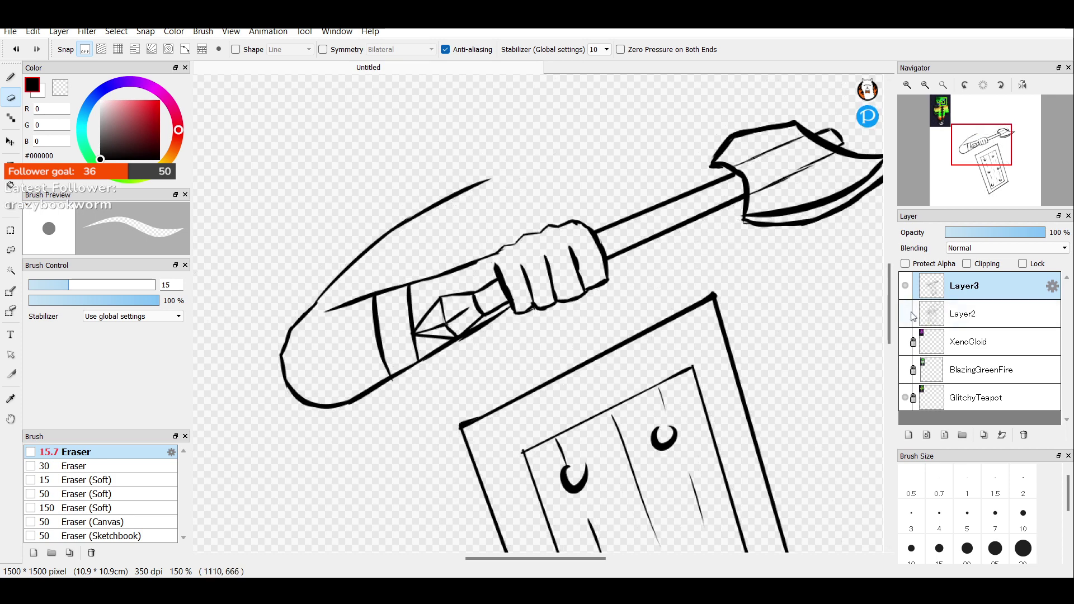
With the Pen, extend the shoulder line to the head, ink the short neck edge above the axe handle and check against the Layer2 sketch.
left_click(10, 77)
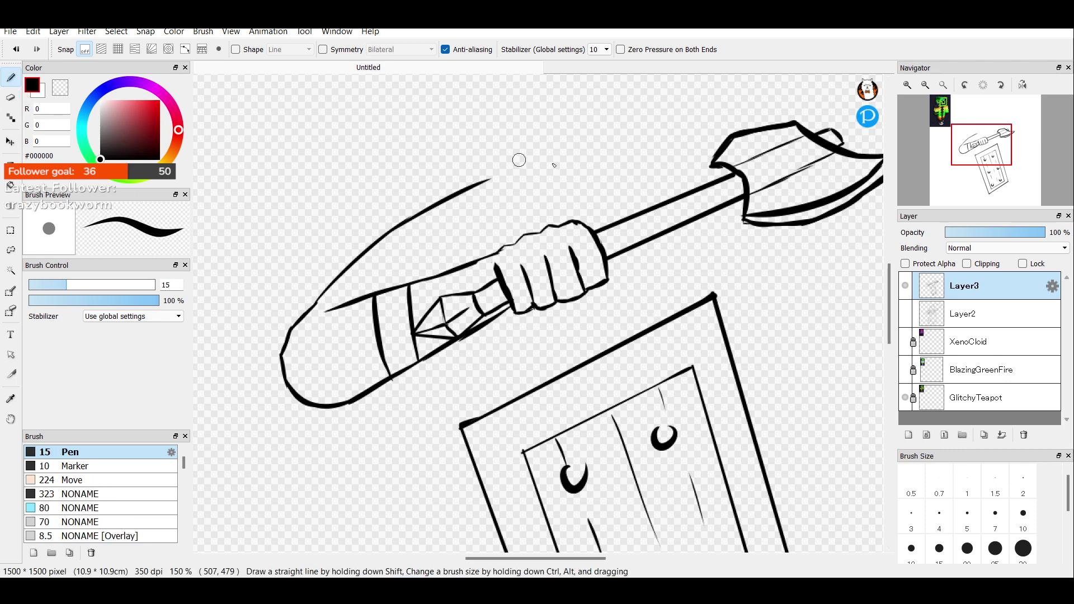
left_click(906, 314)
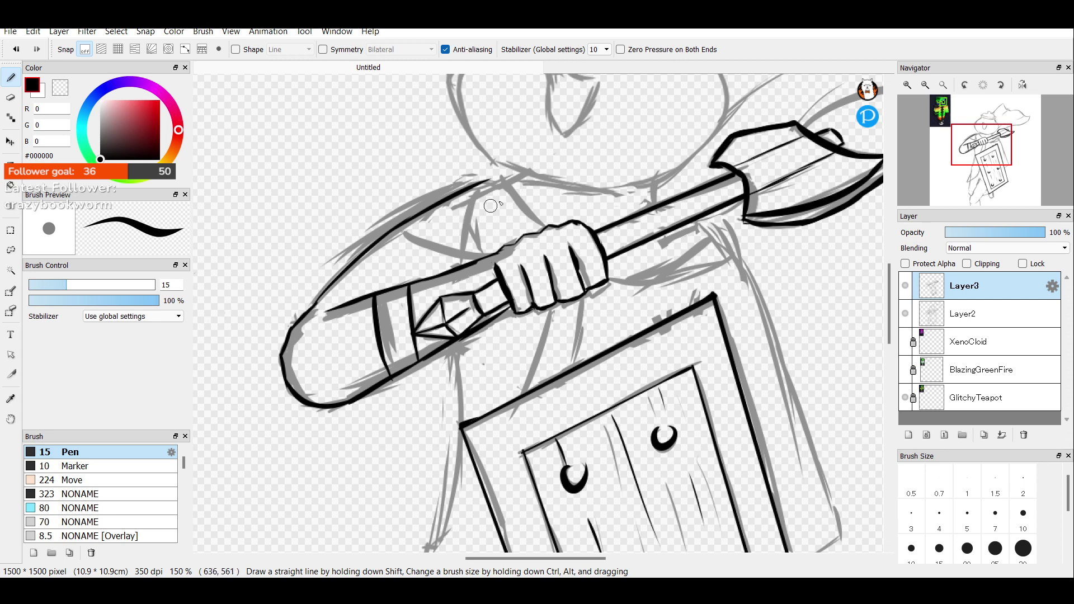
left_click_drag(481, 184, 515, 176)
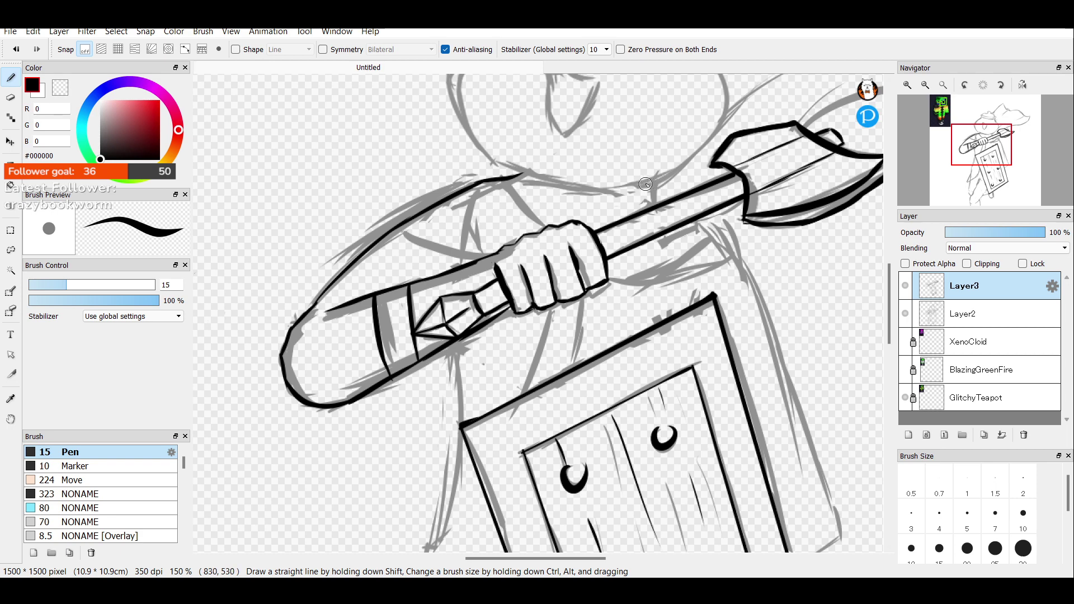
left_click_drag(647, 183, 651, 201)
left_click(906, 315)
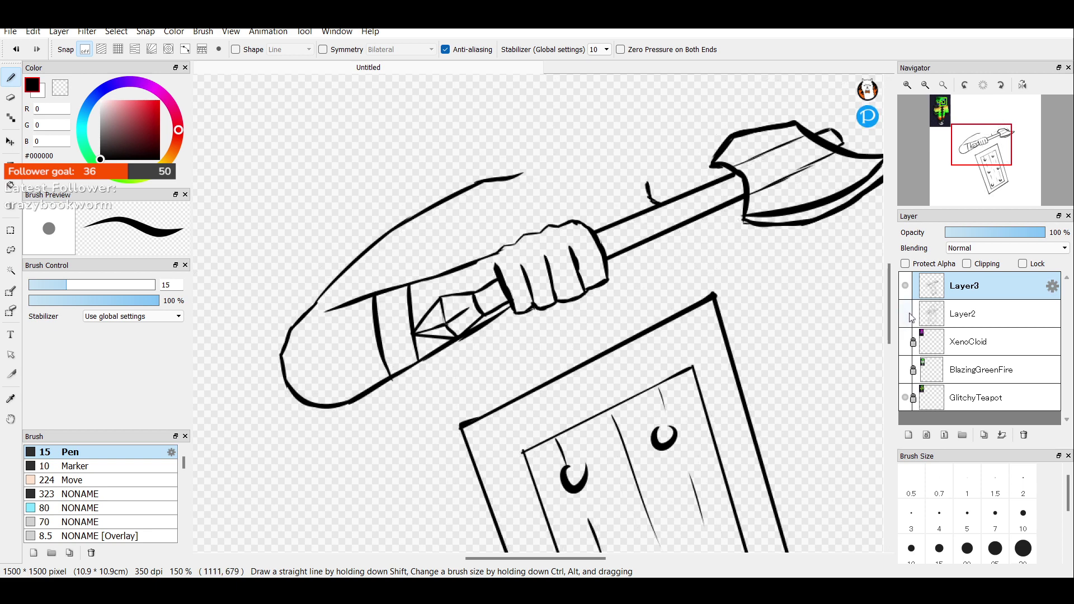
left_click(907, 314)
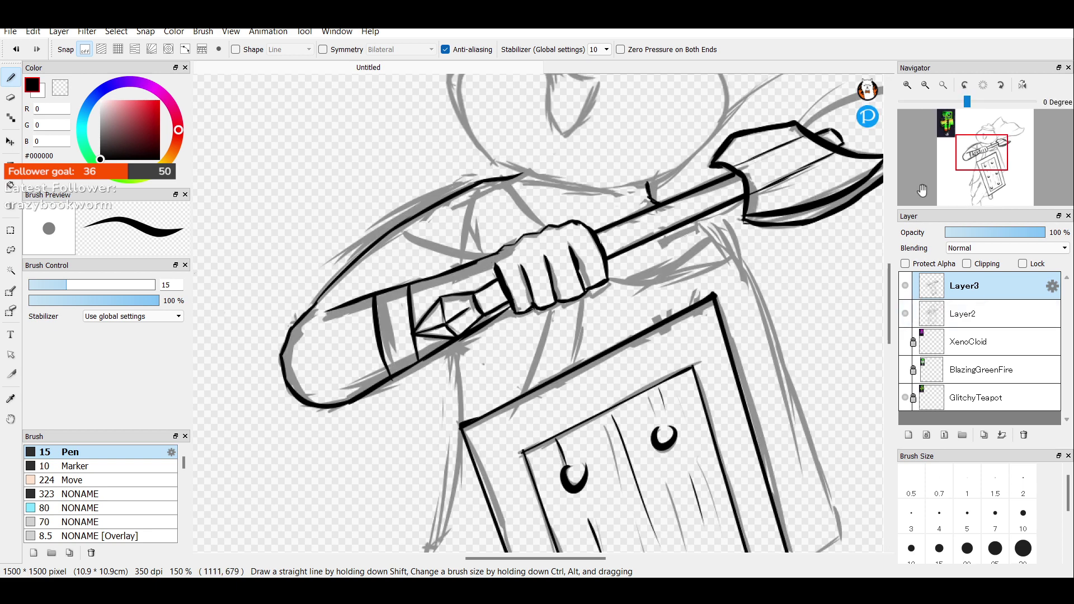
Ink the left side of the pot-shaped head from the rim down to the shoulder and compare with and without the Layer2 sketch.
mouse_move(984, 153)
left_mouse_down()
mouse_move(976, 146)
mouse_move(987, 141)
left_mouse_up()
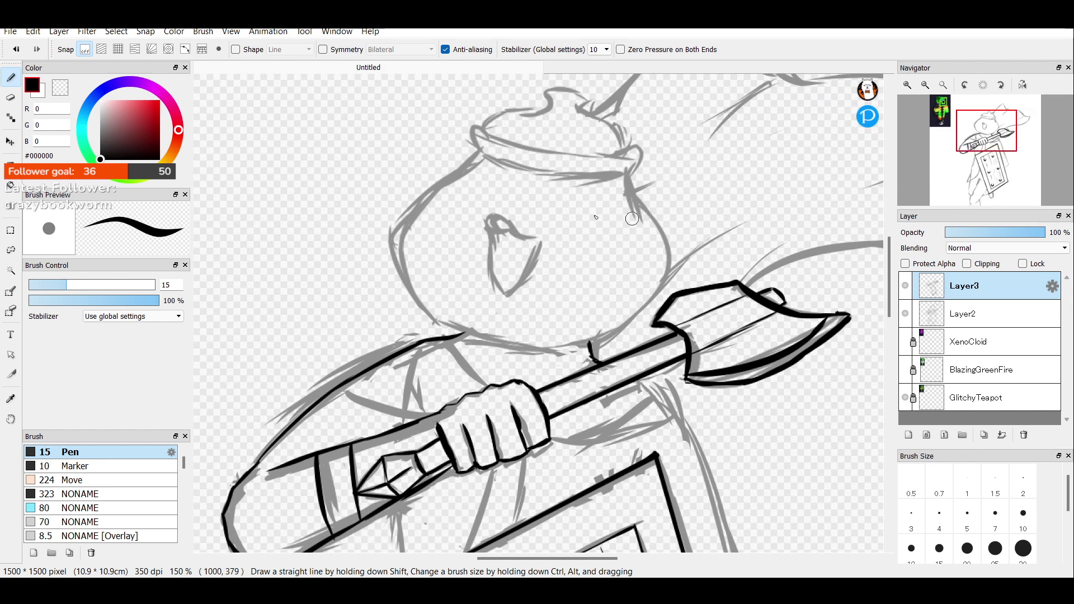
mouse_move(475, 150)
left_mouse_down()
mouse_move(394, 209)
mouse_move(413, 193)
mouse_move(397, 249)
mouse_move(415, 286)
left_mouse_up()
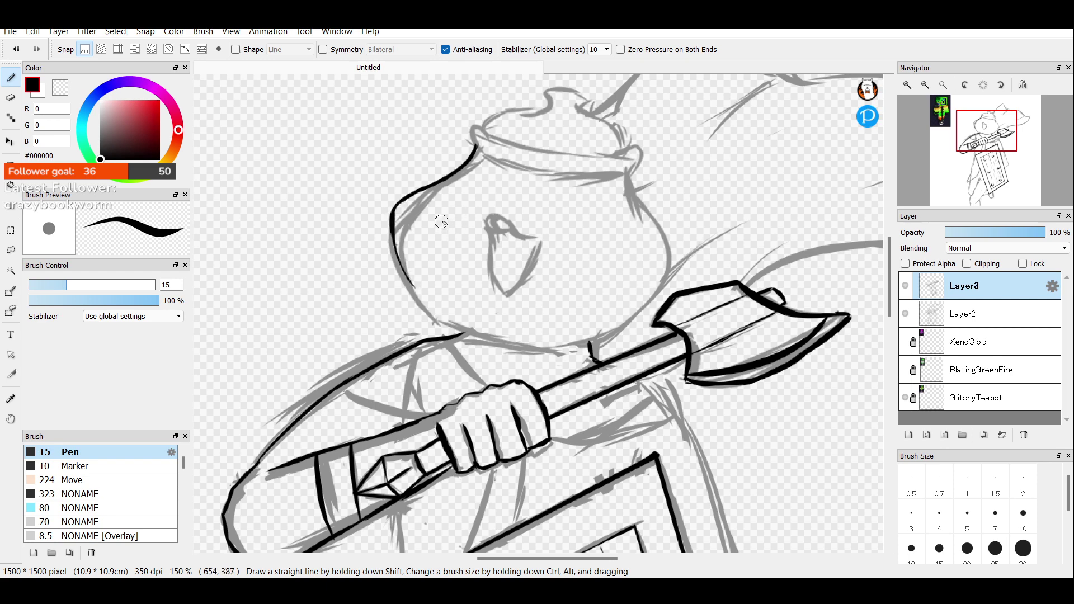
key("ctrl+z")
key("ctrl+z")
key("ctrl+z")
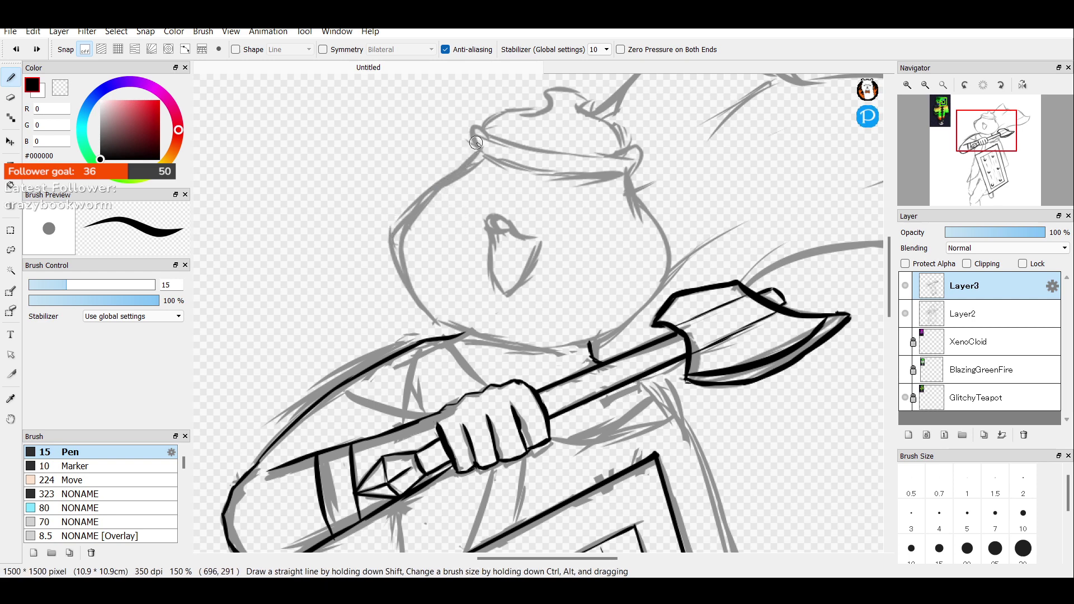
left_click_drag(476, 143, 427, 192)
key("ctrl+z")
mouse_move(476, 143)
left_mouse_down()
mouse_move(401, 238)
mouse_move(421, 302)
mouse_move(465, 333)
mouse_move(425, 308)
left_mouse_up()
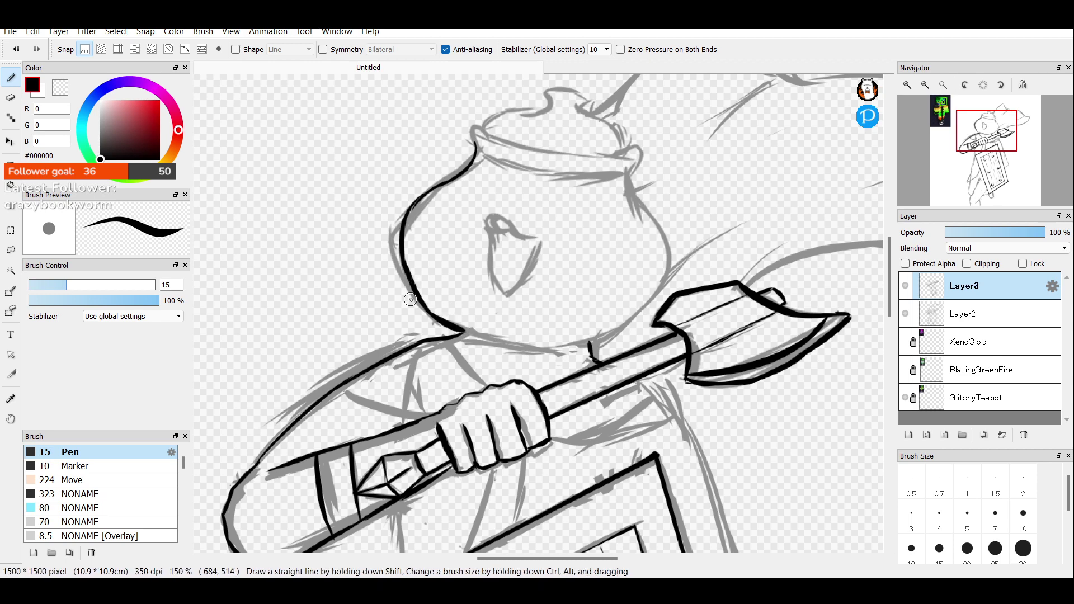
left_click(905, 313)
left_click(905, 313)
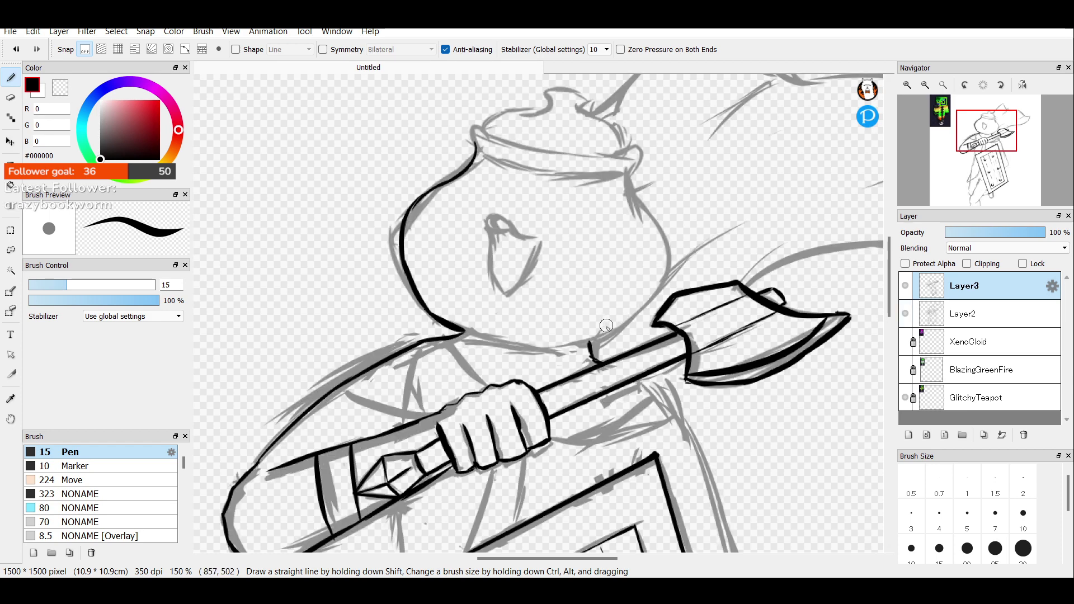
Ink the right side of the pot-shaped head from the rim down to the neck and compare with and without the Layer2 sketch.
left_click_drag(583, 337, 650, 315)
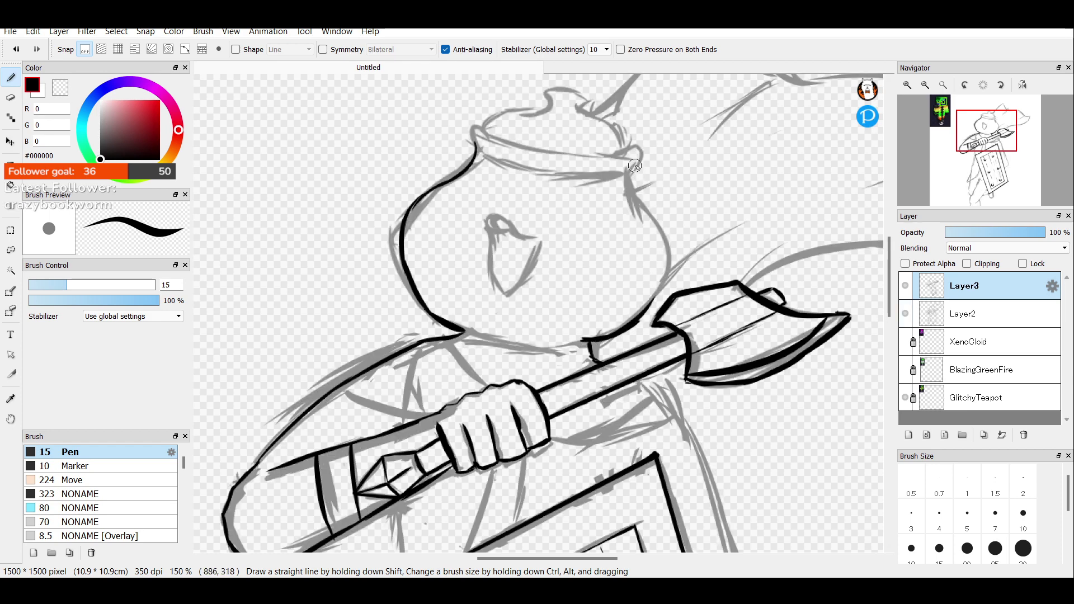
mouse_move(633, 165)
left_mouse_down()
mouse_move(626, 197)
mouse_move(655, 215)
mouse_move(637, 197)
mouse_move(636, 163)
mouse_move(646, 214)
mouse_move(631, 194)
mouse_move(656, 227)
left_mouse_up()
key("ctrl+z")
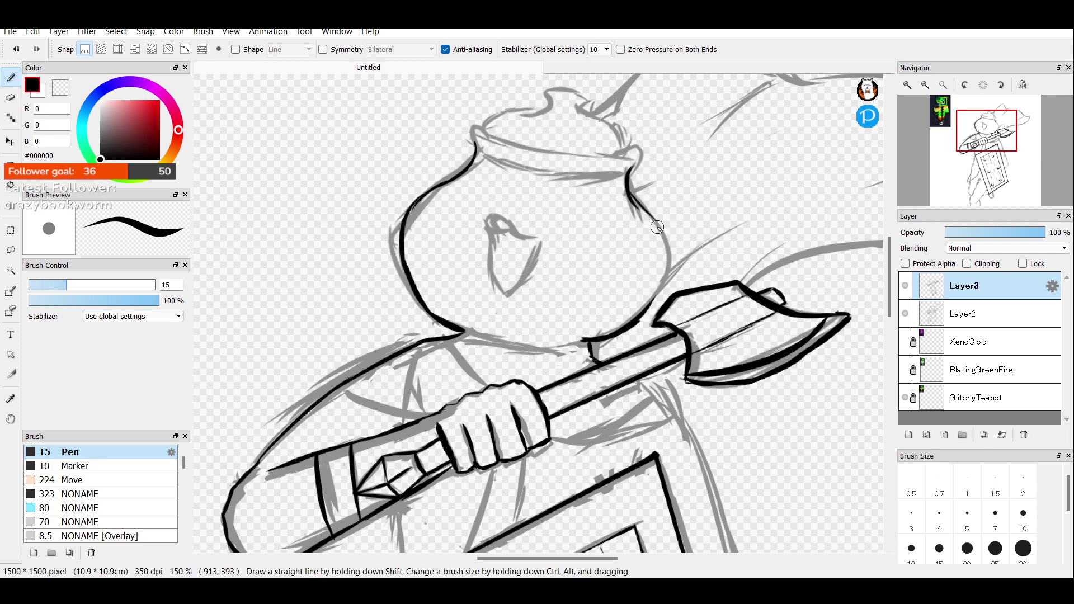
key("ctrl+z")
mouse_move(631, 193)
left_mouse_down()
mouse_move(663, 230)
mouse_move(651, 220)
mouse_move(667, 267)
mouse_move(651, 219)
mouse_move(671, 244)
mouse_move(641, 309)
left_mouse_up()
key("ctrl+z")
key("ctrl+z")
left_click_drag(665, 240, 649, 309)
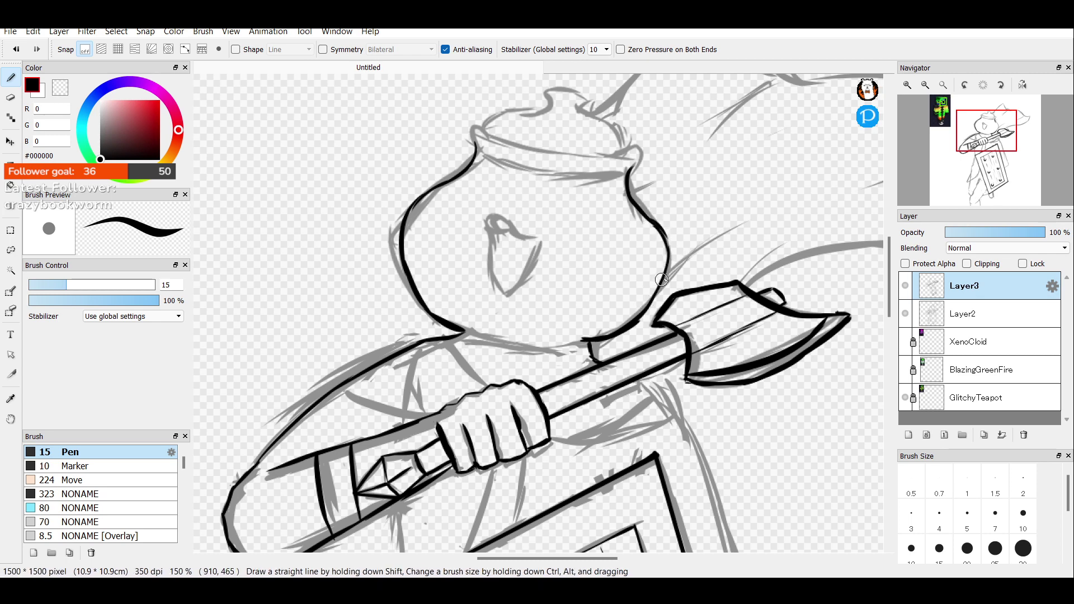
left_click(905, 314)
left_click(905, 314)
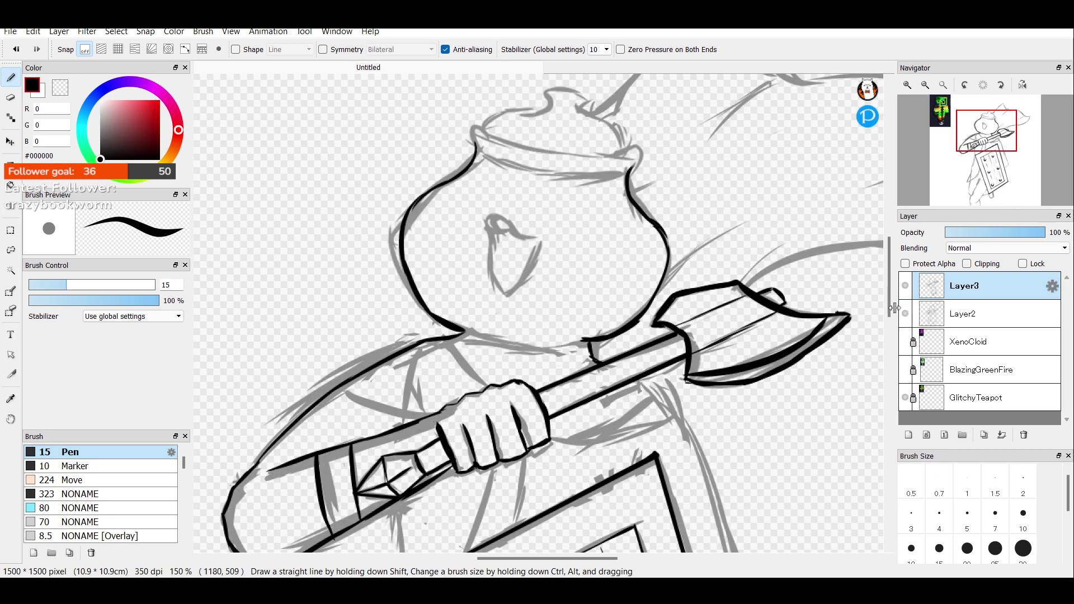
Reinforce the lower right curve of the pot-shaped head with extra strokes and check it without the Layer2 sketch.
left_click(905, 314)
left_click(905, 315)
mouse_move(669, 245)
left_mouse_down()
mouse_move(662, 286)
mouse_move(666, 251)
mouse_move(641, 308)
left_mouse_up()
left_click_drag(668, 258, 638, 319)
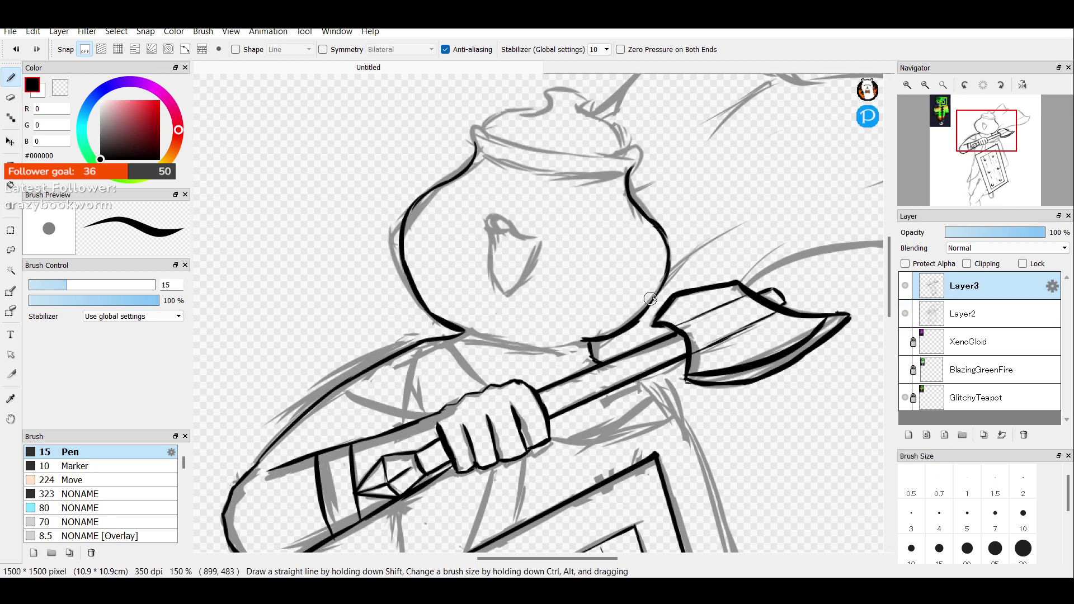
left_click_drag(663, 282, 642, 308)
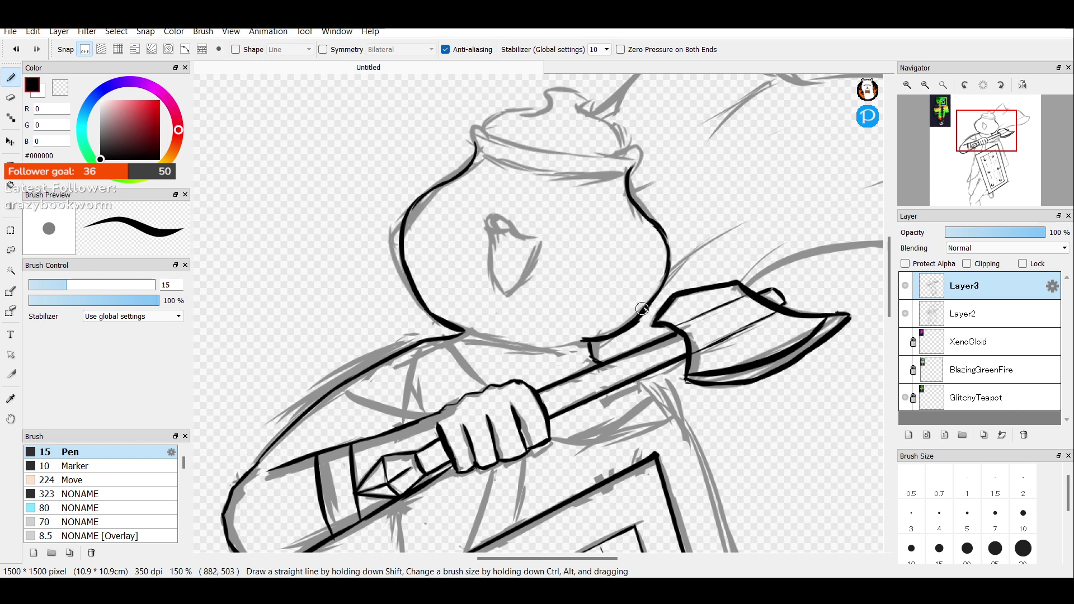
left_click(902, 311)
left_click(905, 313)
left_click_drag(454, 330, 471, 331)
mouse_move(513, 342)
left_mouse_down()
mouse_move(591, 337)
mouse_move(462, 325)
mouse_move(522, 345)
mouse_move(503, 344)
mouse_move(551, 344)
mouse_move(533, 349)
mouse_move(588, 334)
mouse_move(536, 347)
left_mouse_up()
key("ctrl+z")
key("ctrl+z")
key("ctrl+z")
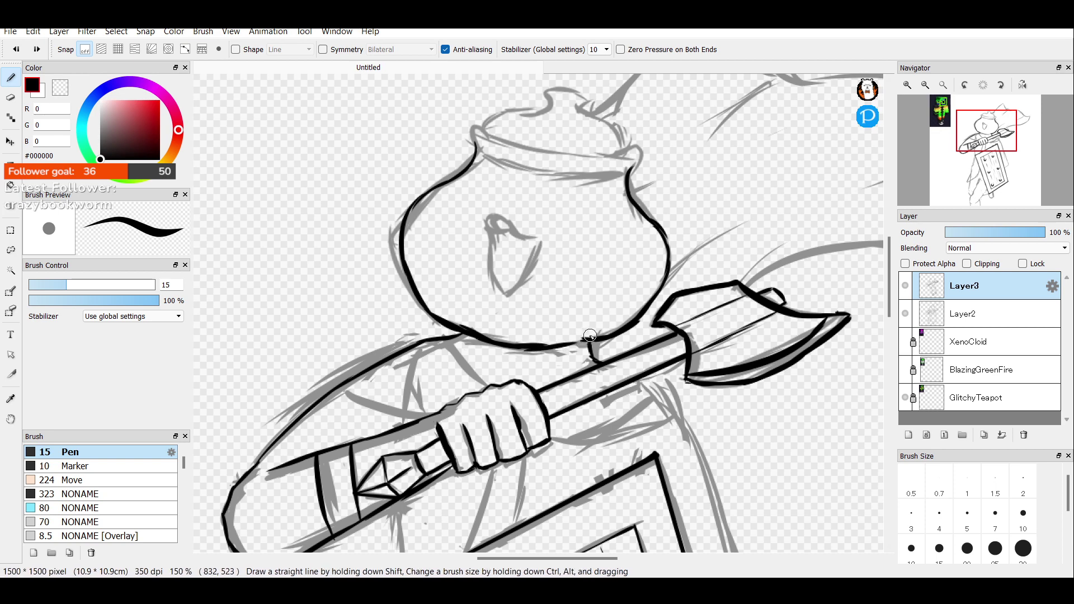
left_click(907, 313)
left_click(906, 313)
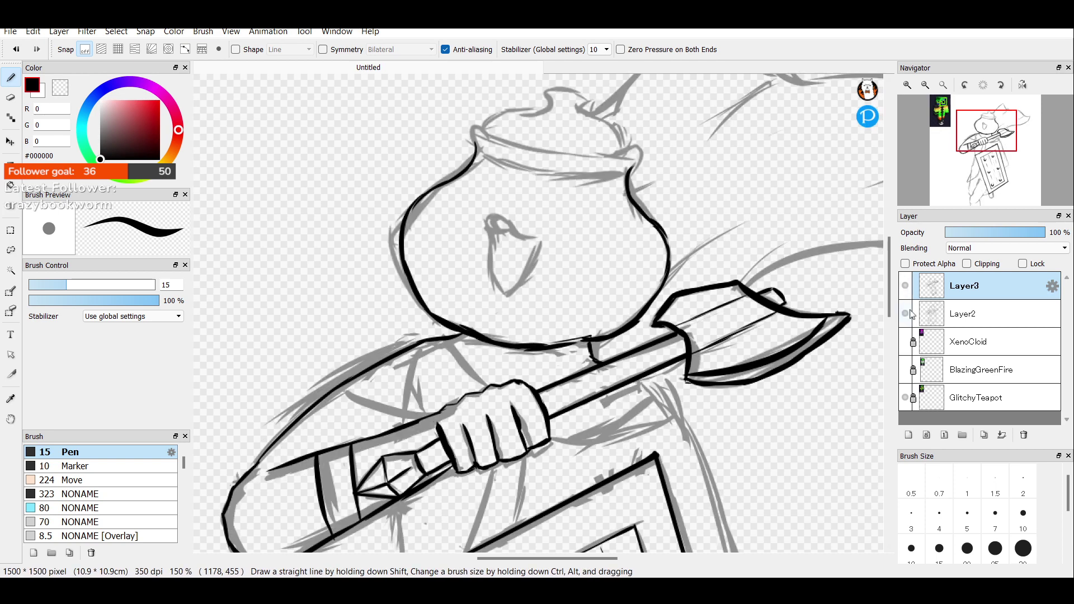
key("ctrl+z")
key("ctrl+z")
key("ctrl+z")
key("ctrl+z")
key("ctrl+z")
key("ctrl+z")
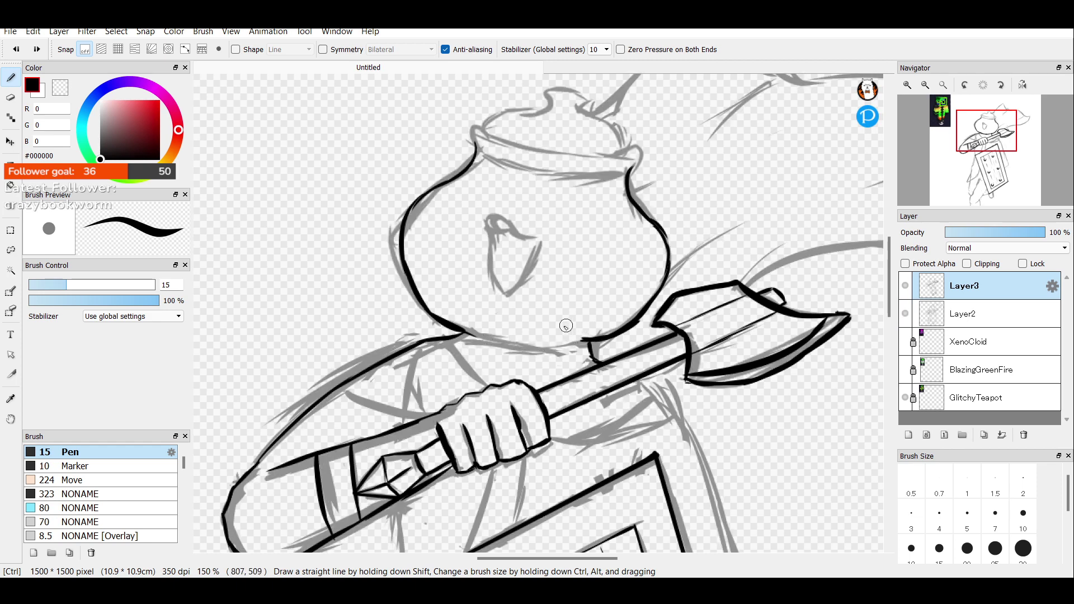
left_click_drag(458, 328, 576, 331)
key("ctrl+z")
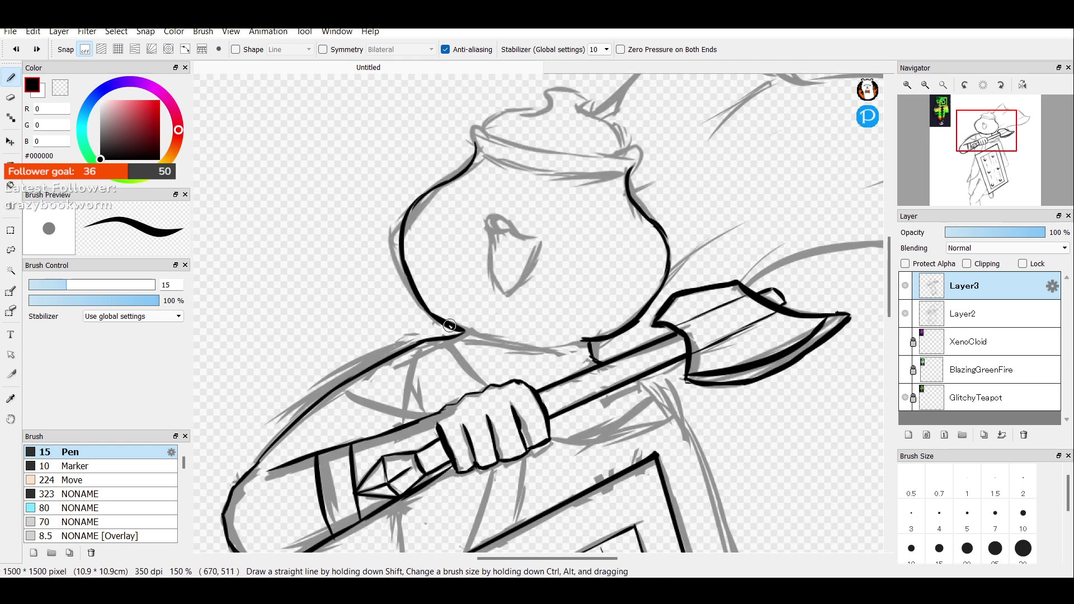
Ink the bottom edge of the pot-shaped head in one curve between its two sides and check it without the Layer2 sketch.
left_click_drag(451, 324, 603, 338)
left_click(905, 314)
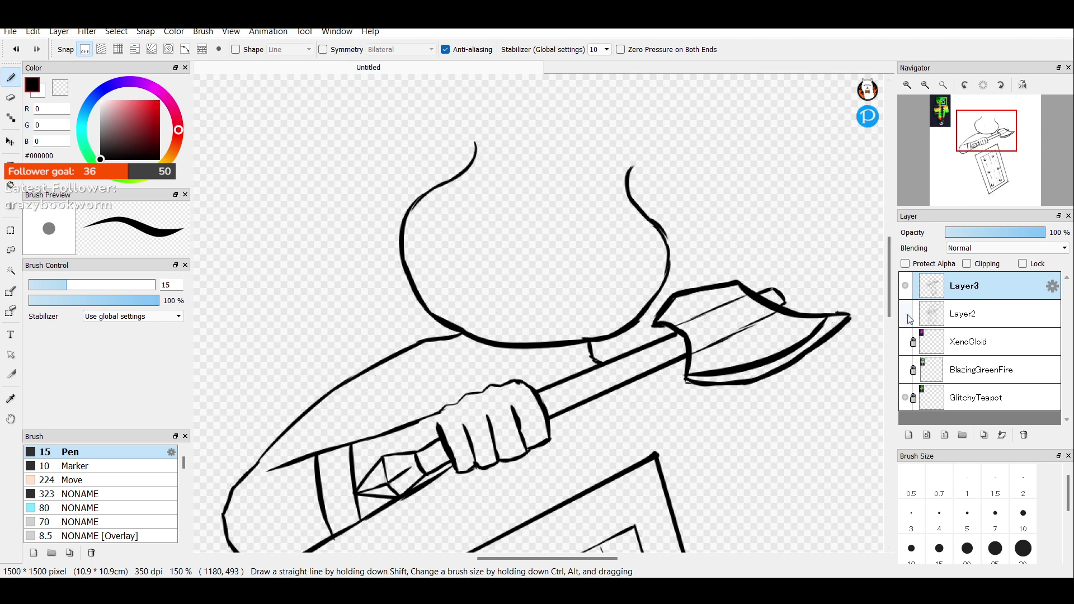
left_click(925, 85)
left_click(905, 313)
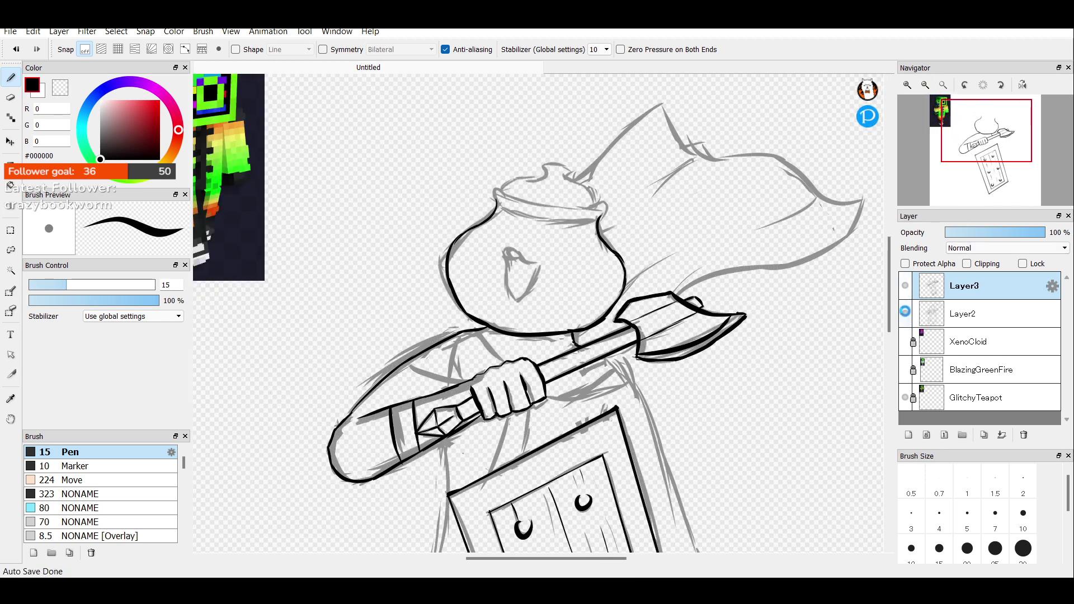
Ink the curved lower edge of the pot's rim between the tops of both sides and compare with and without the Layer2 sketch.
left_click_drag(974, 149, 983, 133)
left_click(906, 85)
left_click(907, 84)
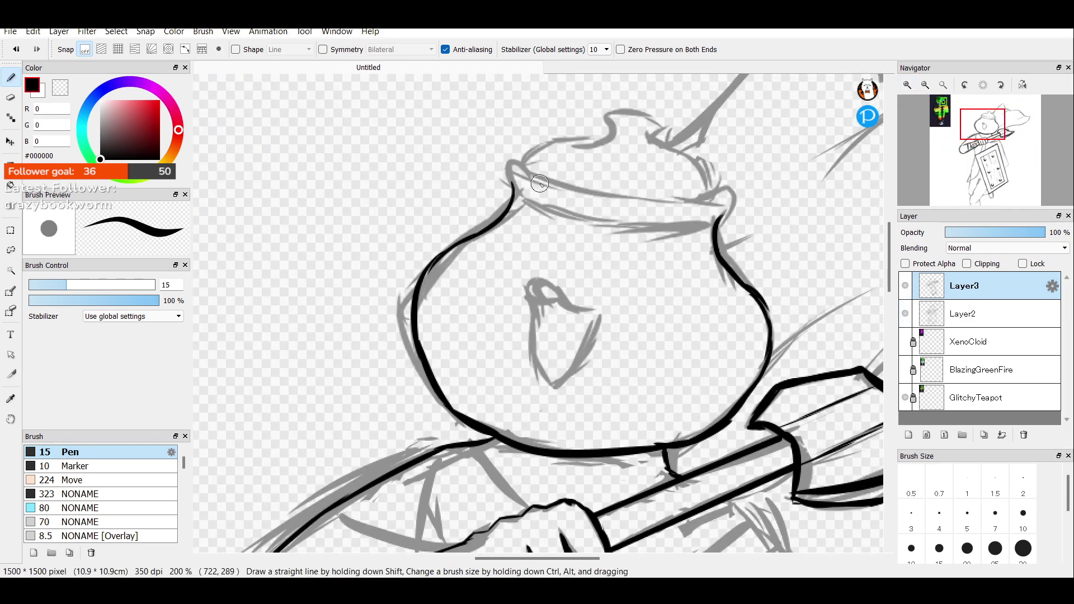
mouse_move(511, 185)
left_mouse_down()
mouse_move(547, 213)
mouse_move(679, 244)
left_mouse_up()
key("ctrl+z")
mouse_move(512, 182)
left_mouse_down()
mouse_move(570, 215)
mouse_move(722, 216)
left_mouse_up()
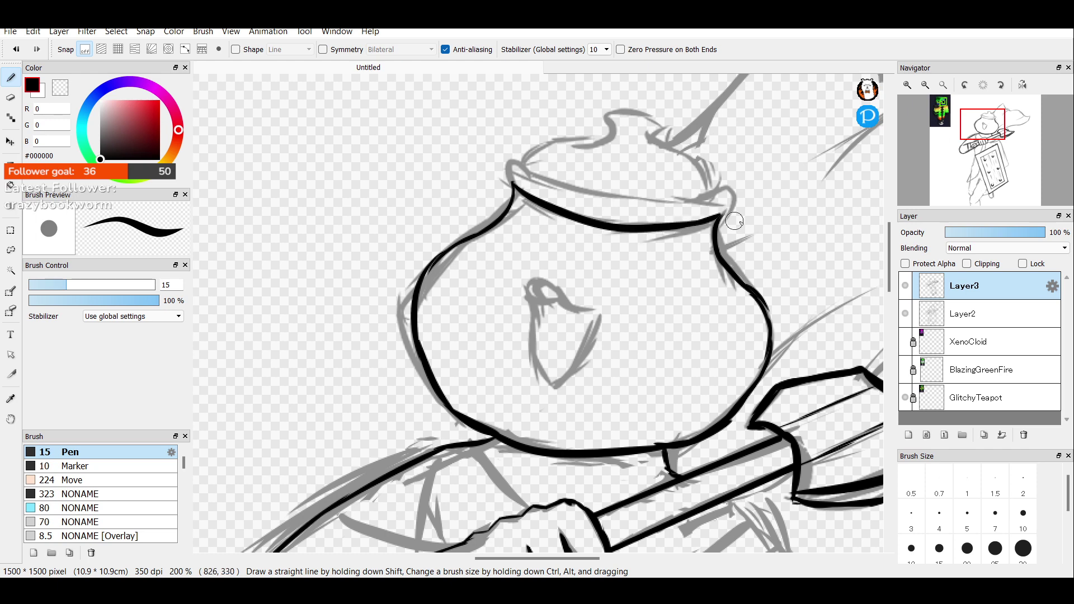
left_click(906, 315)
left_click(929, 322)
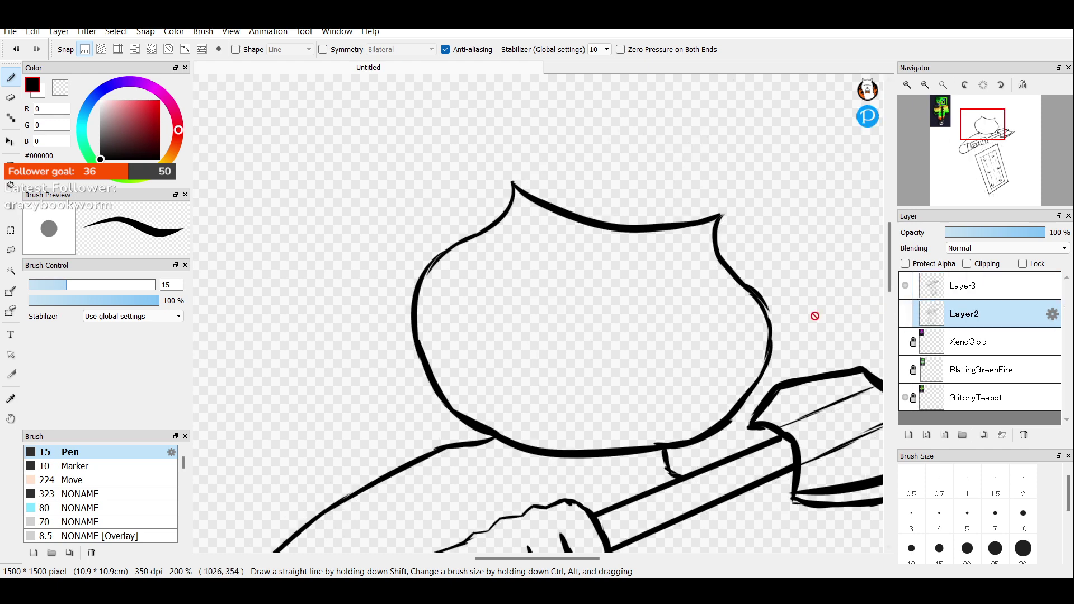
left_click(906, 315)
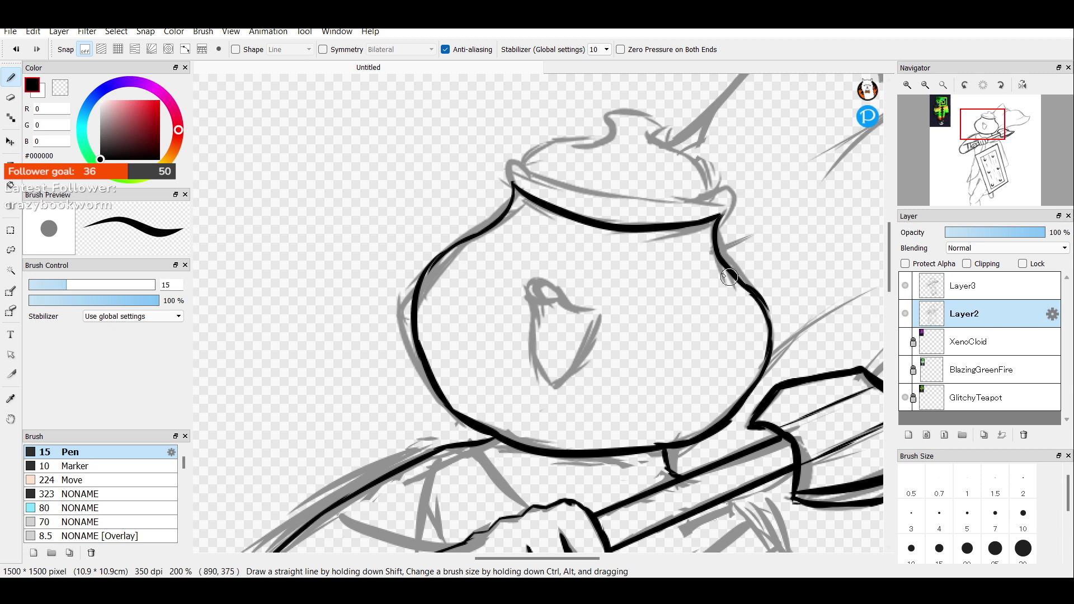
Try to ink the rim's two rounded ends and its curved upper edge on Layer2.
left_click_drag(509, 161, 523, 183)
left_click_drag(719, 218, 731, 192)
key("ctrl+z")
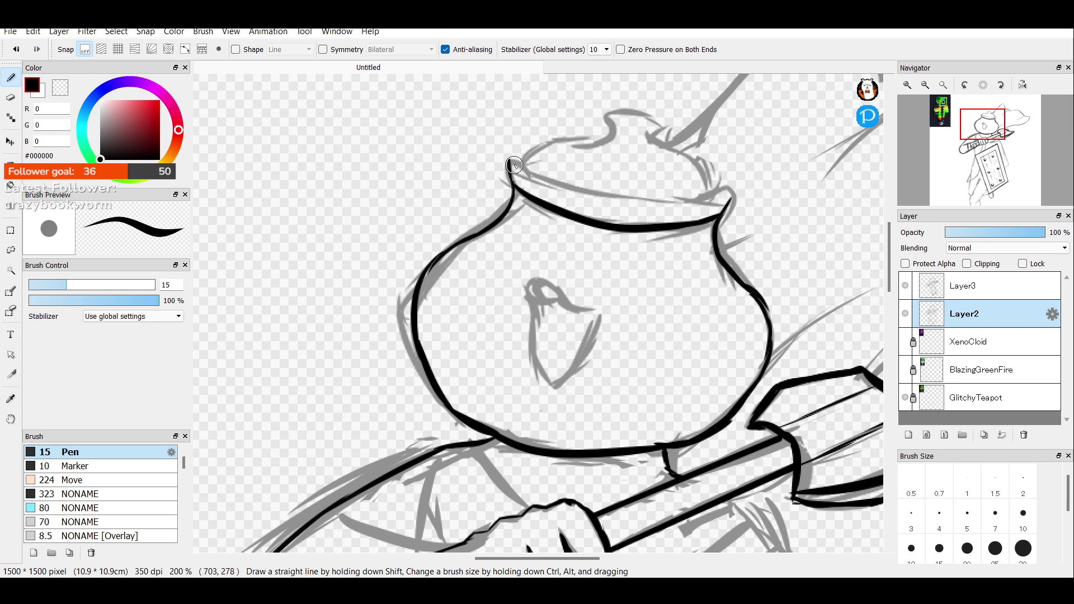
left_click_drag(515, 159, 607, 192)
key("ctrl+z")
key("ctrl+z")
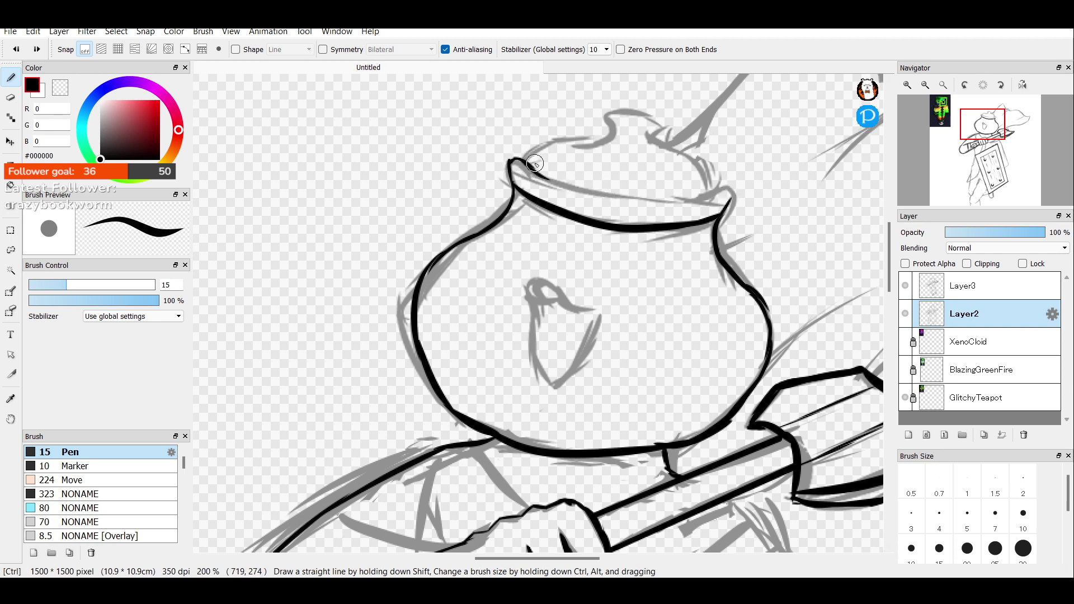
mouse_move(724, 209)
left_mouse_down()
mouse_move(729, 187)
mouse_move(728, 203)
mouse_move(715, 188)
mouse_move(724, 187)
mouse_move(682, 198)
left_mouse_up()
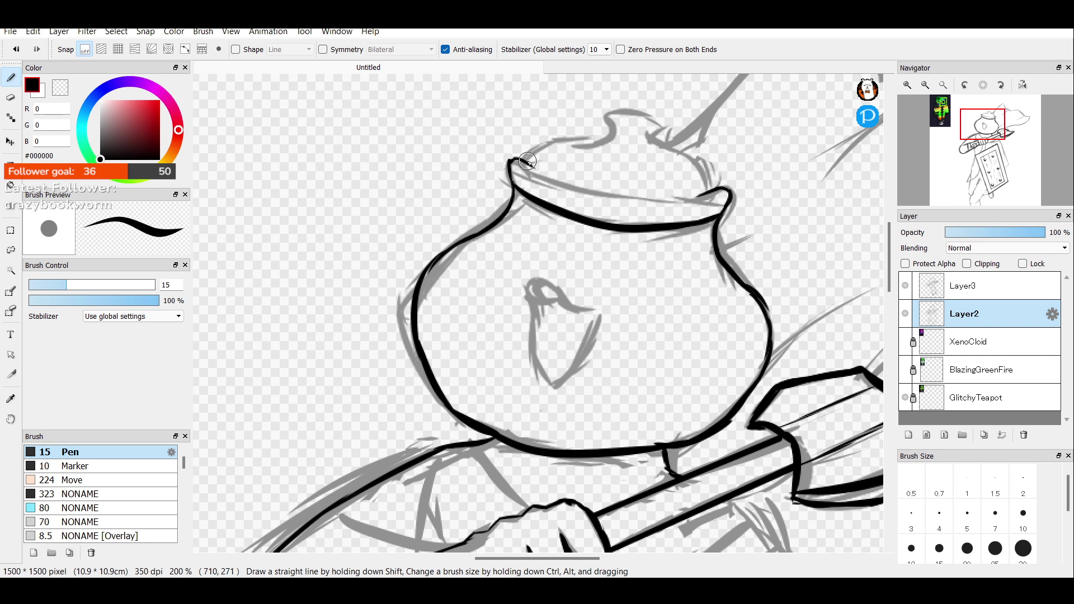
left_click_drag(539, 170, 638, 187)
key("ctrl+z")
mouse_move(530, 165)
left_mouse_down()
mouse_move(623, 194)
mouse_move(655, 191)
left_mouse_up()
key("ctrl+z")
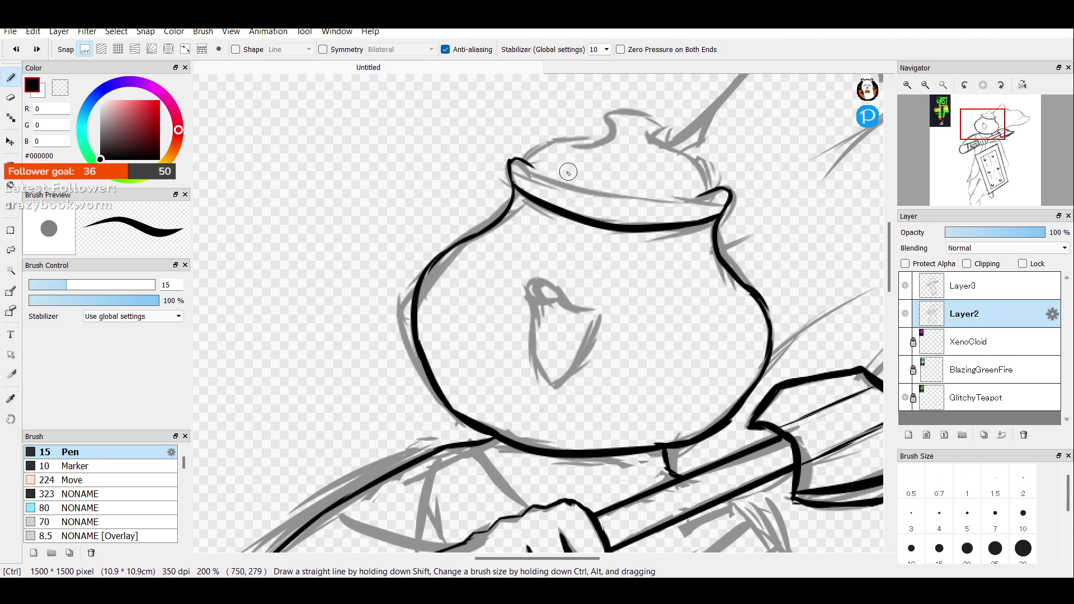
mouse_move(526, 164)
left_mouse_down()
mouse_move(569, 191)
mouse_move(623, 199)
mouse_move(700, 193)
left_mouse_up()
key("ctrl+z")
mouse_move(532, 166)
left_mouse_down()
mouse_move(648, 199)
mouse_move(692, 199)
mouse_move(640, 201)
mouse_move(727, 192)
left_mouse_up()
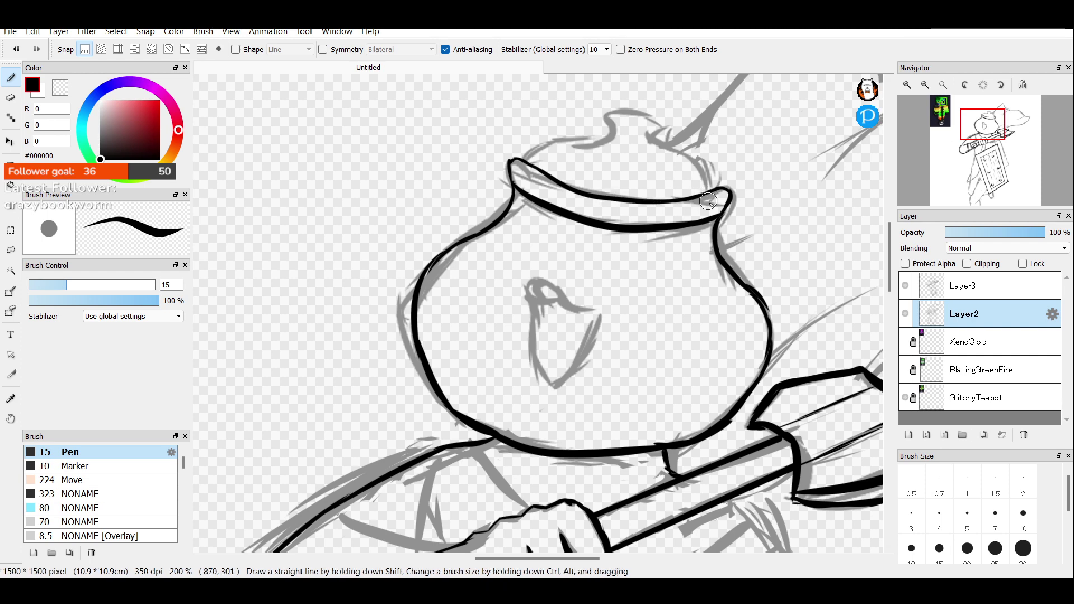
Undo the rim strokes inked on Layer2 and compare the drawing with and without that sketch layer.
left_click(906, 313)
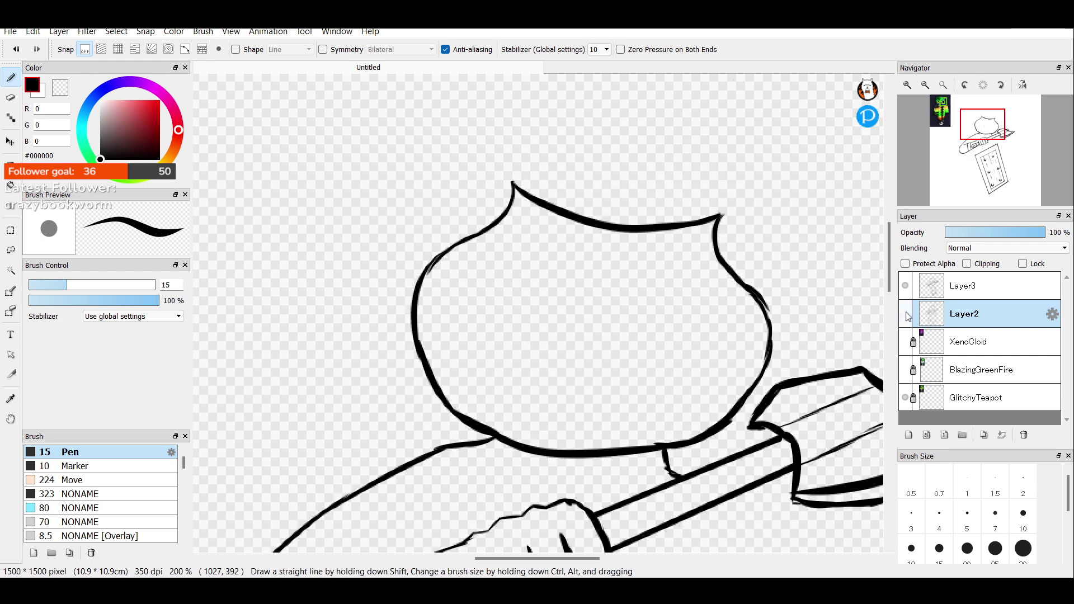
left_click(906, 315)
key("ctrl+z")
key("ctrl+z")
key("ctrl+z")
key("ctrl+z")
key("ctrl+z")
key("ctrl+z")
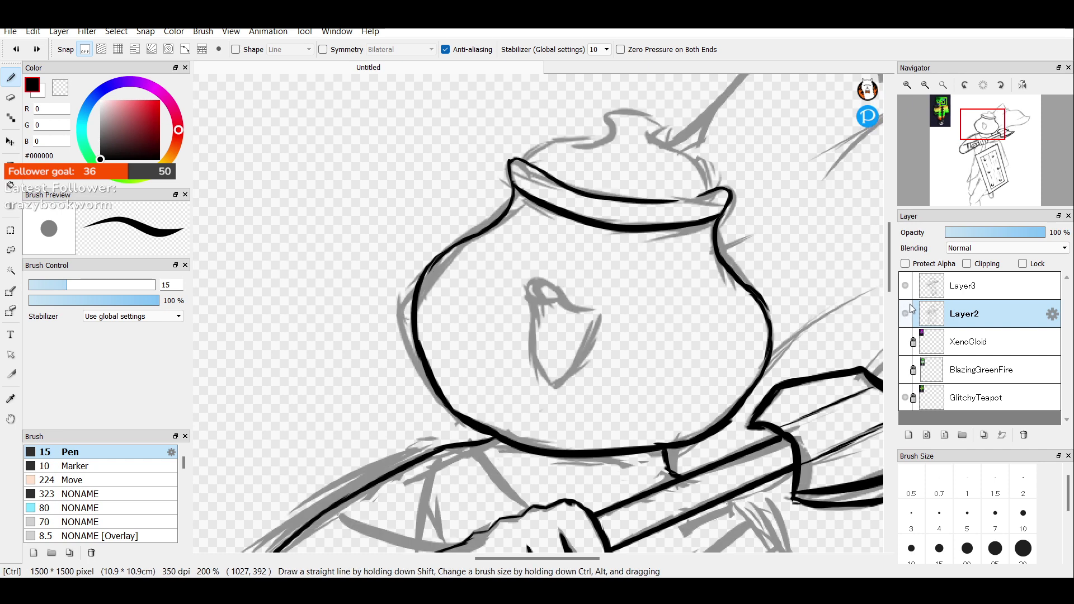
key("ctrl+z")
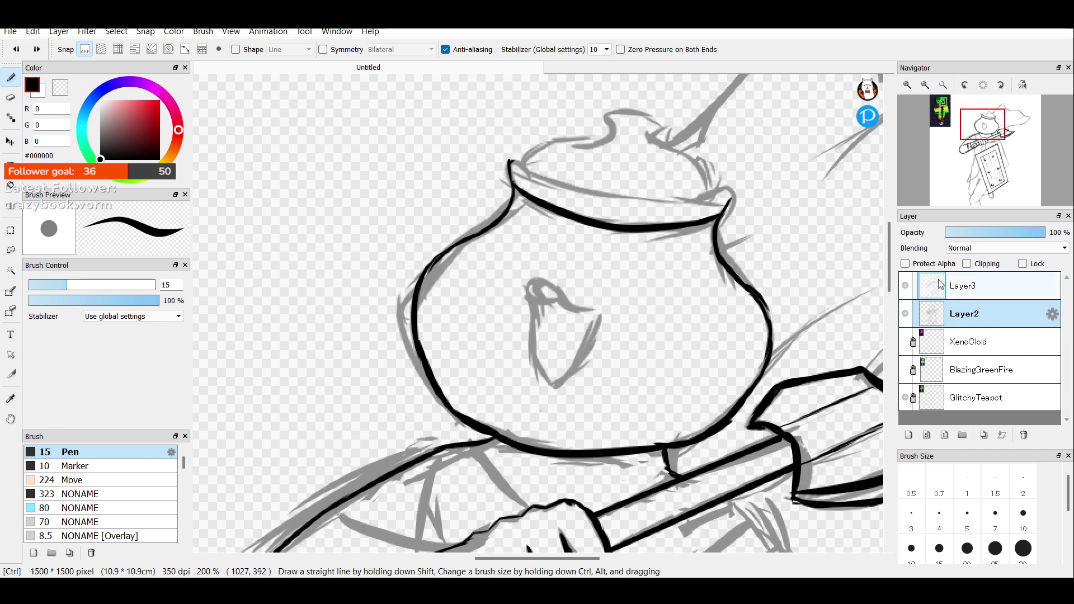
left_click(905, 312)
left_click(906, 313)
left_click(905, 312)
left_click(907, 314)
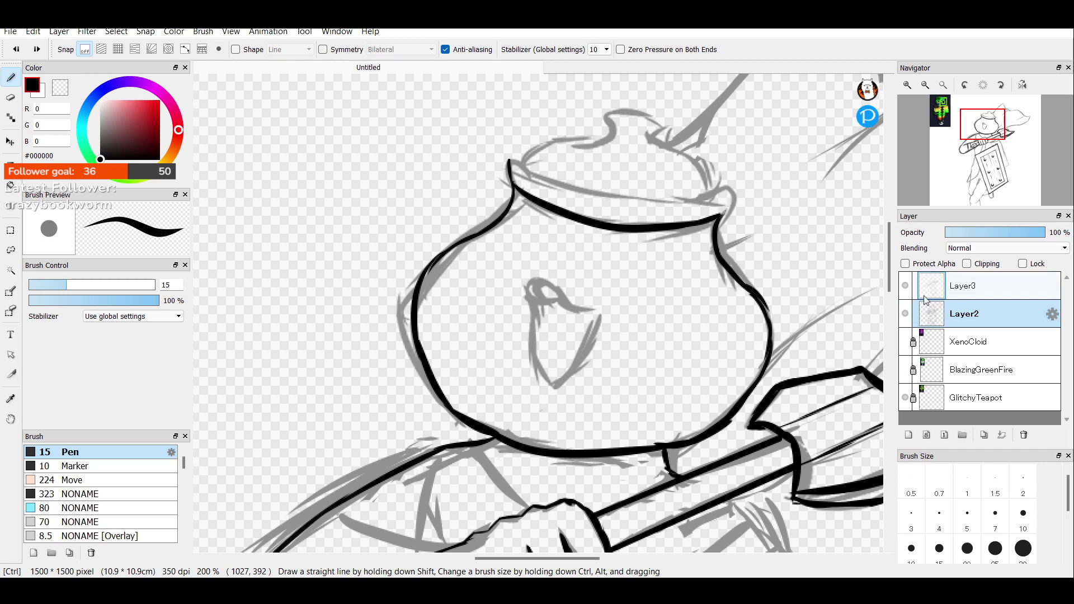
Ink the two rounded ends of the pot's rim on Layer3, following the sketch.
left_click(929, 289)
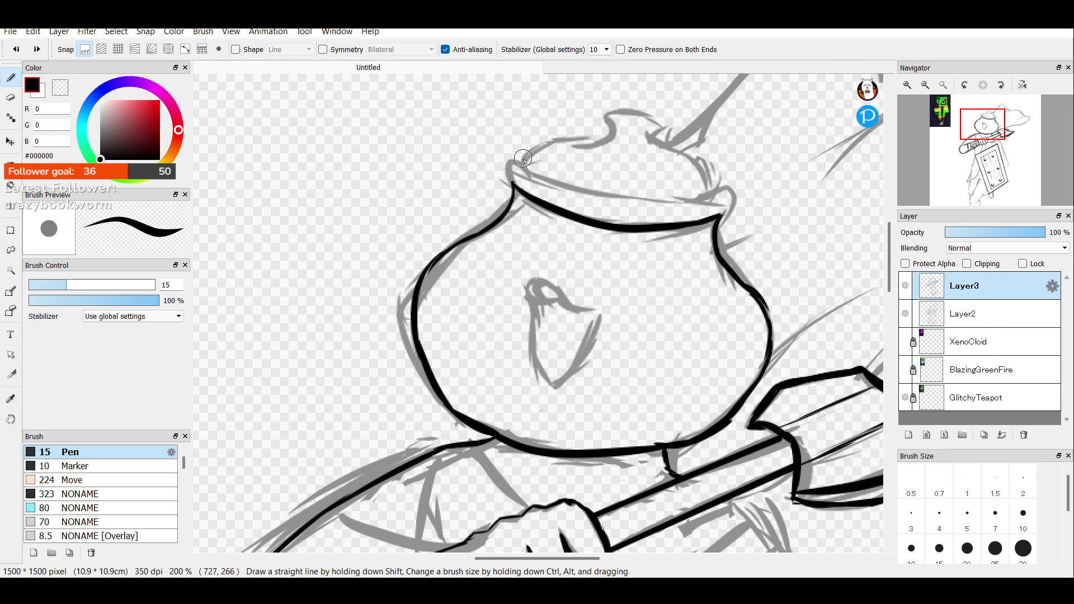
mouse_move(510, 162)
left_mouse_down()
mouse_move(518, 191)
mouse_move(526, 187)
mouse_move(511, 154)
mouse_move(512, 179)
mouse_move(529, 187)
mouse_move(618, 206)
mouse_move(510, 163)
mouse_move(514, 185)
left_mouse_up()
key("ctrl+z")
key("ctrl+z")
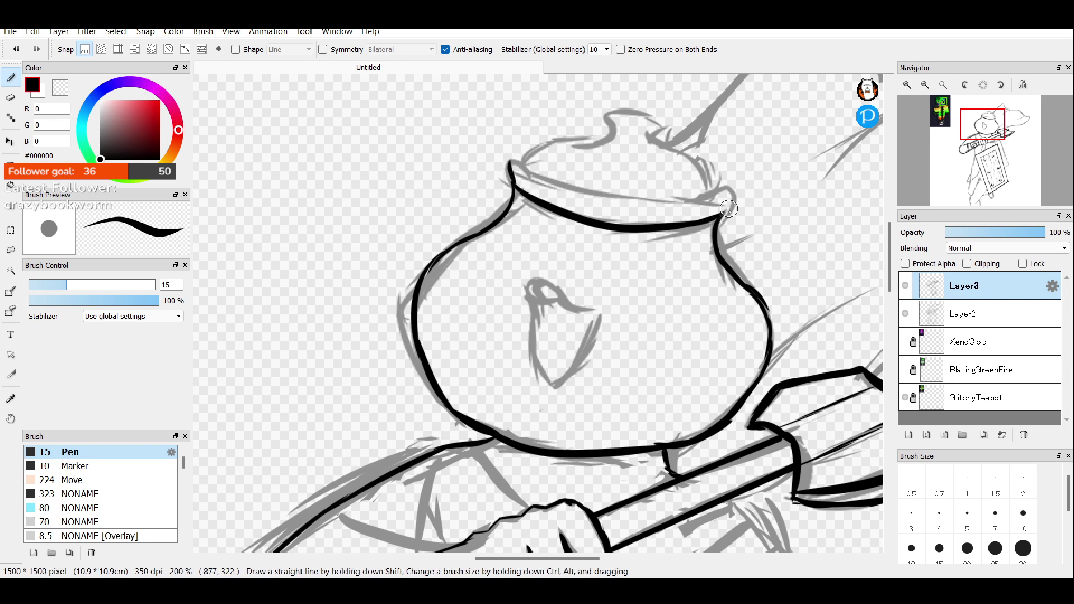
left_click_drag(732, 197, 718, 217)
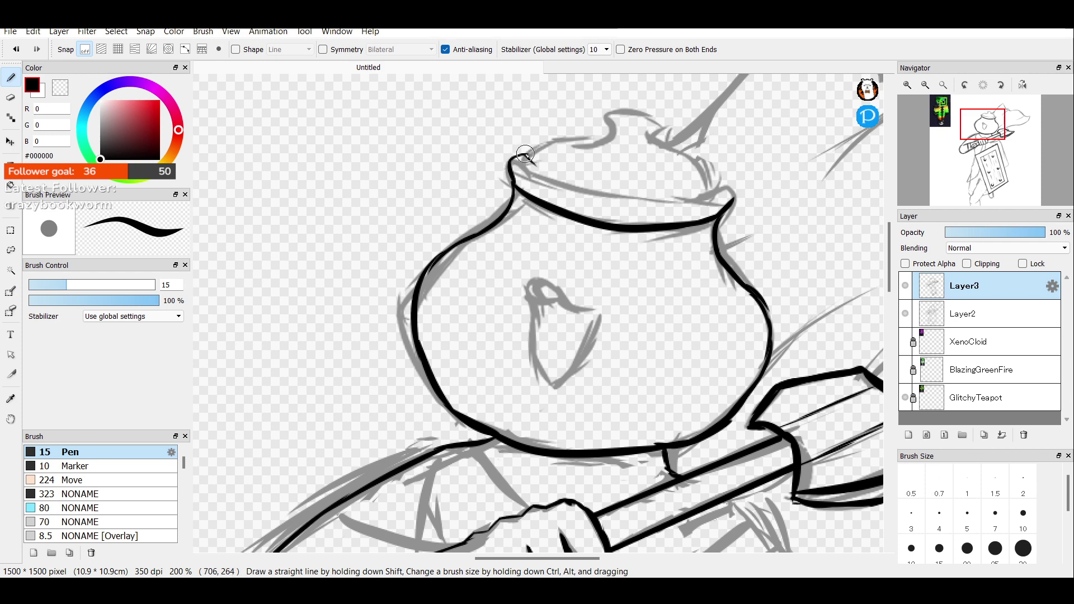
Ink the curved upper edge of the pot's rim from one rounded end to the other.
left_click_drag(526, 154, 584, 180)
key("ctrl+z")
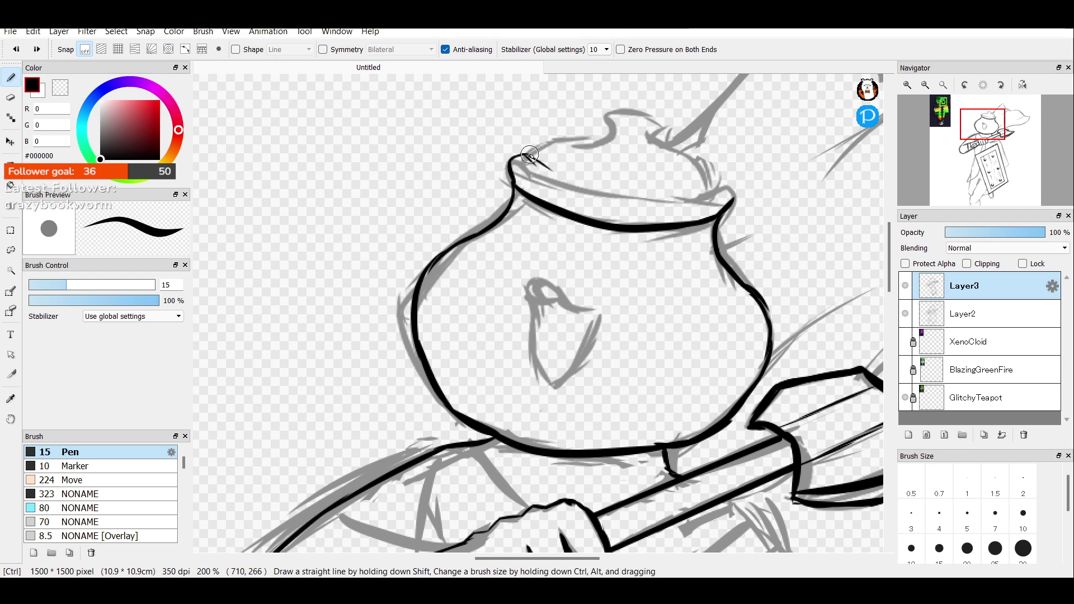
left_click_drag(529, 157, 707, 184)
key("ctrl+z")
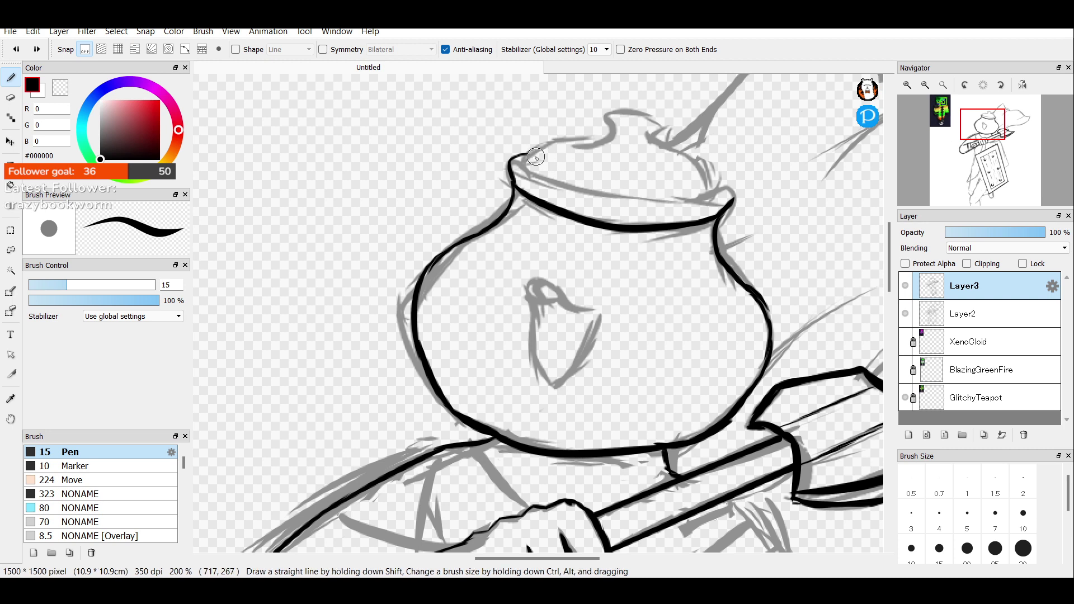
mouse_move(528, 156)
left_mouse_down()
mouse_move(610, 181)
mouse_move(731, 190)
mouse_move(664, 191)
left_mouse_up()
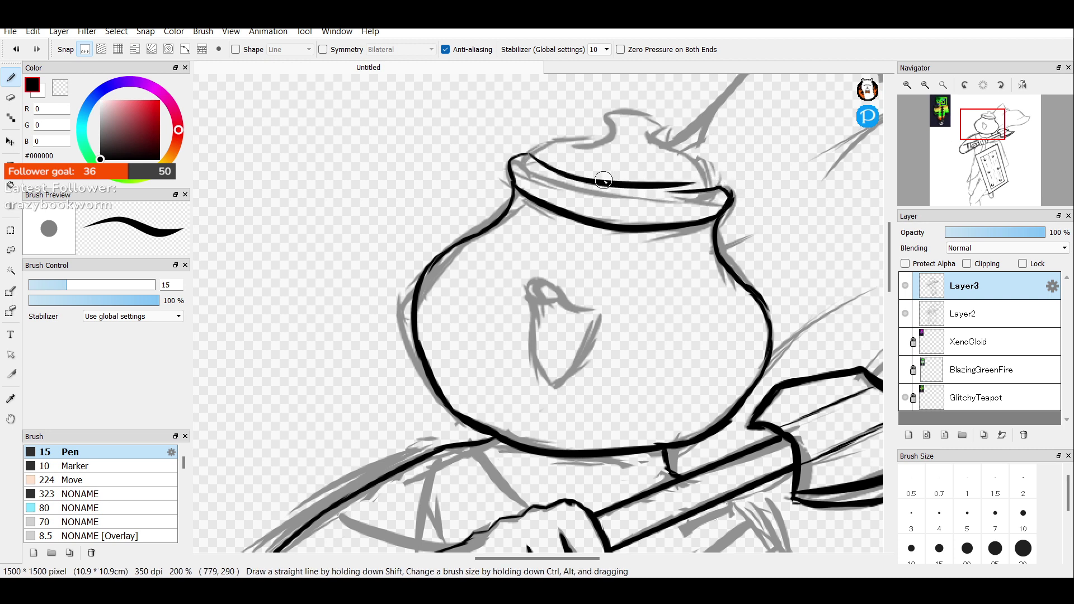
left_click_drag(603, 180, 690, 188)
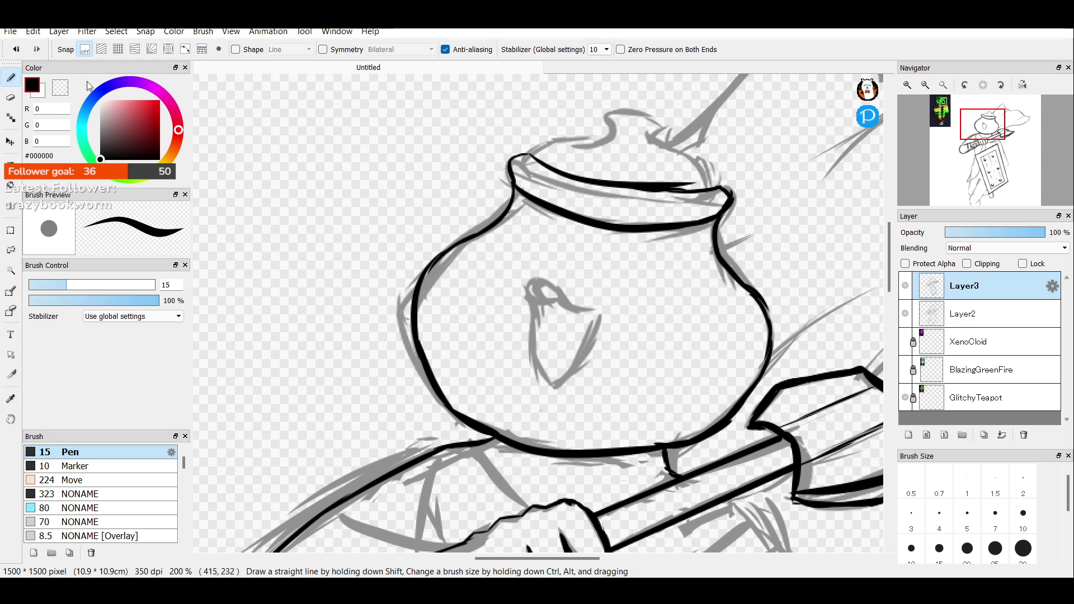
Erase the excess ink above the rim's upper edge and check the line art without the Layer2 sketch.
key("e")
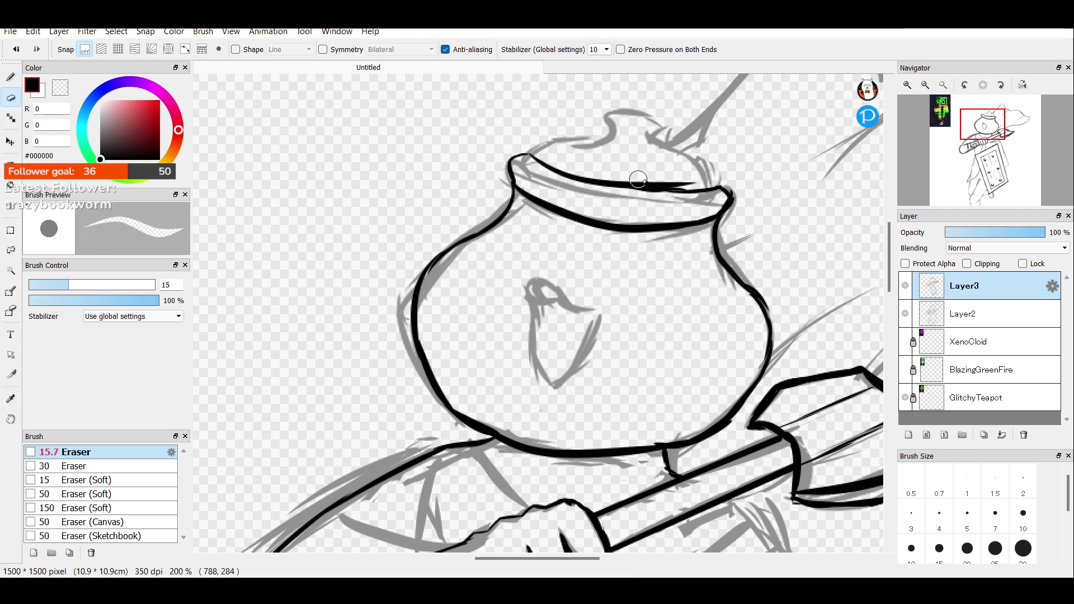
left_click_drag(637, 179, 699, 182)
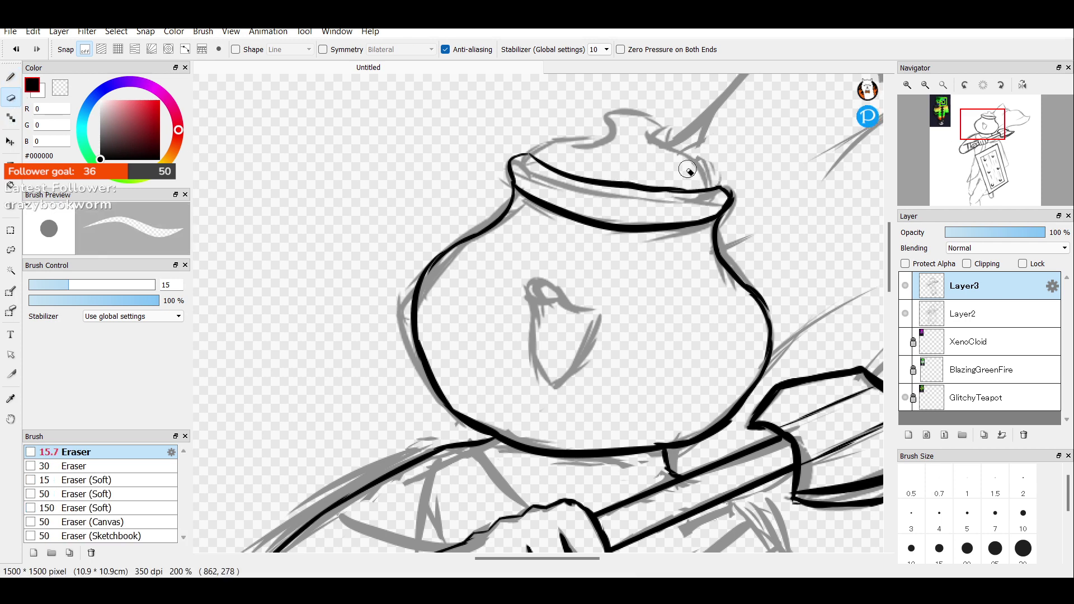
key("b")
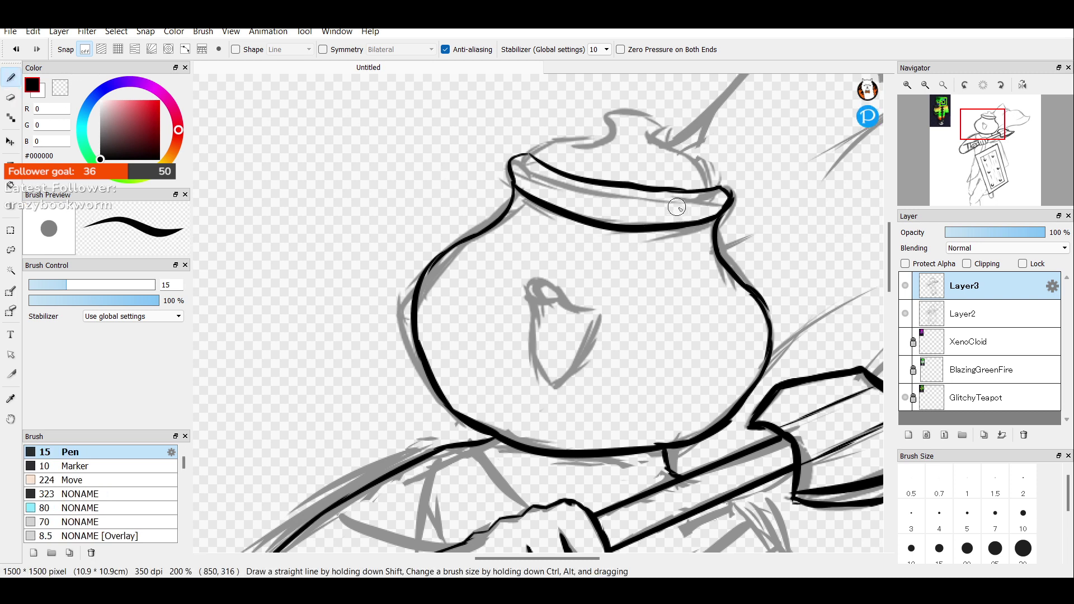
left_click(916, 315)
left_click(905, 314)
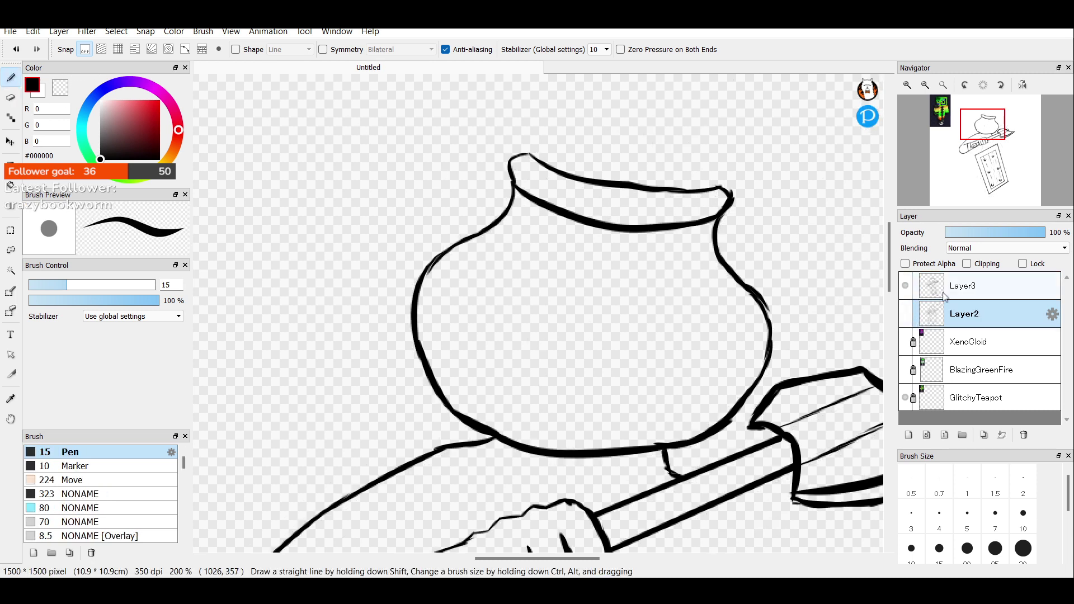
left_click(946, 297)
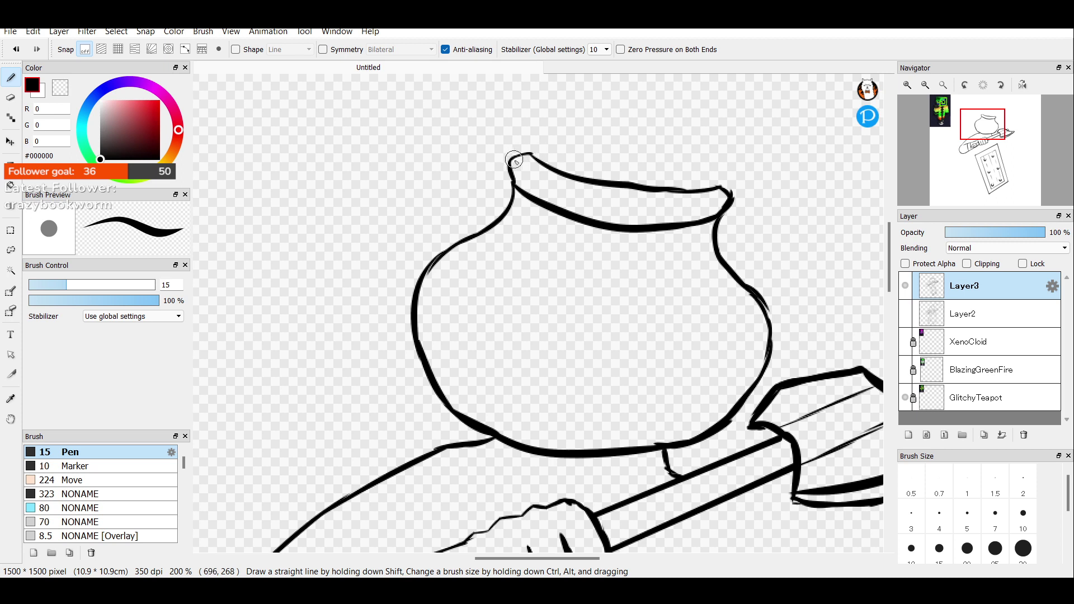
left_click(905, 314)
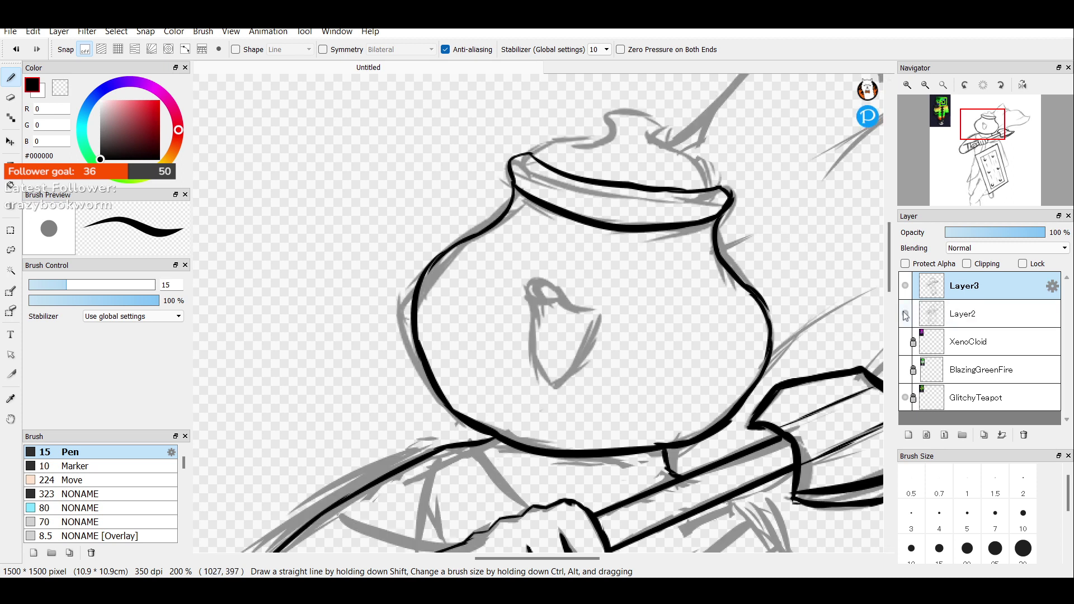
Ink both sides of the domed lid above the rim and compare with and without the Layer2 sketch.
left_click_drag(532, 151, 599, 141)
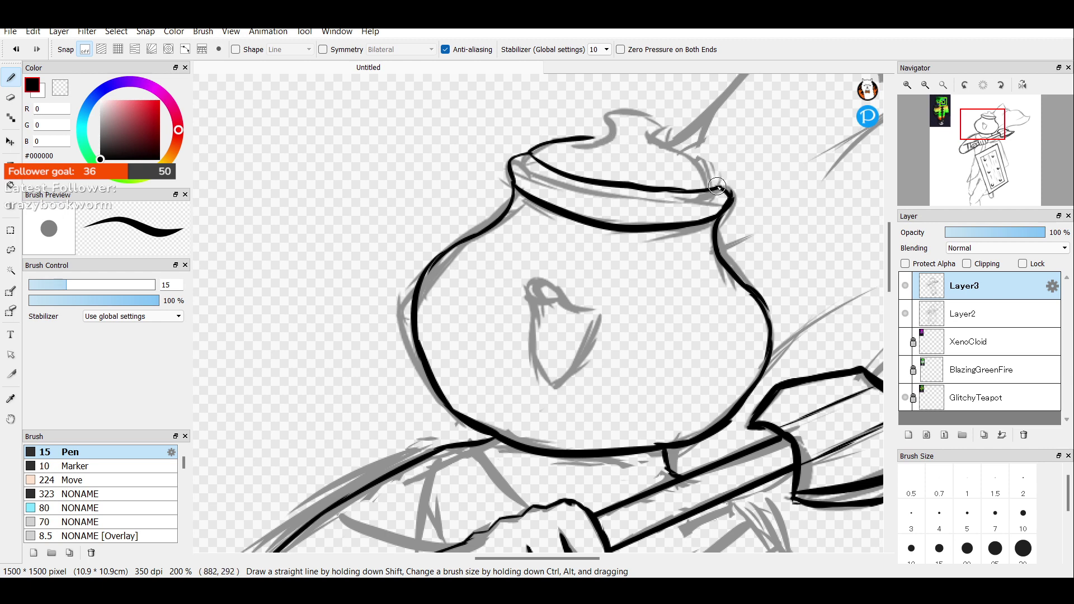
left_click_drag(717, 186, 714, 171)
left_click_drag(666, 146, 698, 158)
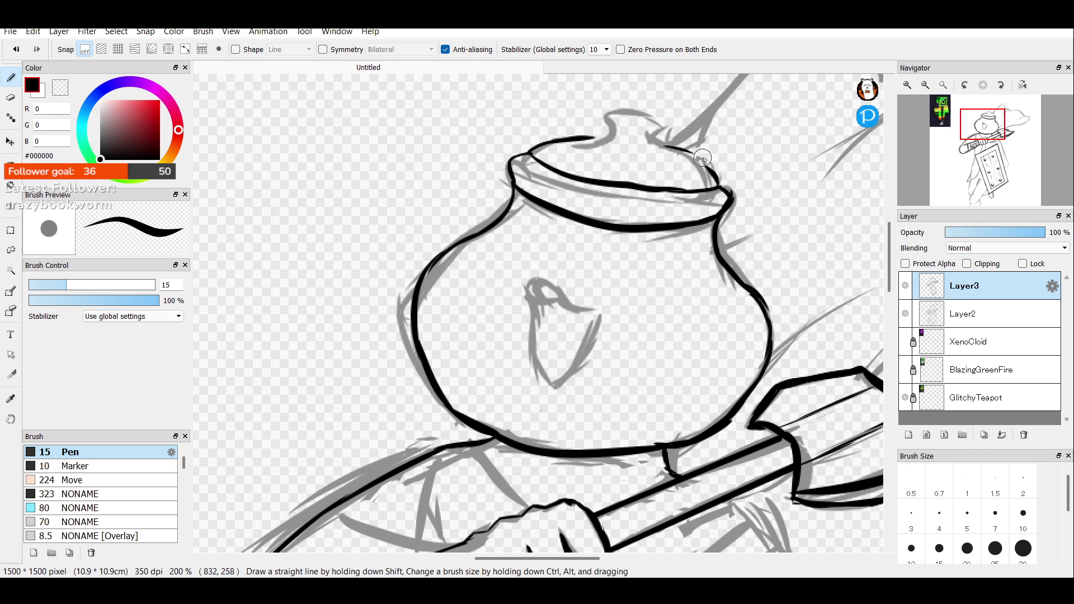
left_click(910, 313)
left_click(906, 313)
Extend the lid's outline and ink the knob on top, then check it without the Layer2 sketch.
left_click_drag(607, 141, 573, 139)
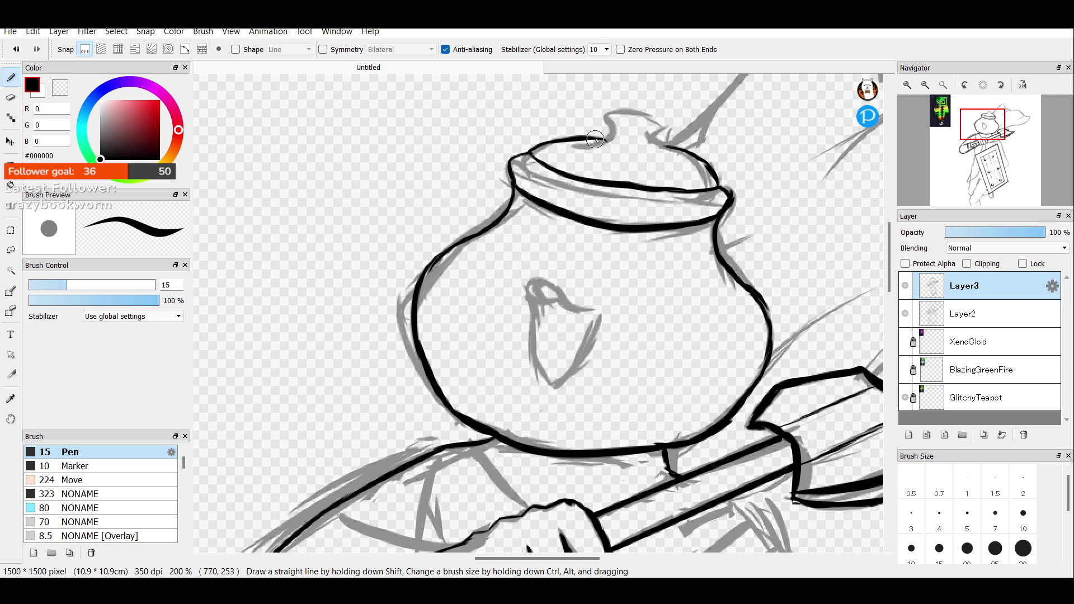
mouse_move(595, 139)
left_mouse_down()
mouse_move(611, 133)
mouse_move(607, 121)
left_mouse_up()
mouse_move(671, 149)
left_mouse_down()
mouse_move(654, 135)
mouse_move(660, 143)
mouse_move(665, 126)
mouse_move(611, 121)
mouse_move(662, 129)
left_mouse_up()
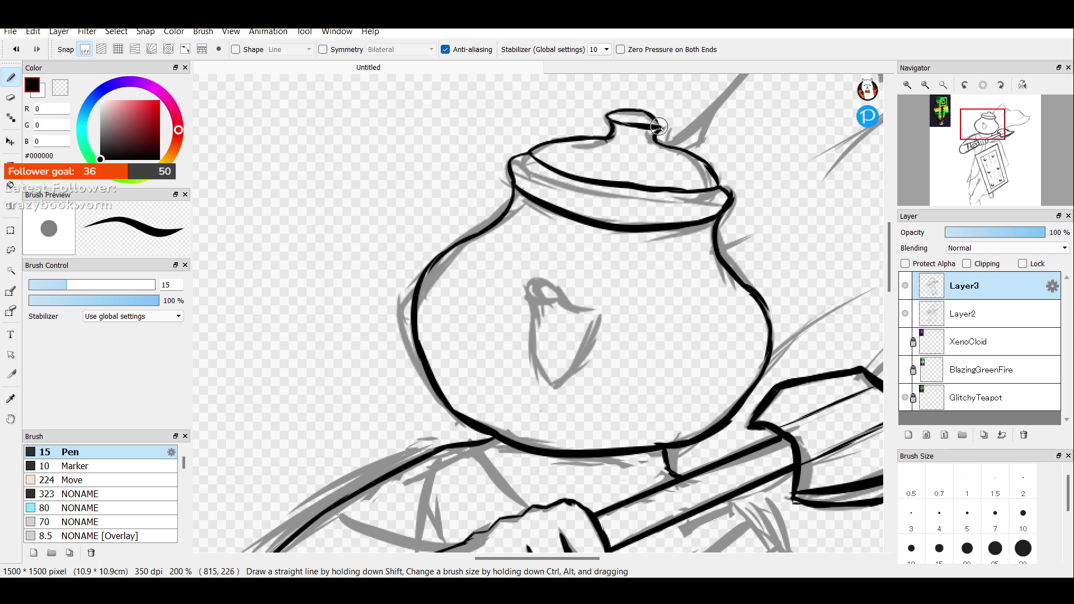
left_click(905, 314)
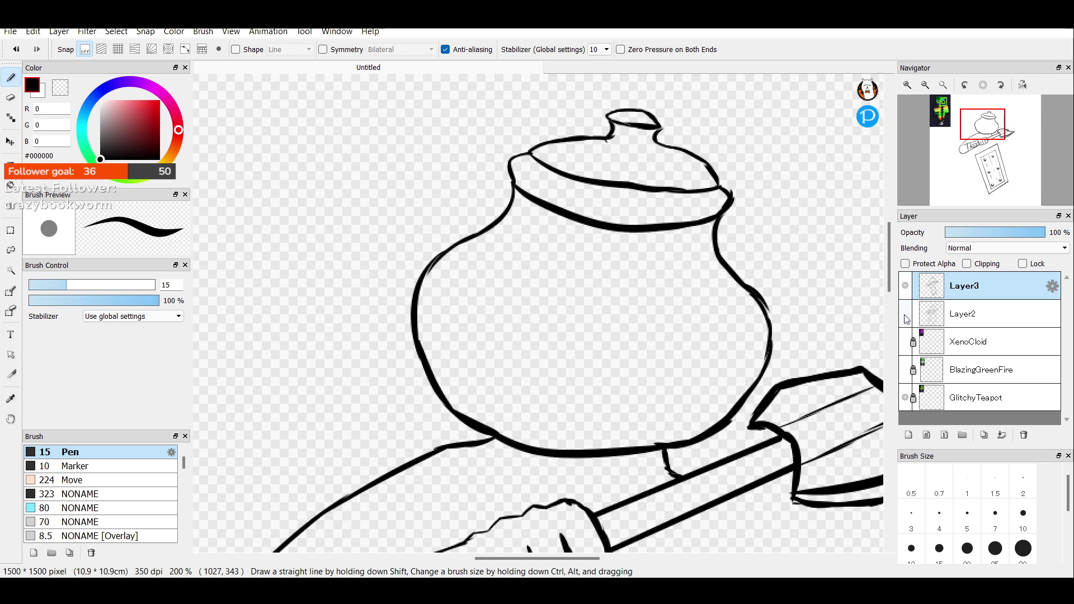
left_click(905, 315)
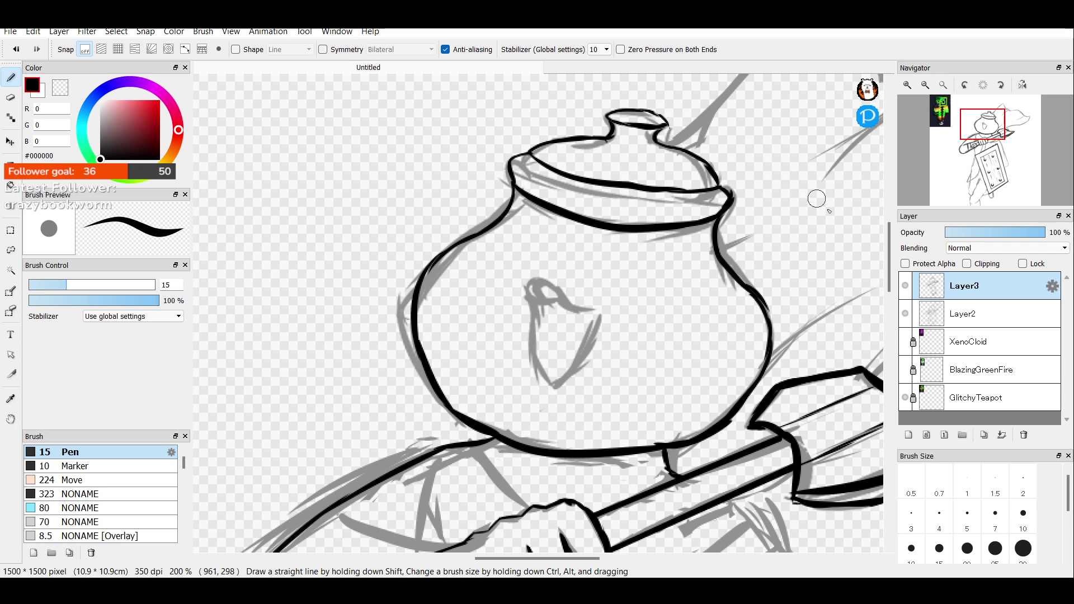
Examine the whole figure's line art with and without the Layer2 sketch.
left_click(906, 313)
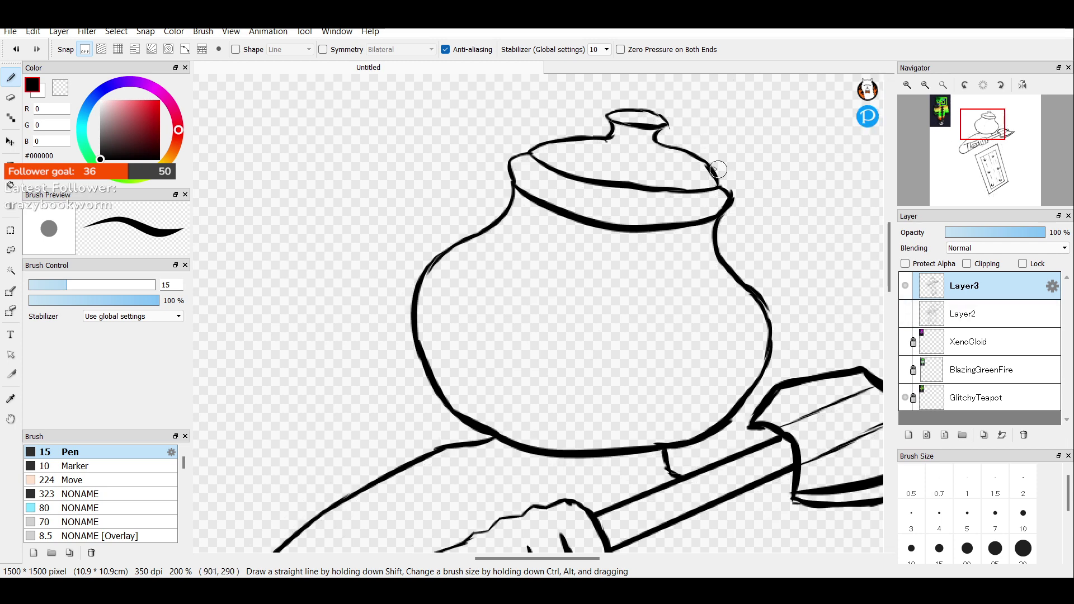
left_click(927, 87)
left_click(926, 86)
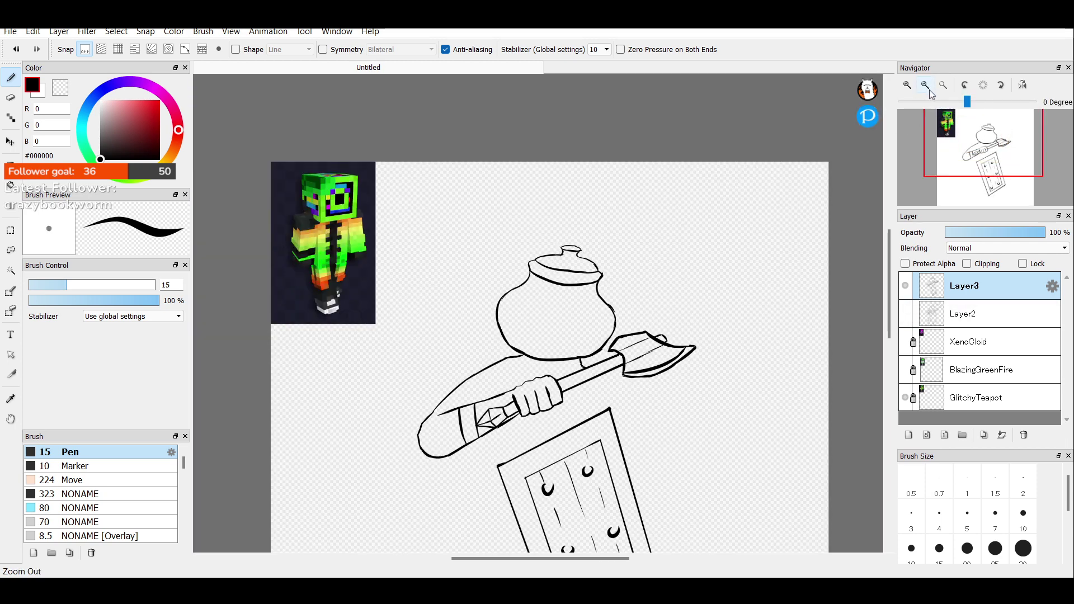
left_click_drag(978, 146, 983, 169)
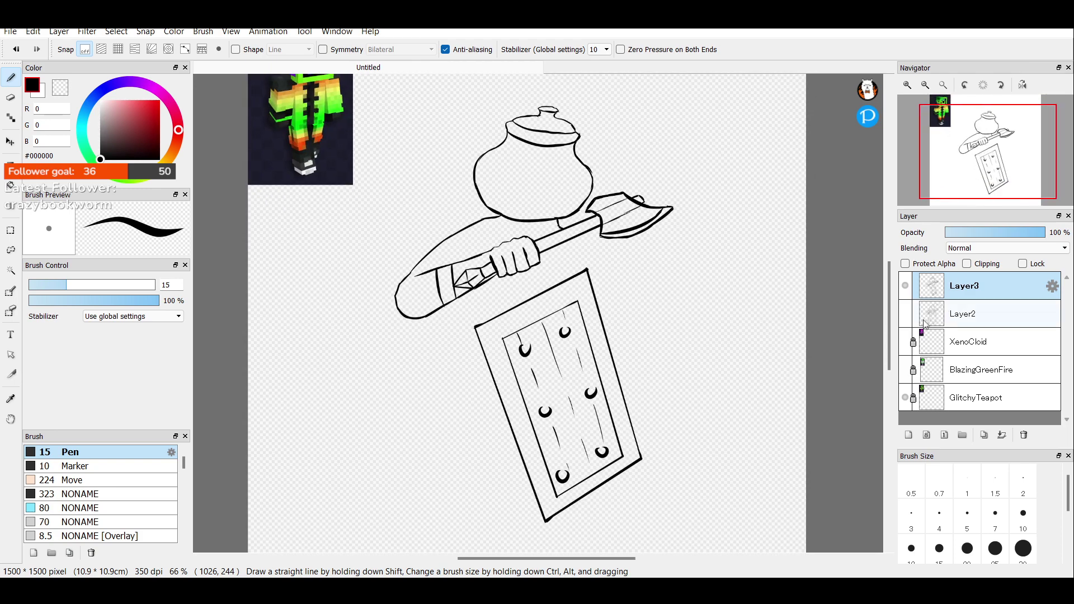
left_click(906, 314)
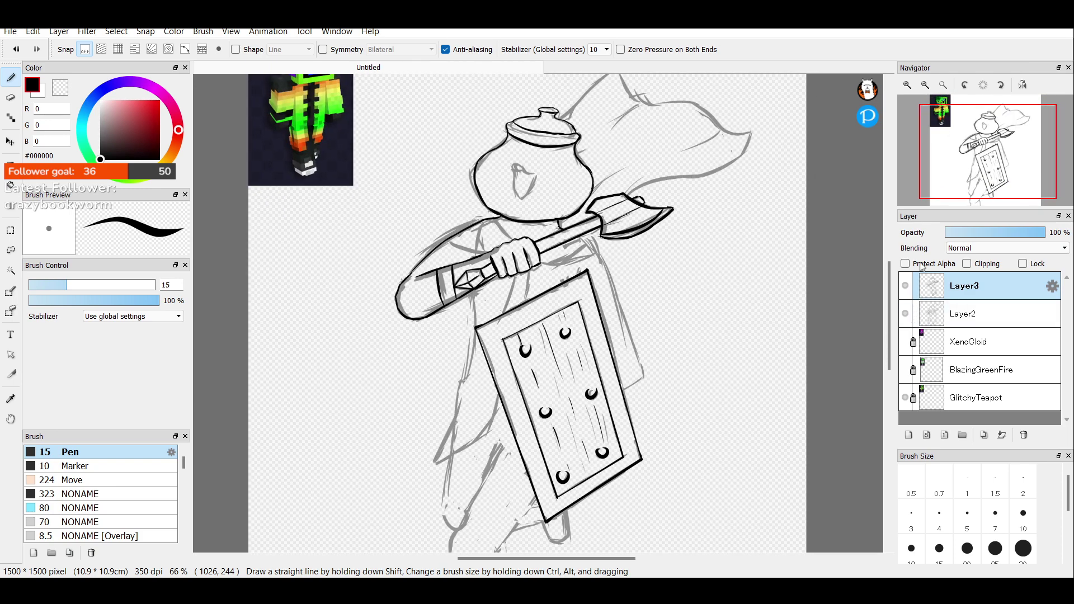
Ink the curved top, both tapering sides and the pointed bottom of the spout on the pot's front.
left_click(907, 85)
left_click(907, 85)
left_click(908, 85)
left_click_drag(986, 157, 988, 132)
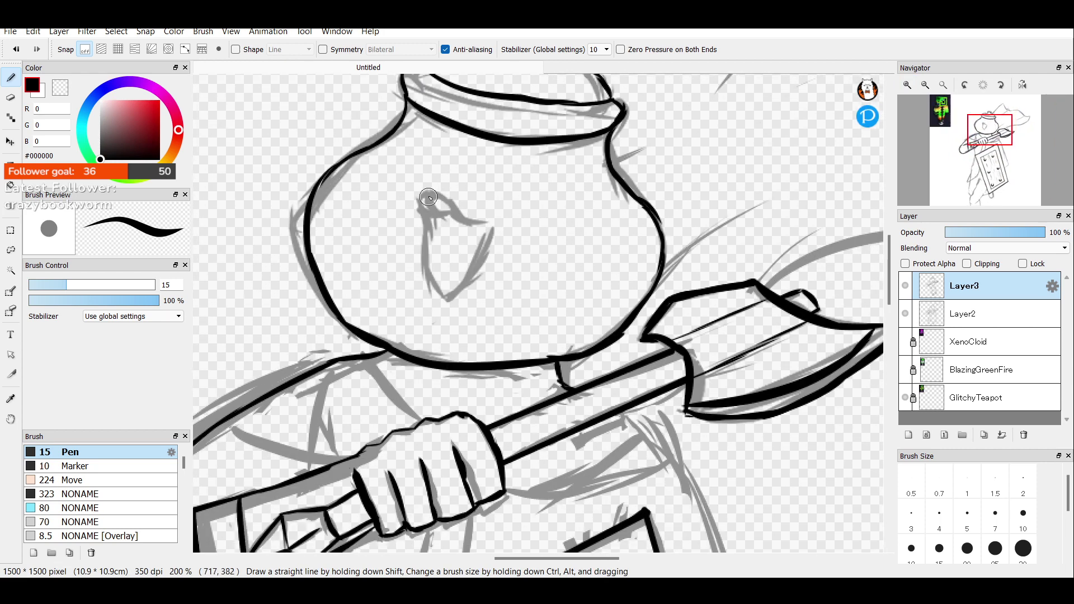
left_click_drag(484, 221, 433, 193)
mouse_move(492, 231)
left_mouse_down()
mouse_move(449, 295)
mouse_move(478, 257)
left_mouse_up()
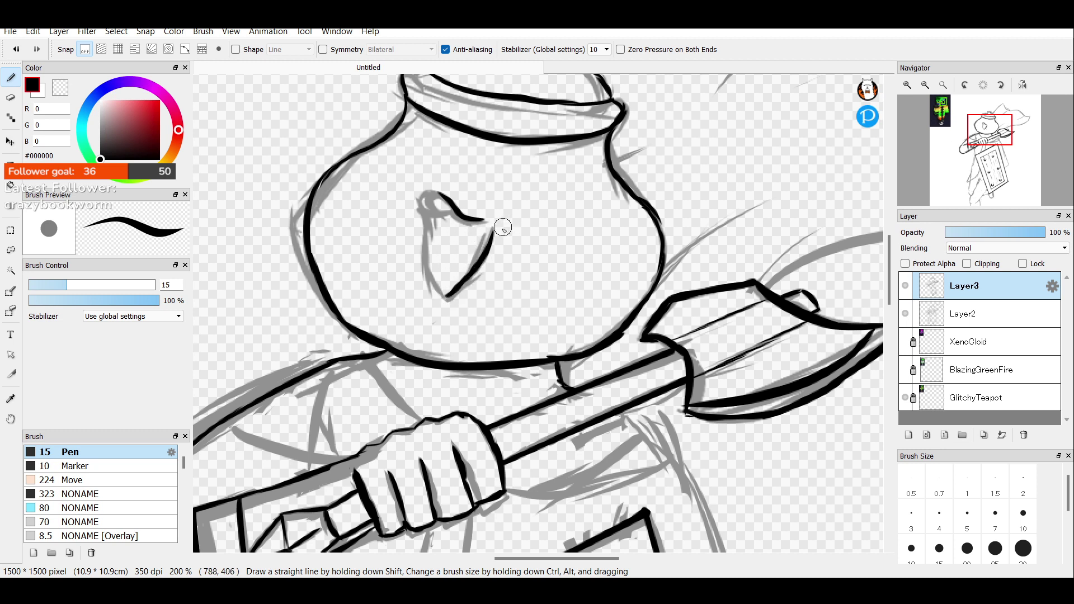
key("ctrl+z")
key("ctrl+z")
mouse_move(449, 300)
left_mouse_down()
mouse_move(492, 226)
mouse_move(448, 303)
left_mouse_up()
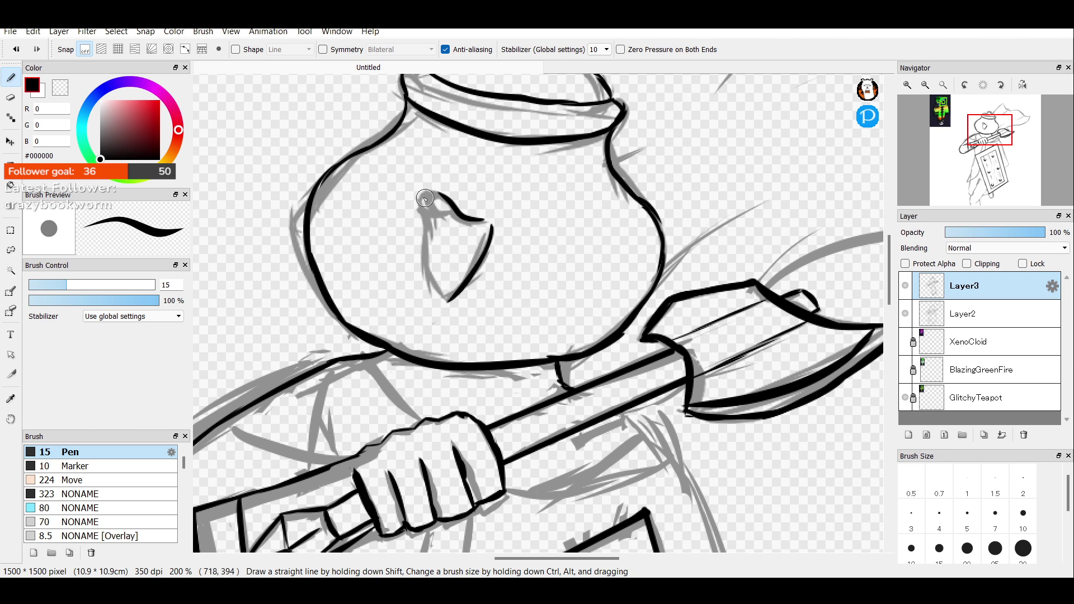
mouse_move(438, 196)
left_mouse_down()
mouse_move(413, 210)
mouse_move(432, 194)
mouse_move(422, 196)
mouse_move(425, 275)
mouse_move(428, 247)
mouse_move(435, 300)
mouse_move(448, 303)
mouse_move(438, 274)
left_mouse_up()
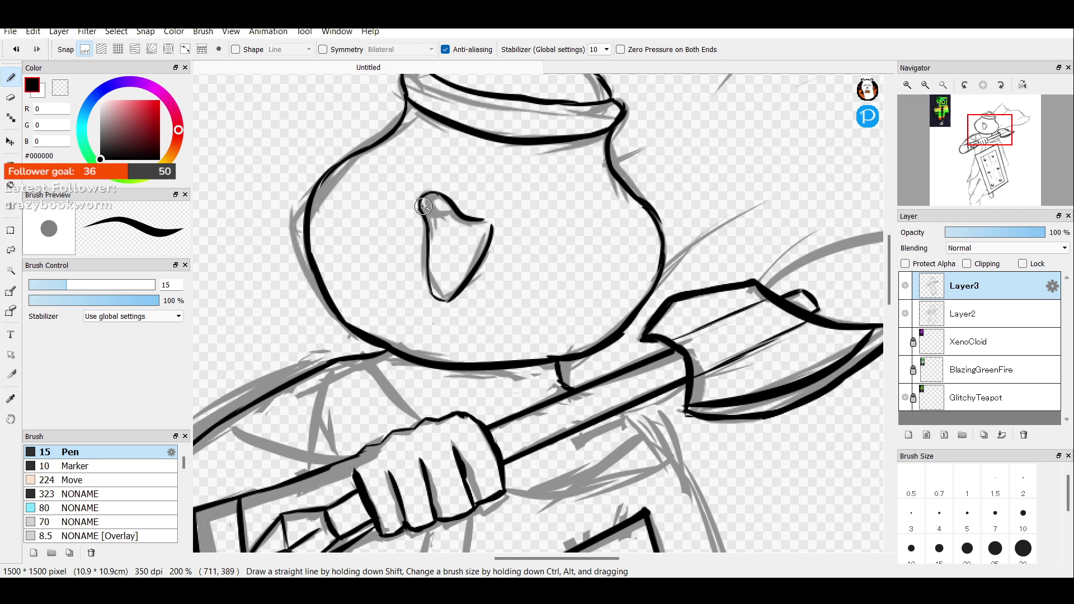
Ink the small oval opening at the spout's tip and review the whole line art without the Layer2 sketch.
left_click_drag(424, 206, 449, 201)
key("ctrl+z")
key("ctrl+z")
left_click(905, 315)
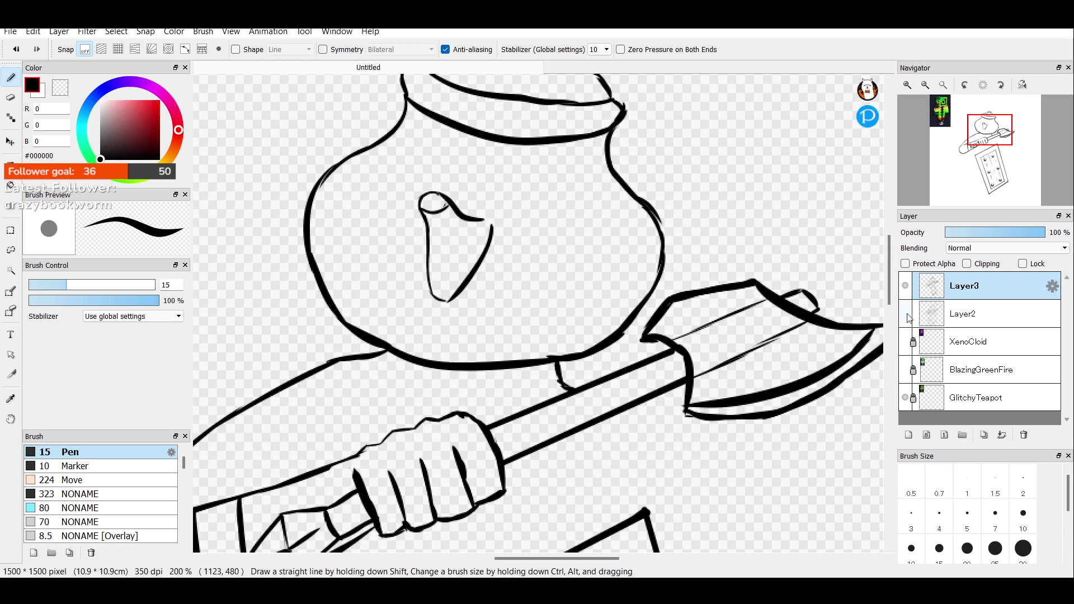
left_click(925, 85)
left_click(925, 85)
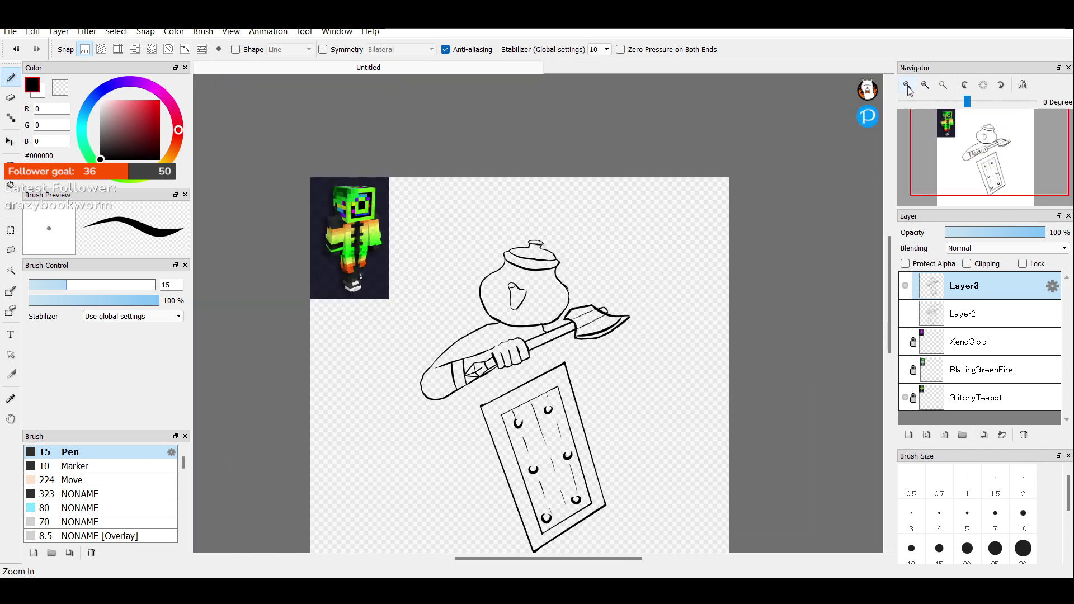
Fill the inside of the spout's oval opening with black.
left_click(907, 85)
left_click(908, 85)
left_click(907, 85)
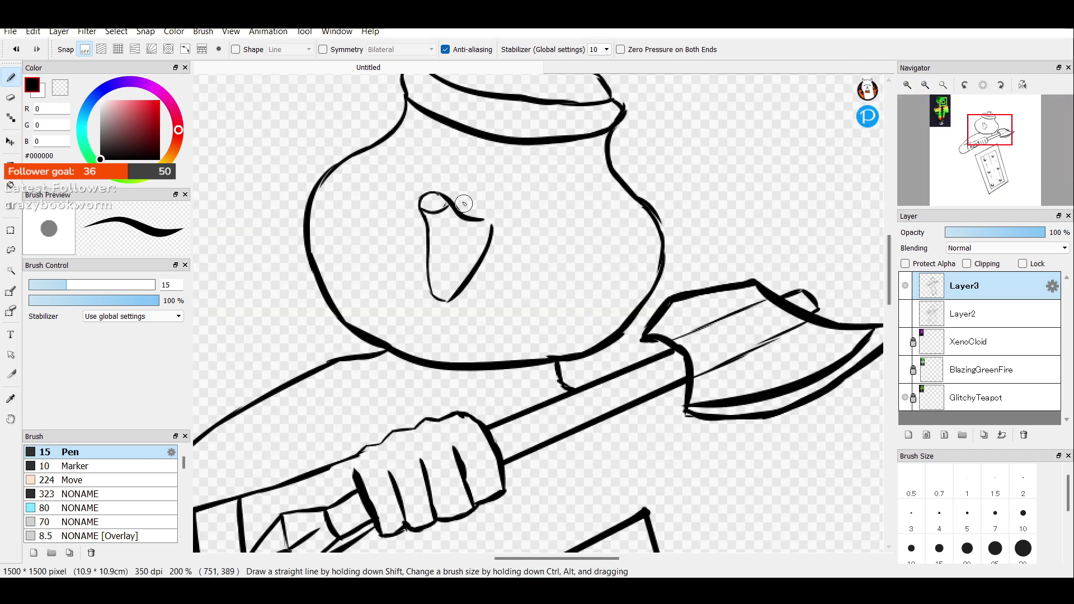
mouse_move(464, 204)
left_mouse_down()
mouse_move(431, 202)
mouse_move(453, 212)
left_mouse_up()
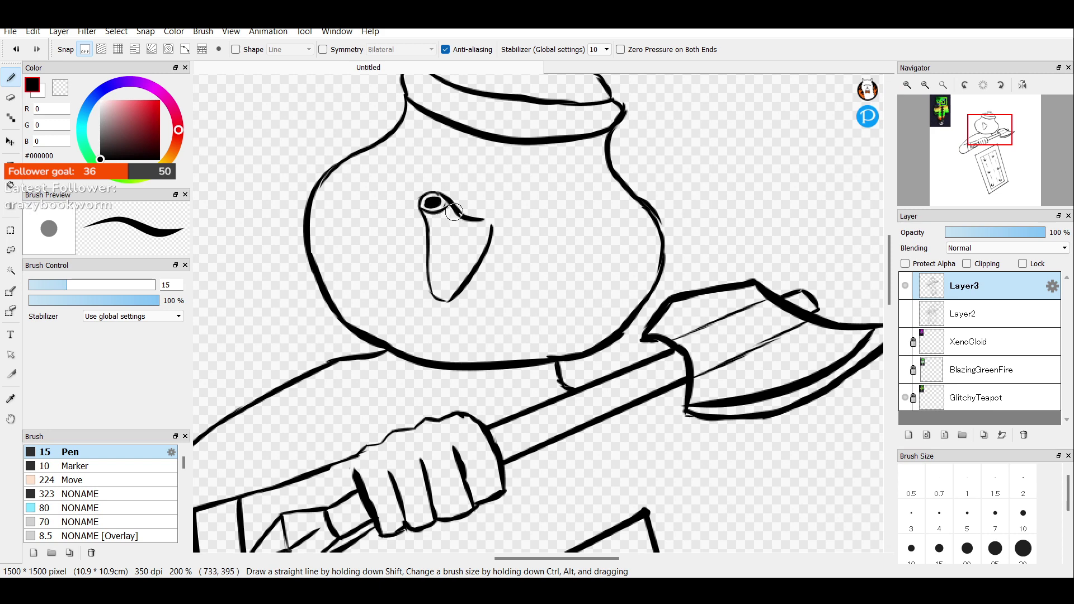
Ink the curved shoulder line running down from below the axe handle toward the shield's upper corner, following the Layer2 sketch.
left_click(905, 314)
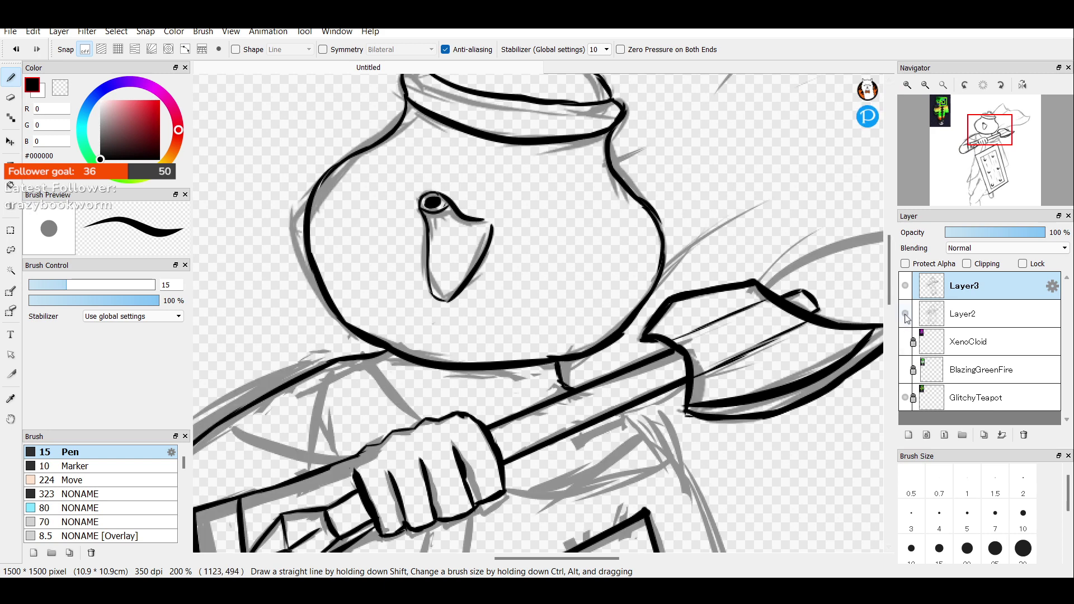
left_click(905, 314)
left_click(926, 85)
left_click(925, 85)
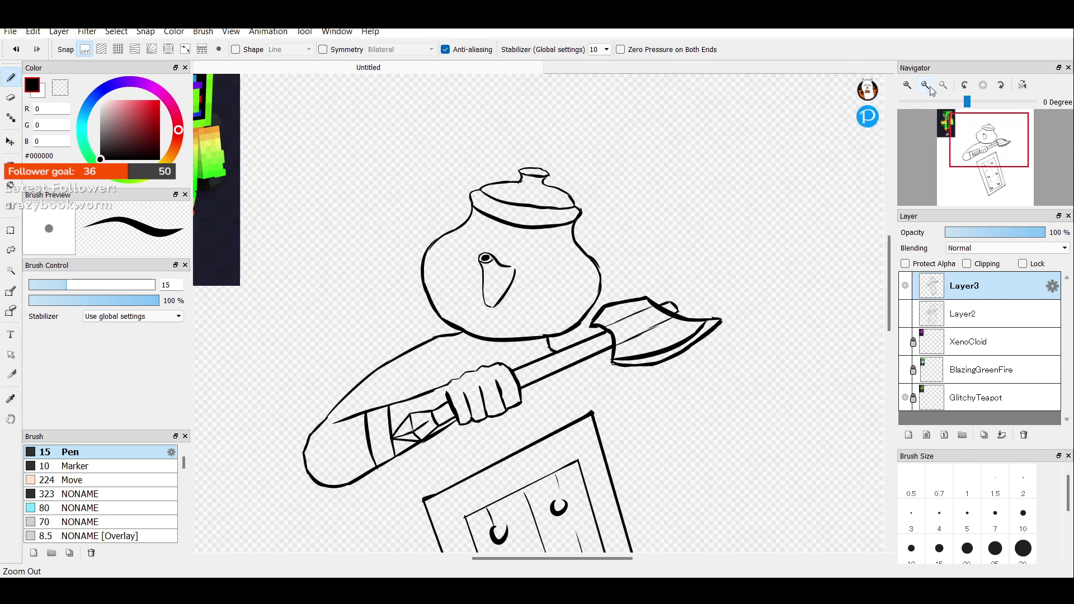
left_click(927, 85)
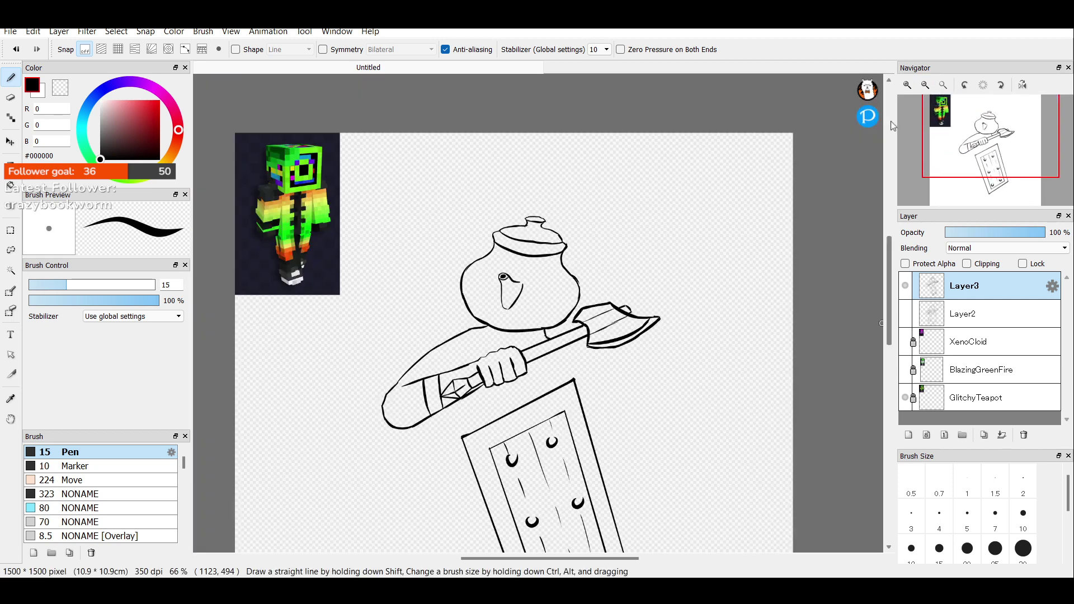
left_click_drag(989, 141, 993, 160)
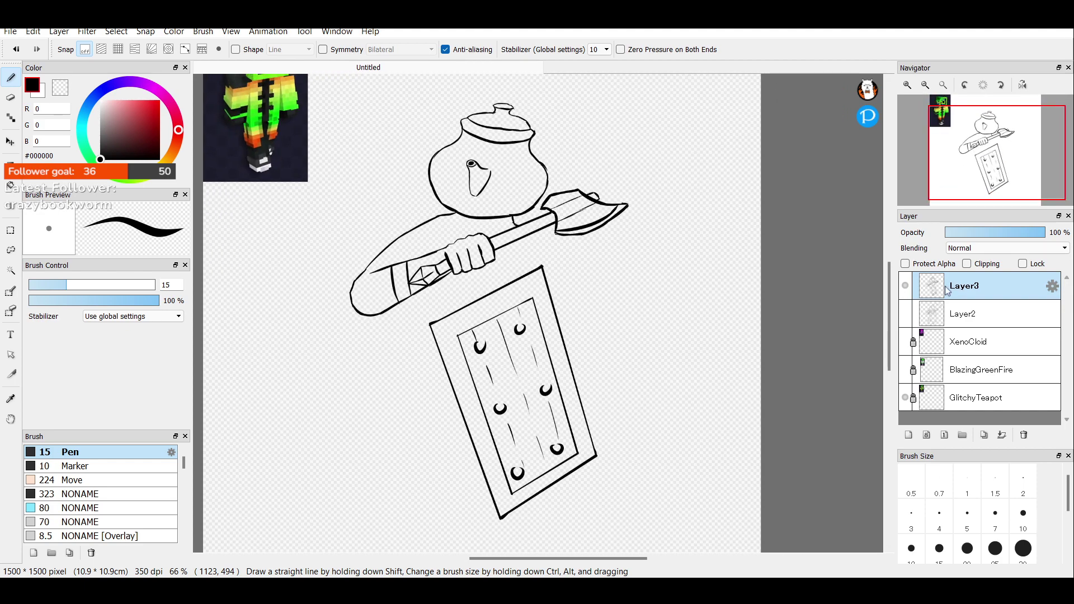
left_click(906, 315)
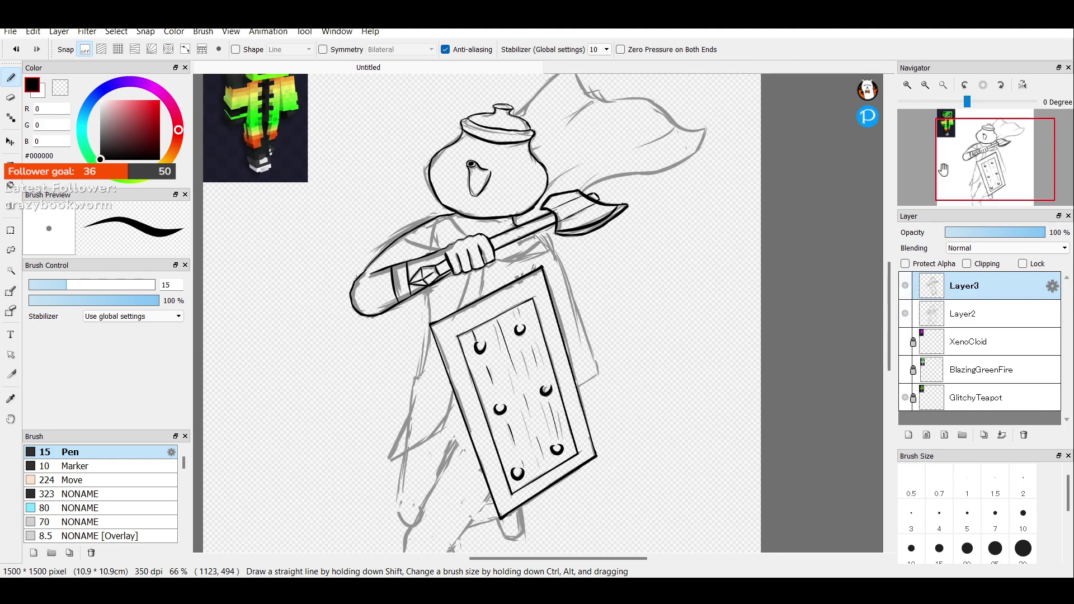
left_click(907, 85)
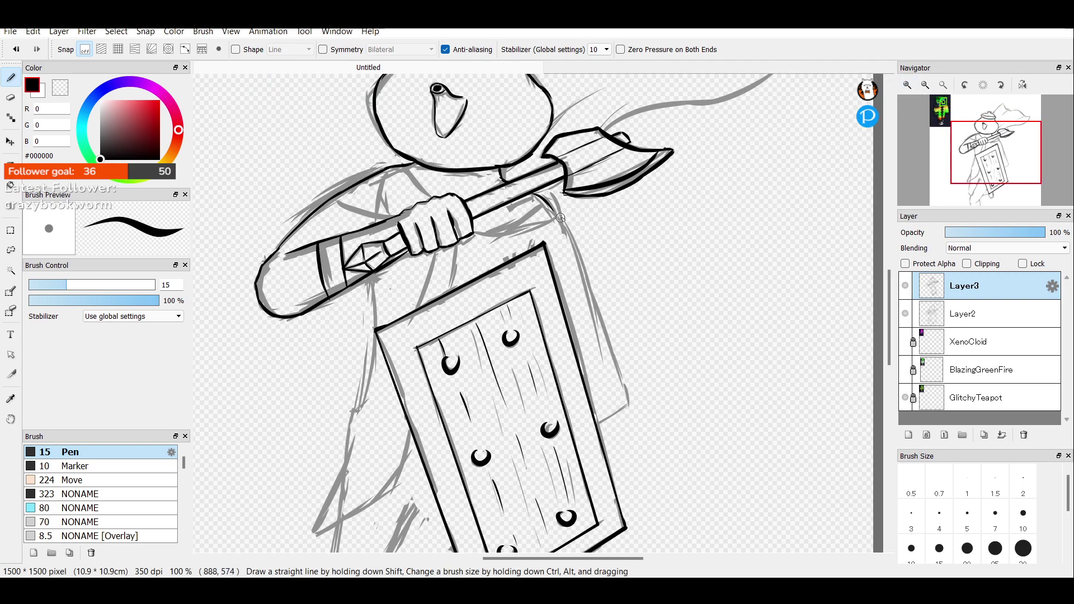
left_click_drag(549, 205, 575, 258)
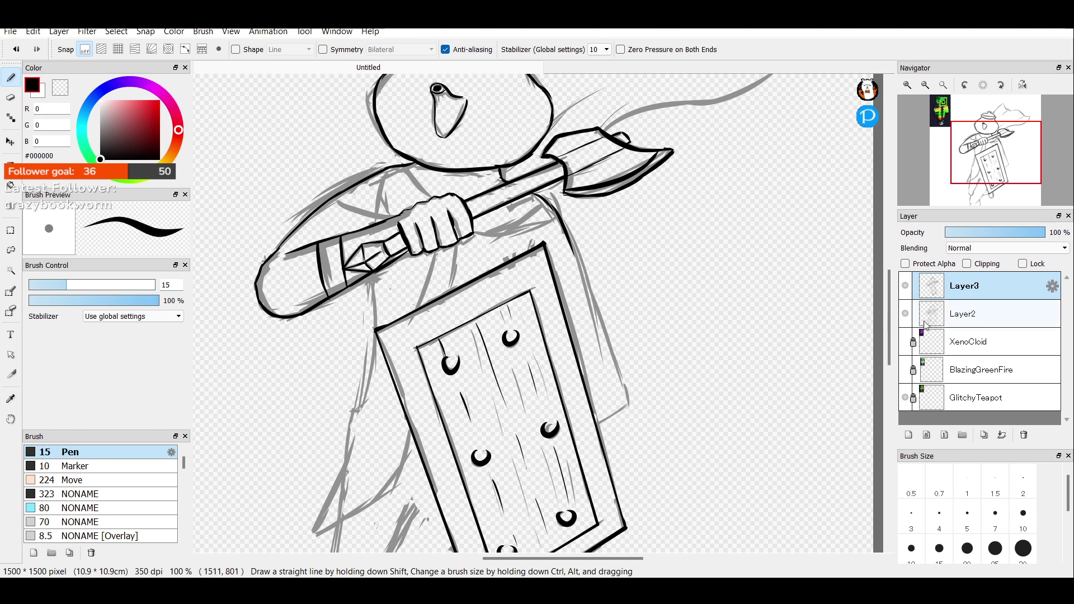
left_click(906, 316)
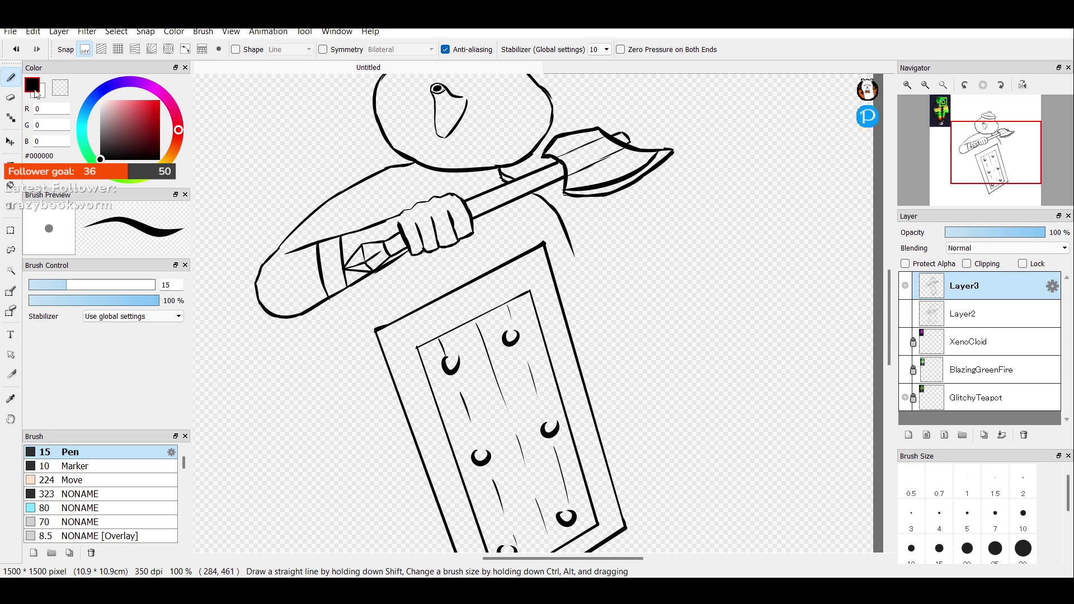
Extend the shoulder line with a long stroke down beside the shield to the sketched lower corner, using the size 15 Pen.
key("e")
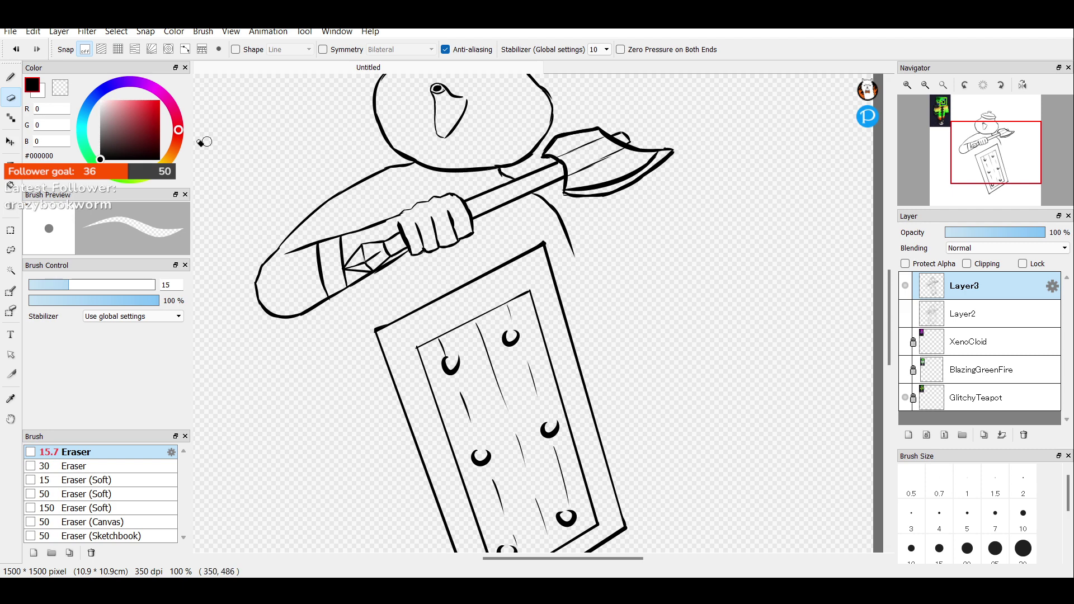
mouse_move(970, 110)
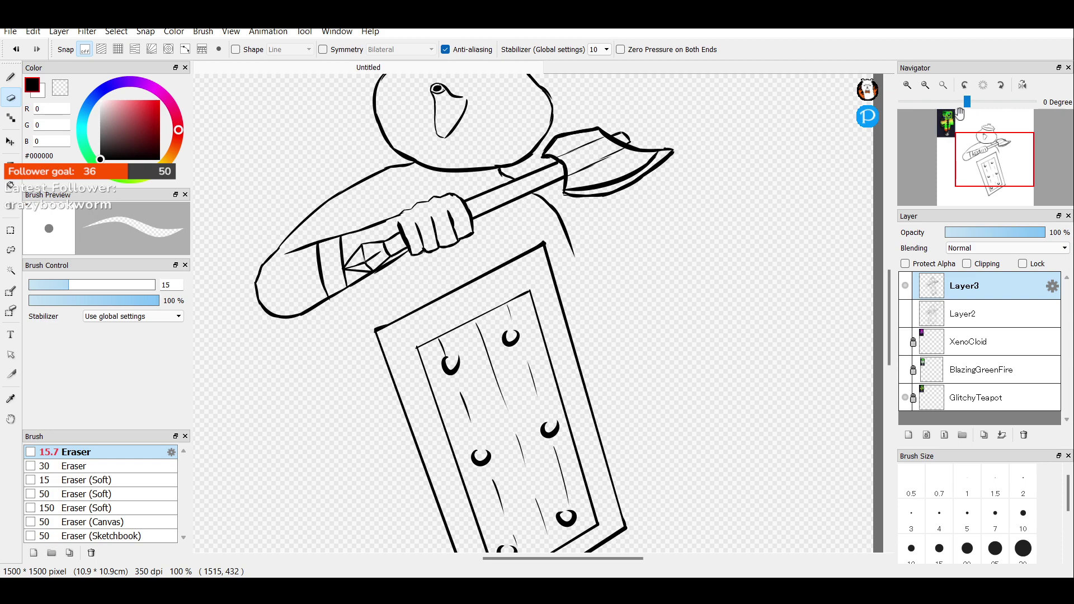
left_click(926, 86)
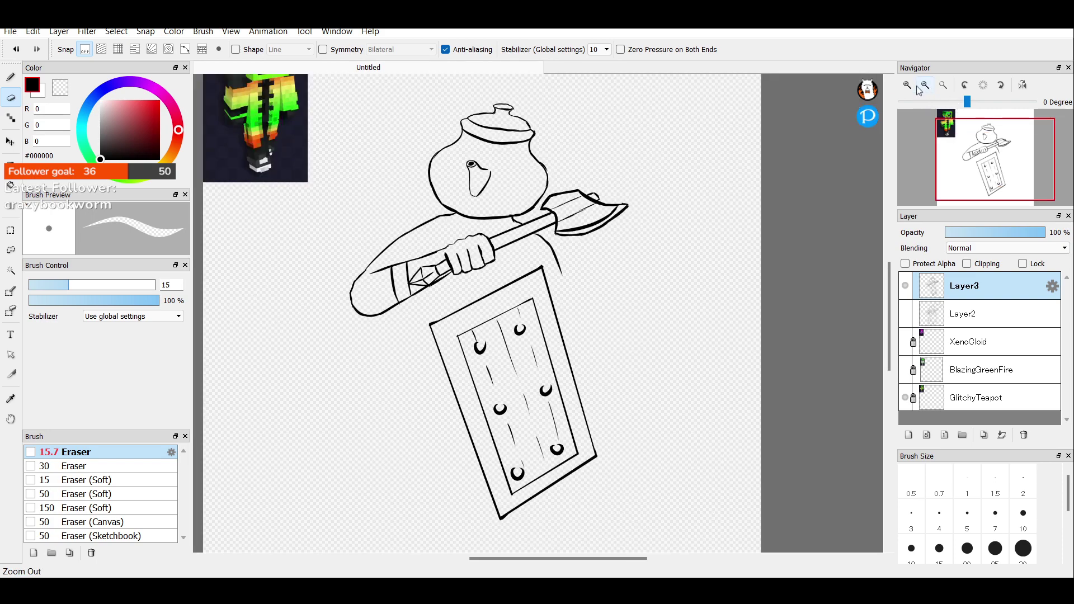
left_click(911, 86)
left_click(911, 86)
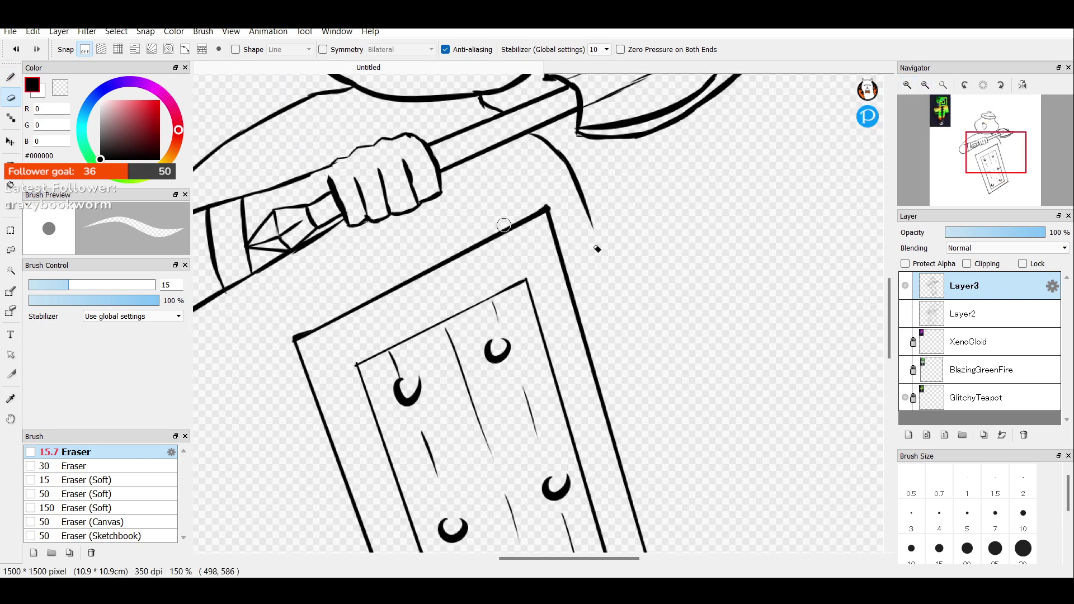
left_click(905, 313)
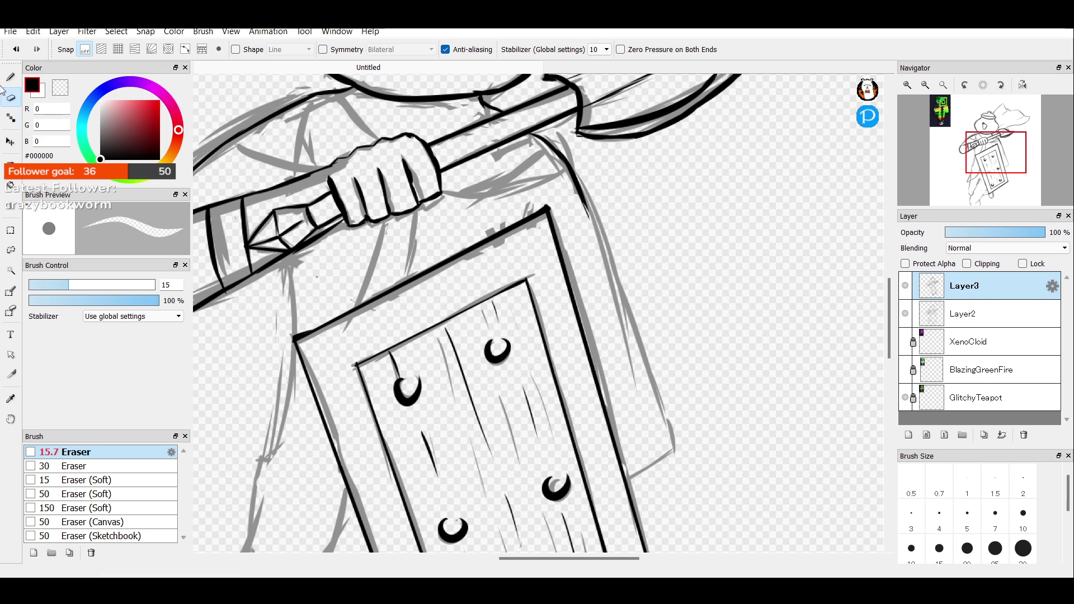
key("b")
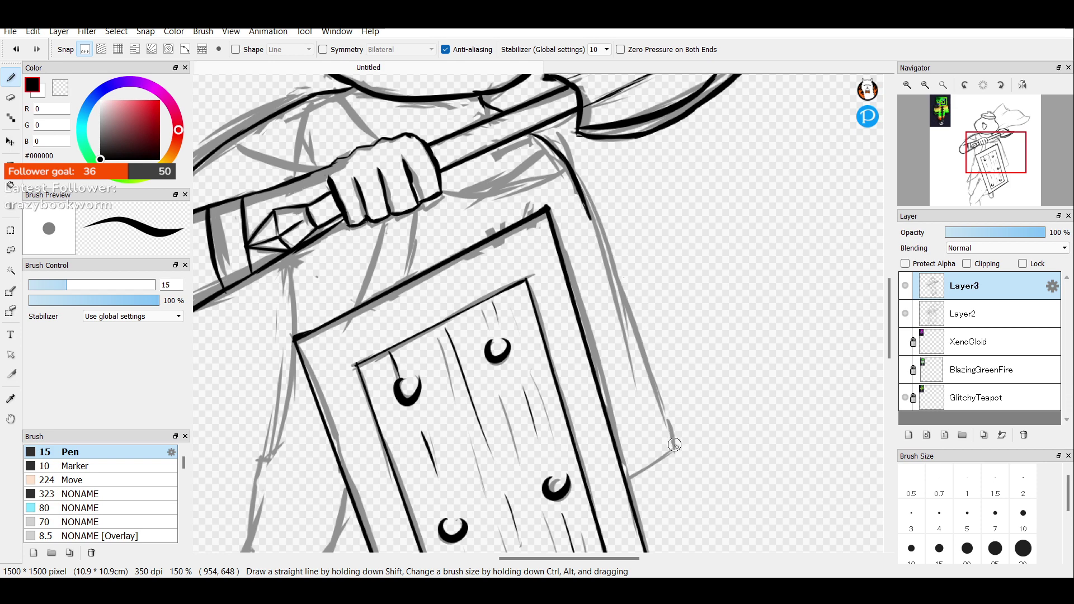
left_click(905, 314)
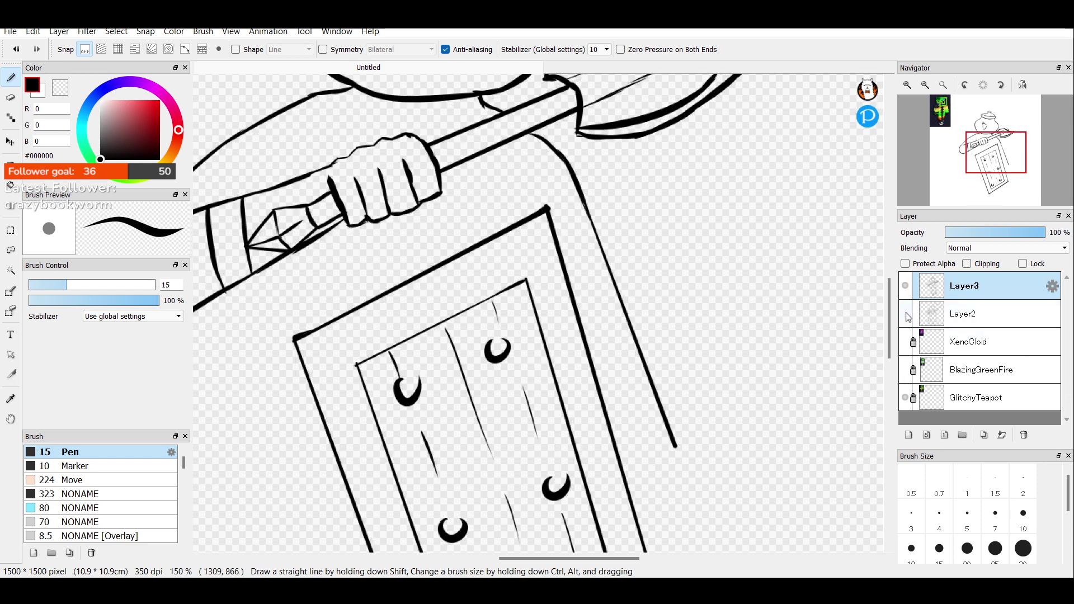
Ink the short slanted edge joining the lower corner of the arm outline to the shield, and check it without the sketch.
left_click(905, 314)
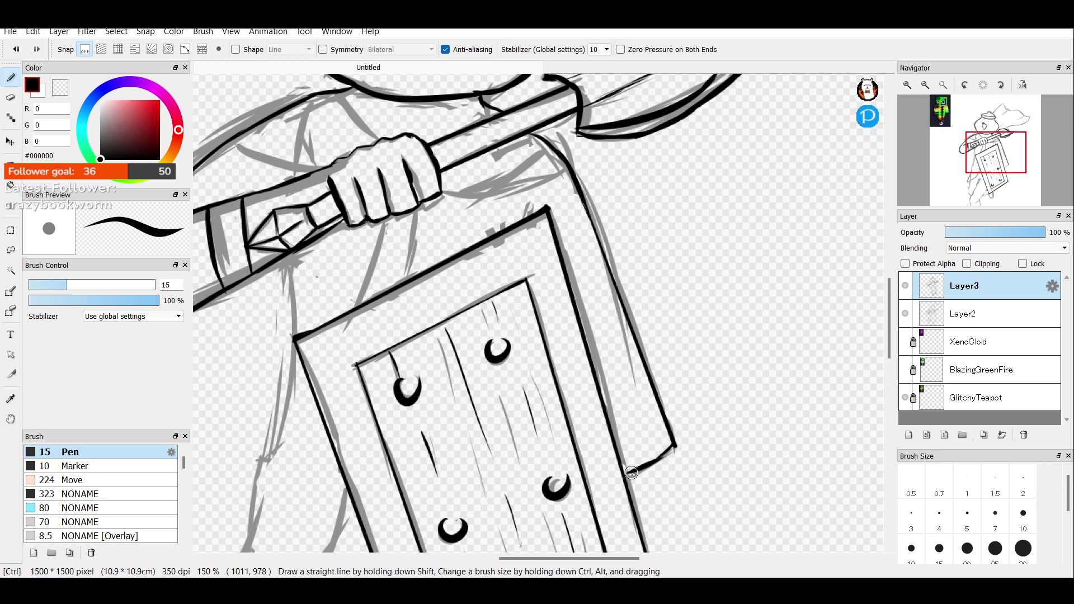
left_click_drag(623, 478, 671, 450)
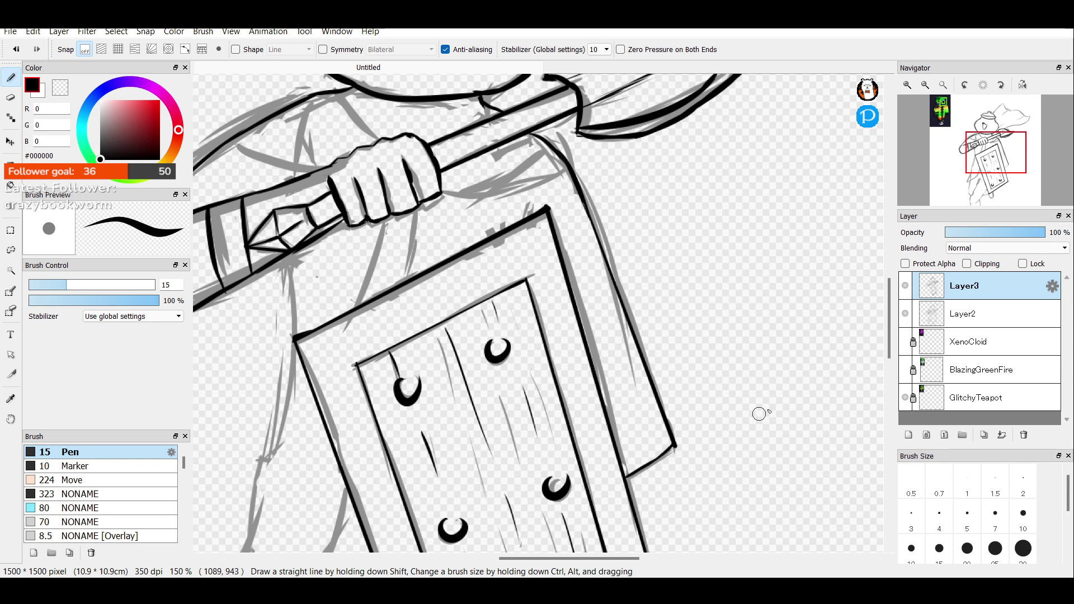
left_click(905, 313)
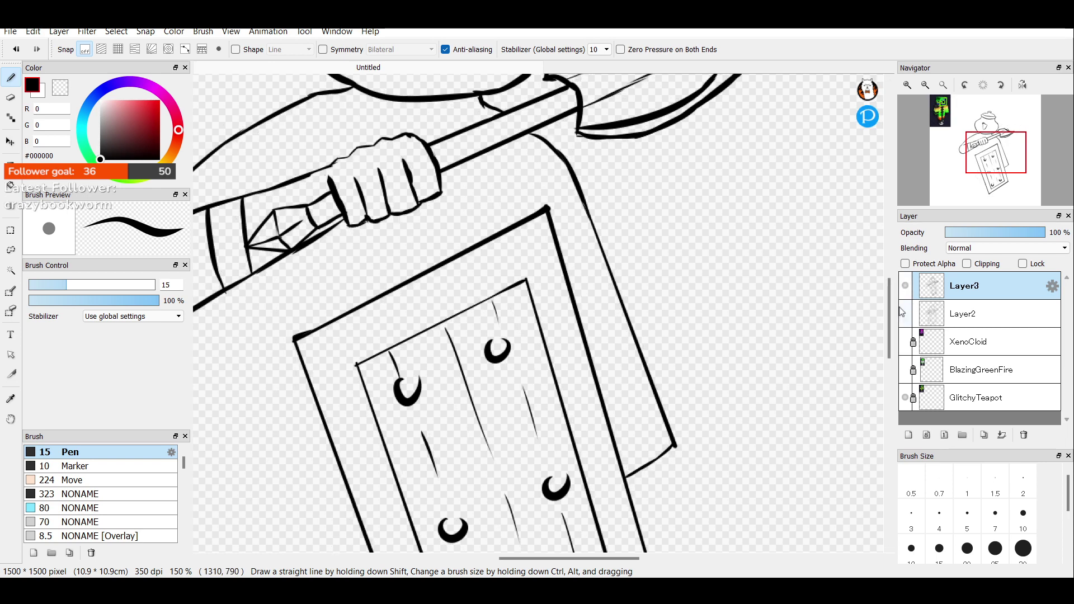
Thicken the upper part of the arm's outer line beside the shield, undoing and redrawing strokes that stray from it.
left_click(926, 85)
left_click(907, 85)
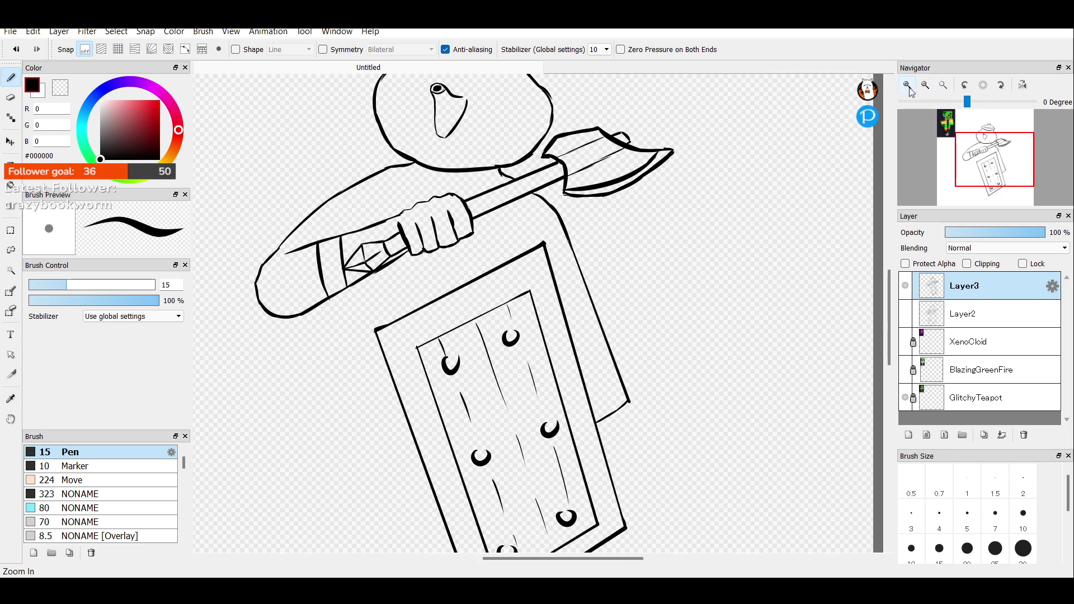
left_click(908, 86)
left_click_drag(599, 159, 677, 366)
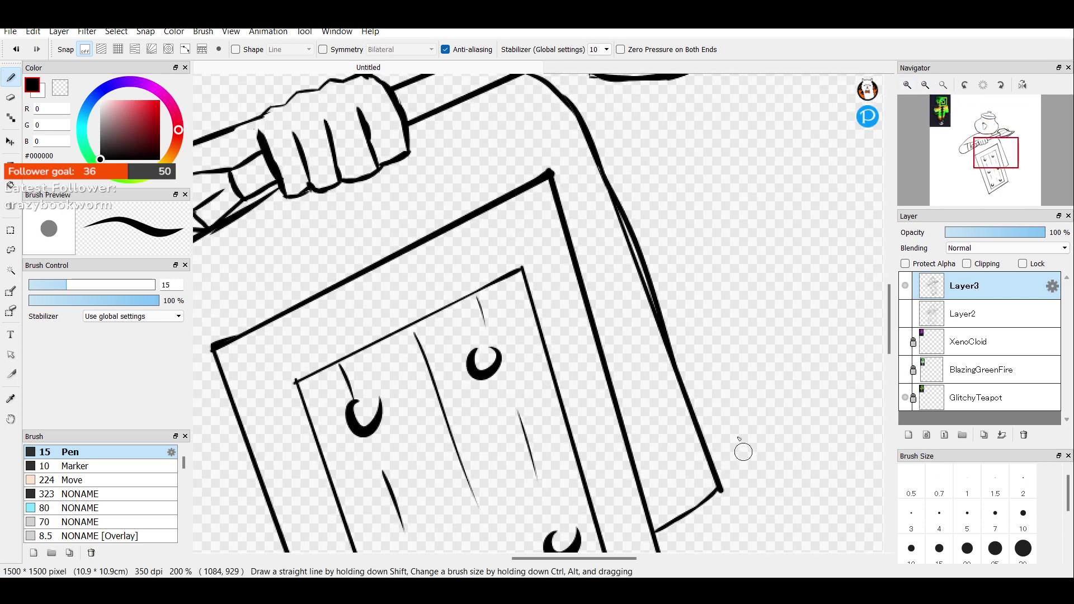
key("ctrl+z")
left_click_drag(599, 173, 637, 271)
key("ctrl+z")
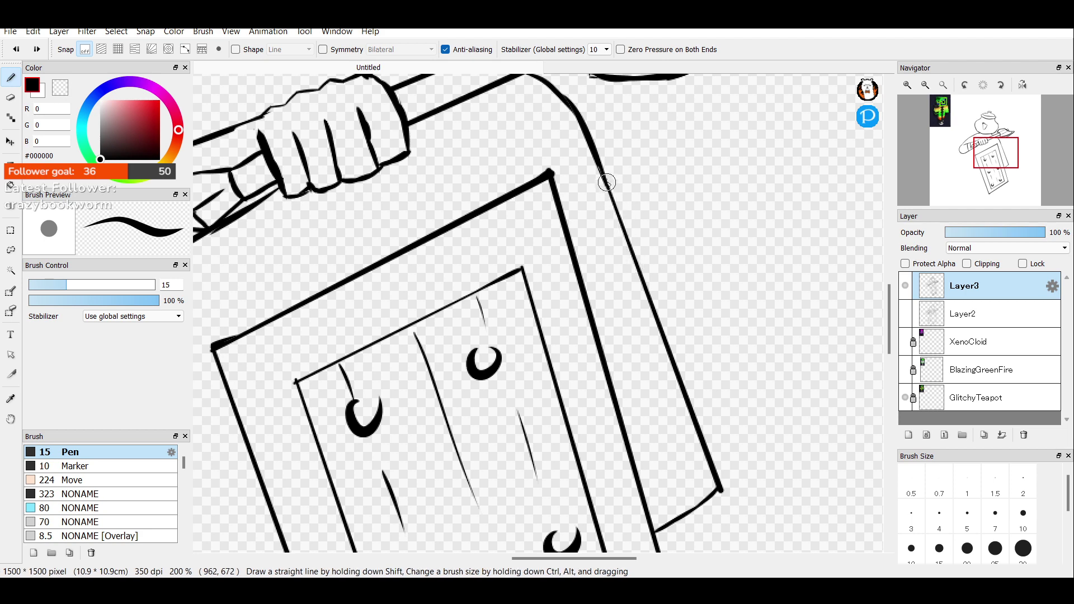
left_click_drag(598, 164, 653, 313)
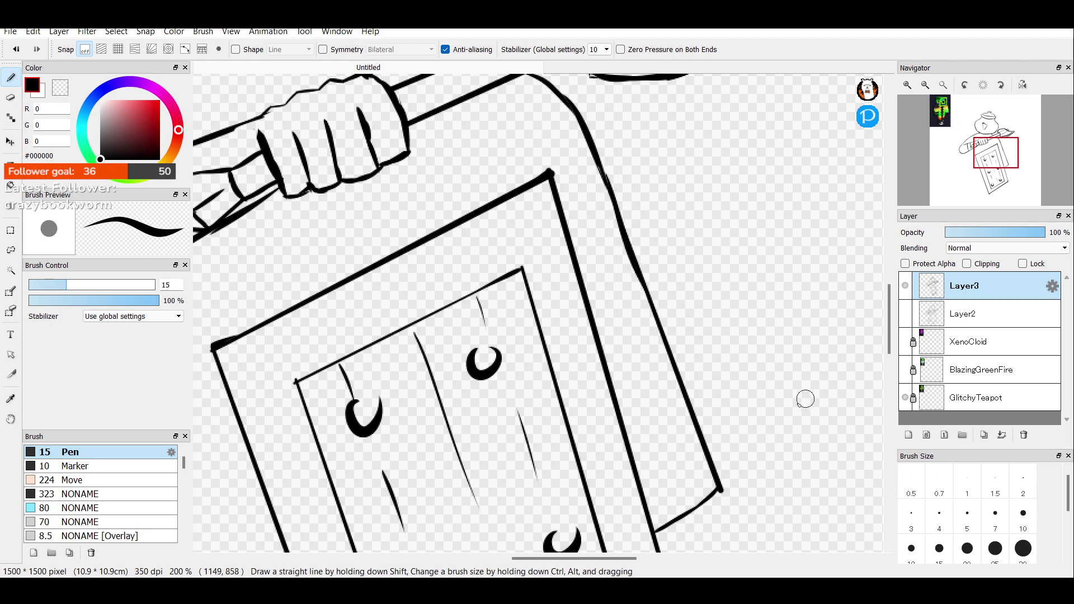
Thicken the arm outline's lower corner and the lower stretch of its outer line beside the shield.
left_click_drag(720, 491, 691, 510)
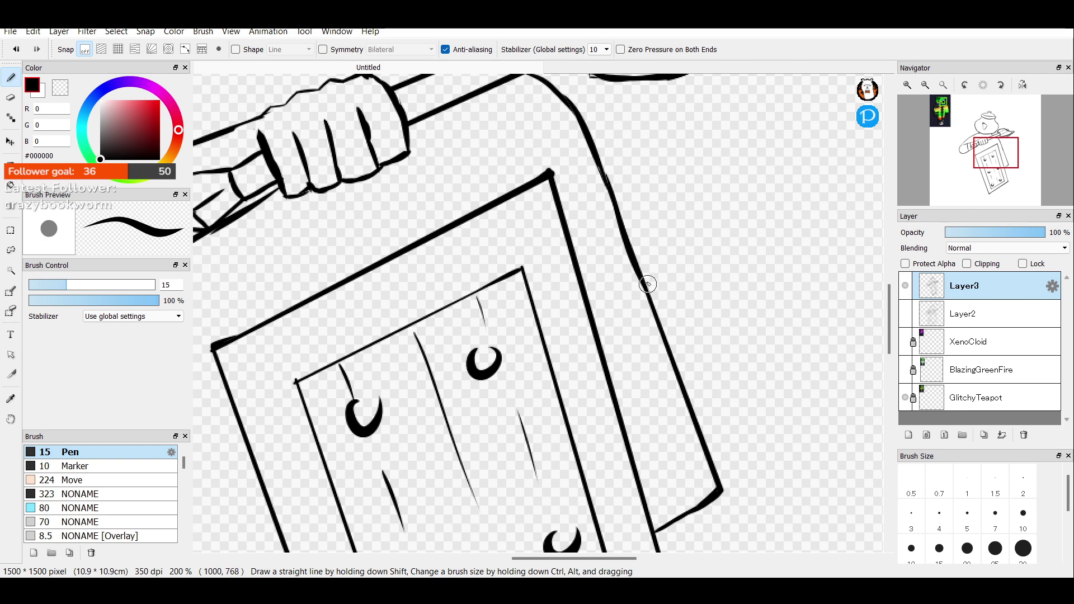
left_click_drag(638, 269, 685, 387)
key("ctrl+z")
left_click_drag(635, 264, 712, 482)
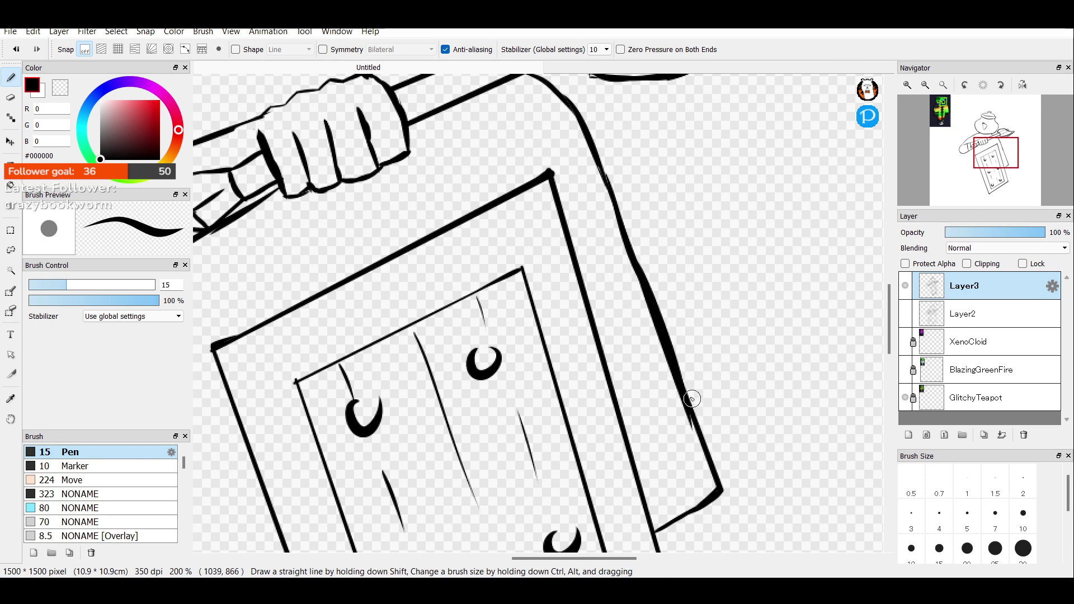
mouse_move(685, 389)
left_mouse_down()
mouse_move(721, 486)
mouse_move(679, 360)
left_mouse_up()
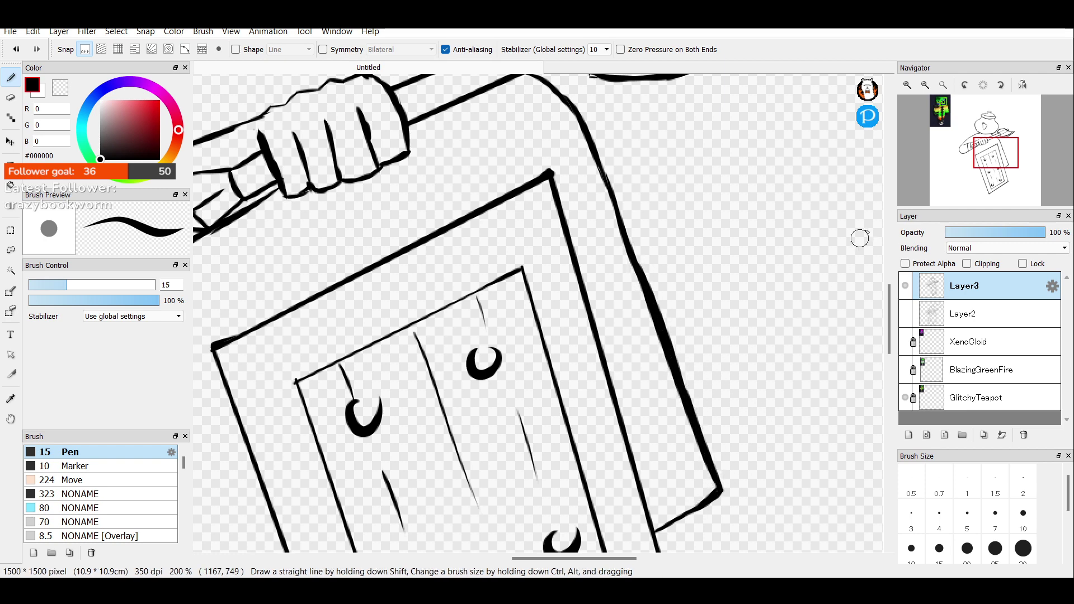
Ink the neckline from the pot's base down to the gripping hand and the small collar fold above the axe handle.
left_click(925, 86)
left_click(925, 86)
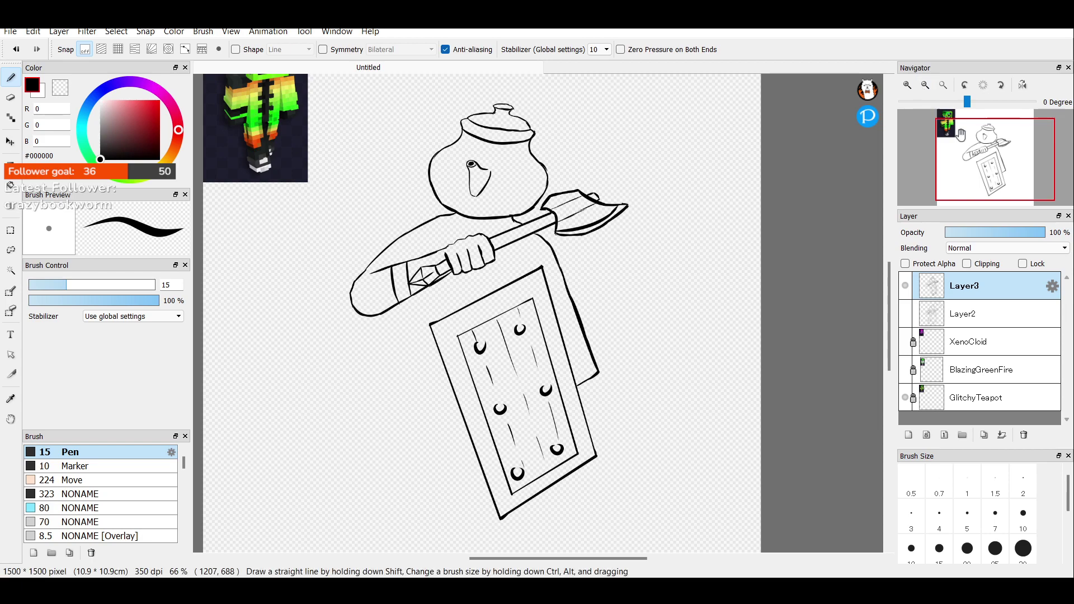
left_click_drag(994, 164, 968, 171)
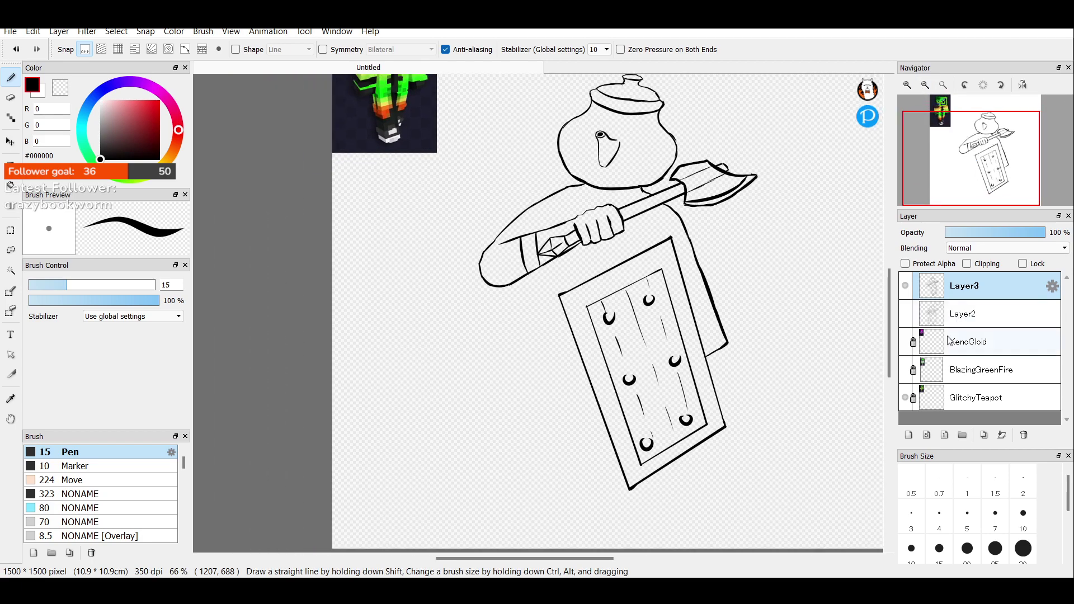
left_click(906, 313)
left_click(905, 314)
left_click(906, 313)
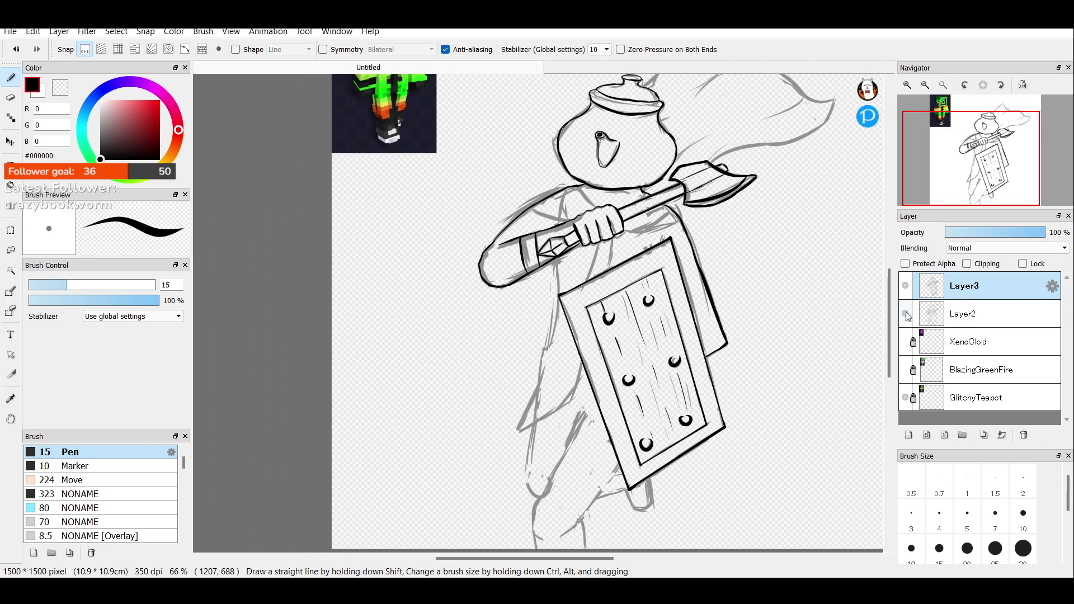
mouse_move(972, 161)
left_mouse_down()
mouse_move(988, 174)
mouse_move(967, 152)
mouse_move(985, 148)
left_mouse_up()
left_click(906, 85)
left_click(907, 85)
mouse_move(453, 235)
left_mouse_down()
mouse_move(468, 261)
mouse_move(480, 259)
mouse_move(462, 248)
mouse_move(490, 286)
left_mouse_up()
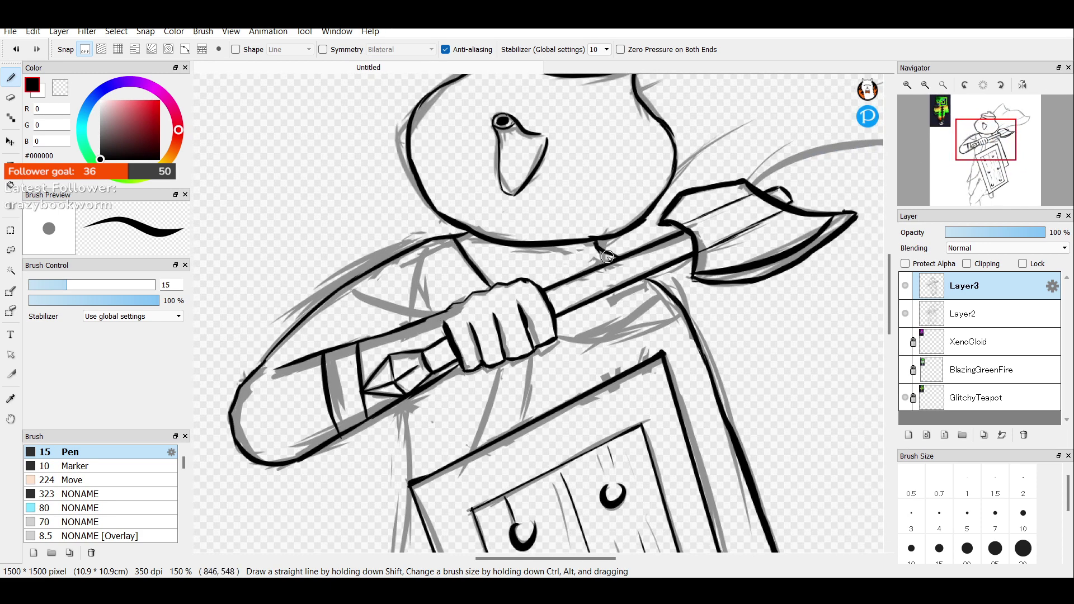
left_click_drag(608, 255, 593, 265)
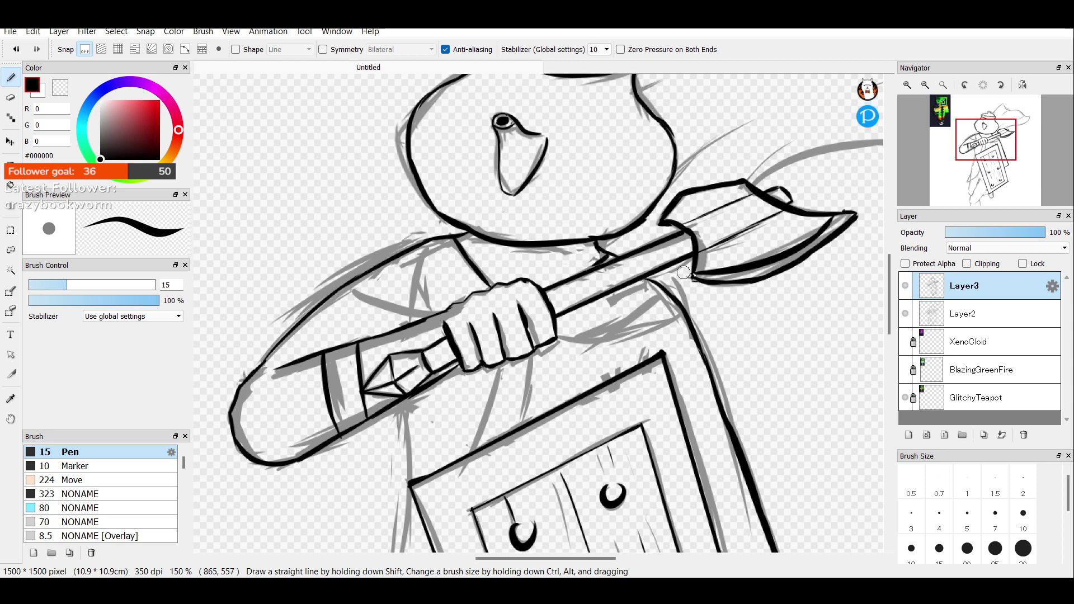
left_click(909, 314)
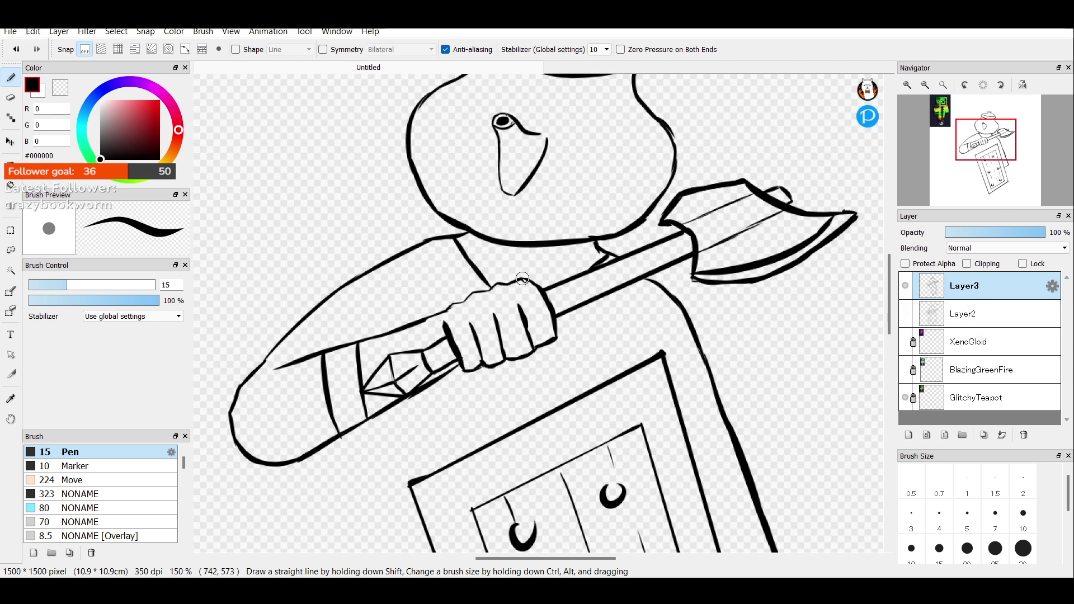
Ink the rounded U-shaped collar flap between the shoulder and the neckline above the gripping hand, and check it against the whole figure.
left_click(908, 313)
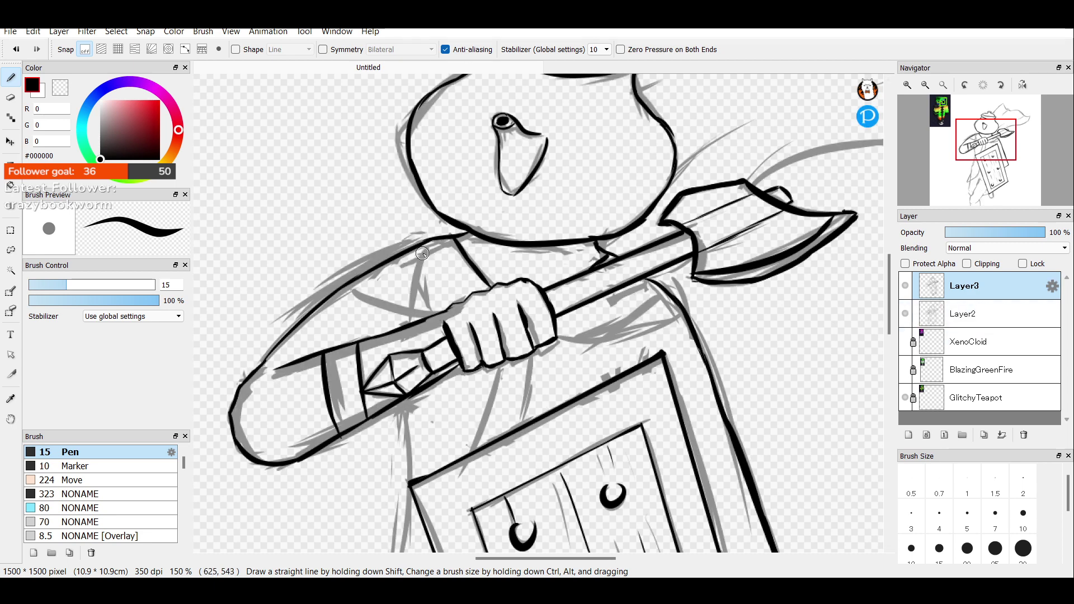
mouse_move(422, 245)
left_mouse_down()
mouse_move(438, 291)
mouse_move(456, 294)
mouse_move(474, 268)
left_mouse_up()
key("ctrl+z")
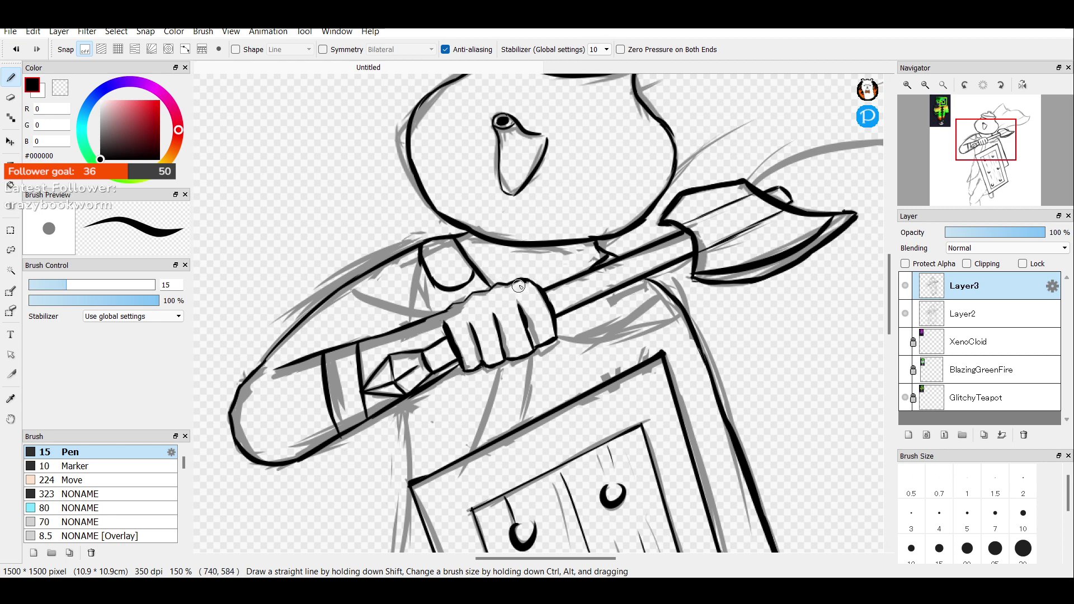
left_click(926, 86)
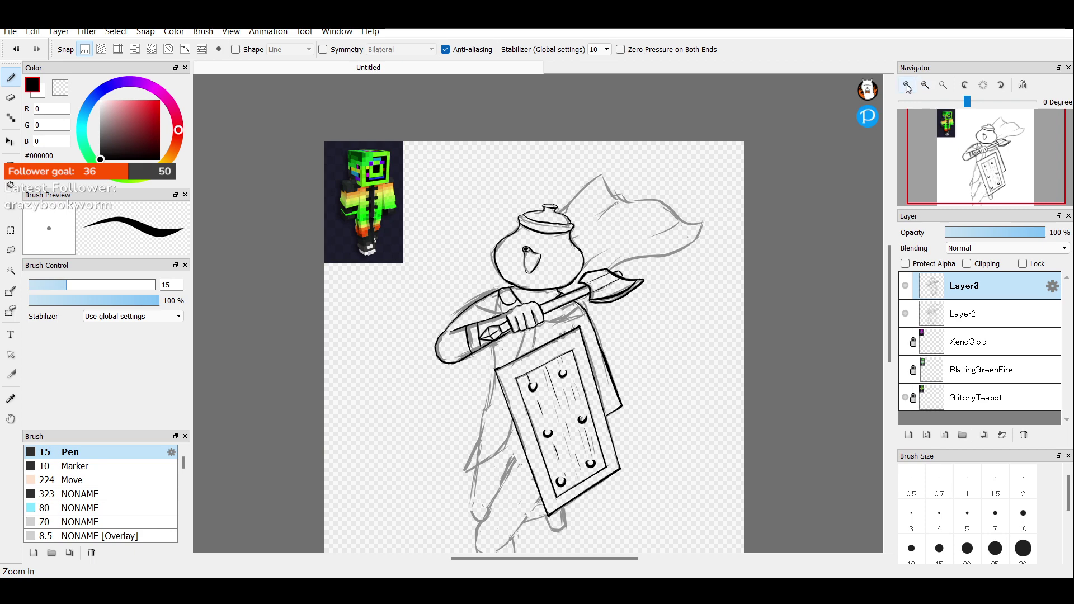
left_click(908, 85)
left_click(907, 86)
left_click(907, 86)
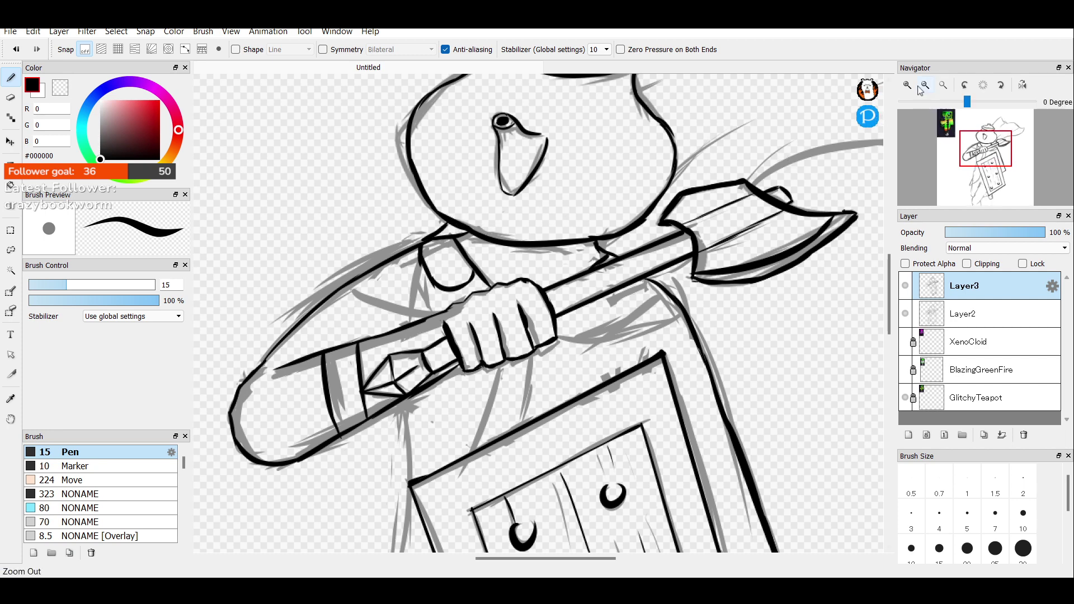
Check the line art without the sketch, then ink the cape's edge from the pot lid up to its peak.
left_click(904, 313)
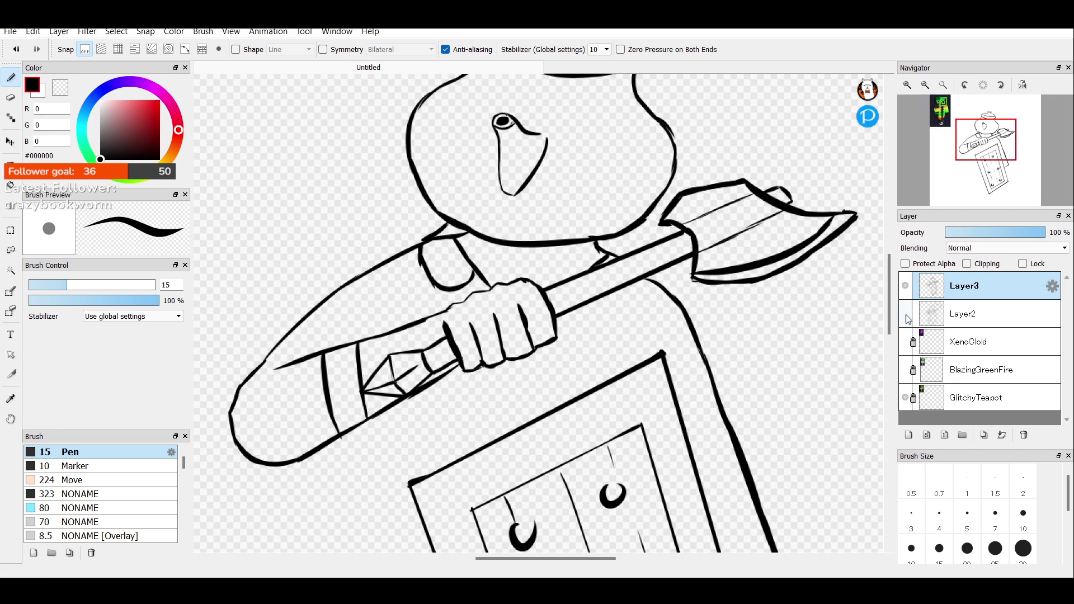
left_click(906, 316)
left_click(906, 317)
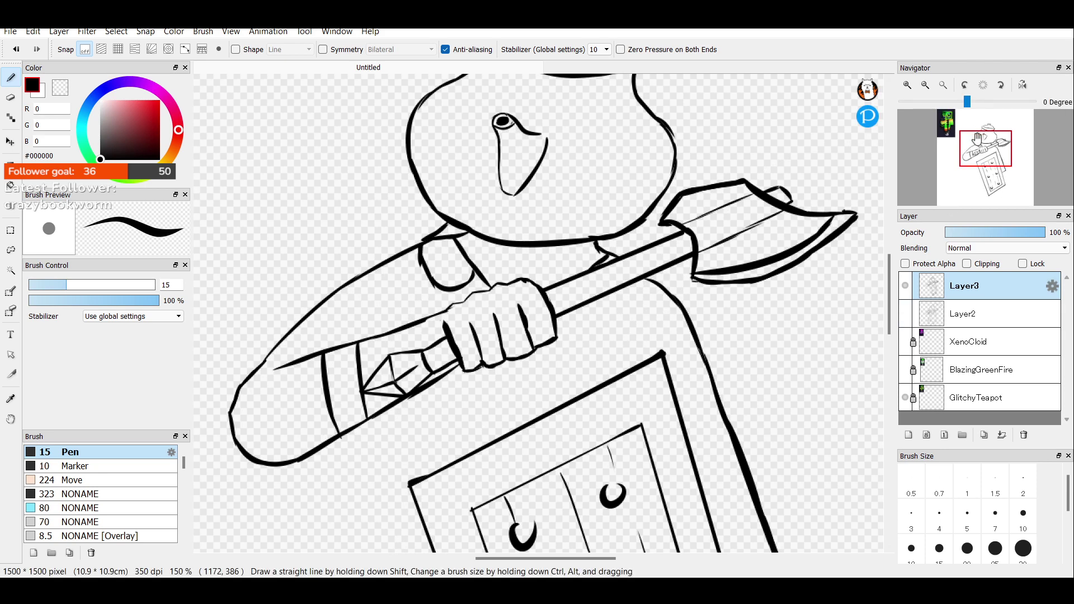
left_click_drag(966, 201, 972, 185)
left_click(906, 313)
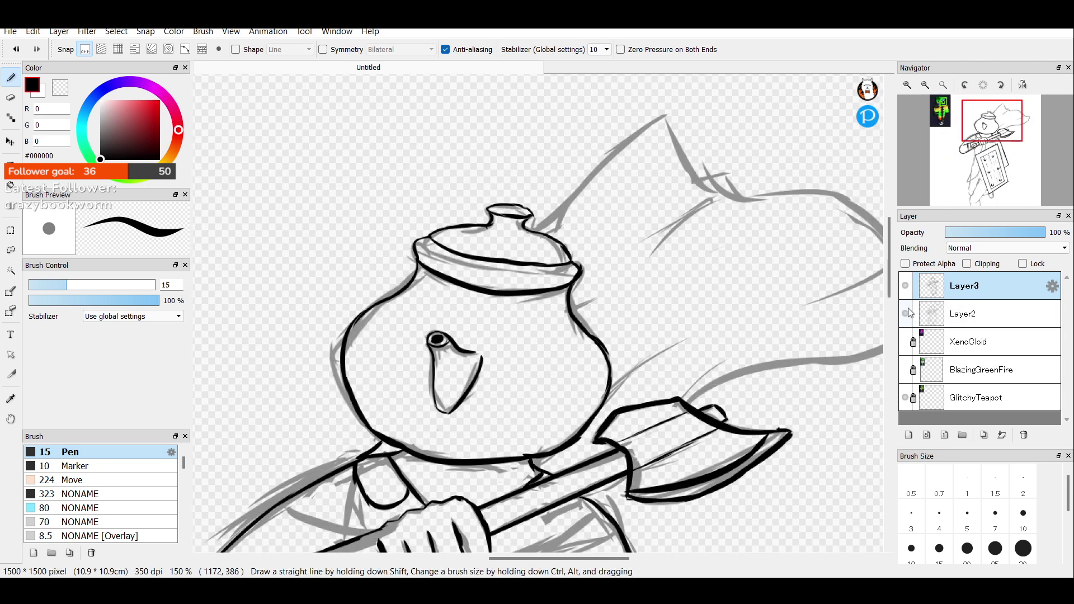
mouse_move(530, 228)
left_mouse_down()
mouse_move(572, 206)
mouse_move(545, 223)
mouse_move(632, 133)
left_mouse_up()
key("ctrl+z")
left_click_drag(573, 189, 644, 124)
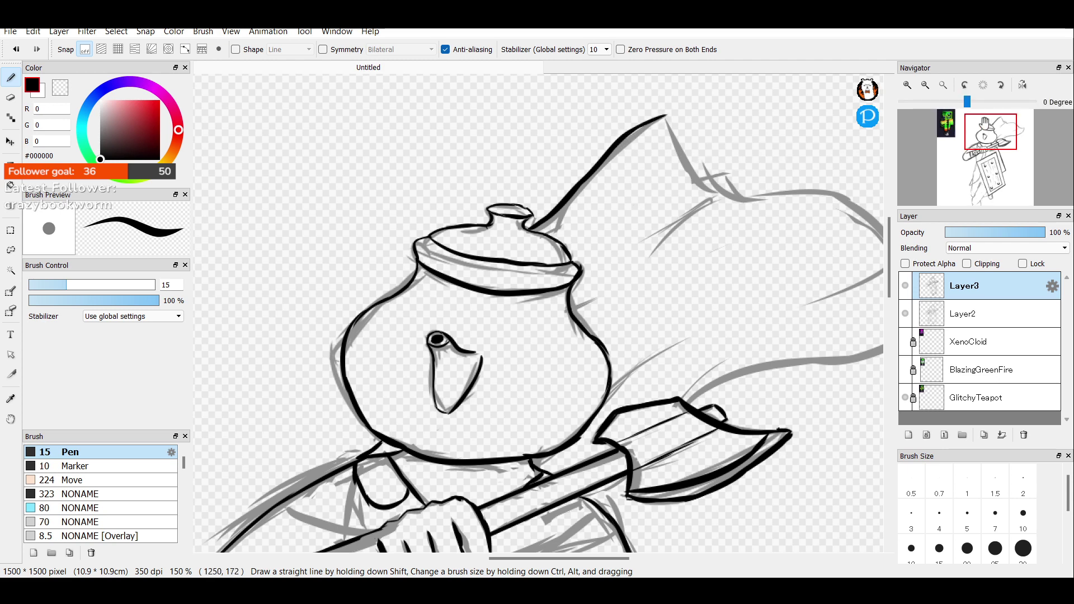
Ink the cape's long lower edge from the axe head out to its far tip, and check it without the sketch.
left_click_drag(983, 123, 1010, 140)
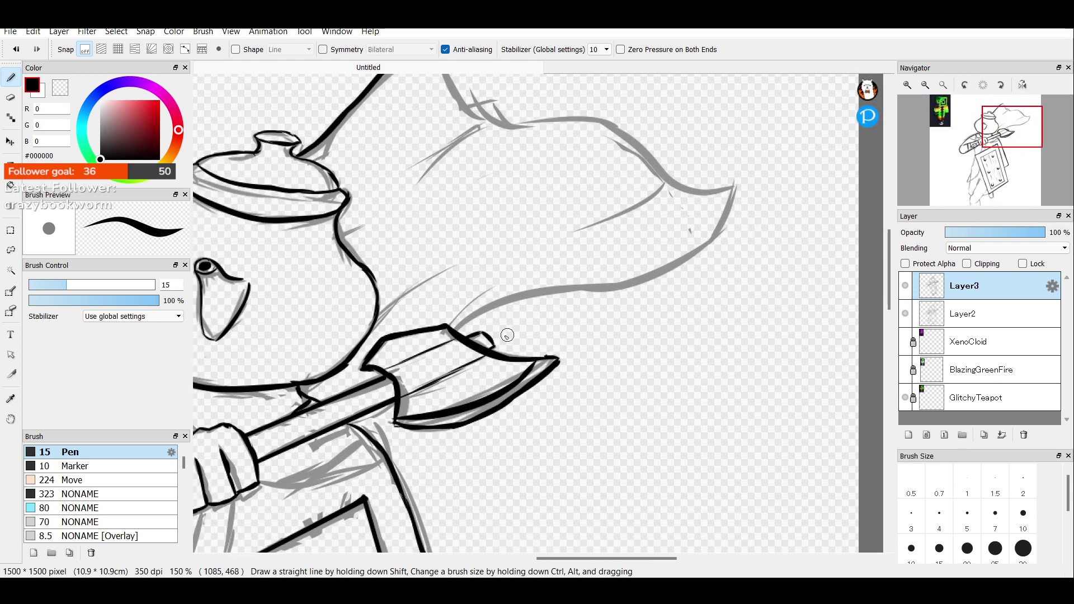
mouse_move(457, 327)
left_mouse_down()
mouse_move(498, 304)
mouse_move(653, 262)
mouse_move(709, 201)
left_mouse_up()
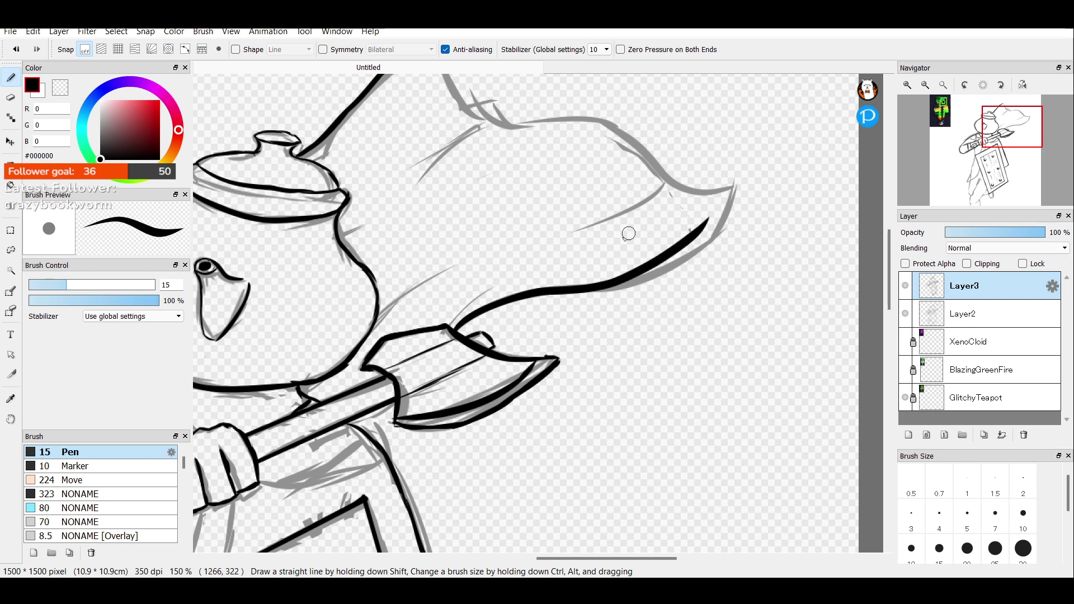
key("ctrl+z")
mouse_move(462, 325)
left_mouse_down()
mouse_move(551, 283)
mouse_move(726, 231)
mouse_move(738, 181)
left_mouse_up()
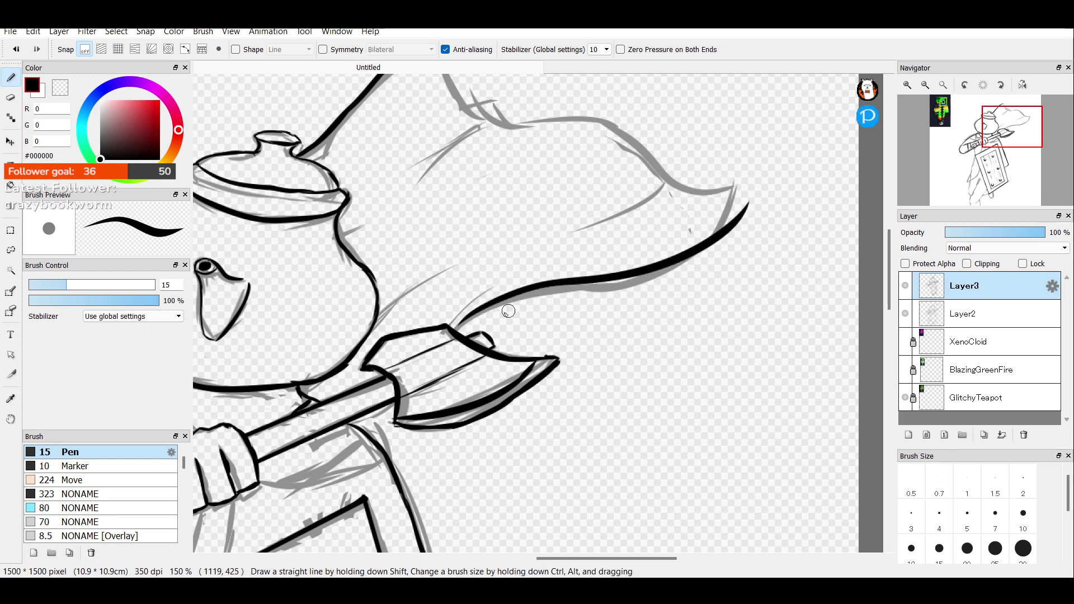
left_click(904, 312)
left_click(905, 312)
left_click(905, 313)
left_click(905, 313)
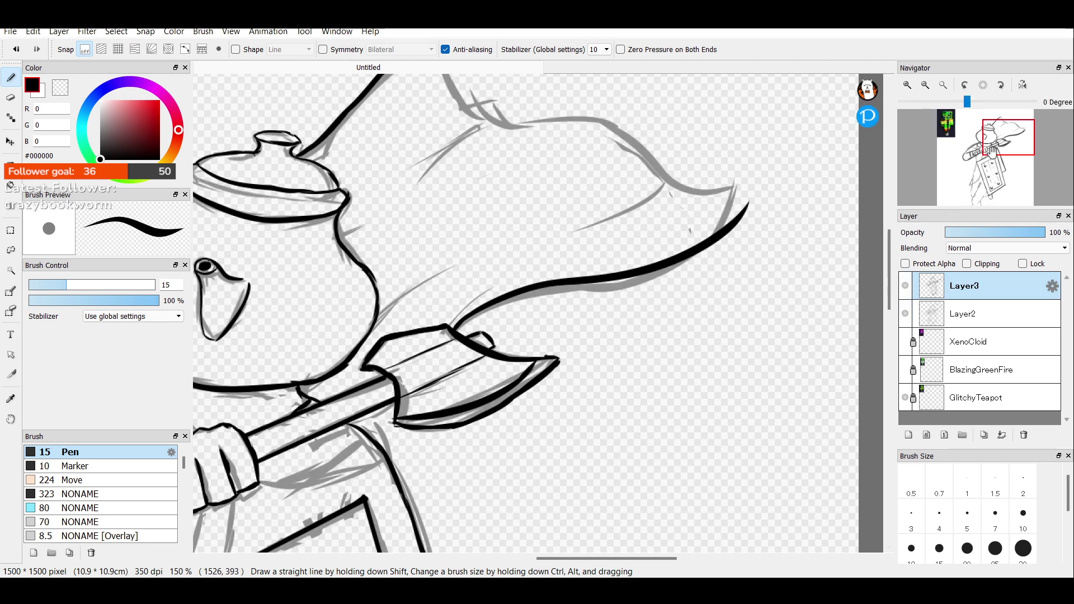
Ink the cape's wavy upper edge from the peak down to the far tip, following the sketch closely.
mouse_move(992, 152)
left_mouse_down()
mouse_move(982, 158)
mouse_move(995, 141)
left_mouse_up()
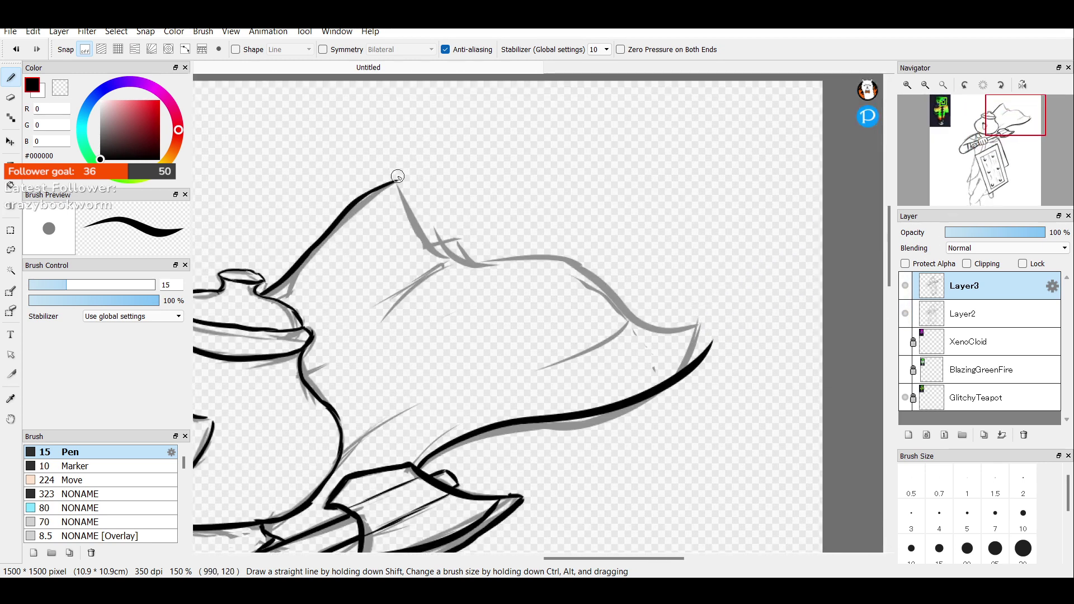
left_click_drag(397, 176, 644, 302)
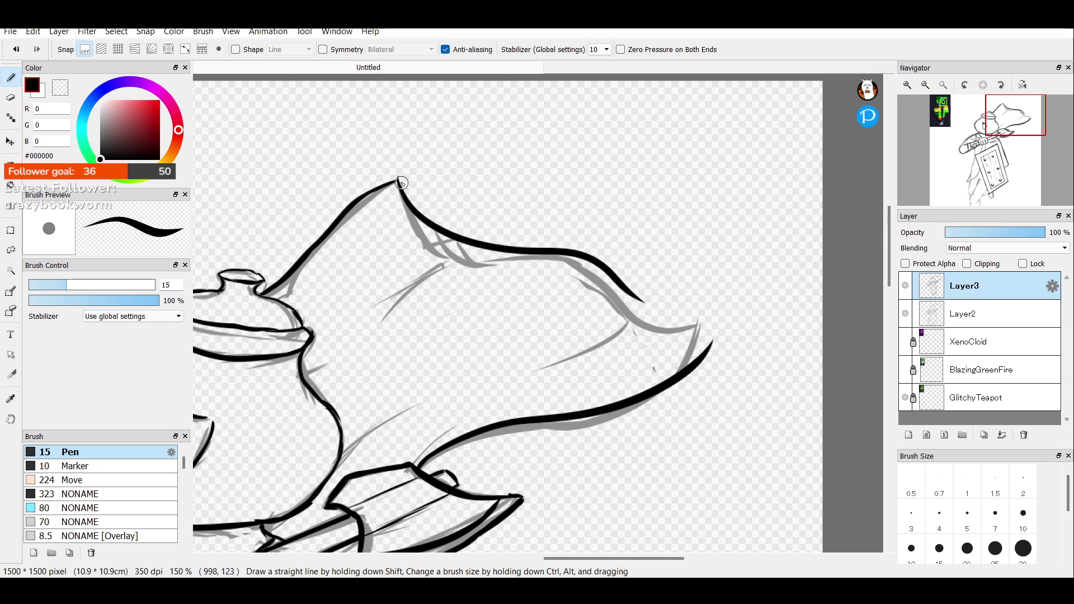
key("ctrl+z")
mouse_move(395, 178)
left_mouse_down()
mouse_move(407, 221)
mouse_move(745, 328)
left_mouse_up()
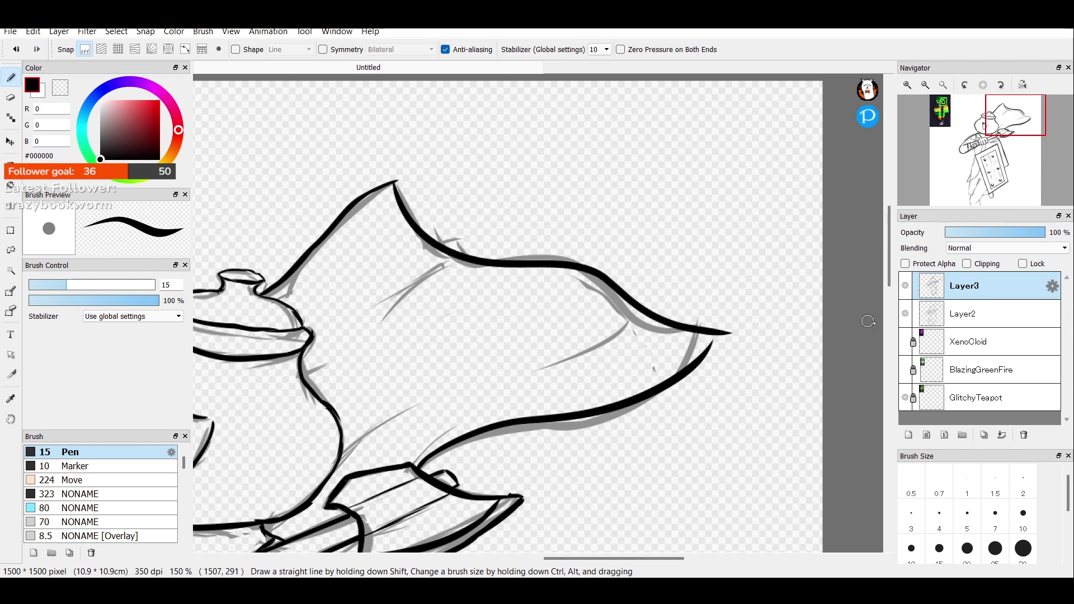
left_click(905, 313)
left_click(905, 314)
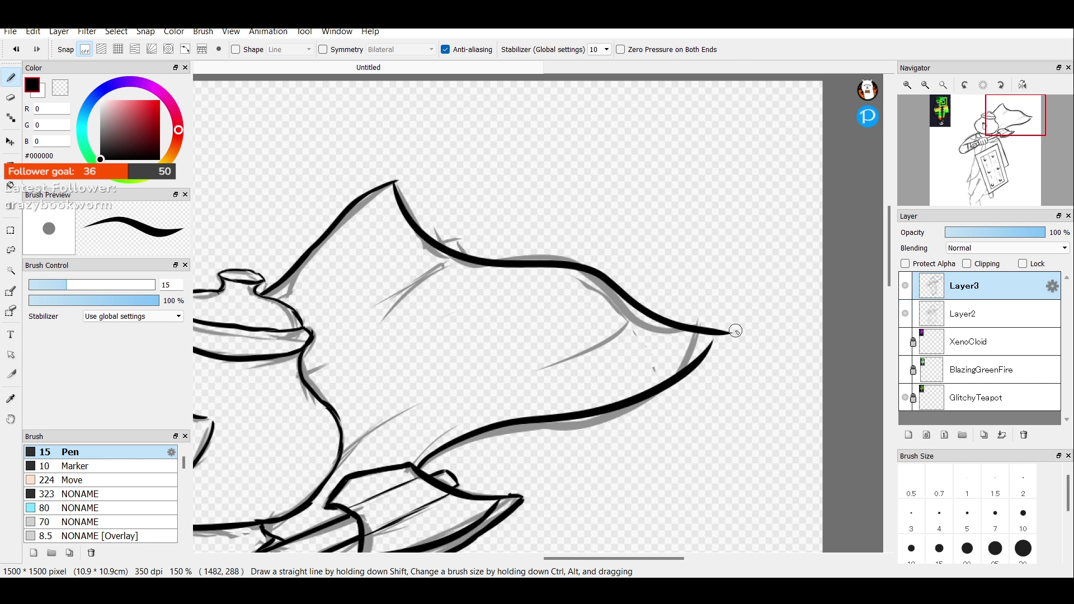
Join the cape's two edges at the far tip, erase the overshooting line ends, and check the outline with and without the sketch.
left_click_drag(713, 330, 699, 356)
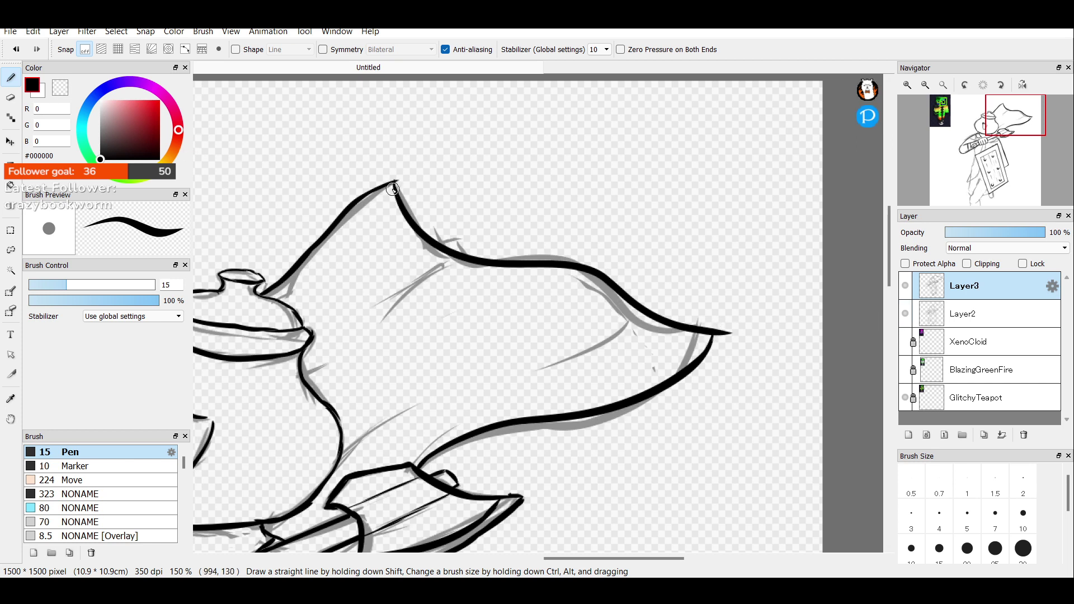
key("e")
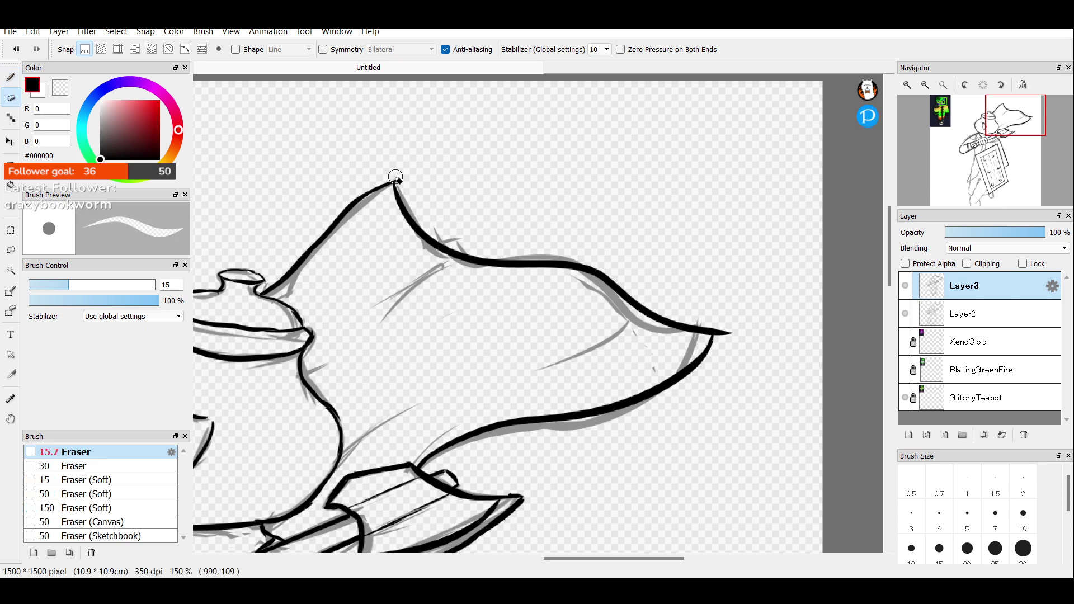
mouse_move(723, 313)
left_mouse_down()
mouse_move(719, 352)
mouse_move(730, 325)
left_mouse_up()
key("p")
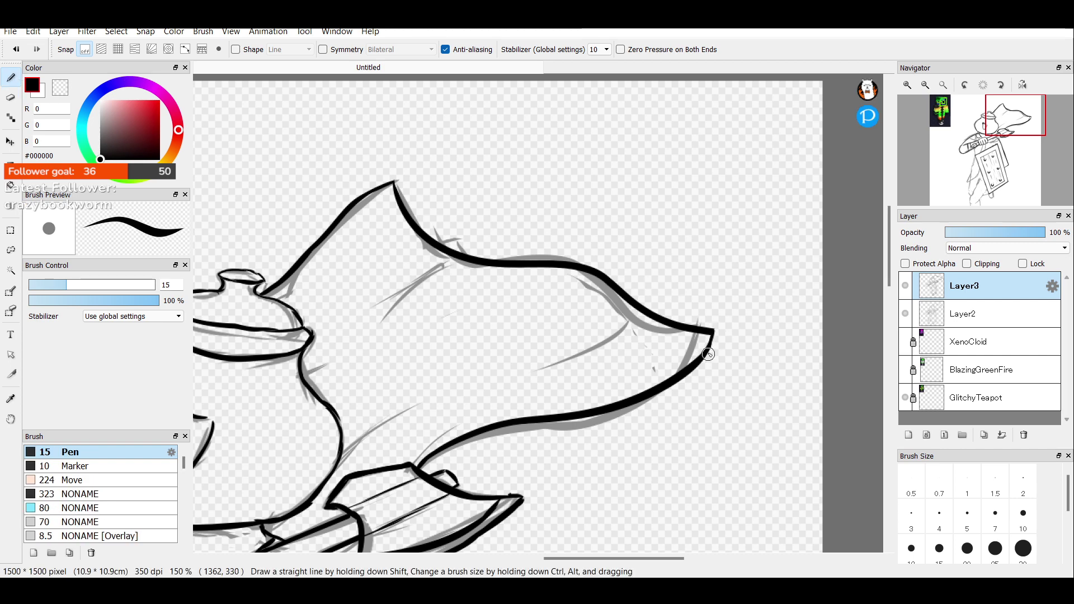
left_click(905, 313)
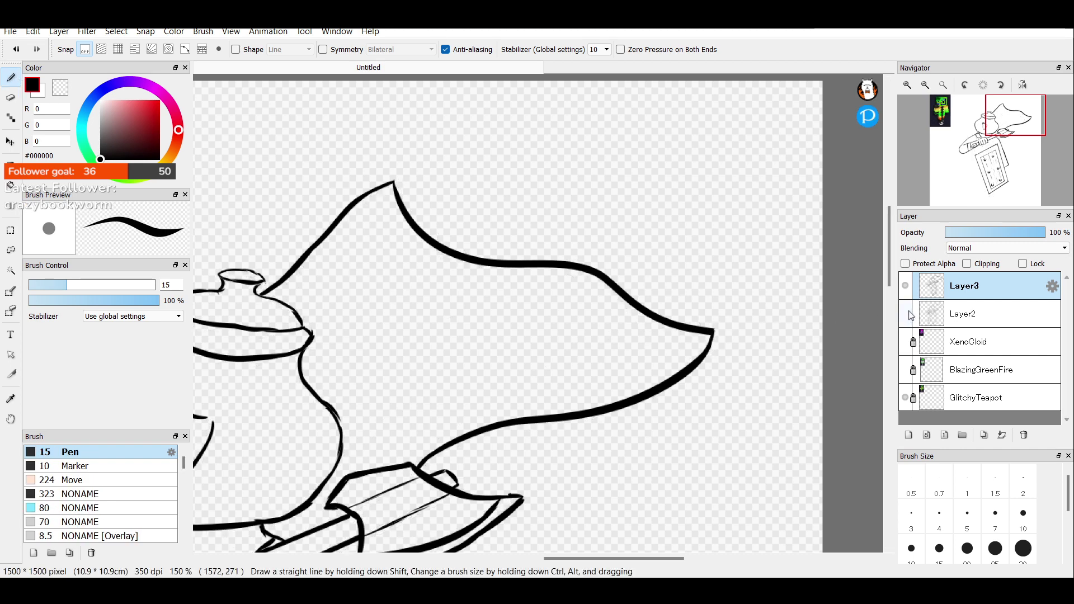
left_click(925, 85)
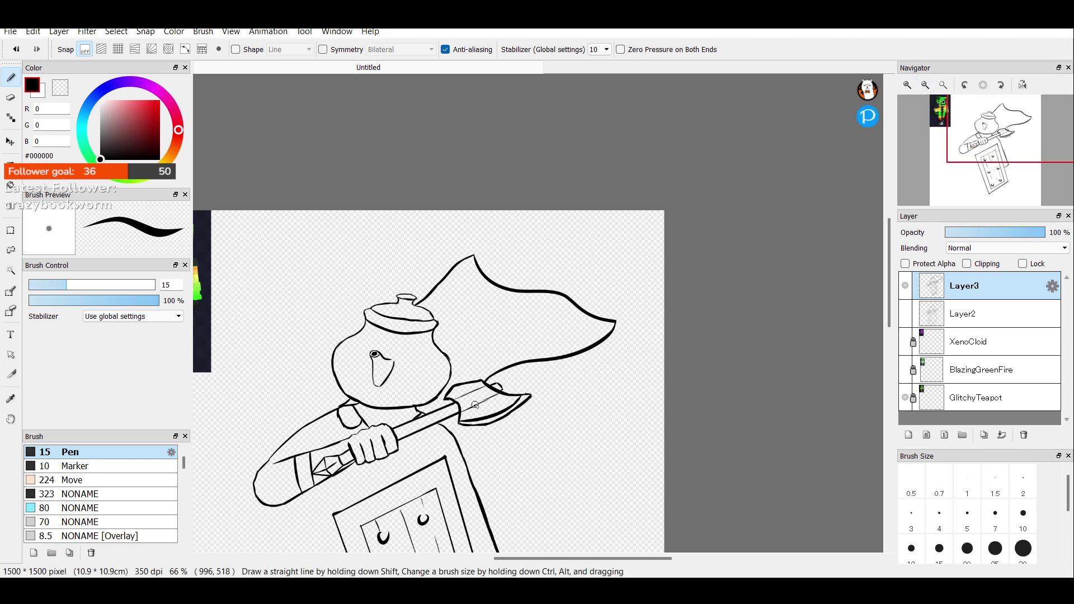
left_click(905, 314)
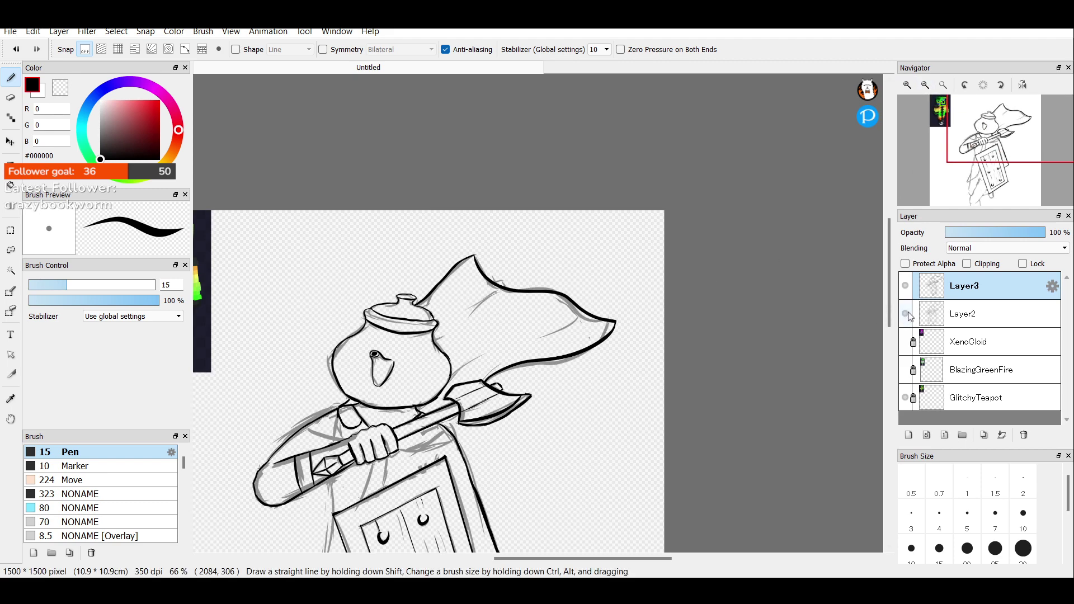
left_click(906, 315)
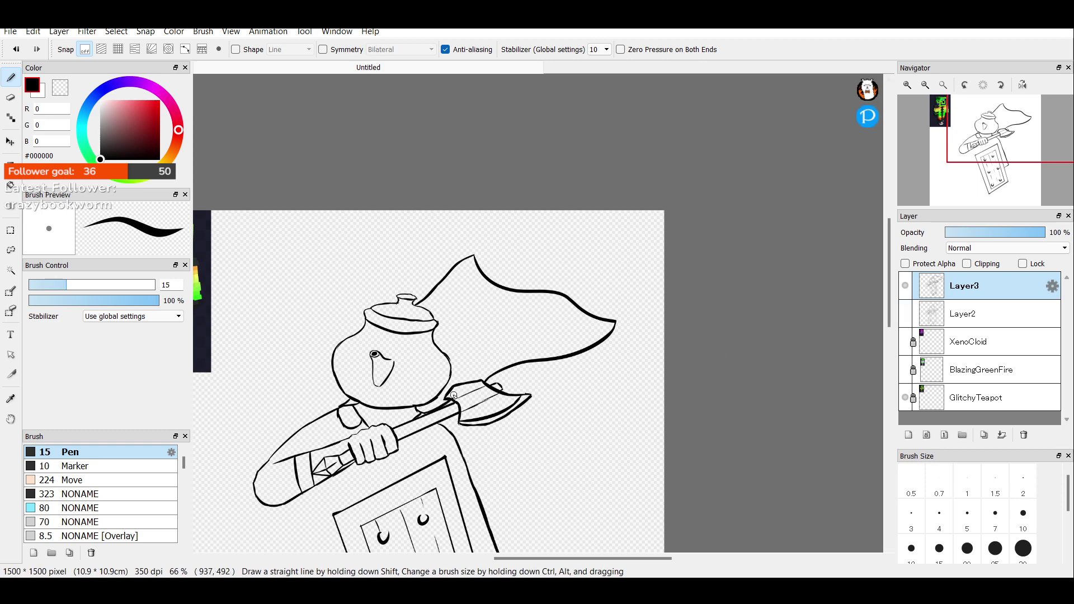
Touch up the collar fold above the axe handle, ink the short fold lines inside the cape, and review the whole figure.
left_click_drag(425, 415, 445, 404)
left_click(905, 314)
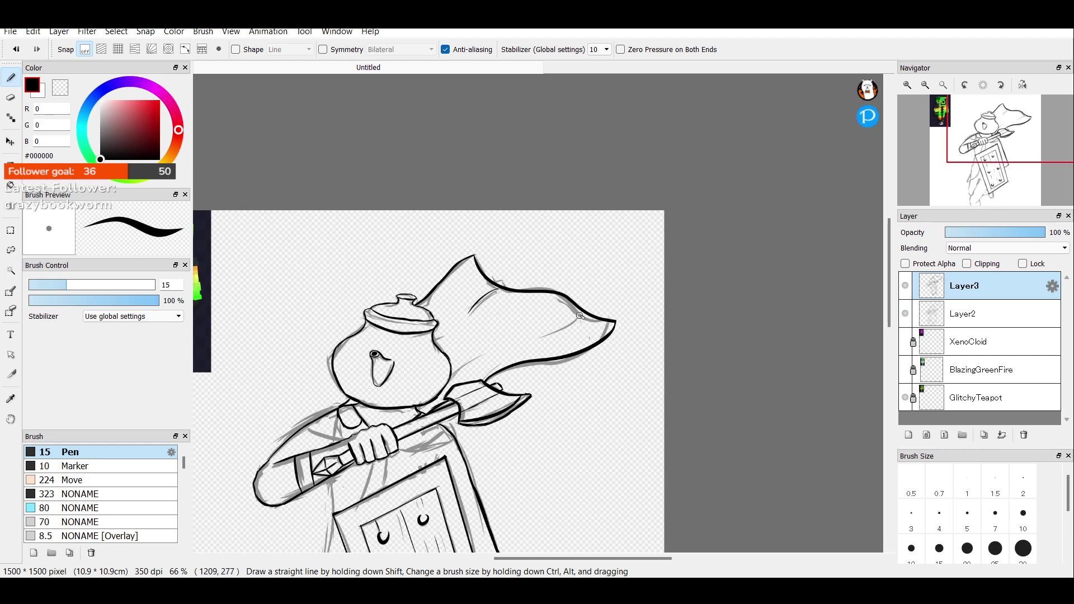
left_click_drag(581, 314, 538, 337)
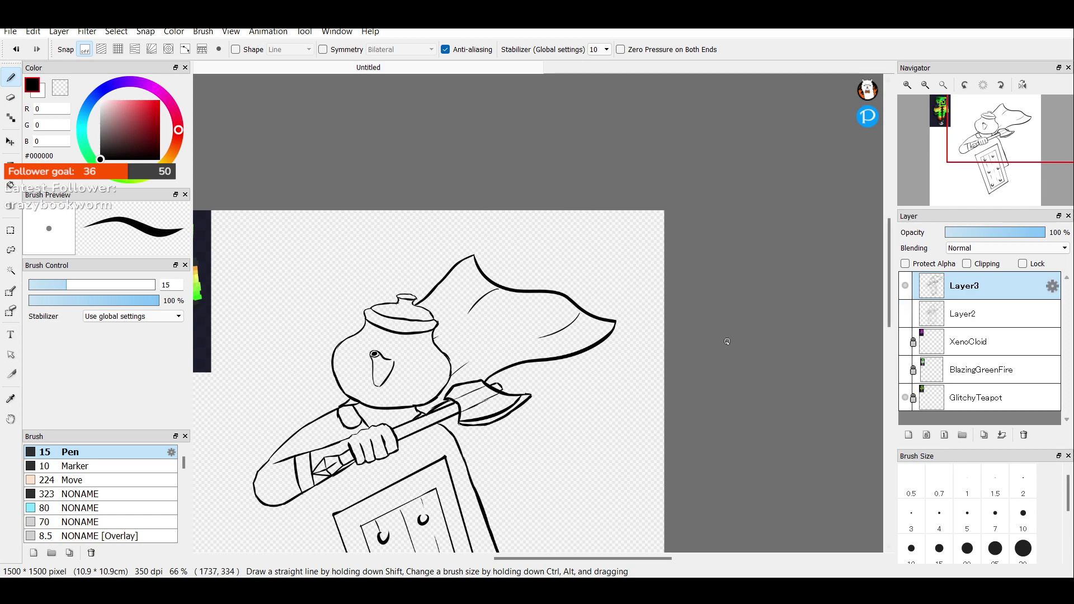
left_click(926, 85)
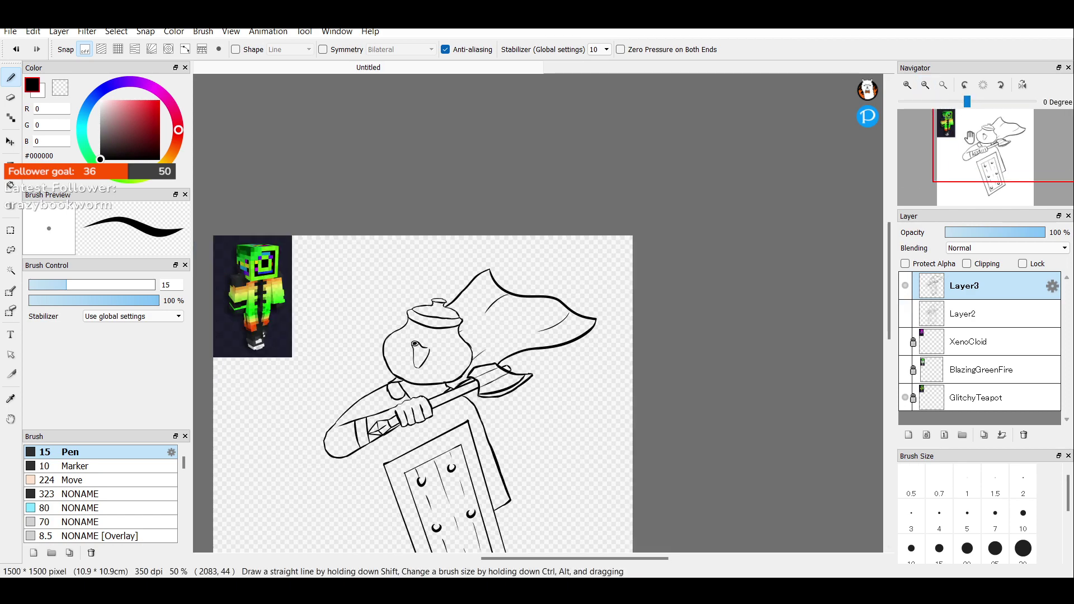
left_click(987, 163)
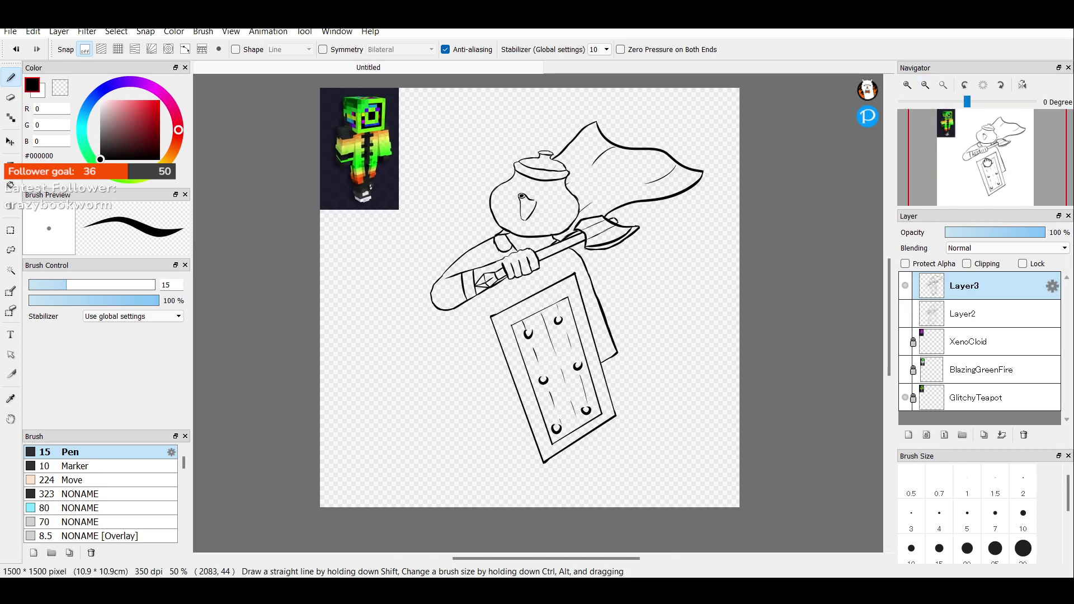
left_click_drag(987, 162, 986, 163)
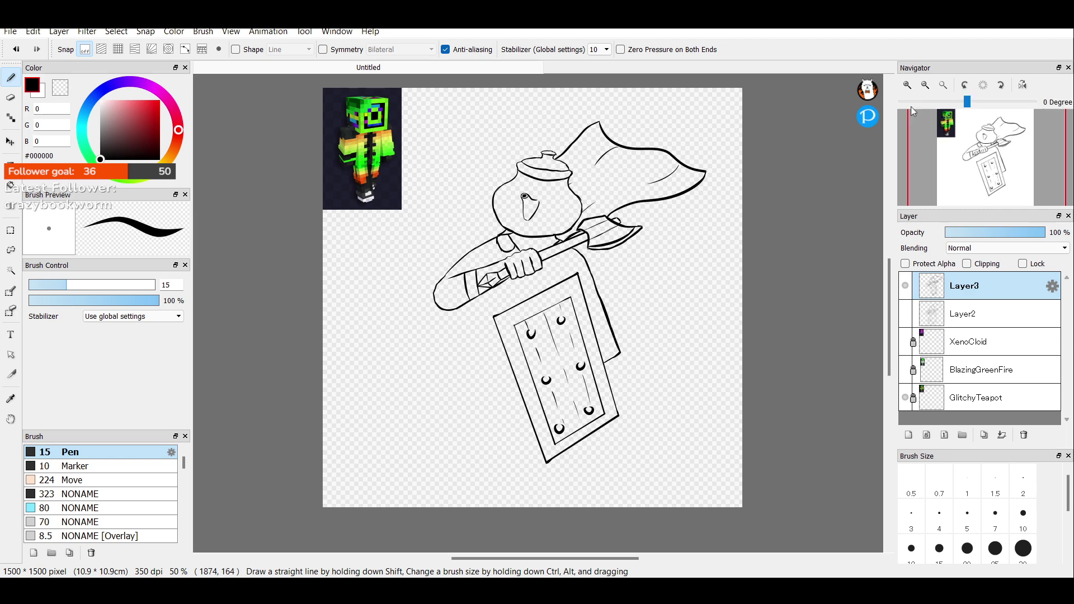
Ink the bent leg's outer line from the coat hem down and around the knee over the visible sketch.
left_click(907, 85)
left_click(907, 86)
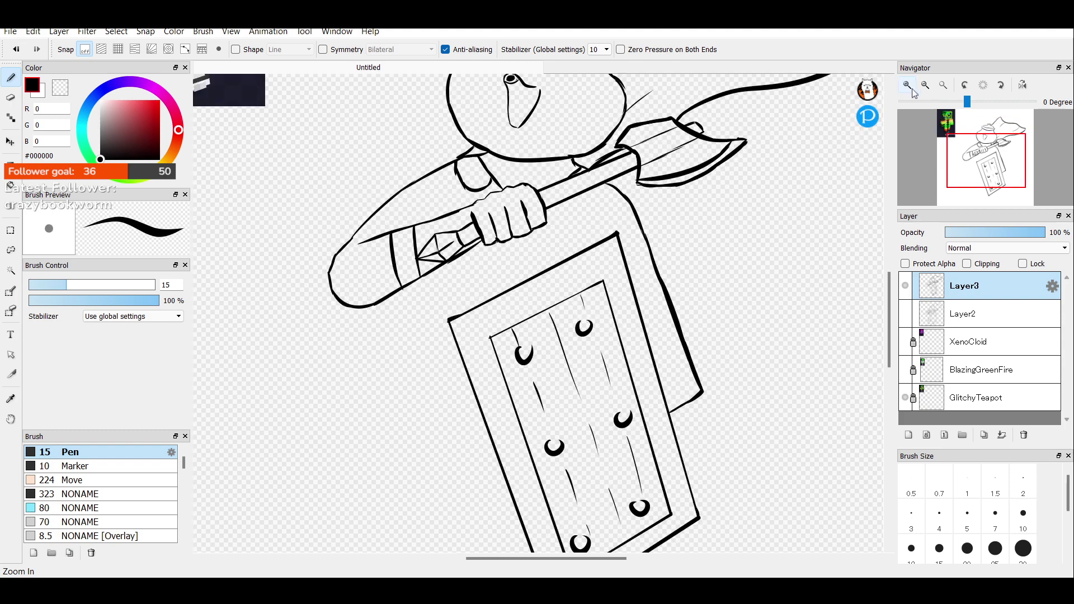
left_click(905, 312)
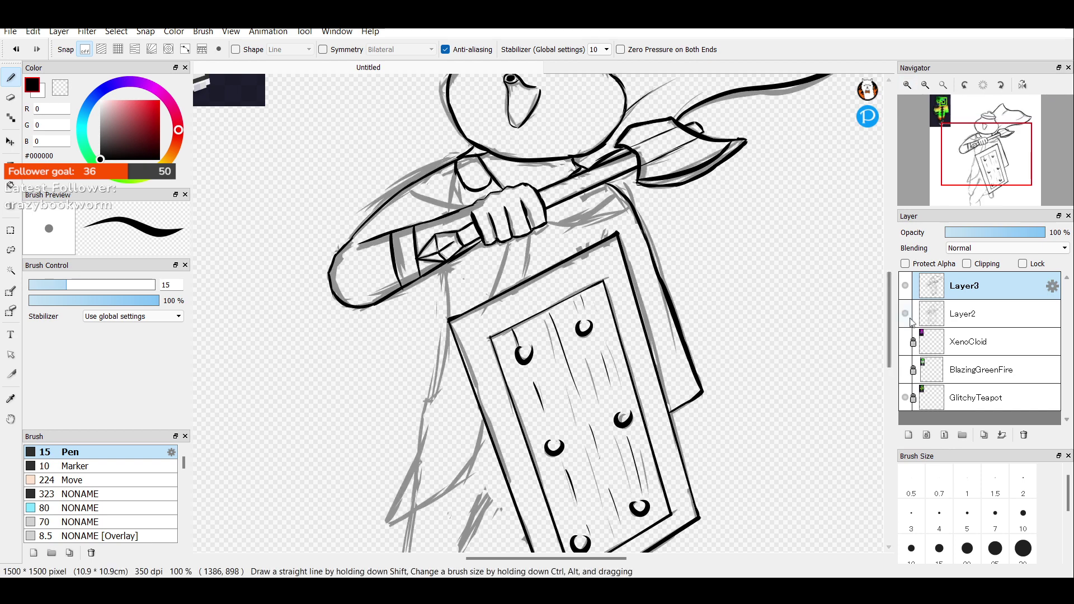
left_click_drag(978, 142, 986, 197)
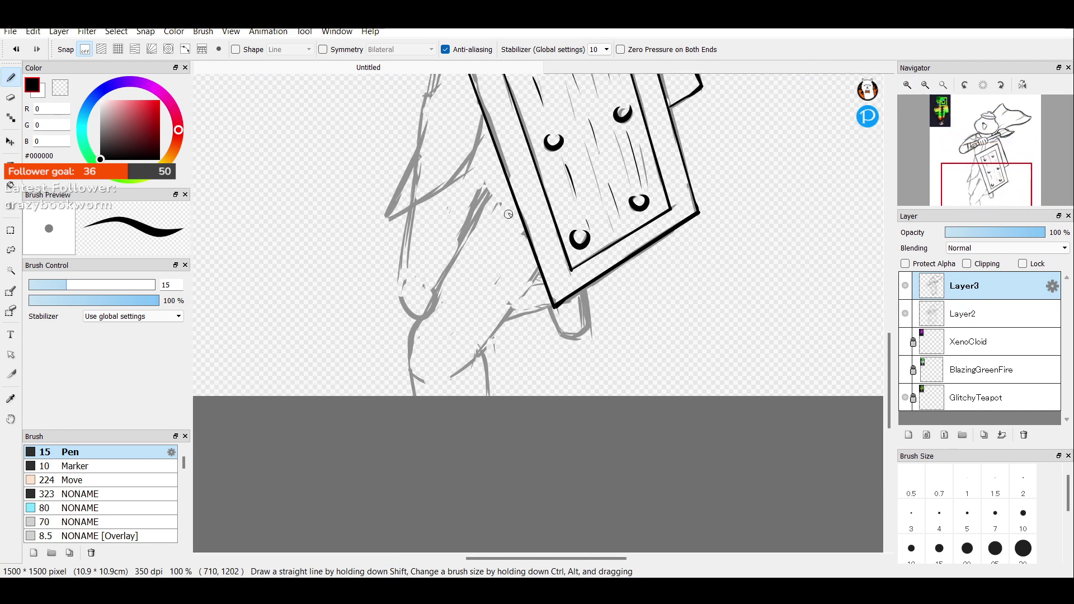
mouse_move(412, 205)
left_mouse_down()
mouse_move(397, 287)
mouse_move(415, 209)
mouse_move(398, 283)
mouse_move(402, 271)
mouse_move(415, 320)
left_mouse_up()
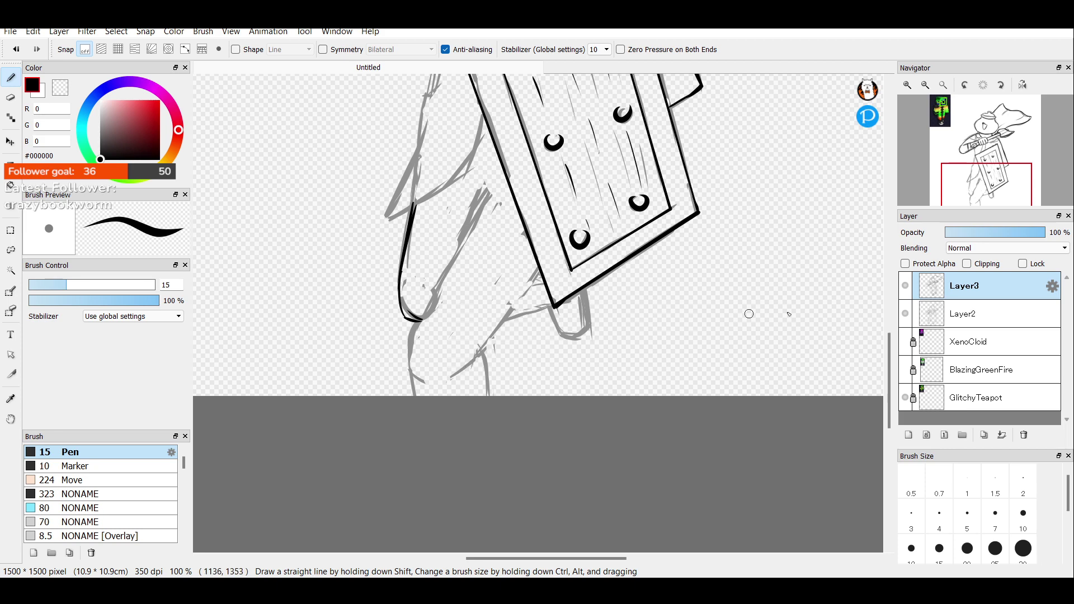
left_click(905, 315)
left_click(906, 315)
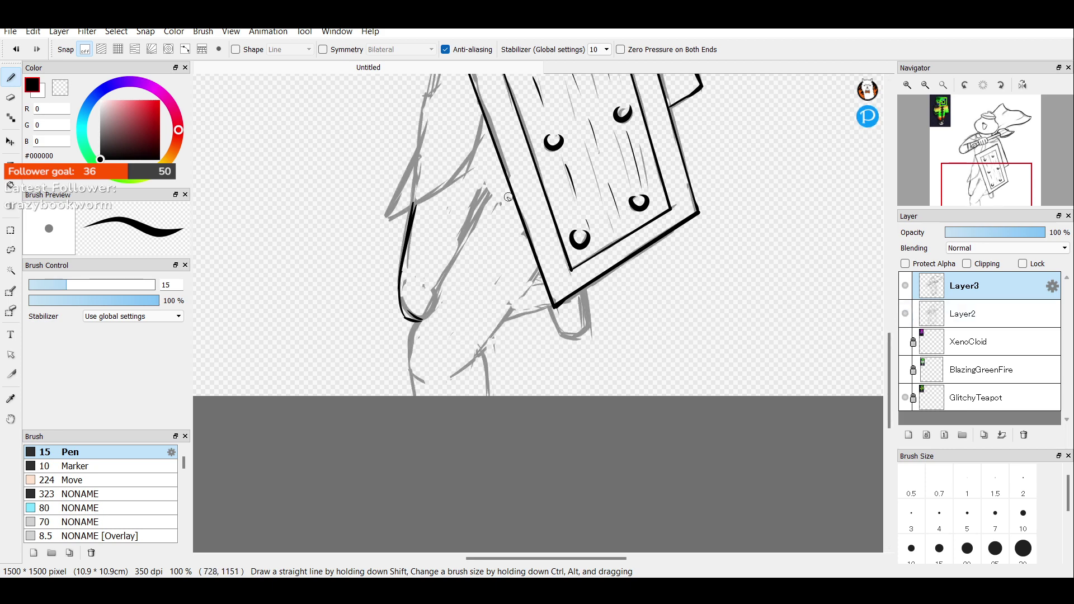
Ink the upper leg's inner line from beside the shield down to the knee, redrawing stray strokes, and check it without the sketch.
left_click_drag(479, 208, 431, 293)
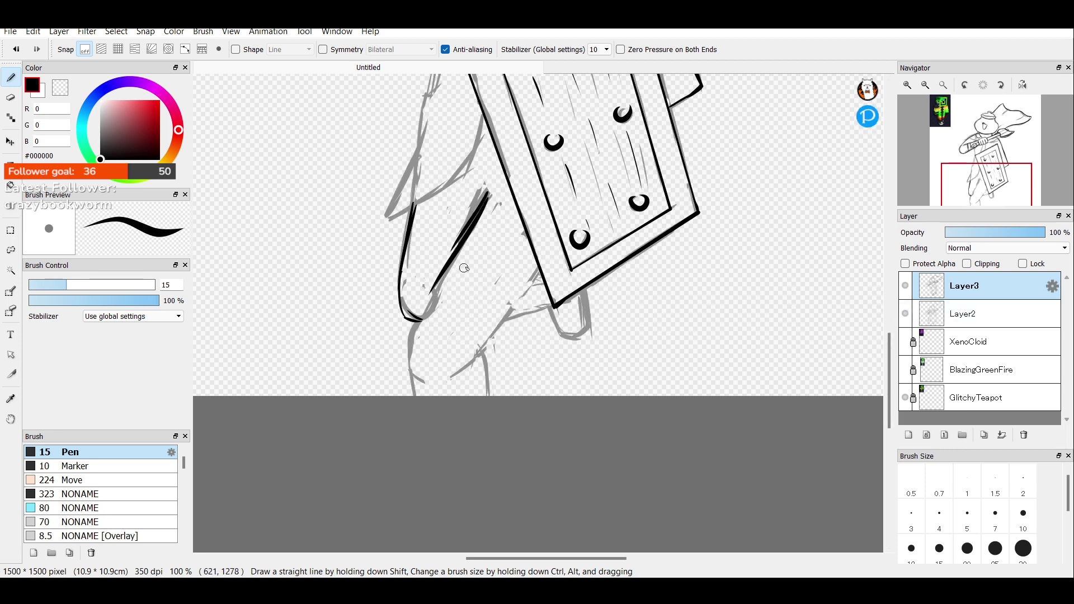
key("ctrl+z")
left_click_drag(486, 194, 405, 322)
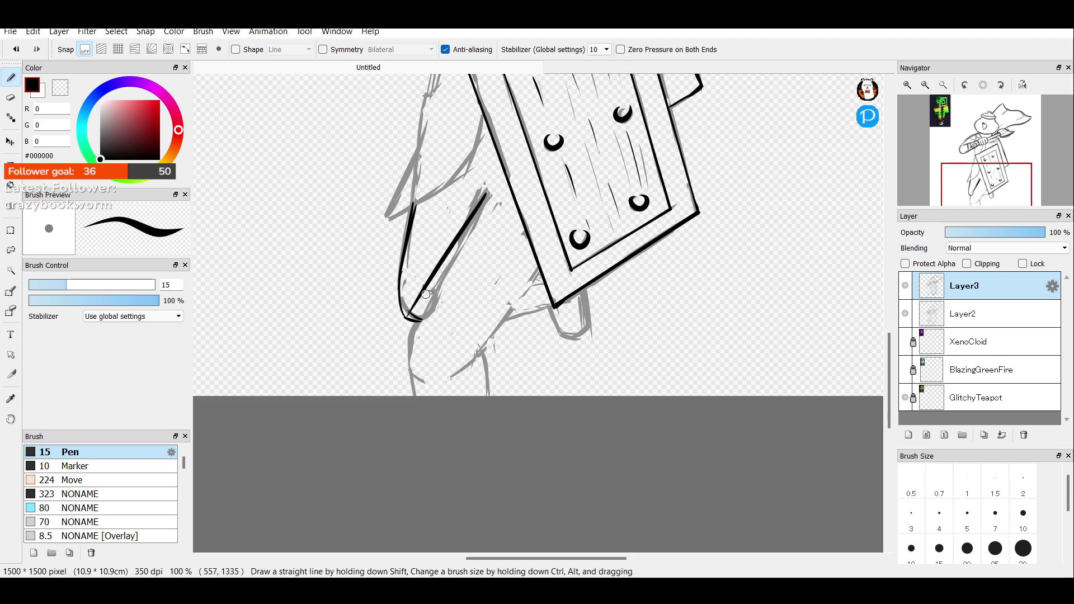
left_click_drag(486, 190, 430, 307)
key("ctrl+z")
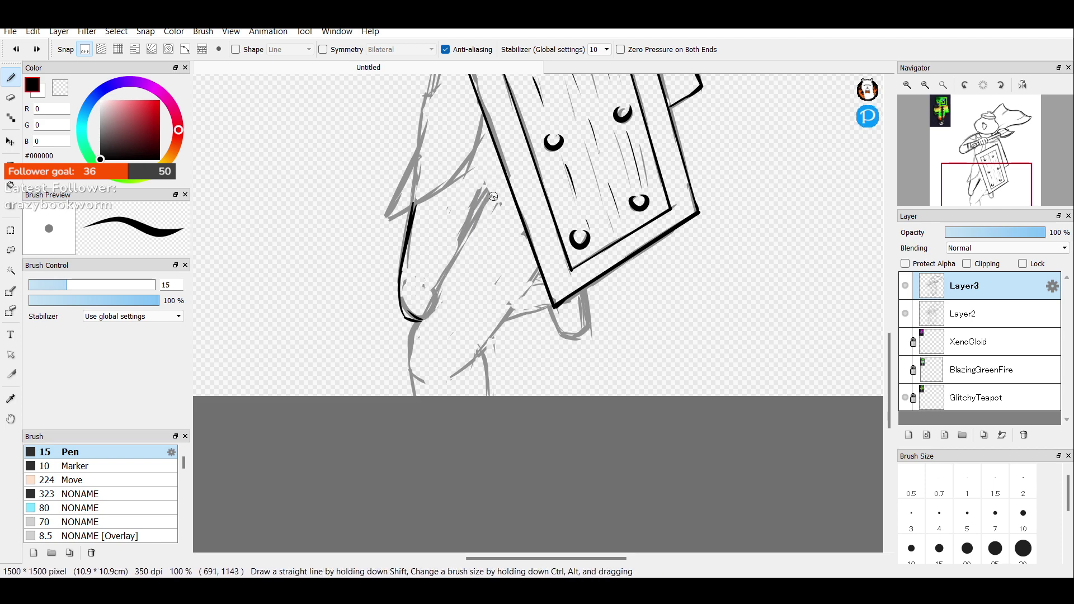
left_click_drag(493, 195, 421, 322)
left_click(905, 313)
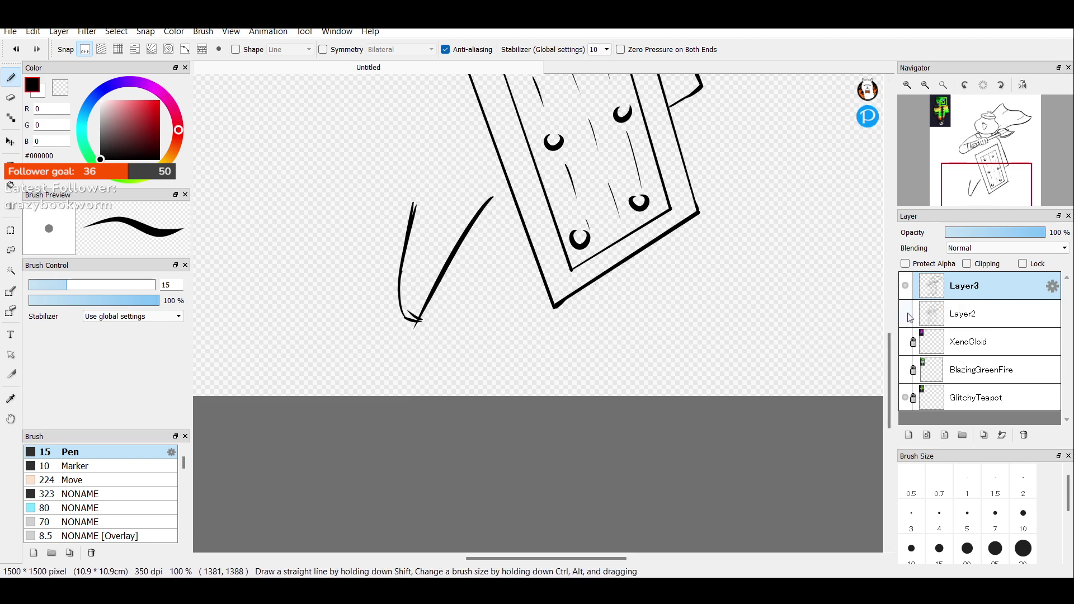
Show the sketch layer again and ink a thick outer line for the lower leg from the knee to the canvas's lower edge.
left_click(905, 314)
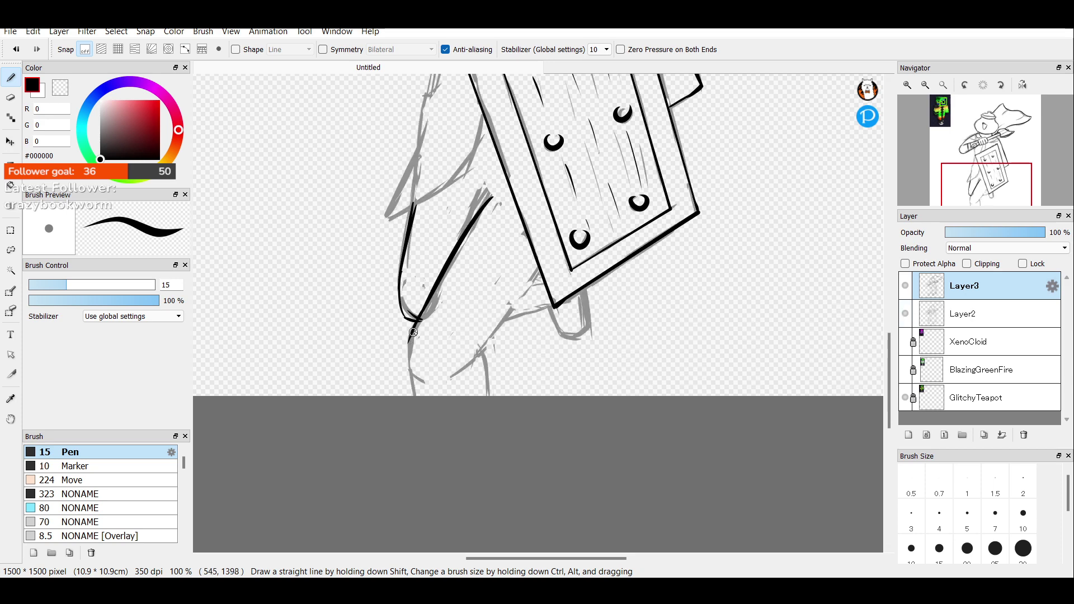
left_click_drag(417, 322, 410, 396)
left_click_drag(410, 345, 420, 410)
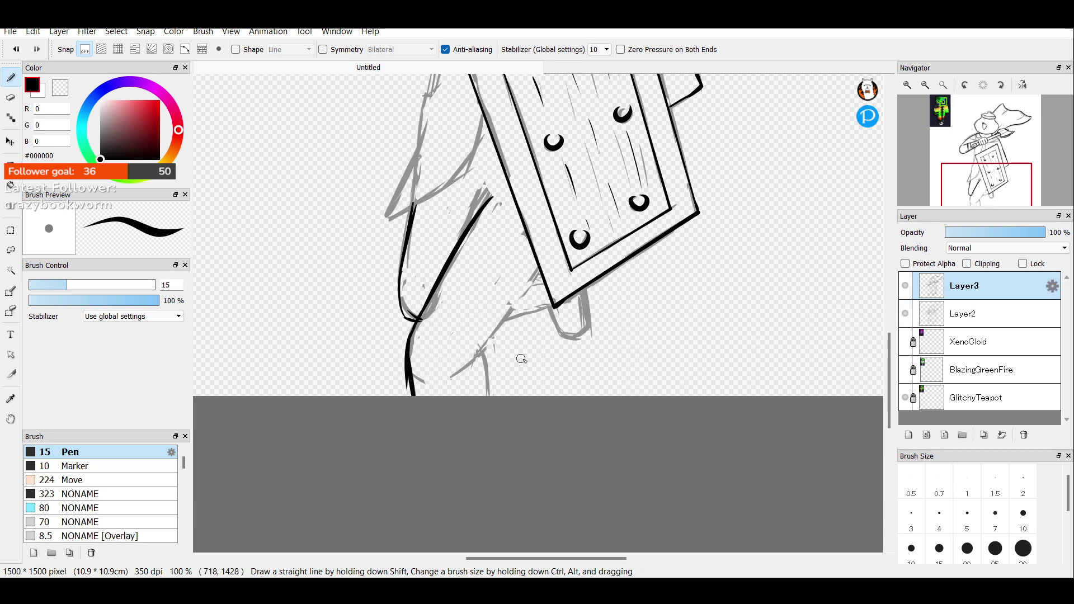
Ink the lower leg's inner line and the upper leg's underside line from the knee bend up to the shield's lower corner.
left_click_drag(485, 349, 487, 396)
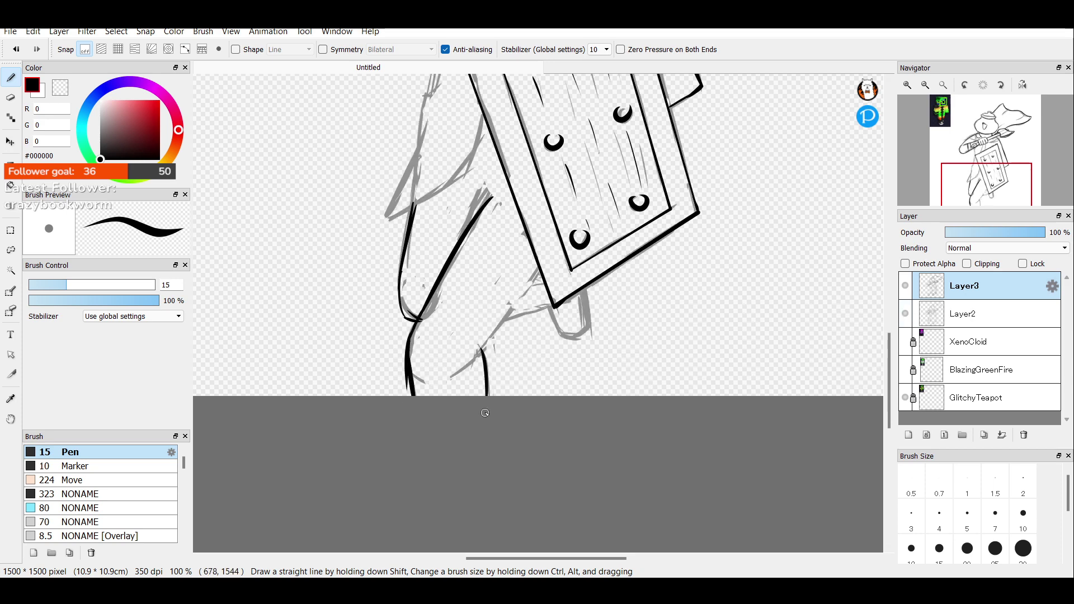
left_click(905, 313)
left_click(905, 313)
mouse_move(483, 351)
left_mouse_down()
mouse_move(537, 271)
mouse_move(515, 309)
left_mouse_up()
key("ctrl+z")
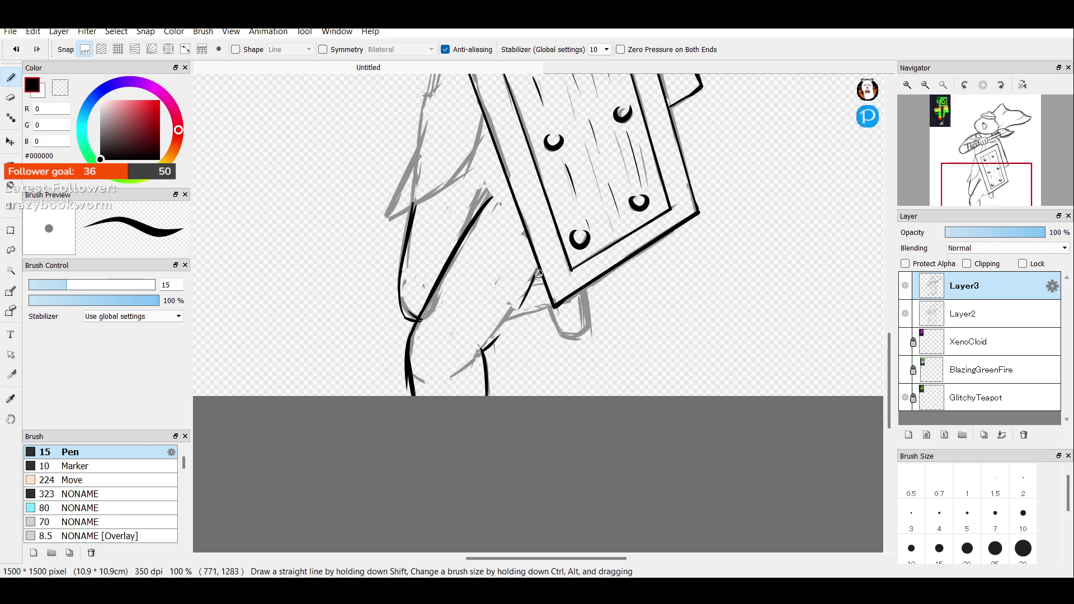
mouse_move(540, 269)
left_mouse_down()
mouse_move(491, 342)
mouse_move(517, 311)
left_mouse_up()
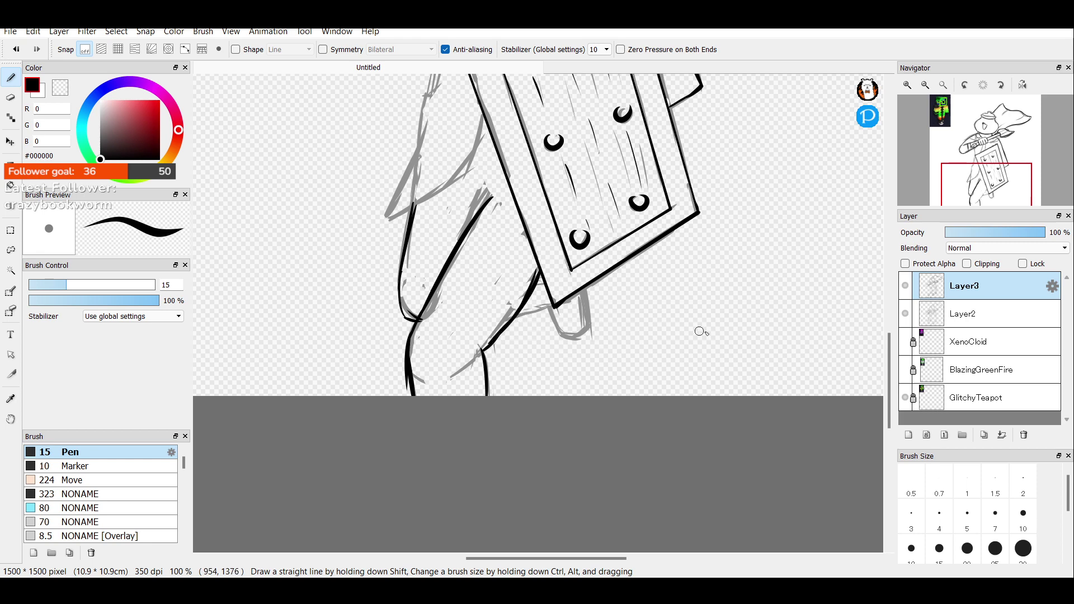
left_click(905, 313)
left_click(905, 313)
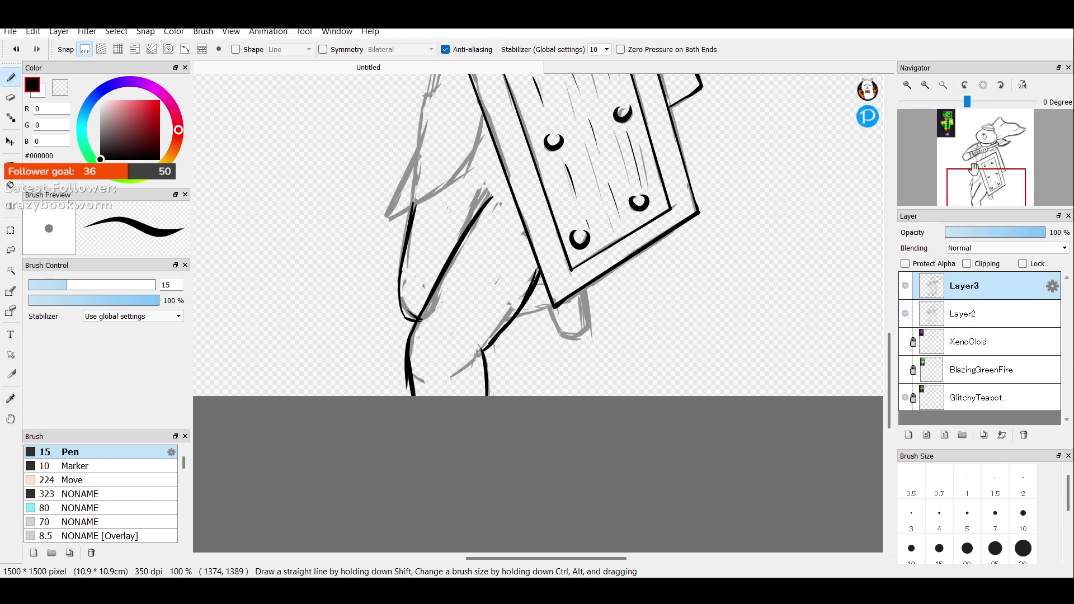
Ink the small rounded foot shape below the shield's lower corner, redrawing its curve, and check the whole figure without the sketch.
left_click_drag(974, 168, 983, 182)
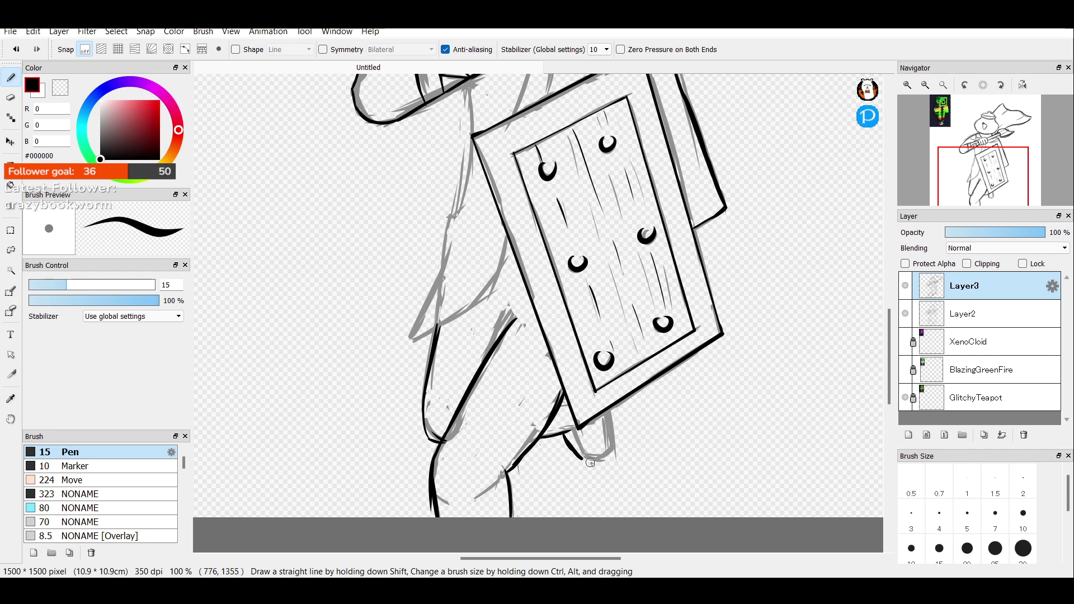
key("ctrl+z")
mouse_move(579, 450)
left_mouse_down()
mouse_move(597, 443)
mouse_move(595, 425)
left_mouse_up()
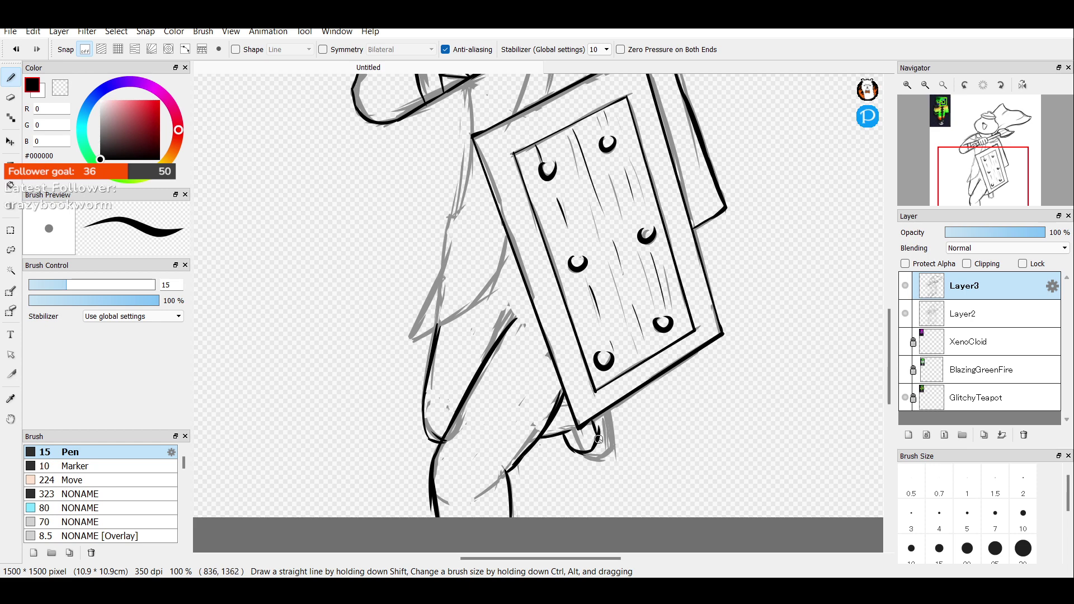
left_click(904, 314)
left_click(904, 314)
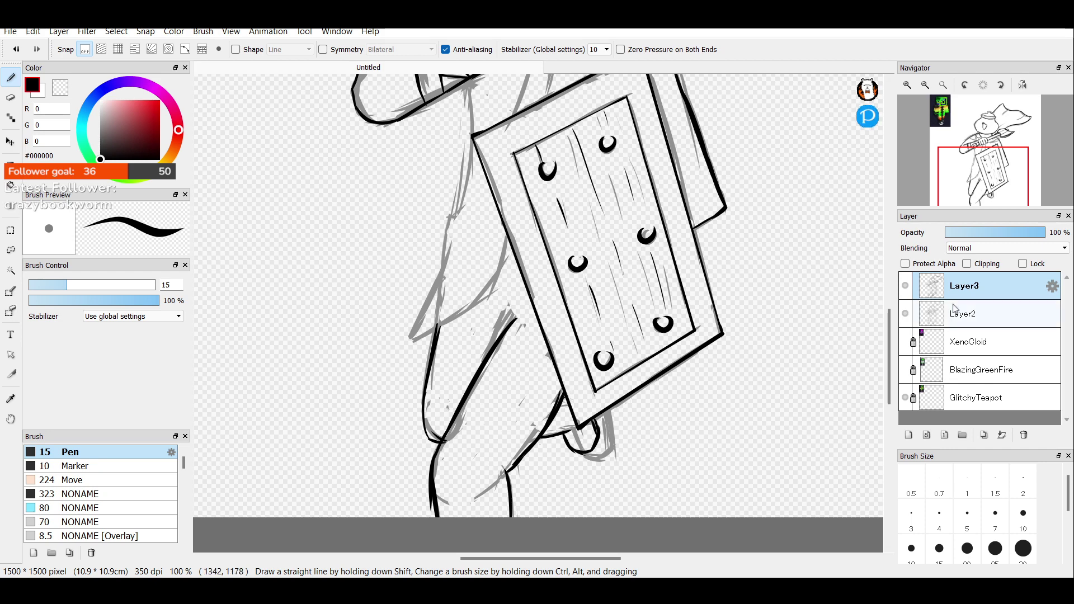
left_click(905, 315)
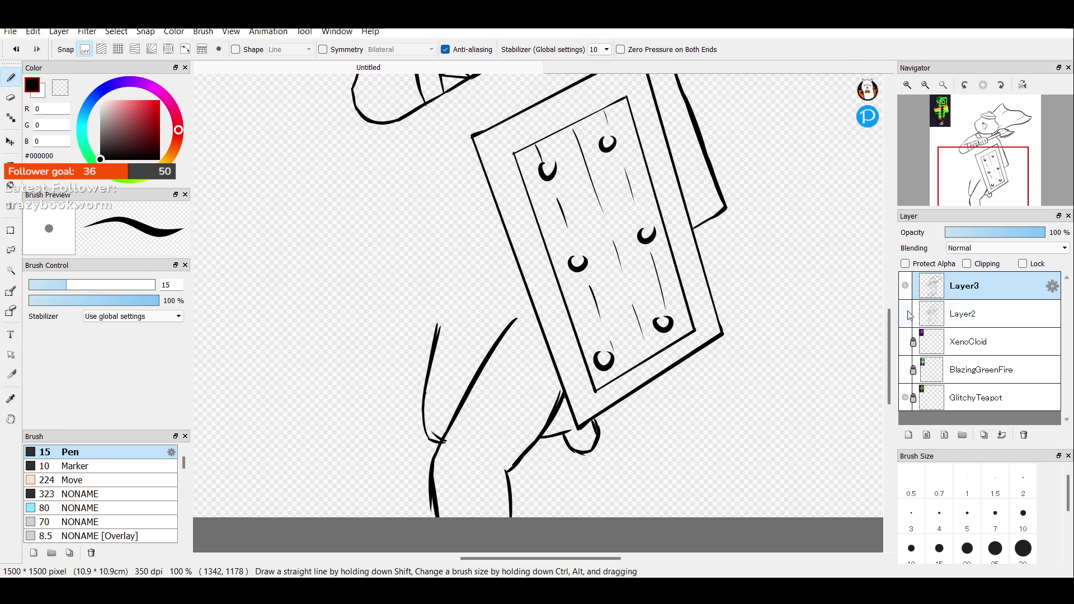
left_click(905, 314)
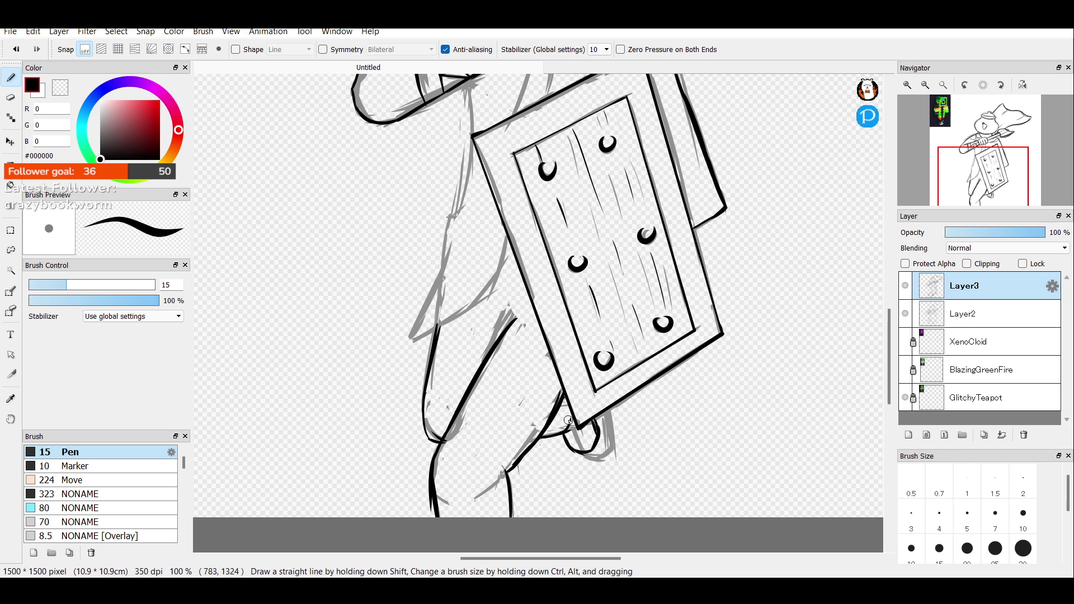
left_click(906, 313)
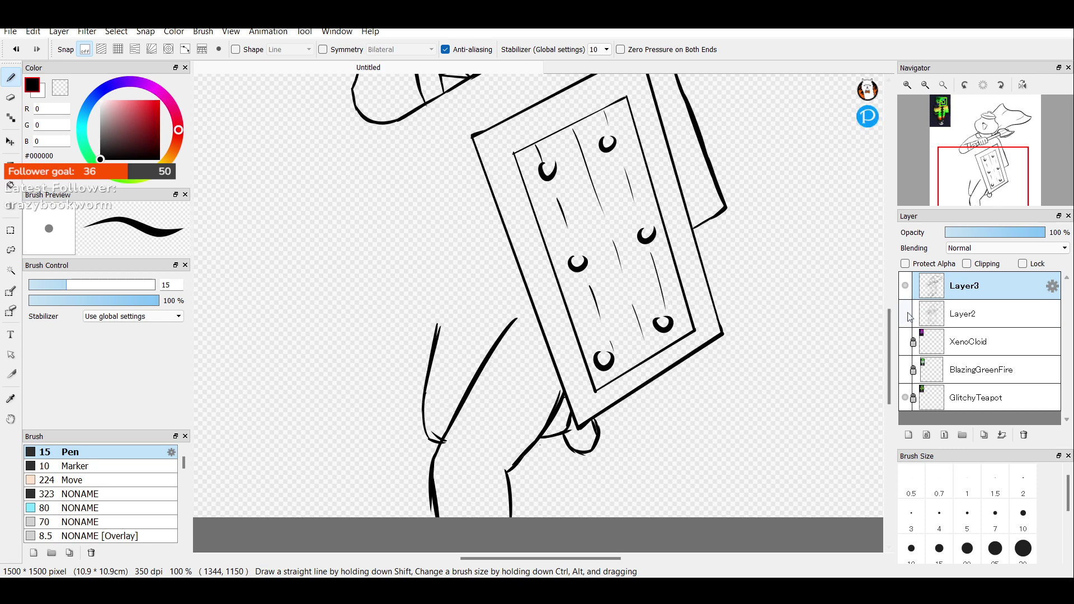
left_click(925, 84)
left_click_drag(968, 173, 956, 155)
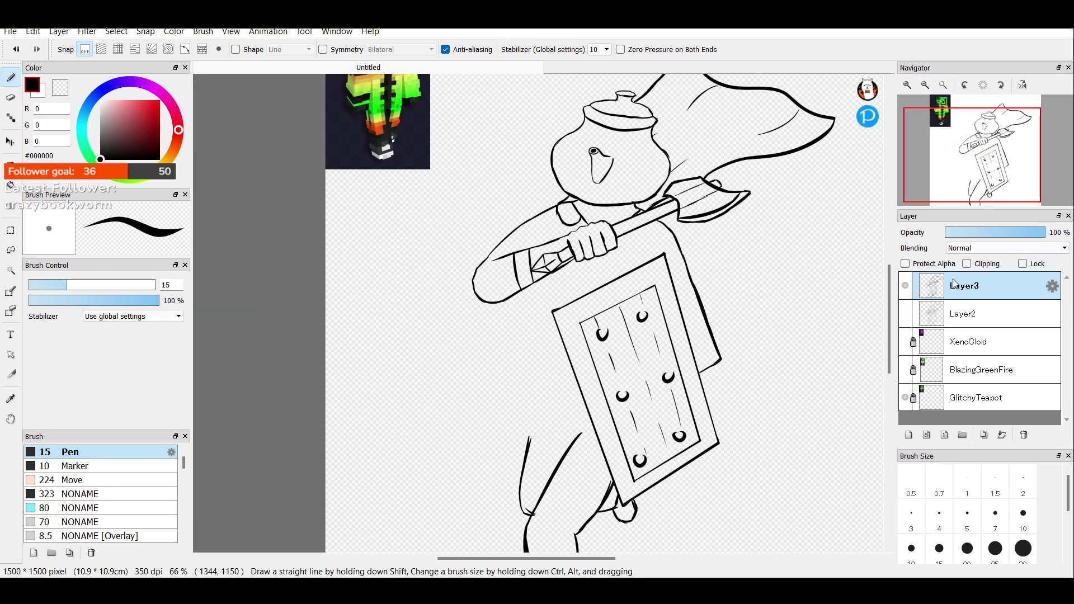
Show the sketch layer again and ink the coat's outer side from below the forearm down to a flared tip.
left_click(905, 314)
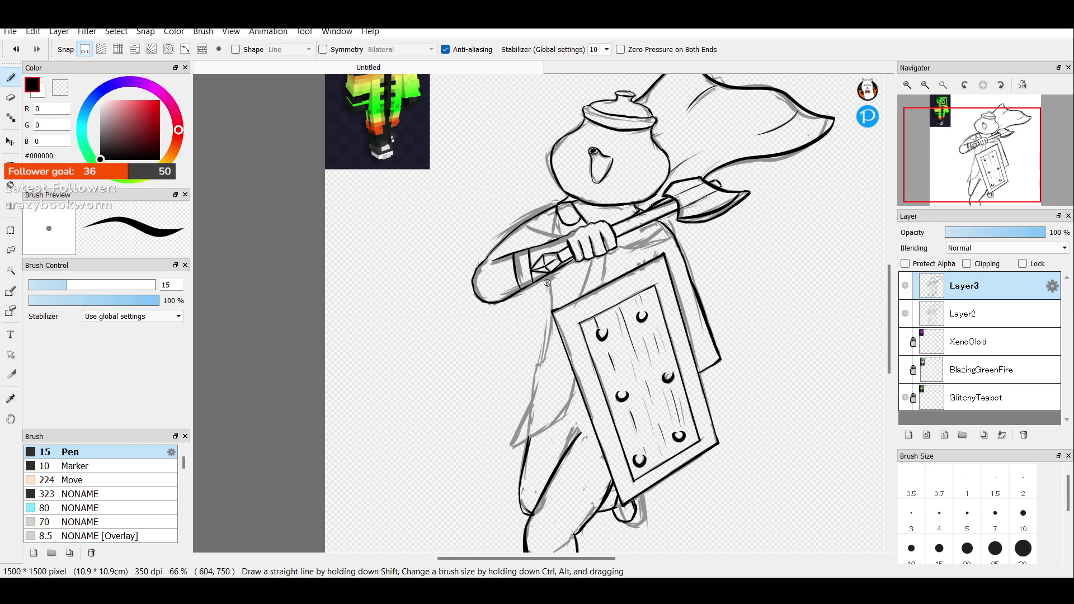
left_click_drag(544, 279, 539, 346)
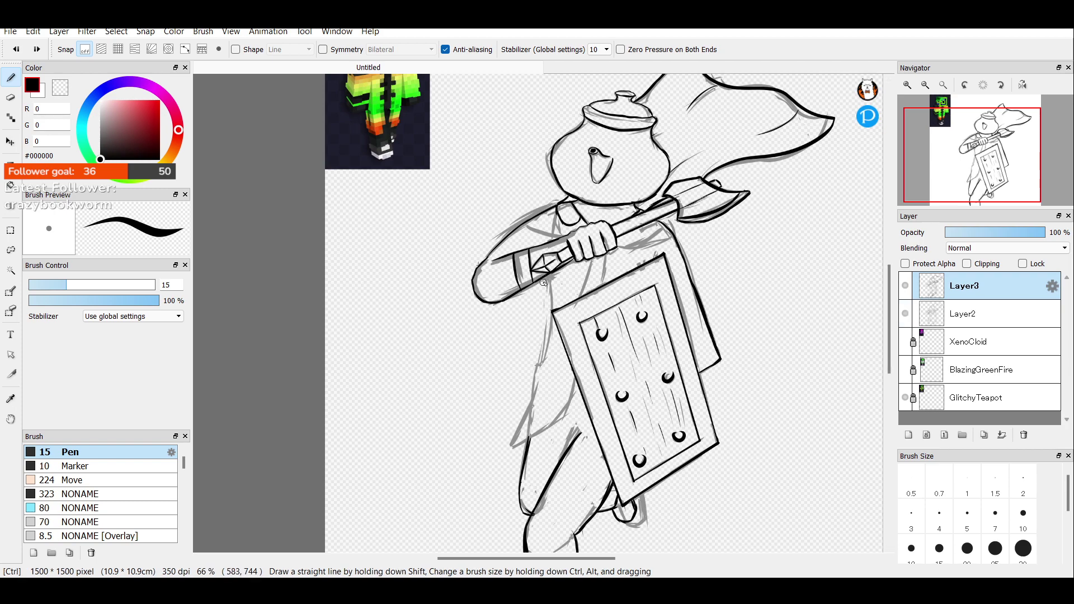
left_click_drag(543, 278, 533, 374)
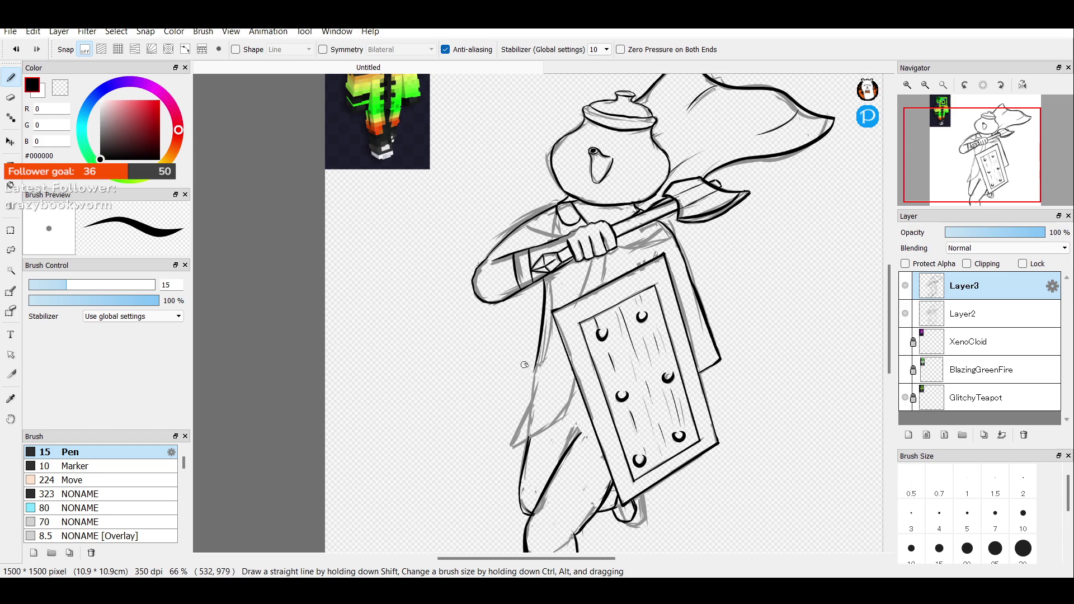
left_click(905, 314)
left_click(905, 313)
left_click_drag(539, 360, 491, 424)
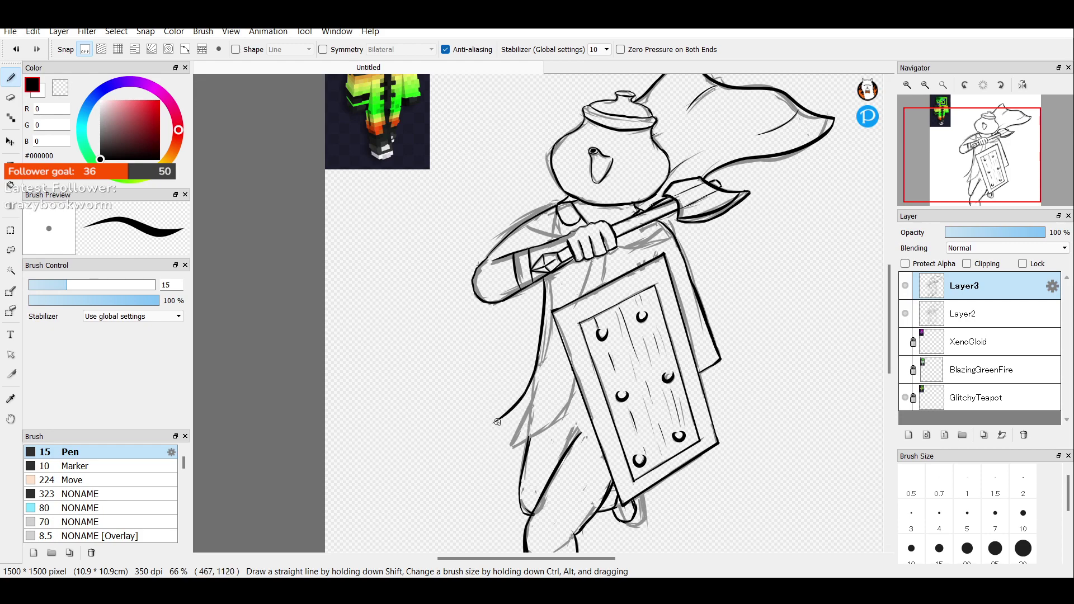
Ink the coat's curved hem from the flared tip up to the shield's edge, redrawing it as a tighter curve.
mouse_move(495, 425)
left_mouse_down()
mouse_move(543, 425)
mouse_move(571, 414)
mouse_move(574, 394)
mouse_move(569, 405)
left_mouse_up()
key("ctrl+z")
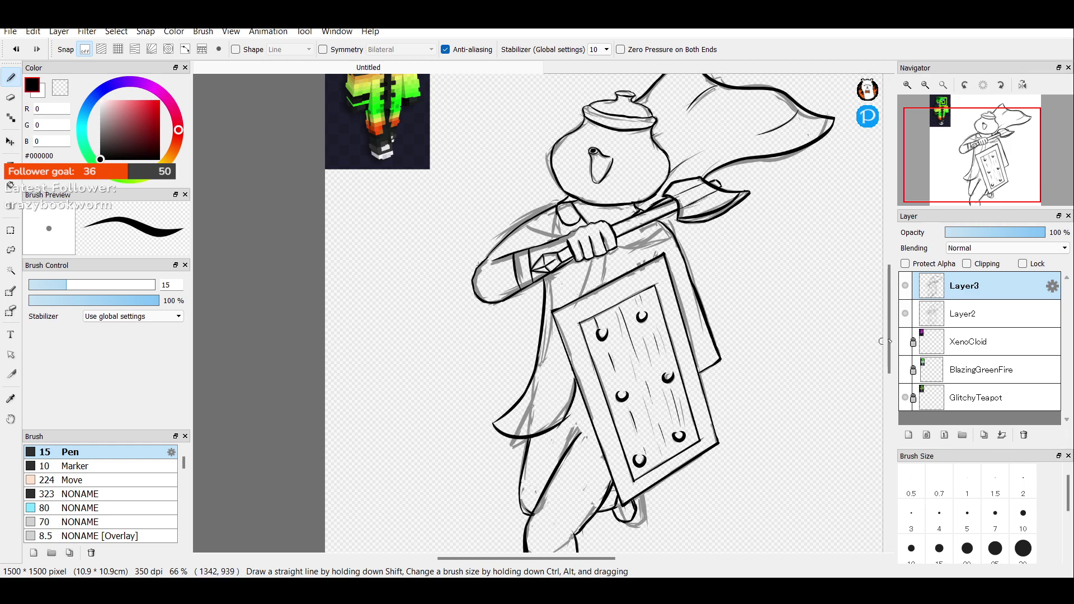
left_click(905, 313)
left_click(905, 313)
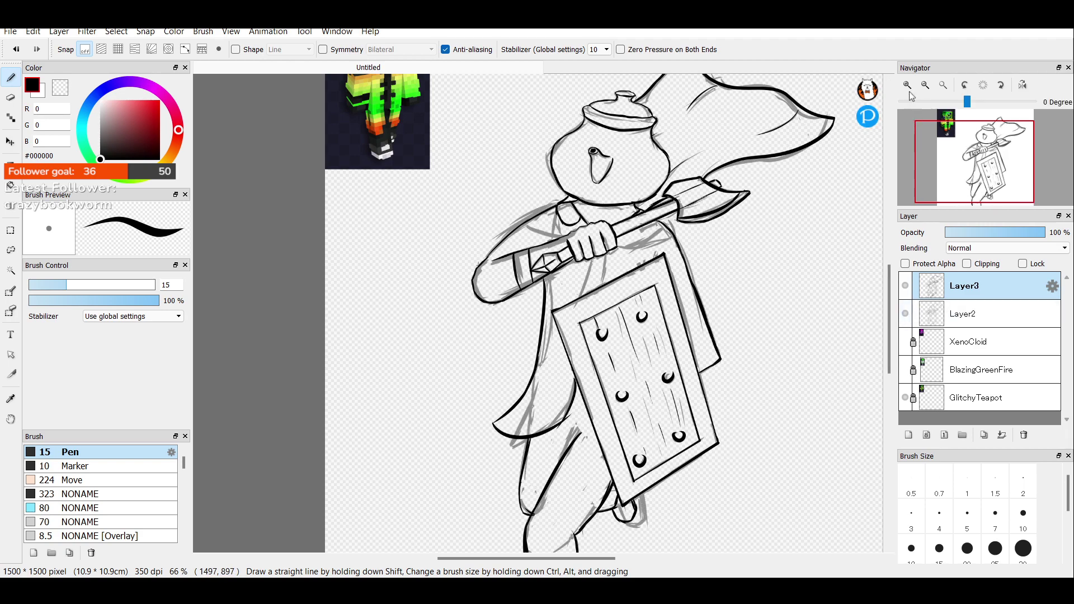
left_click(907, 85)
left_click(907, 85)
mouse_move(962, 149)
left_mouse_down()
mouse_move(979, 176)
mouse_move(965, 148)
left_mouse_up()
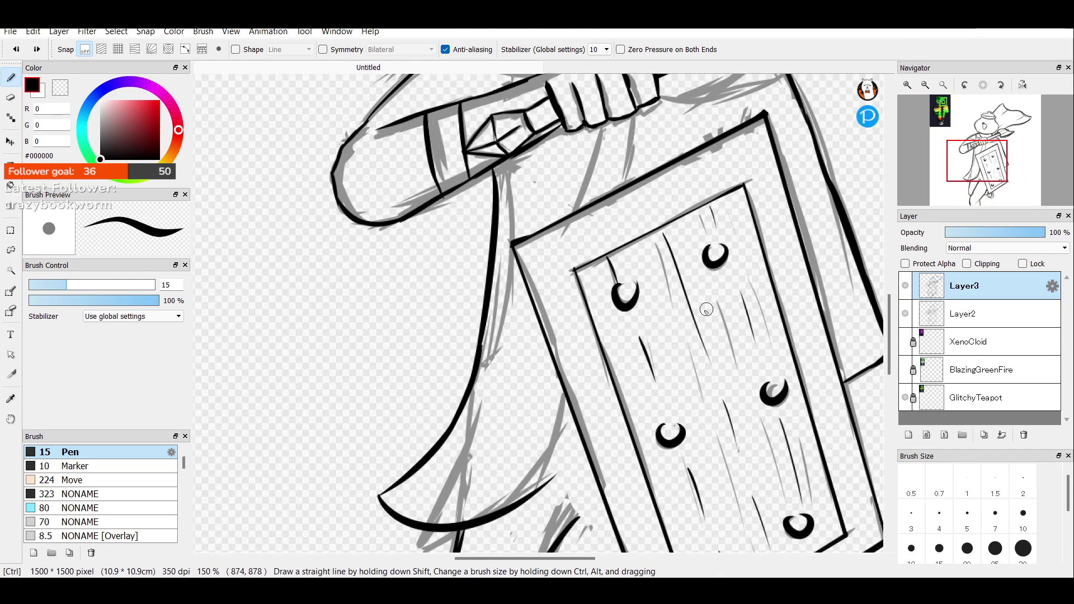
key("ctrl+z")
left_click_drag(381, 494, 491, 484)
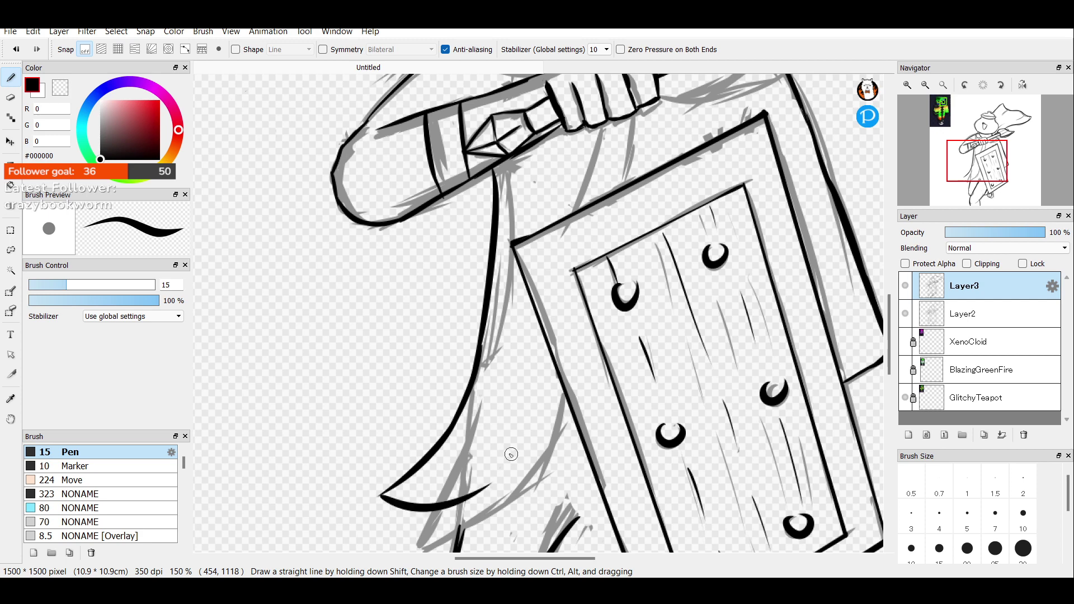
mouse_move(382, 494)
left_mouse_down()
mouse_move(416, 514)
mouse_move(541, 385)
left_mouse_up()
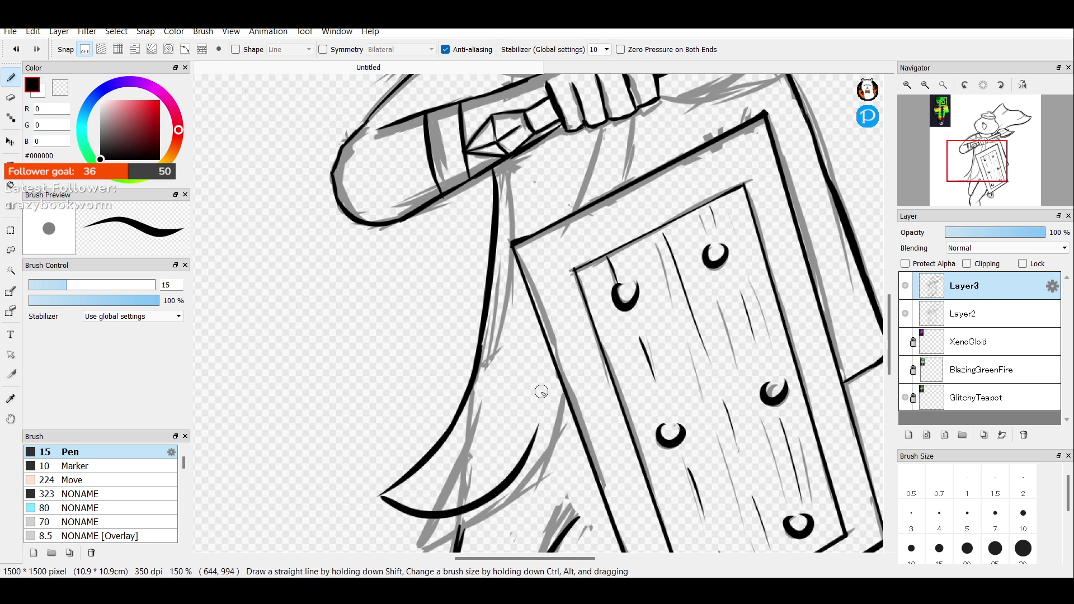
left_click_drag(529, 446, 556, 381)
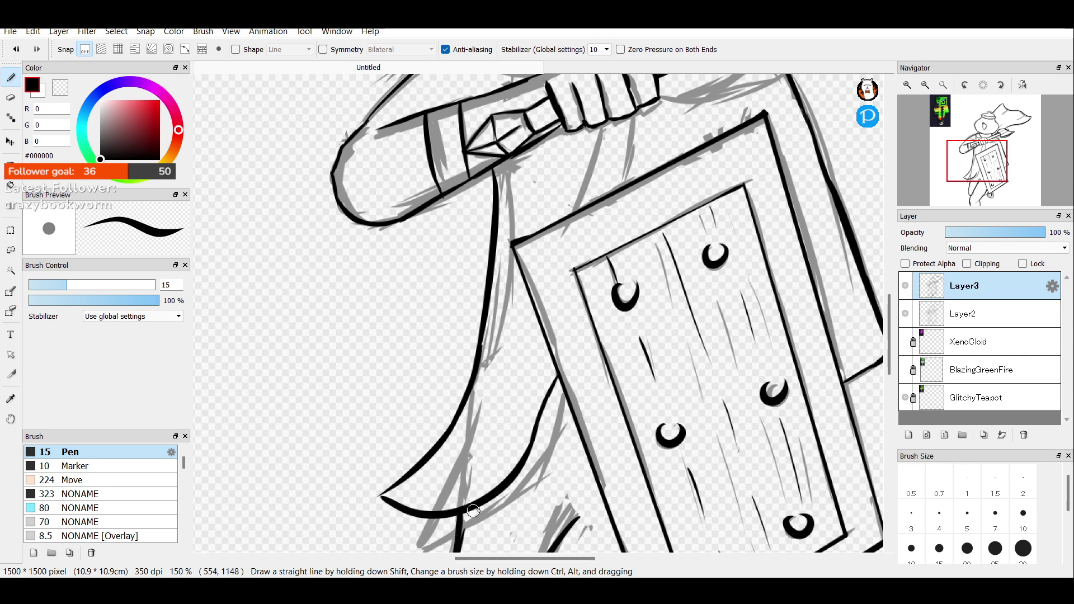
left_click(905, 313)
left_click(905, 313)
Ink the two short coat lines running from below the fist to the shield's upper edge, and check them without the sketch.
mouse_move(995, 173)
left_mouse_down()
mouse_move(1006, 166)
mouse_move(987, 161)
mouse_move(989, 178)
mouse_move(988, 157)
left_mouse_up()
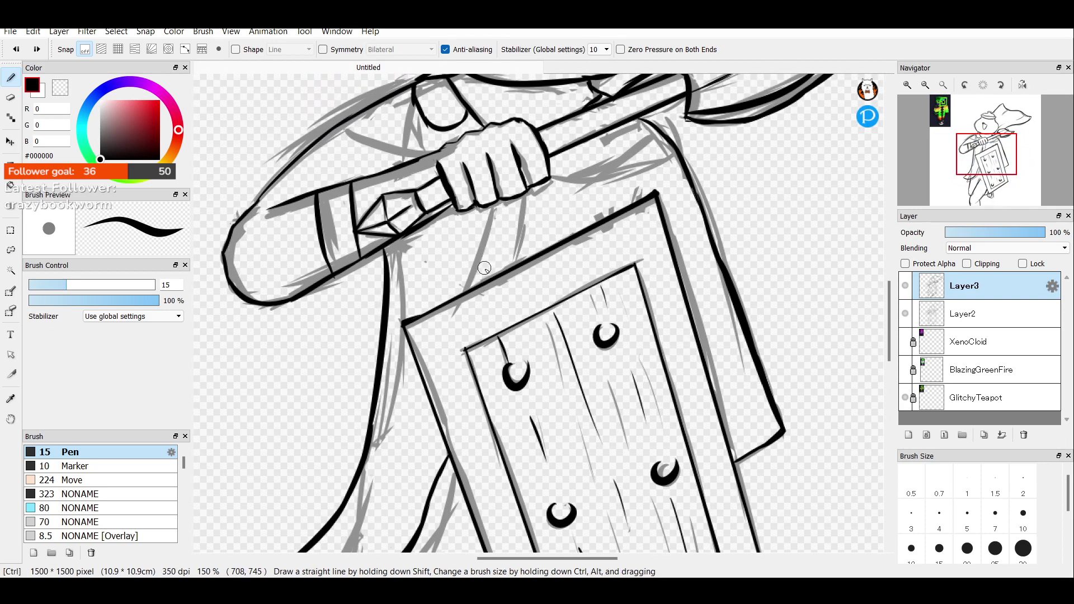
left_click_drag(490, 275, 495, 193)
key("ctrl+z")
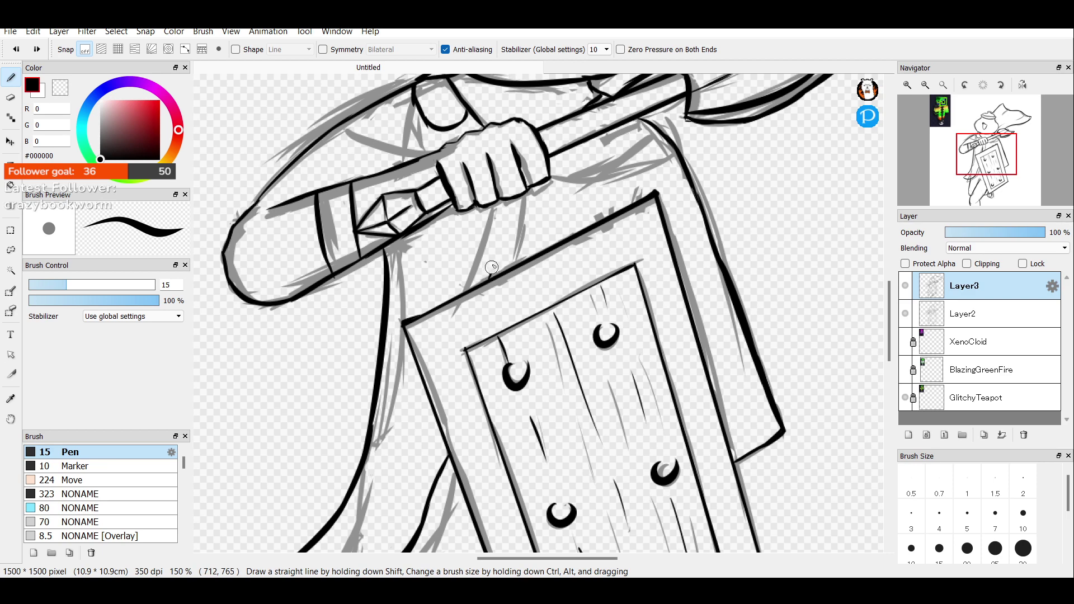
left_click_drag(490, 276, 495, 210)
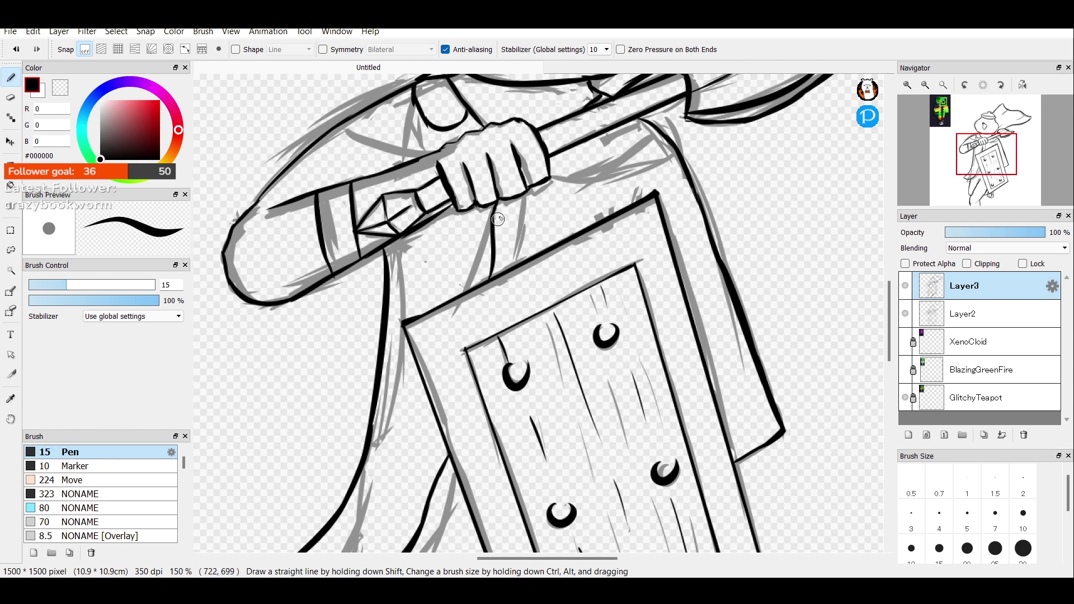
left_click(907, 321)
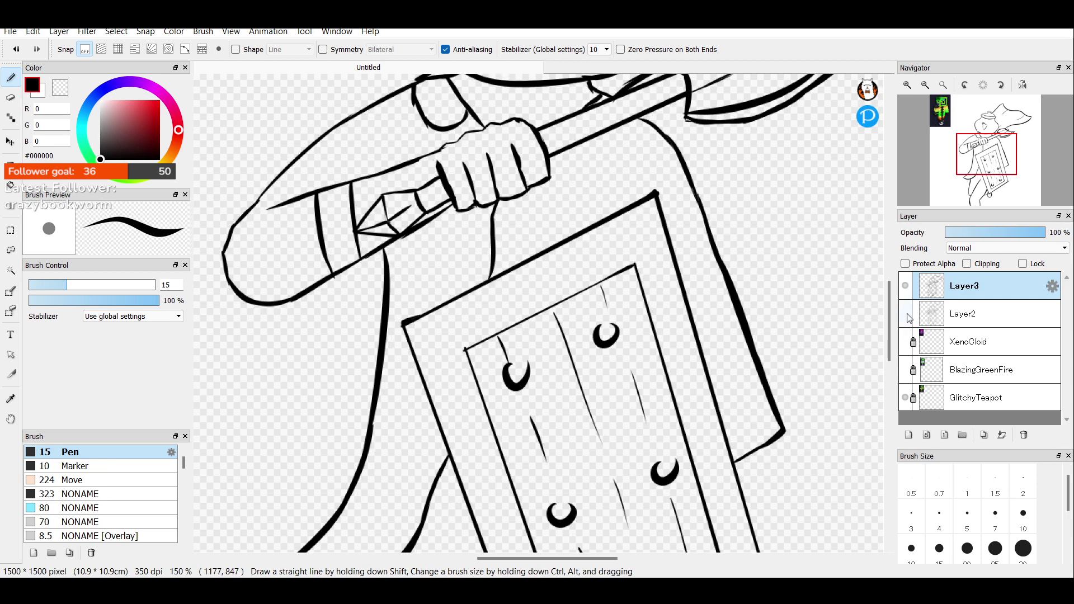
left_click(908, 318)
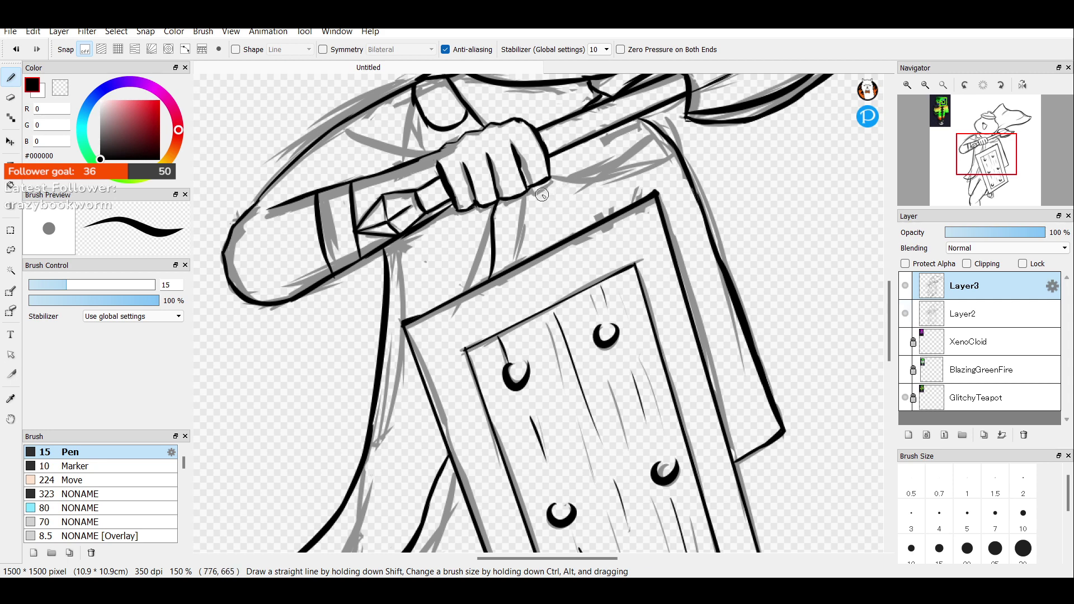
left_click_drag(528, 194, 522, 258)
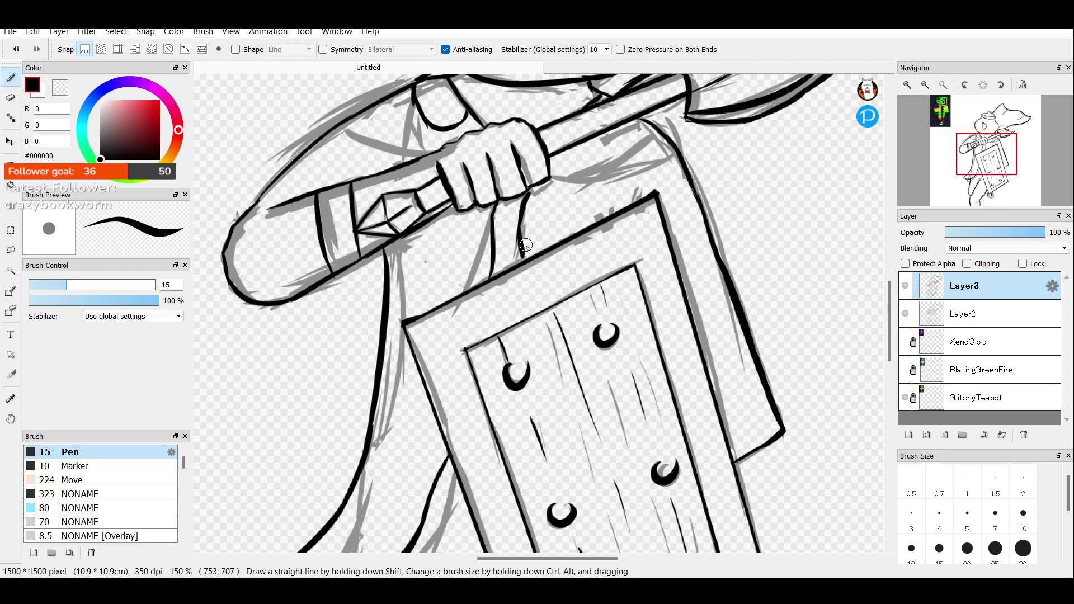
left_click(906, 315)
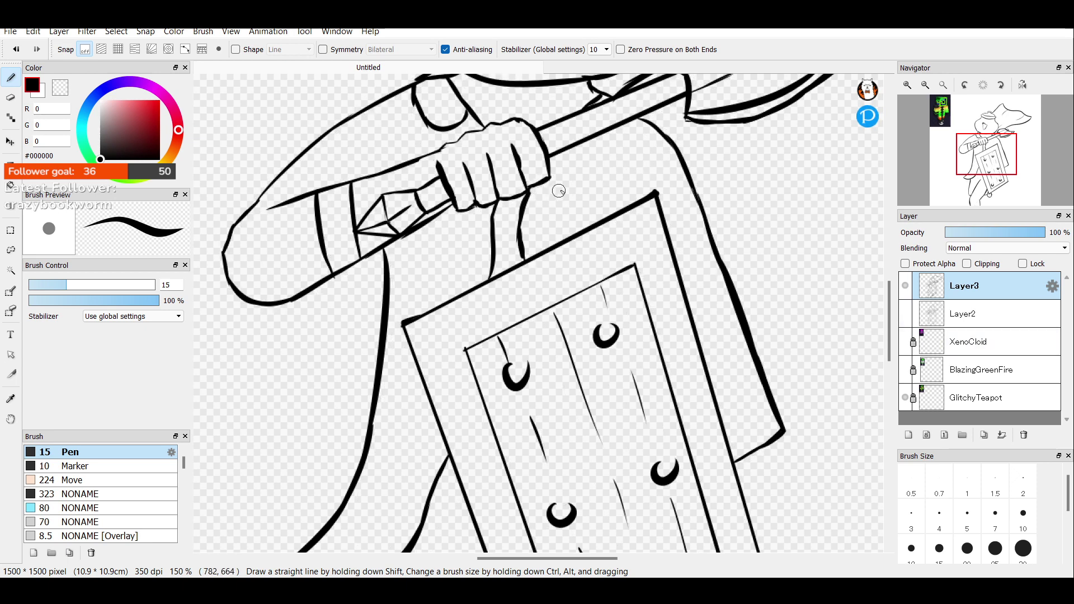
Erase the rounded collar flap between the teapot head and the fist.
left_click(925, 85)
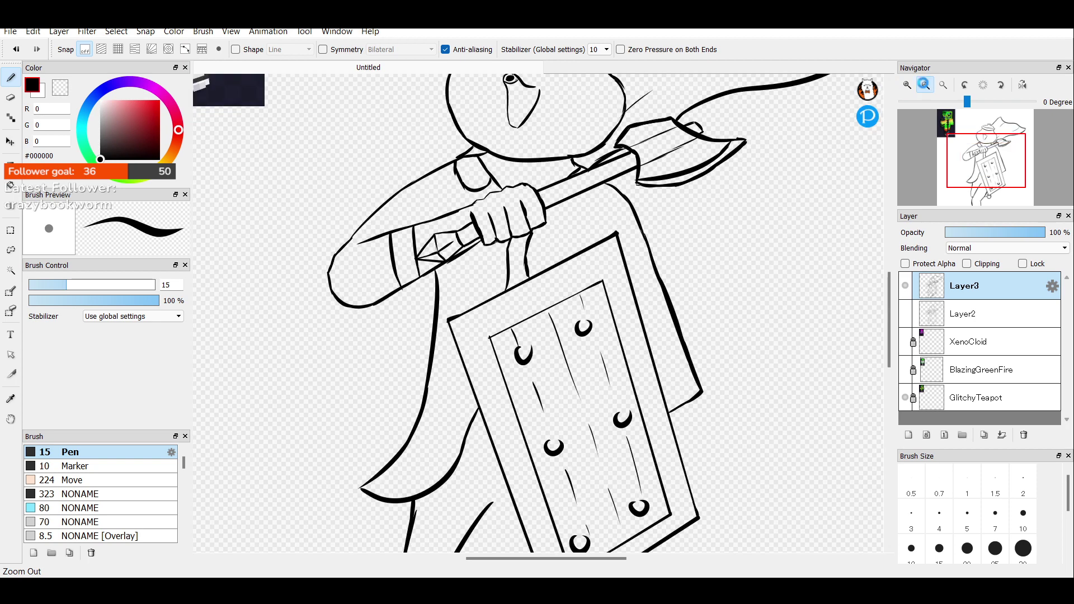
left_click(926, 86)
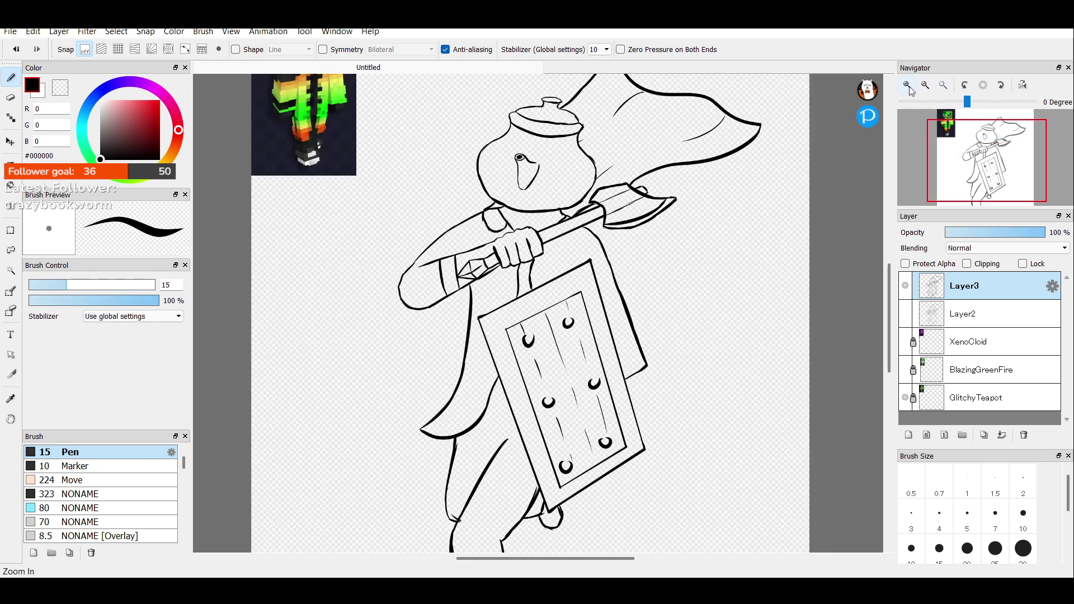
left_click(907, 85)
mouse_move(979, 162)
left_mouse_down()
mouse_move(997, 155)
mouse_move(984, 137)
mouse_move(978, 150)
left_mouse_up()
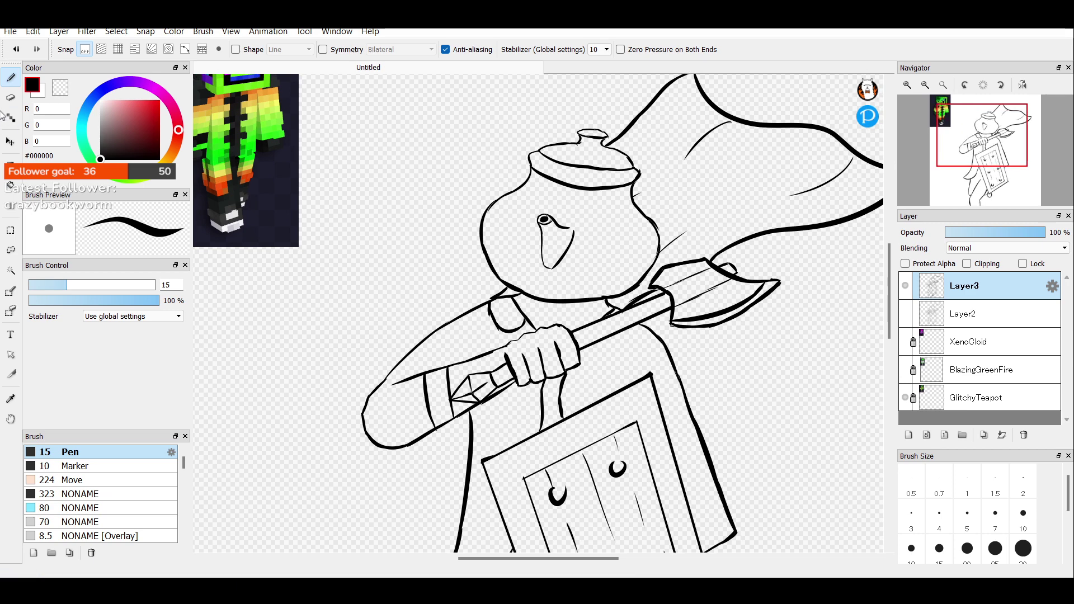
left_click(10, 97)
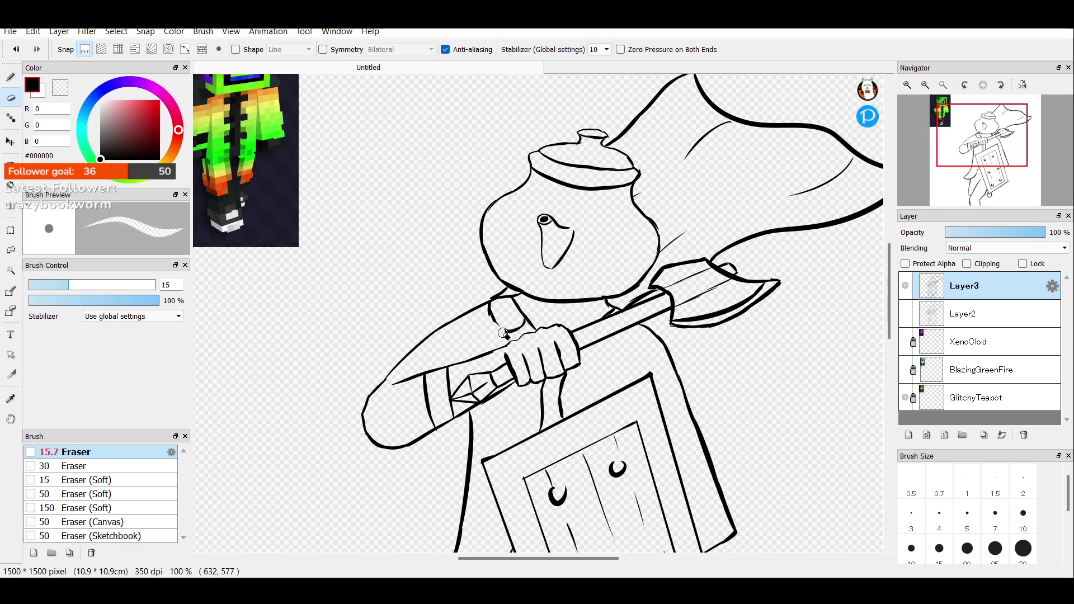
mouse_move(503, 333)
left_mouse_down()
mouse_move(519, 324)
mouse_move(490, 314)
left_mouse_up()
Compare the shoulder with the sketch and ink a curved sleeve line across the upper arm.
left_click(906, 314)
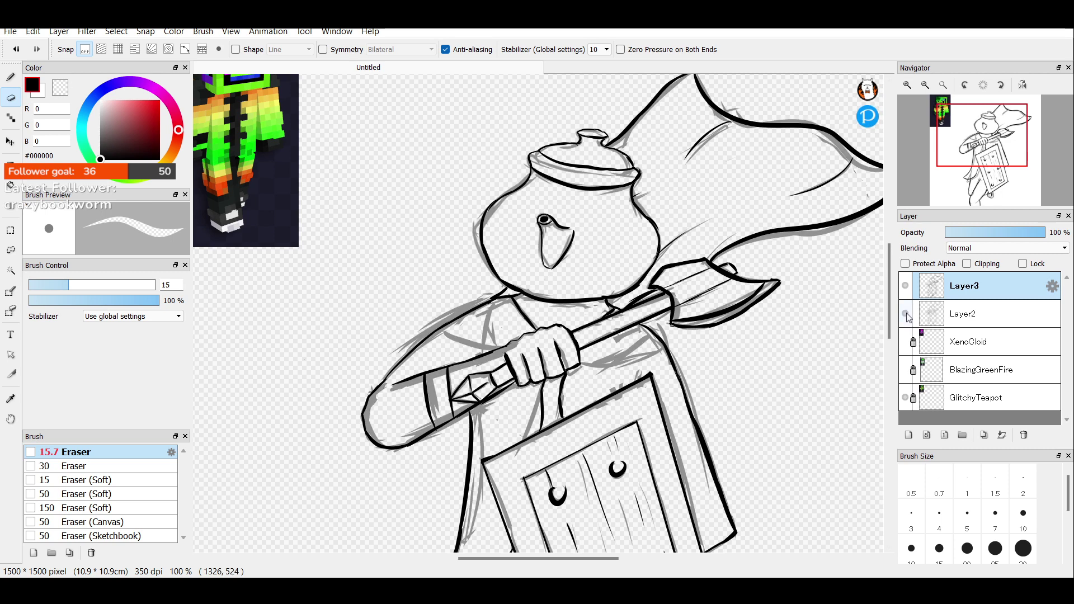
left_click(906, 314)
key("b")
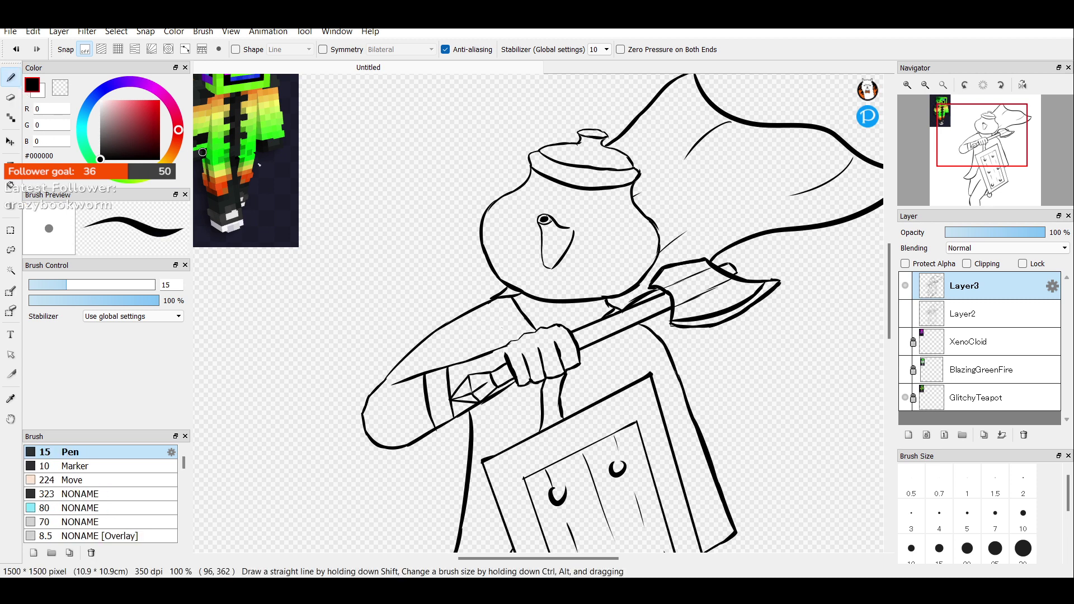
left_click_drag(437, 330, 489, 348)
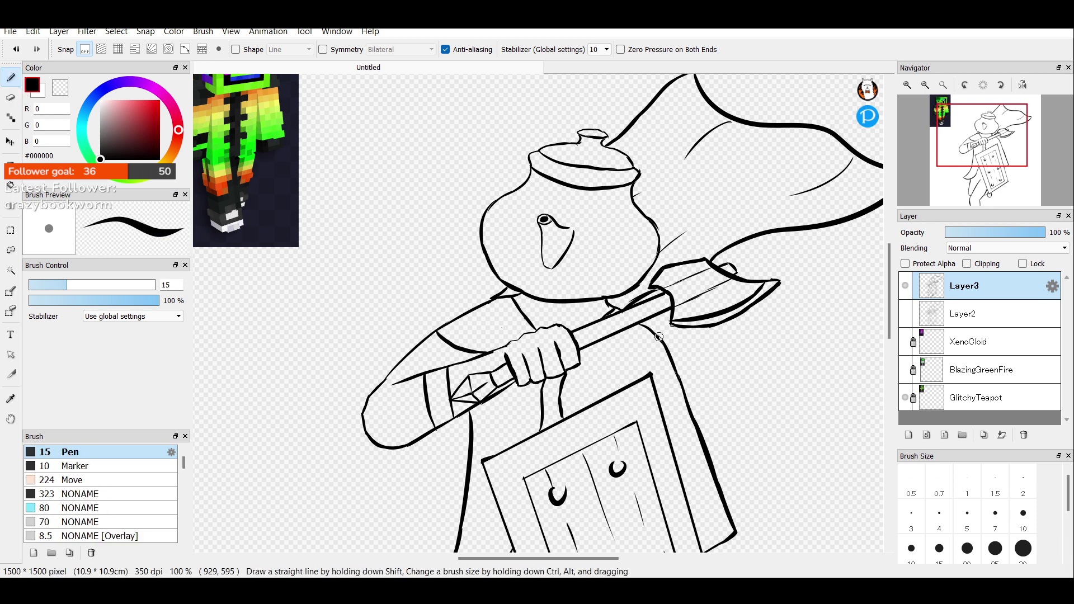
Ink a curved sleeve line below the axe handle, running from the fist to the coat's outer shoulder edge.
left_click_drag(664, 336, 621, 358)
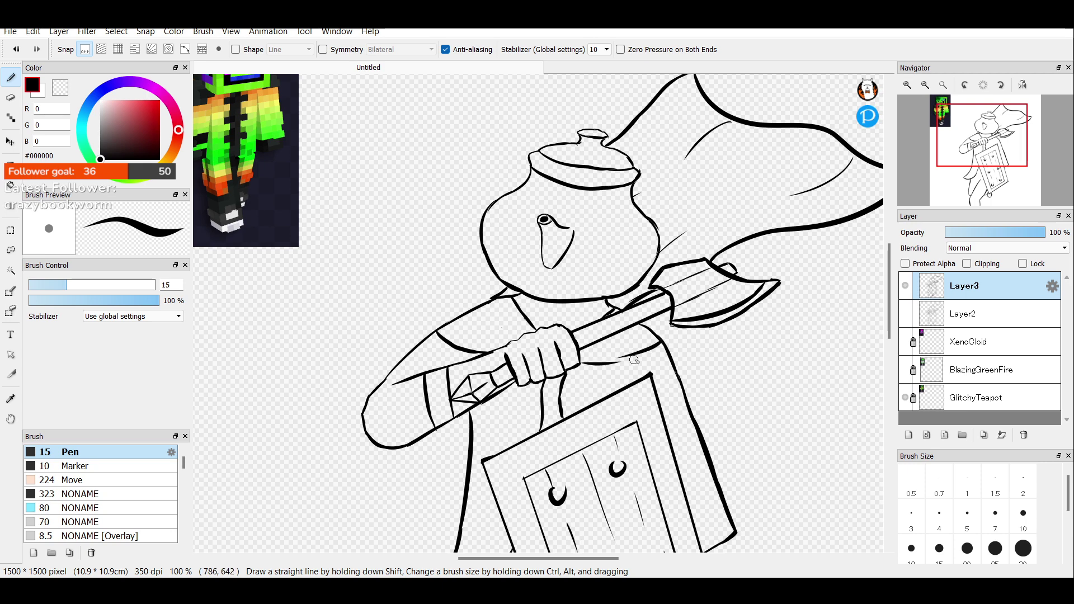
key("ctrl+z")
left_click_drag(585, 363, 640, 351)
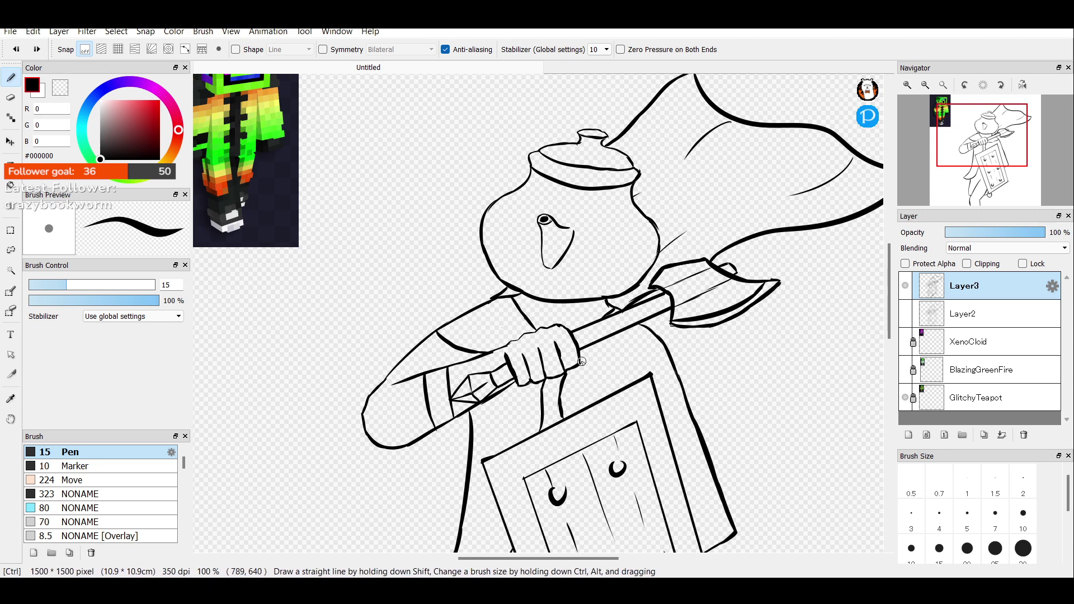
left_click_drag(580, 362, 657, 344)
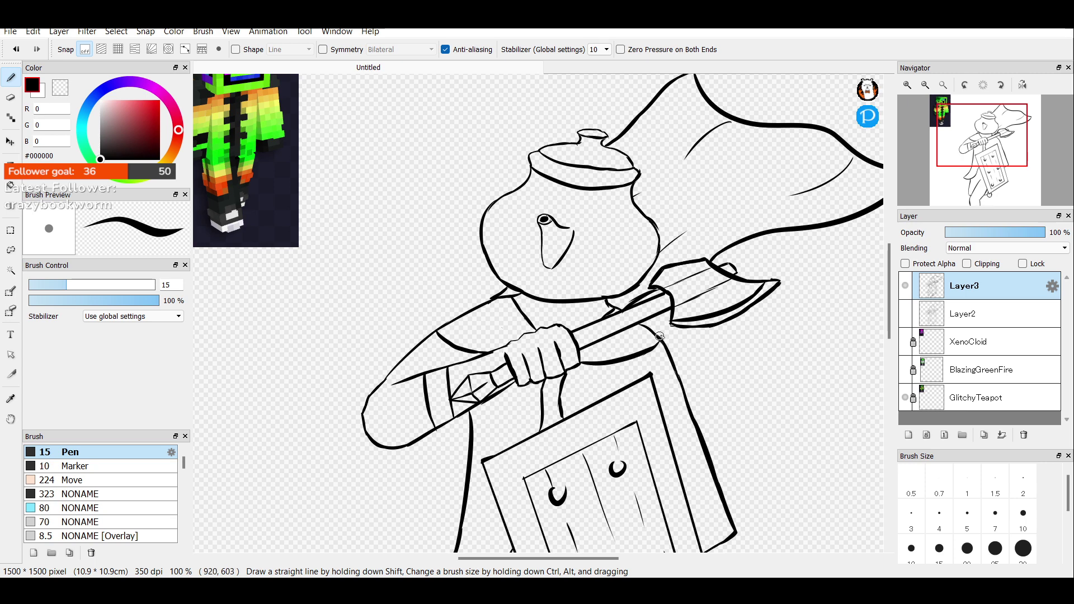
mouse_move(928, 133)
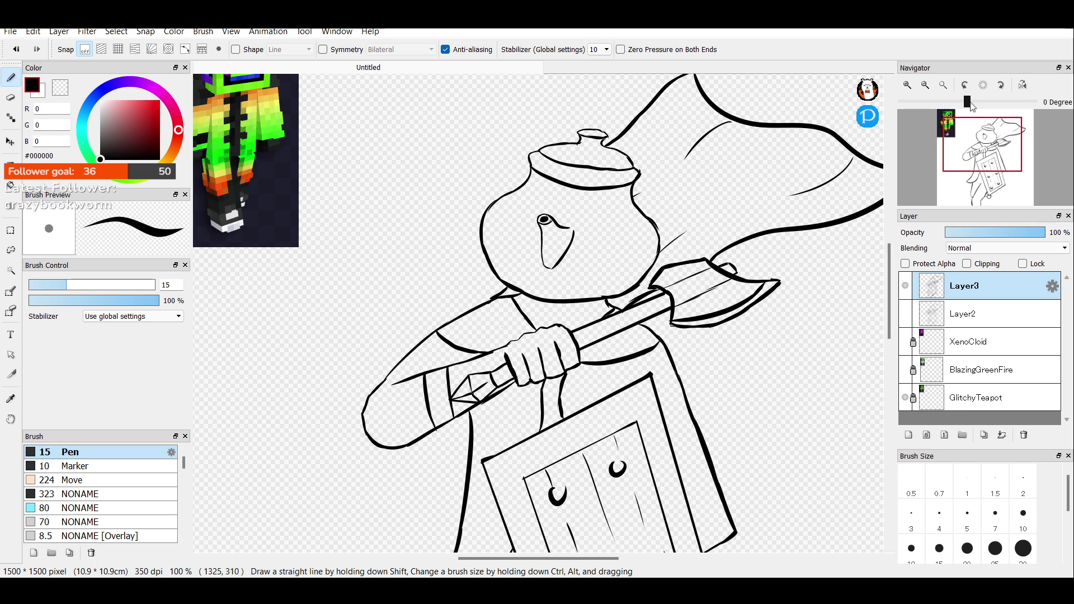
left_click(927, 88)
left_click(927, 87)
left_click(932, 91)
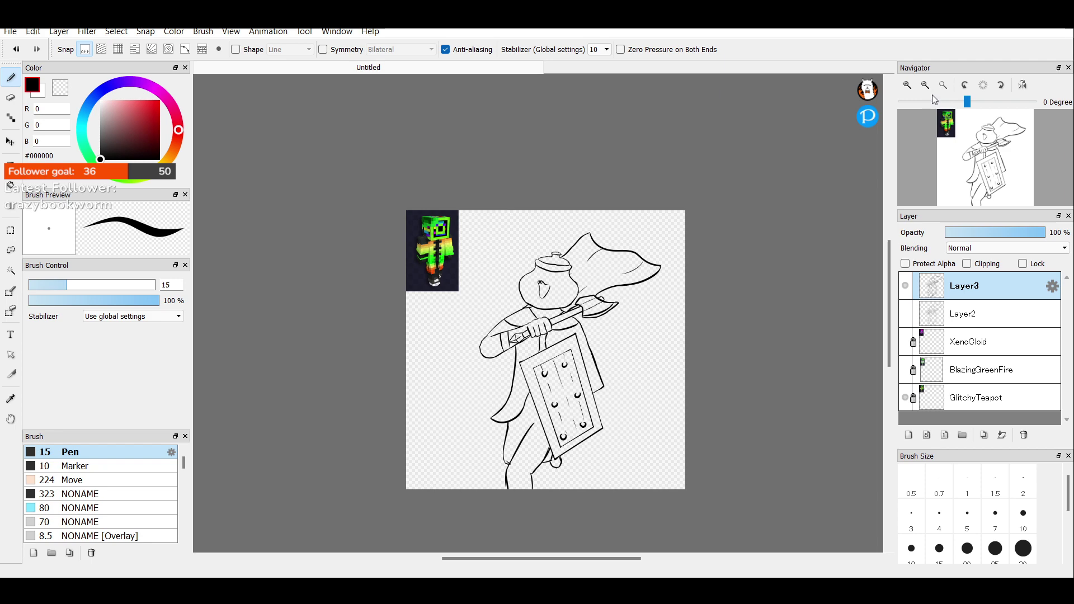
Ink a second curved line parallel to the sleeve line on each shoulder, on both sides of the fist.
left_click(909, 84)
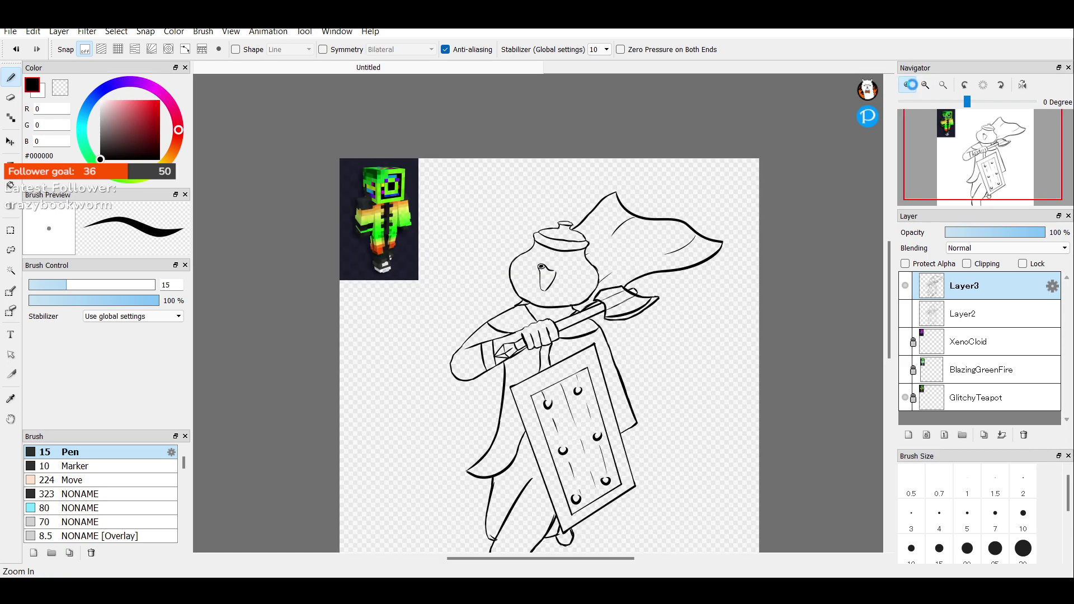
left_click(909, 85)
left_click(909, 84)
left_click_drag(983, 146, 982, 164)
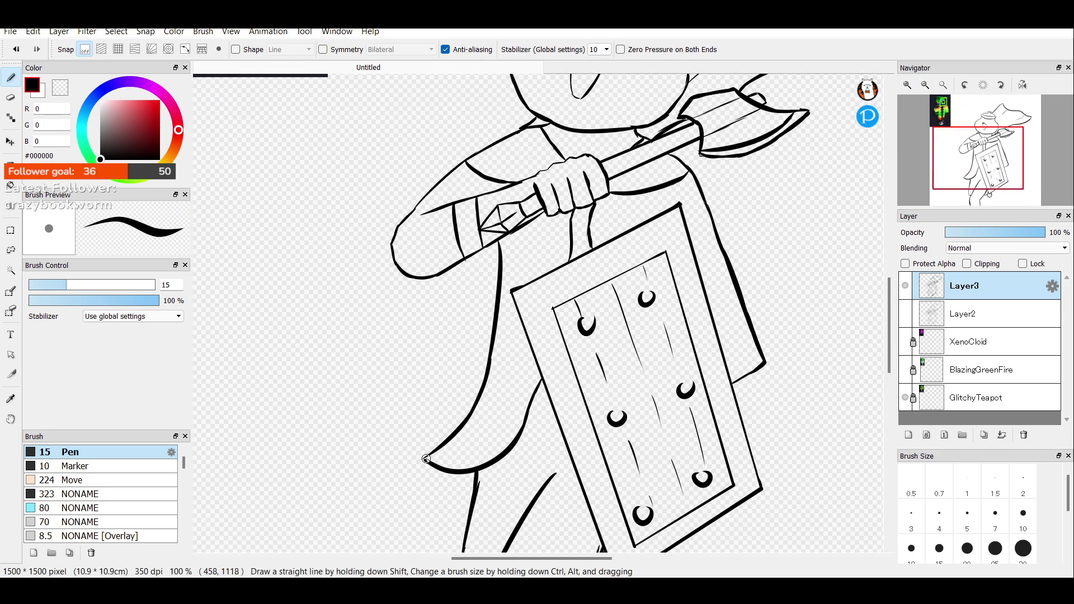
left_click_drag(425, 459, 494, 427)
key("ctrl+z")
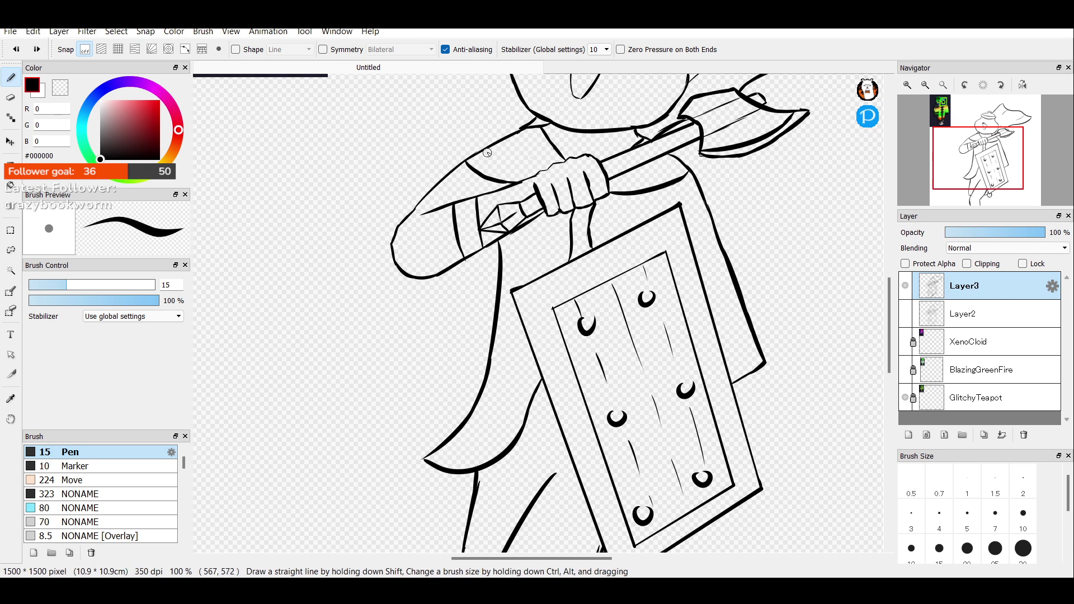
mouse_move(485, 152)
left_mouse_down()
mouse_move(504, 166)
mouse_move(536, 166)
left_mouse_up()
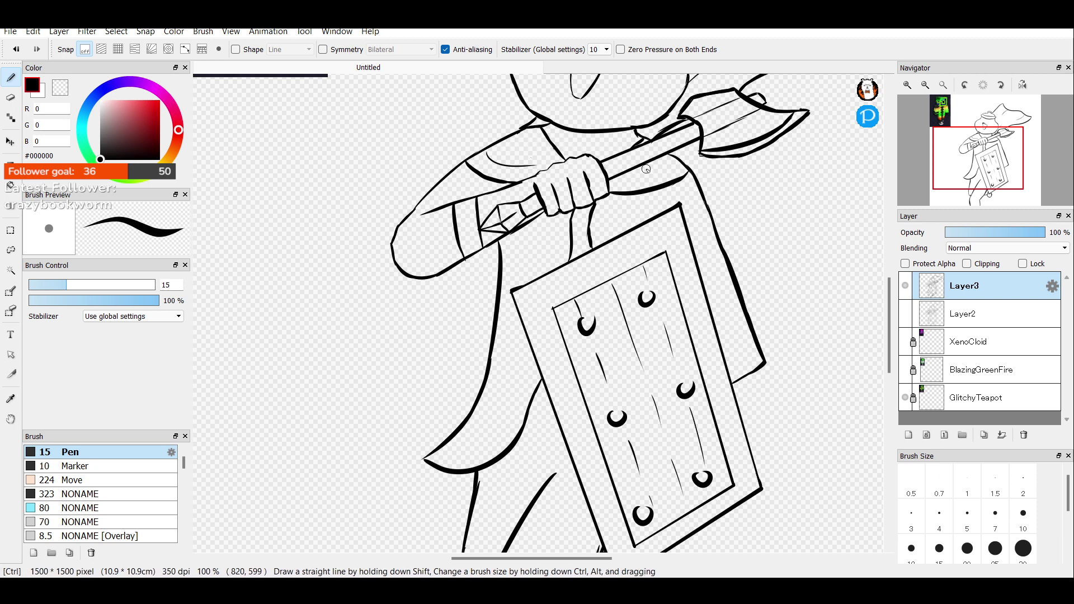
key("ctrl+z")
left_click_drag(484, 150, 573, 157)
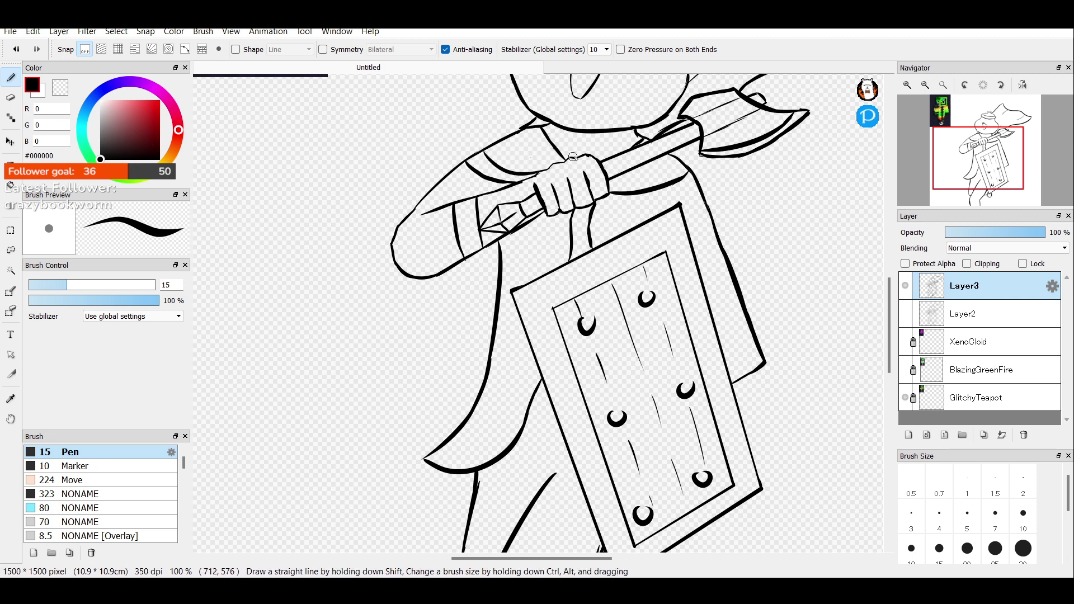
mouse_move(676, 164)
left_mouse_down()
mouse_move(606, 174)
mouse_move(651, 175)
mouse_move(633, 181)
mouse_move(679, 162)
left_mouse_up()
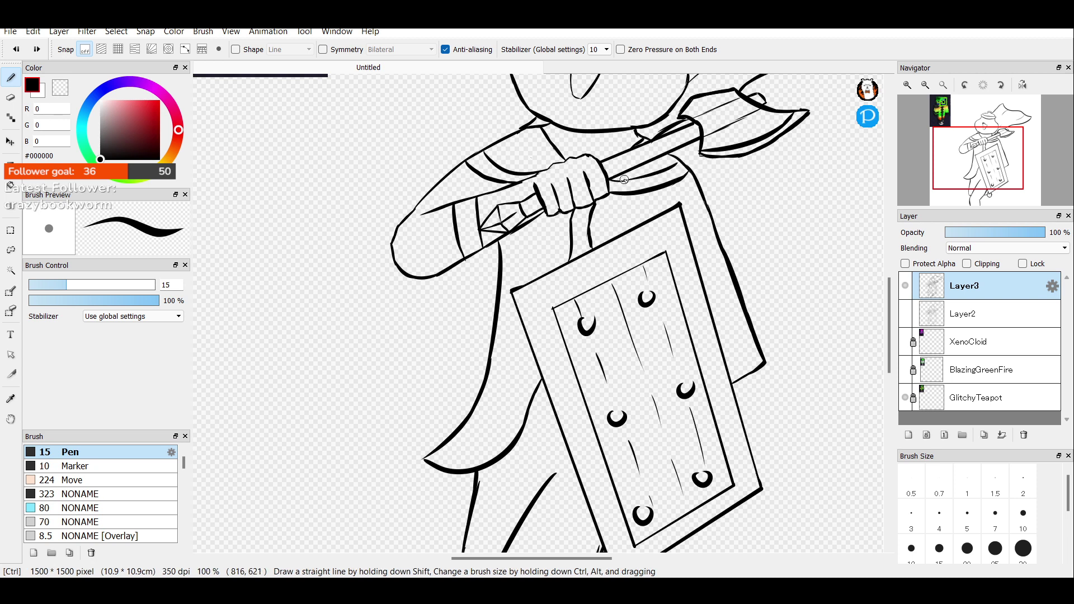
mouse_move(608, 177)
left_mouse_down()
mouse_move(682, 161)
mouse_move(656, 177)
left_mouse_up()
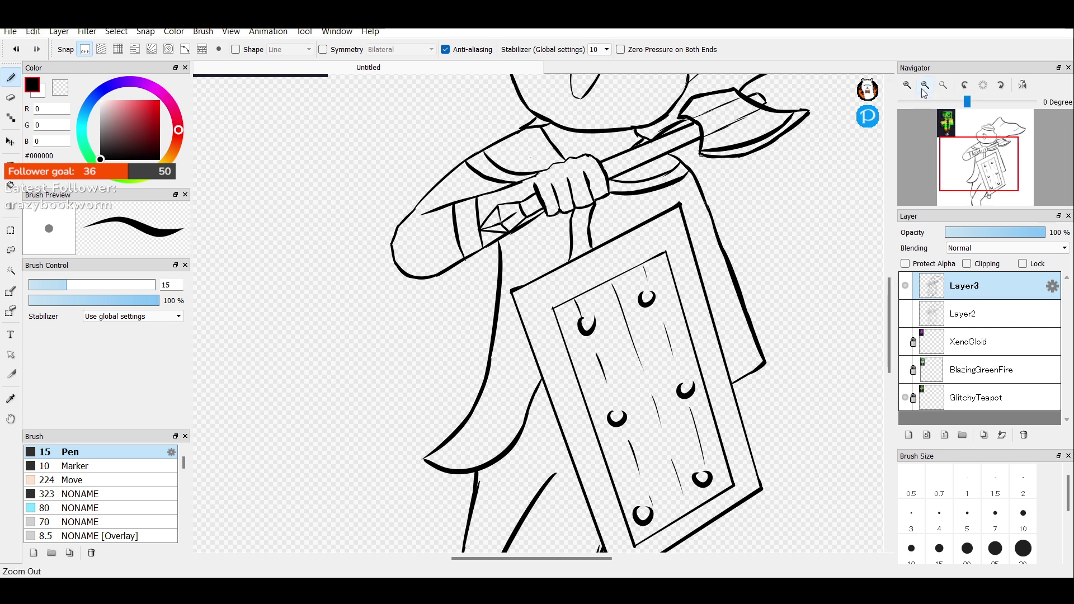
Compare the whole figure's line art with the rough sketch on Layer2.
left_click_drag(987, 163, 985, 179)
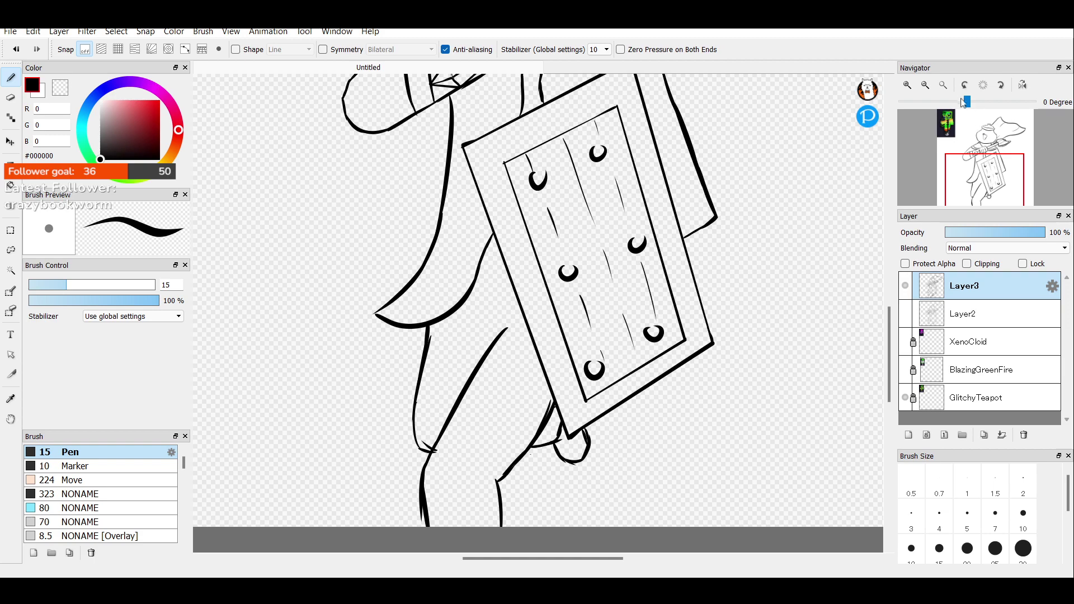
left_click(933, 89)
left_click(933, 90)
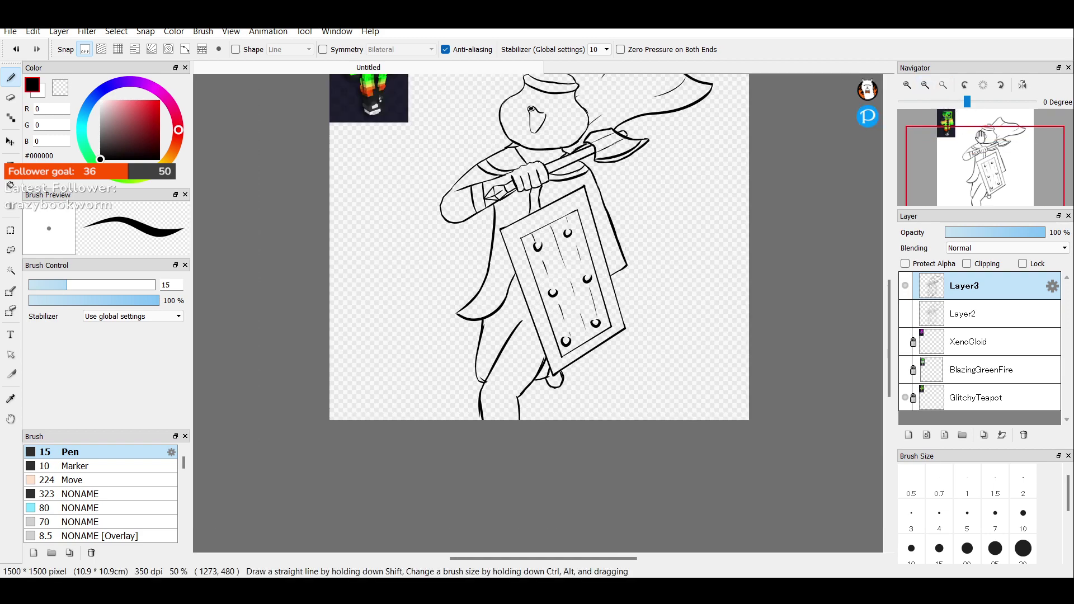
left_click_drag(976, 167, 978, 159)
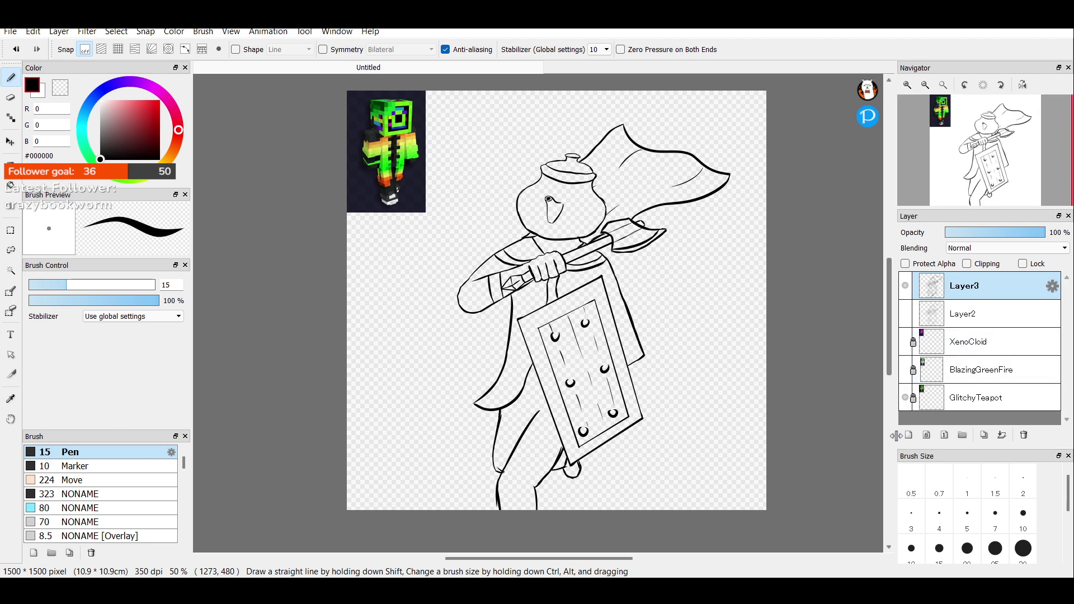
left_click(976, 318)
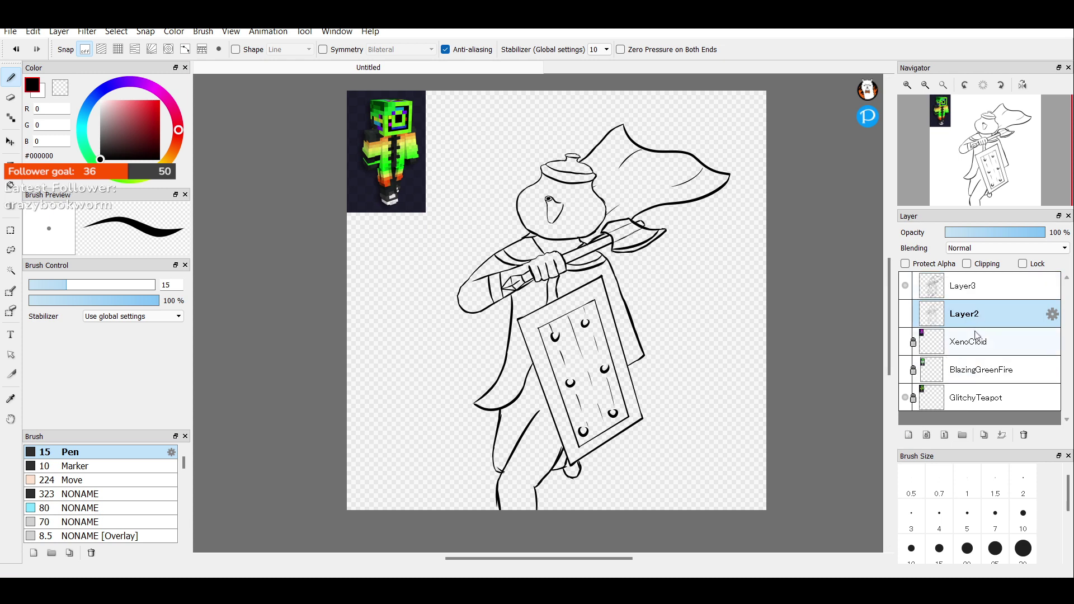
left_click(906, 315)
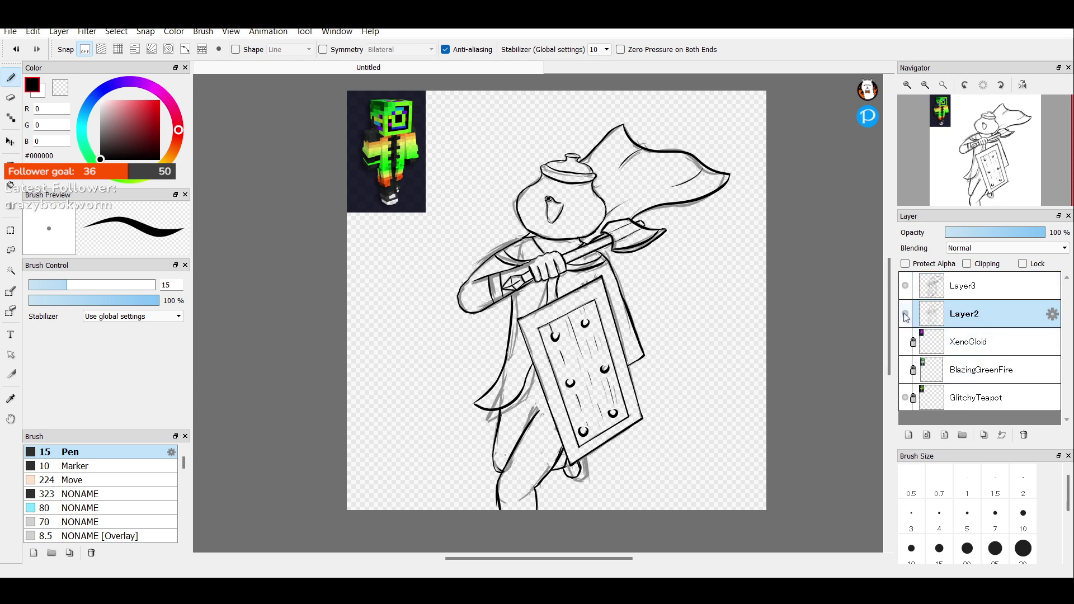
left_click(906, 315)
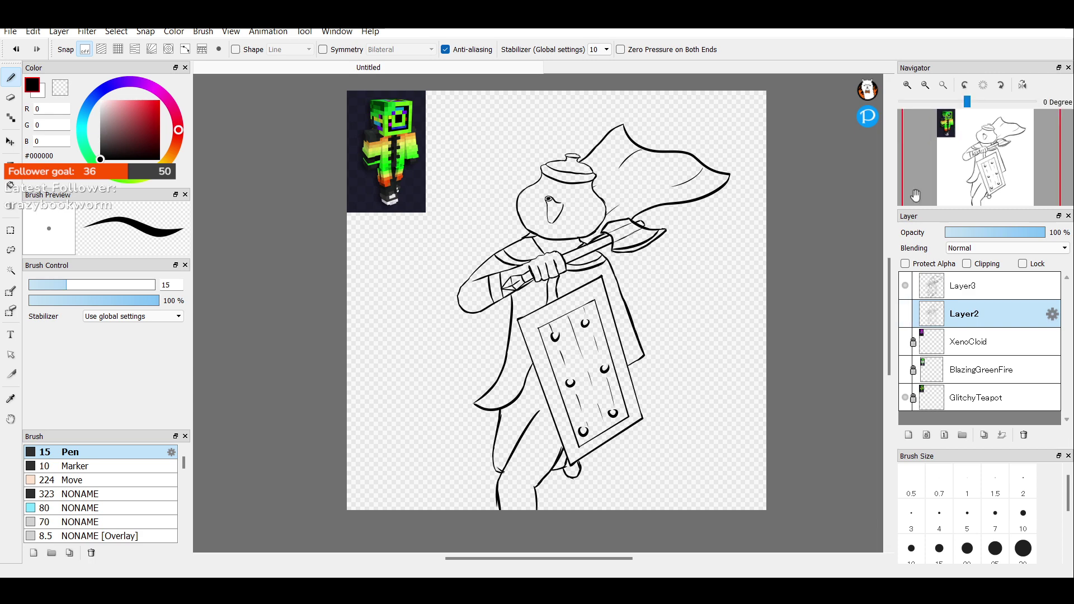
On Layer3, redraw the rounded foot below the shield's lower corner with a larger outline and erase the smaller one inside it.
left_click(907, 86)
left_click(907, 87)
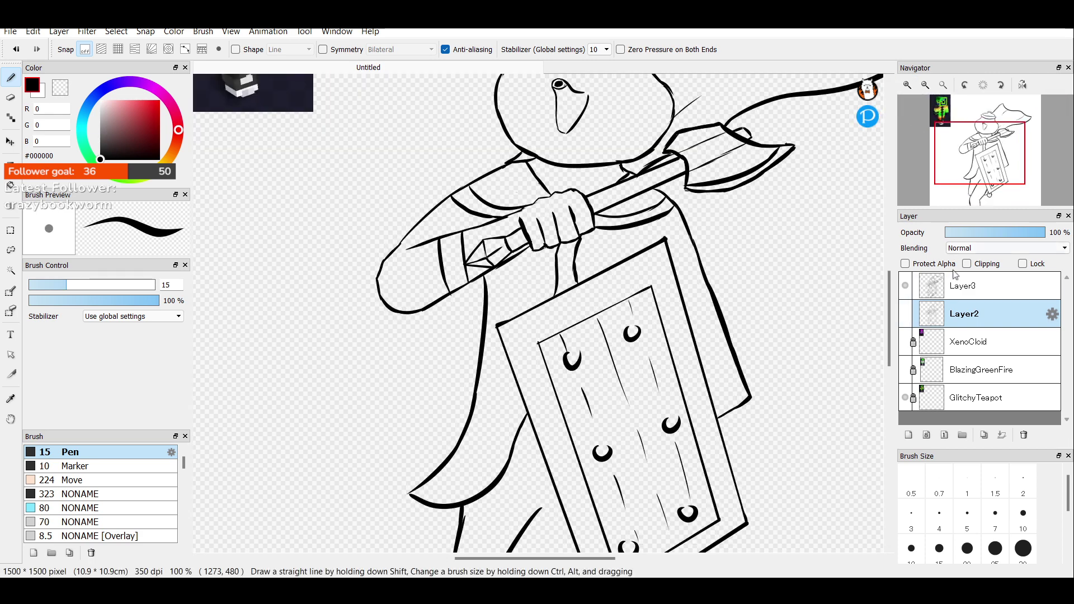
left_click(973, 286)
scroll(829, 200, "down", 5)
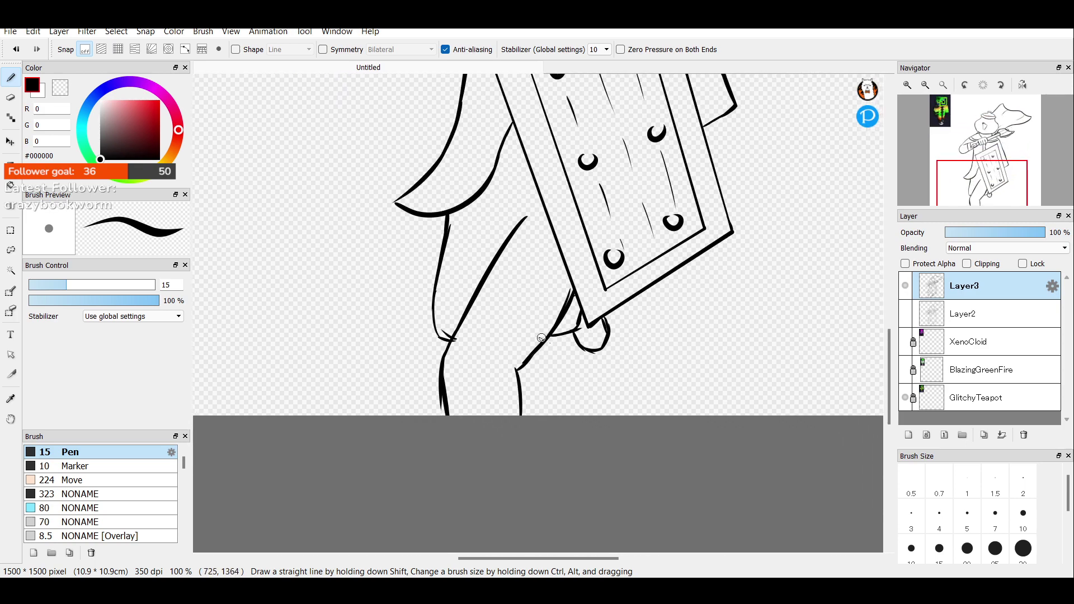
mouse_move(553, 339)
left_mouse_down()
mouse_move(576, 330)
mouse_move(570, 335)
mouse_move(583, 333)
mouse_move(601, 353)
mouse_move(593, 355)
mouse_move(615, 351)
mouse_move(611, 308)
mouse_move(615, 336)
left_mouse_up()
key("ctrl+z")
key("ctrl+z")
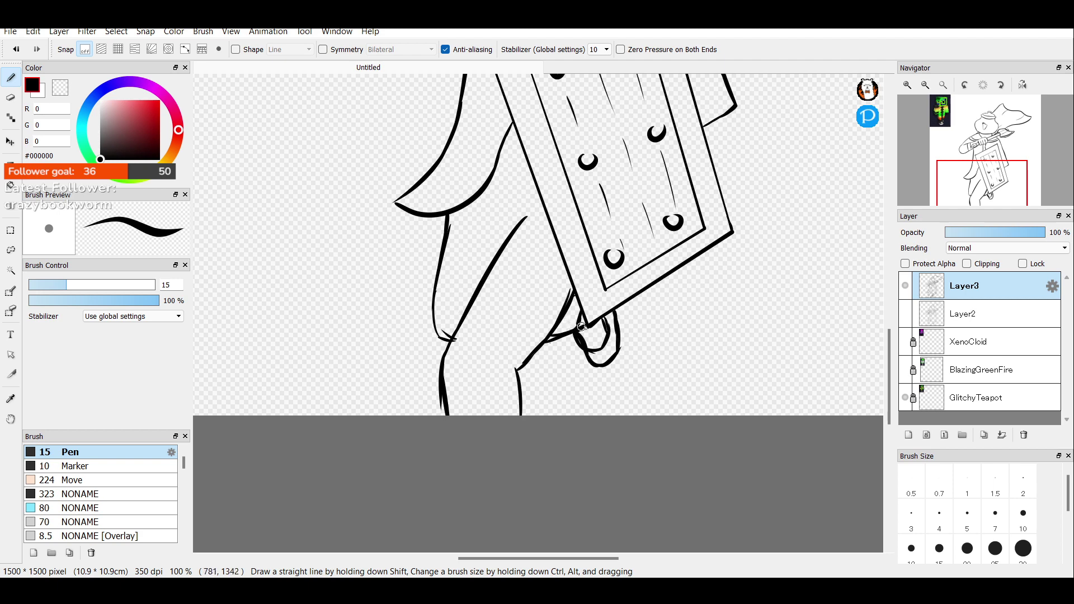
key("e")
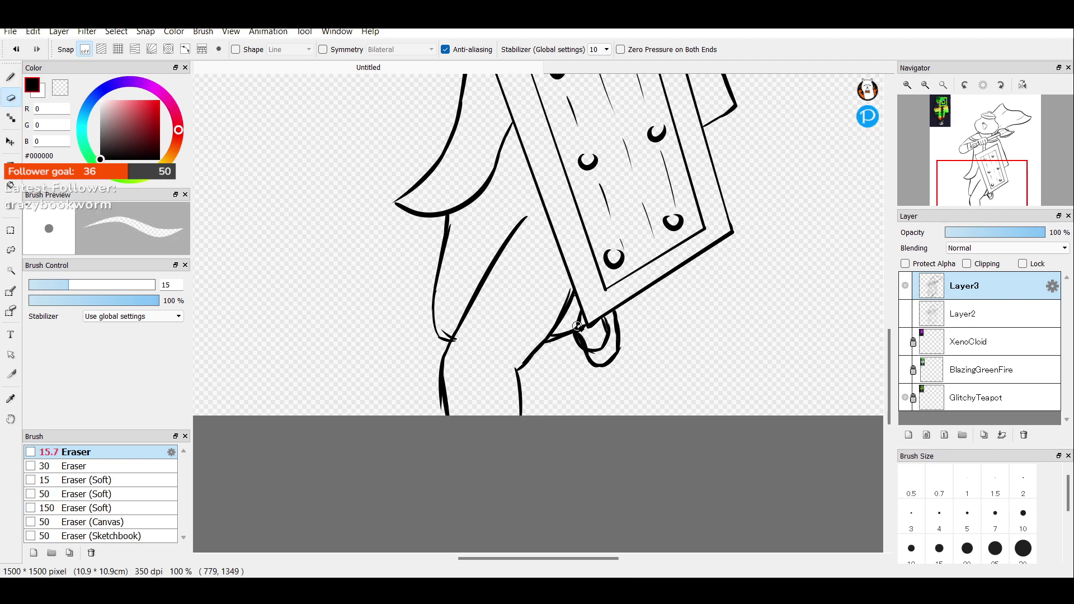
mouse_move(579, 314)
left_mouse_down()
mouse_move(607, 346)
mouse_move(589, 342)
mouse_move(602, 346)
mouse_move(607, 320)
mouse_move(577, 349)
mouse_move(571, 339)
mouse_move(580, 358)
mouse_move(570, 337)
mouse_move(579, 359)
left_mouse_up()
key("n")
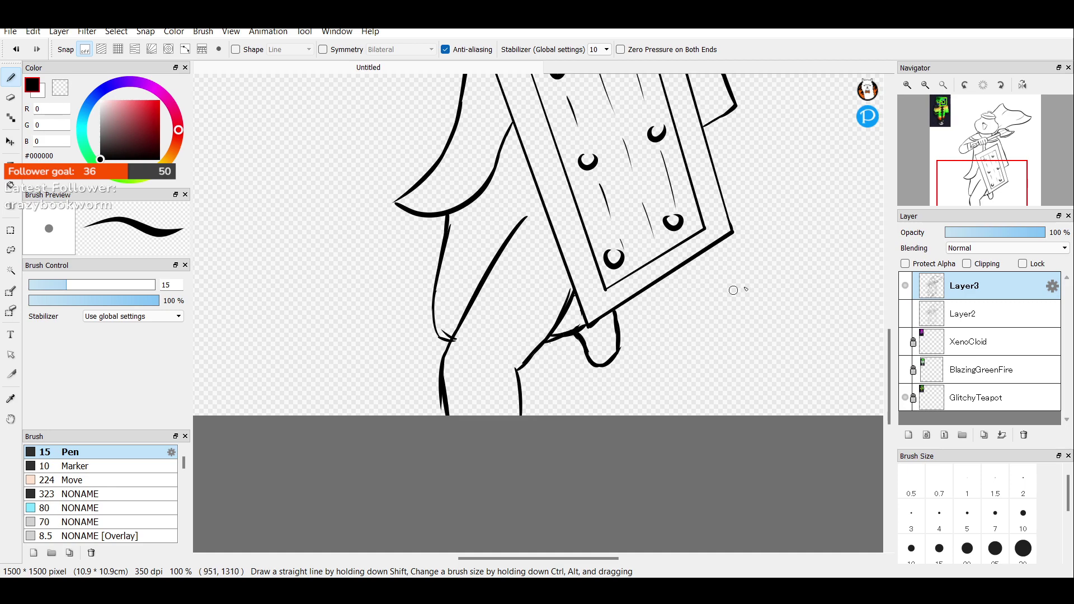
Try to ink an inner contour line inside the rounded foot below the shield.
left_click(923, 85)
left_click(923, 85)
left_click(908, 85)
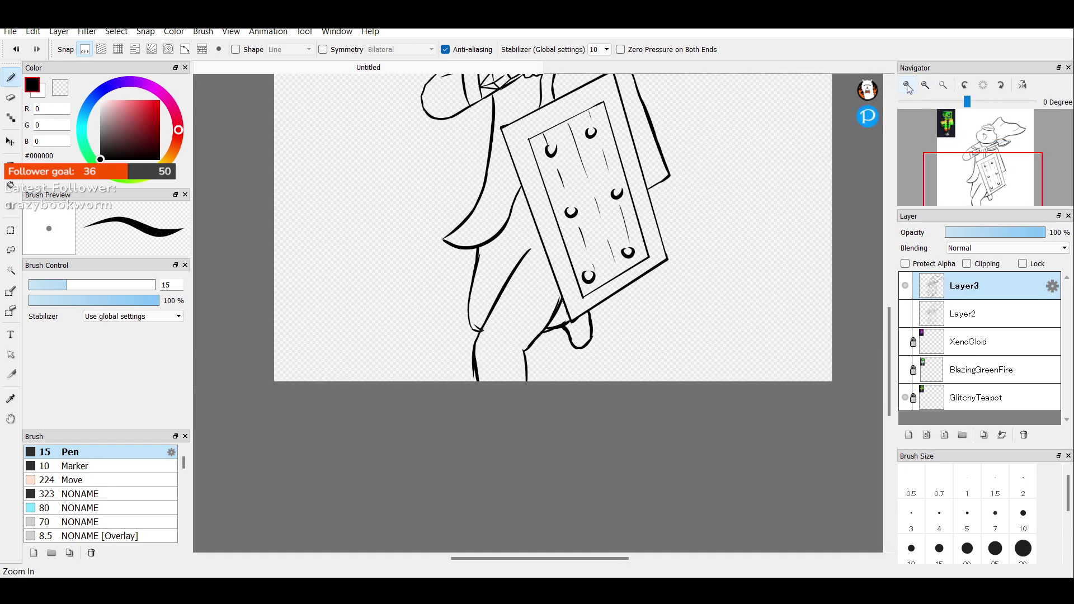
left_click(908, 84)
left_click(908, 84)
mouse_move(641, 311)
left_mouse_down()
mouse_move(642, 379)
mouse_move(621, 379)
mouse_move(643, 369)
left_mouse_up()
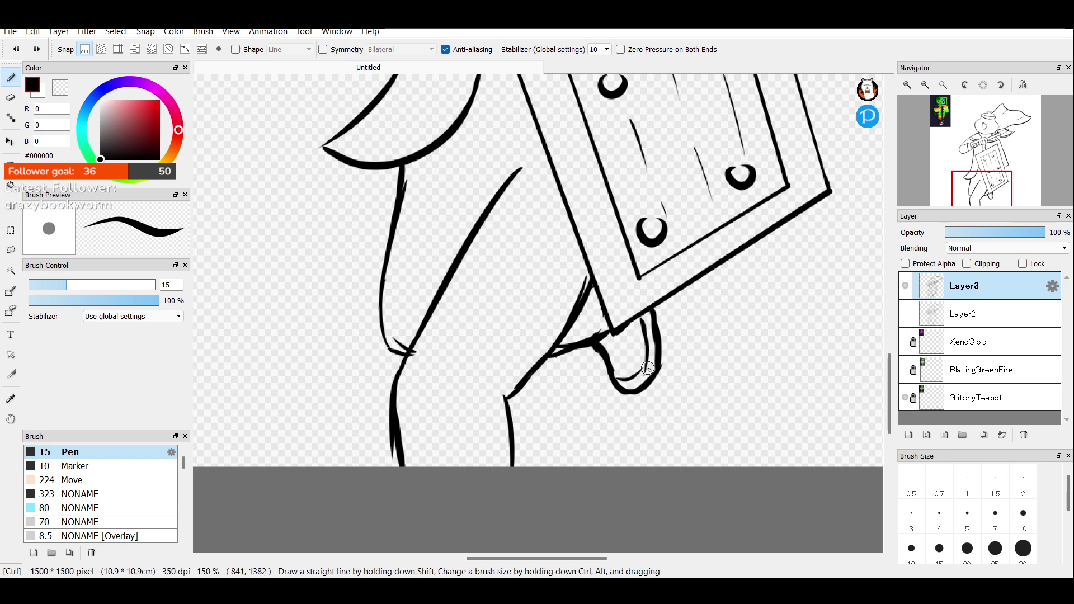
key("ctrl+z")
left_click_drag(641, 312, 648, 364)
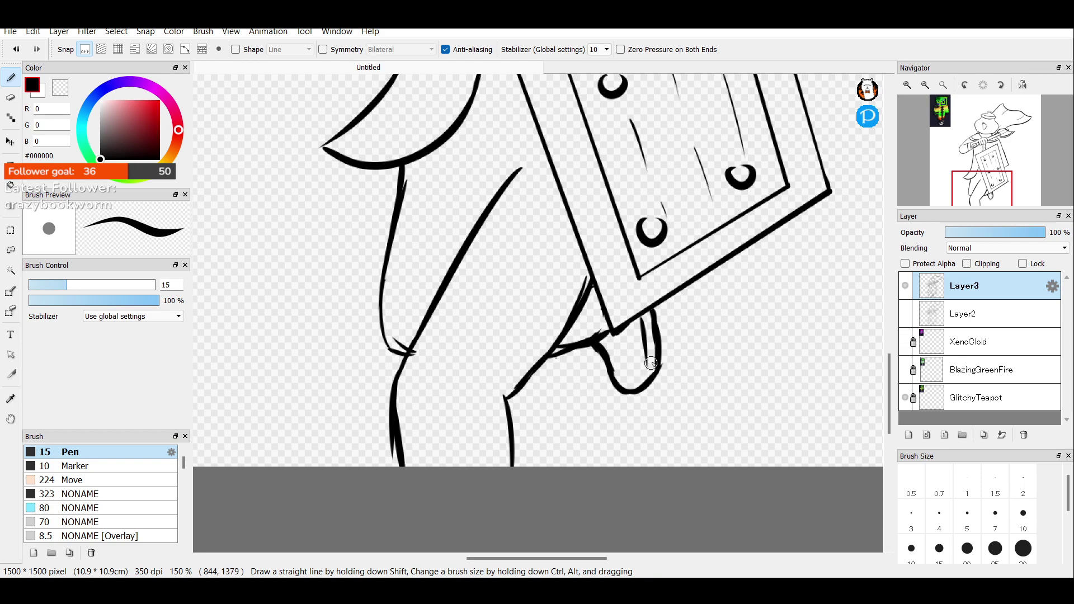
Ink a slightly pointed tip at the bottom of the foot below the shield.
left_click(925, 85)
left_click(925, 85)
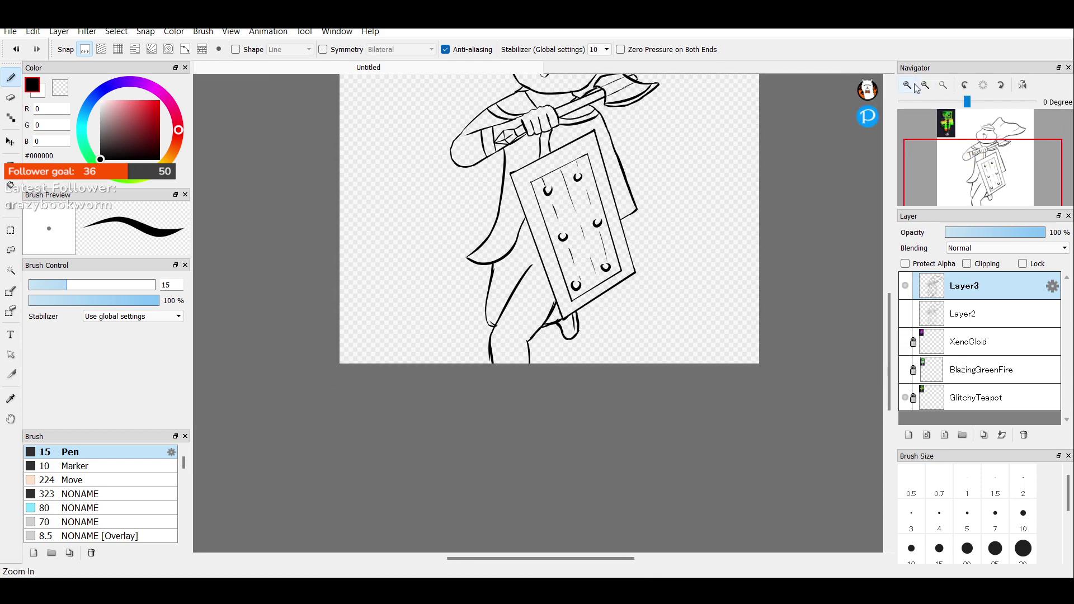
left_click(911, 85)
left_click(908, 85)
left_click(907, 85)
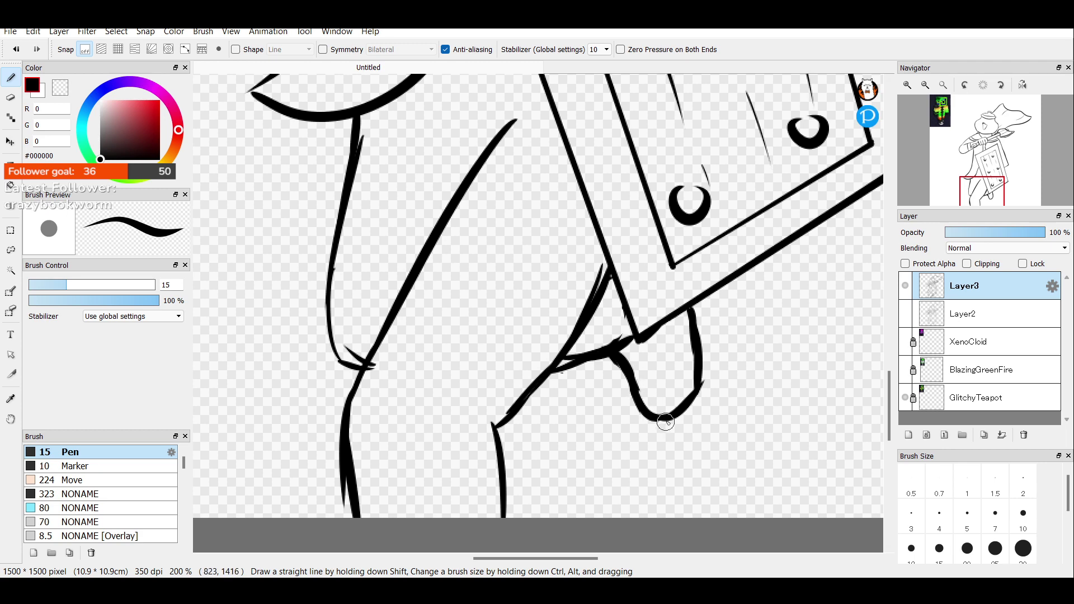
mouse_move(636, 386)
left_mouse_down()
mouse_move(665, 433)
mouse_move(650, 413)
mouse_move(674, 422)
mouse_move(663, 431)
mouse_move(682, 410)
mouse_move(665, 429)
left_mouse_up()
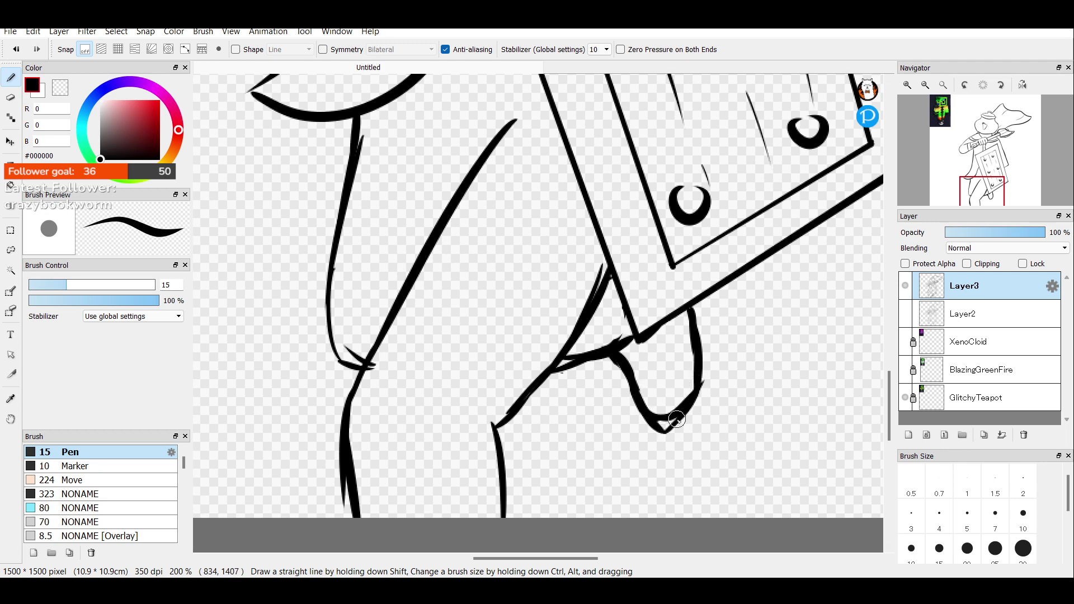
Try to widen the foot with an outer contour from its tip up to the shield's edge.
mouse_move(669, 430)
left_mouse_down()
mouse_move(705, 393)
mouse_move(705, 311)
mouse_move(710, 384)
mouse_move(712, 318)
left_mouse_up()
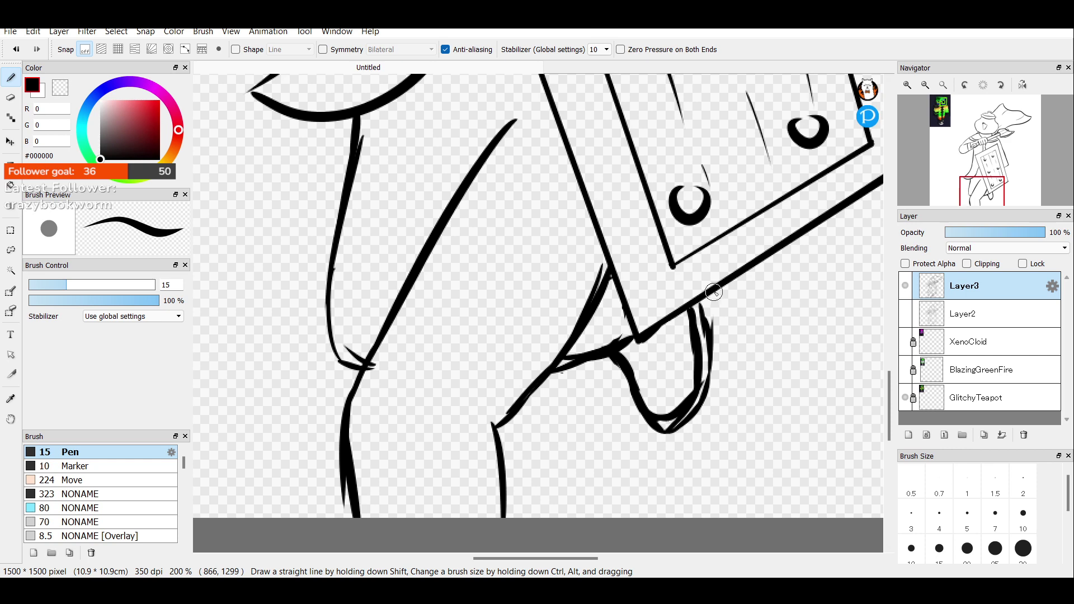
key("ctrl+z")
key("ctrl+z")
key("ctrl+z")
key("ctrl+z")
key("ctrl+z")
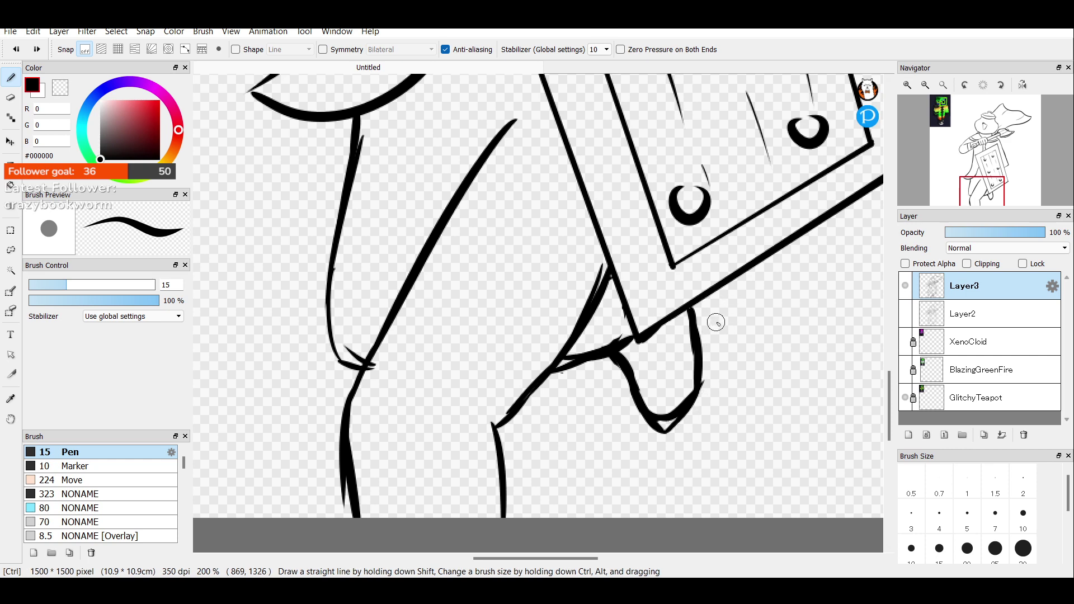
Try to ink a short curved line at the elbow of the arm holding the axe.
left_click(925, 84)
left_click(925, 84)
left_click(925, 84)
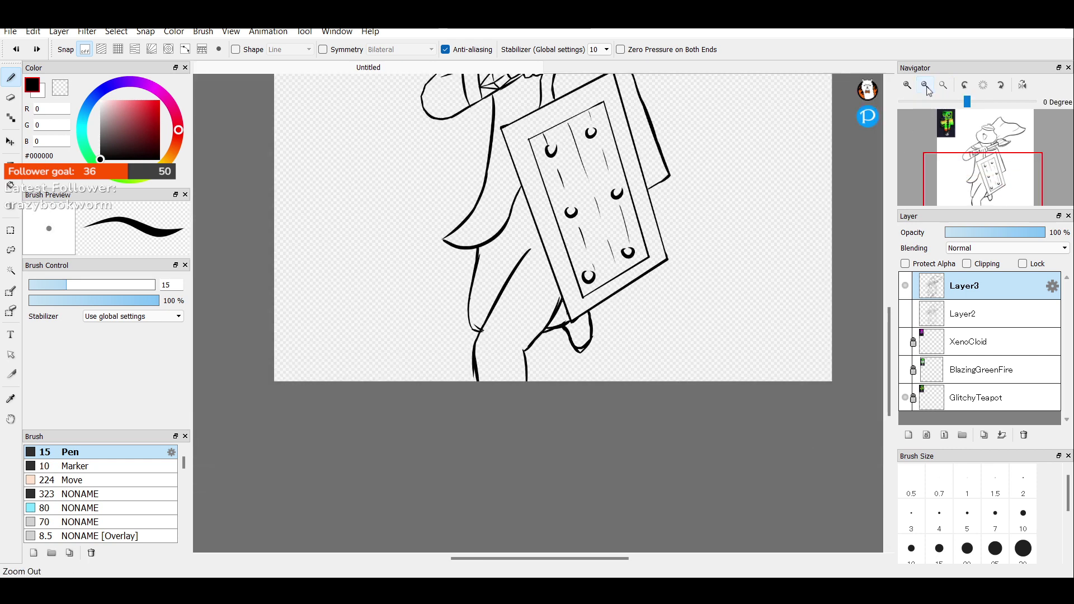
left_click(925, 84)
left_click_drag(970, 143, 976, 162)
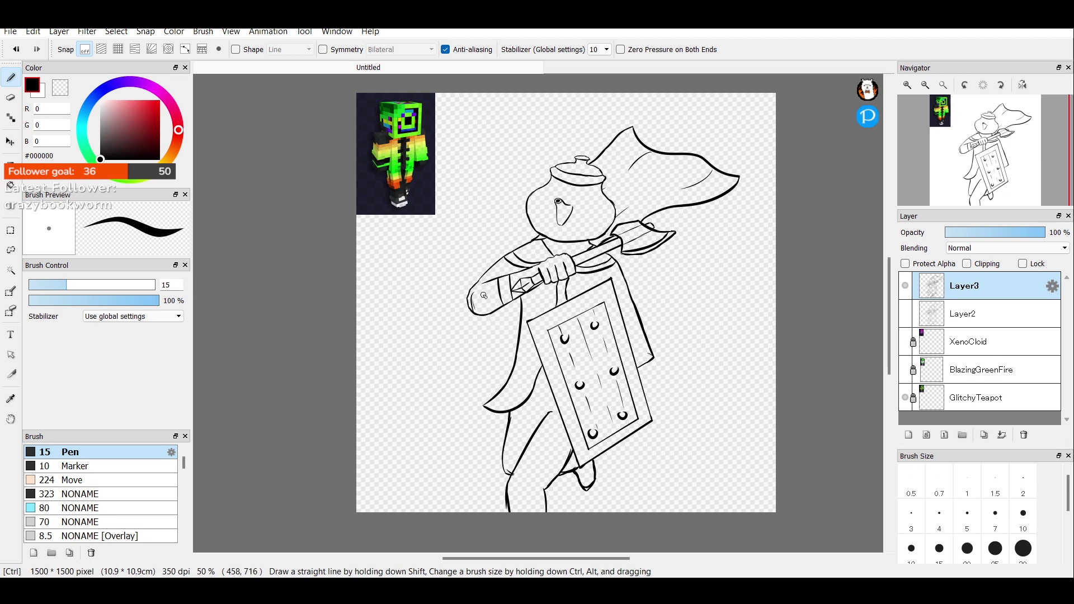
key("ctrl+z")
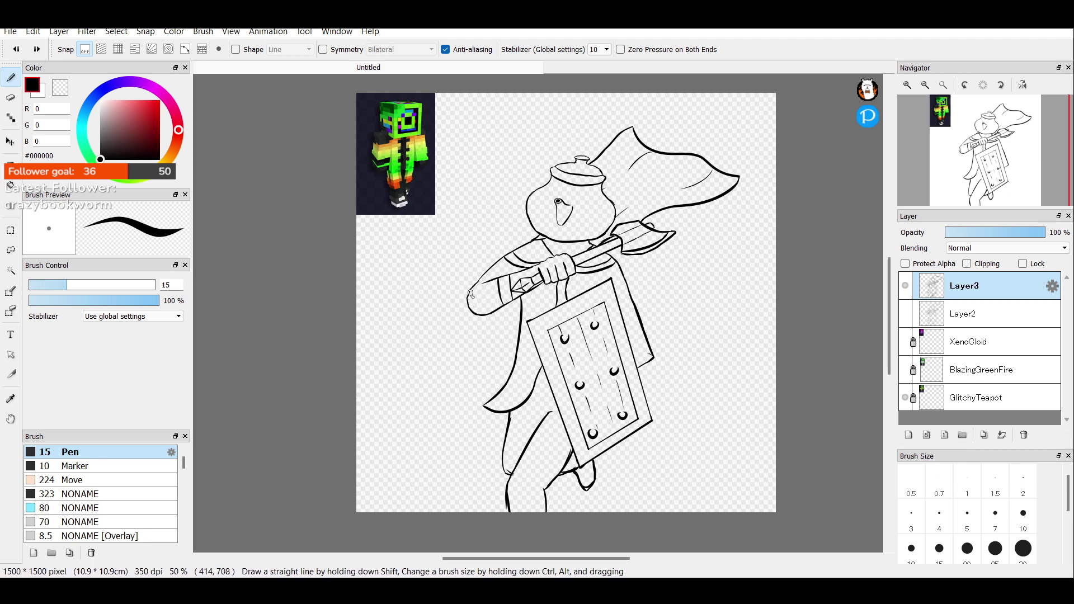
left_click_drag(472, 291, 476, 314)
key("ctrl+z")
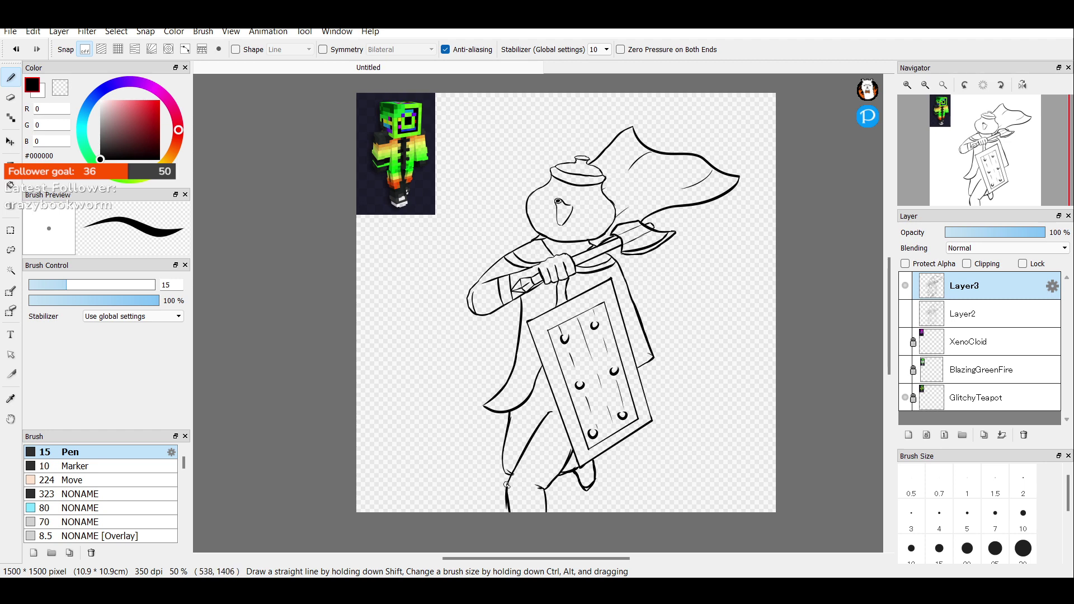
Ink a short line at the front knee, just below the trouser fold.
left_click_drag(506, 485, 520, 486)
mouse_move(940, 112)
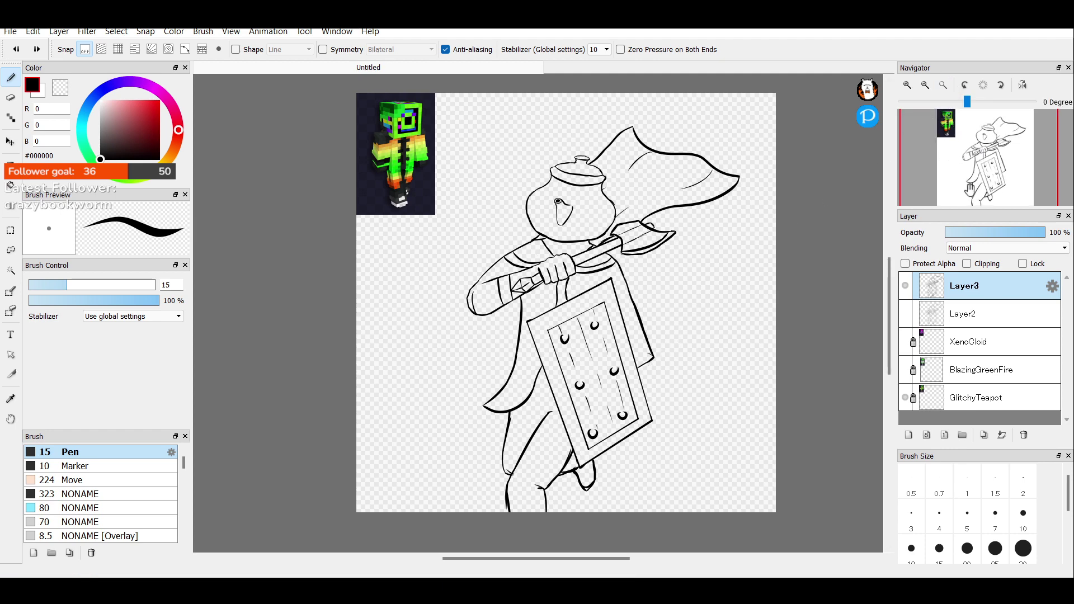
Delete the hidden Layer2 and add a new layer directly below the line art on Layer3.
left_click(939, 313)
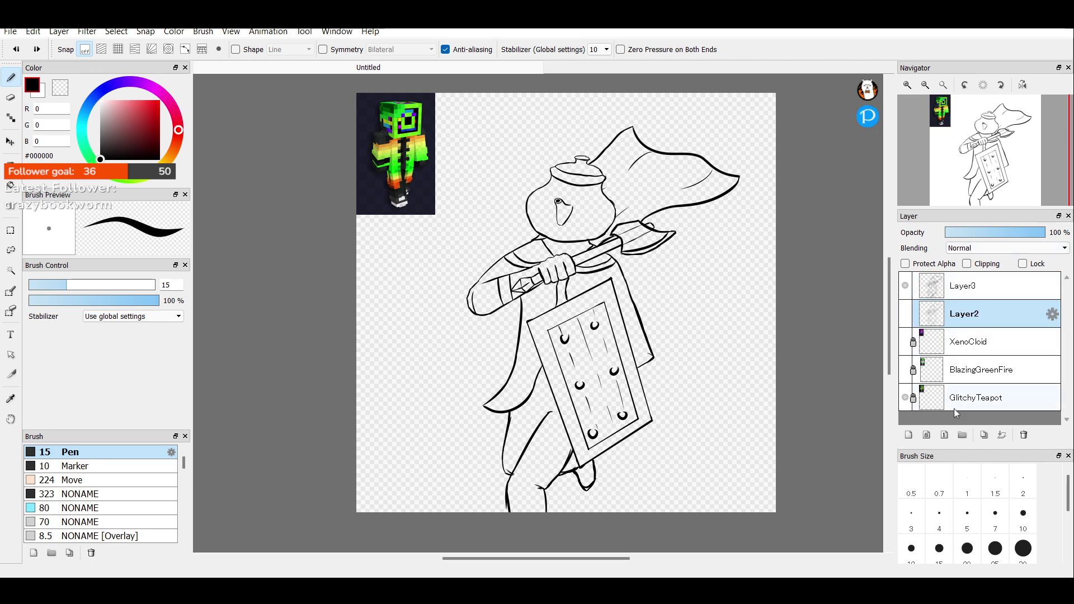
left_click(1024, 436)
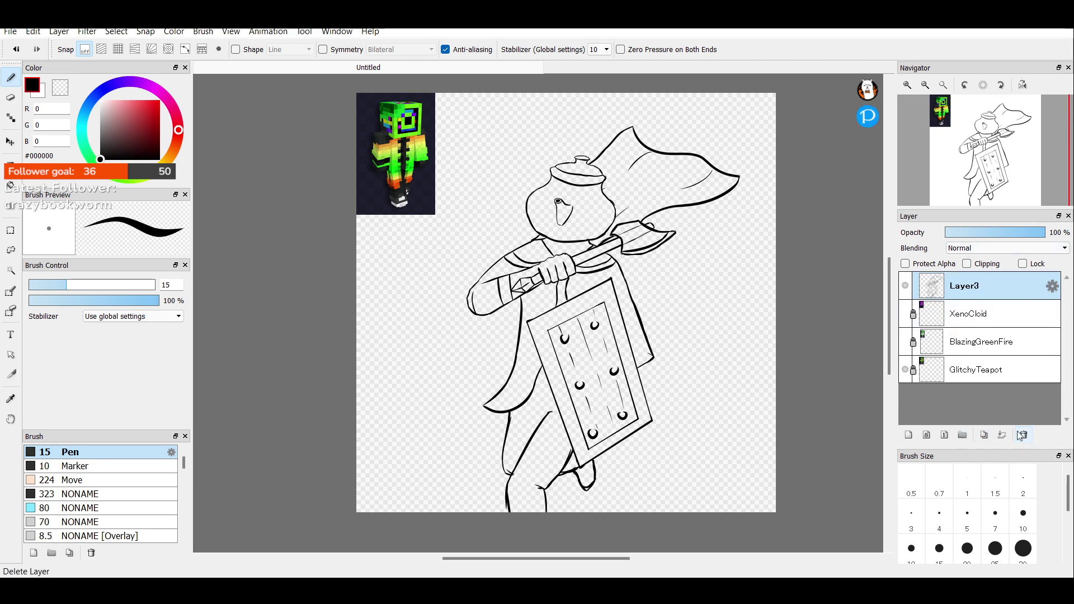
left_click(908, 436)
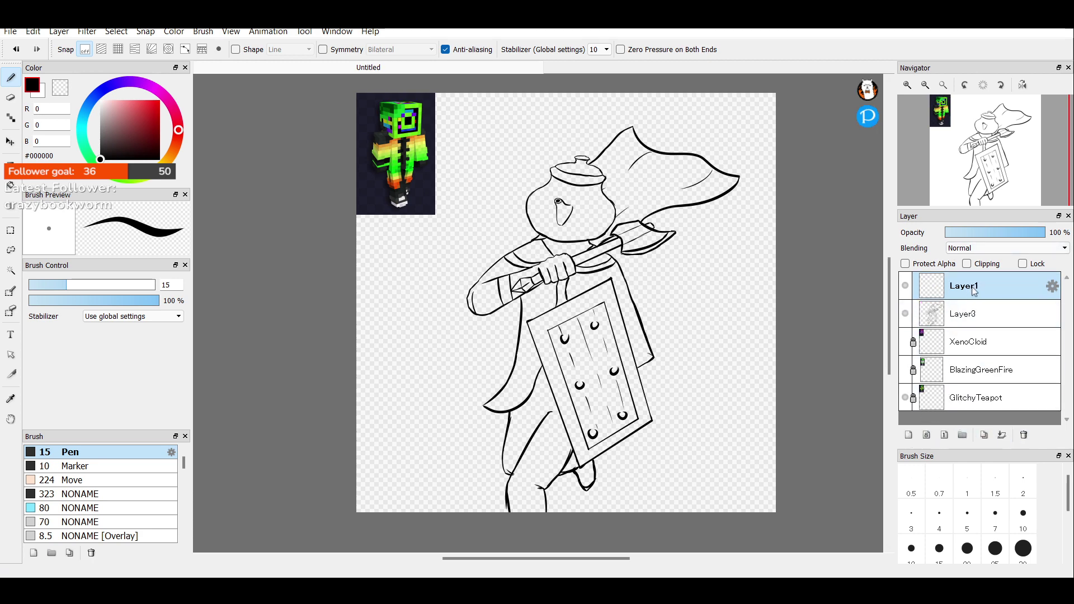
left_click_drag(974, 290, 972, 335)
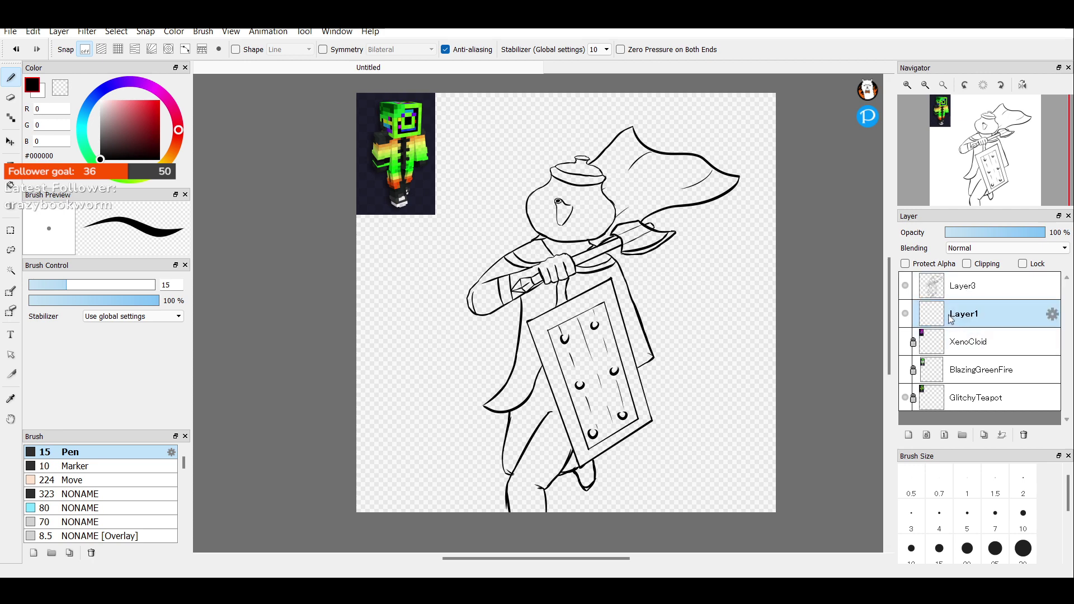
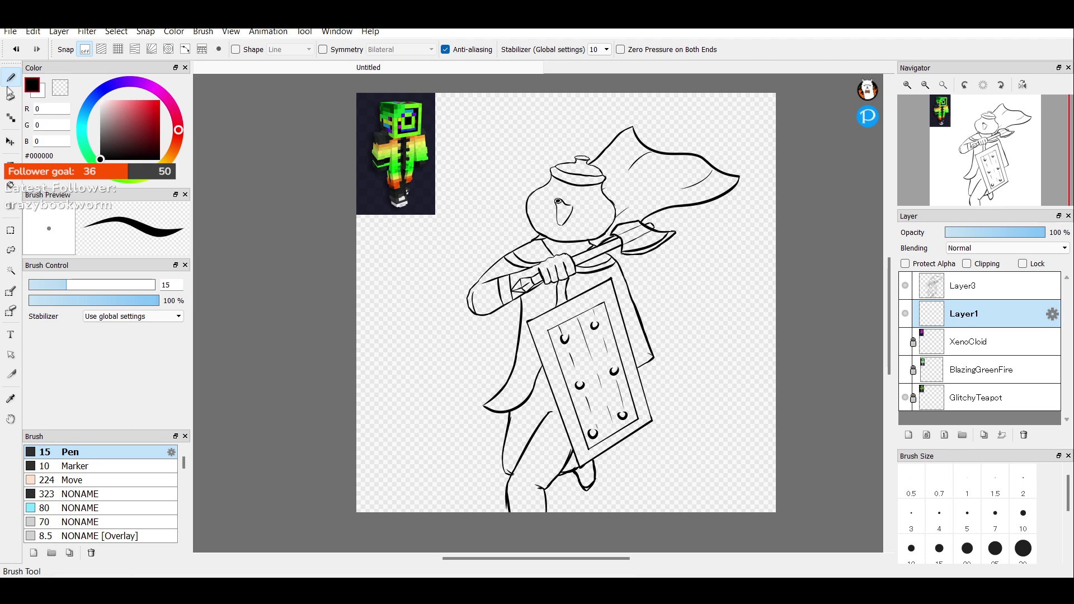
Bucket-fill the shoulder and upper chest areas of the shirt with dark grey #4D4D4D on the new layer.
left_click(100, 141)
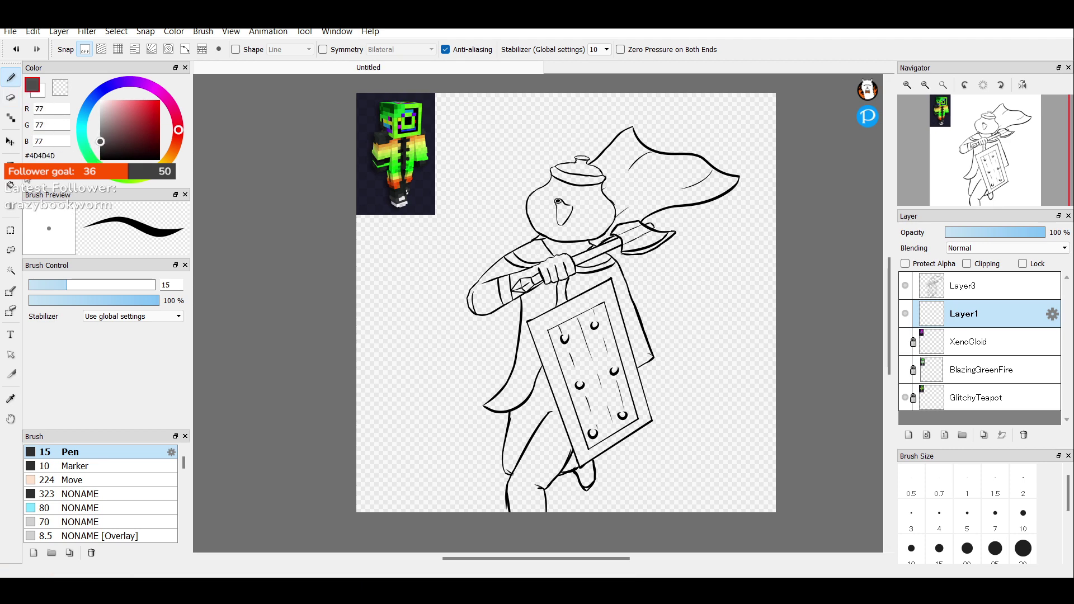
left_click(11, 185)
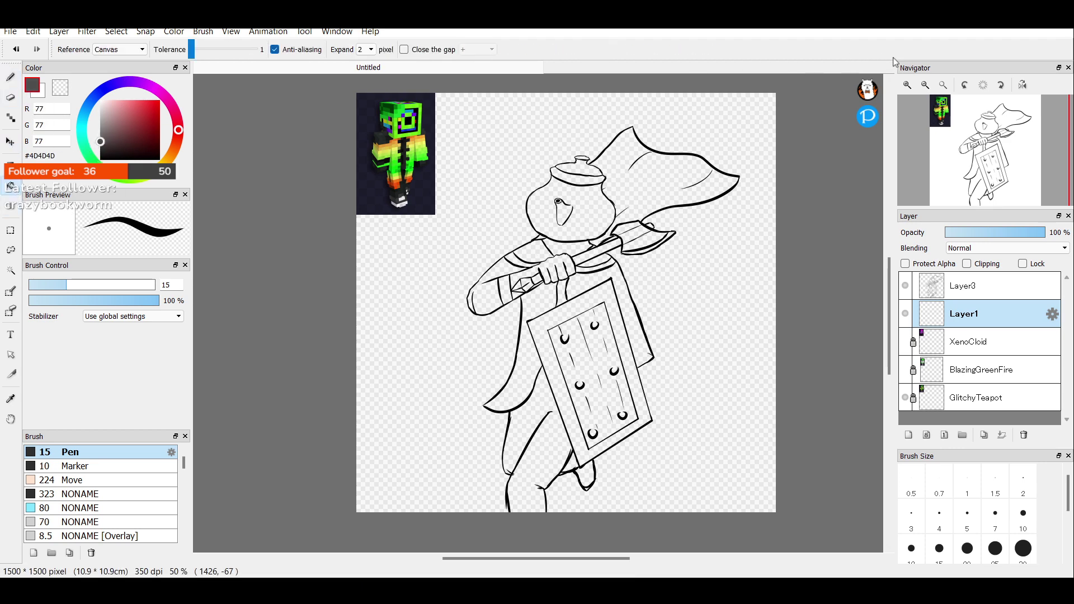
left_click(906, 85)
left_click(907, 85)
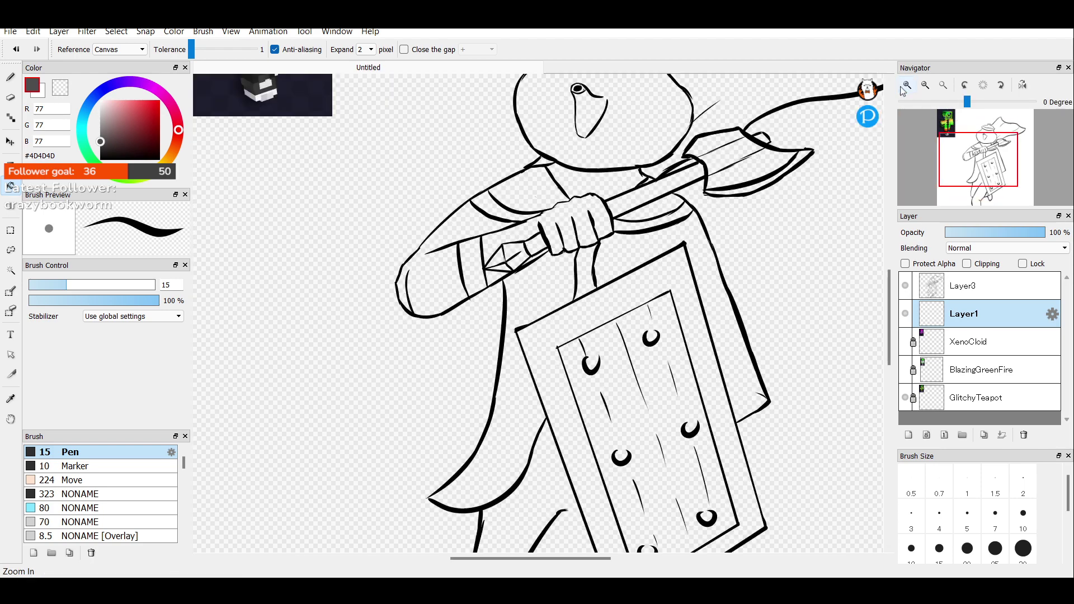
left_click(542, 191)
left_click(660, 205)
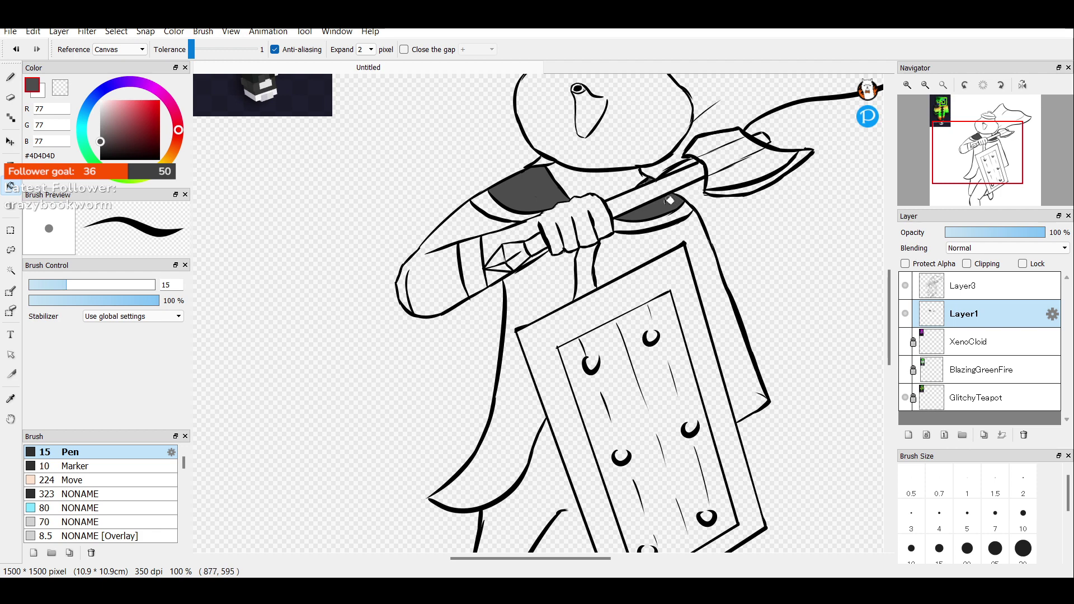
Fill the shirt strip below the hand, the trousers, the foot below the shield and the forearm band with the same dark grey.
mouse_move(926, 157)
left_click_drag(966, 154, 973, 168)
left_click(537, 148)
left_click(501, 366)
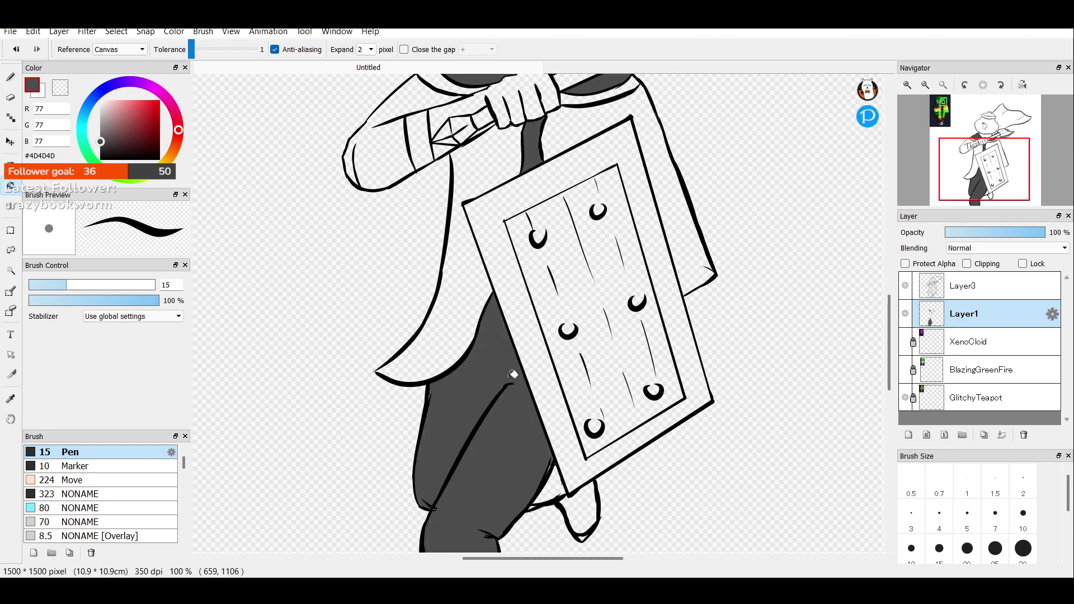
left_click(551, 490)
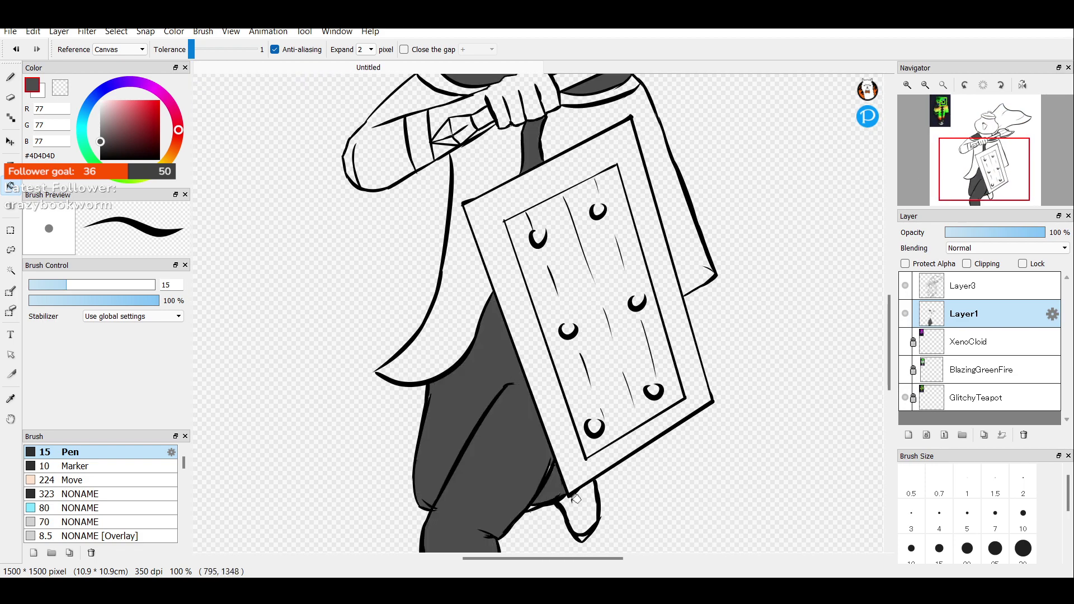
left_click(591, 505)
left_click_drag(987, 172, 976, 142)
left_click(500, 409)
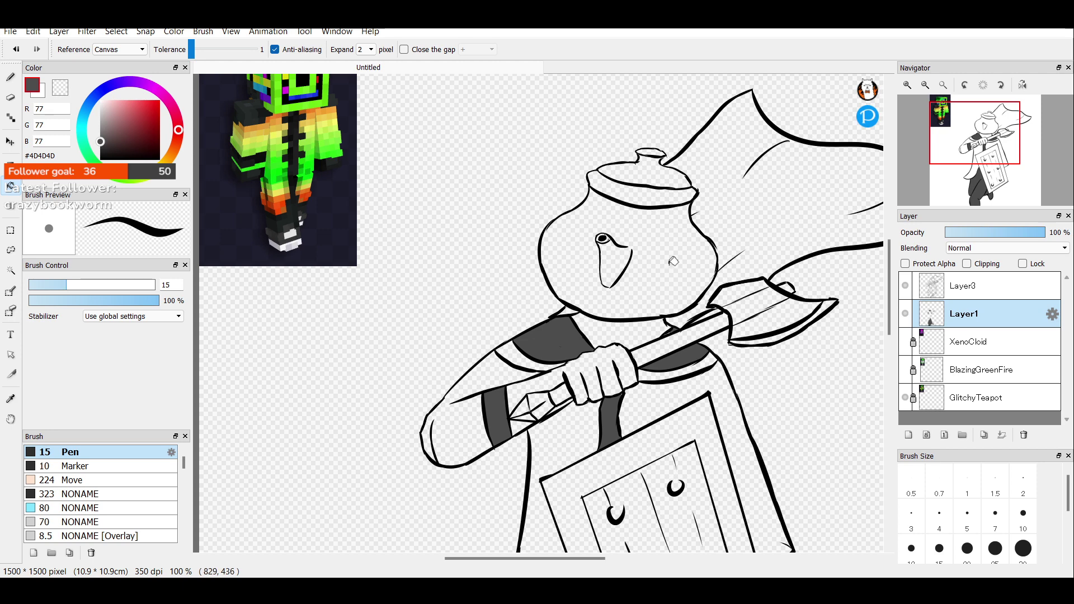
Fill the shield's inner wooden panel with orange-brown #D79100.
left_click_drag(990, 142, 969, 147)
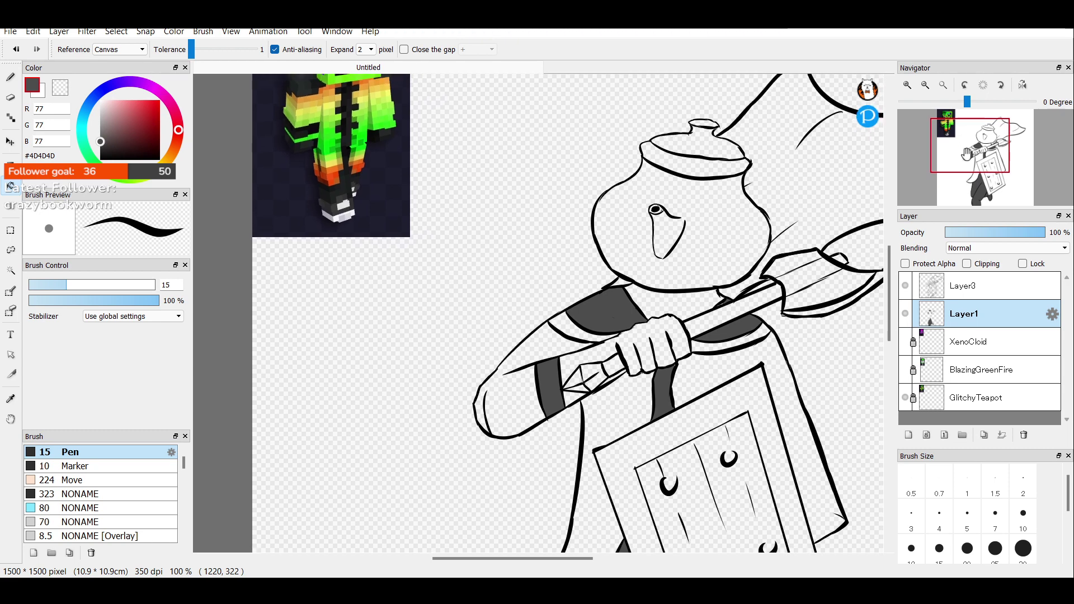
mouse_move(107, 138)
left_mouse_down()
mouse_move(100, 132)
mouse_move(166, 111)
left_mouse_up()
left_click(167, 161)
left_click(692, 477)
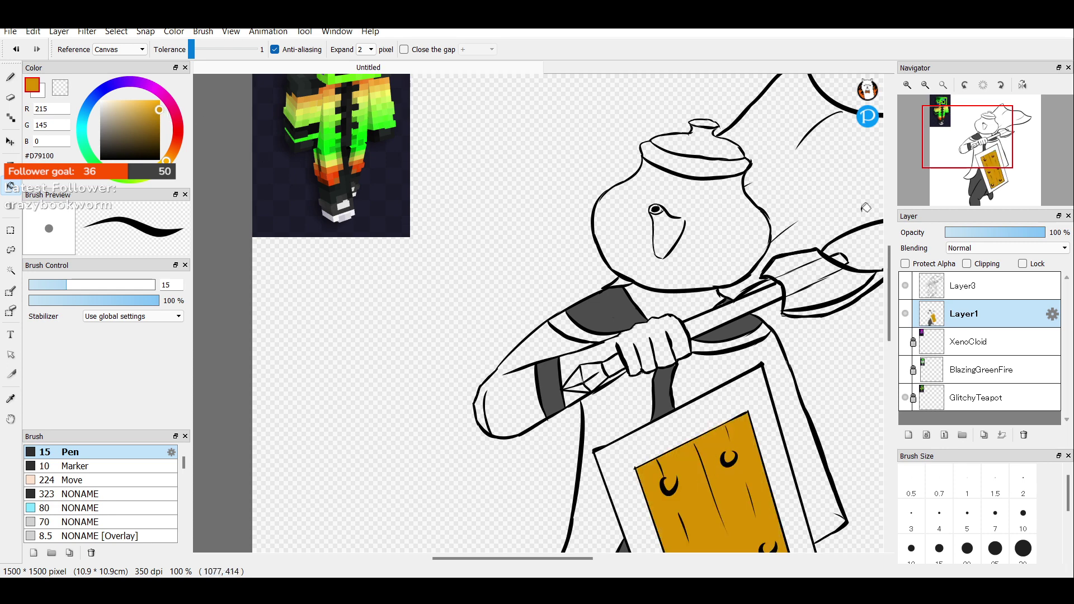
Fill the panels of the axe blade with cyan #00B6D7.
mouse_move(921, 184)
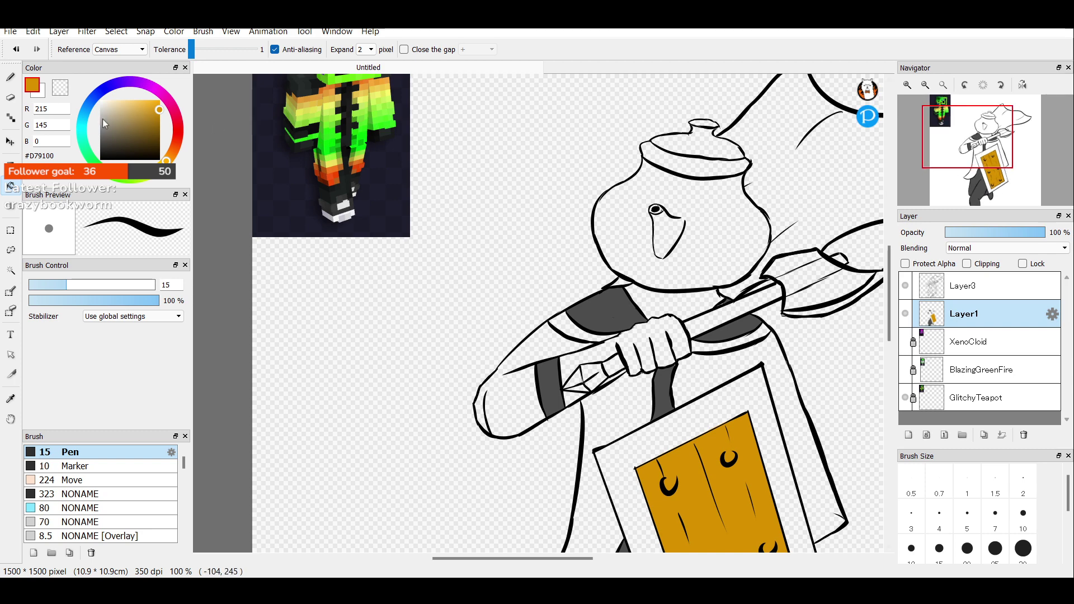
left_click(82, 122)
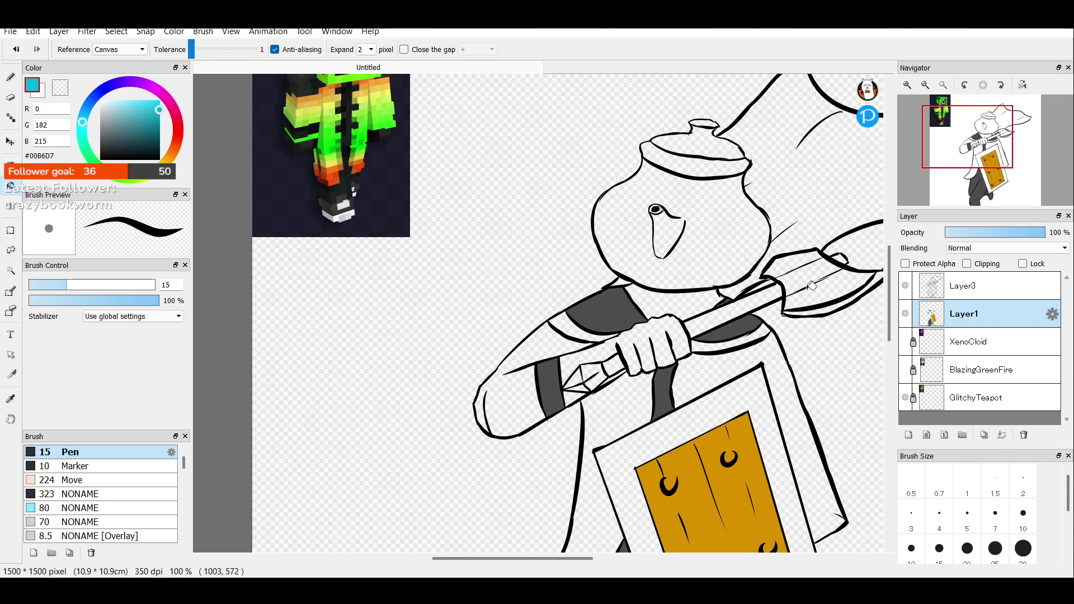
left_click(837, 288)
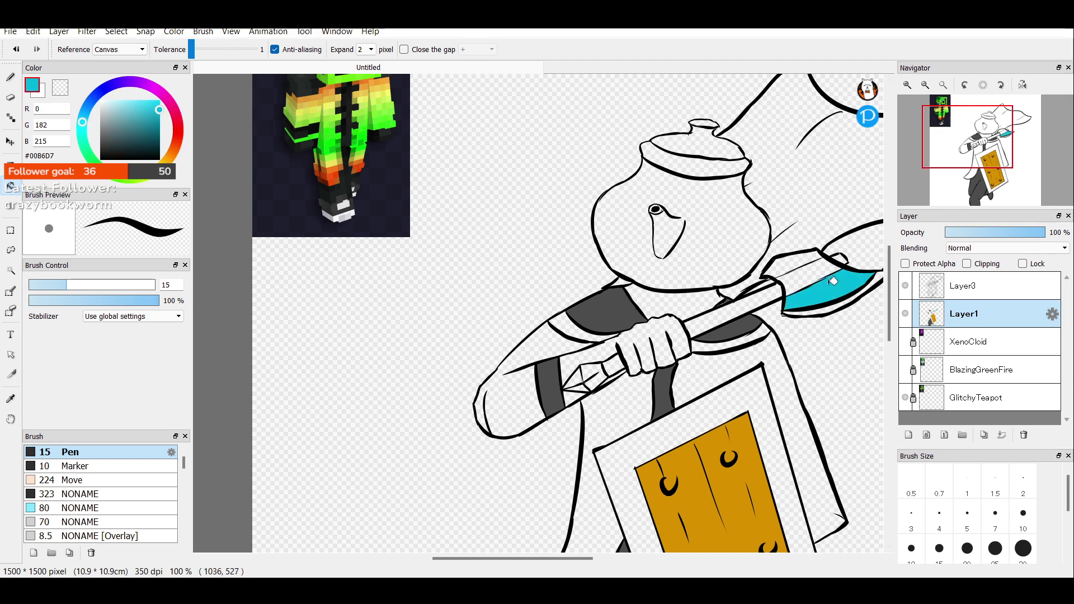
left_click(807, 264)
left_click(806, 261)
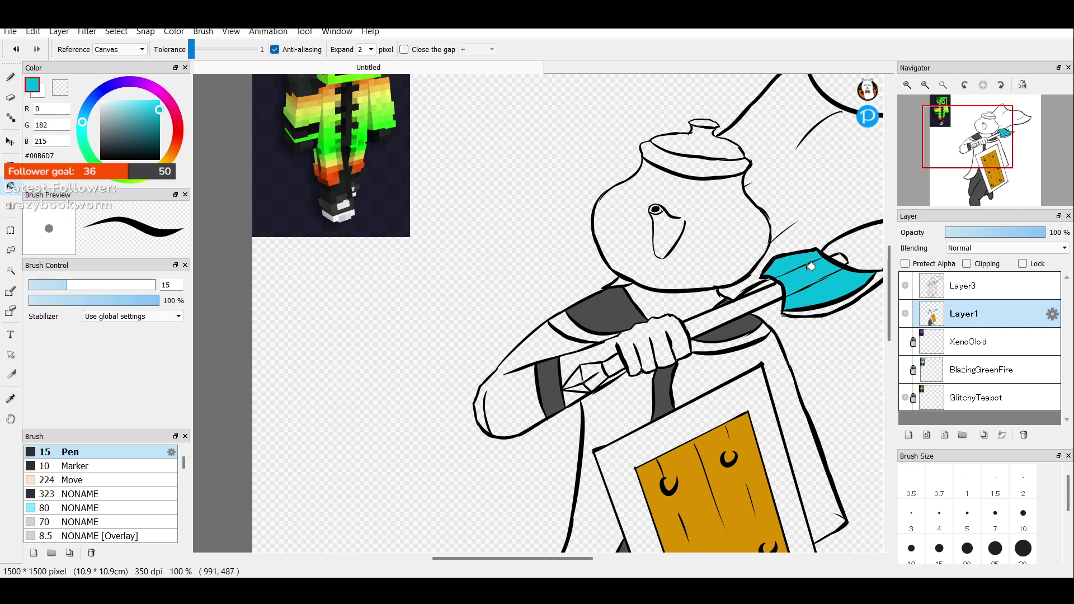
Fill the axe blade's cutting edge and all its panels with brighter cyan #60E6FF.
left_click_drag(129, 123, 137, 100)
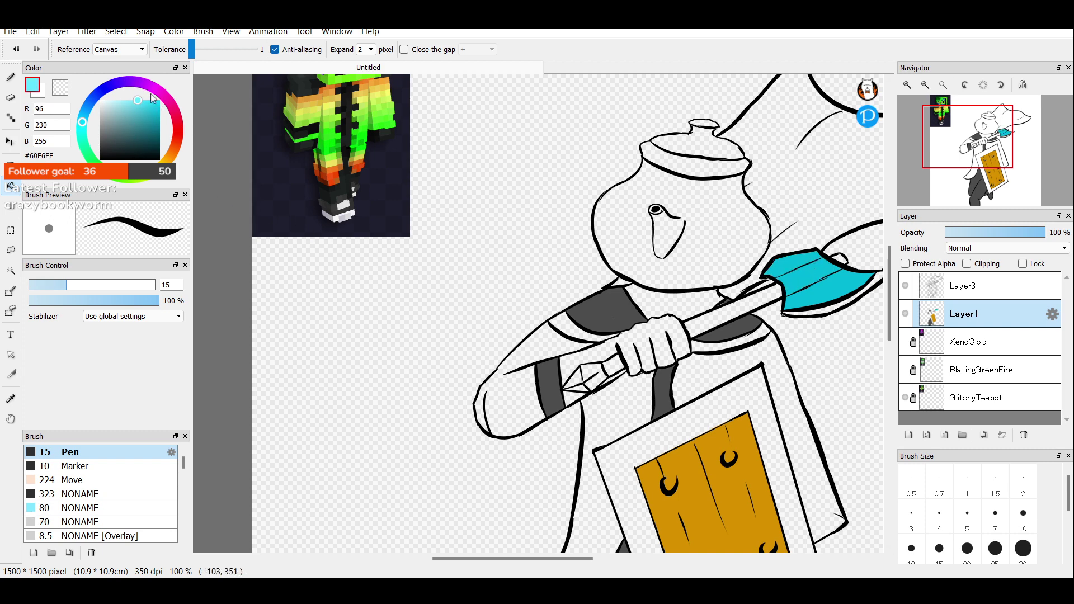
left_click(836, 304)
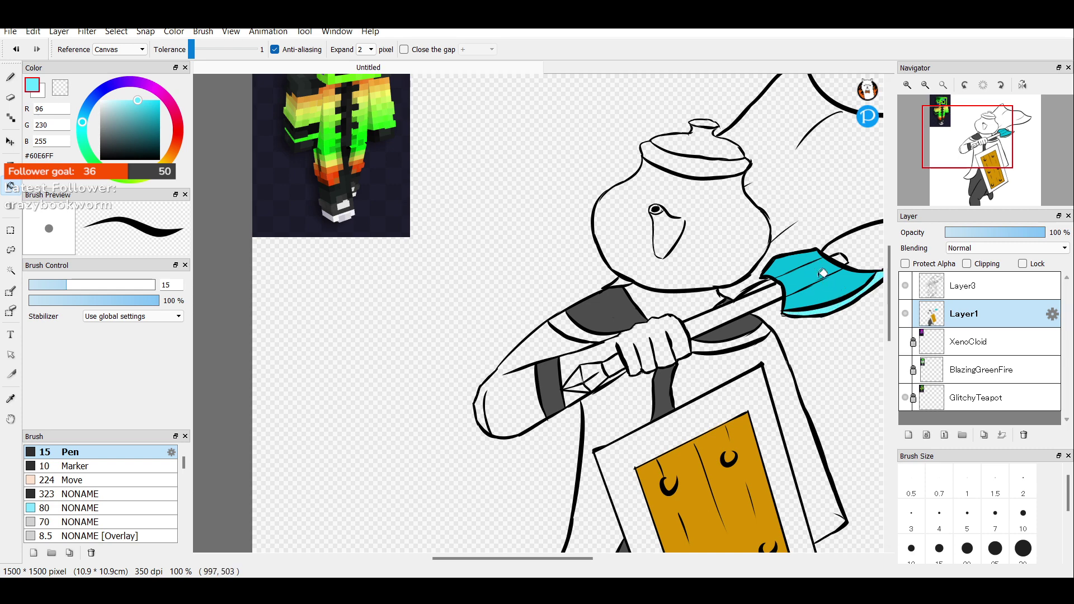
left_click(830, 285)
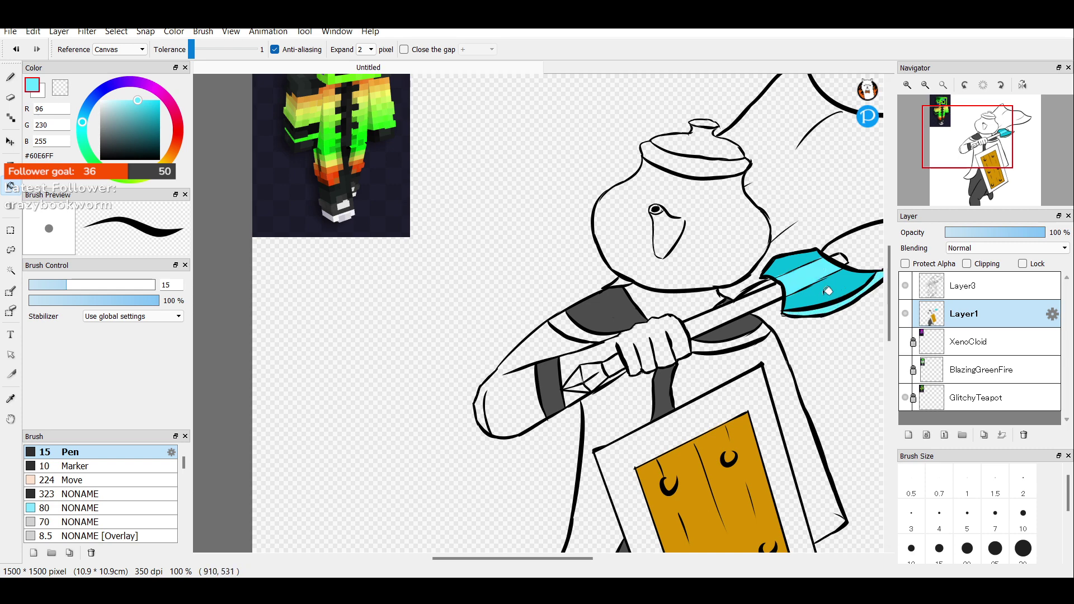
left_click(804, 268)
left_click(795, 260)
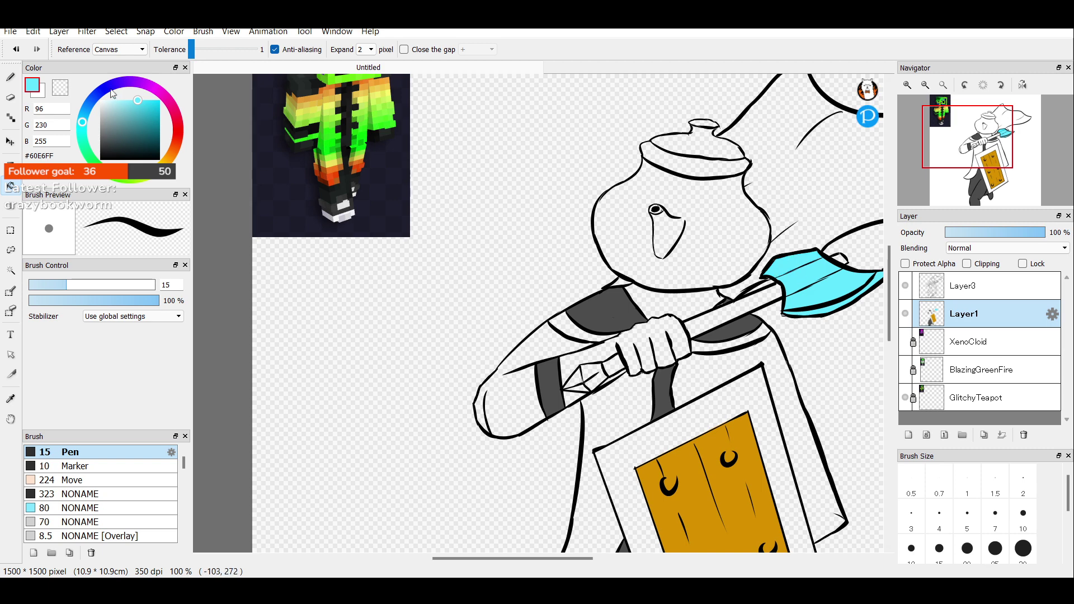
Try to fill the axe blade's cutting edge and lower panel with very pale cyan #C9F6FF.
left_click(113, 100)
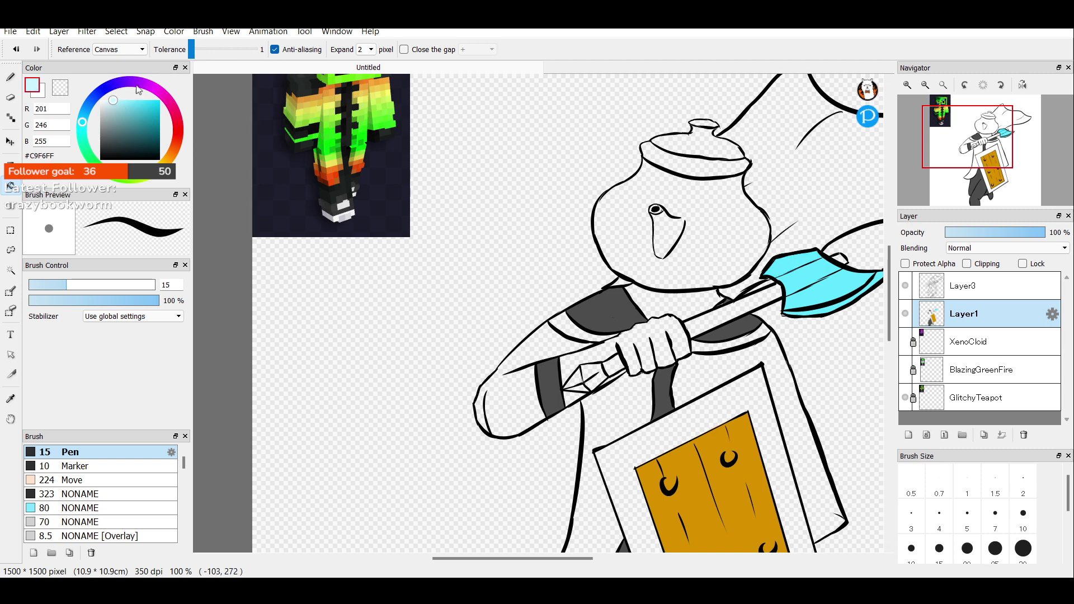
left_click(836, 305)
left_click(835, 284)
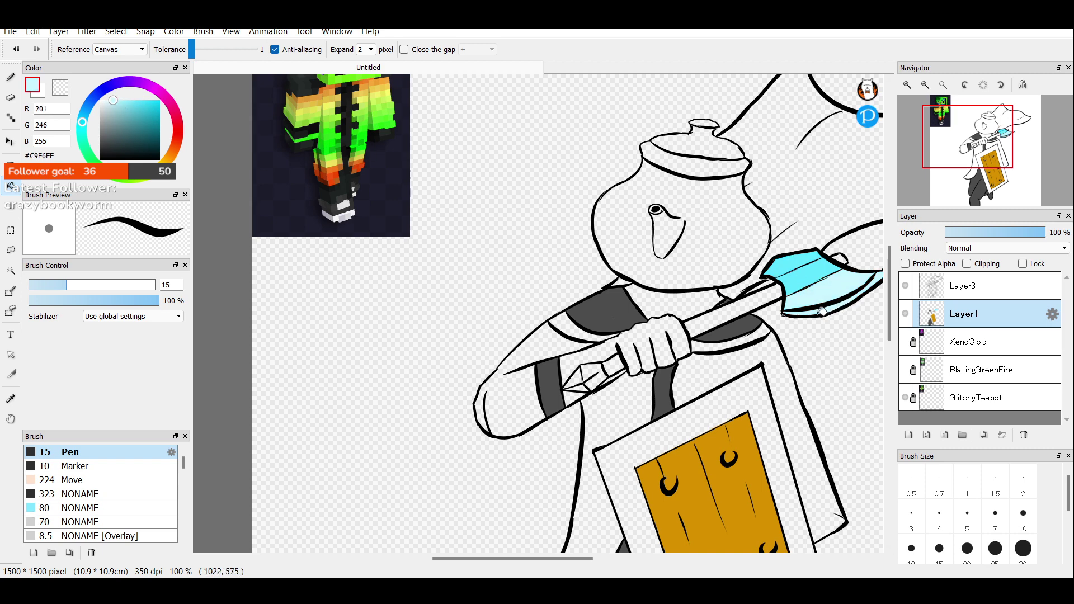
key("ctrl+z")
Recolour the axe blade's outer panels with light cyan #92EEFF, keeping the middle band in the brighter cyan.
left_click(120, 101)
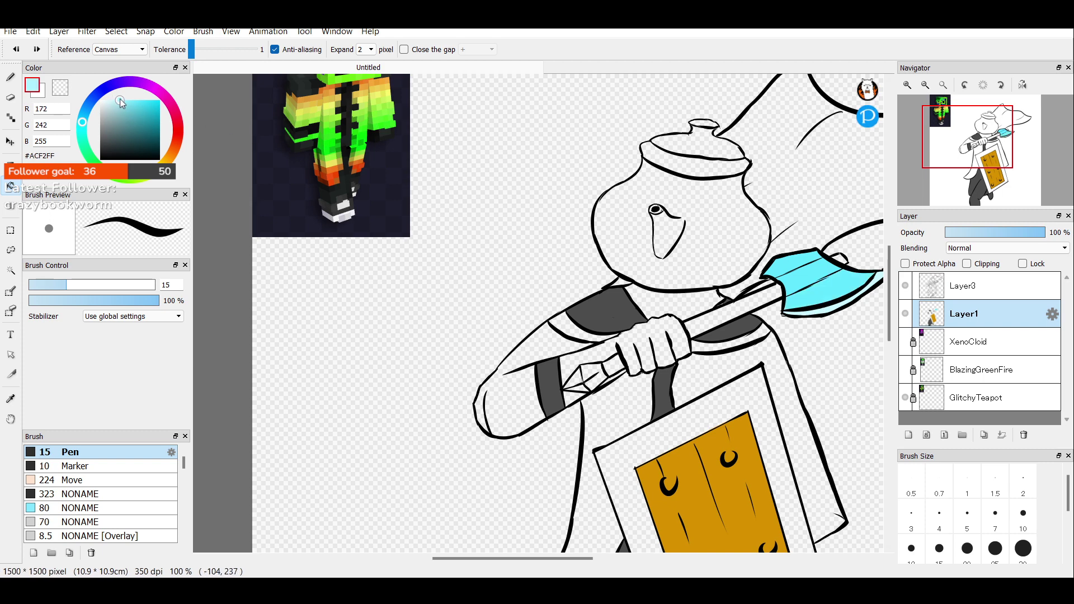
left_click(126, 101)
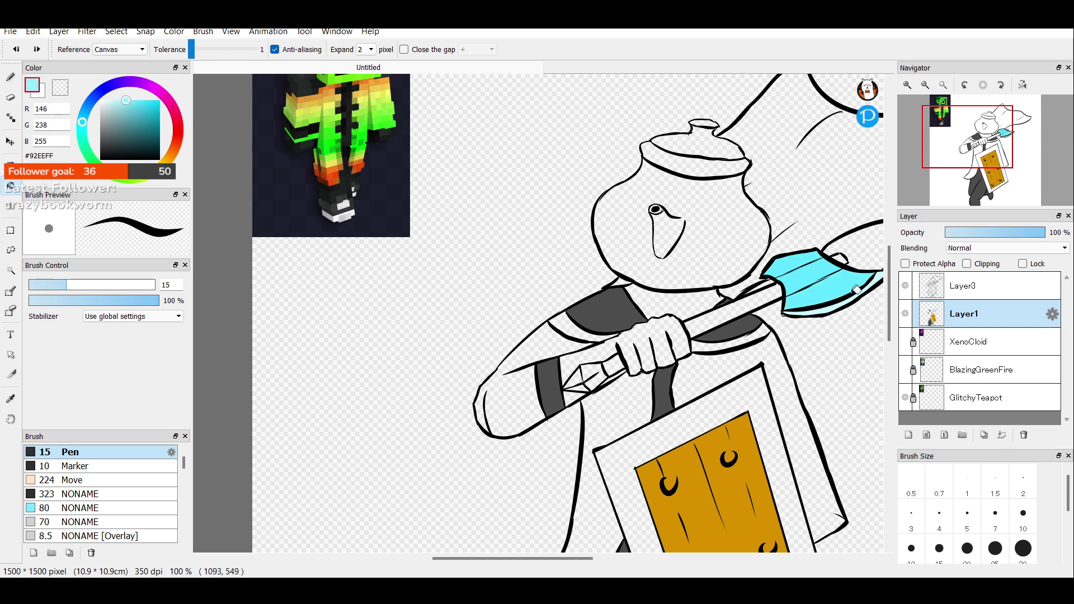
left_click(851, 286)
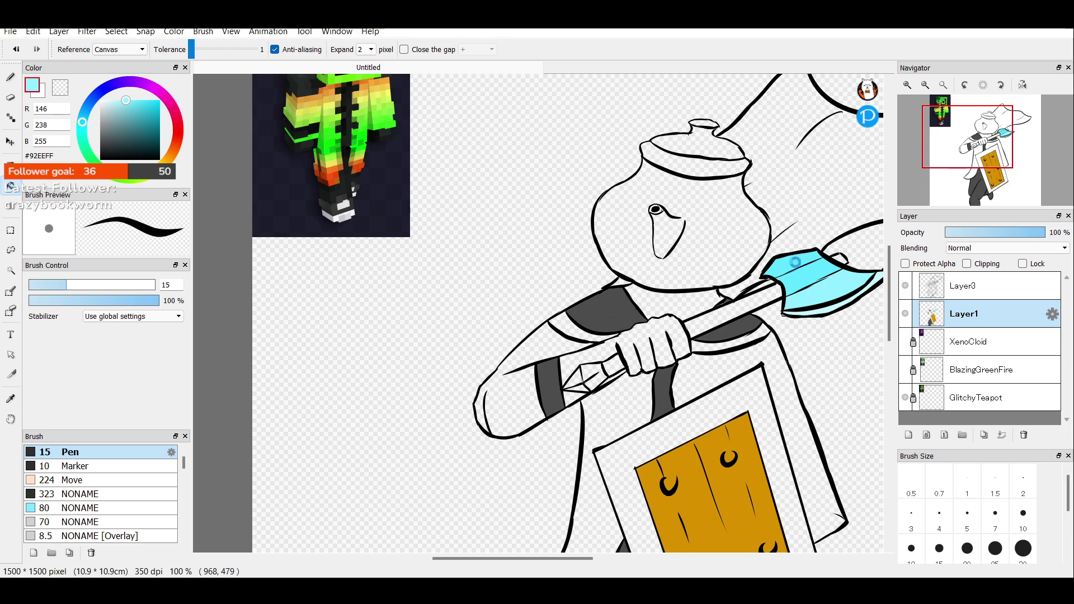
left_click(821, 278)
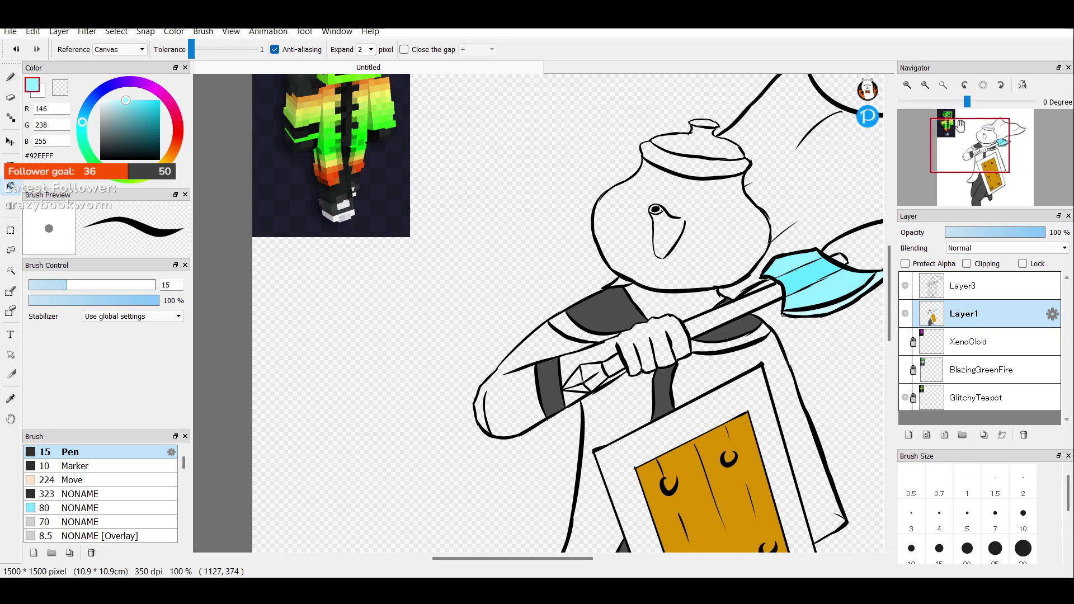
Fill the facets of the pointed gem at the end of the axe handle with light cyan #92EEFF.
left_click(925, 86)
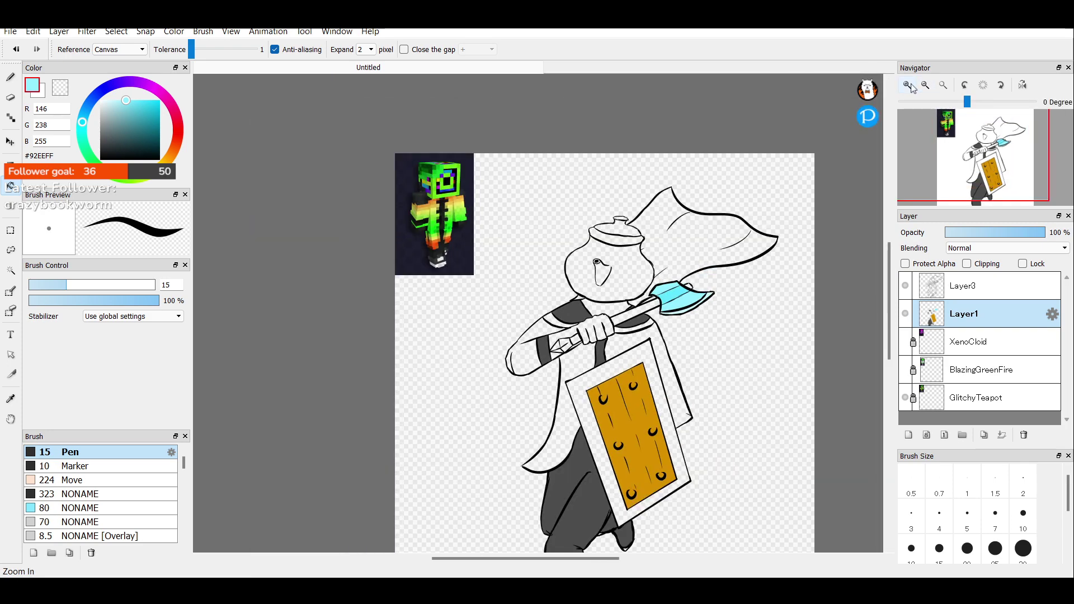
left_click(908, 85)
left_click(907, 85)
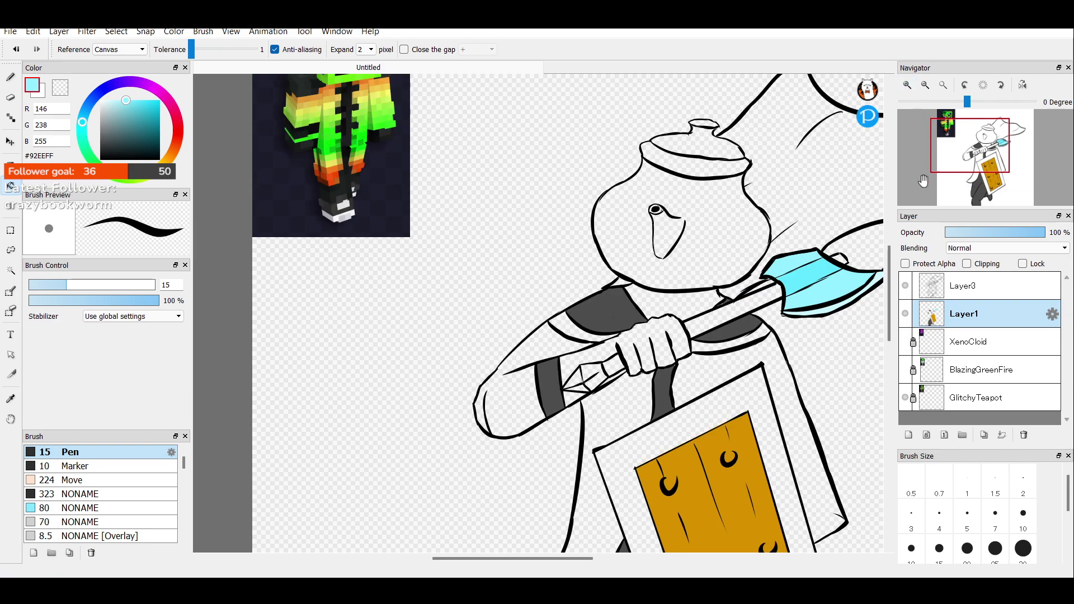
left_click(587, 372)
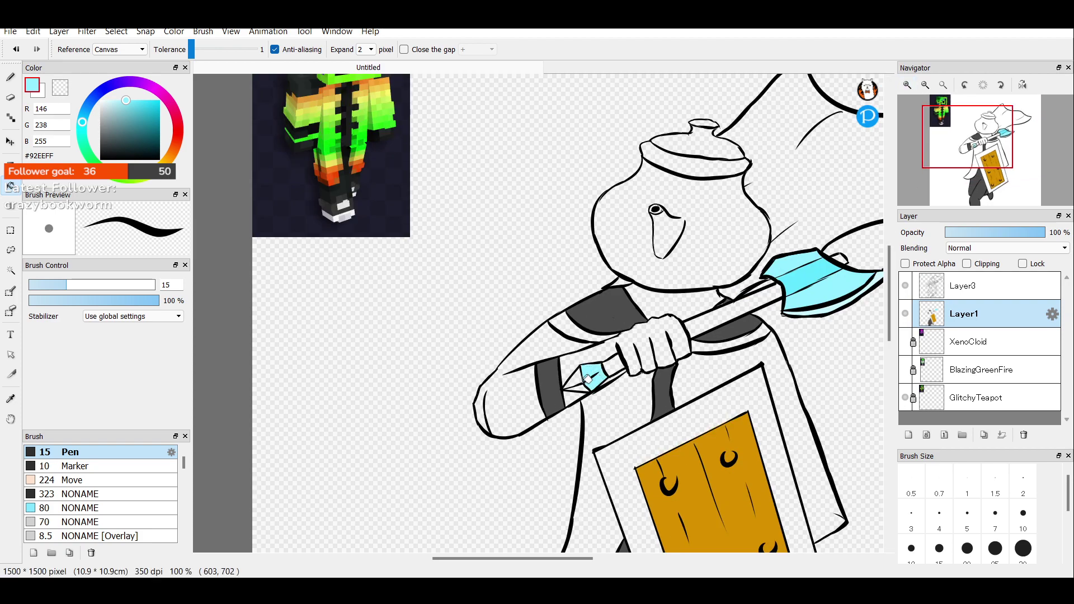
left_click(582, 379)
Sample the brighter cyan #60E6FF and the very pale cyan #C9F6FF from the axe blade as fill colours.
left_click(10, 398)
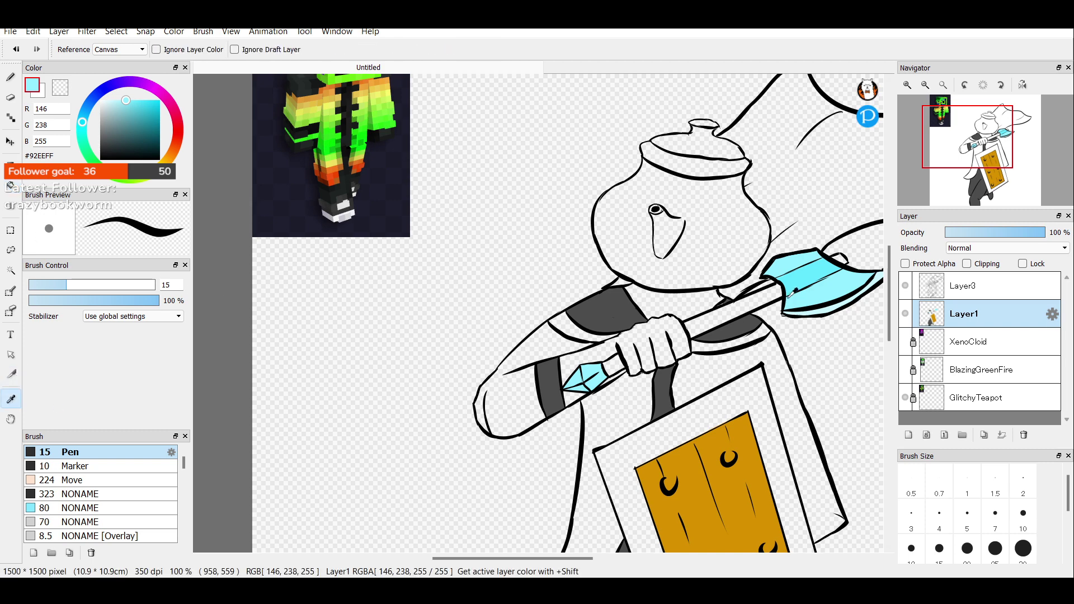
left_click(802, 275)
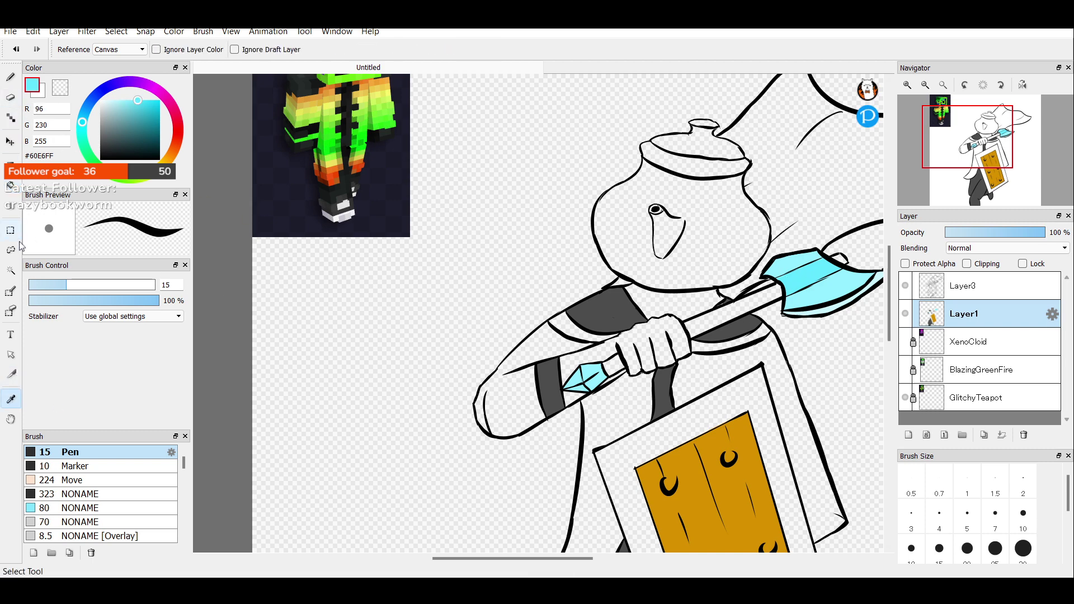
left_click(12, 186)
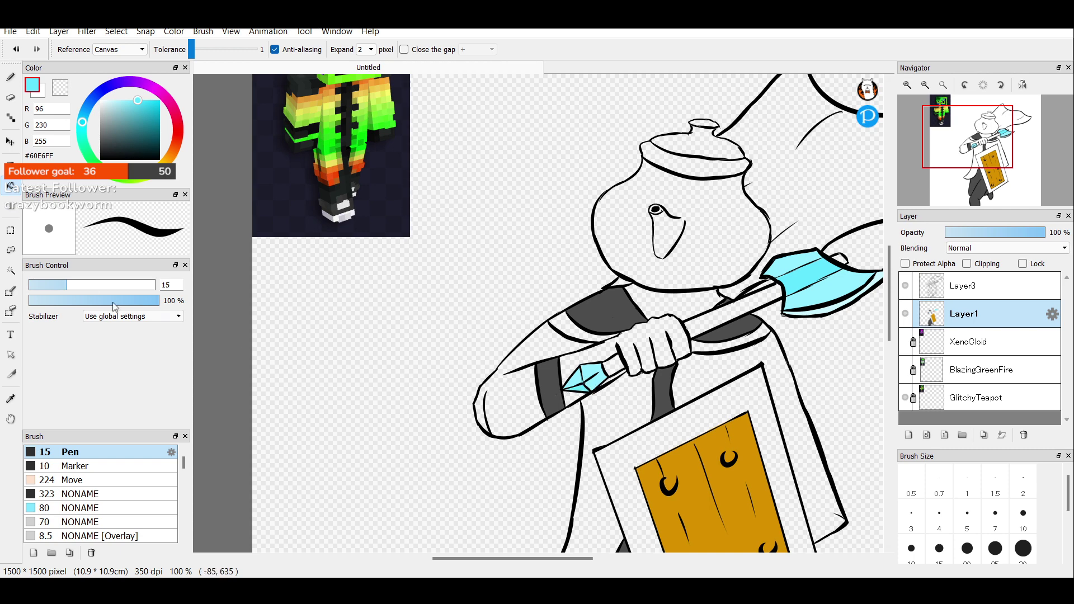
left_click(10, 398)
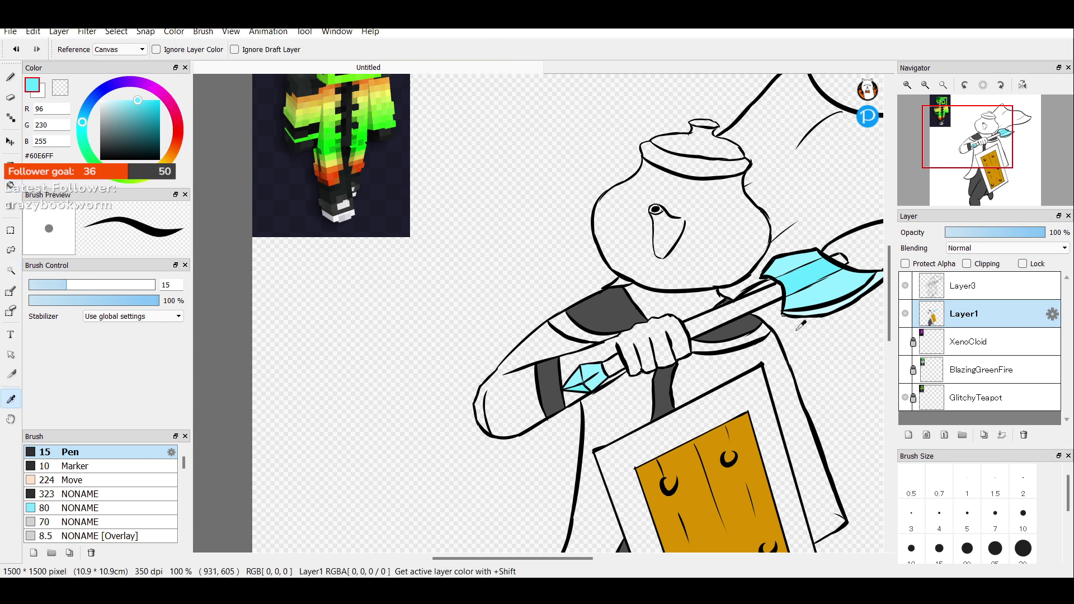
left_click(794, 300)
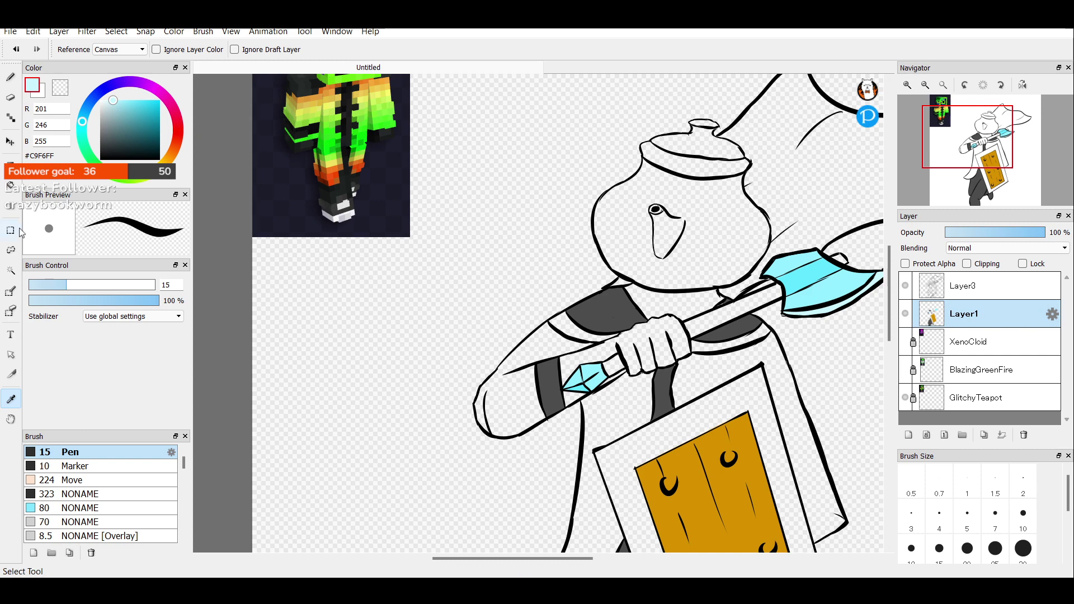
left_click(11, 187)
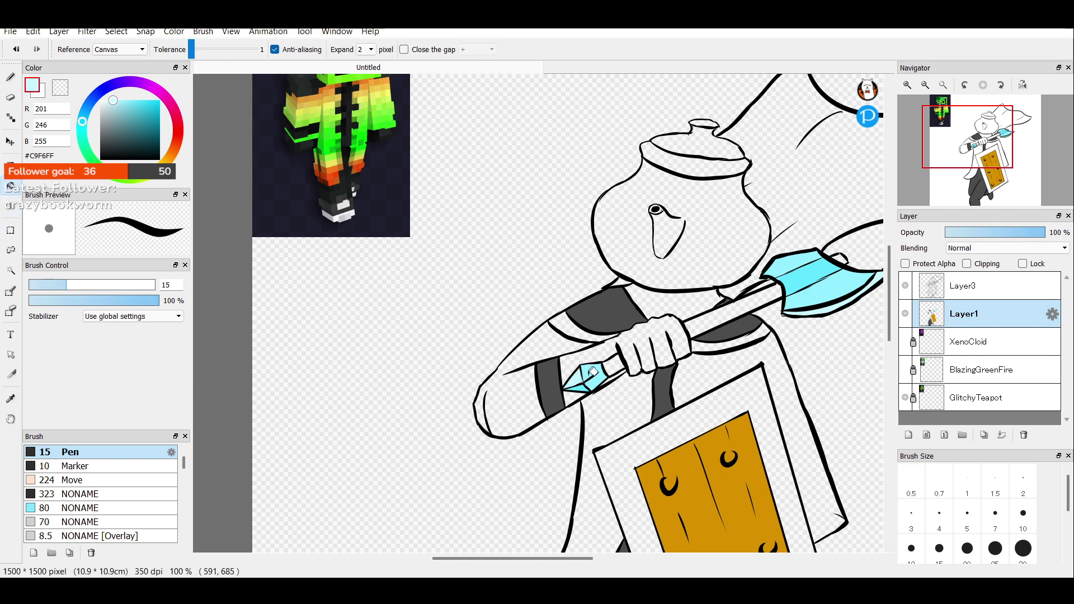
Fill the shield's frame around the wooden planks with light grey #DBDBDB.
mouse_move(918, 166)
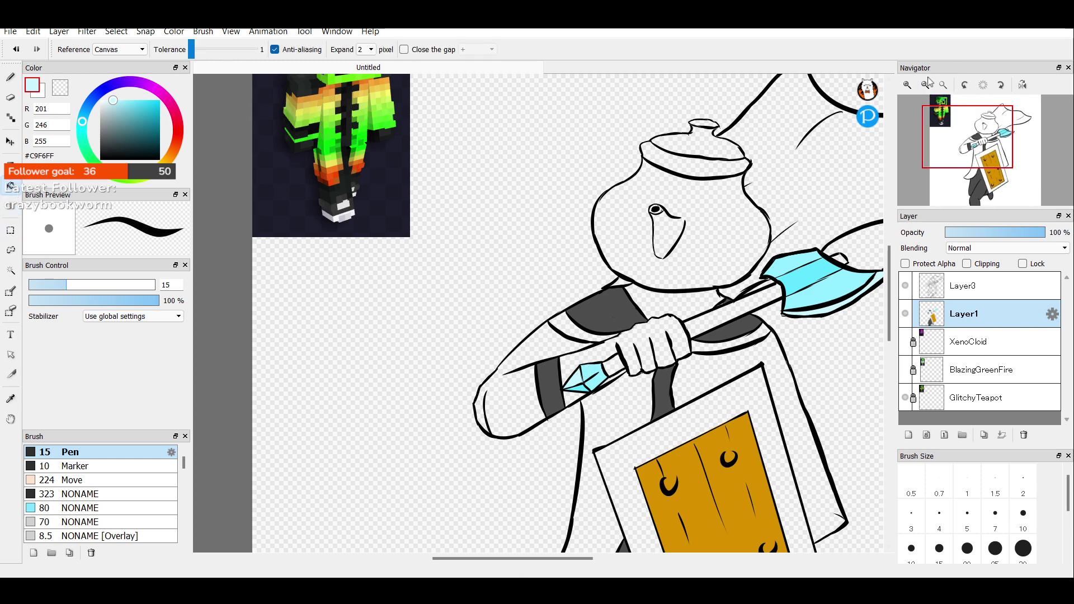
left_click(926, 85)
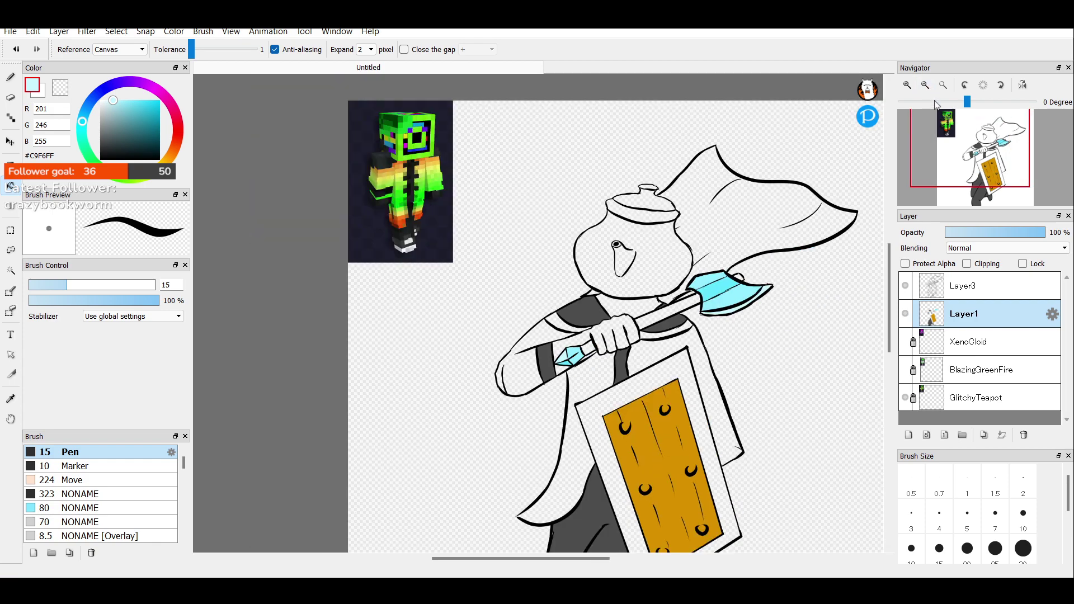
mouse_move(460, 227)
left_mouse_down()
mouse_move(524, 260)
mouse_move(435, 149)
left_mouse_up()
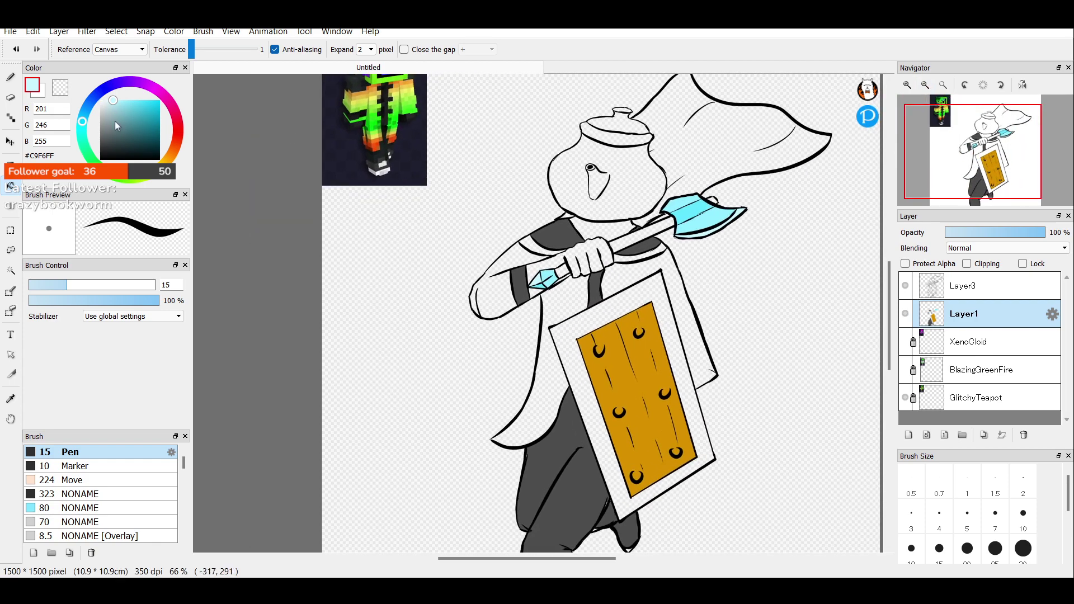
left_click_drag(115, 121, 83, 104)
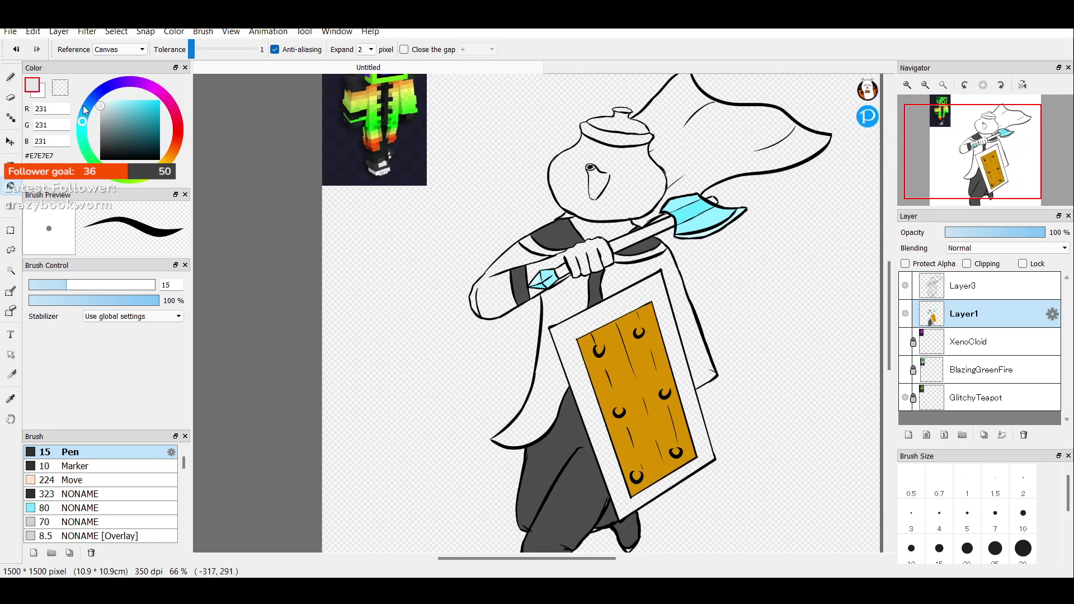
left_click(619, 318)
left_click(100, 109)
left_click(626, 309)
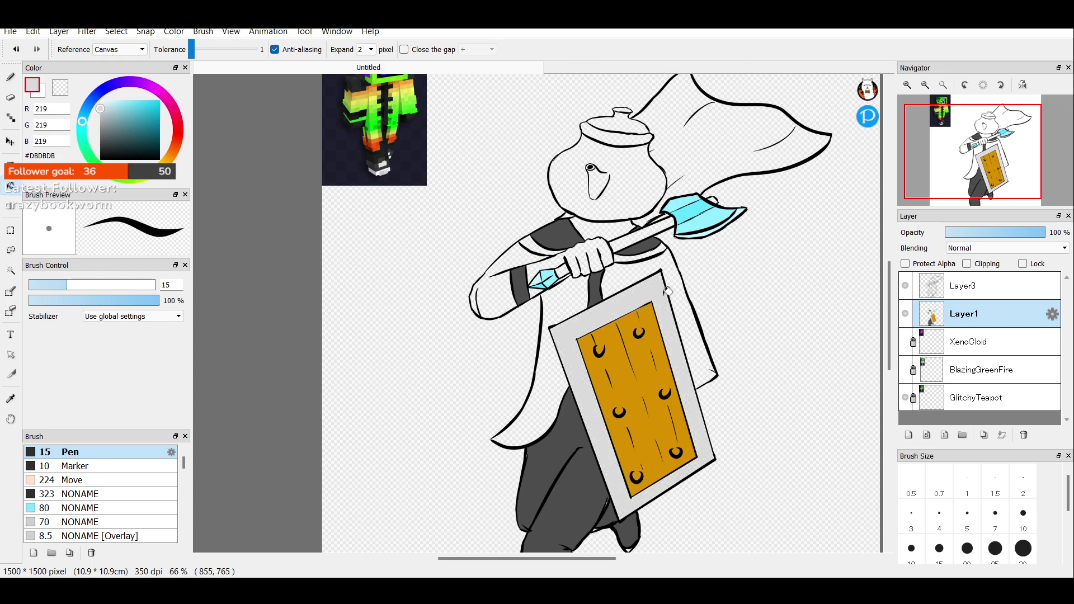
Select all the empty areas of the coat, including its body, lower flap and sleeves, with the Magic Wand.
mouse_move(975, 169)
left_mouse_down()
mouse_move(972, 178)
mouse_move(974, 154)
left_mouse_up()
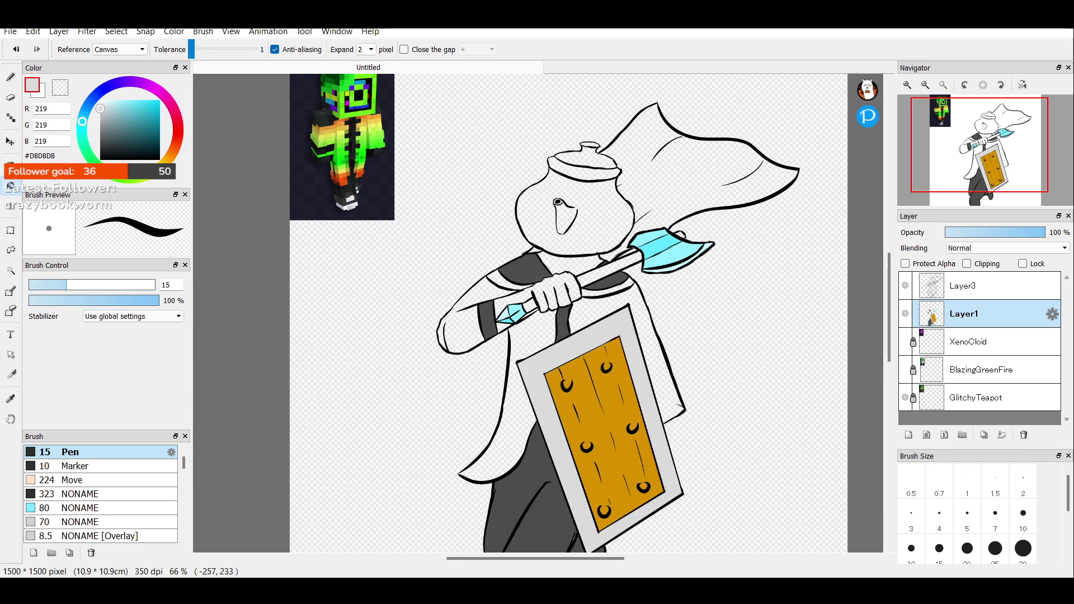
left_click(10, 271)
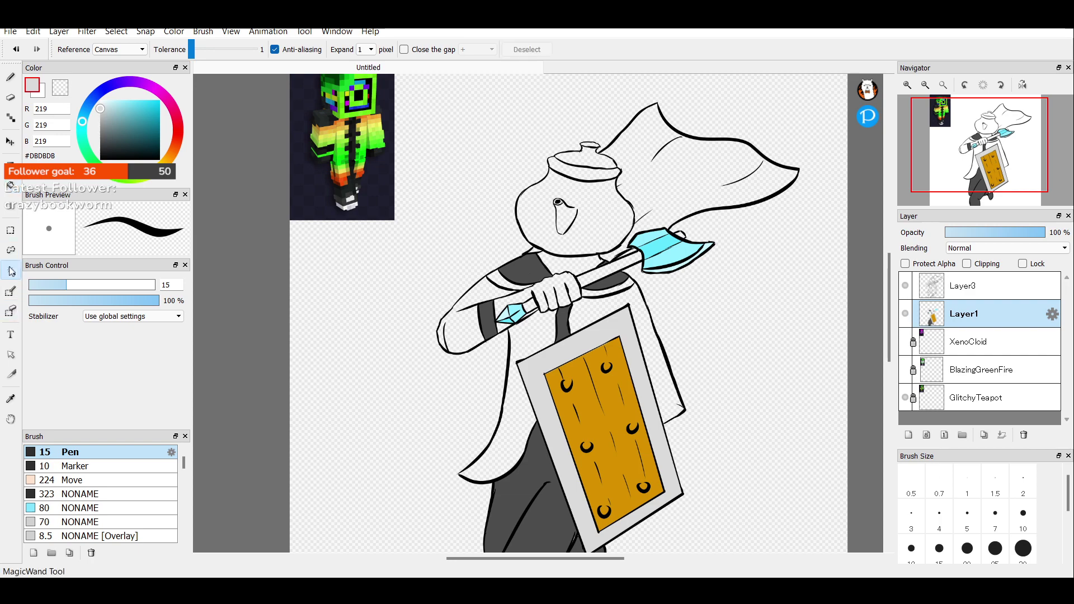
left_click(543, 335)
left_click(584, 316, "shift")
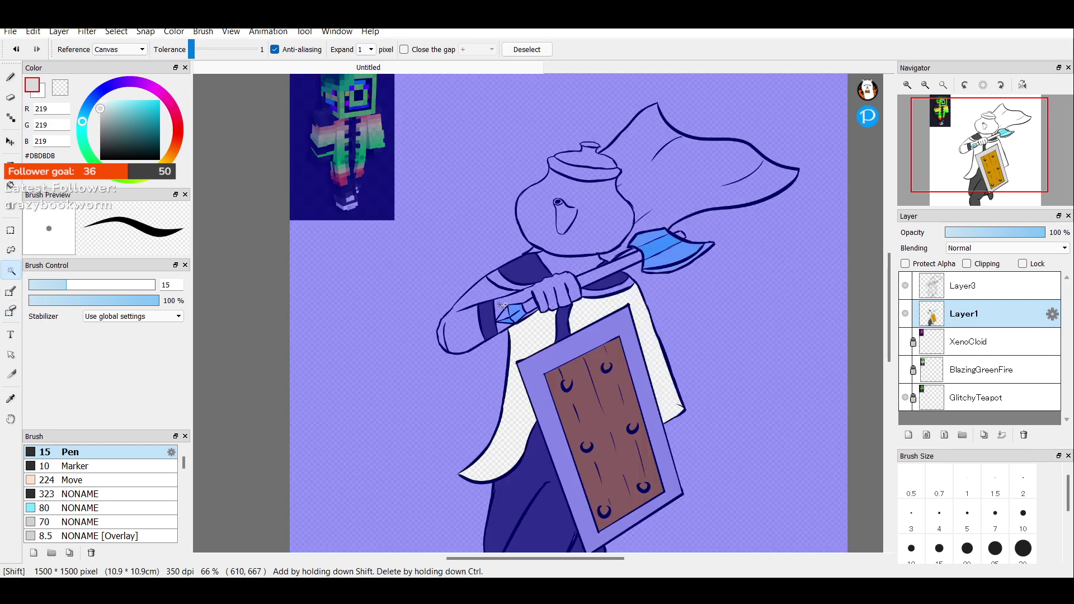
left_click(495, 305, "shift")
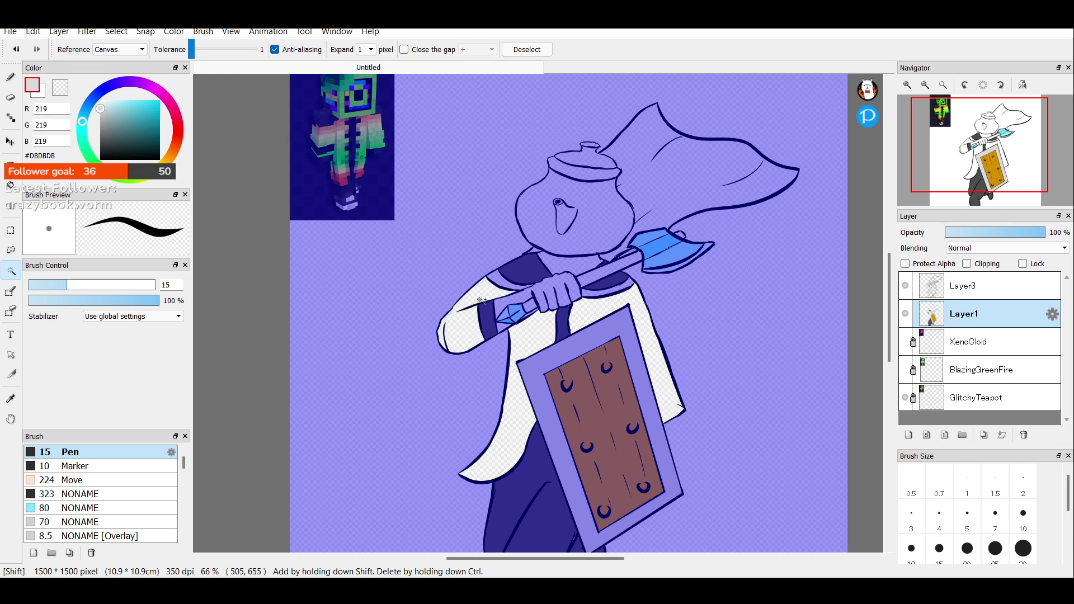
left_click(499, 289, "shift")
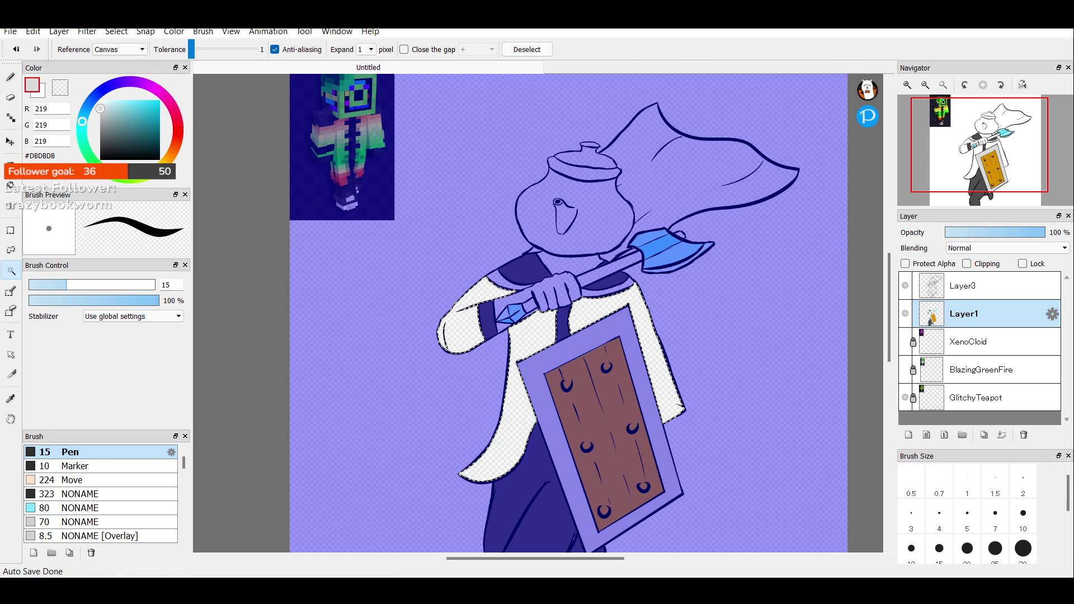
Set the foreground colour to light green #69FF7F and the background colour to golden yellow #FFCB00.
left_click(99, 168)
mouse_move(146, 111)
left_mouse_down()
mouse_move(164, 89)
mouse_move(136, 93)
left_mouse_up()
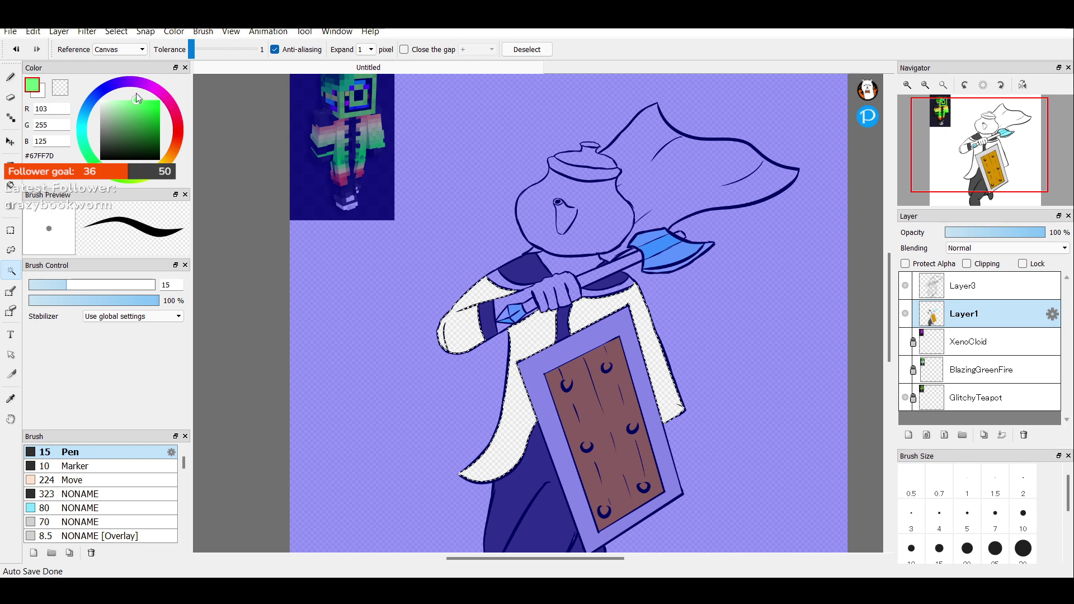
left_click(44, 92)
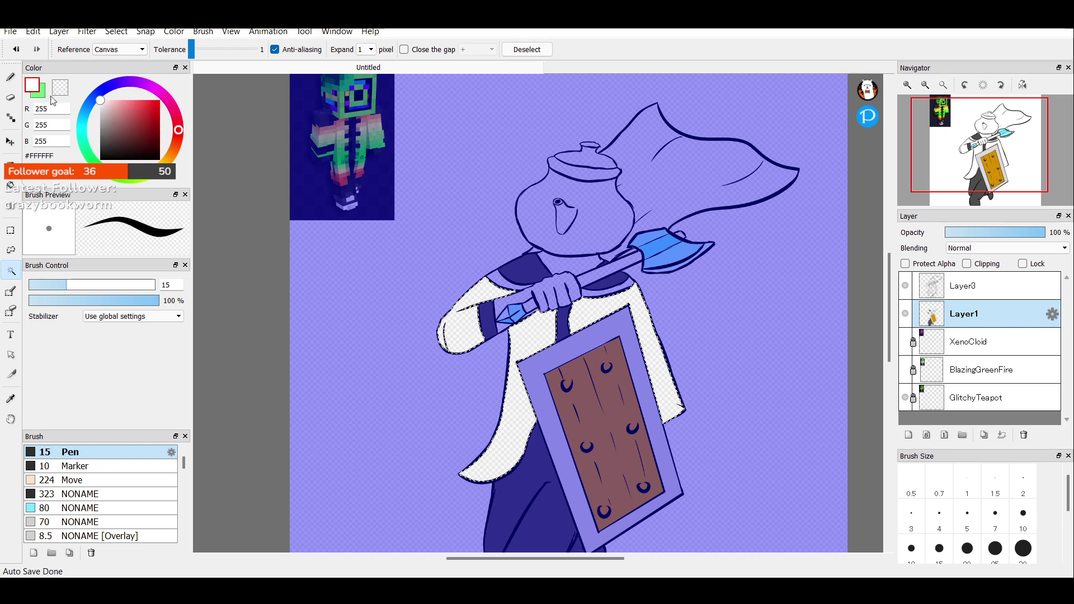
left_click(162, 167)
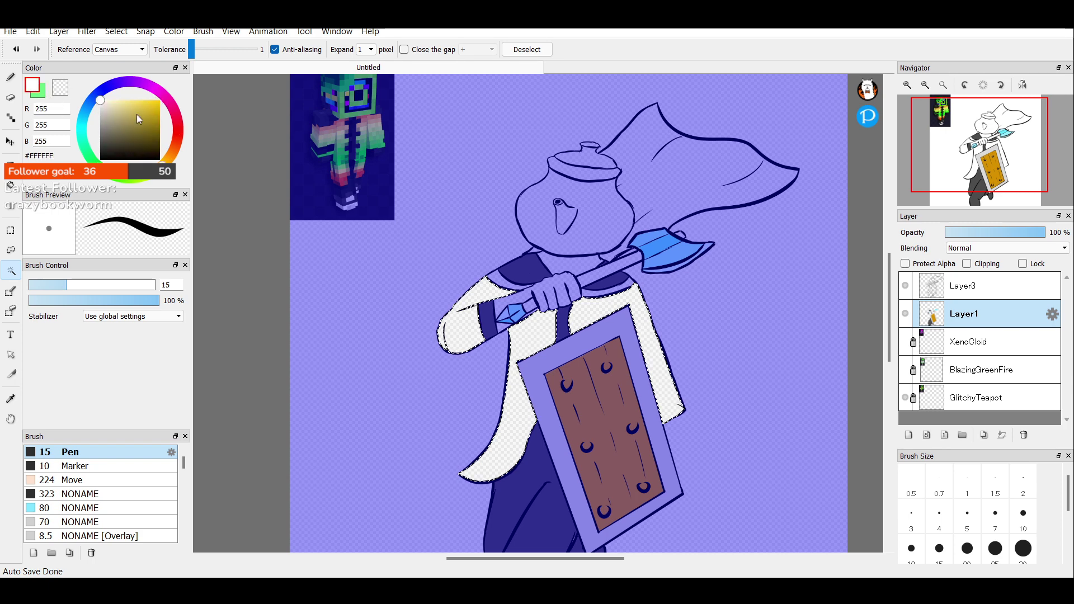
left_click_drag(139, 118, 185, 94)
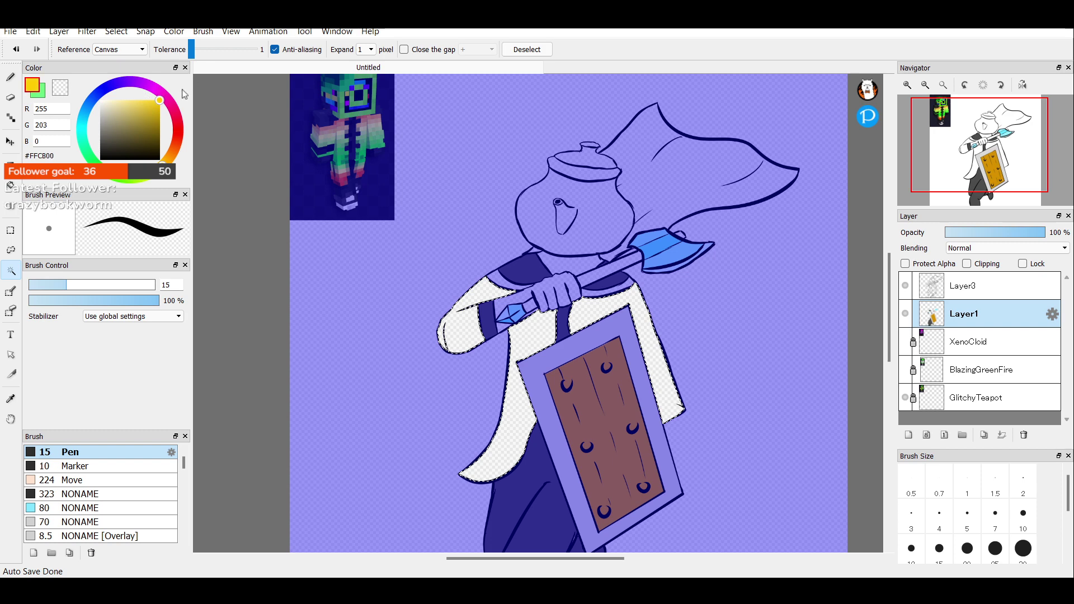
left_click(47, 97)
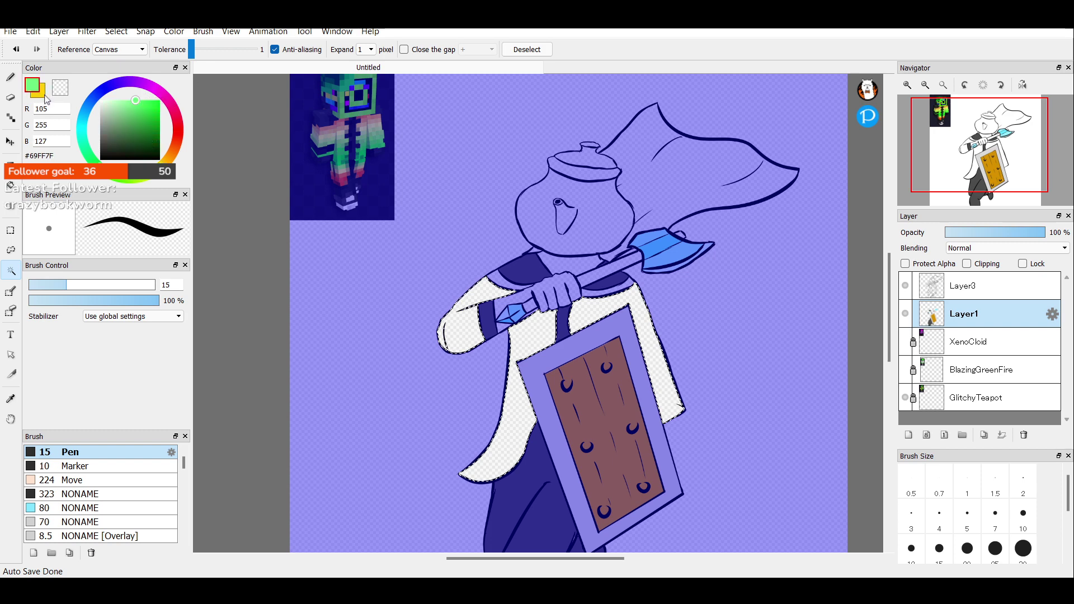
Fill the selected coat with a linear foreground-to-background gradient, green above fading to yellow at the tail's tip, and clear the selection.
left_click(11, 205)
left_click_drag(547, 515, 582, 260)
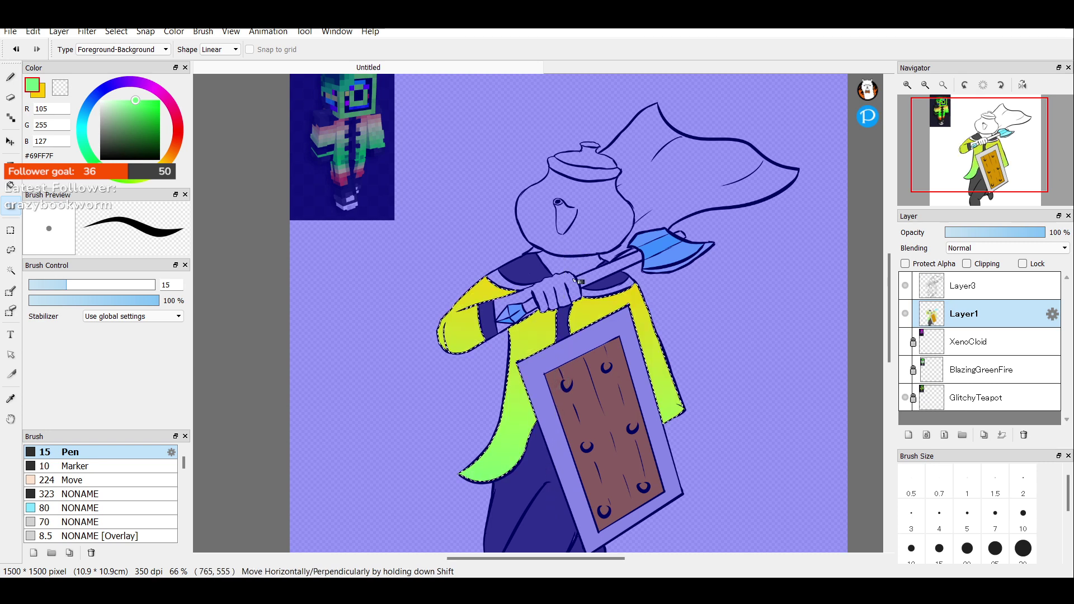
left_click_drag(540, 514, 558, 393)
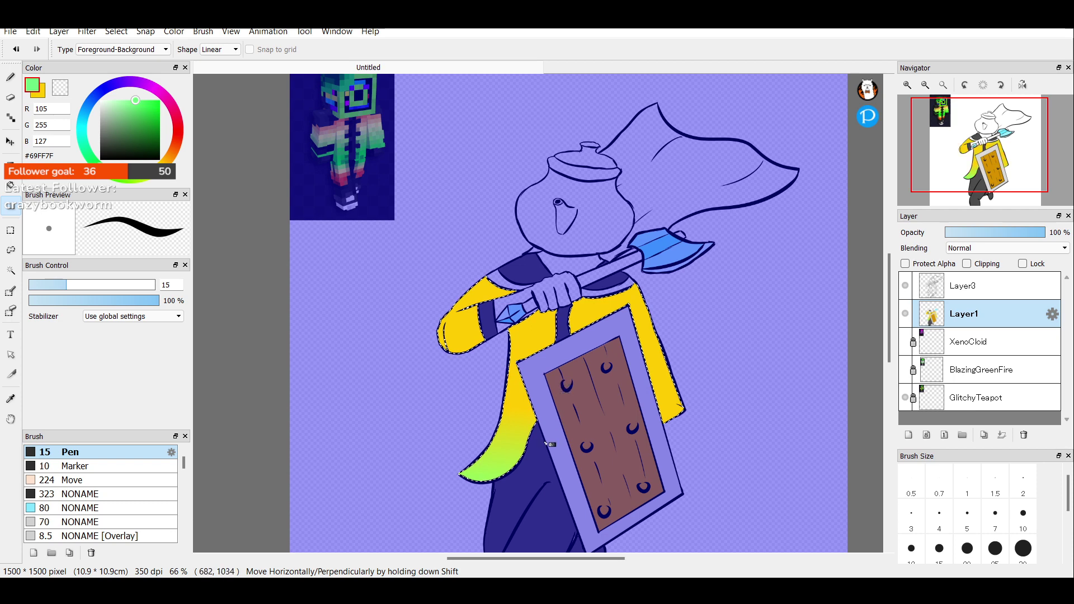
left_click_drag(561, 393, 541, 507)
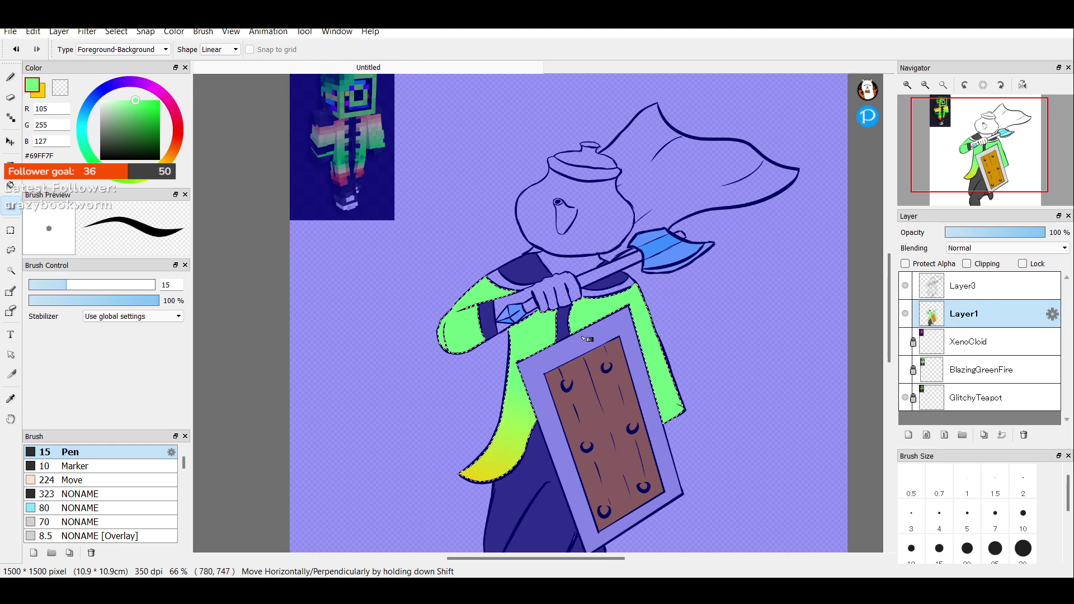
left_click(11, 250)
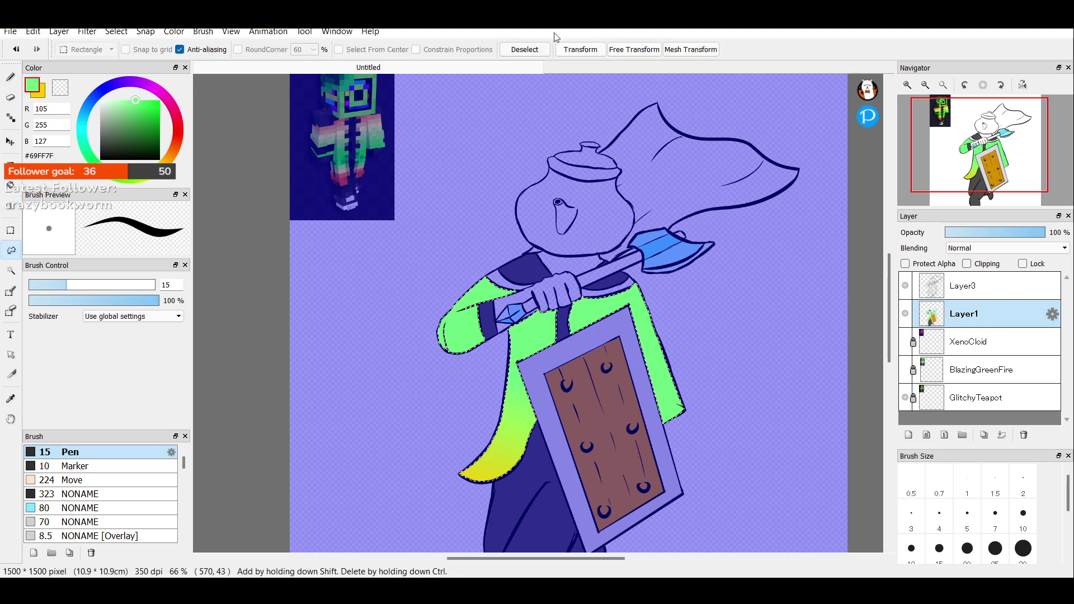
left_click(531, 50)
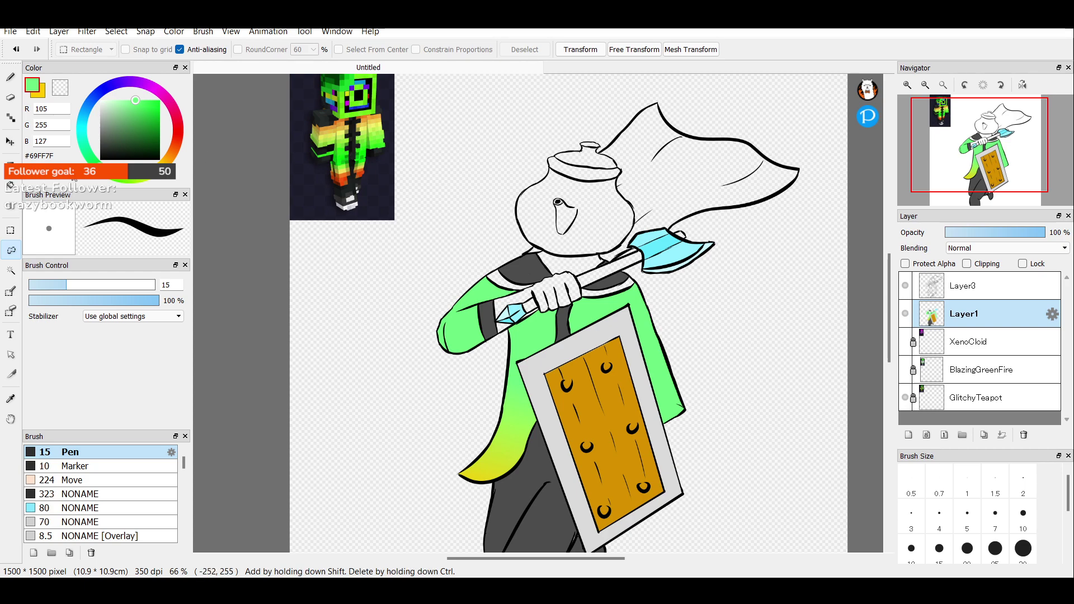
Select the solid green upper parts of the coat, including its chest and sleeves, with the Magic Wand.
left_click(21, 271)
left_click(540, 340)
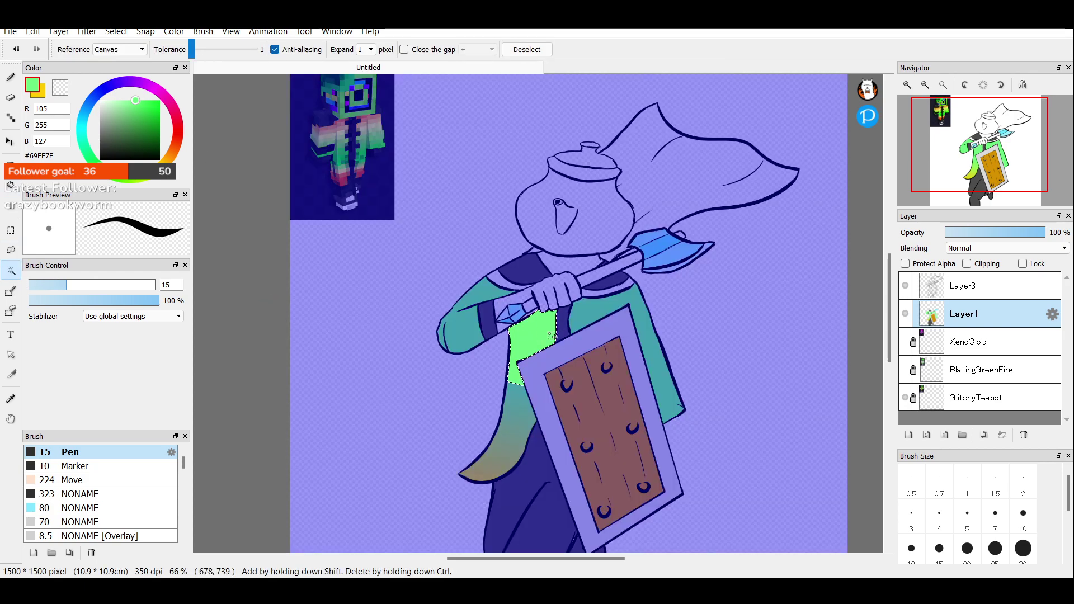
left_click(586, 317, "shift")
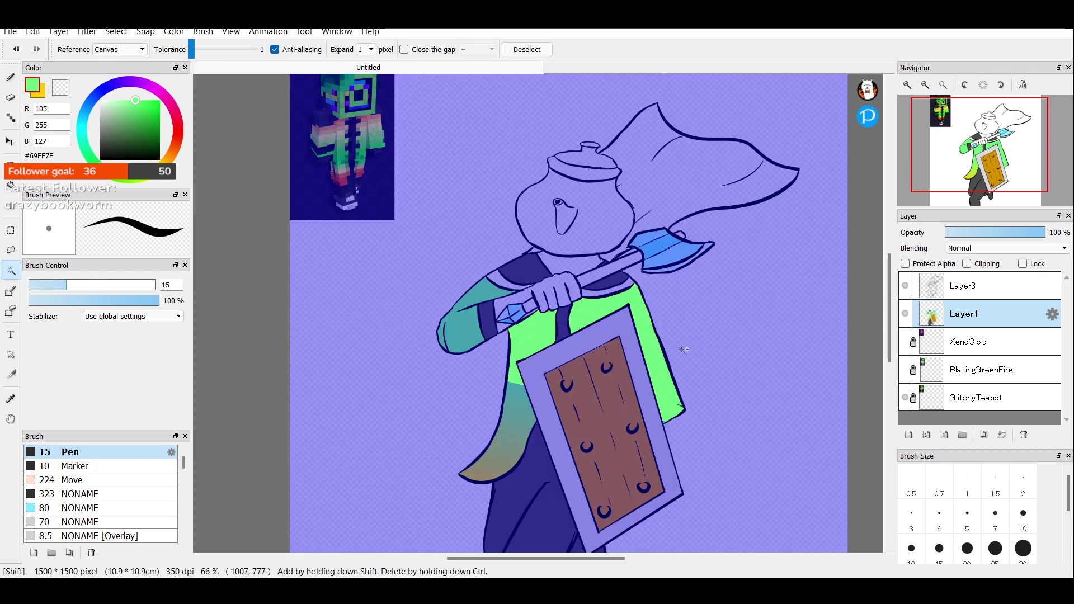
left_click(485, 297, "shift")
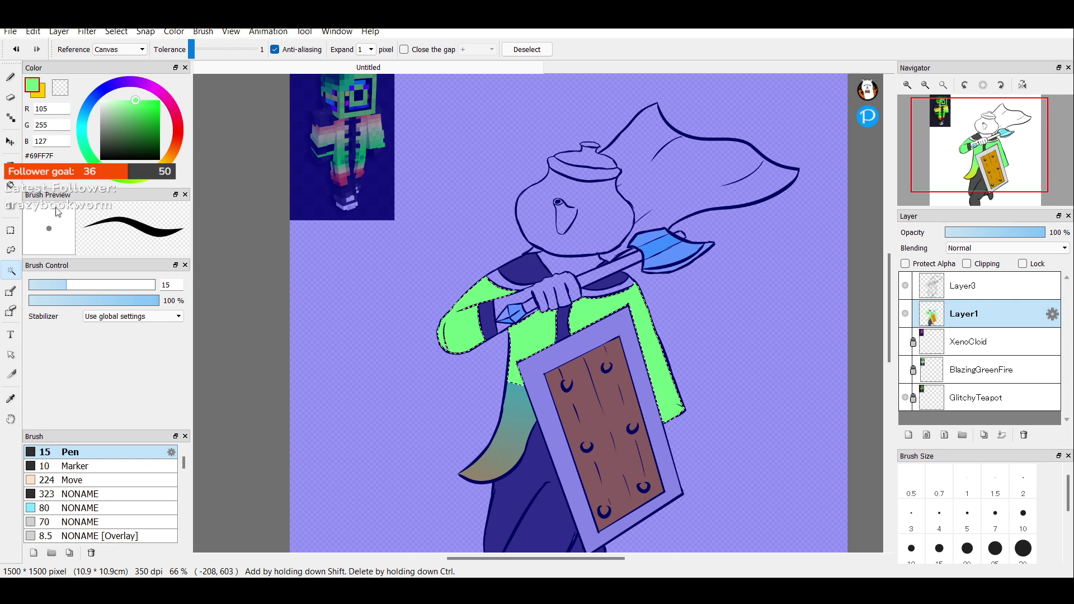
Apply a linear gradient from golden yellow at the shoulders down to green over the selected upper coat and sleeves, and deselect.
left_click(11, 186)
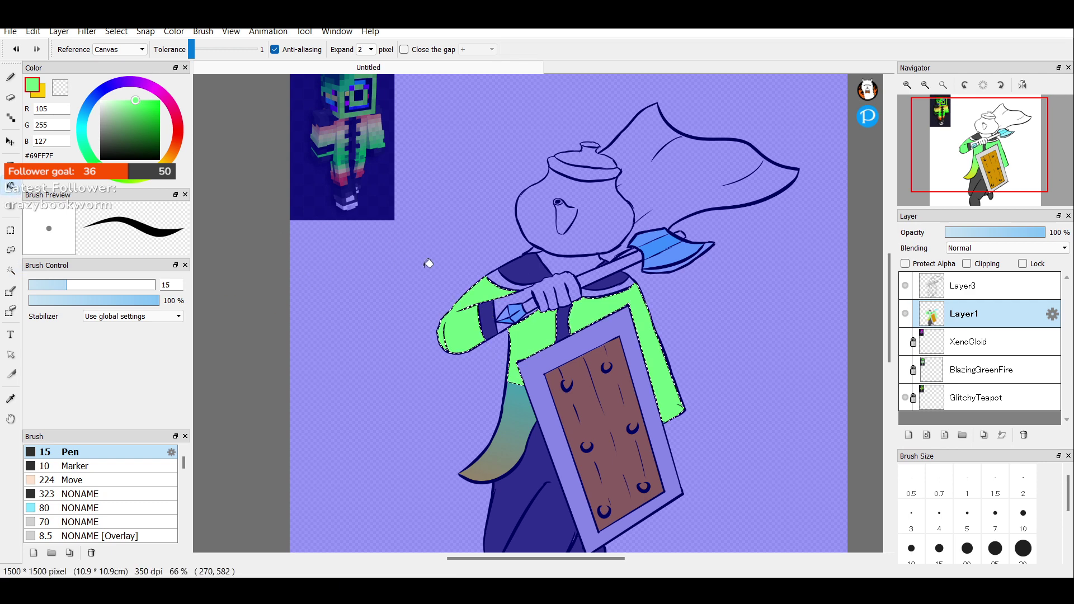
left_click(11, 207)
left_click_drag(594, 171, 576, 305)
left_click_drag(567, 386, 603, 256)
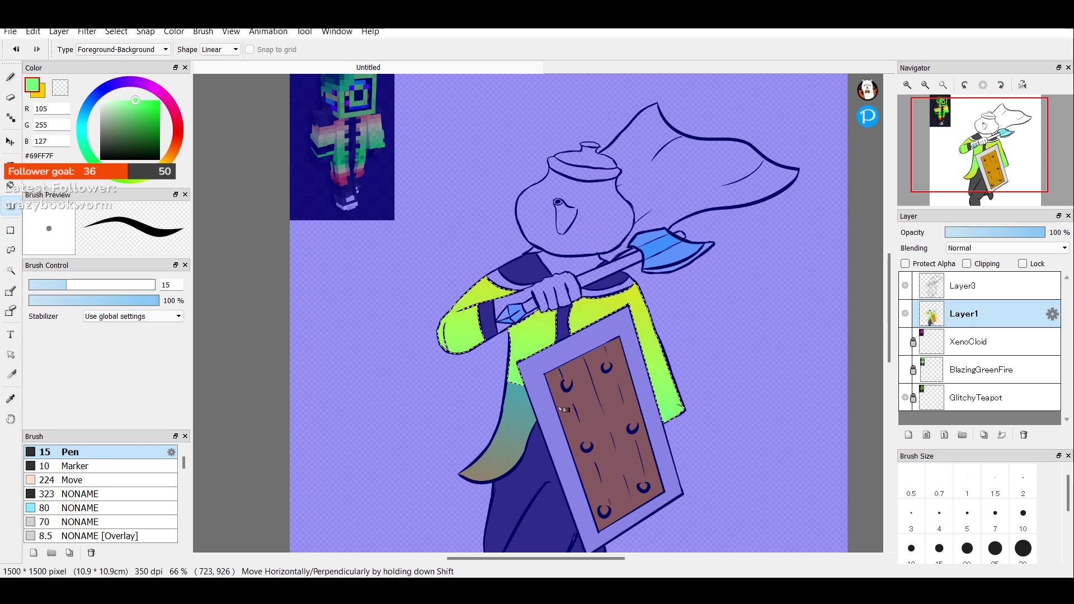
left_click_drag(562, 405, 576, 284)
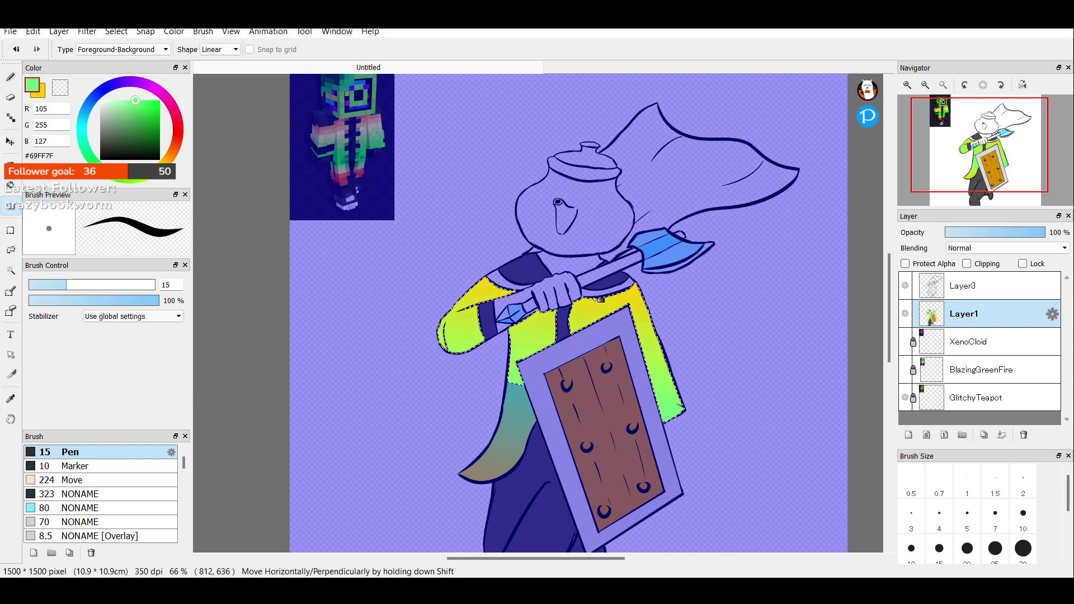
left_click_drag(550, 407, 579, 332)
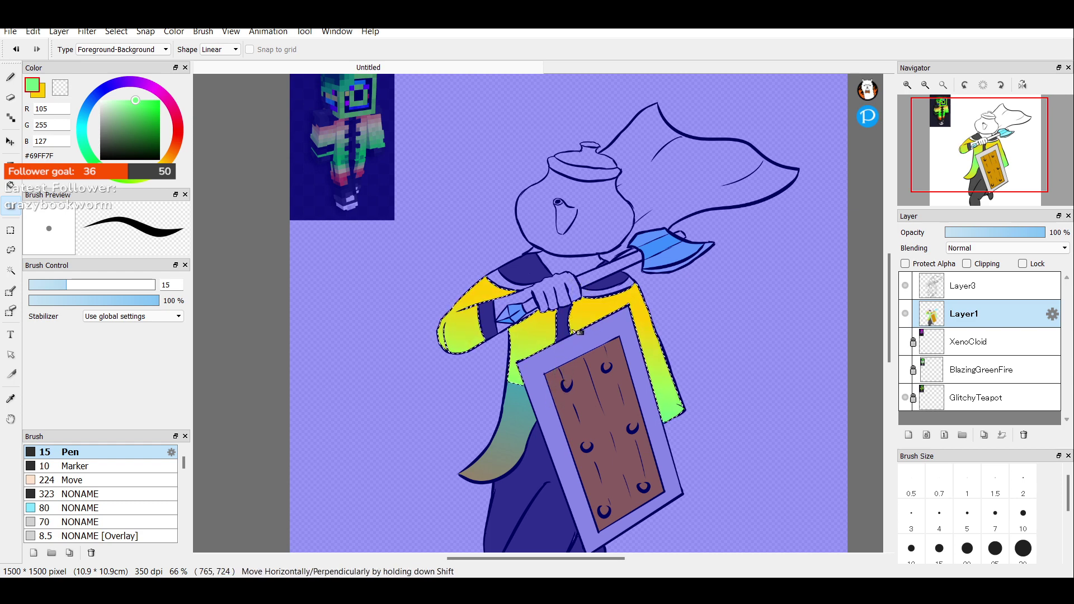
left_click(11, 250)
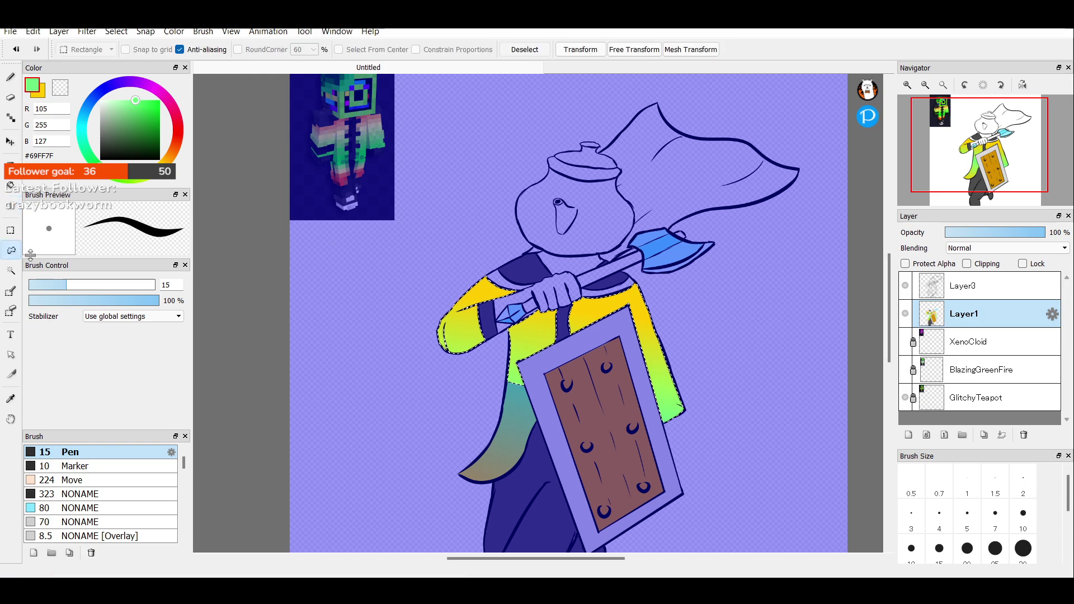
left_click(543, 52)
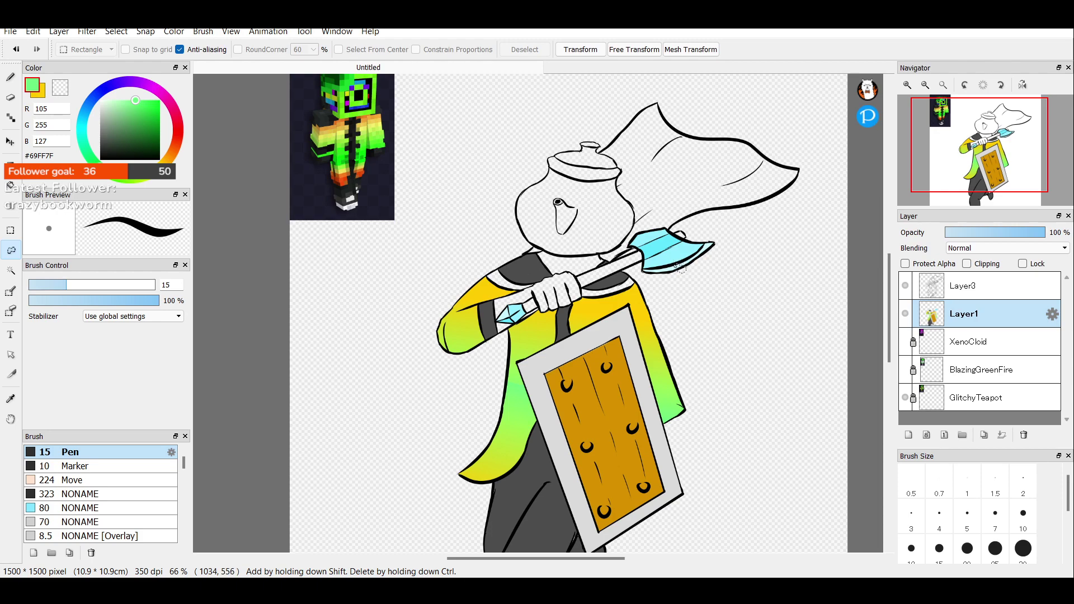
Undo the deselection and the last gradient on the upper coat and sleeves.
key("ctrl+a")
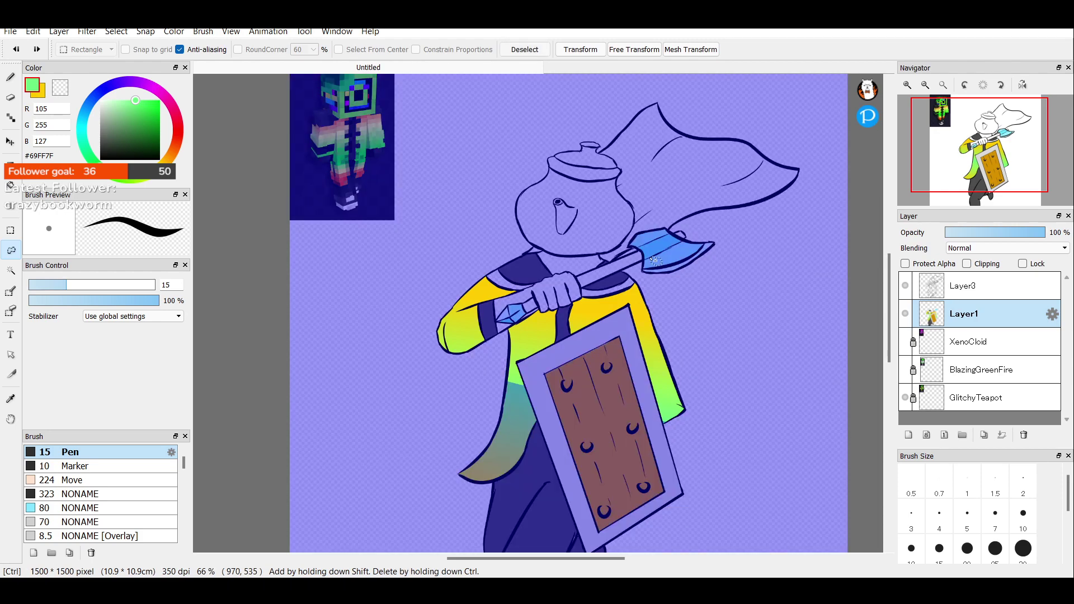
key("ctrl+z")
left_click(659, 258, "ctrl")
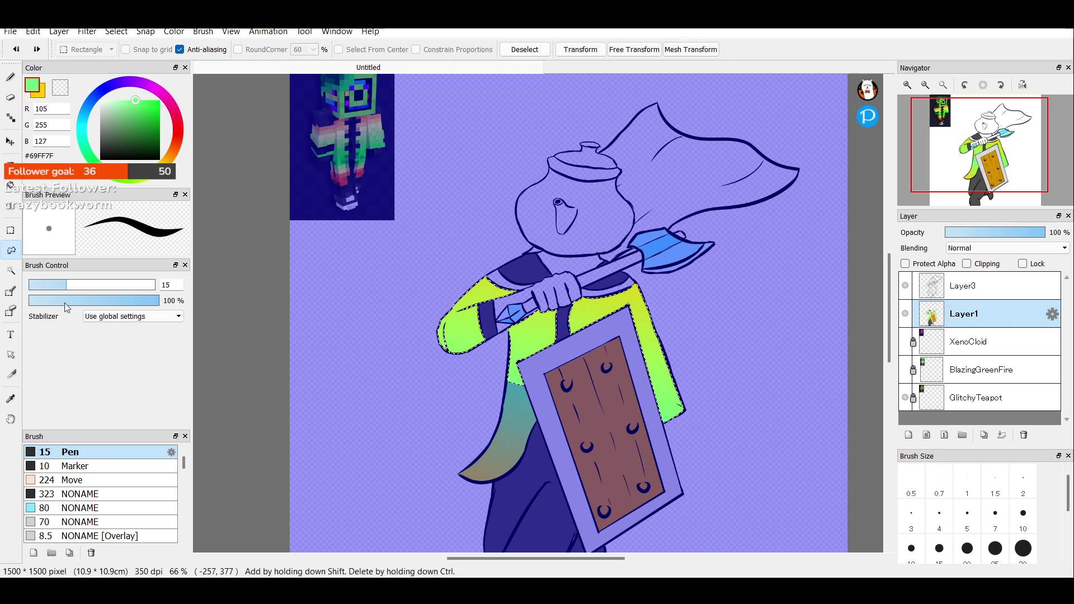
Refill the selected upper coat and sleeves with a shorter linear foreground-to-background gradient, golden yellow at the shoulders down to green, and clear the selection.
left_click(10, 207)
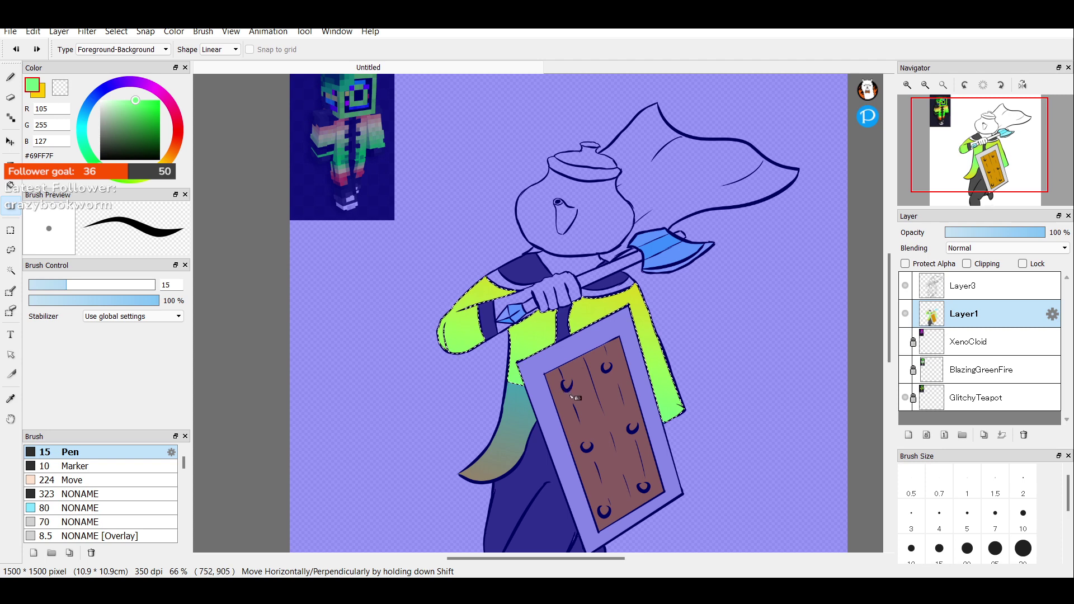
left_click_drag(572, 387, 573, 293)
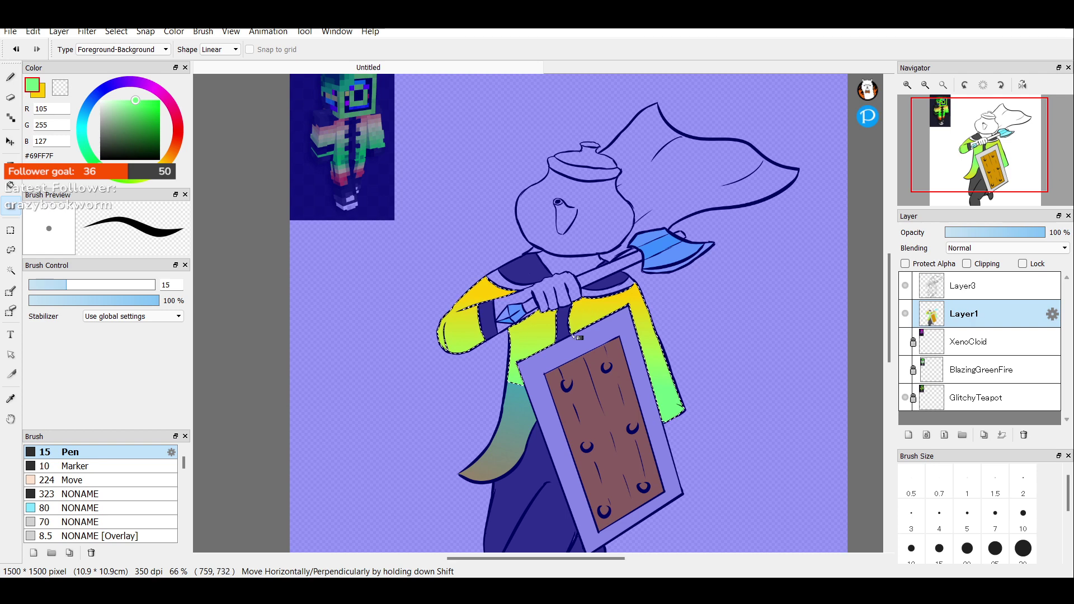
left_click_drag(567, 386, 577, 325)
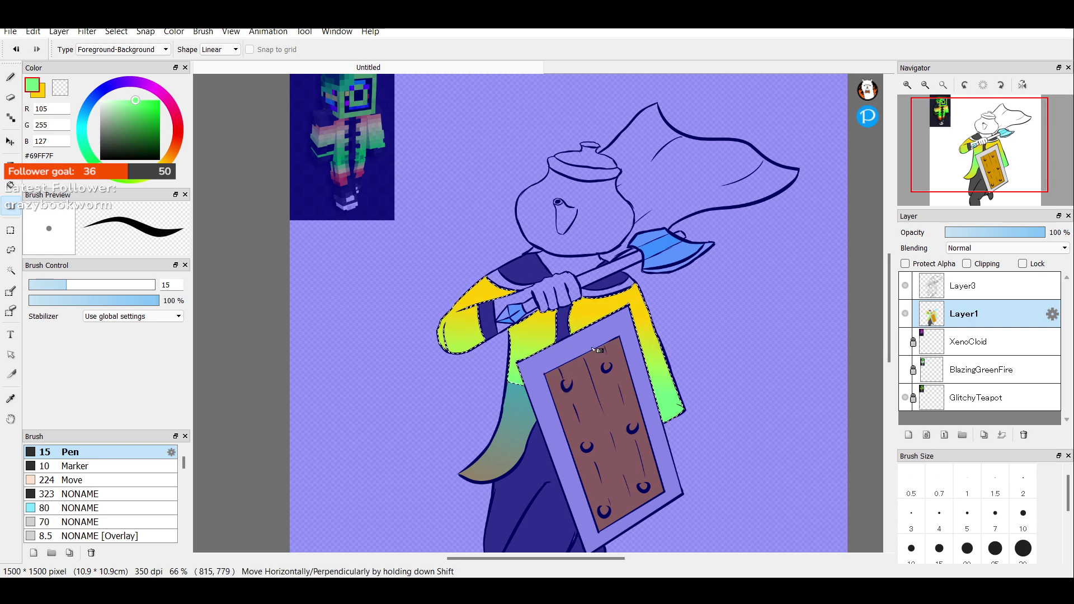
left_click(11, 231)
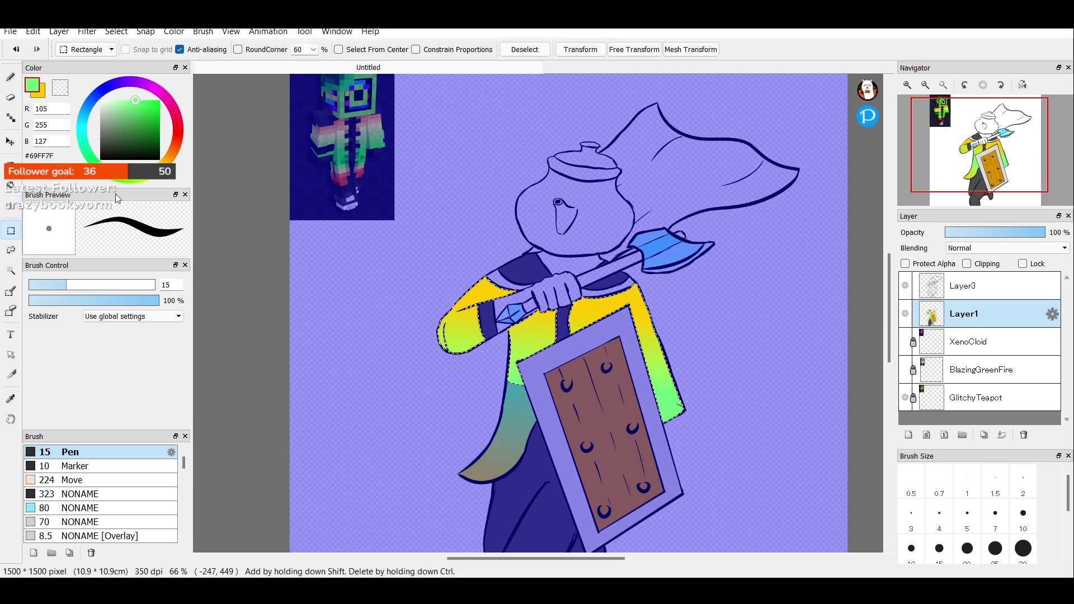
left_click(524, 49)
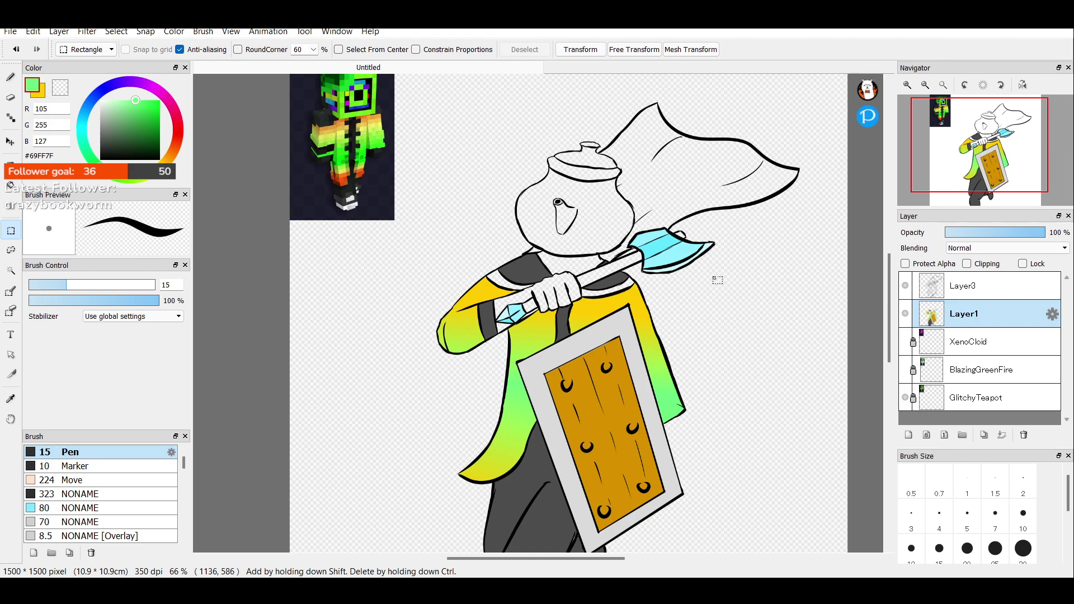
left_click(11, 271)
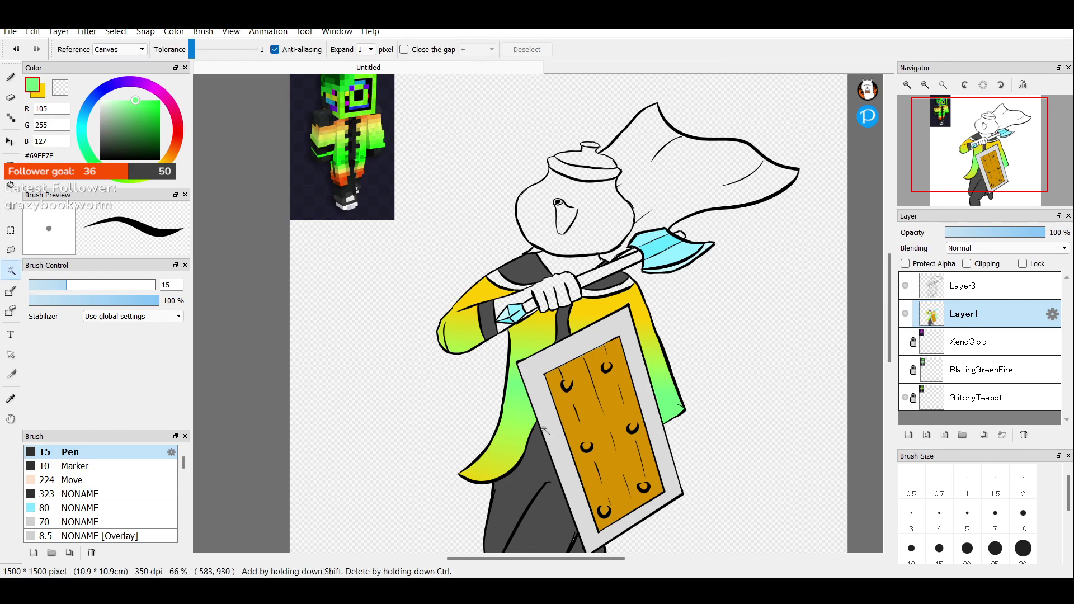
left_click(532, 443)
left_click(531, 425)
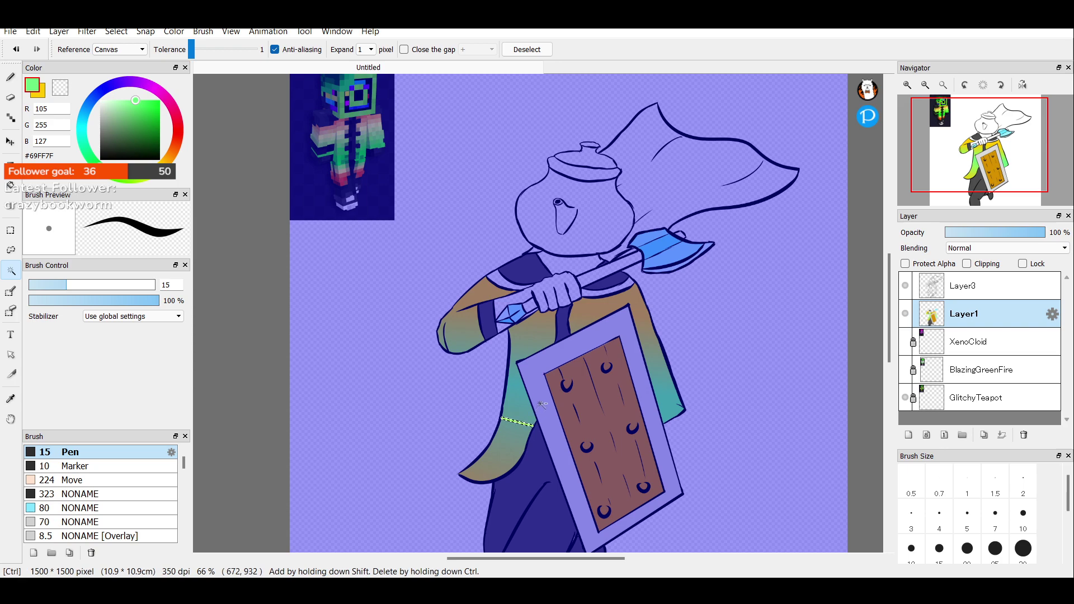
key("ctrl+d")
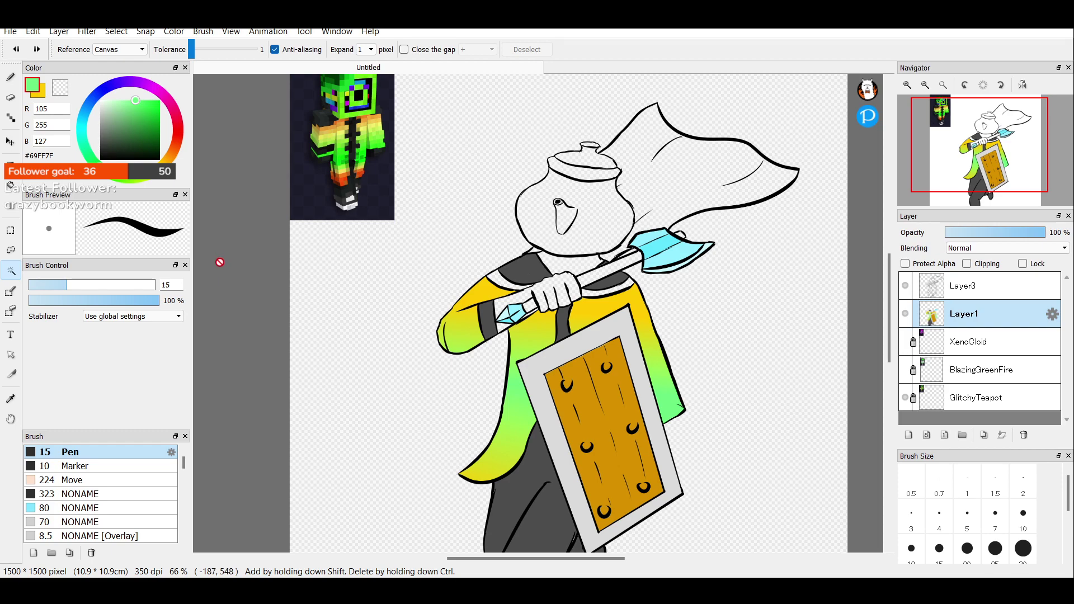
Set the foreground colour to dark grey #414141 and switch to the Bucket tool.
left_click(102, 145)
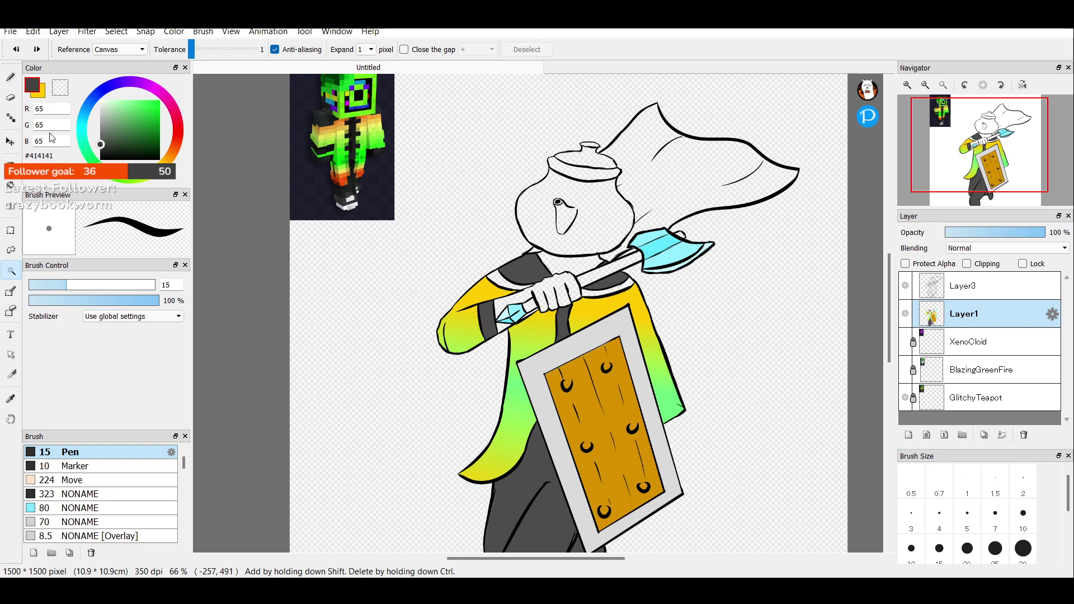
left_click(10, 291)
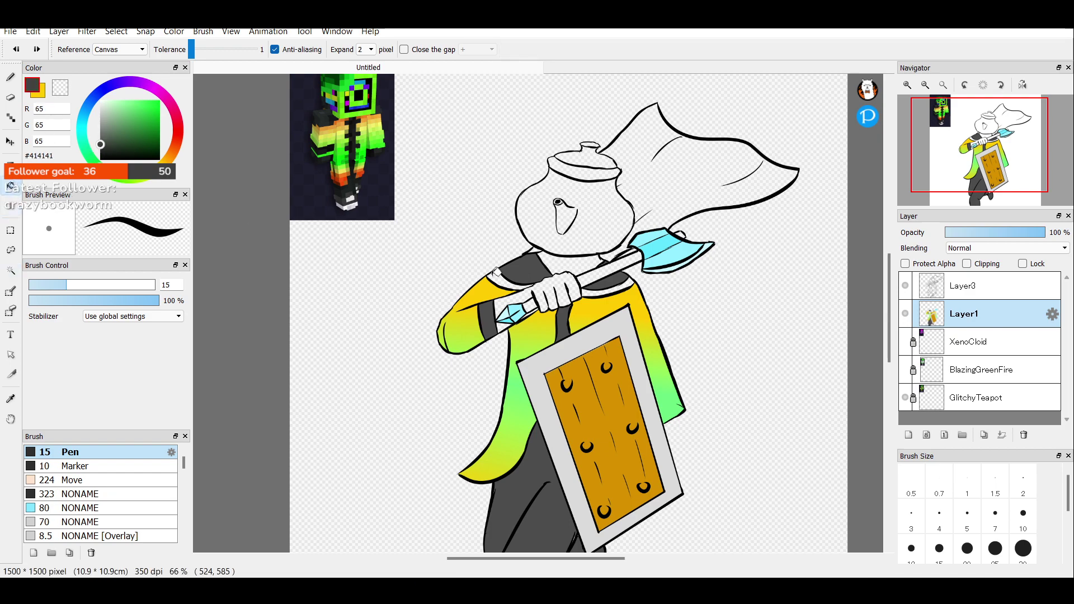
Fill the collar trim, the hand gripping the axe and the remaining forearm gaps with dark grey #414141.
left_click(497, 272)
left_click(625, 287)
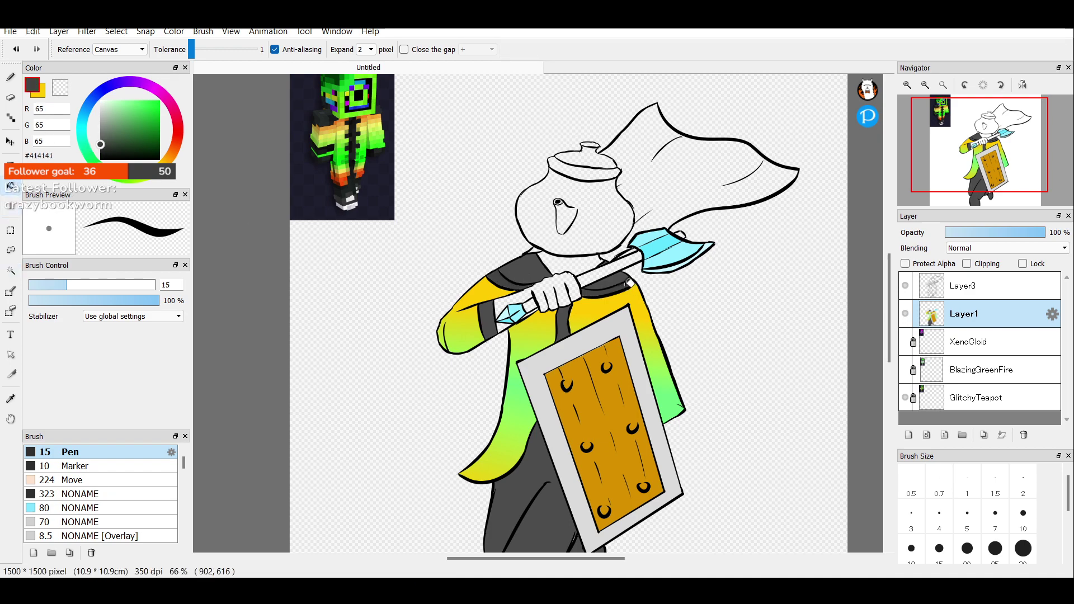
left_click(567, 281)
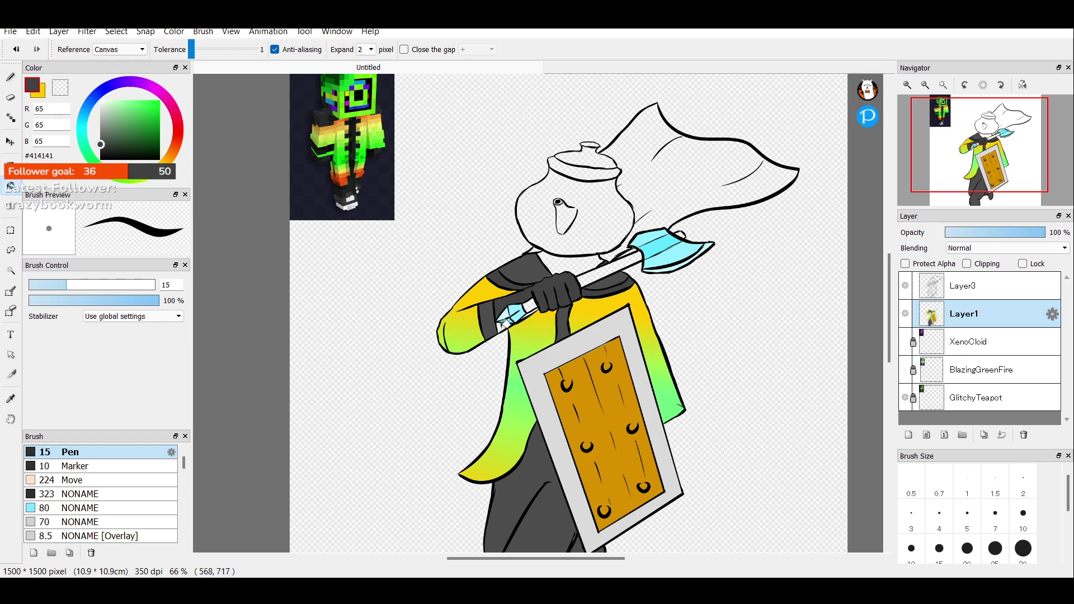
left_click(534, 305)
left_click(529, 311)
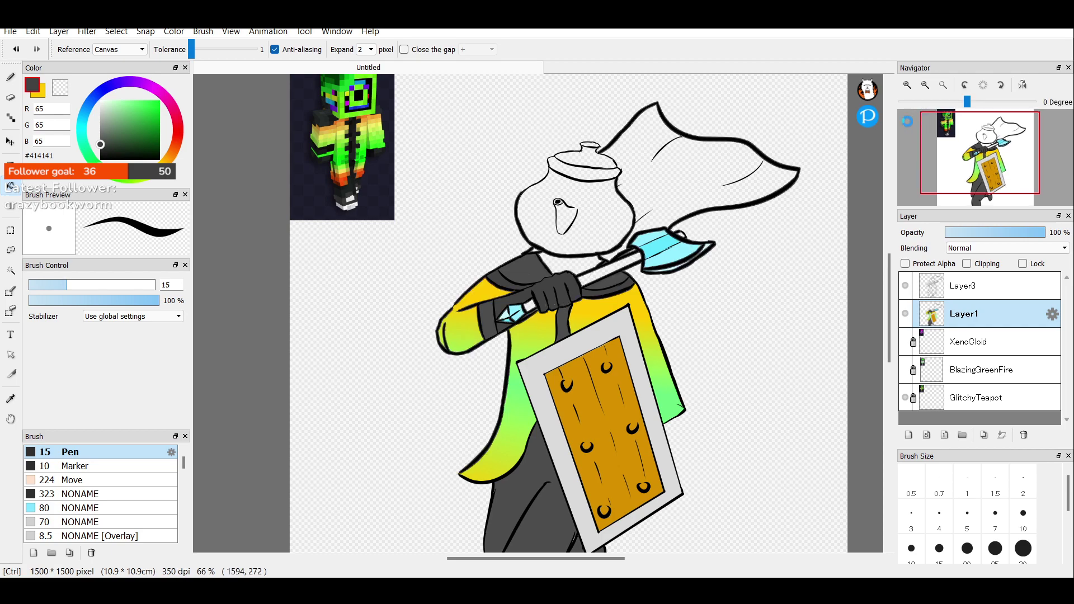
scroll(534, 304, "up", 4)
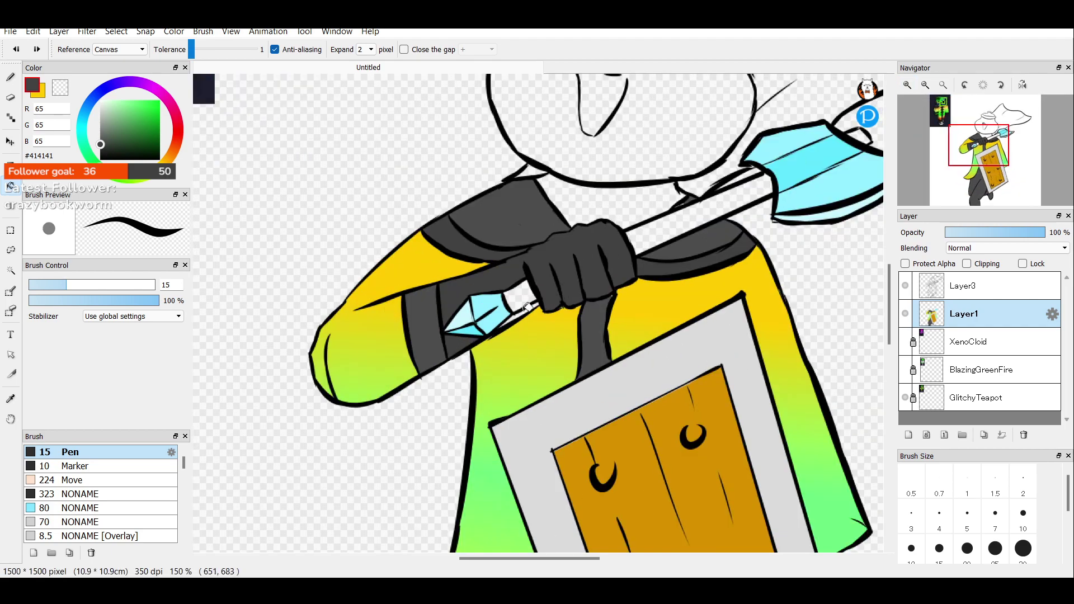
left_click(525, 311)
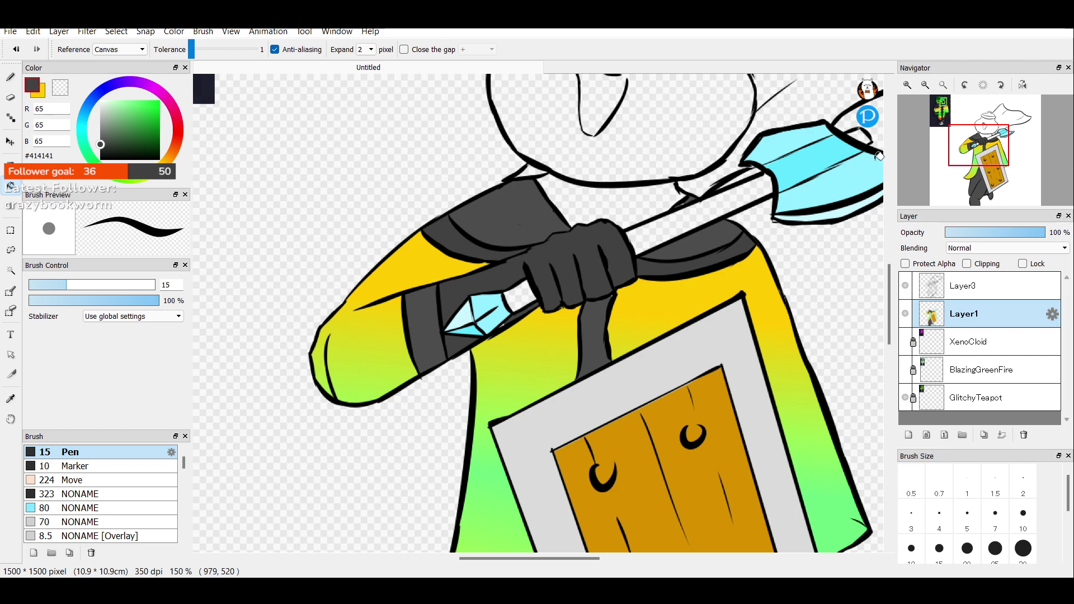
Sample the shield's wood colour, darken it to #A26F09 and refill the shield's wooden panel with it.
left_click_drag(987, 164, 991, 142)
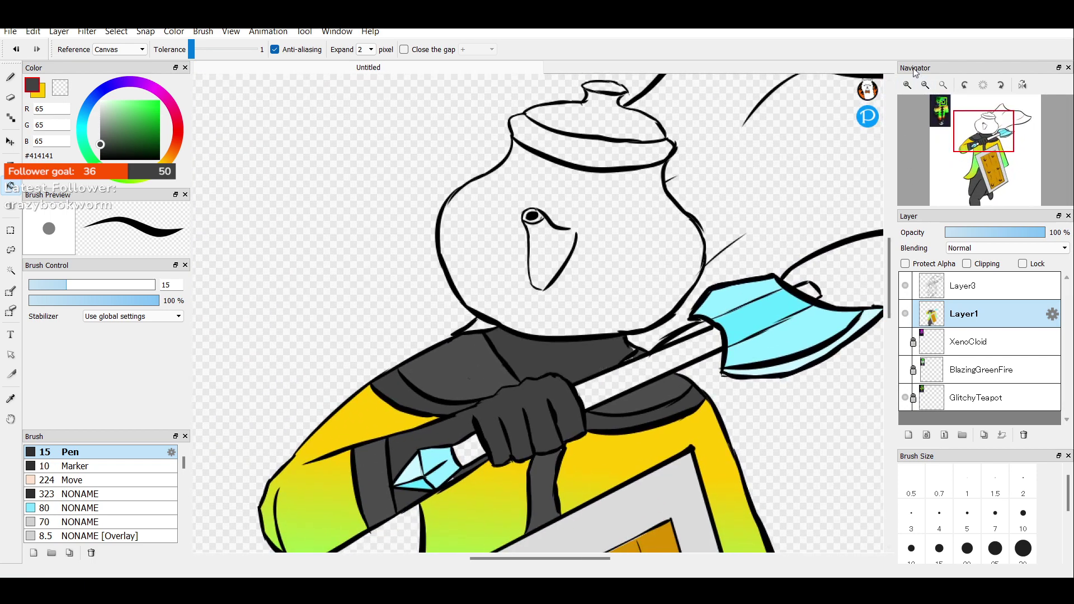
left_click(926, 85)
left_click(926, 85)
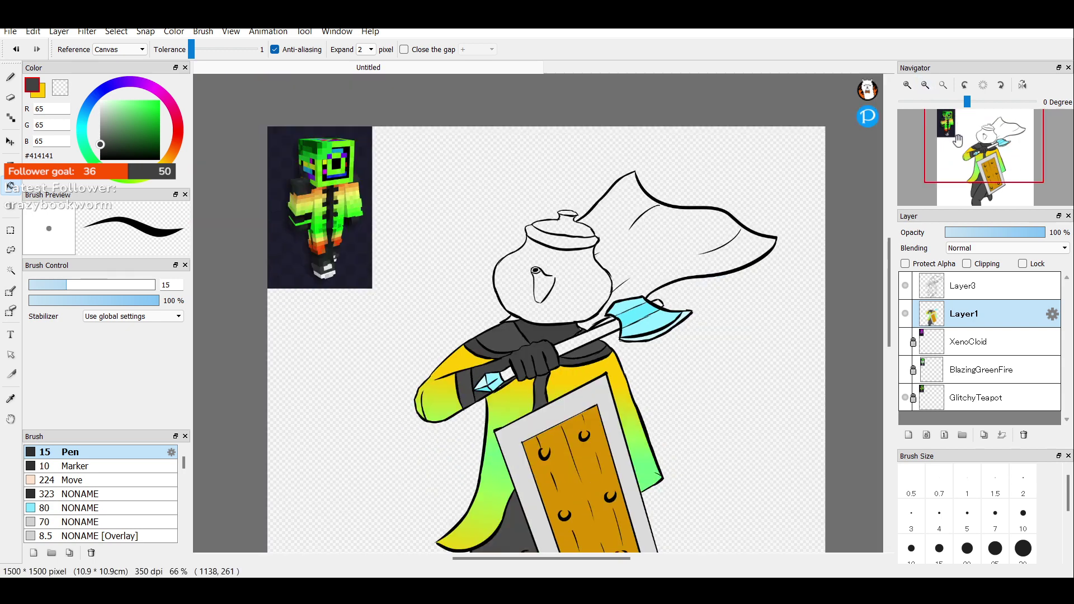
left_click_drag(955, 146, 967, 181)
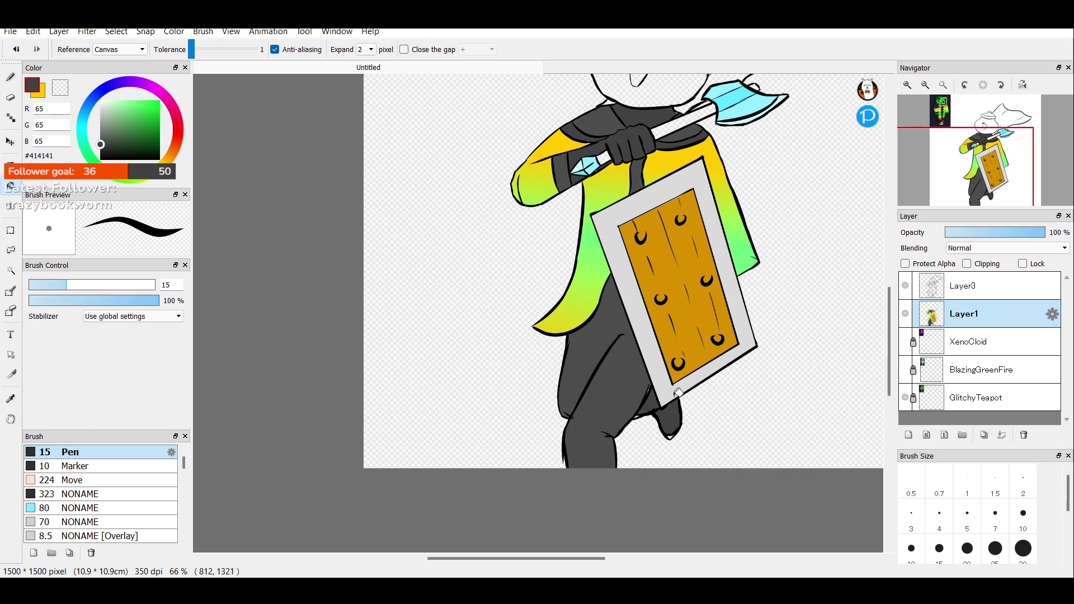
left_click_drag(976, 183, 986, 161)
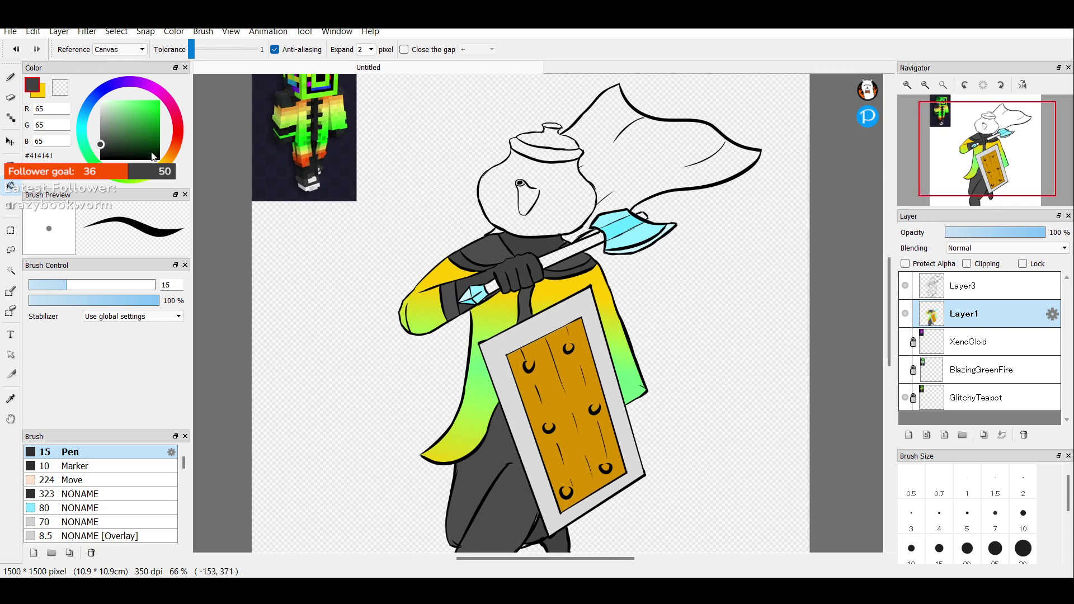
left_click(10, 398)
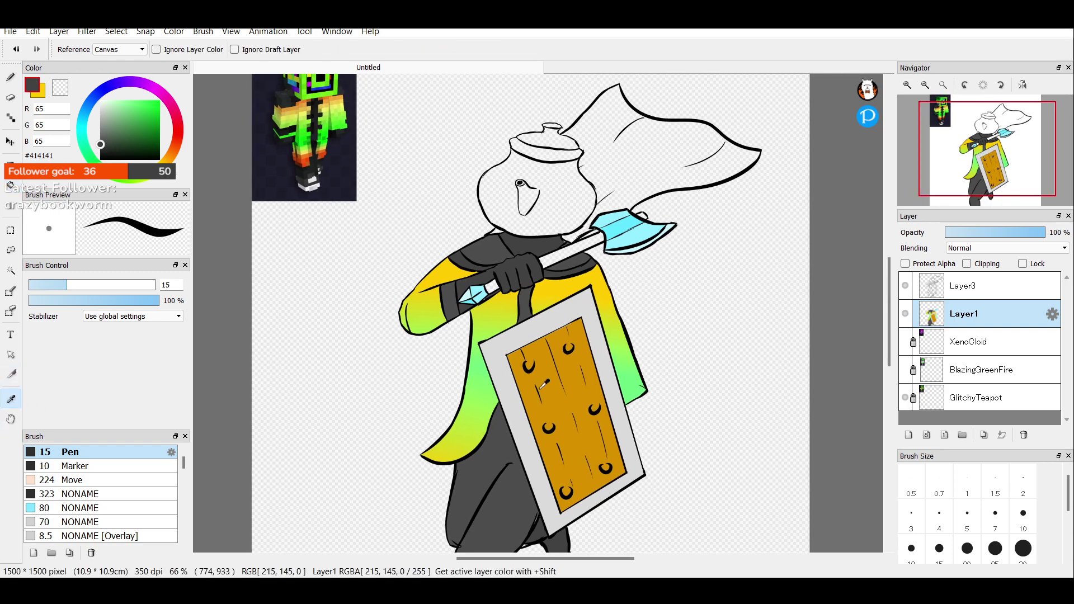
left_click(535, 390)
left_click(156, 122)
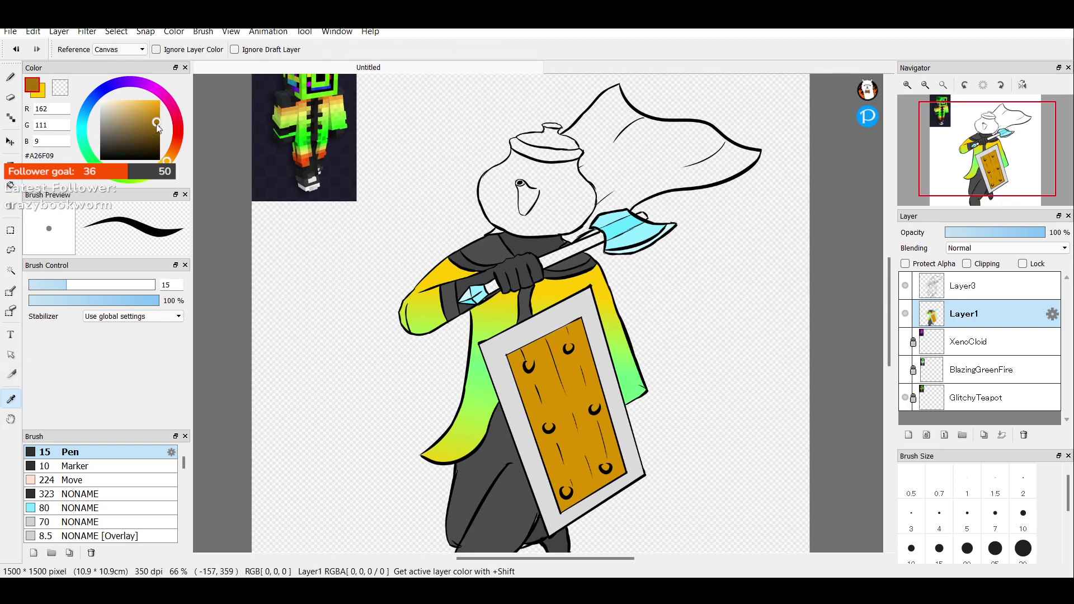
left_click(10, 185)
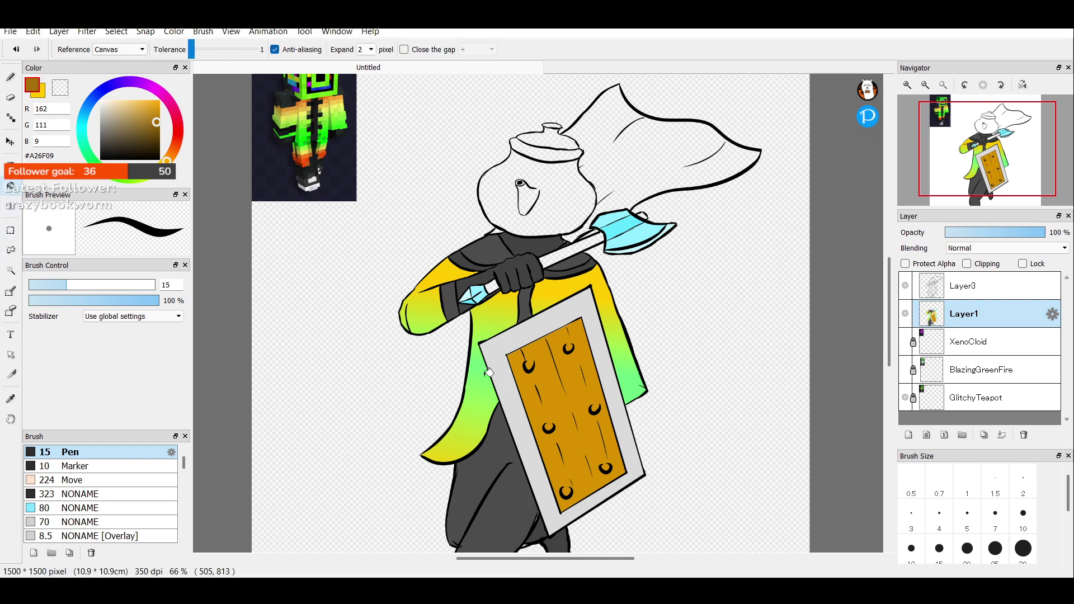
left_click(563, 390)
Fill all visible parts of the axe handle with the same brown #A26F09, including the tip behind the blade.
left_click(564, 255)
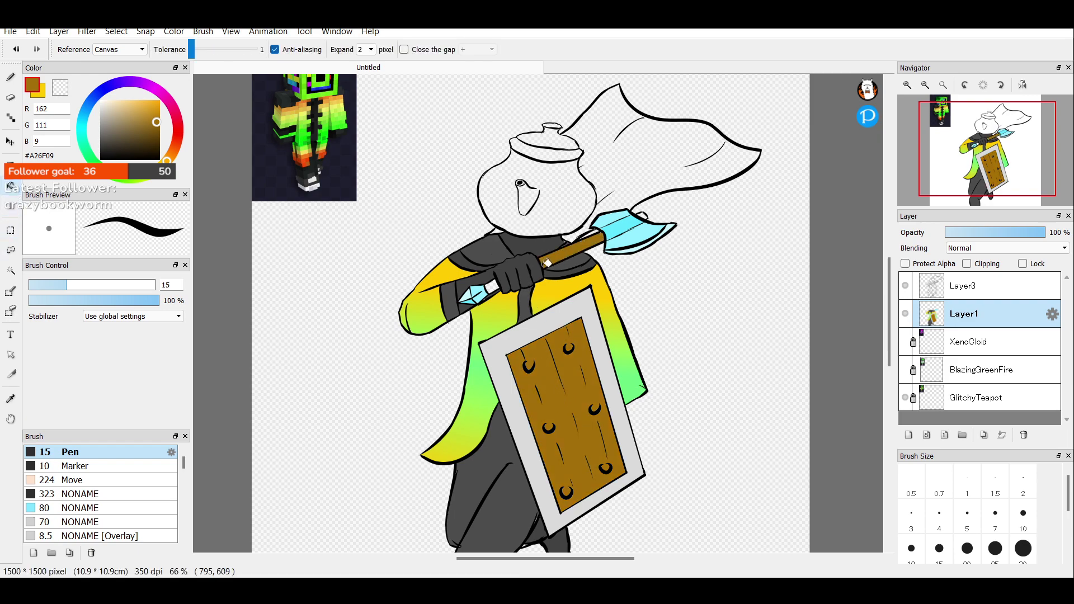
left_click(643, 214)
left_click(494, 286)
Fill the flowing cape with red, trying #CD3B26 first and settling on #C81900.
left_click(175, 147)
left_click_drag(148, 110, 163, 97)
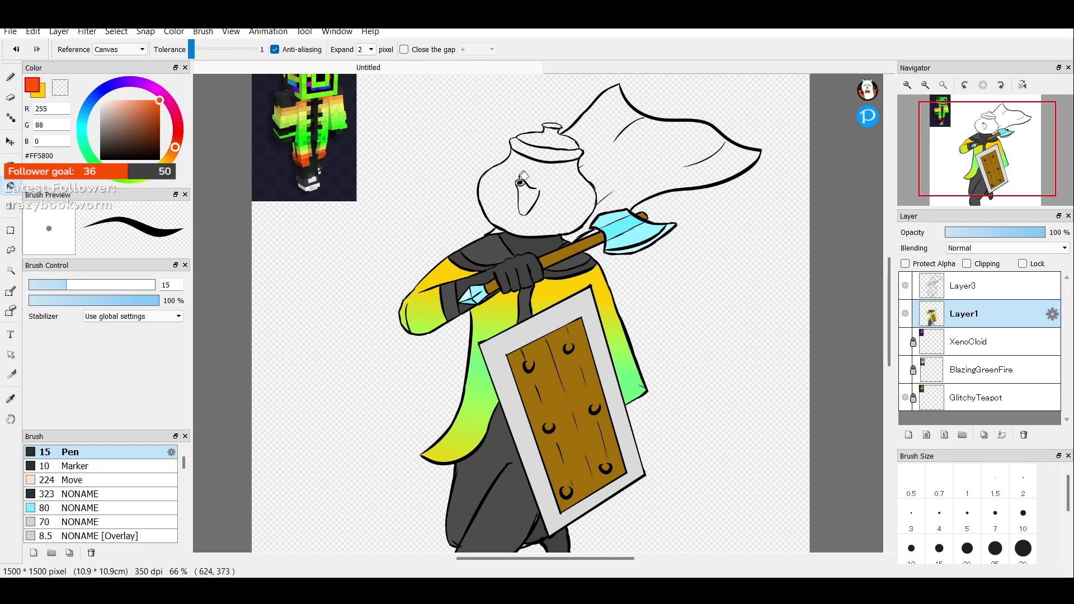
mouse_move(173, 149)
left_mouse_down()
mouse_move(179, 136)
mouse_move(149, 112)
left_mouse_up()
left_click(149, 111)
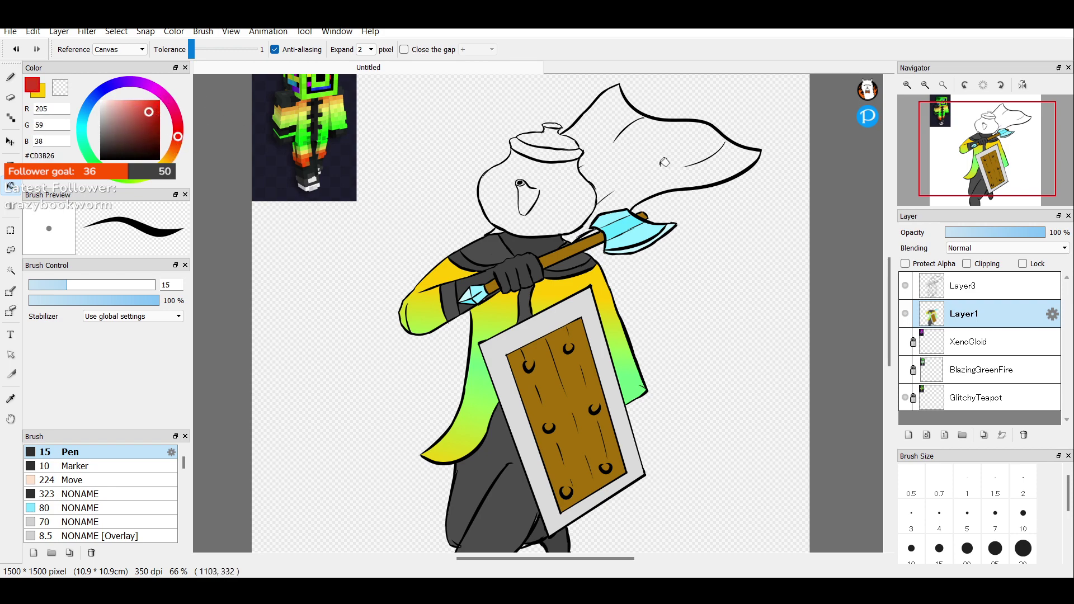
left_click(667, 171)
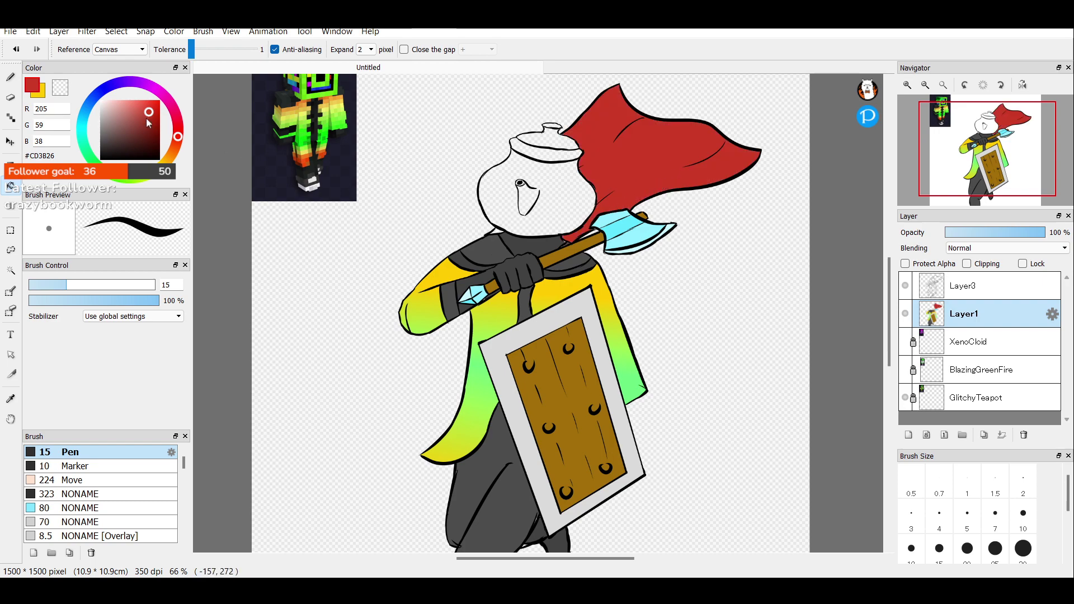
left_click_drag(158, 123, 171, 115)
left_click(659, 137)
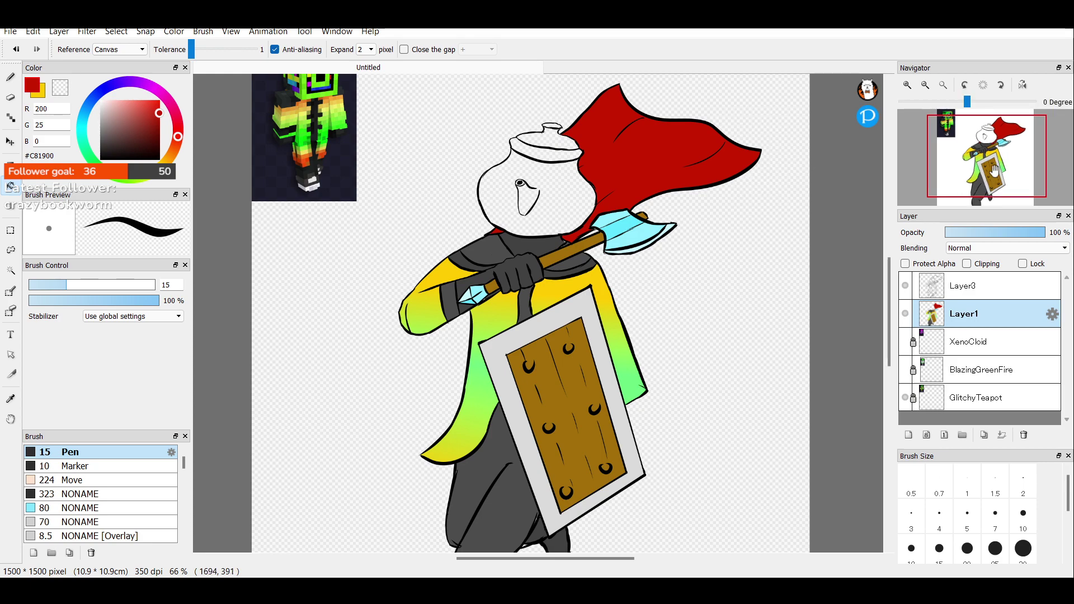
Set the colour to green #20A900 and fill the teapot head's body and the rim of its spout opening.
mouse_move(993, 171)
left_mouse_down()
mouse_move(988, 184)
mouse_move(989, 142)
mouse_move(1000, 144)
left_mouse_up()
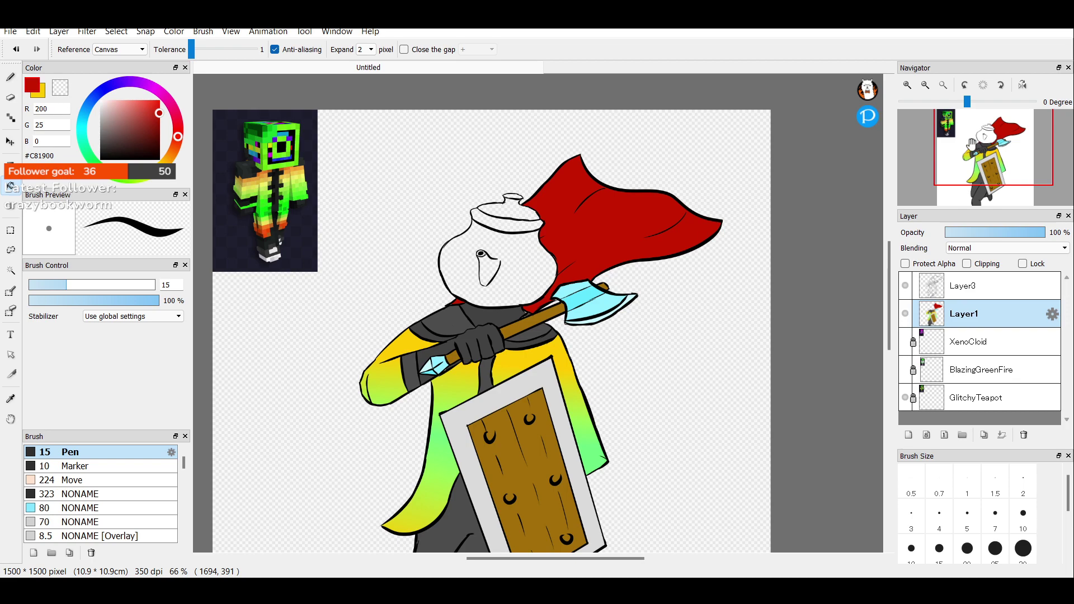
scroll(972, 144, "up", 4)
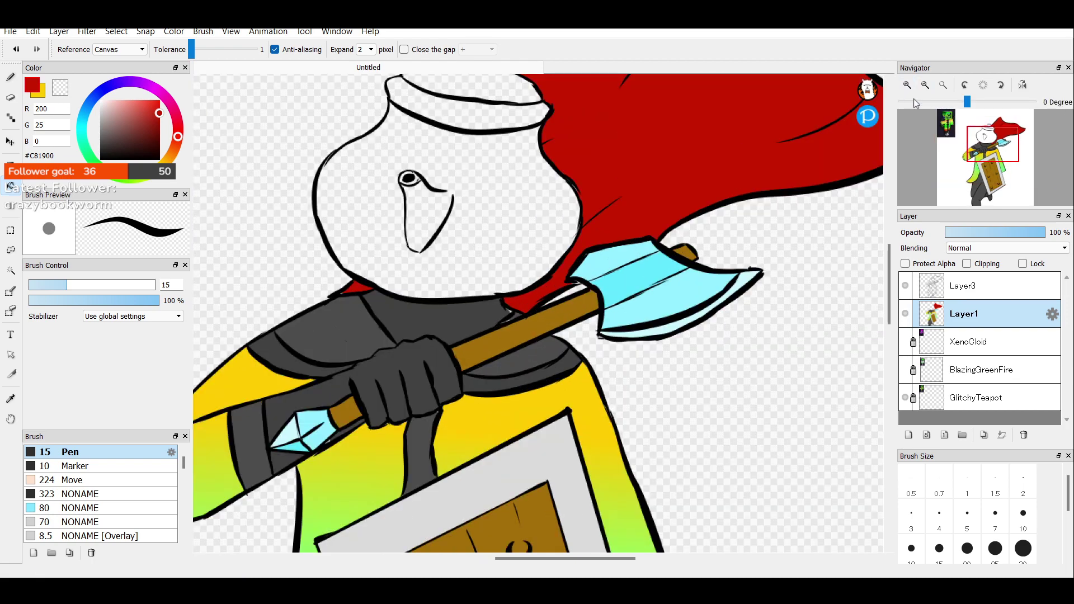
mouse_move(972, 151)
left_mouse_down()
mouse_move(982, 143)
mouse_move(964, 131)
mouse_move(981, 134)
left_mouse_up()
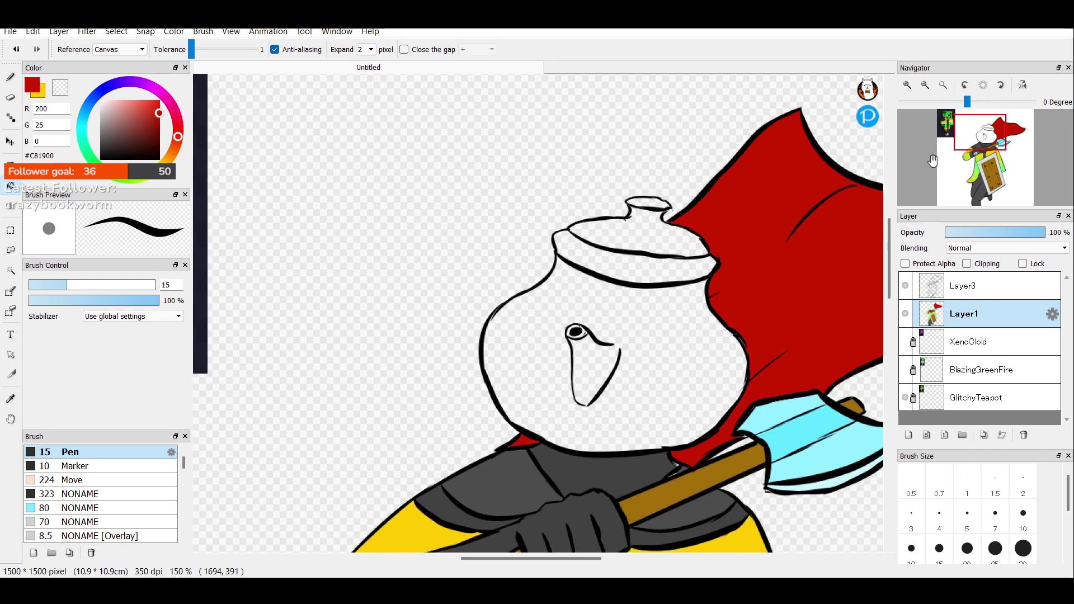
left_click(11, 77)
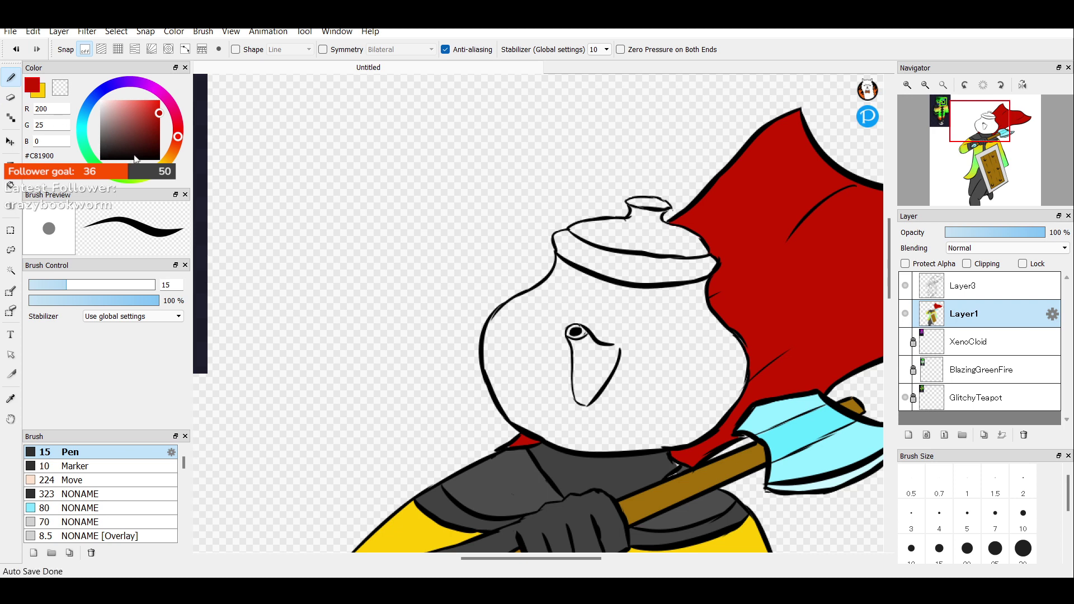
left_click(125, 178)
left_click_drag(149, 132, 165, 120)
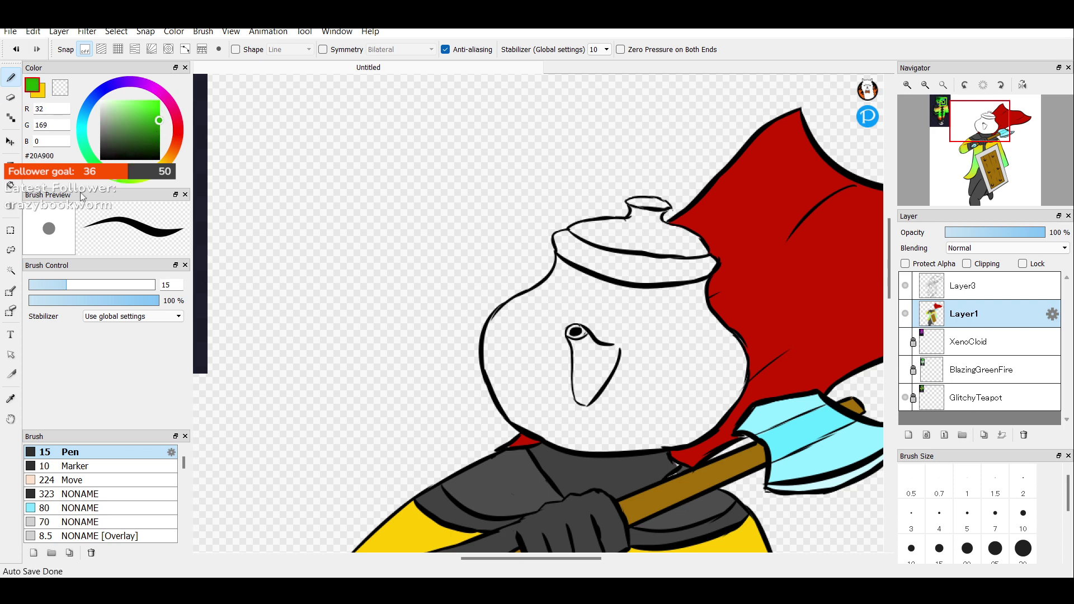
left_click(10, 185)
left_click(646, 319)
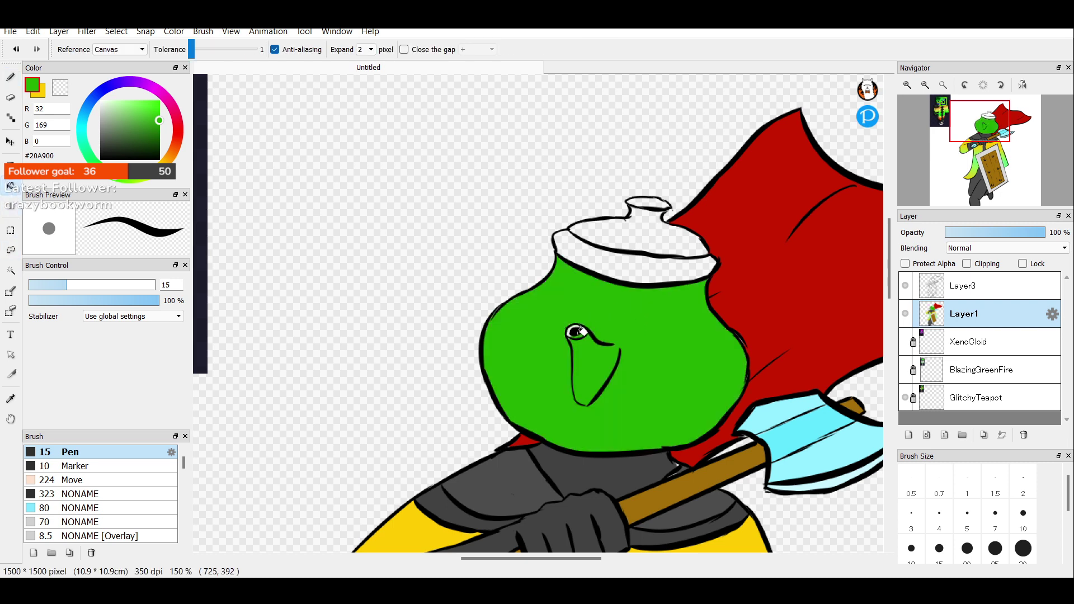
left_click(576, 330)
Fill the teapot's lid, its rim and the knob with the same green #20A900.
left_click(657, 251)
left_click(657, 247)
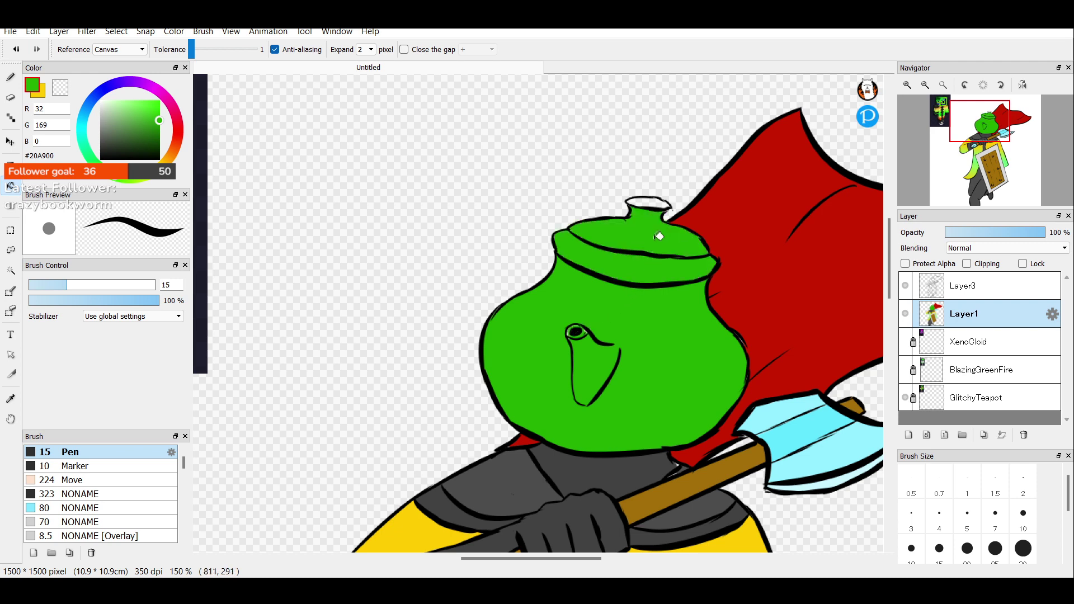
left_click(660, 203)
Compare the coloured figure with the character reference image, checking the head, cape and whole body.
mouse_move(985, 132)
left_click_drag(985, 132, 964, 126)
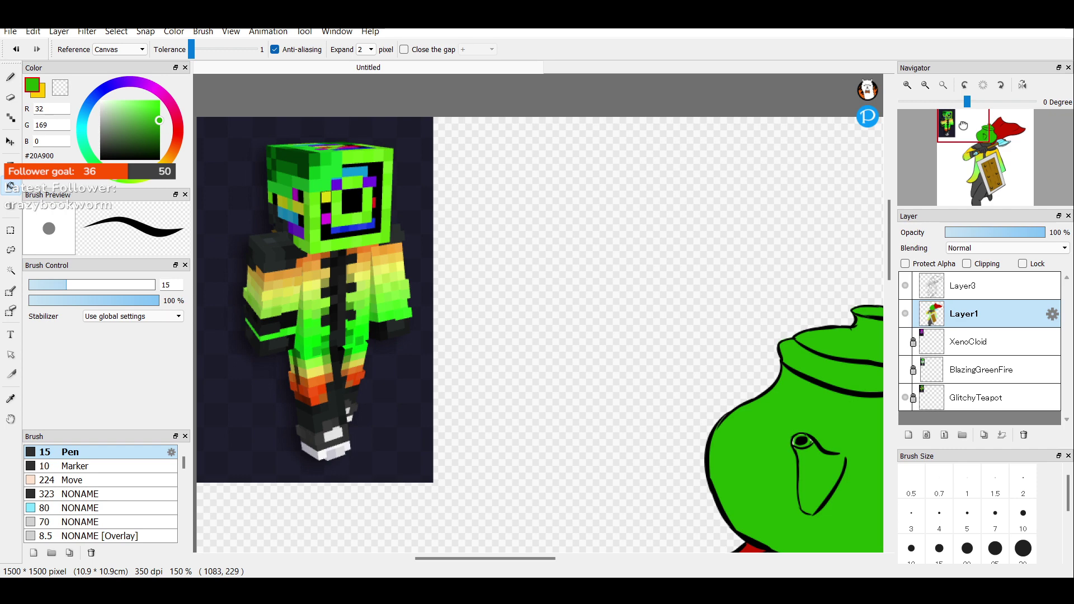
left_click_drag(964, 126, 995, 131)
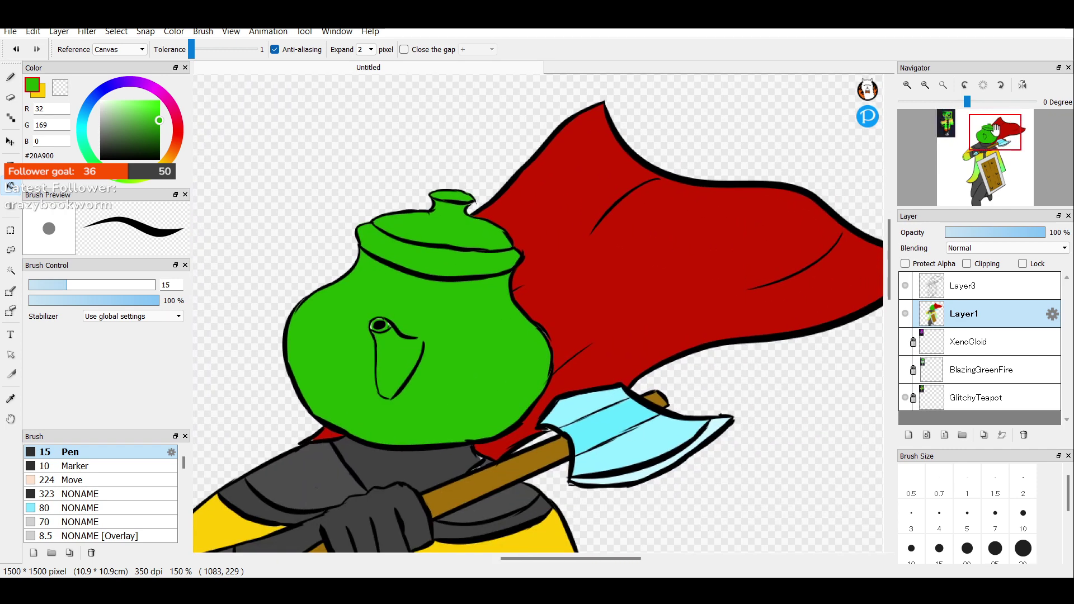
left_click(926, 88)
left_click(925, 87)
left_click(954, 151)
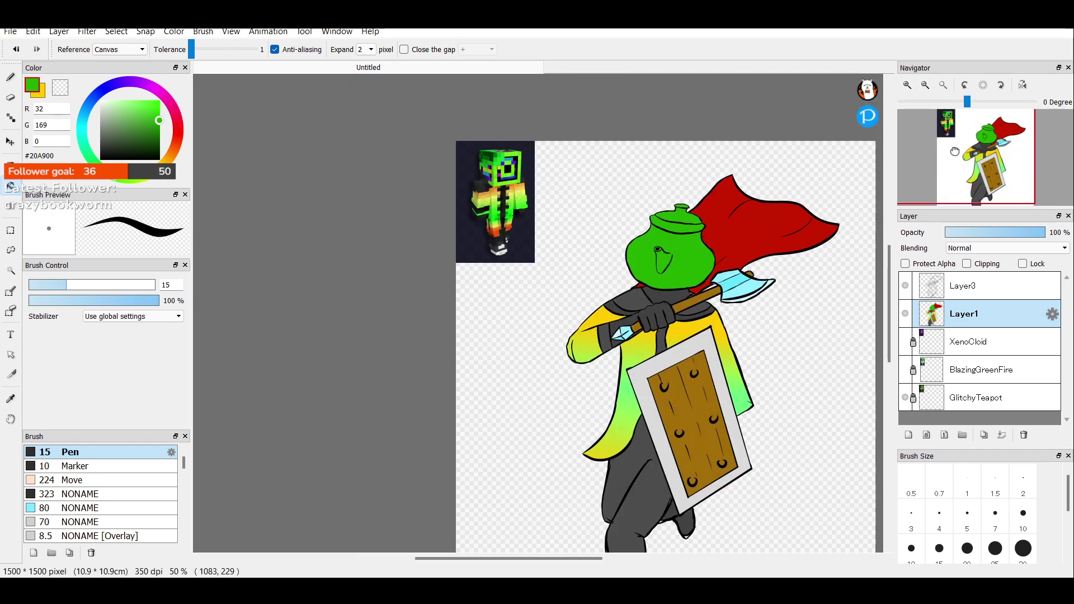
left_click_drag(954, 151, 962, 161)
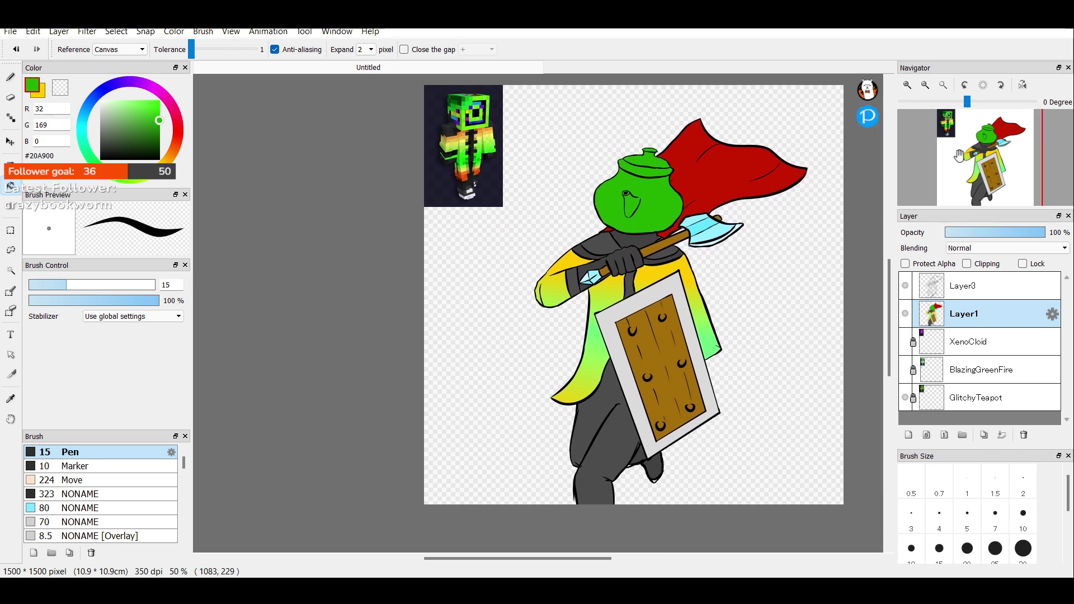
left_click(907, 86)
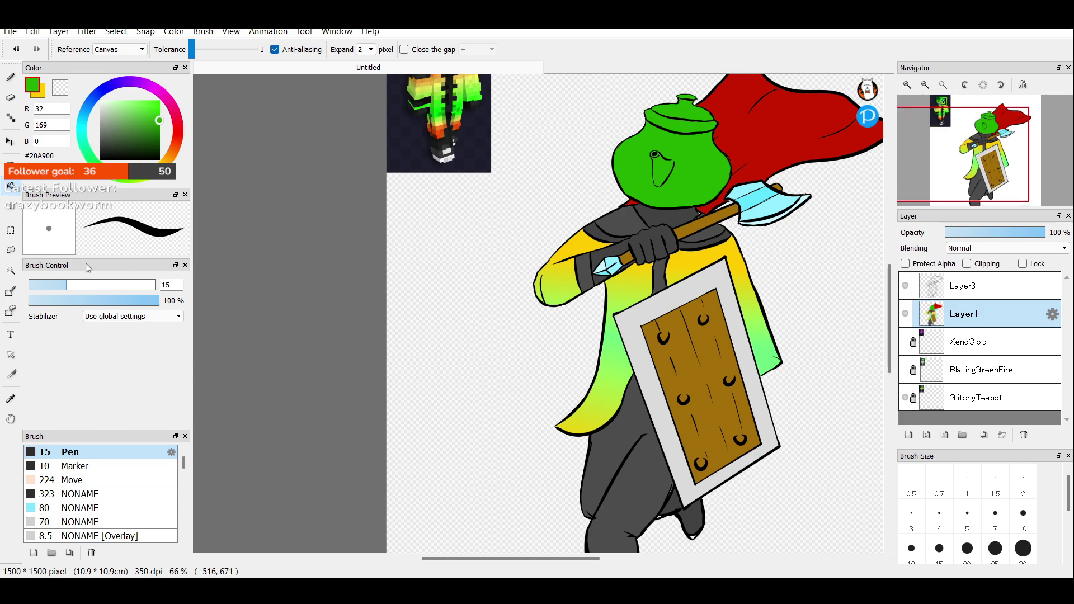
left_click(10, 272)
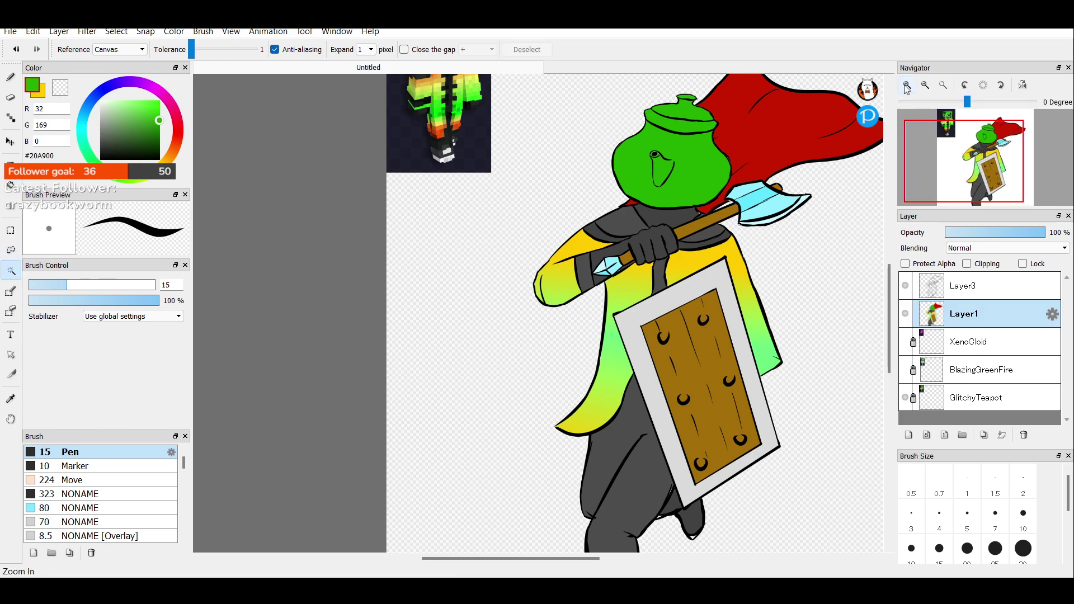
left_click(907, 85)
left_click_drag(965, 156, 986, 163)
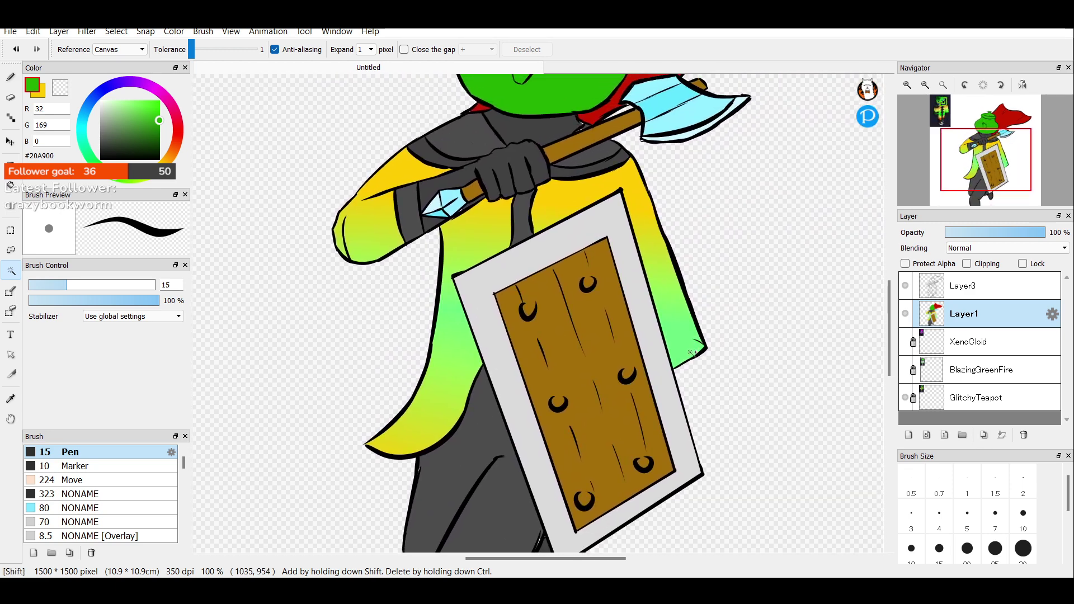
left_click(692, 348, "shift")
left_click(683, 318, "shift")
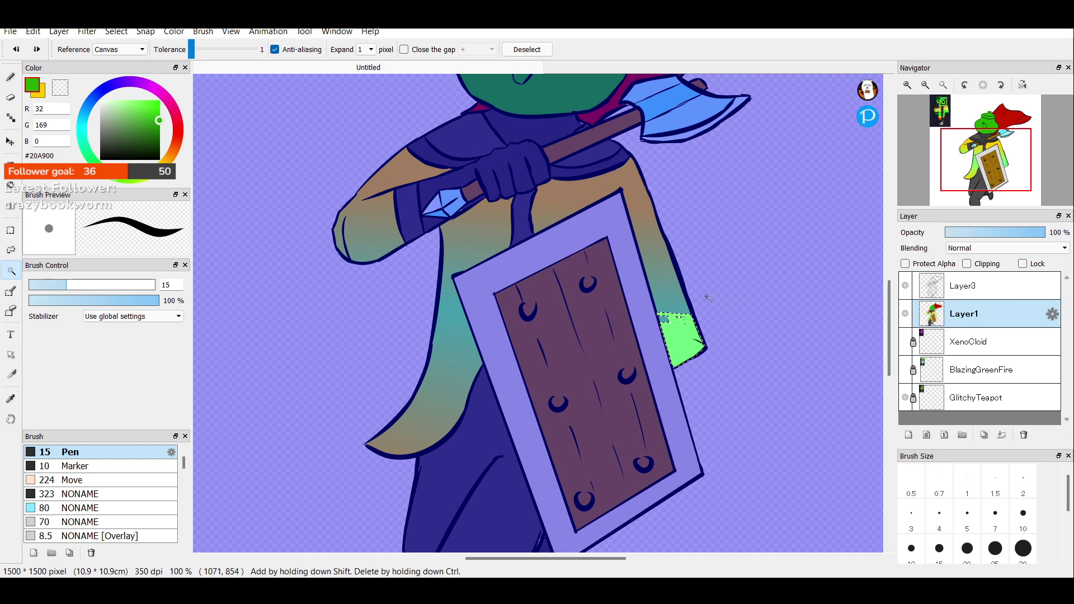
left_click(529, 51)
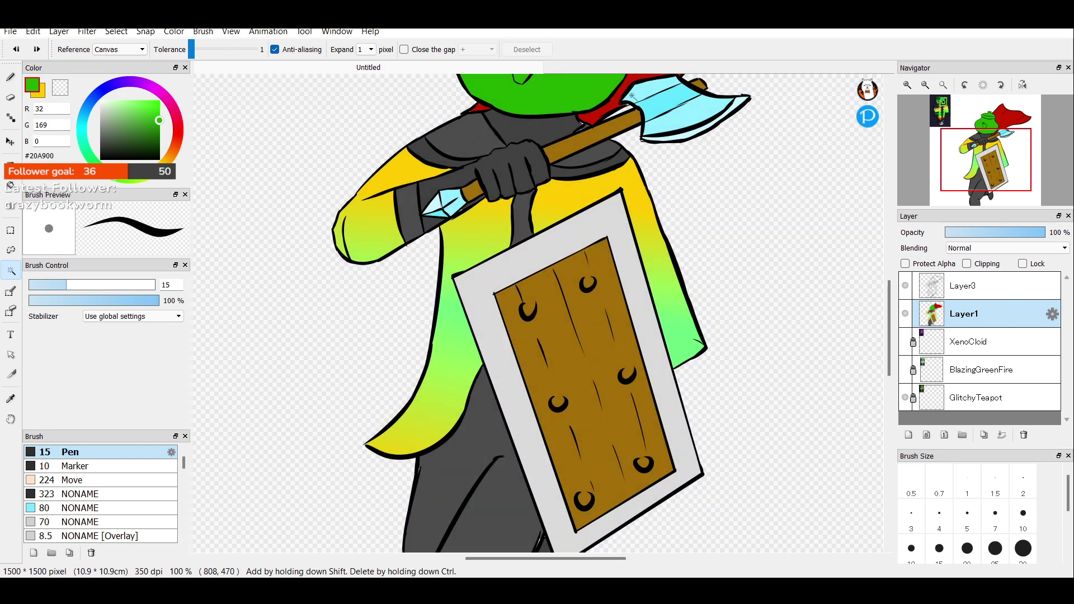
Select the green body of the teapot head with the Magic Wand.
left_click(925, 84)
left_click(927, 84)
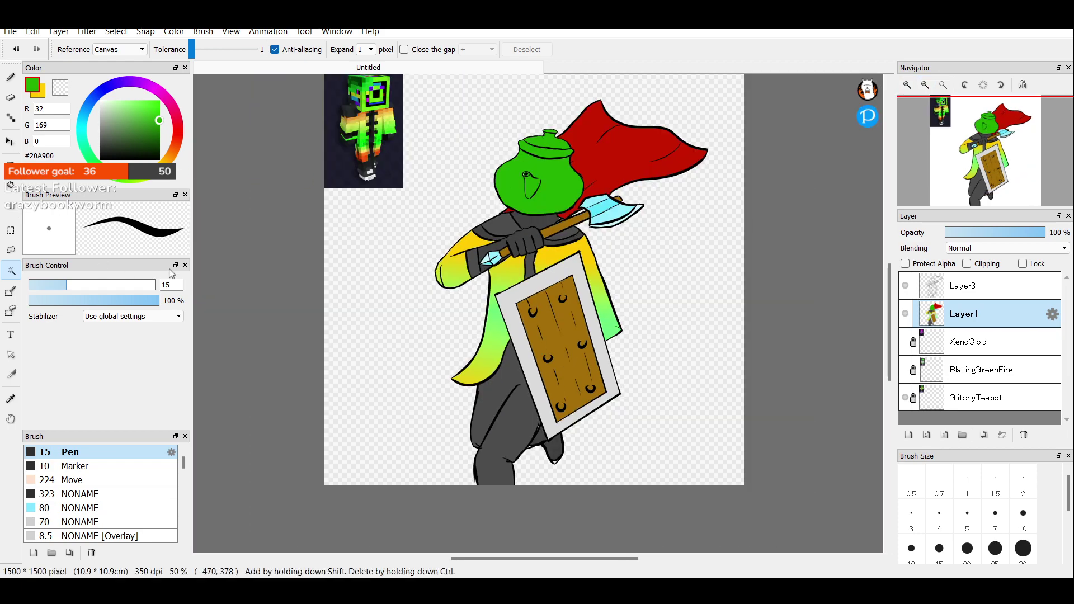
left_click(565, 185)
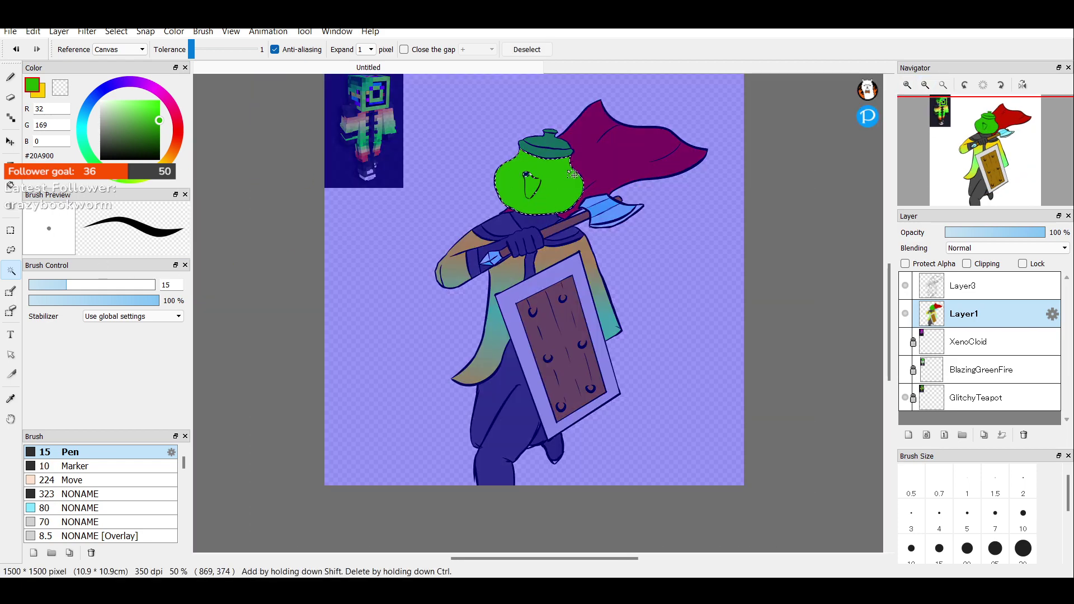
Add the teapot's lid, rim and knob and the large red cape to the Magic Wand selection.
left_click(551, 151, "shift")
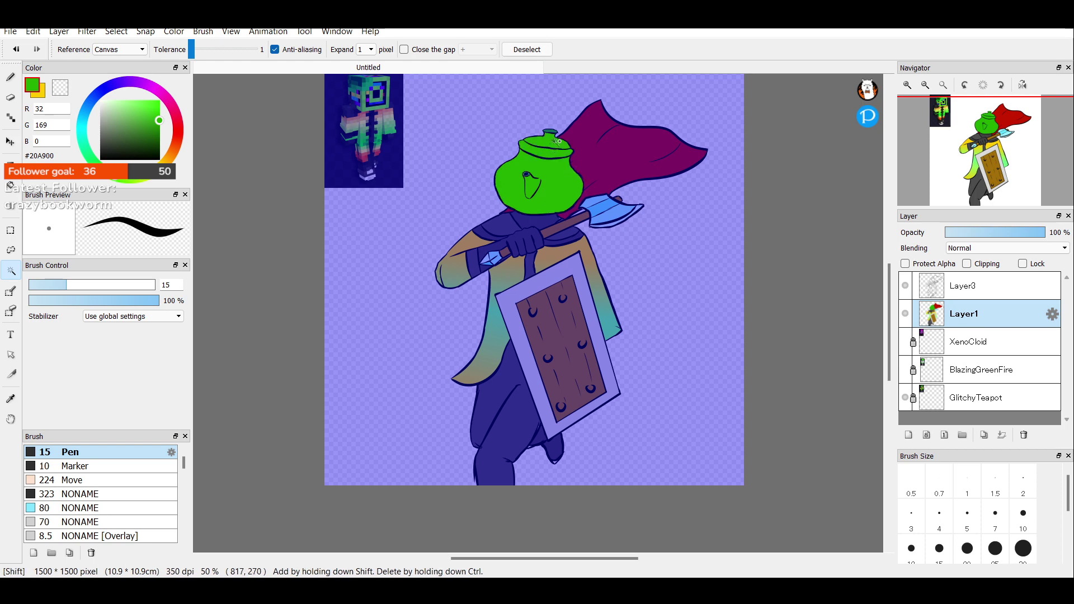
left_click(912, 82)
left_click(912, 83)
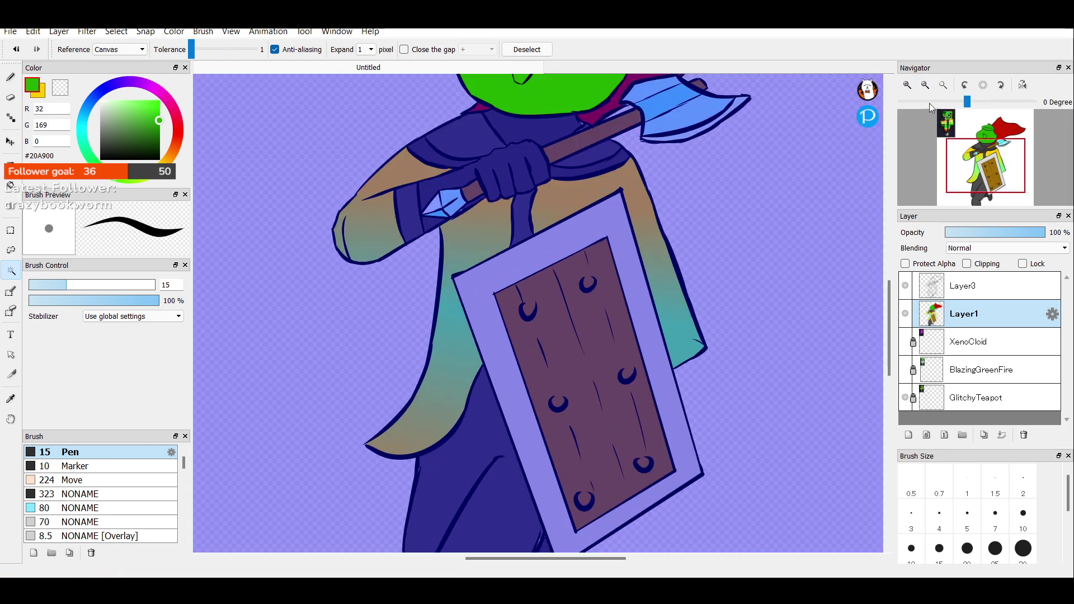
left_click_drag(965, 164, 980, 144)
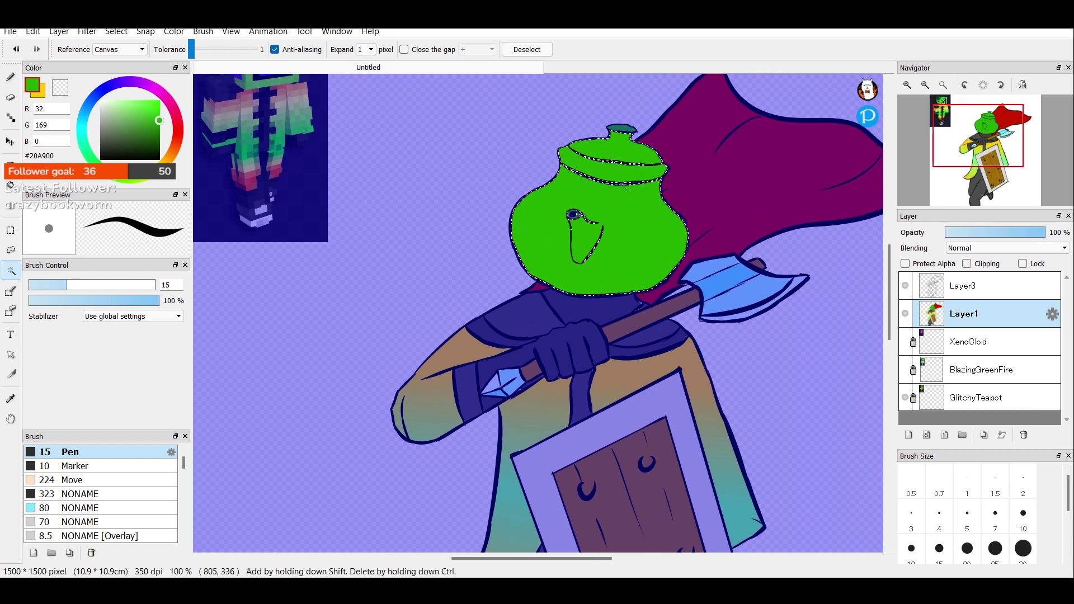
left_click(626, 127, "shift")
left_click(686, 162, "shift")
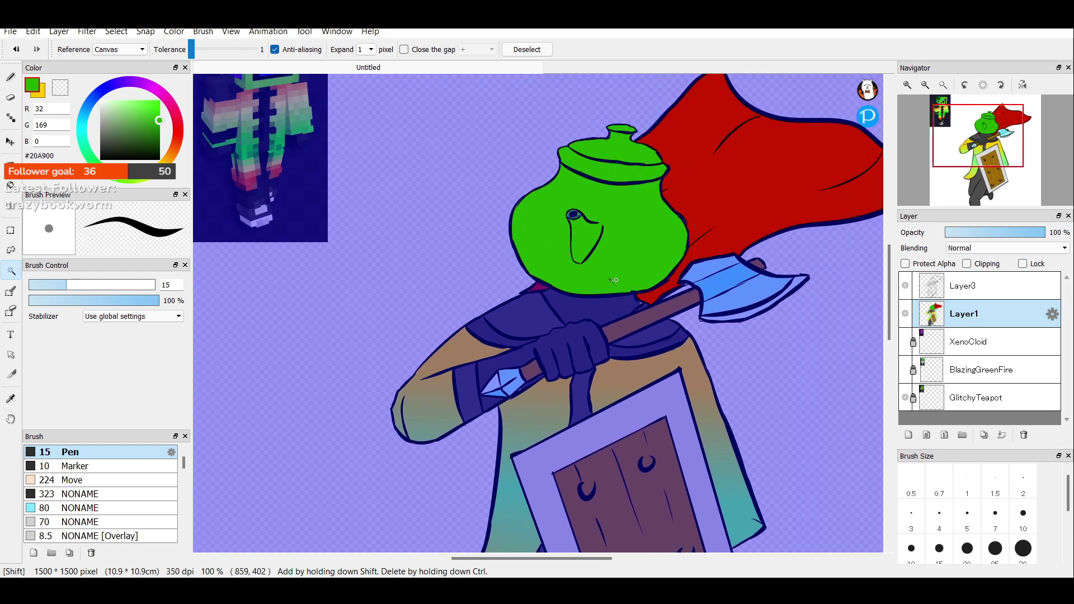
Add the dark chest and shoulder pieces and the gloved hand with its forearm to the selection.
left_click(582, 305, "shift")
left_click(514, 327, "shift")
left_click(485, 335, "shift")
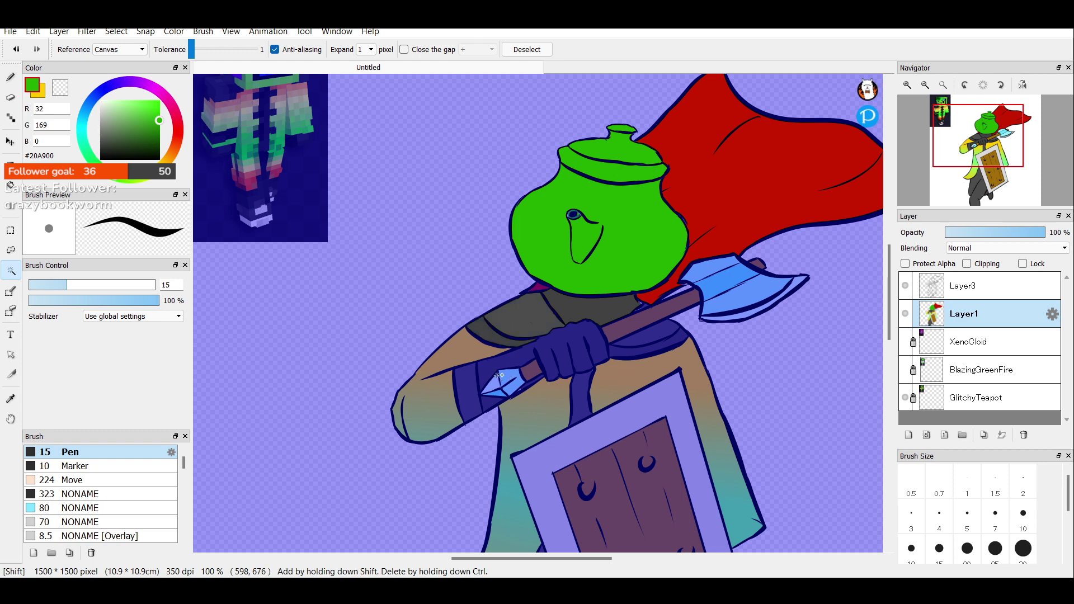
left_click(490, 368, "shift")
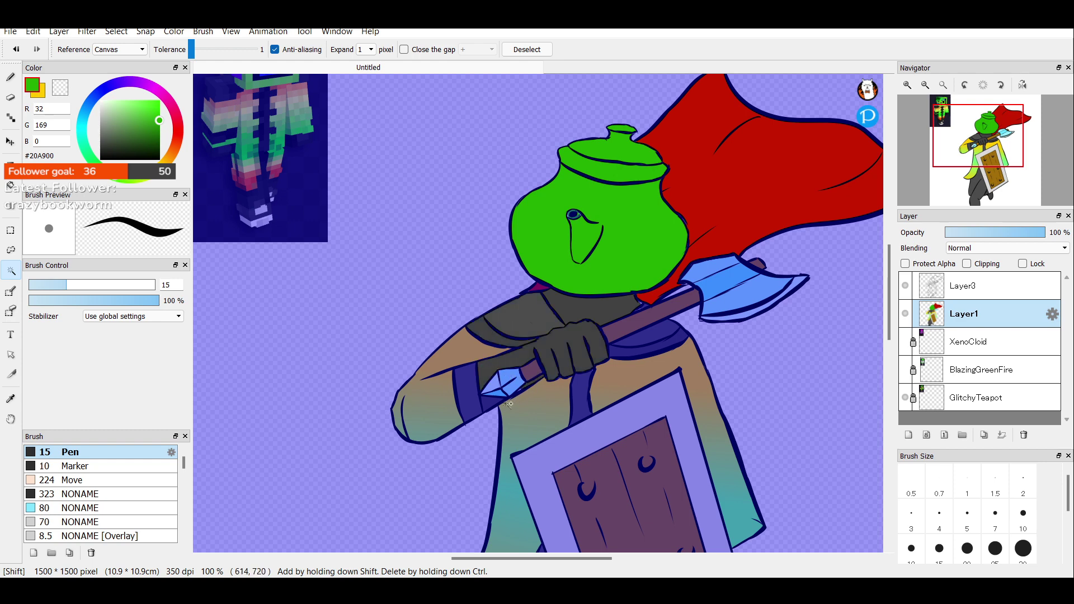
Add every section of the axe's brown handle and the shield's wooden panel to the selection.
left_click(536, 371, "shift")
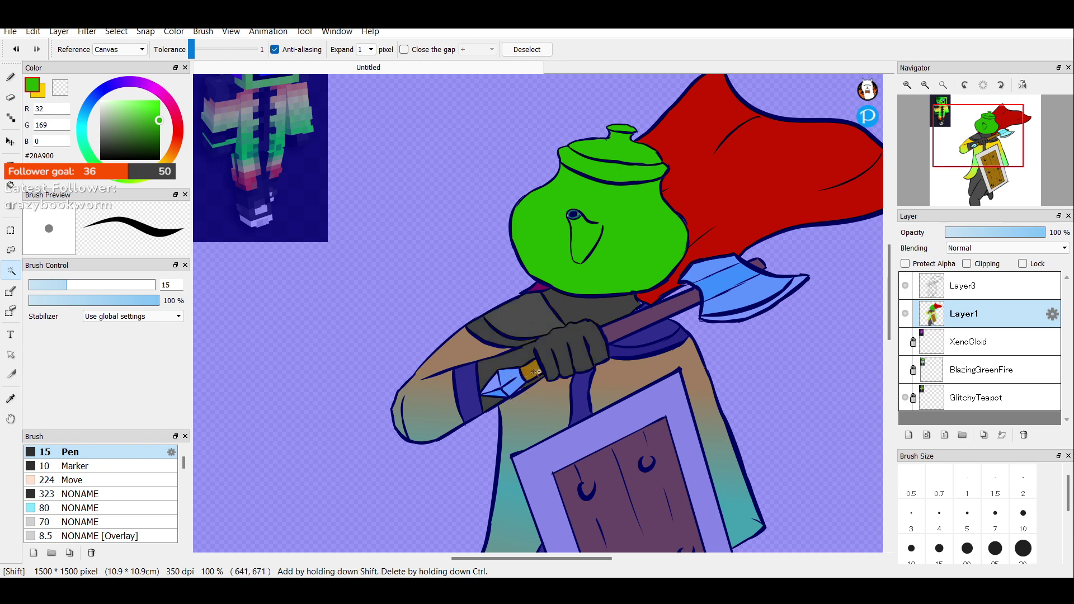
left_click(628, 323, "shift")
left_click(632, 477, "shift")
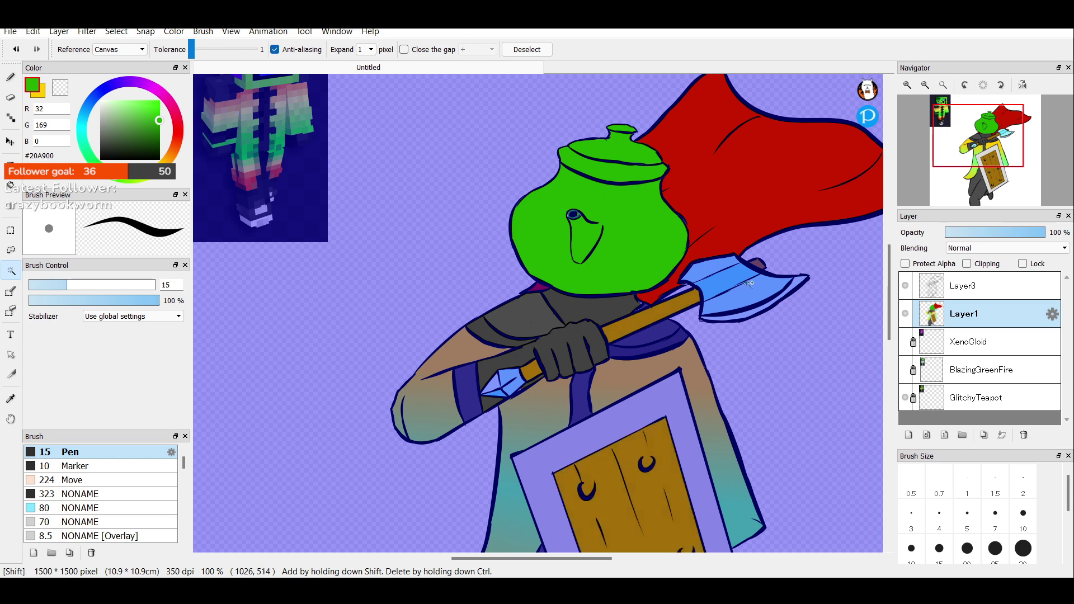
left_click(757, 264, "shift")
Add the other dark shoulder piece, the chest strap, the dark armband and the cape scrap at the neck to the selection.
left_click(644, 334, "shift")
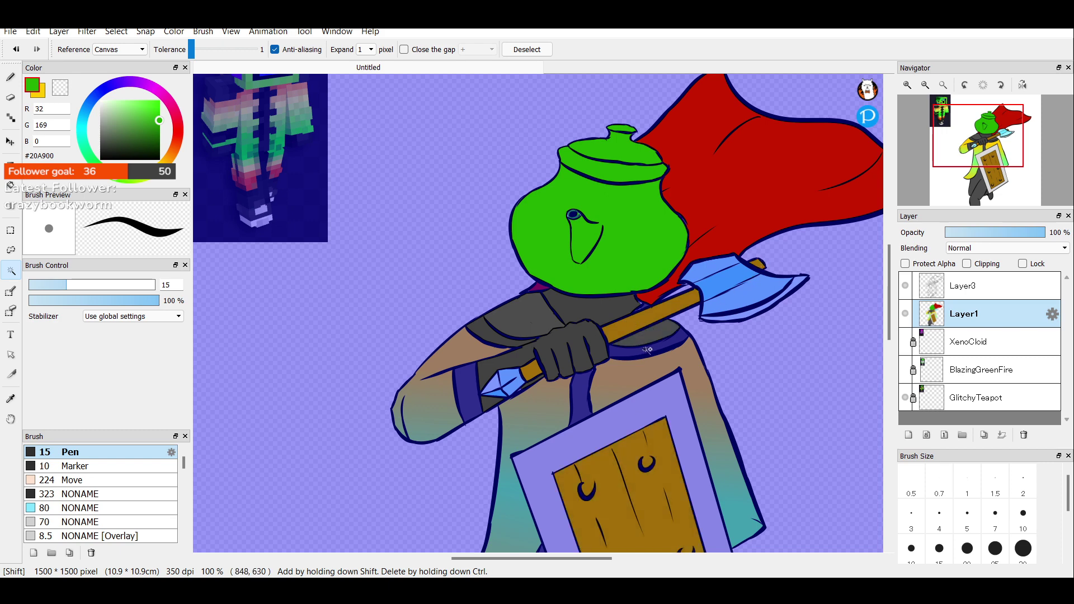
left_click(582, 385, "shift")
left_click(476, 380, "shift")
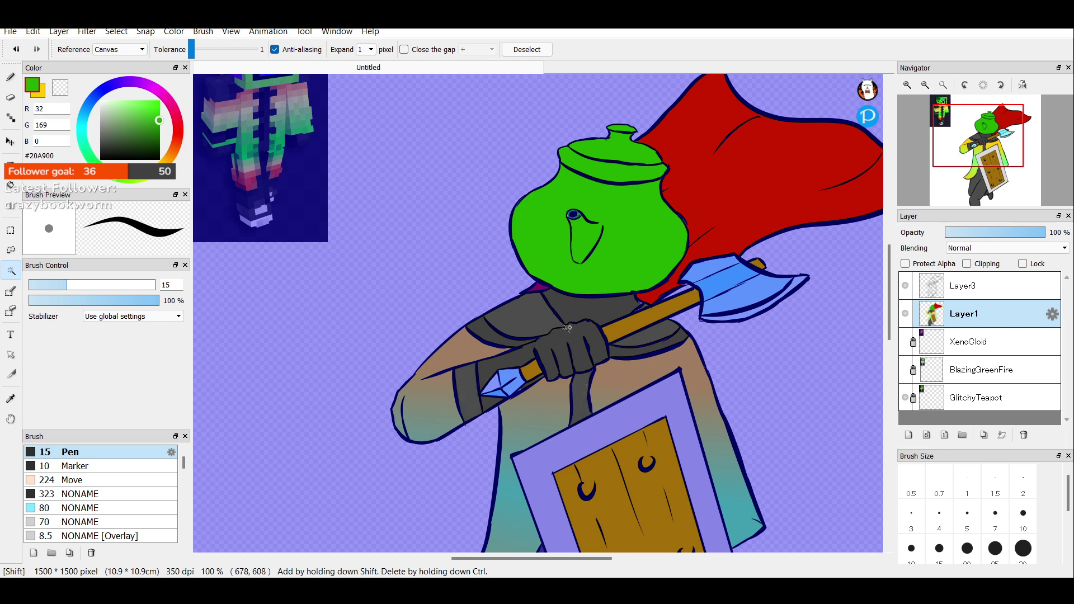
left_click(610, 275, "shift")
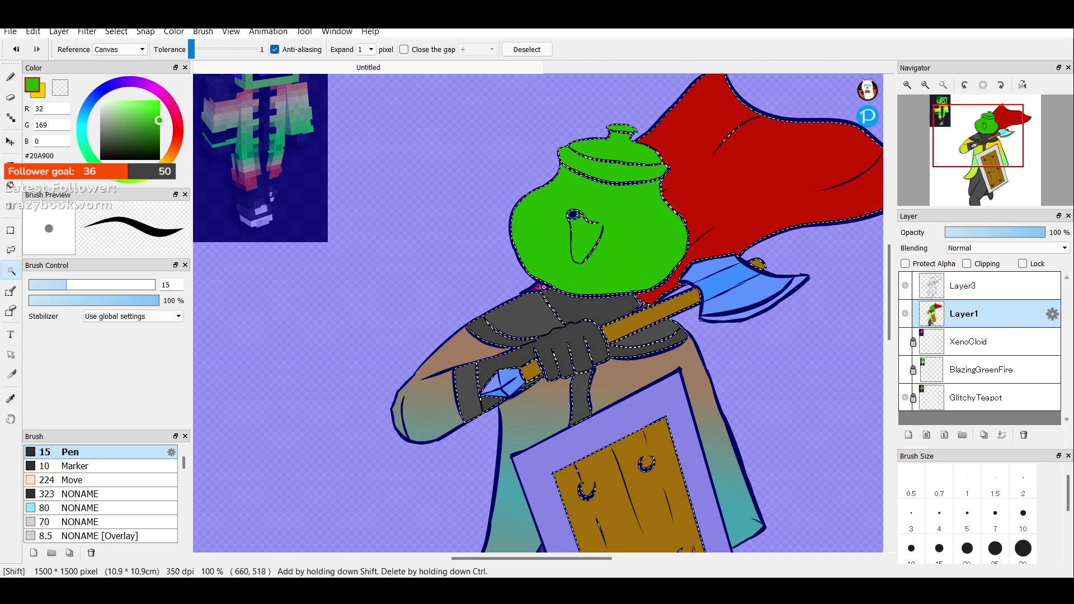
Add the dark back foot below the shield to the selection, copy the selected parts and deselect.
mouse_move(971, 151)
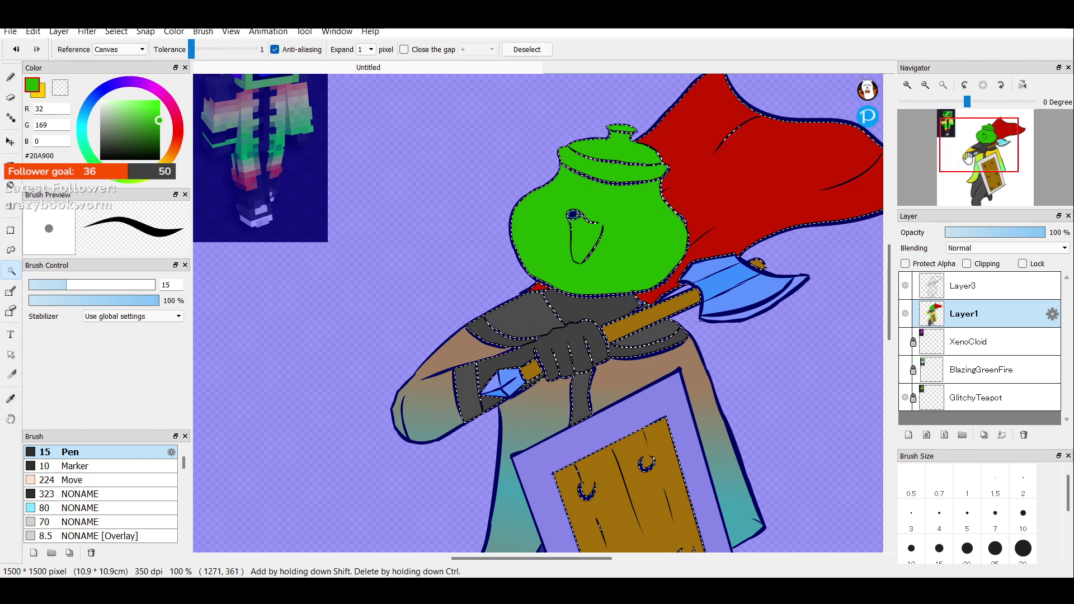
left_click_drag(968, 159, 969, 206)
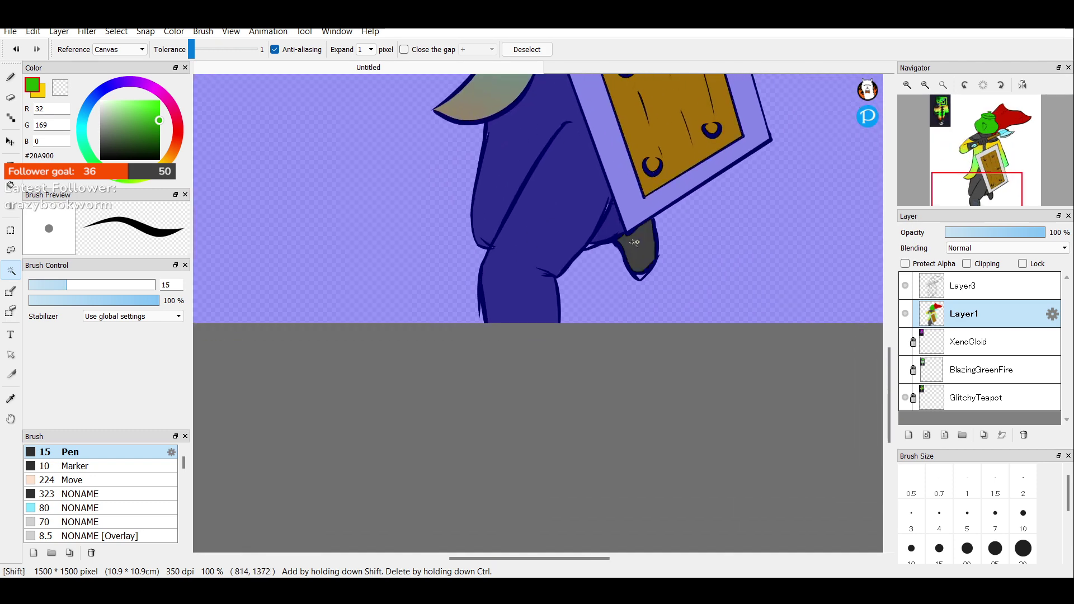
left_click(925, 84)
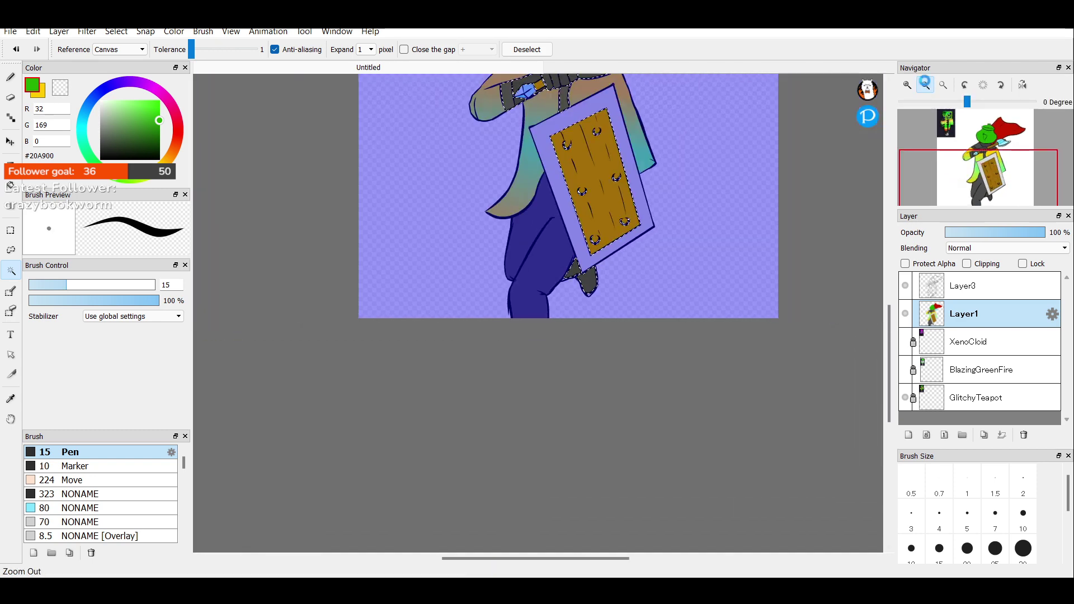
left_click(925, 85)
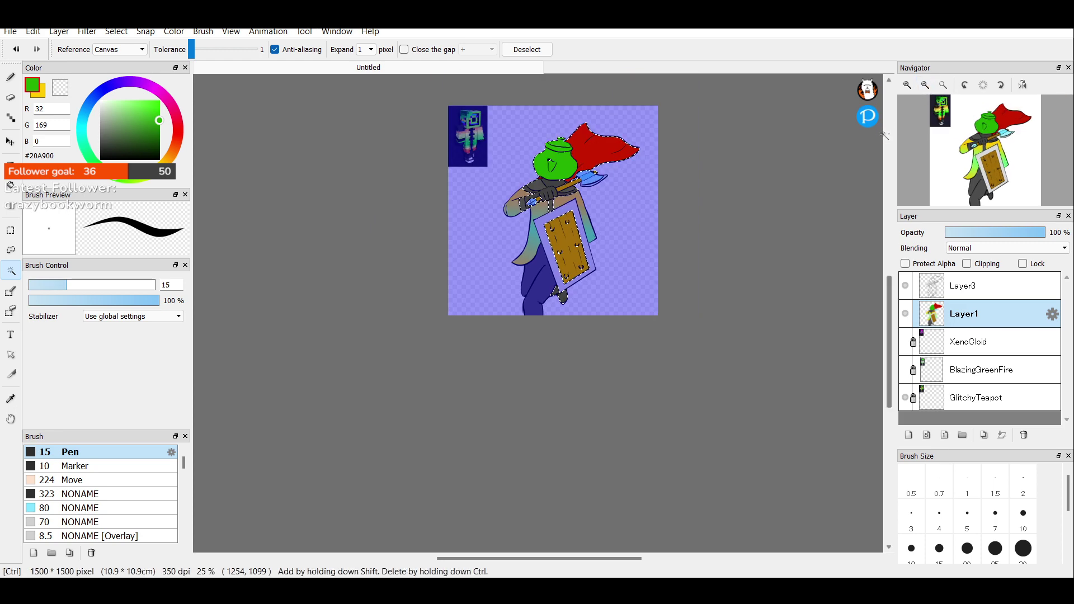
scroll(971, 178, "up", 3)
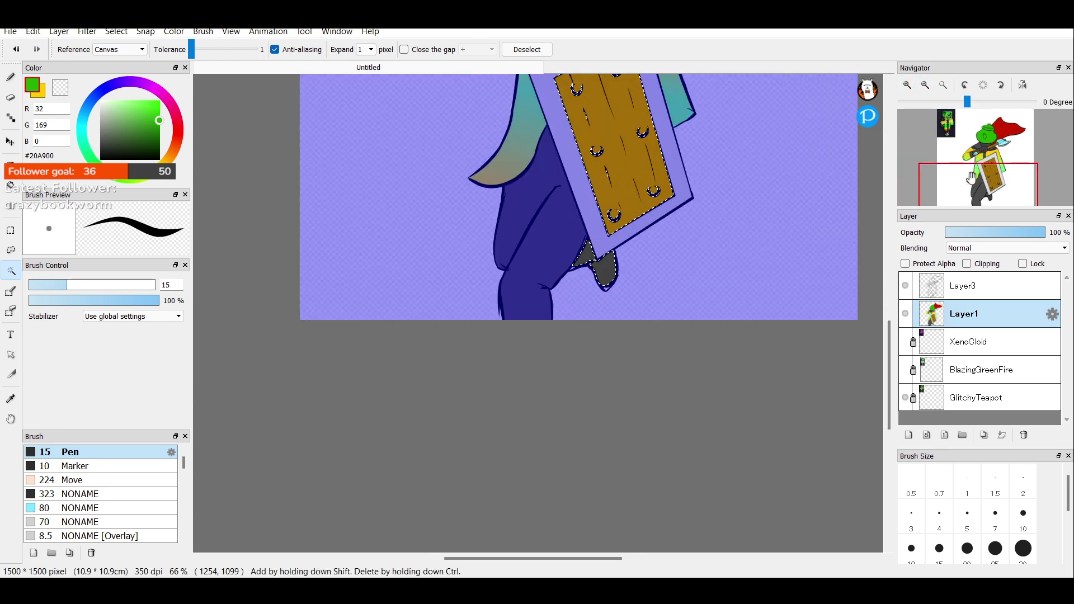
left_click_drag(971, 178, 976, 109)
key("ctrl+d")
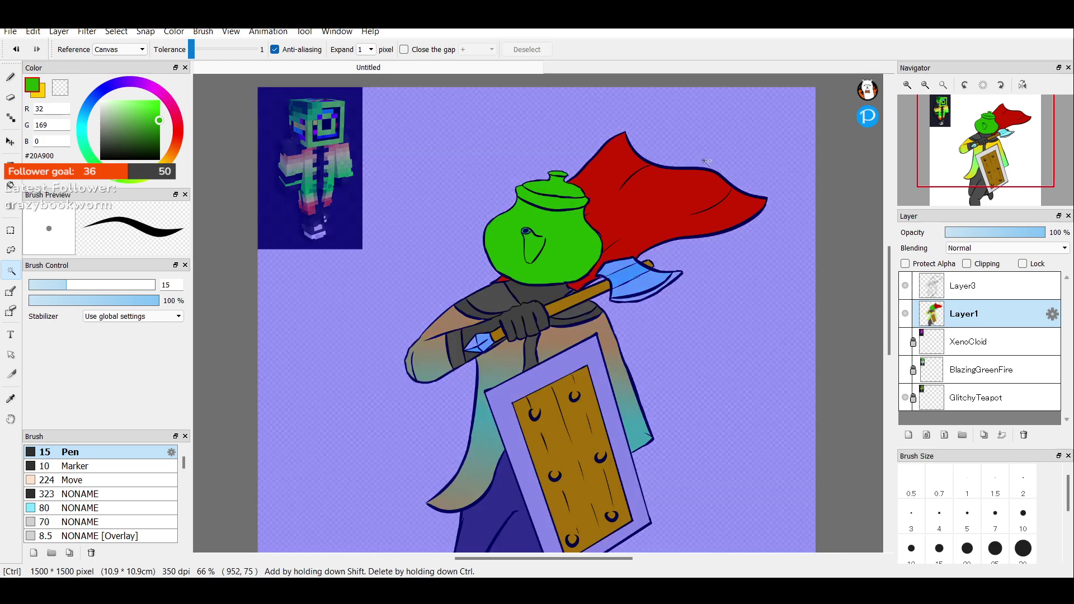
Undo the fills of the teapot head, cape, glove and axe handle, and clear the selection.
left_click(809, 181)
key("ctrl+z")
key("ctrl+z")
key("ctrl+z")
key("ctrl+z")
key("ctrl+z")
key("ctrl+z")
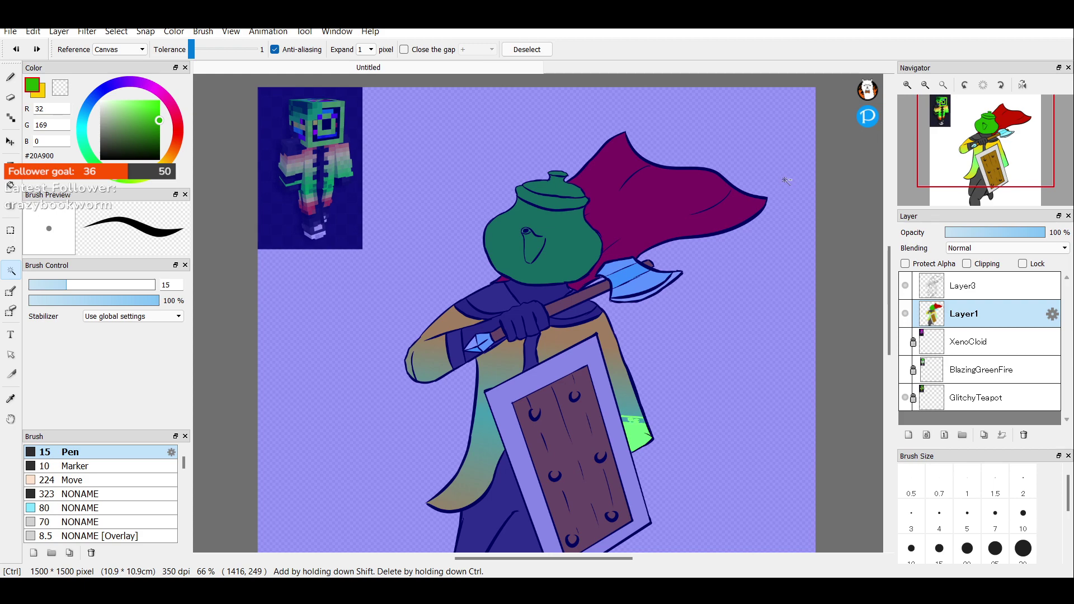
key("ctrl+d")
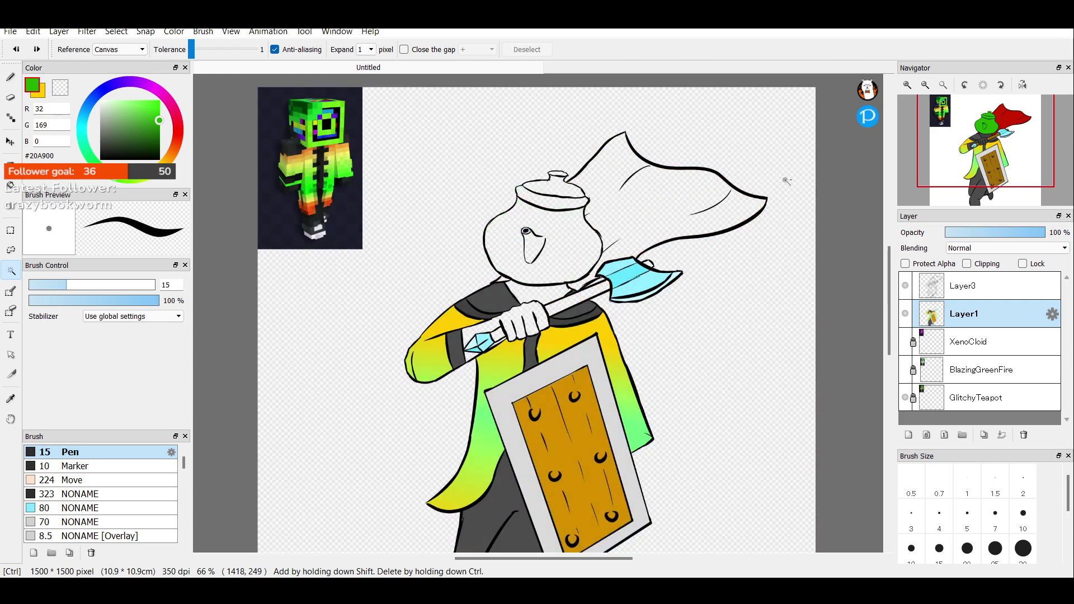
Undo the gradient colouring of the coat and sleeve until both are blank.
left_click(786, 181)
key("ctrl+z")
key("ctrl+z")
key("ctrl+z")
key("ctrl+z")
key("ctrl+z")
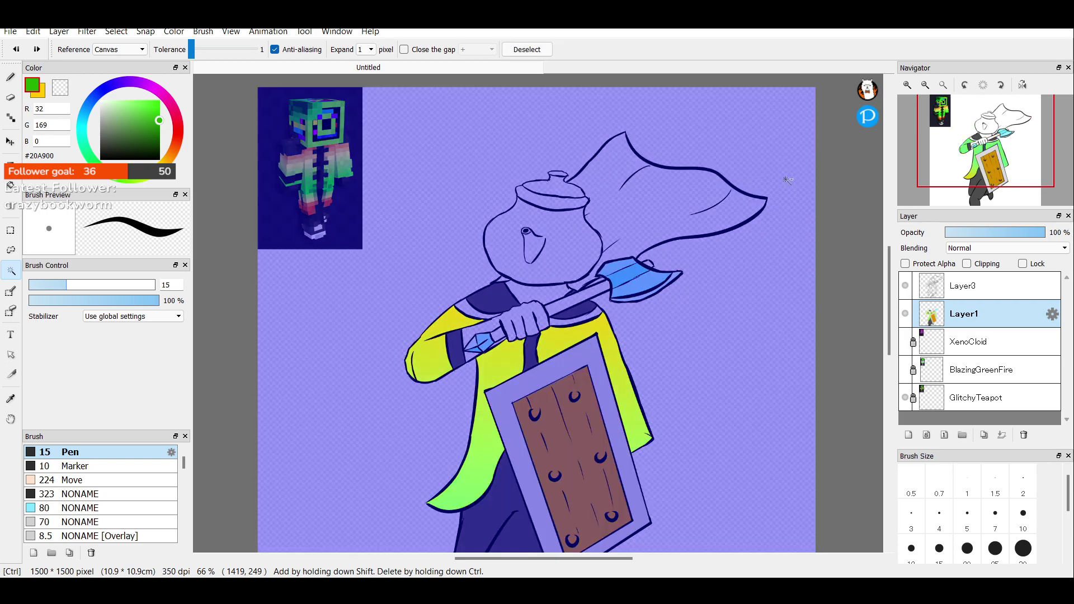
key("ctrl+z")
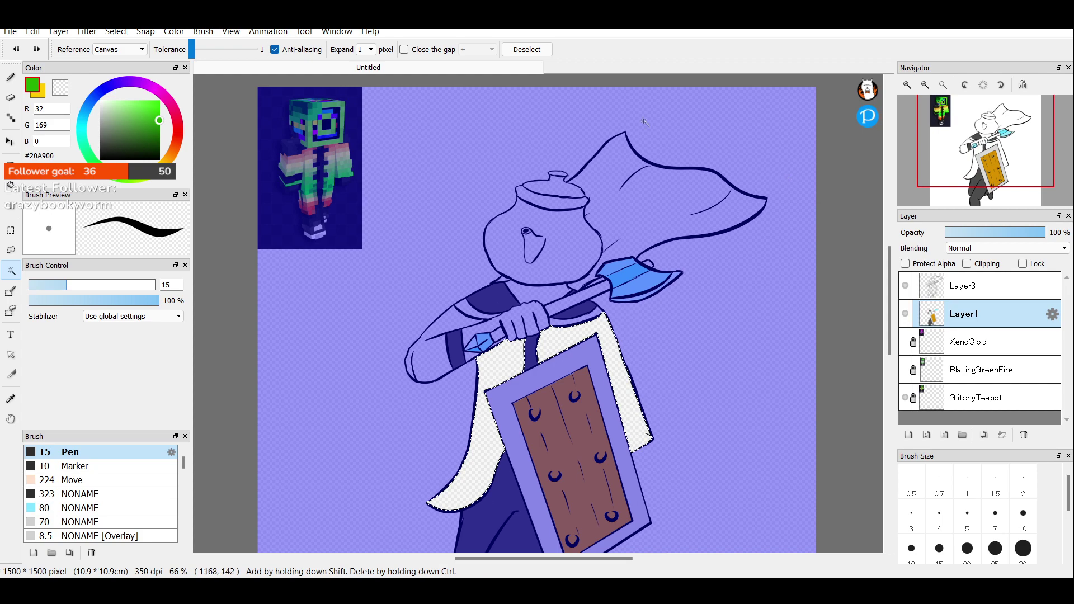
Deselect, paste the copied coloured parts as a new layer and merge it down into Layer1.
left_click(530, 51)
key("ctrl+v")
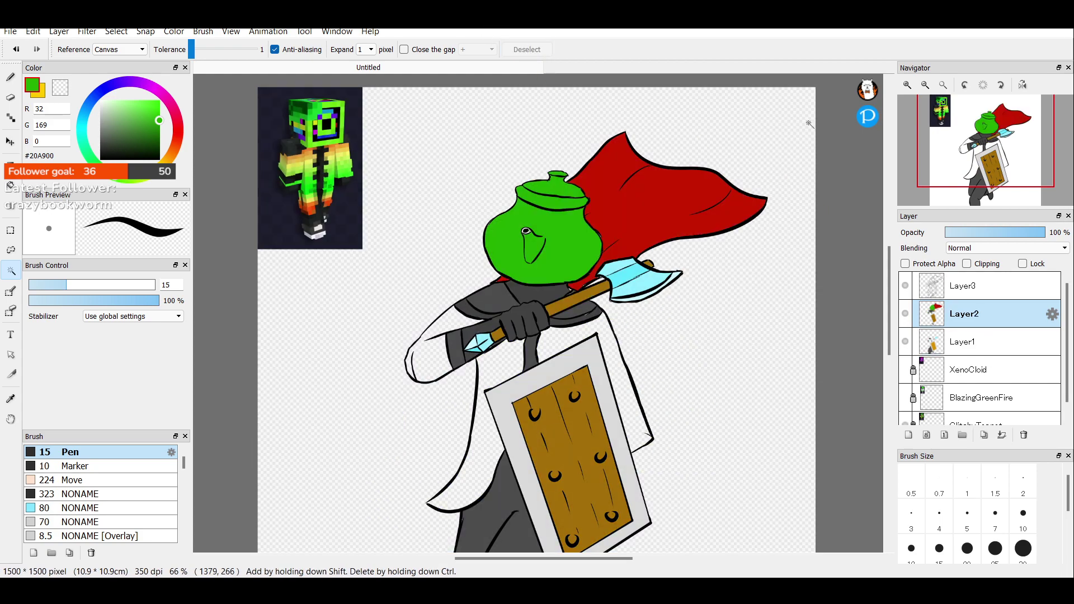
left_click(908, 85)
left_click(907, 85)
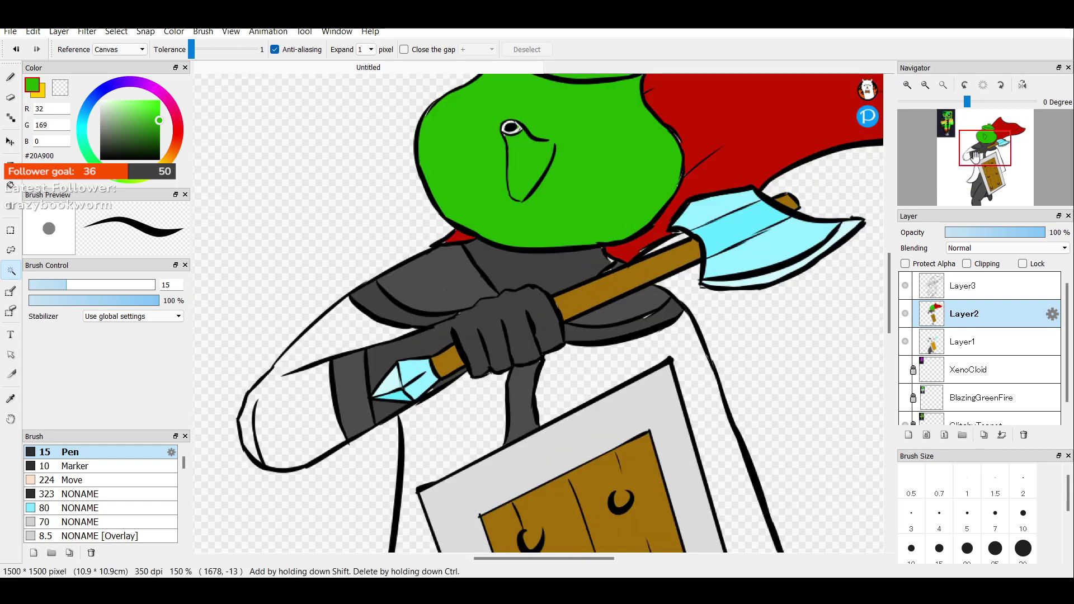
left_click_drag(975, 157, 985, 143)
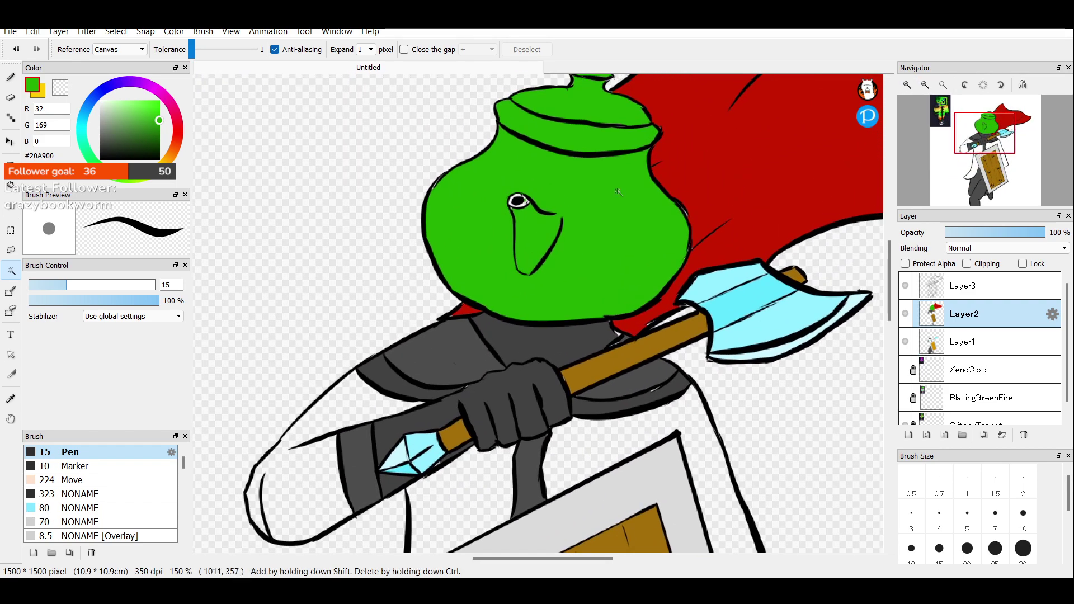
left_click(1002, 435)
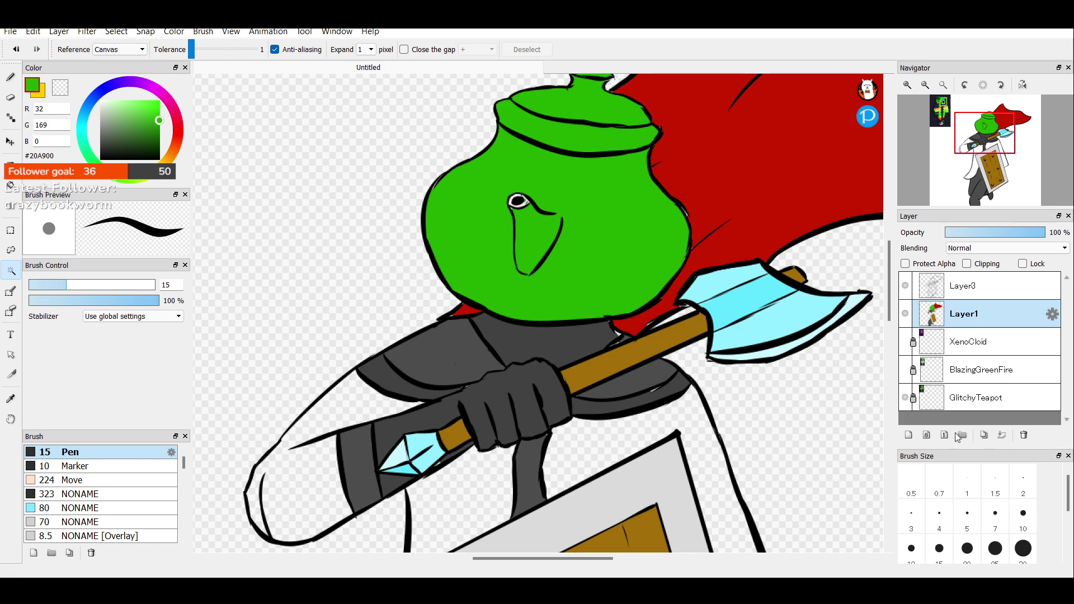
Fill the white rim of the teapot's spout opening with green #20A900 using the Bucket tool.
left_click(11, 185)
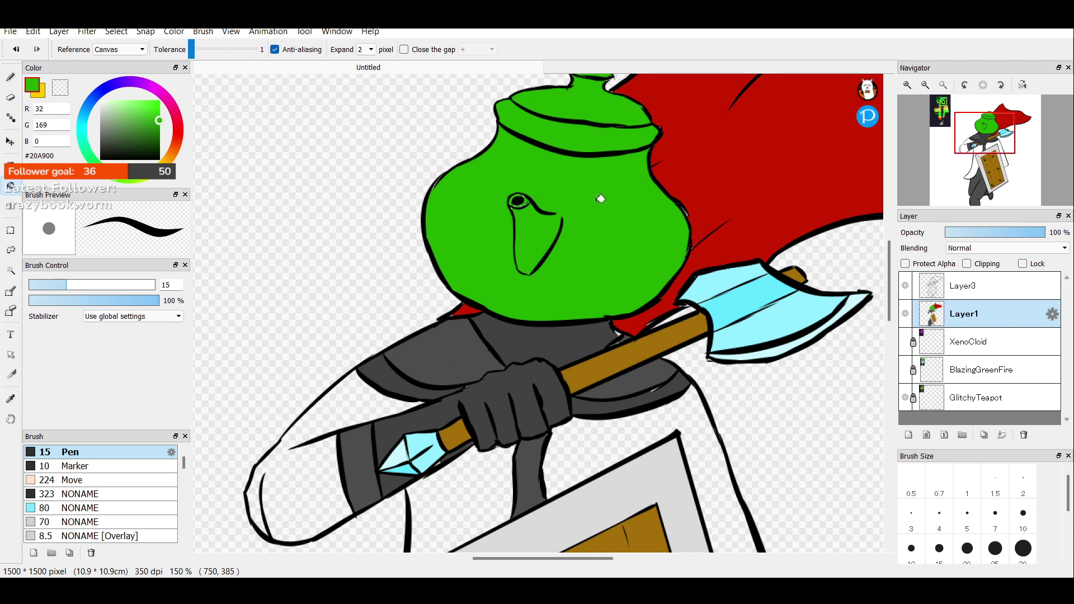
left_click(926, 86)
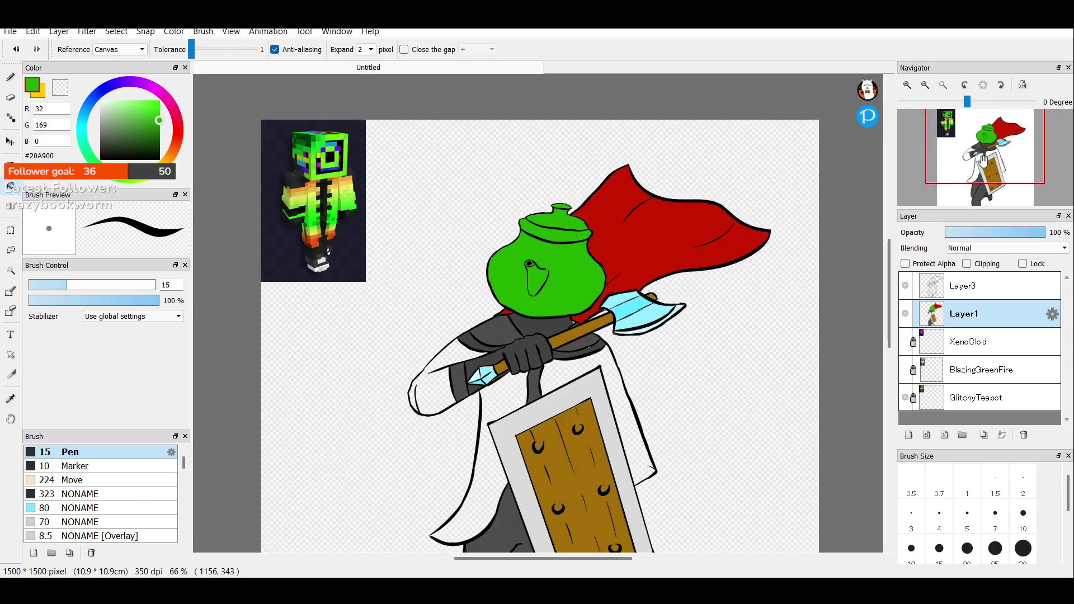
left_click_drag(983, 161, 988, 155)
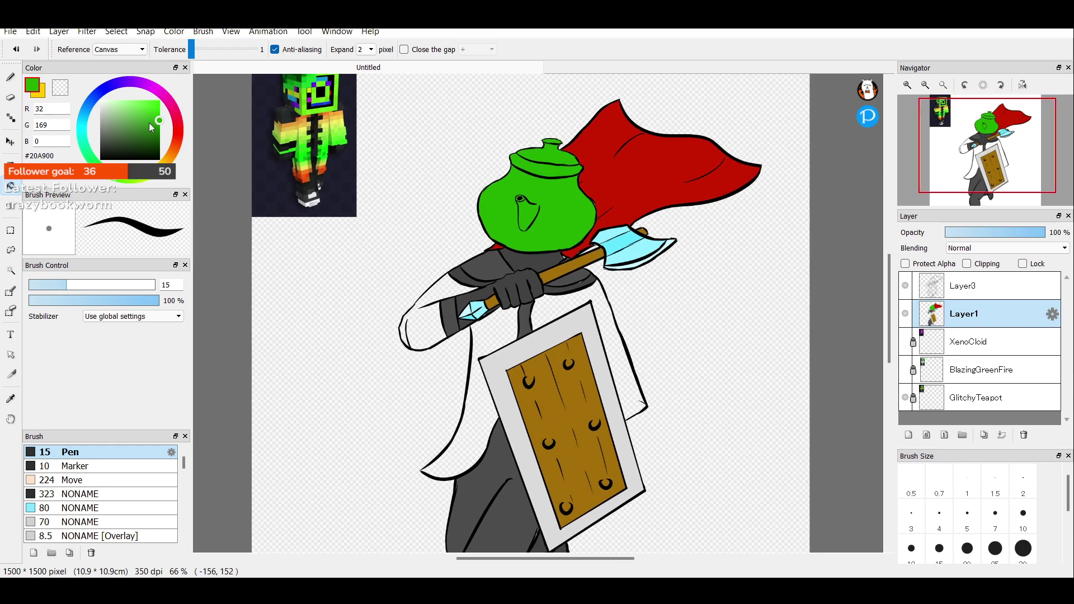
Set the colour to bright green #31FF00 and fill the coat's body, its sleeve and the section behind the shield.
left_click_drag(151, 127, 160, 99)
left_click(493, 327)
left_click(440, 303)
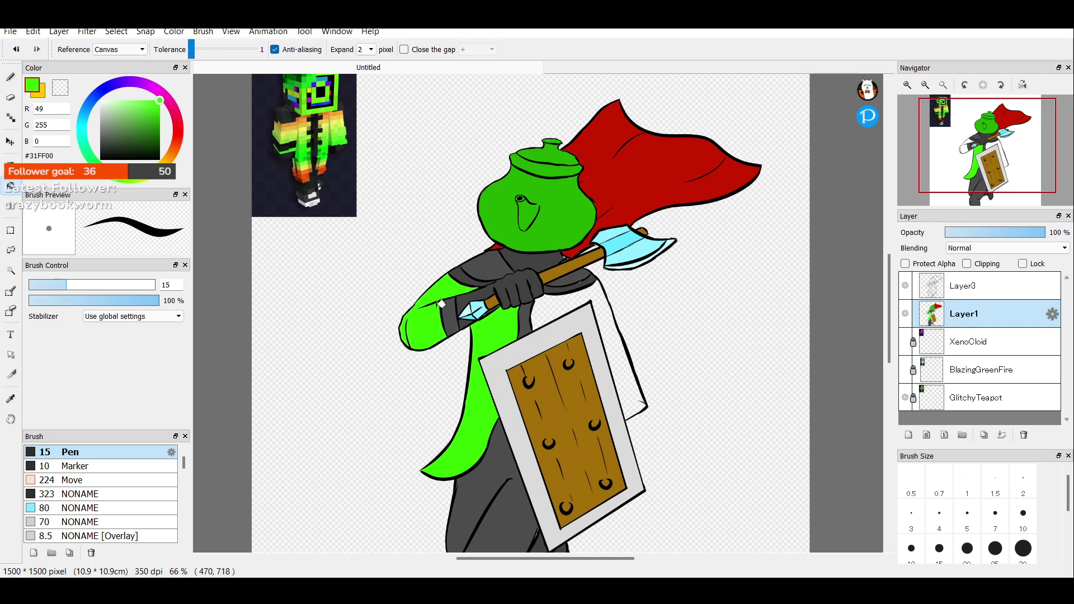
left_click(611, 317)
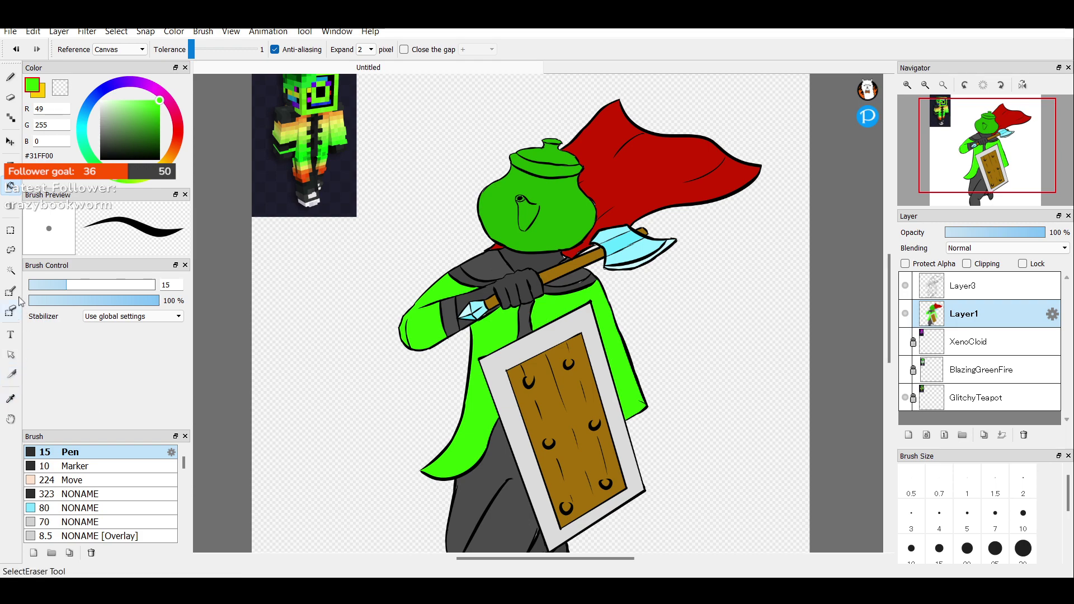
Select the red cape and its small piece at the neck with the Magic Wand.
left_click(11, 271)
left_click(622, 189)
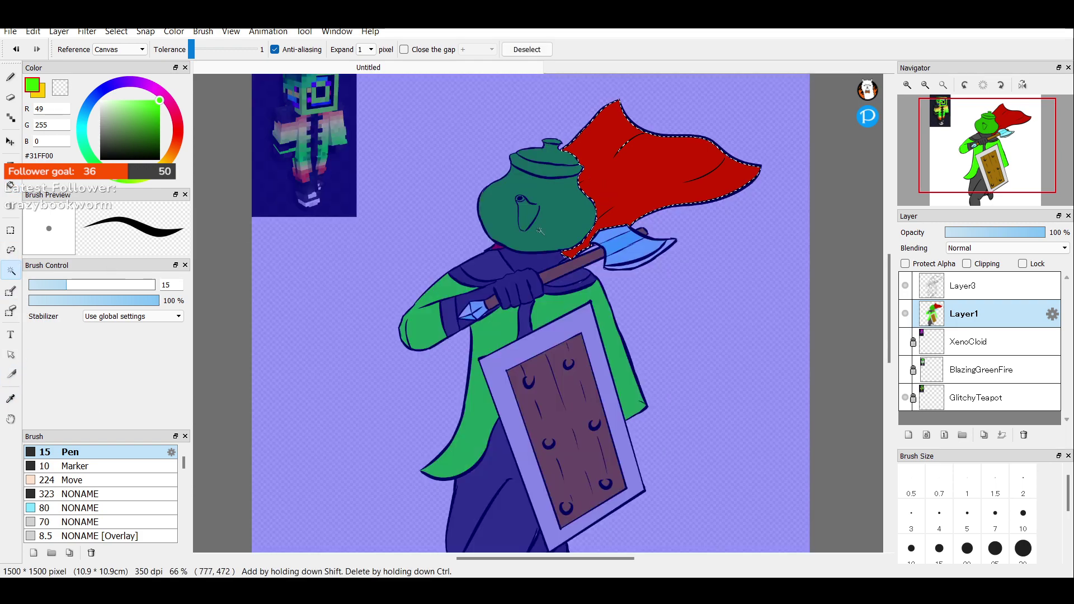
left_click(498, 246, "shift")
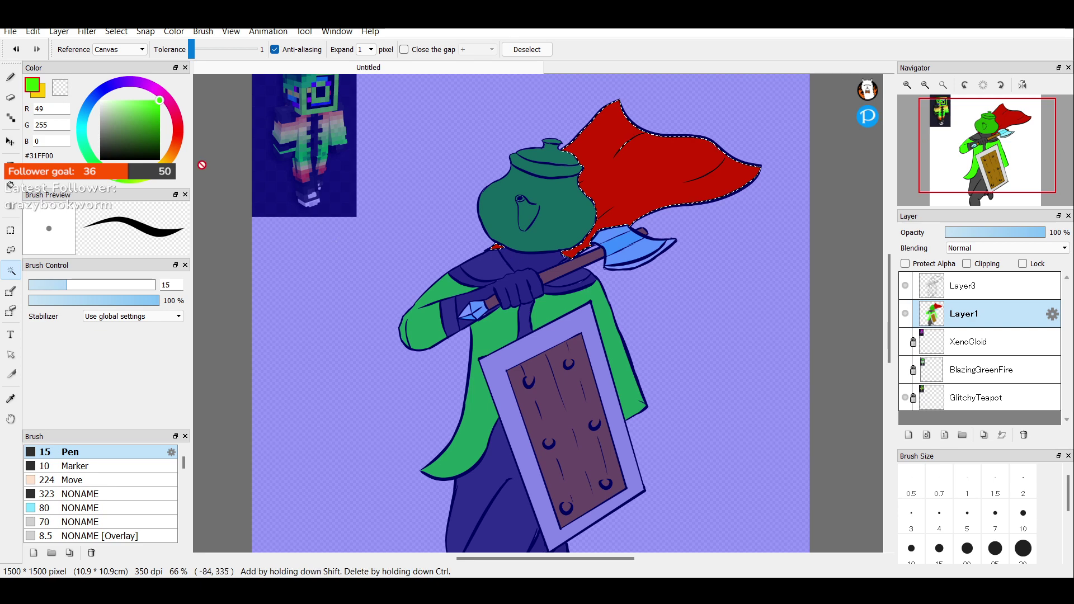
Set the colour to dark red #A90400 and the Pen size to about 44 for shading the selected cape.
left_click(178, 132)
left_click(140, 114)
left_click_drag(140, 115, 159, 120)
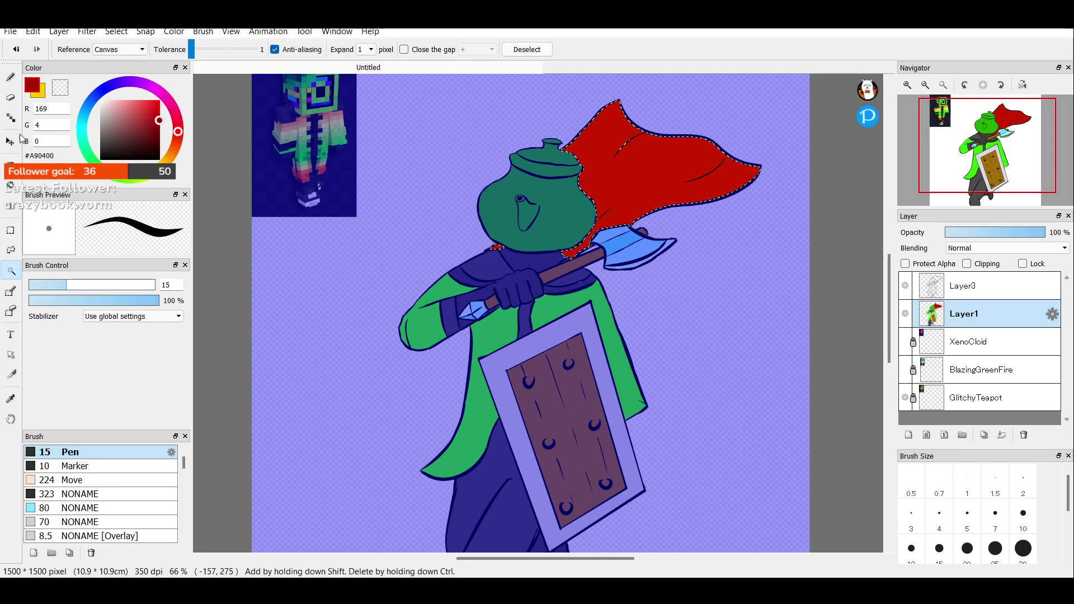
key("b")
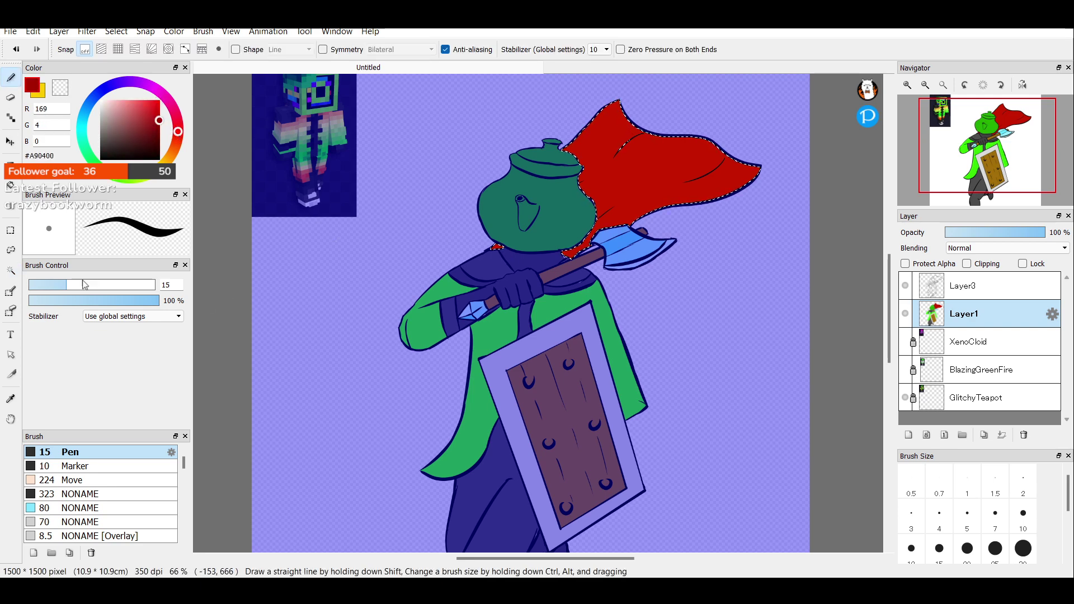
left_click(105, 285)
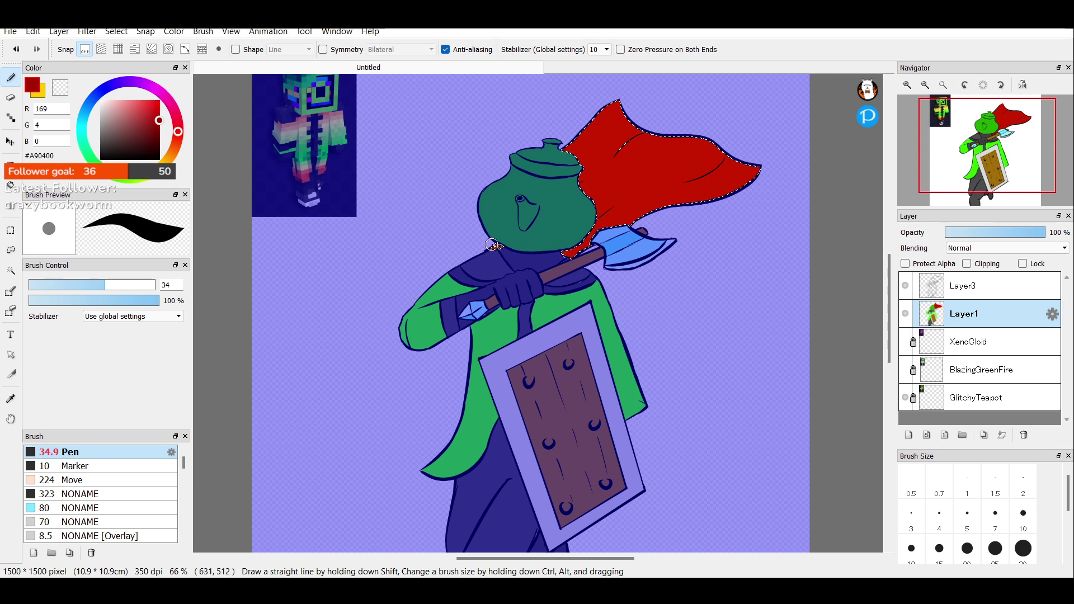
left_click_drag(576, 261, 581, 256, "ctrl+alt")
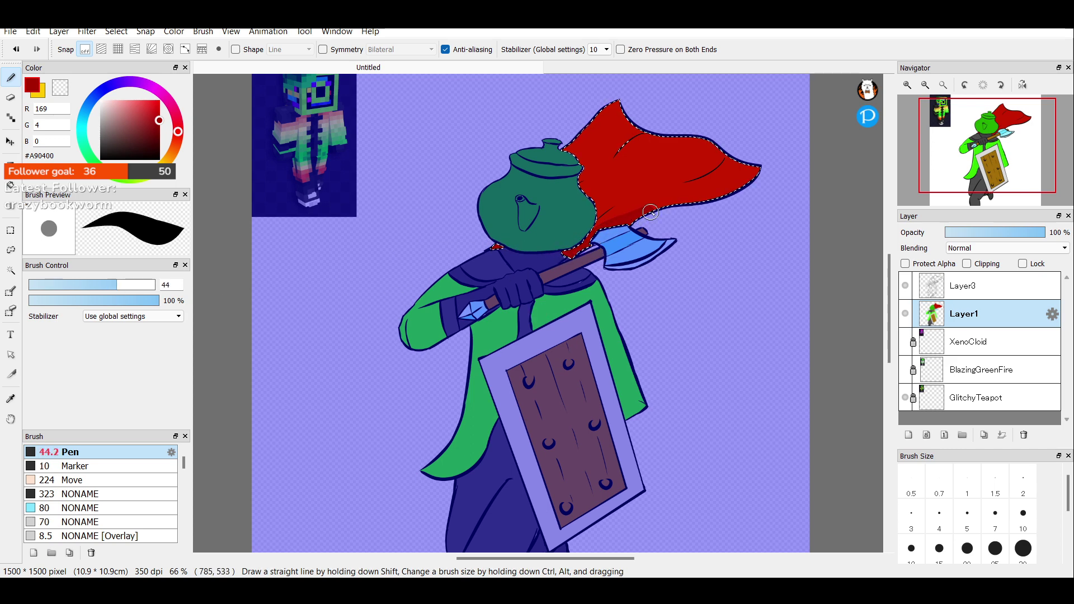
Try a broad band of dark red shading along the cape's lower edge and folds, and undo it.
left_click(908, 84)
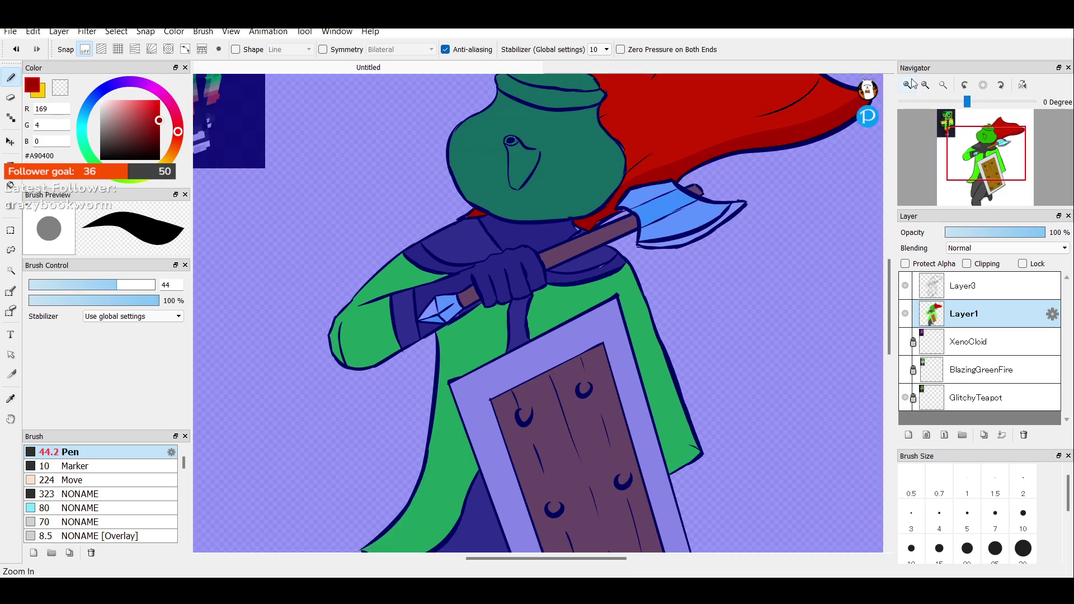
left_click_drag(987, 145, 1009, 130)
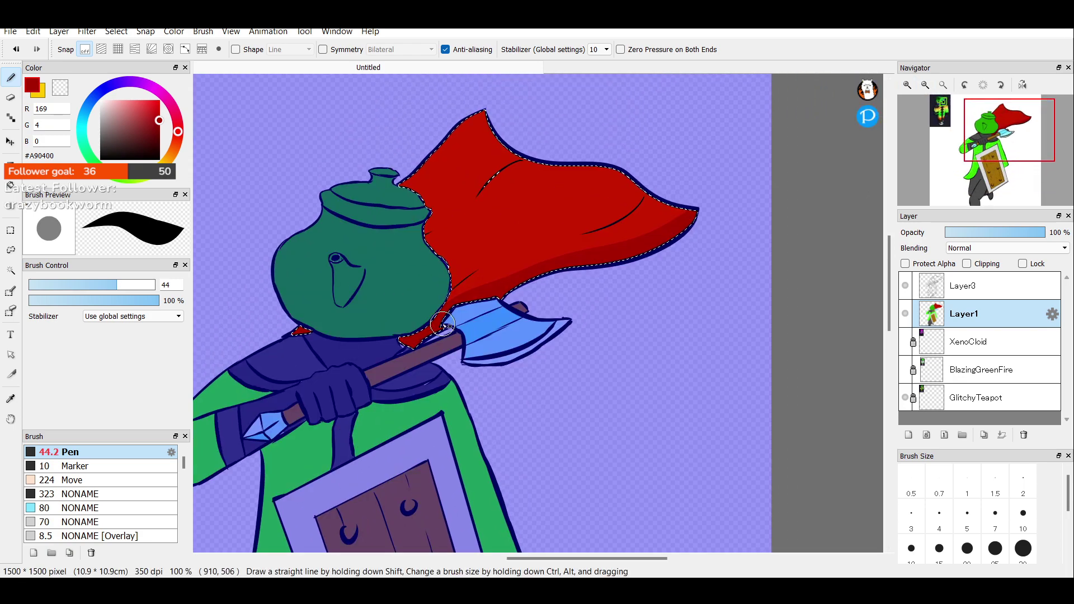
mouse_move(471, 288)
left_mouse_down()
mouse_move(454, 300)
mouse_move(556, 246)
mouse_move(548, 257)
left_mouse_up()
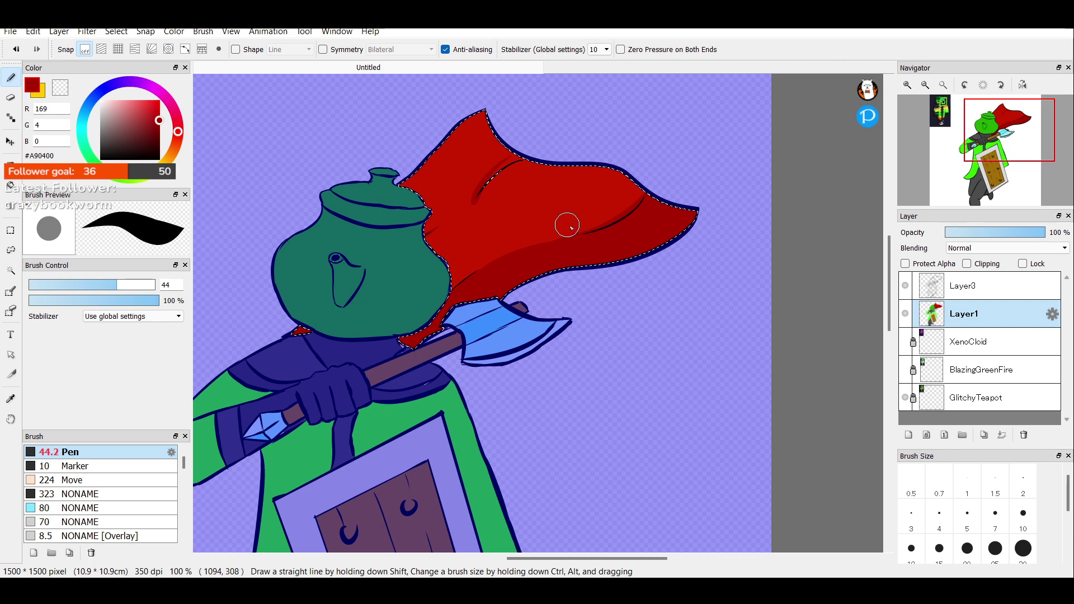
key("ctrl")
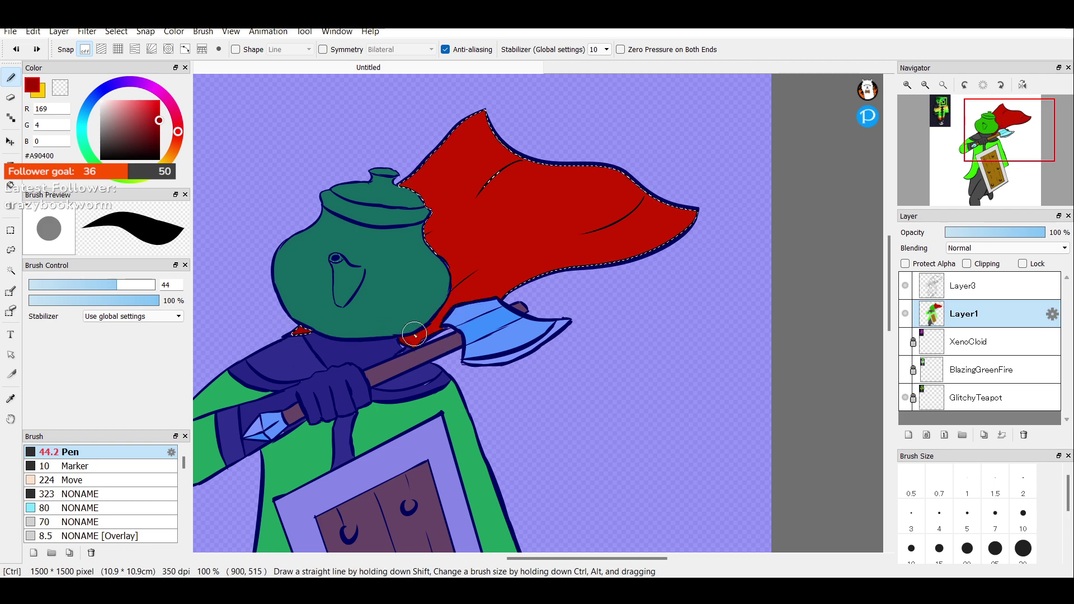
Shade a narrower dark red band along the cape's lower edge and thin shadows beside its fold lines.
left_click_drag(580, 262, 693, 247)
key("ctrl+z")
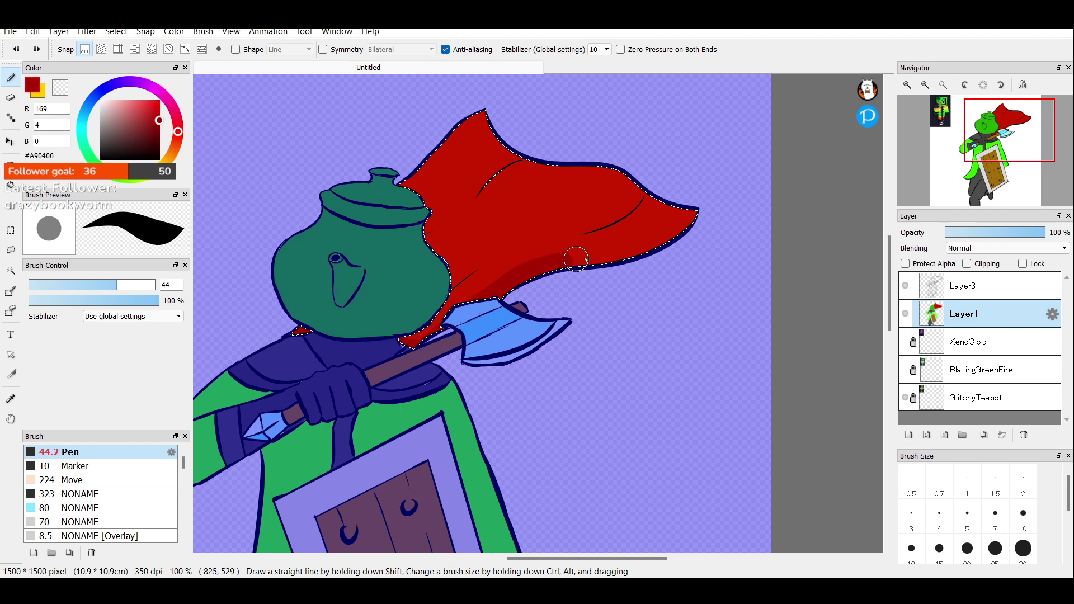
left_click_drag(576, 259, 726, 180)
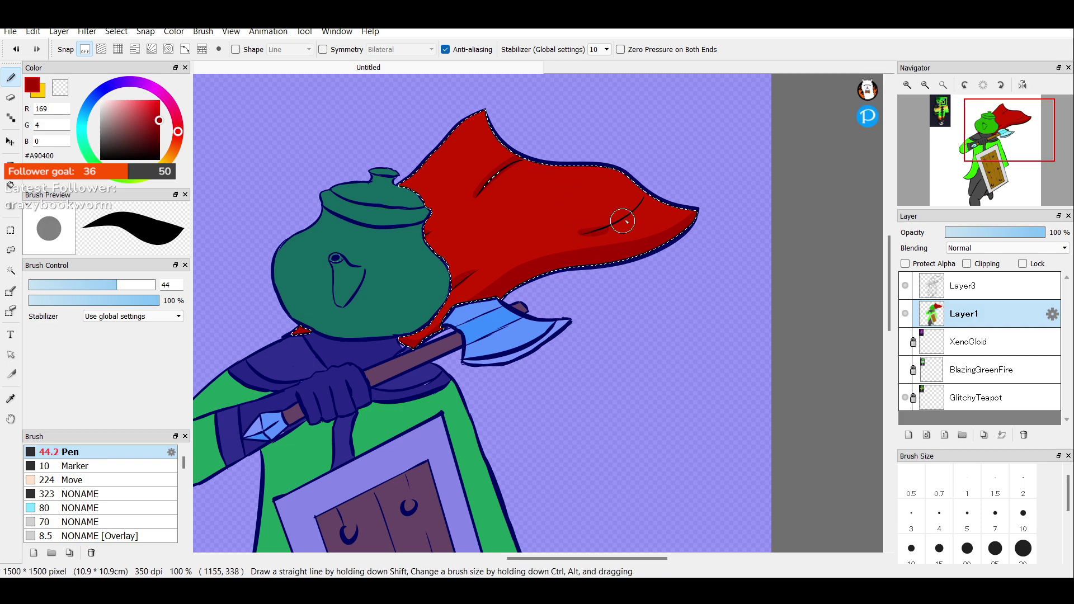
Select the green coat's front, its section behind the shield and its sleeve with the Magic Wand.
left_click(925, 85)
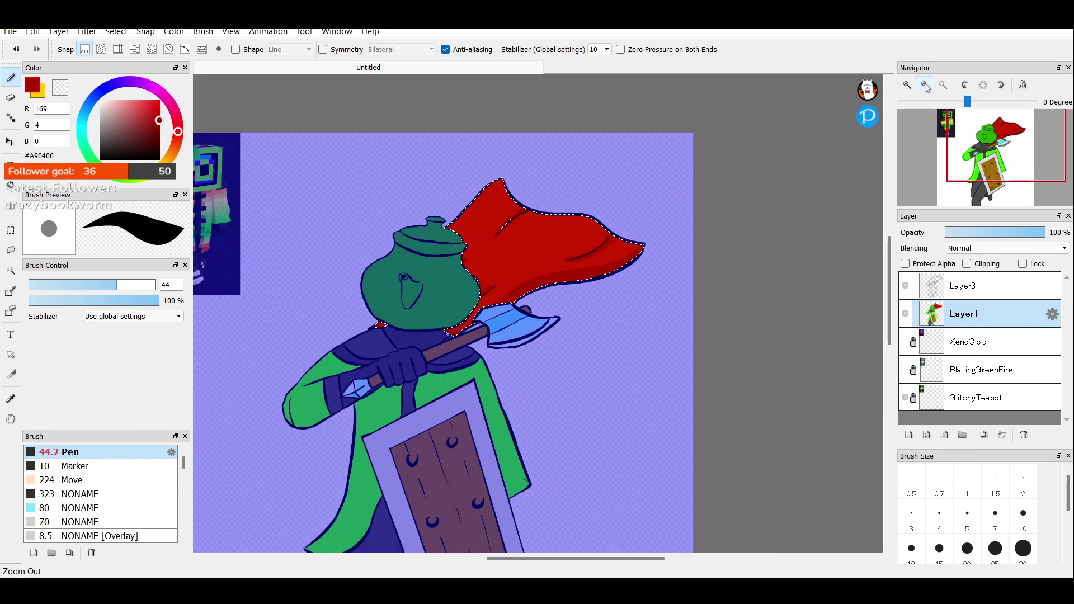
left_click(979, 150)
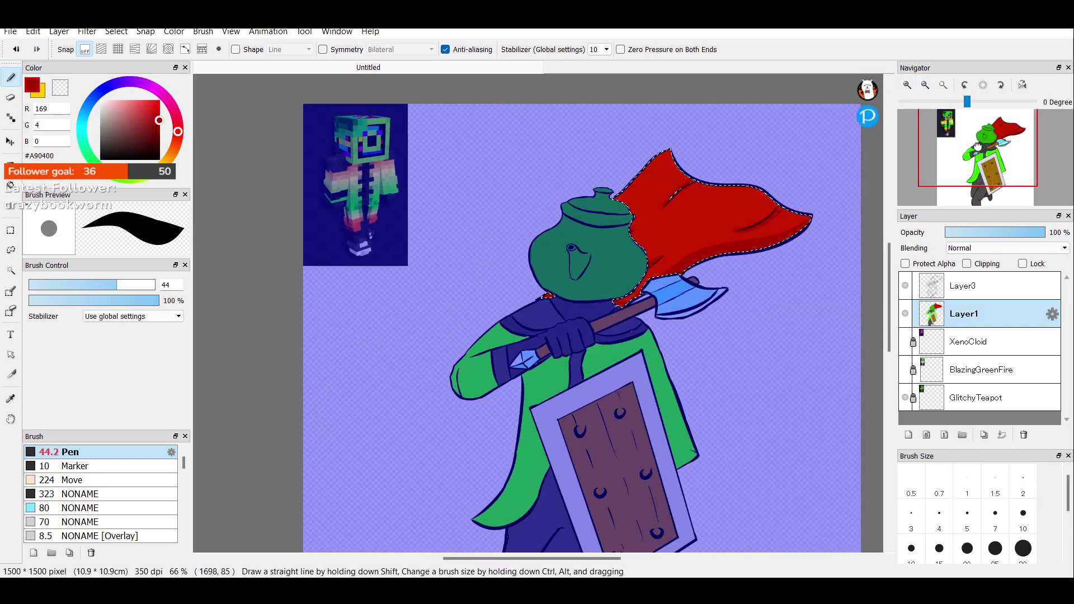
left_click_drag(979, 150, 988, 159)
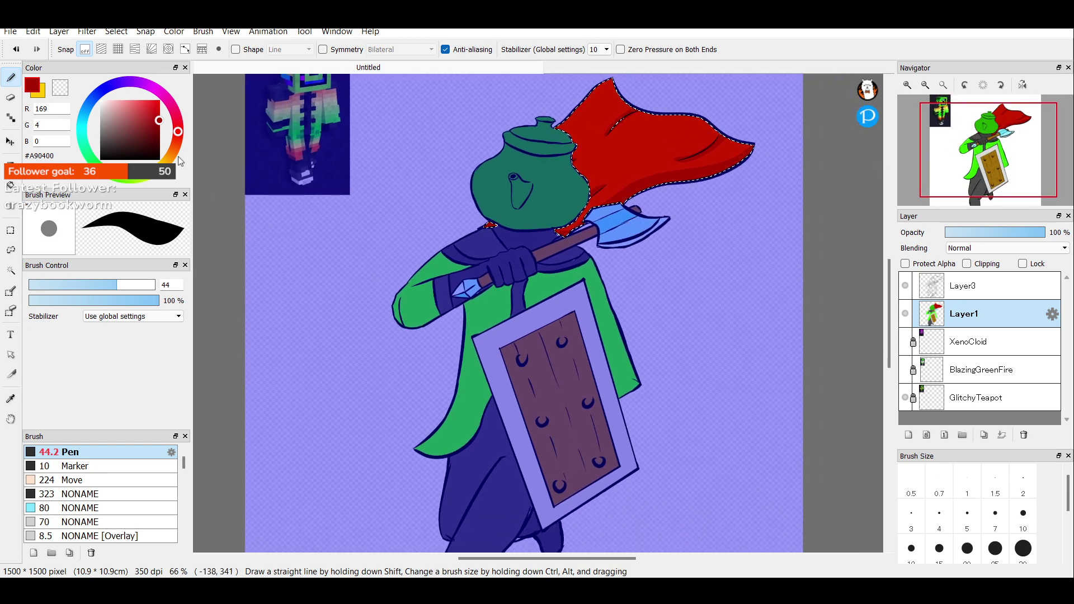
left_click(11, 271)
left_click(485, 307)
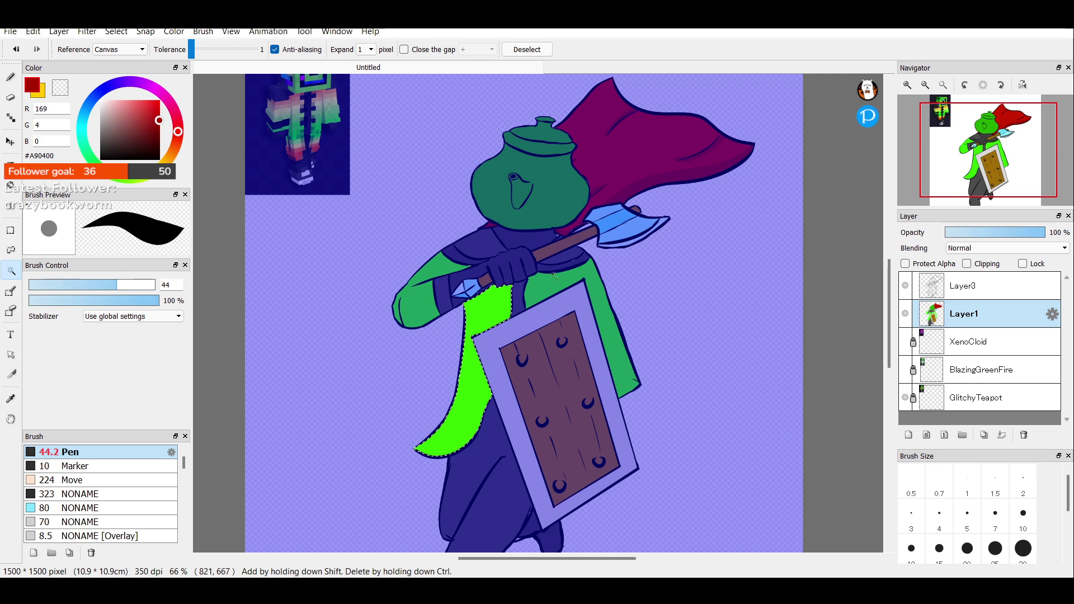
left_click(553, 275, "shift")
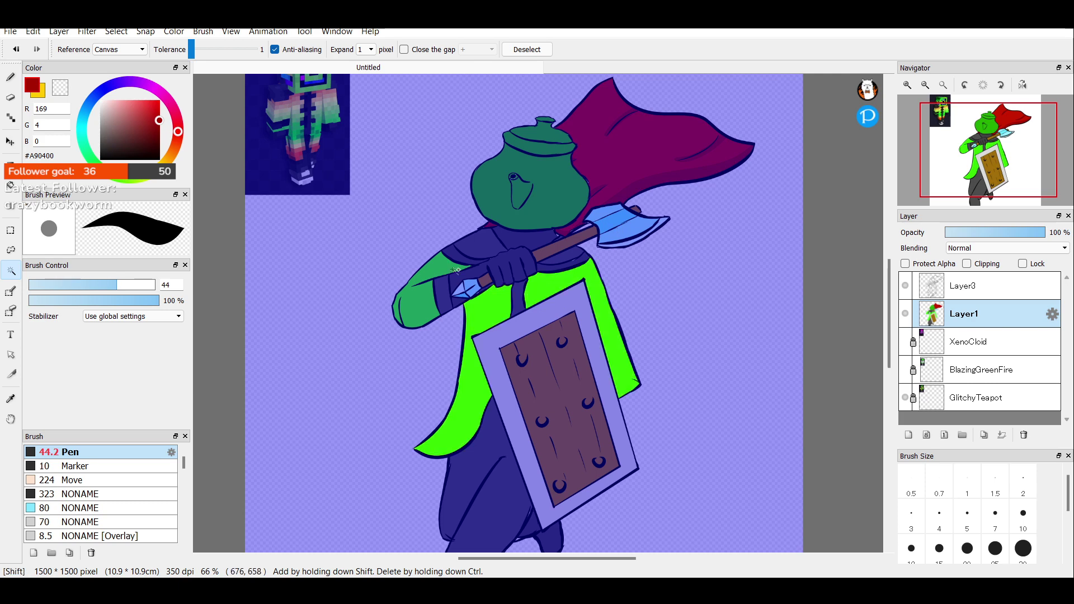
left_click(431, 275, "shift")
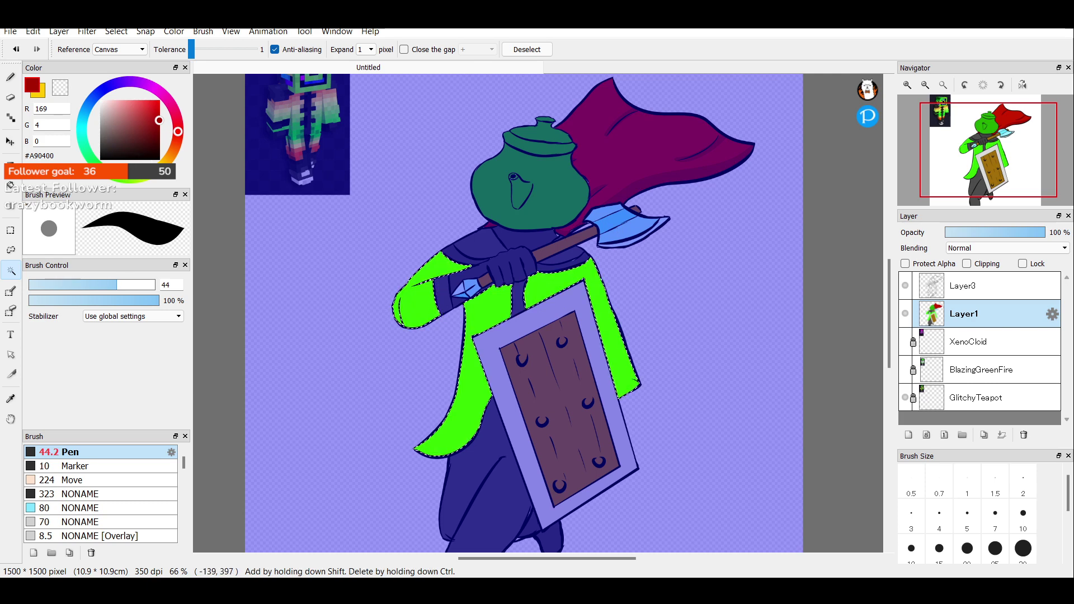
Paint the coat's hem, chest and upper sleeve in red #FF0700 with the soft size 70 brush.
left_click_drag(152, 123, 161, 99)
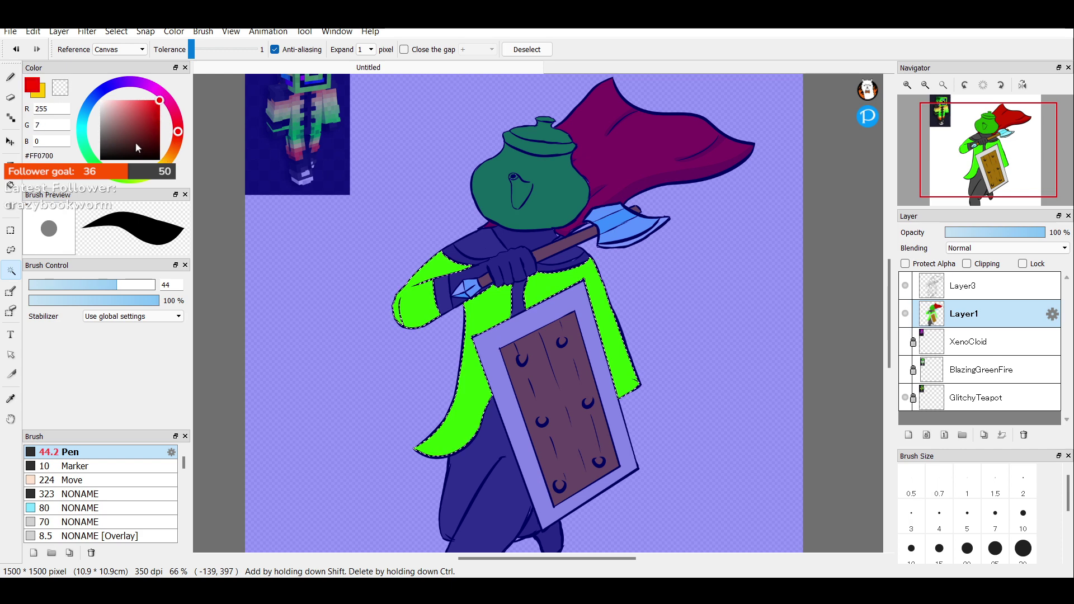
key("b")
left_click(127, 522)
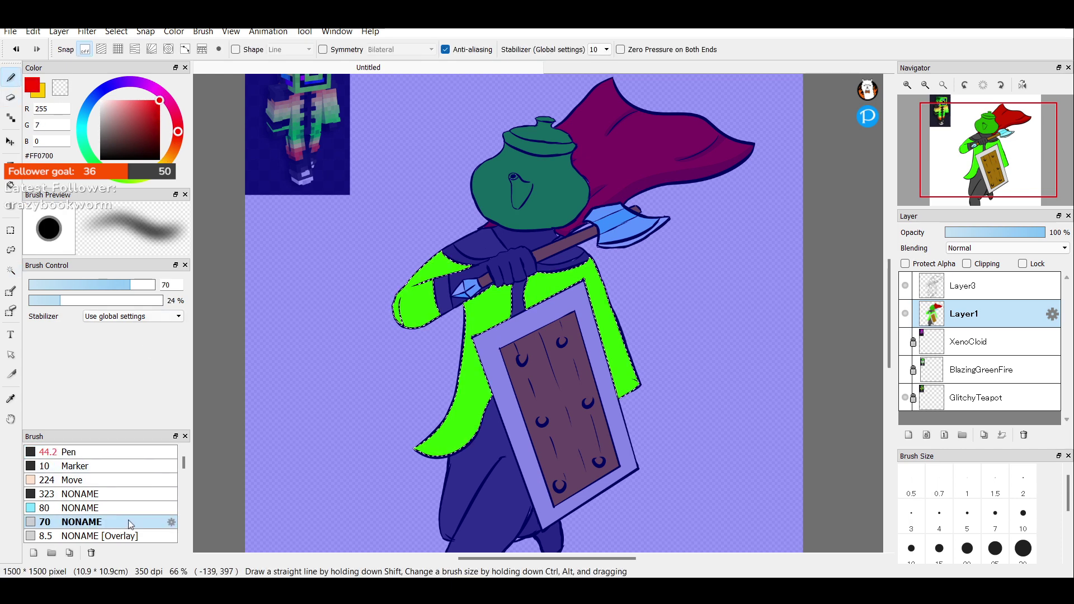
mouse_move(414, 453)
left_mouse_down()
mouse_move(469, 461)
mouse_move(396, 434)
mouse_move(550, 451)
mouse_move(383, 422)
mouse_move(583, 454)
left_mouse_up()
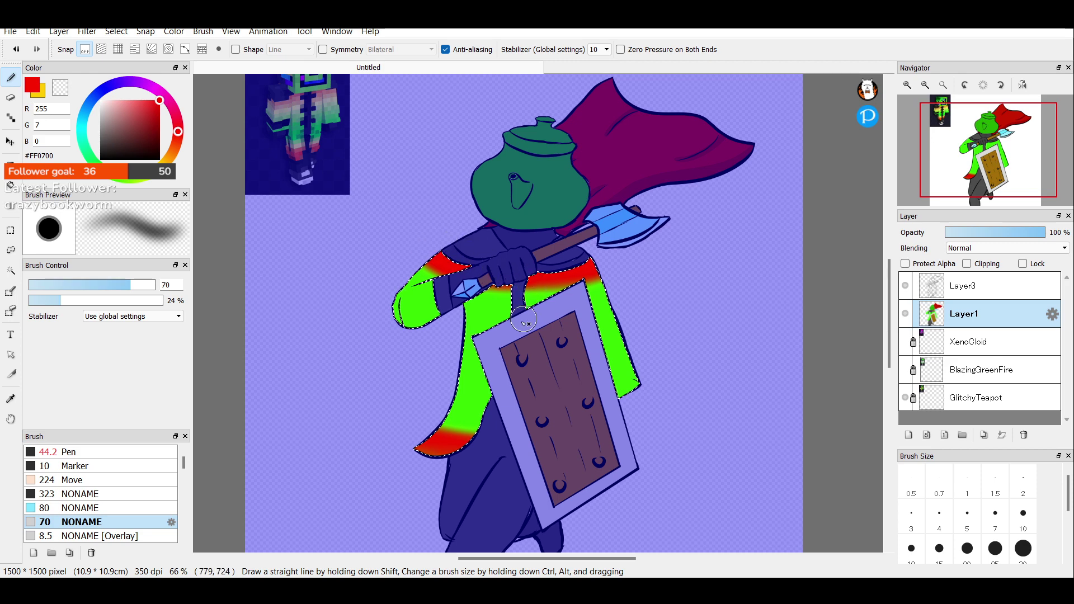
Add orange #FF8A00 bands beside the red areas on the coat's hem, chest and sleeve.
left_click(177, 159)
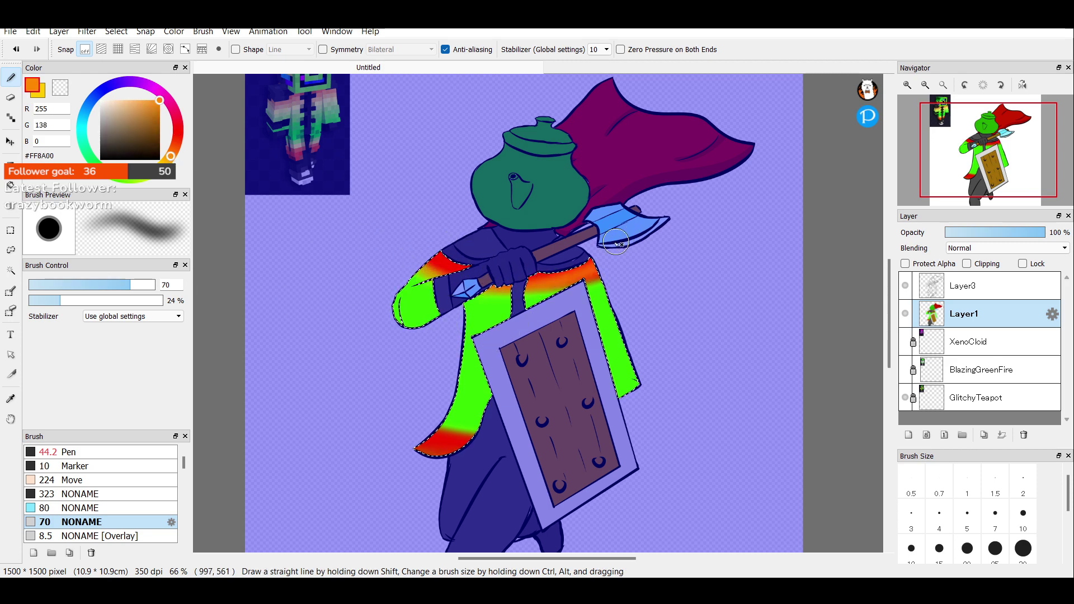
left_click_drag(438, 278, 700, 242)
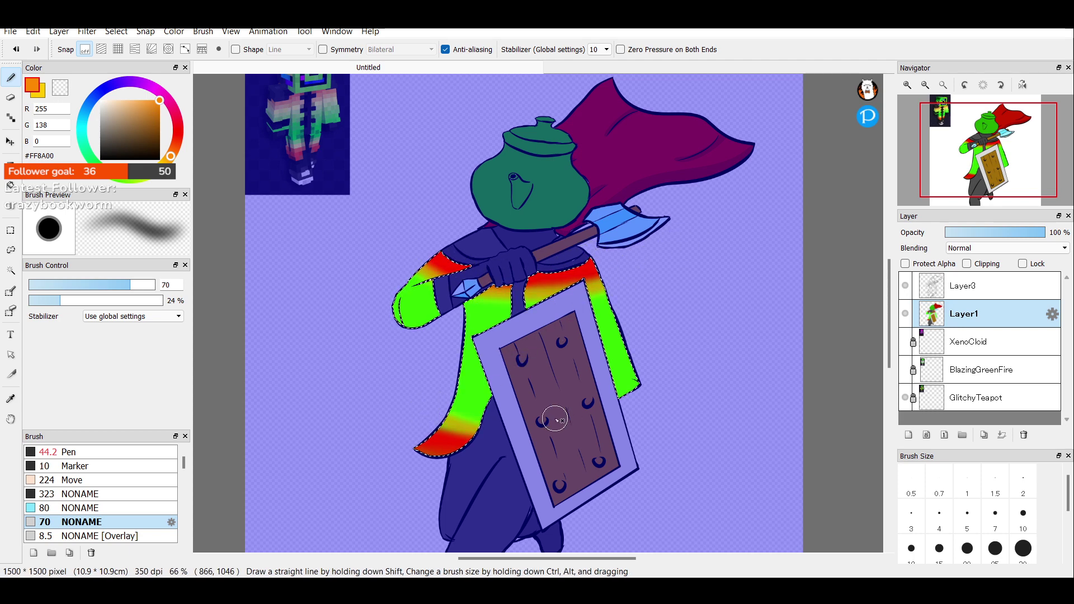
left_click_drag(442, 433, 471, 412)
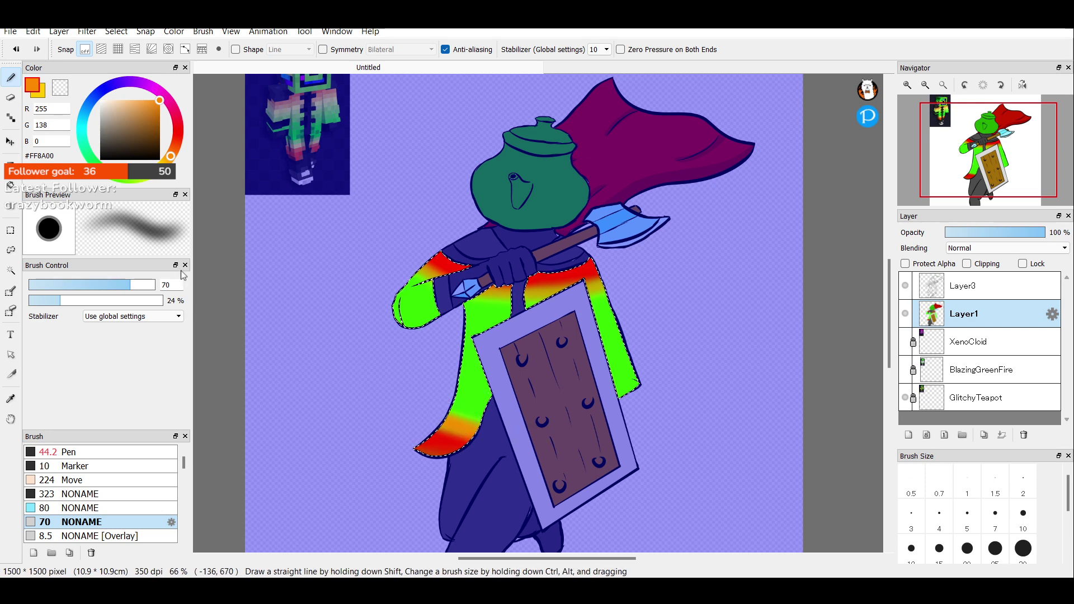
mouse_move(433, 276)
left_mouse_down()
mouse_move(495, 294)
mouse_move(659, 259)
left_mouse_up()
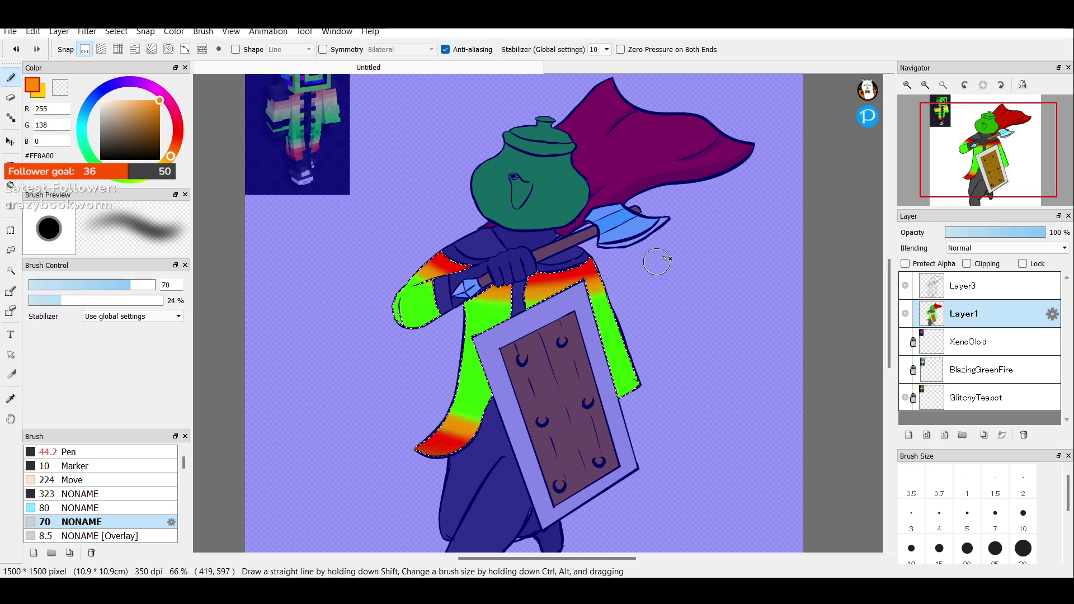
Add yellow #FFDC00 beside the orange bands on the coat, its sleeve and the section behind the shield.
left_click(159, 167)
left_click_drag(159, 168, 160, 167)
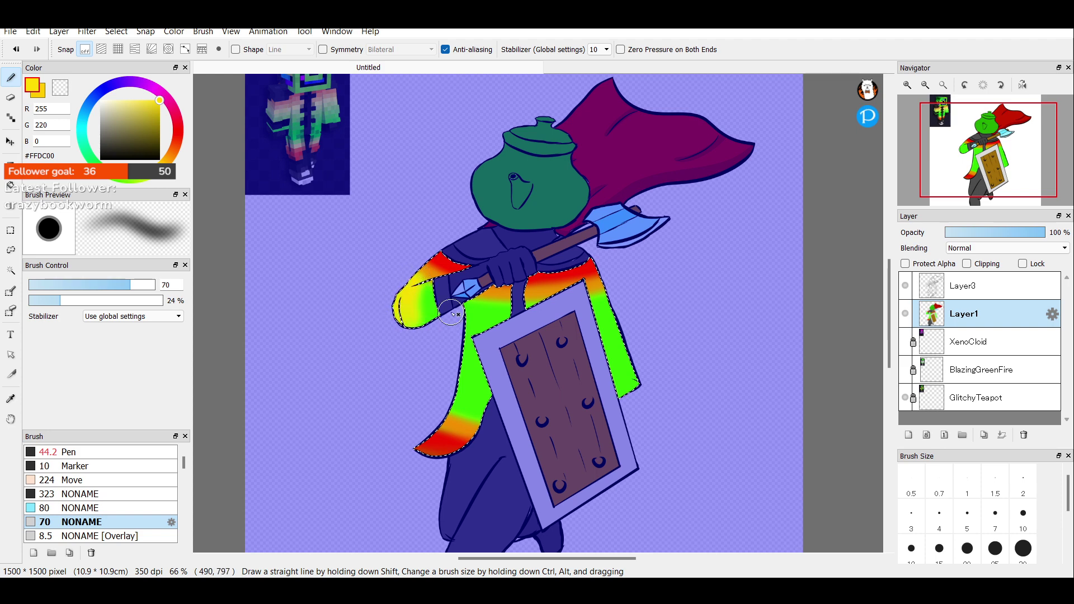
left_click_drag(464, 304, 472, 302)
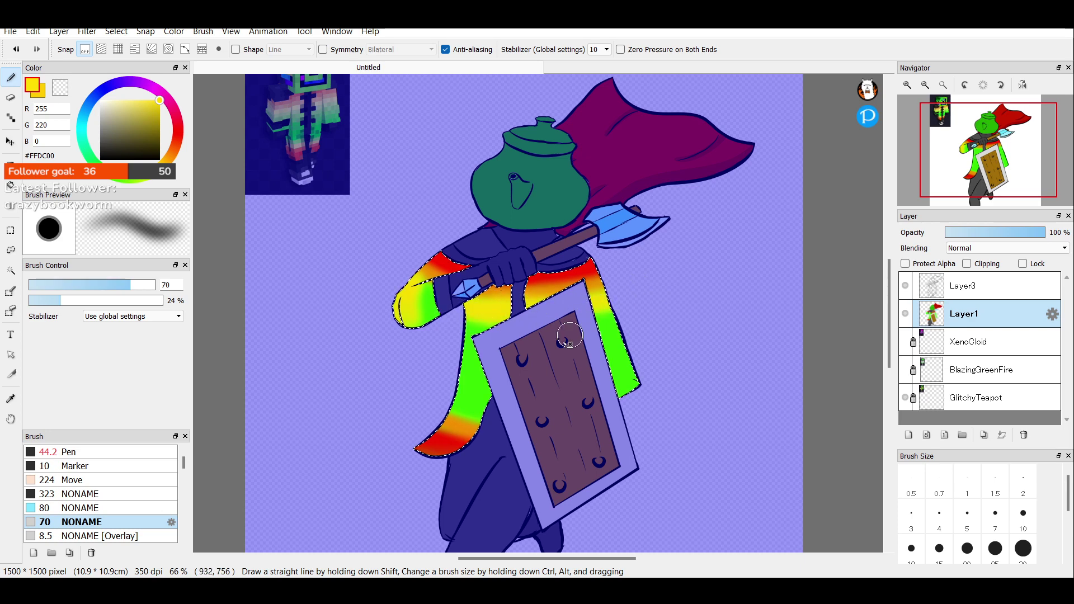
mouse_move(438, 396)
left_mouse_down()
mouse_move(495, 425)
mouse_move(519, 423)
mouse_move(435, 393)
mouse_move(535, 412)
left_mouse_up()
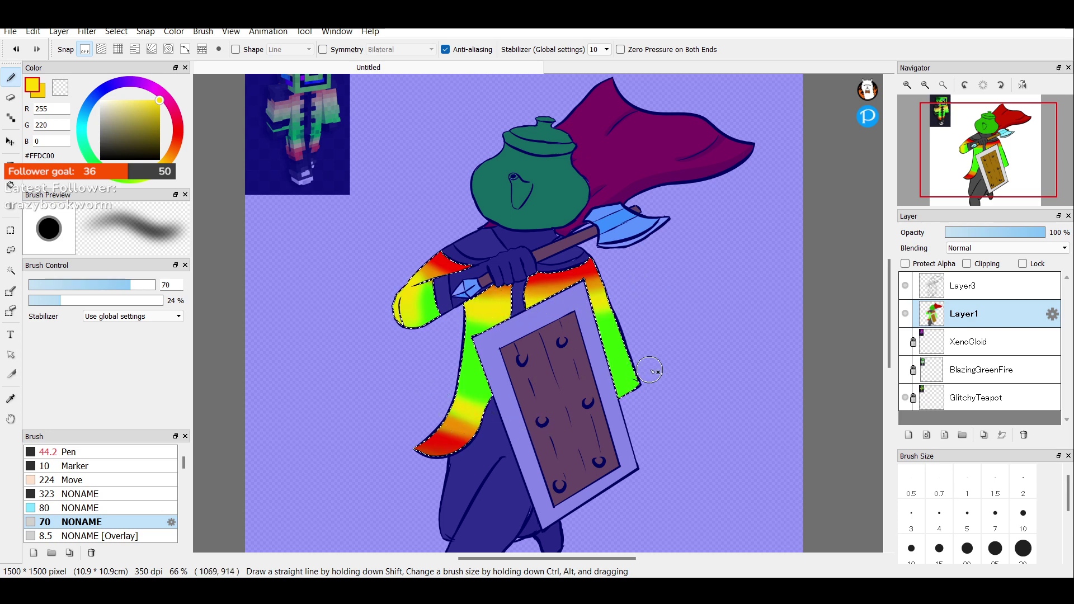
mouse_move(650, 369)
left_mouse_down()
mouse_move(627, 387)
mouse_move(568, 396)
mouse_move(642, 378)
mouse_move(668, 359)
mouse_move(548, 392)
mouse_move(625, 374)
left_mouse_up()
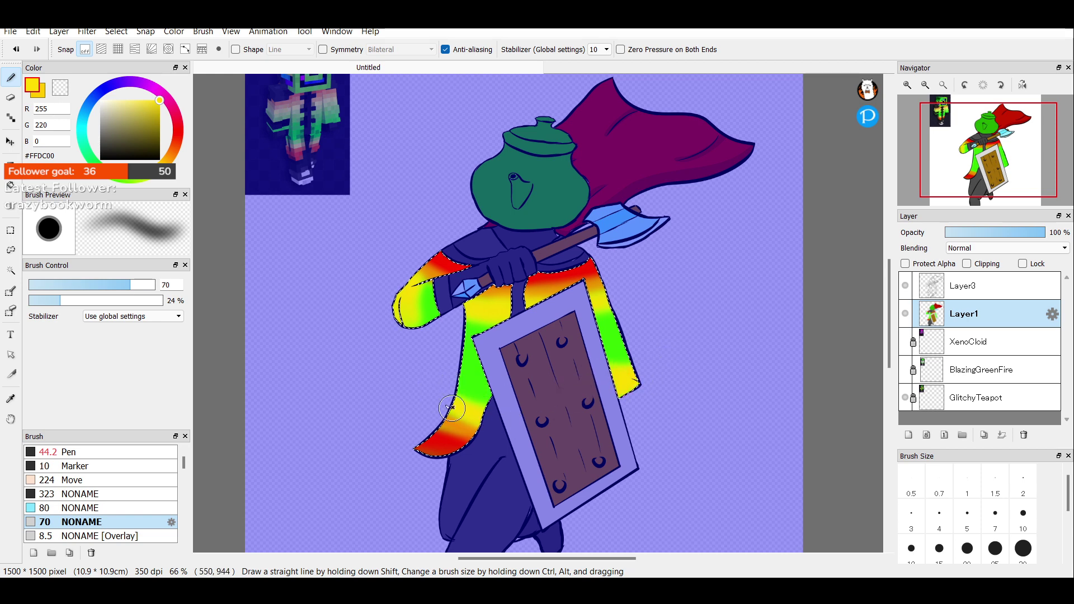
Try smearing the colour bands at the coat's hem with the size 224 Move brush, and undo the smears.
left_click(105, 507)
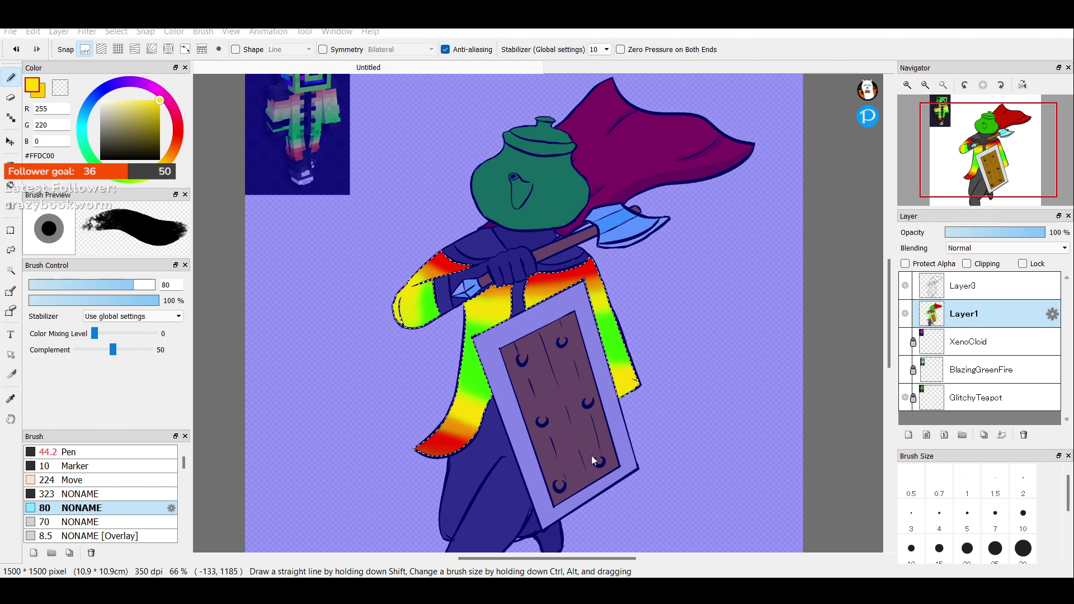
left_click(132, 479)
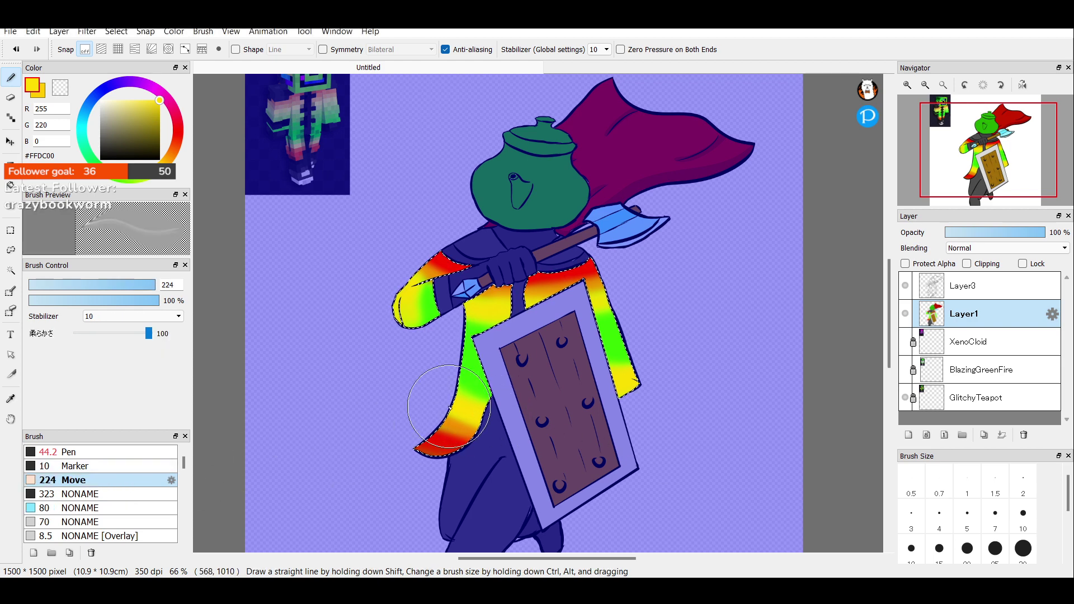
left_click_drag(460, 420, 451, 427)
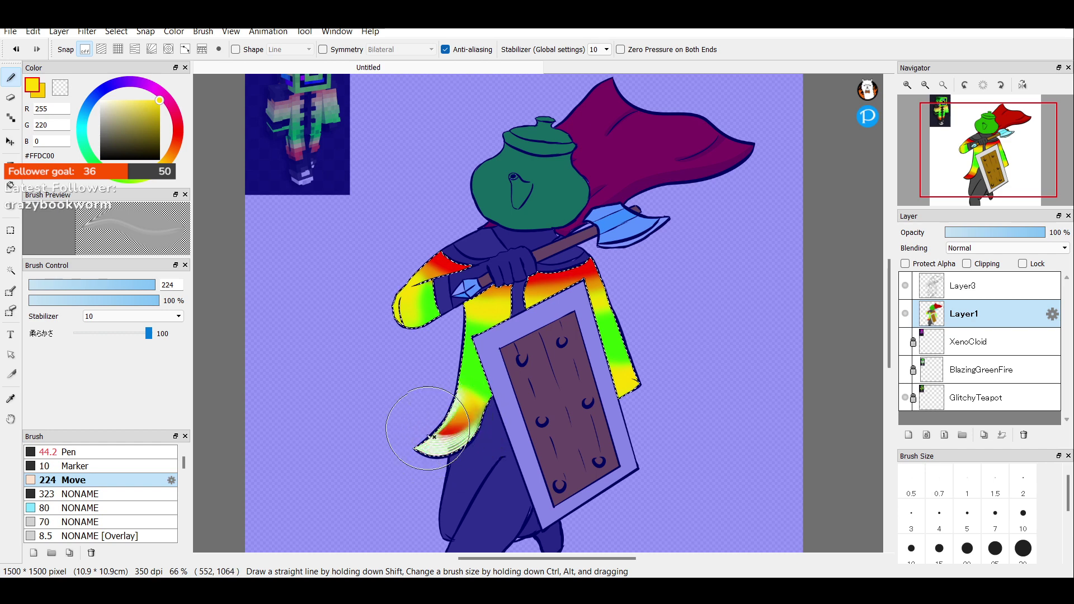
mouse_move(432, 427)
left_mouse_down()
mouse_move(448, 438)
mouse_move(451, 467)
mouse_move(532, 435)
left_mouse_up()
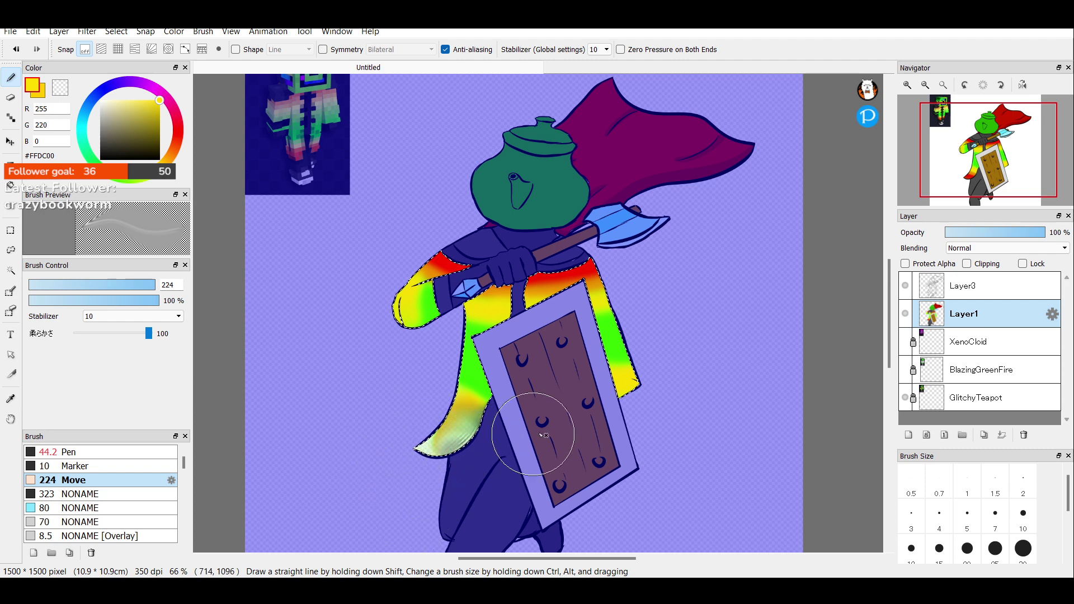
key("ctrl+z")
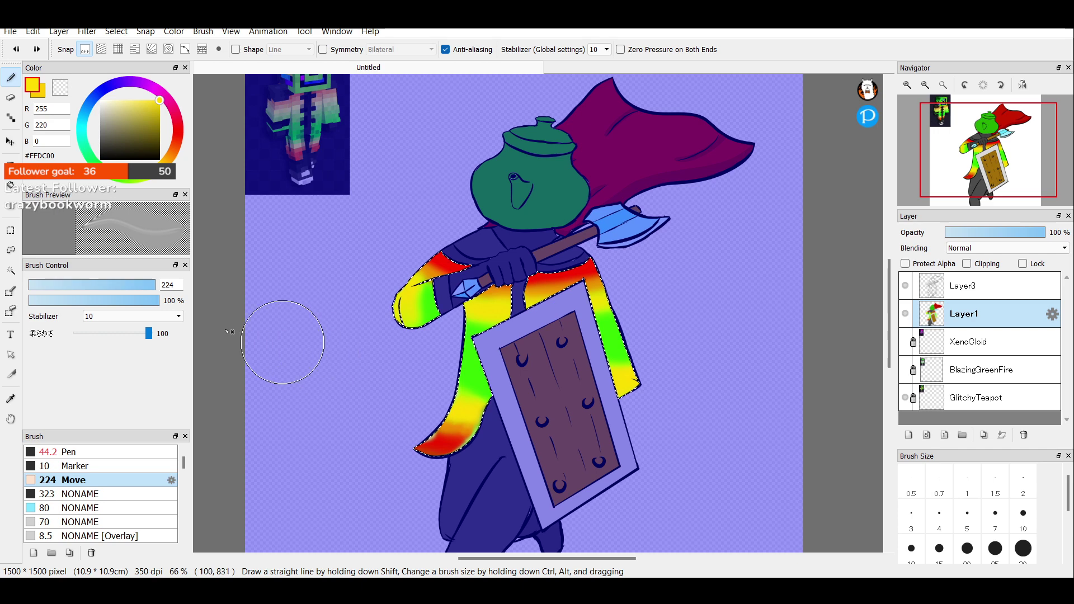
Try two yellow strokes across the coat's hem with the size 10 Marker, and undo them.
left_click(91, 468)
left_click_drag(480, 375, 434, 445)
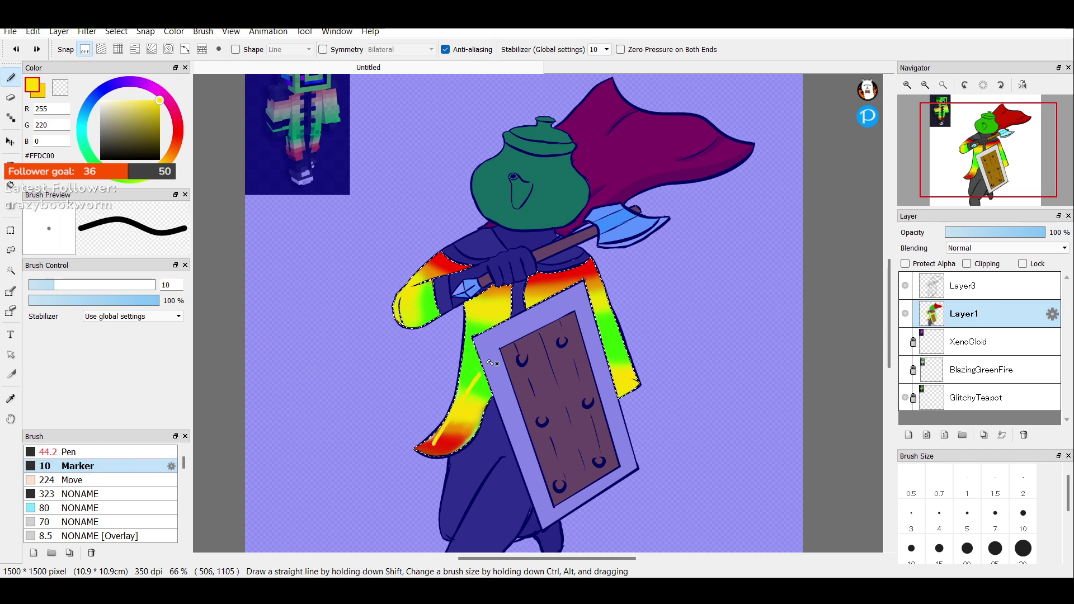
left_click_drag(468, 412, 442, 452)
key("ctrl+z")
key("ctrl+z")
Try green #13FF00 over the coat and sleeve with the textured NONAME brush at size 148 and 35% opacity, and undo the strokes.
left_click(142, 535)
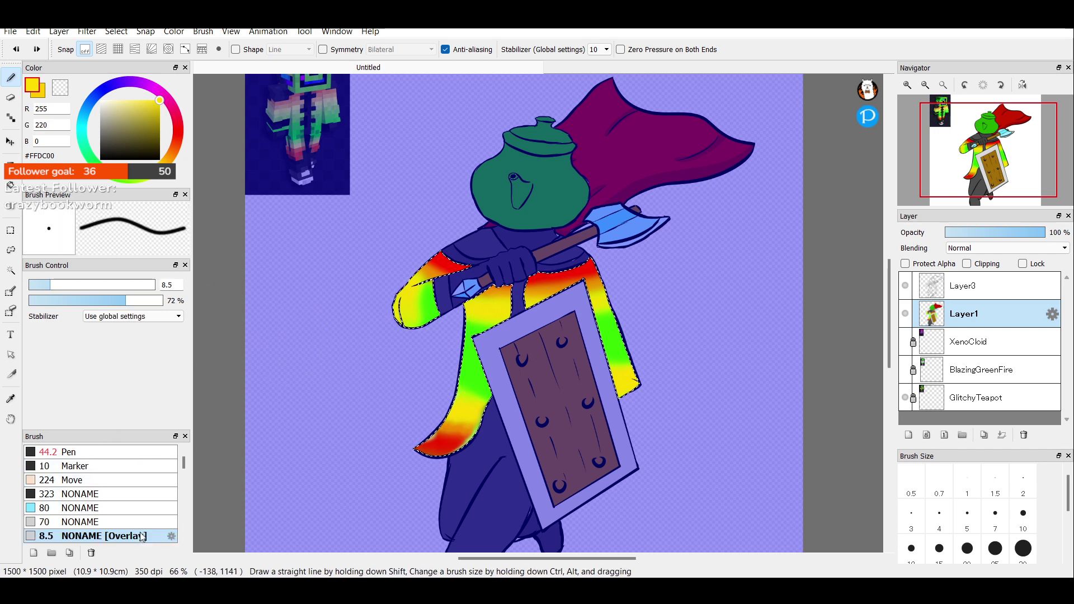
left_click(144, 507)
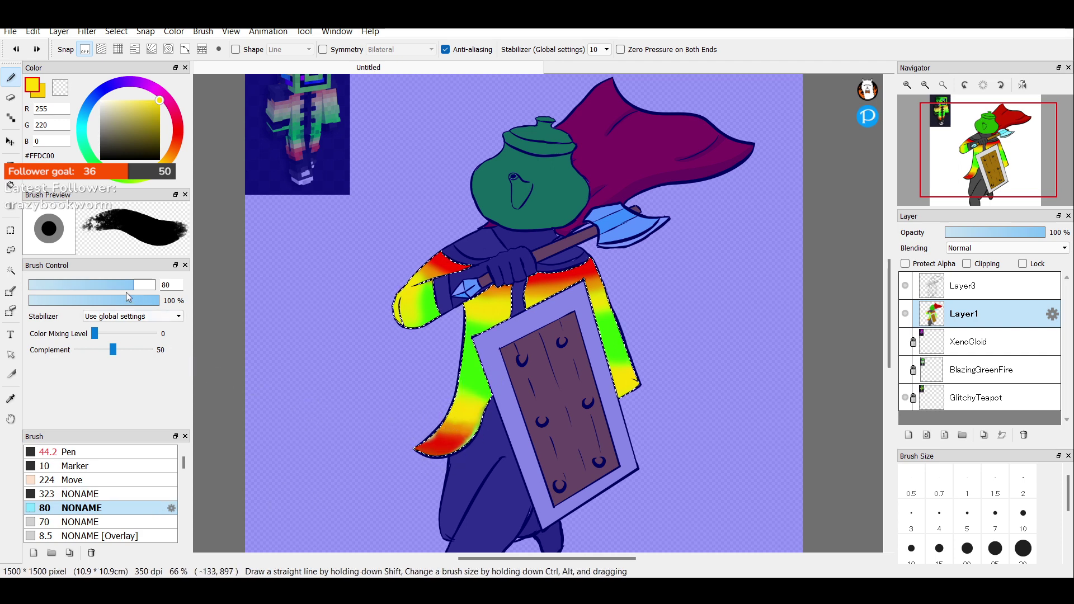
left_click(46, 282)
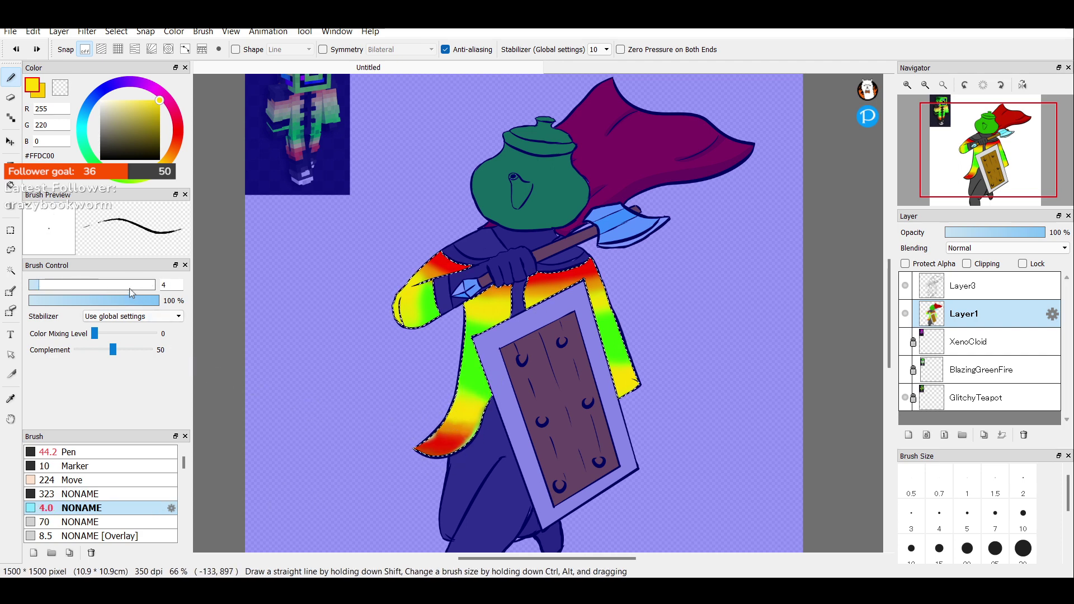
left_click_drag(130, 287, 155, 287)
left_click_drag(130, 301, 74, 300)
left_click(109, 174)
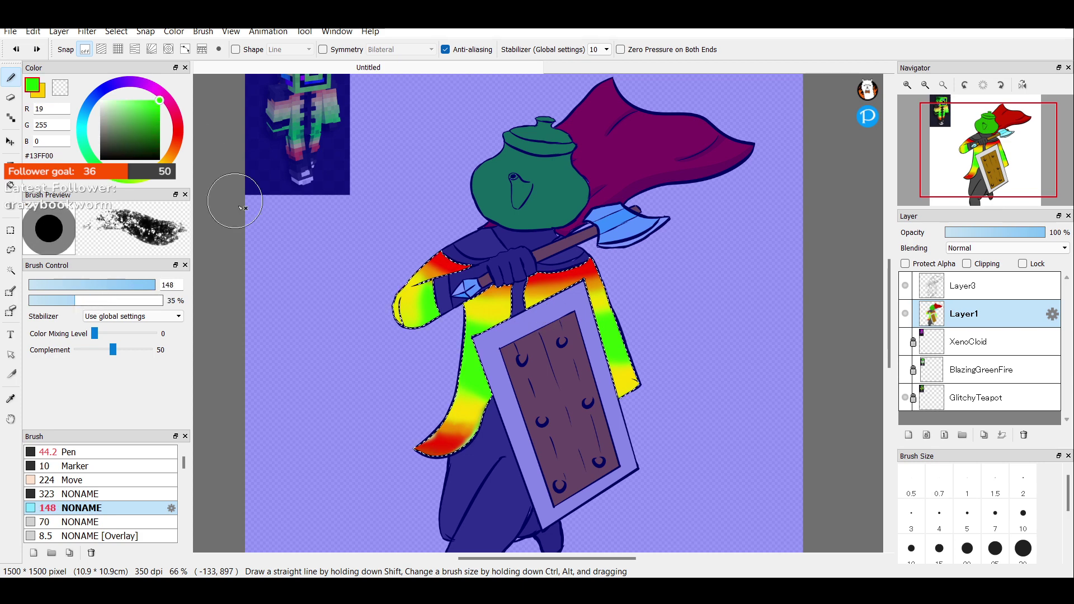
mouse_move(391, 456)
left_mouse_down()
mouse_move(476, 390)
mouse_move(445, 453)
mouse_move(511, 360)
mouse_move(426, 472)
mouse_move(552, 351)
mouse_move(550, 479)
left_mouse_up()
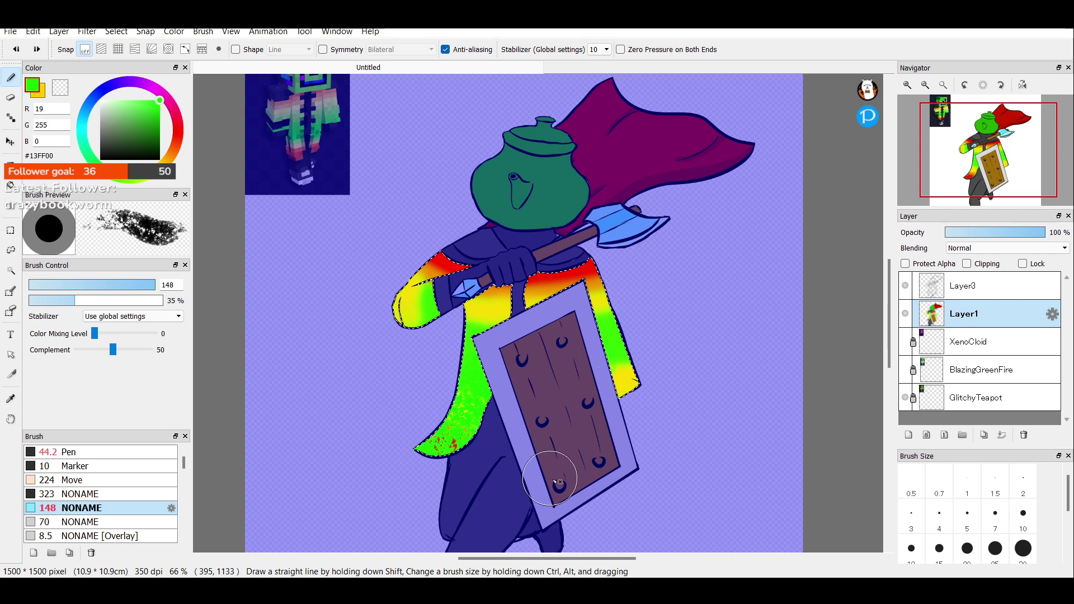
left_click_drag(629, 385, 618, 265)
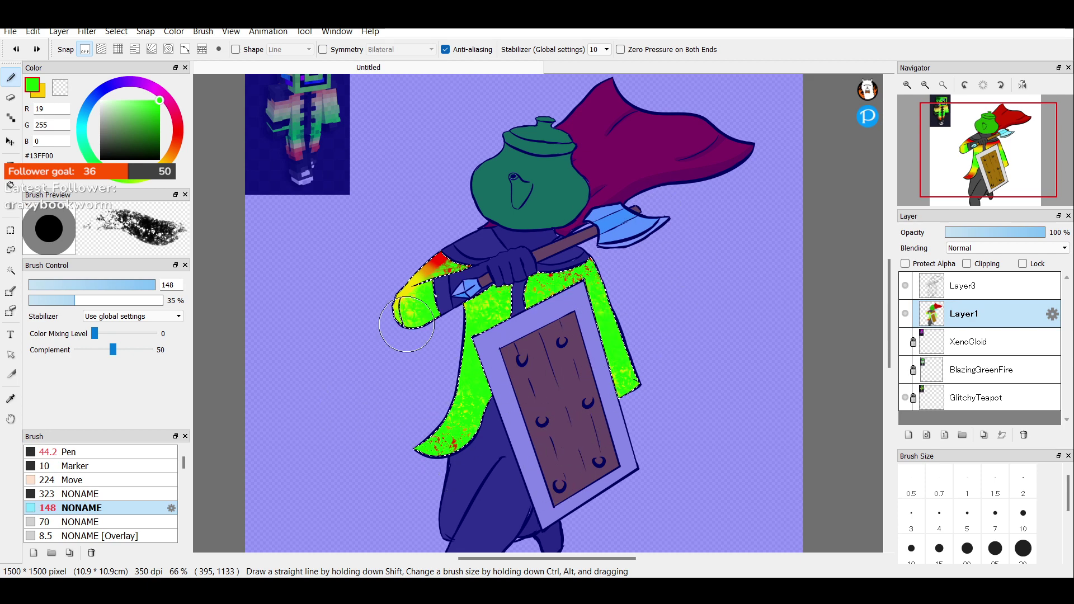
mouse_move(407, 325)
left_mouse_down()
mouse_move(468, 233)
mouse_move(392, 308)
mouse_move(408, 282)
left_mouse_up()
key("ctrl+z")
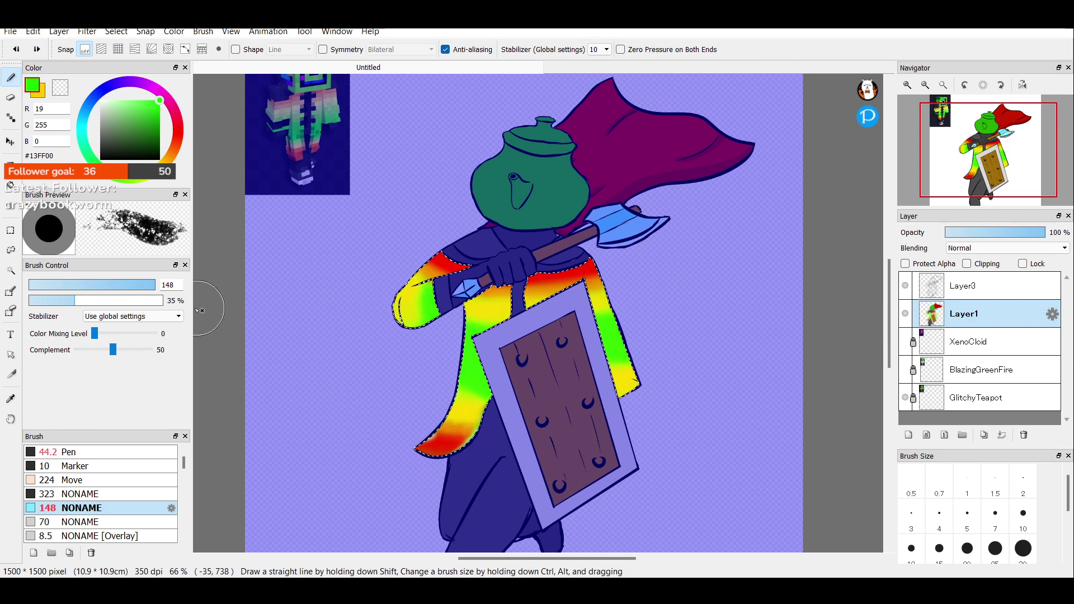
Try the size 148 textured brush settings at 9% opacity, Color Mixing Level 100 and Complement 100.
left_click_drag(67, 300, 41, 303)
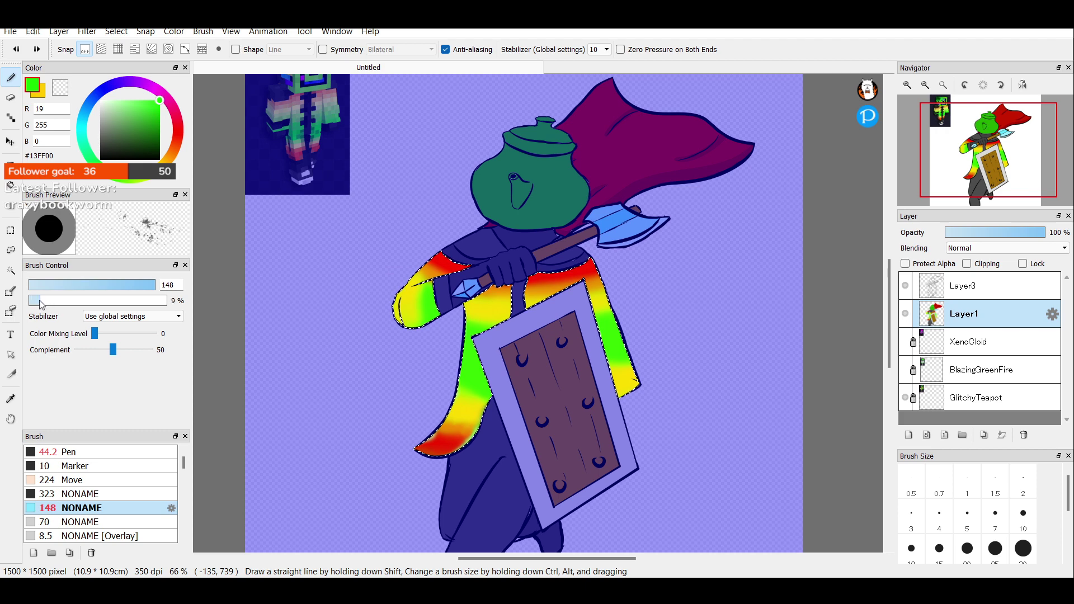
mouse_move(94, 334)
left_mouse_down()
mouse_move(152, 333)
mouse_move(130, 352)
mouse_move(152, 352)
left_mouse_up()
left_click_drag(499, 397, 500, 361)
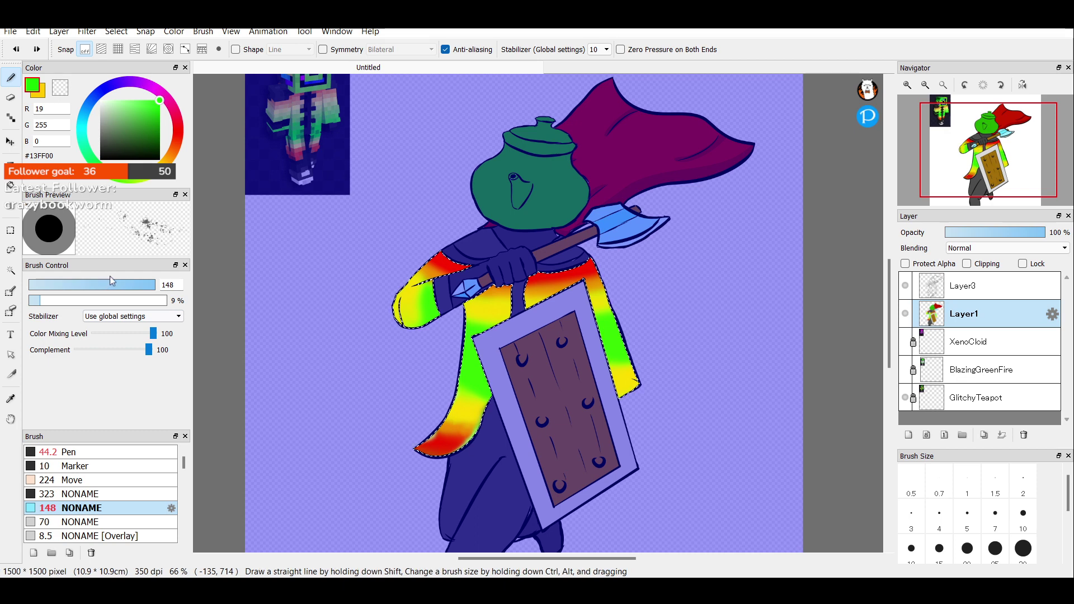
left_click(77, 480)
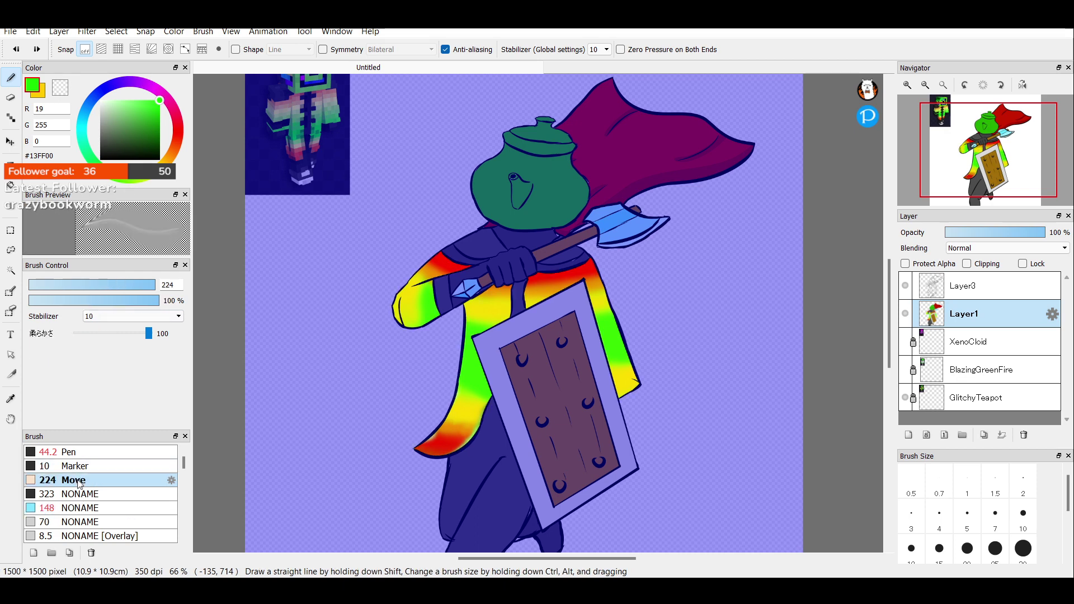
On a new layer above Layer1, paint grey #8A8A8A Pen shadows along the hem and inner edge of the coat section behind the shield.
left_click(85, 452)
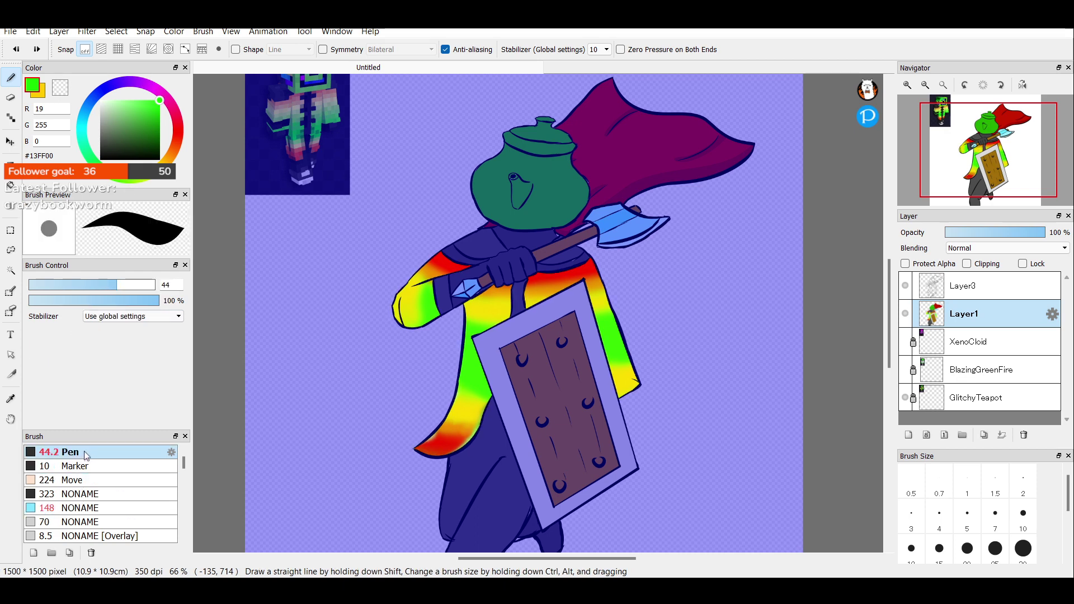
left_click(100, 120)
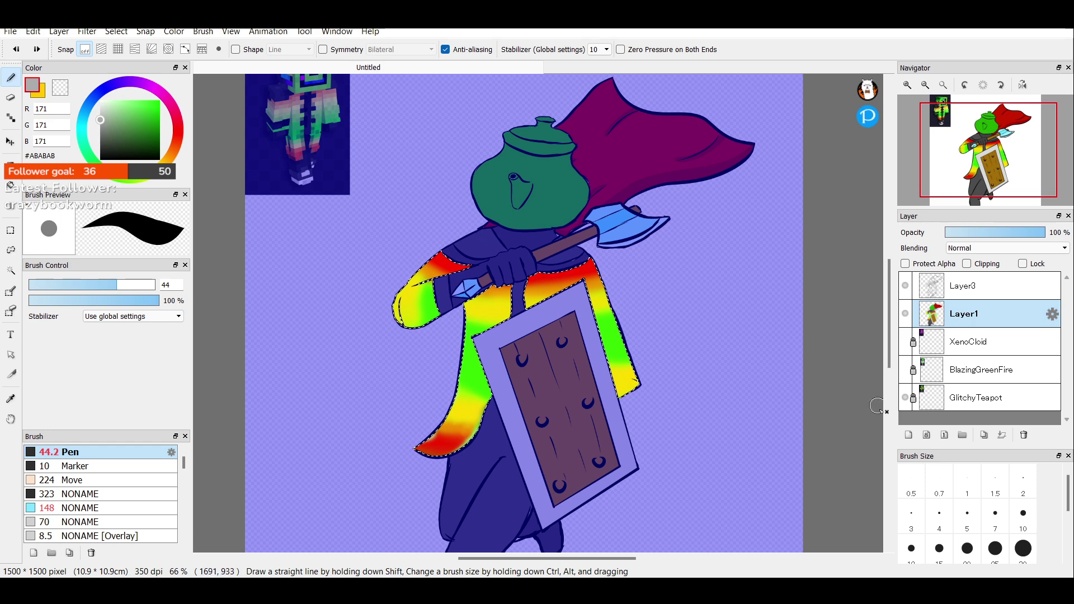
left_click(909, 434)
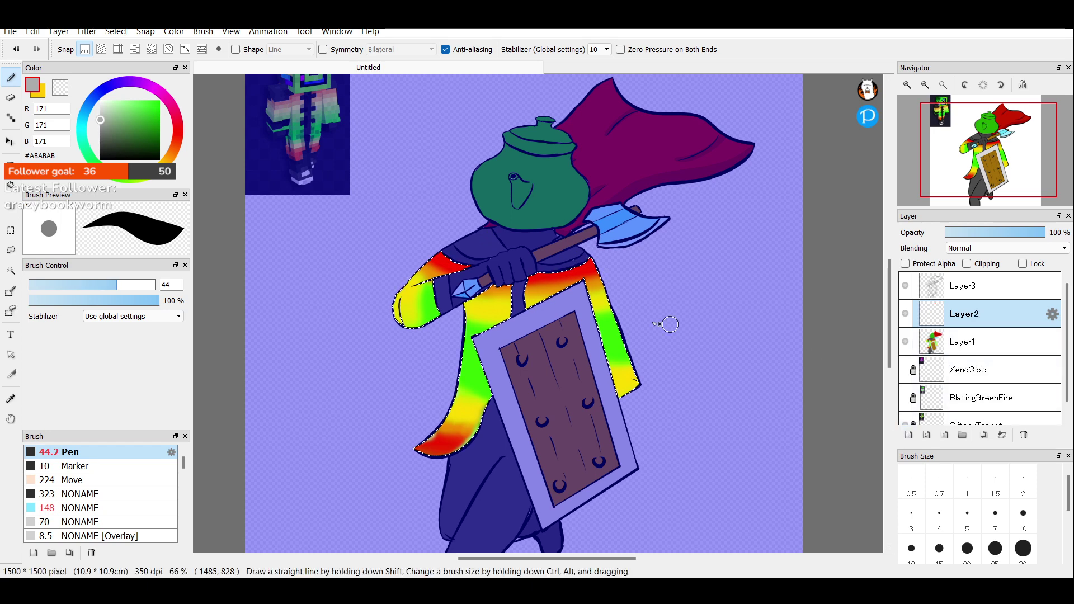
left_click_drag(100, 121, 85, 129)
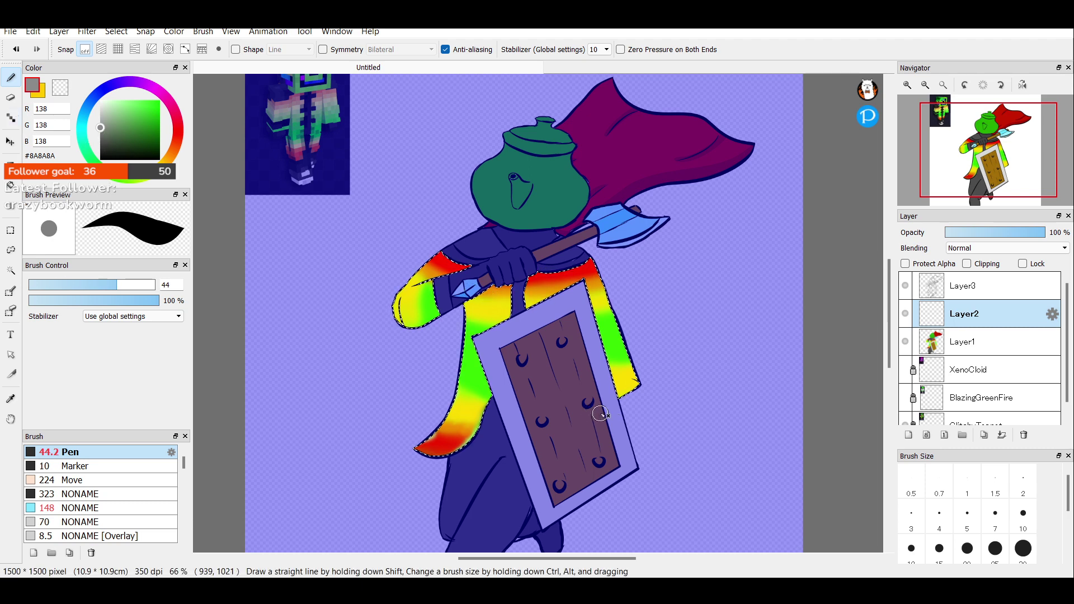
left_click_drag(613, 395, 637, 385)
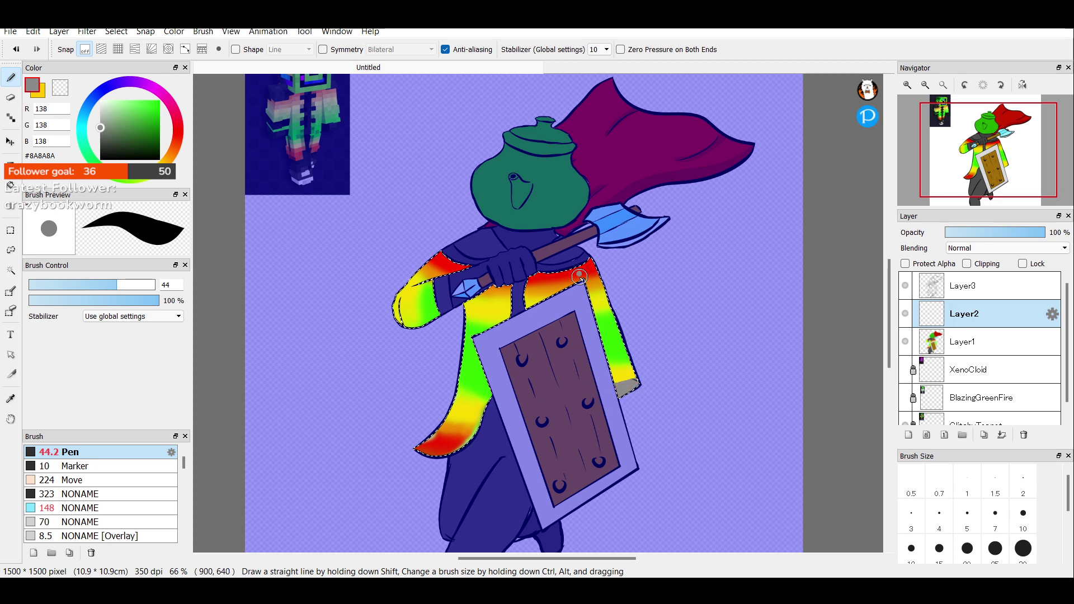
left_click_drag(579, 276, 616, 386)
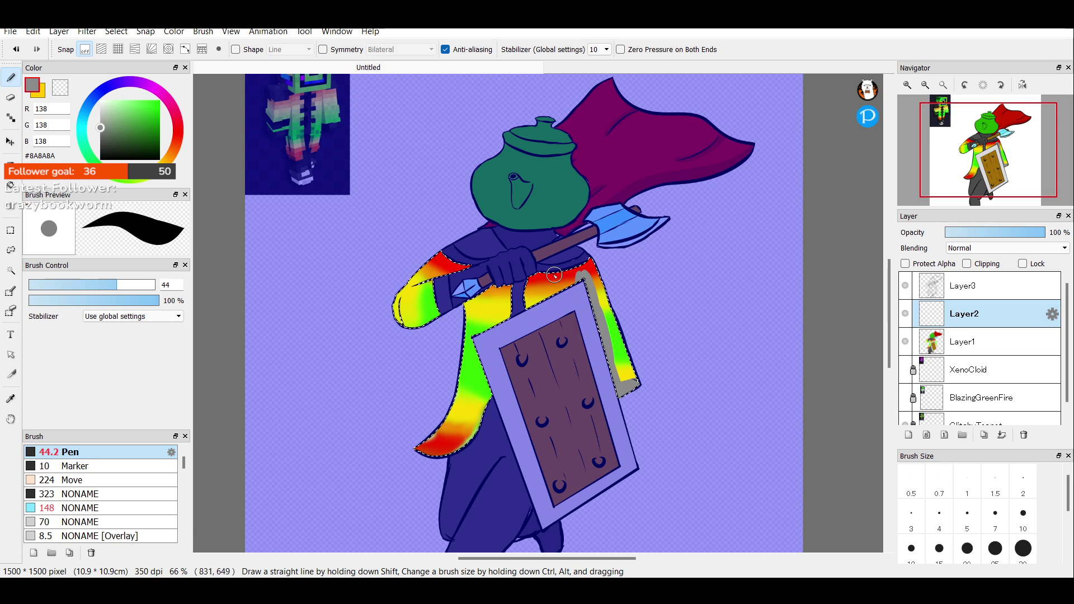
Undo the grey stroke along the coat's collar edge and shade the chest along the shield's upper edge instead.
mouse_move(589, 260)
left_mouse_down()
mouse_move(525, 269)
mouse_move(527, 307)
left_mouse_up()
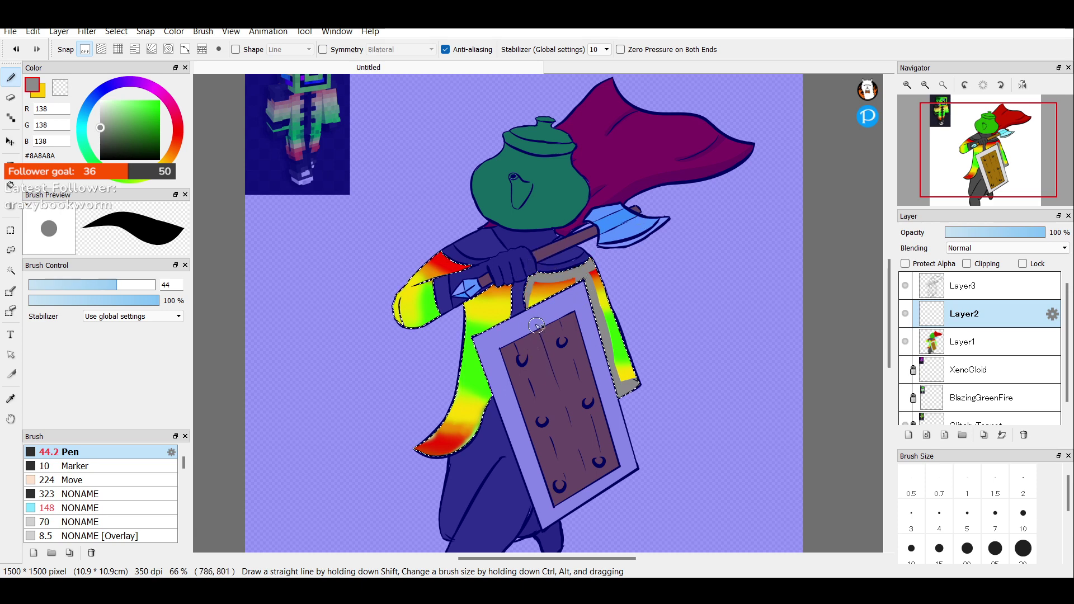
key("ctrl+z")
key("ctrl+z")
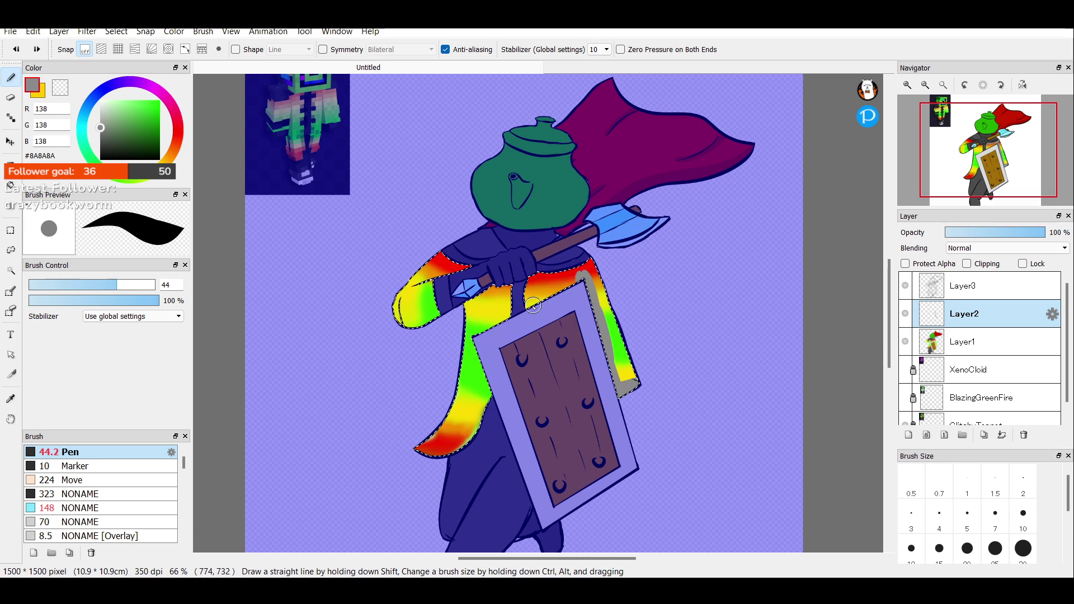
left_click_drag(539, 305, 577, 281)
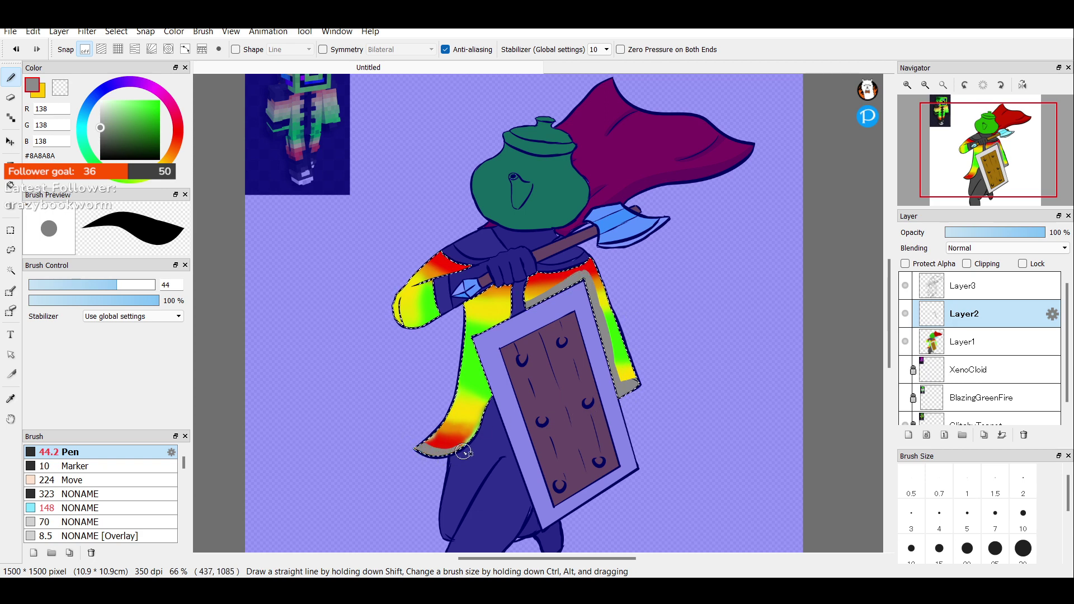
Paint grey shadows along the front coat hem beside the leg and shield, and along the sleeve's underside.
left_click_drag(487, 412, 503, 390)
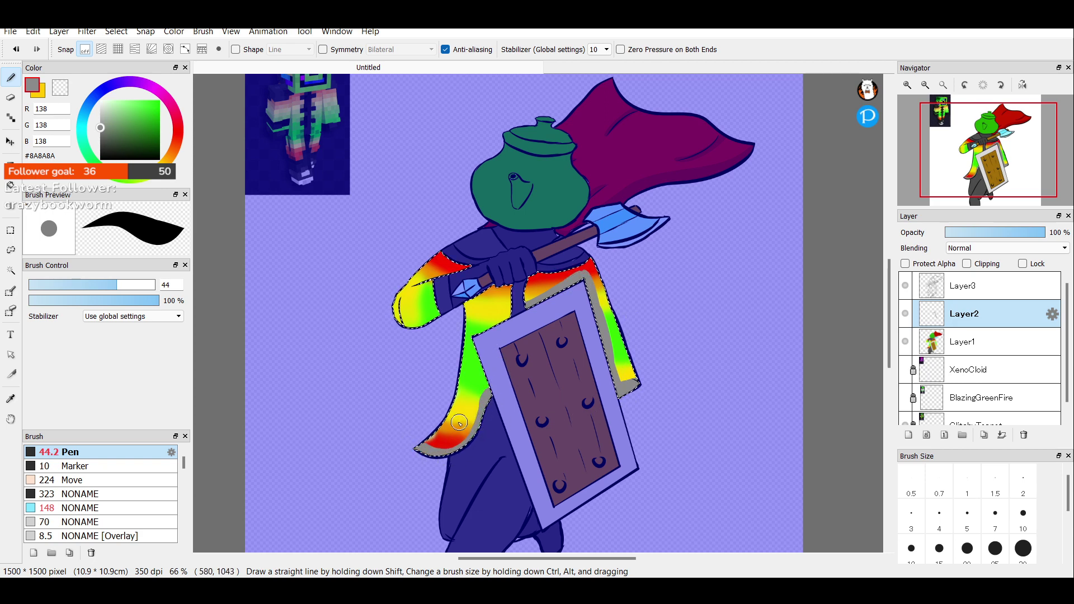
key("ctrl+z")
left_click_drag(470, 435, 511, 371)
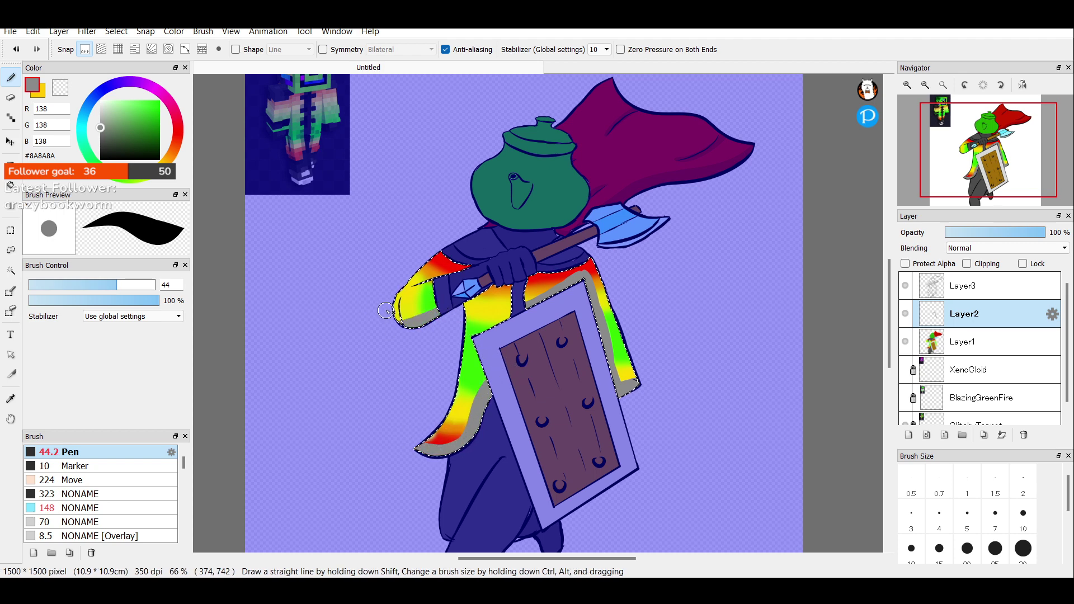
left_click_drag(441, 297, 404, 309)
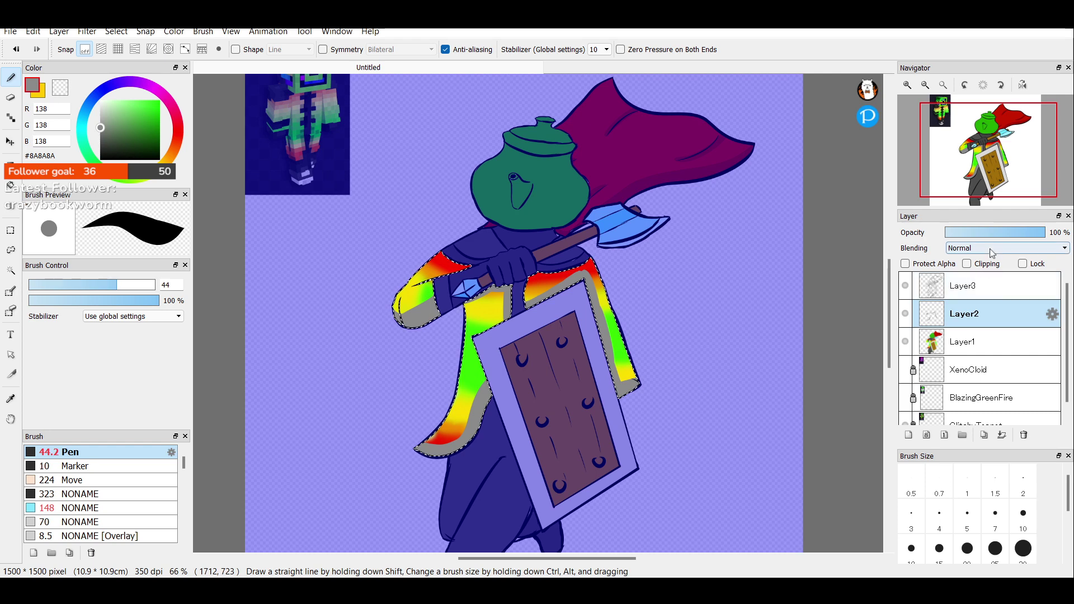
Set the coat shadow layer's blending to Multiply, merge it down into Layer1 and clear the selection.
left_click(971, 269)
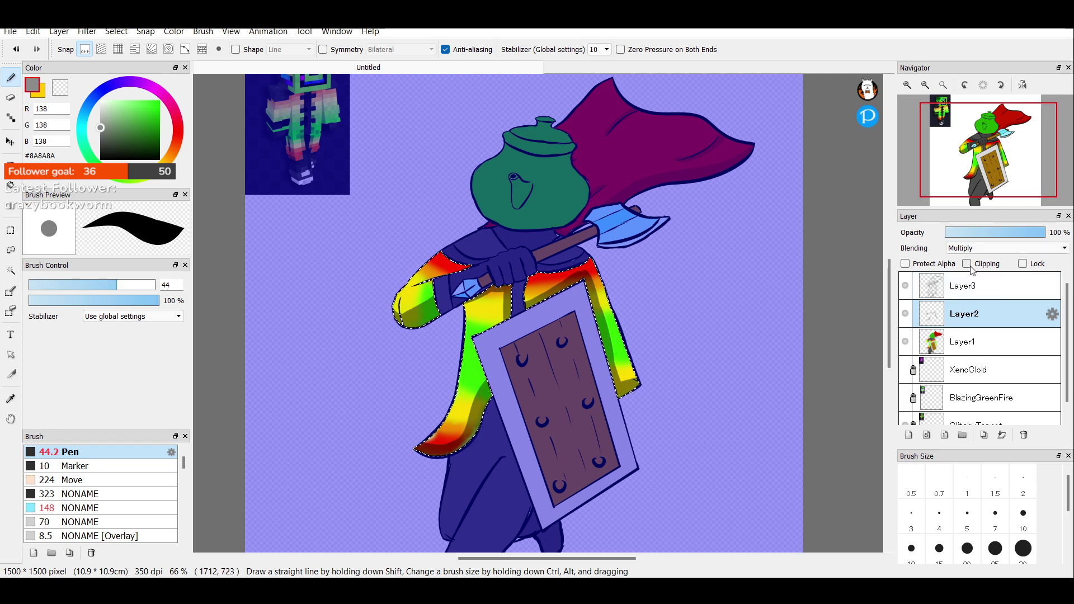
left_click(1006, 434)
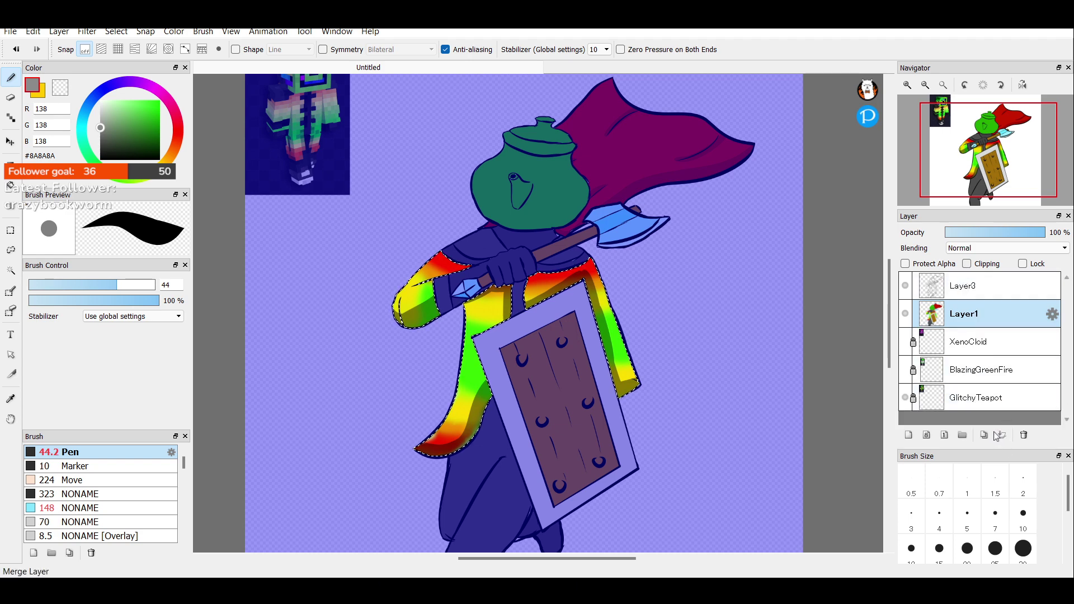
left_click(11, 250)
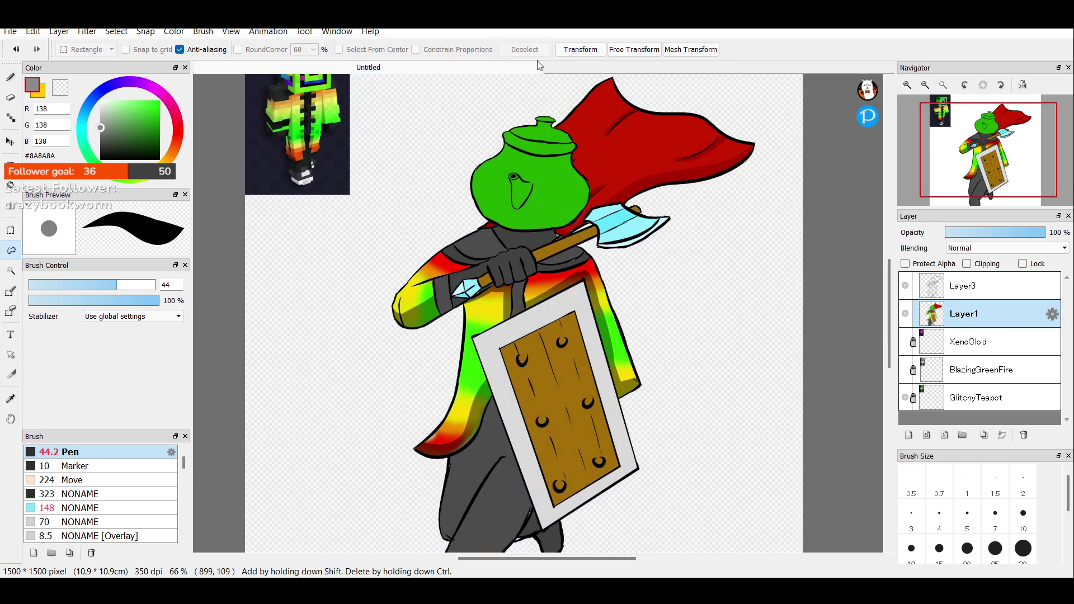
left_click(526, 51)
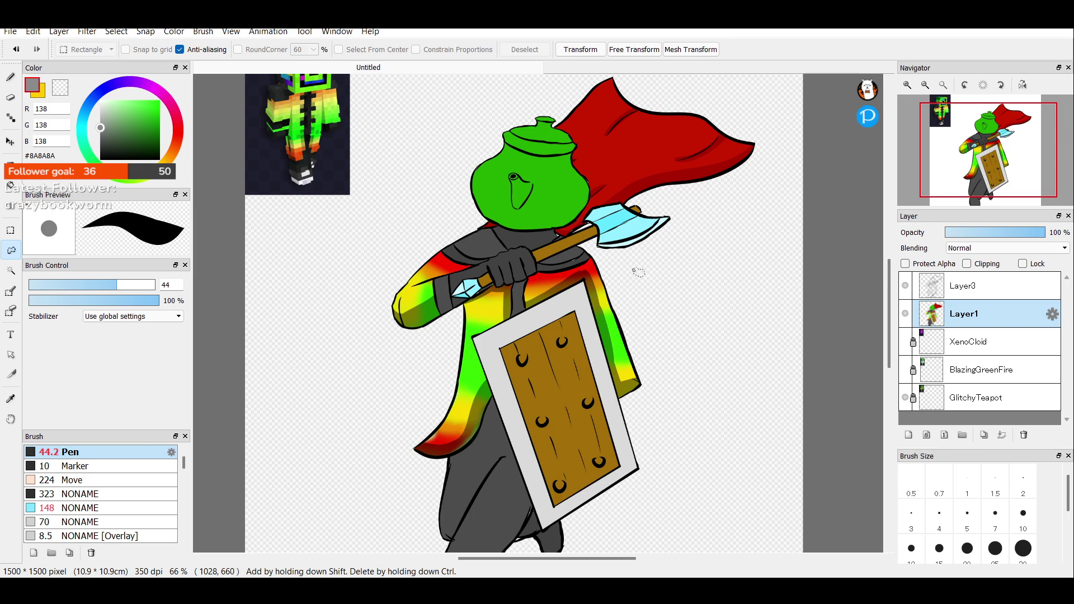
Select the teapot head's green body, lid and knob with the Magic Wand.
left_click(908, 87)
left_click(990, 169)
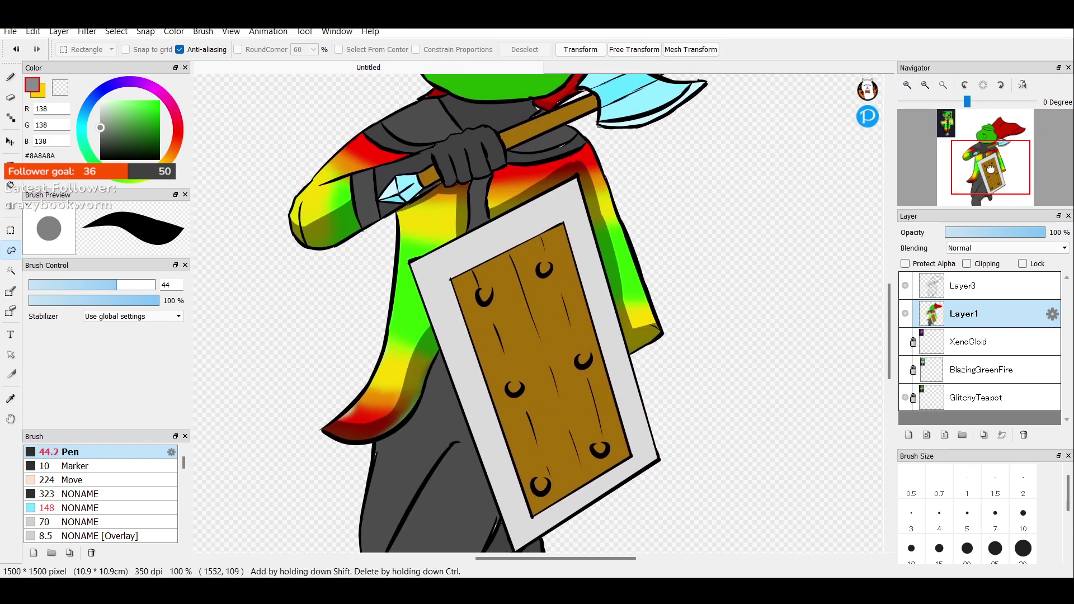
left_click_drag(990, 169, 983, 140)
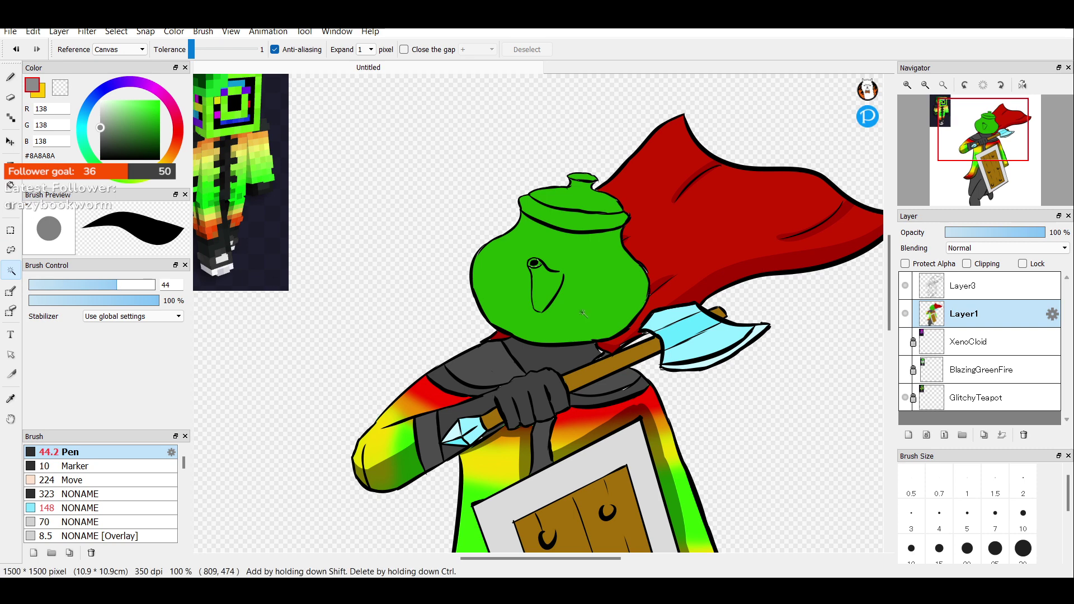
left_click(563, 272)
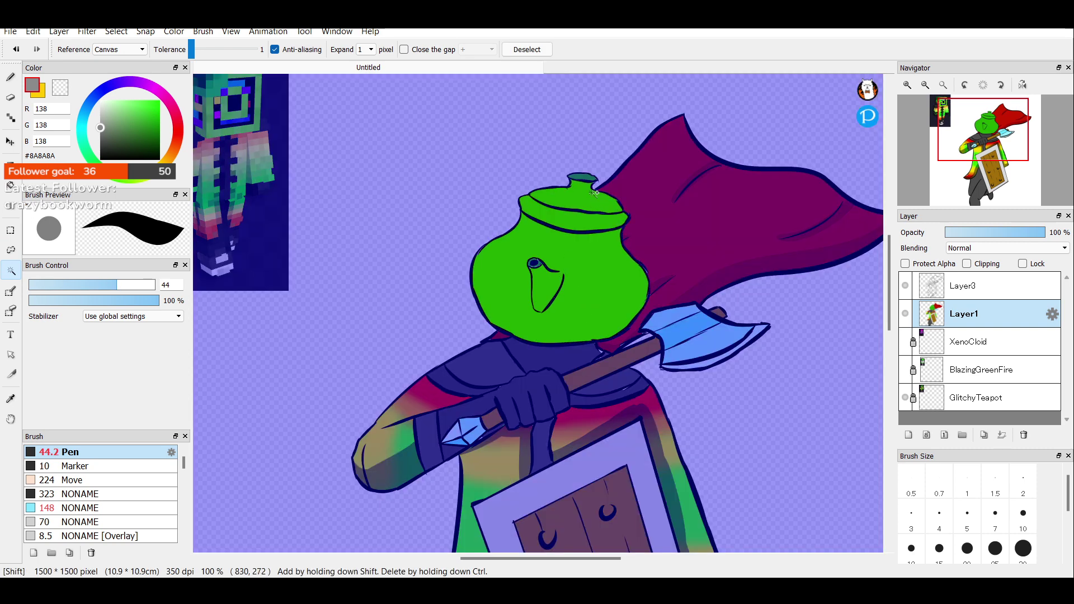
left_click(588, 178, "shift")
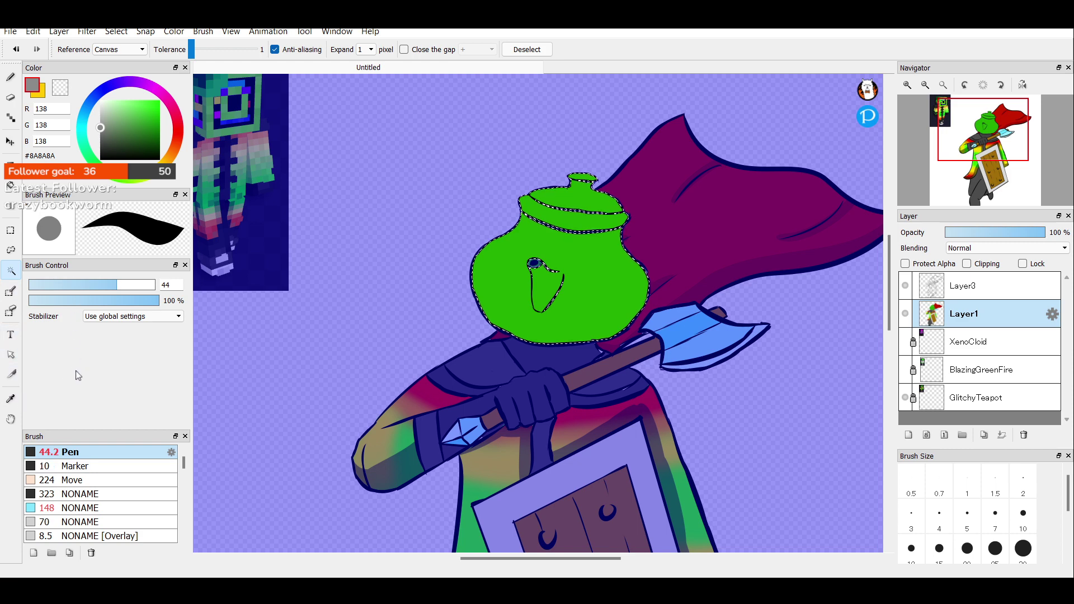
Switch to painting with the soft 70 px brush at 24% opacity.
left_click(106, 538)
left_click(106, 521)
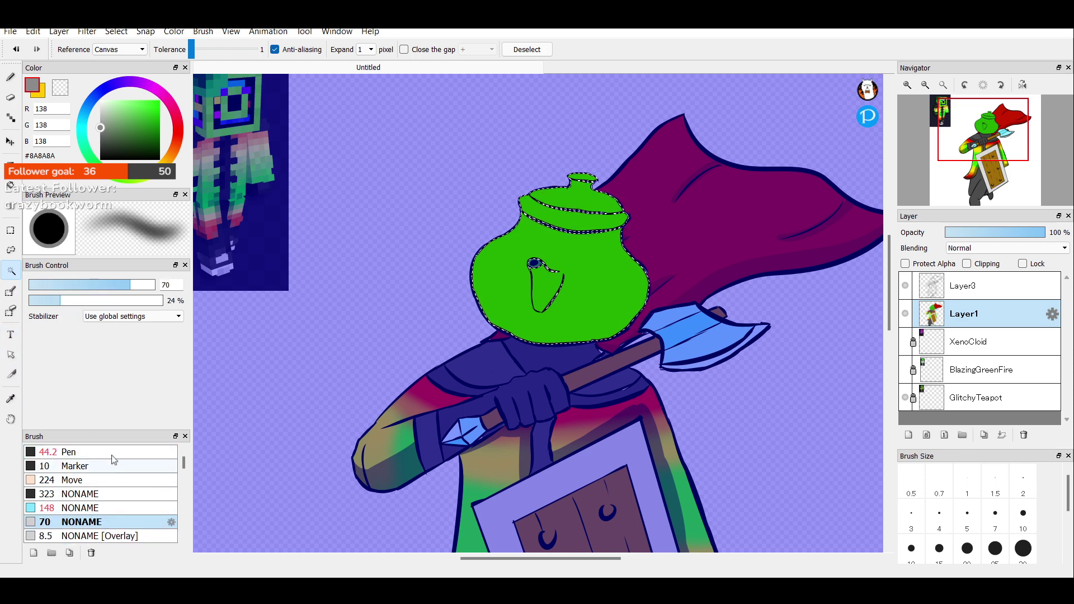
left_click(11, 77)
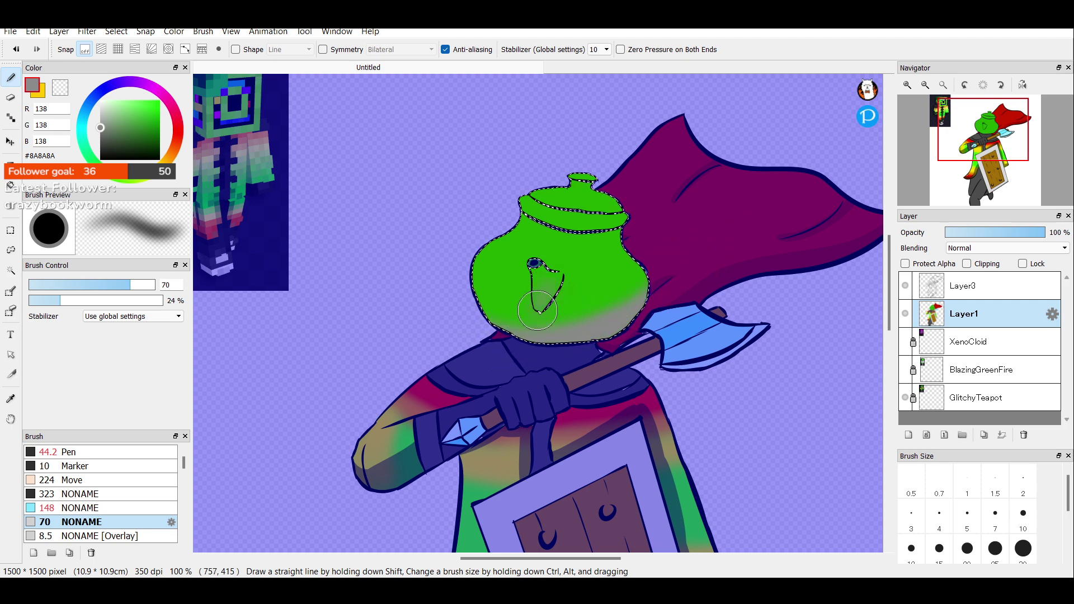
left_click_drag(533, 264, 550, 287)
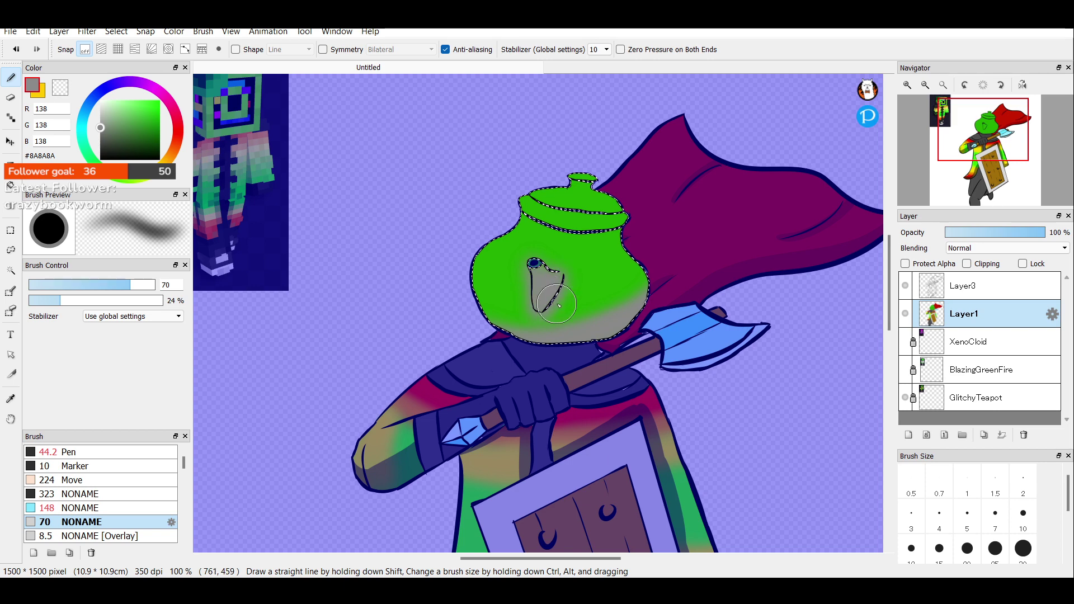
key("ctrl+z")
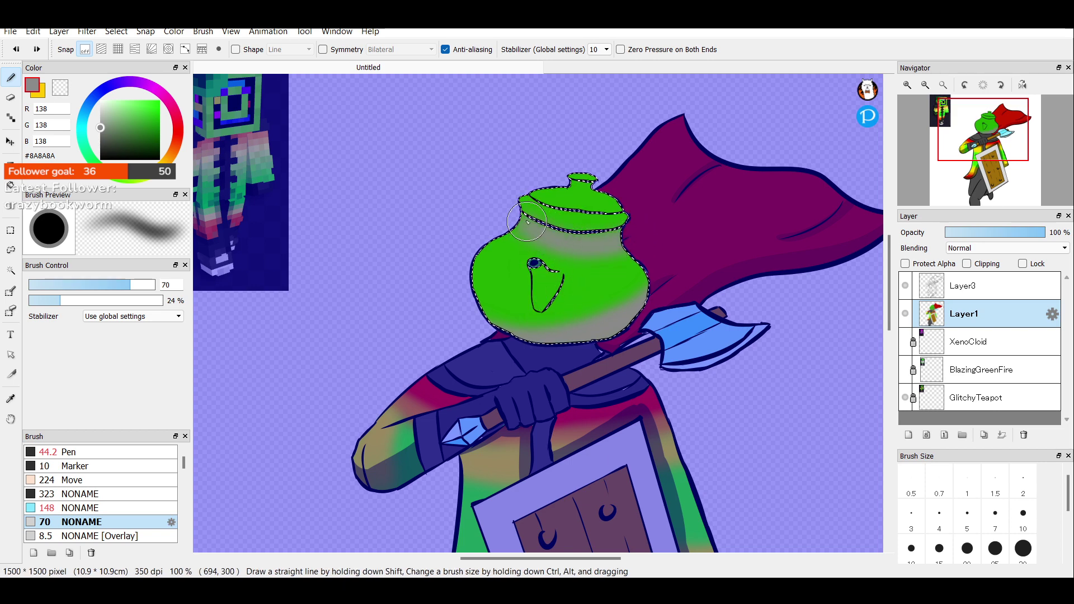
mouse_move(558, 241)
left_mouse_down()
mouse_move(642, 235)
mouse_move(551, 235)
left_mouse_up()
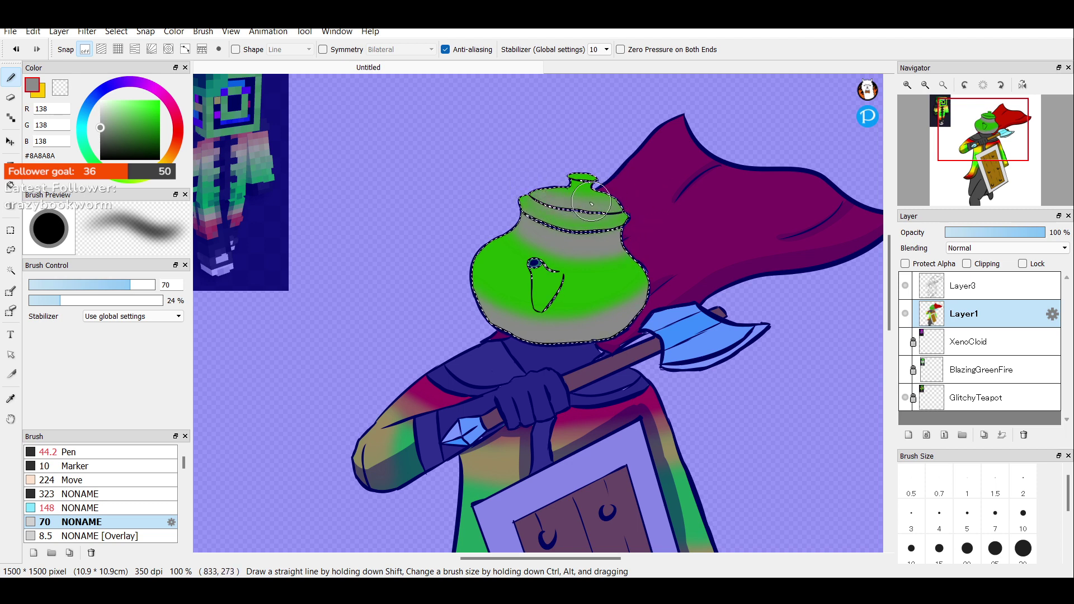
key("ctrl+z")
key("ctrl+z")
key("ctrl+z")
key("ctrl+z")
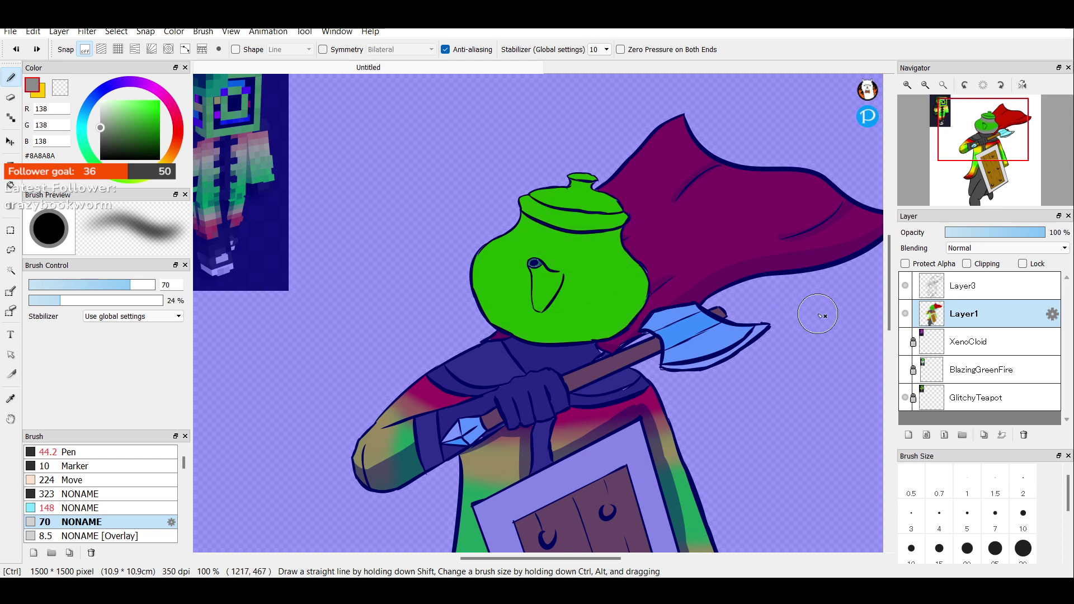
On a new layer above Layer1, paint soft grey shadows on the teapot's base, neck, lid, knob and spout at 64% brush opacity.
left_click(931, 367, "ctrl")
left_click(908, 435)
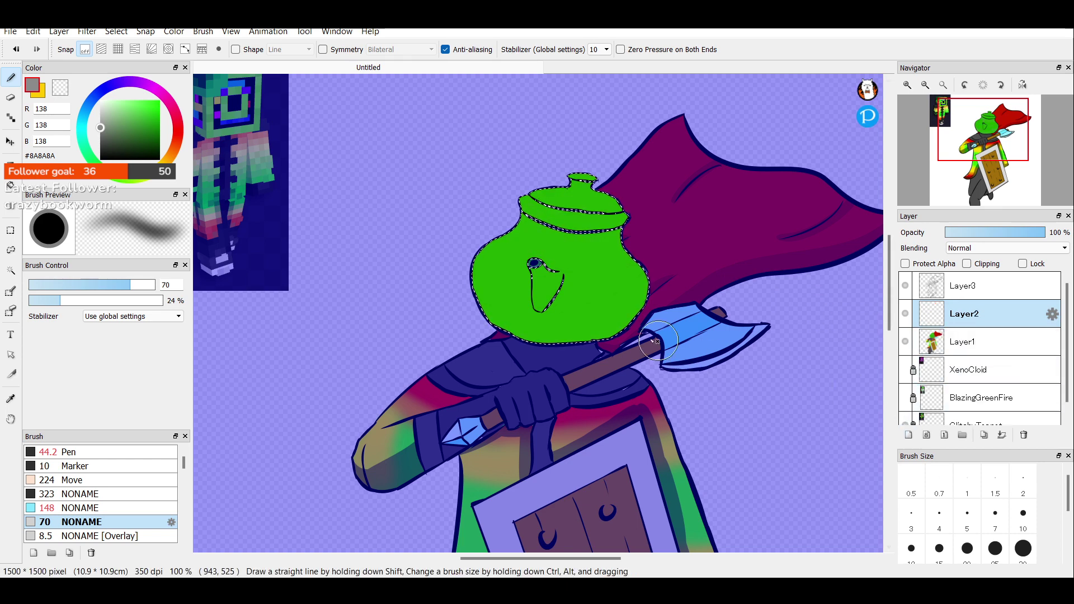
mouse_move(631, 315)
left_mouse_down()
mouse_move(710, 273)
mouse_move(516, 336)
mouse_move(486, 326)
mouse_move(662, 315)
mouse_move(485, 323)
mouse_move(658, 287)
left_mouse_up()
left_click(115, 301)
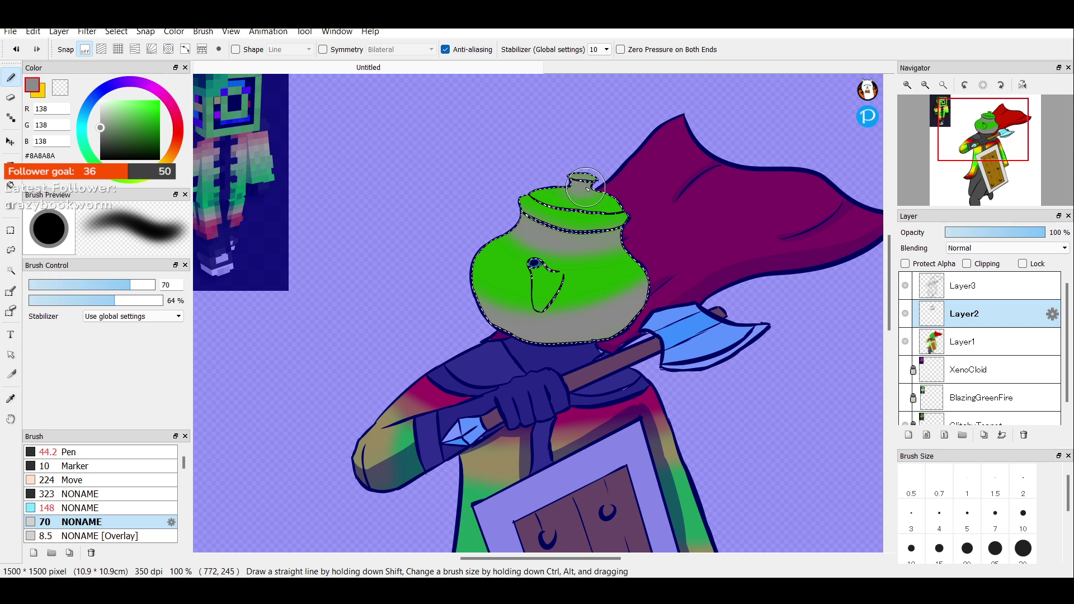
key("ctrl+z")
key("ctrl+z")
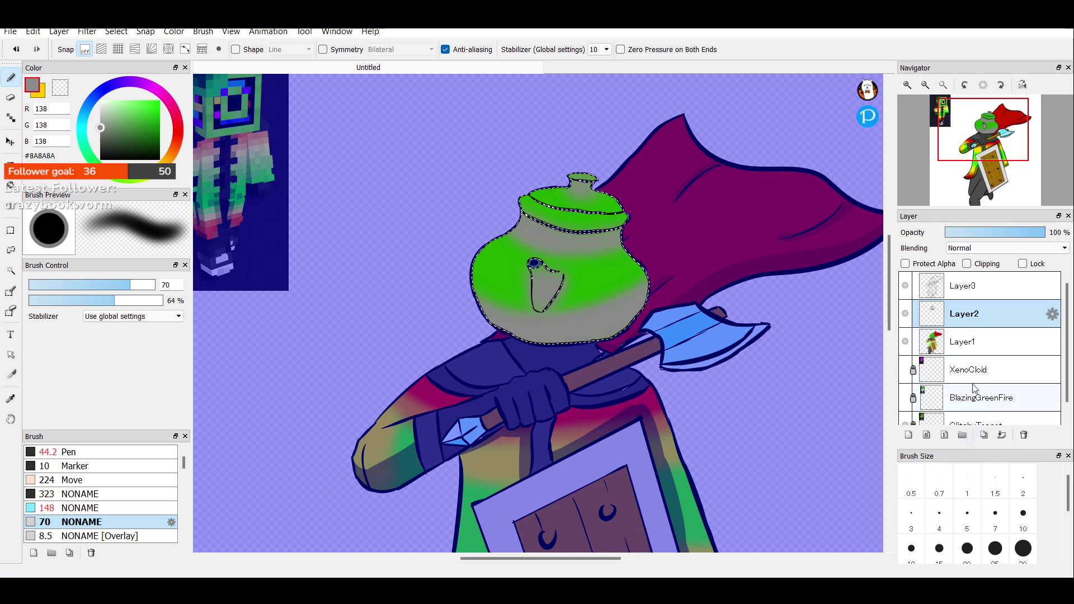
Set the teapot shadow layer's blending to Multiply and its opacity to 56%.
left_click(1007, 248)
left_click(974, 270)
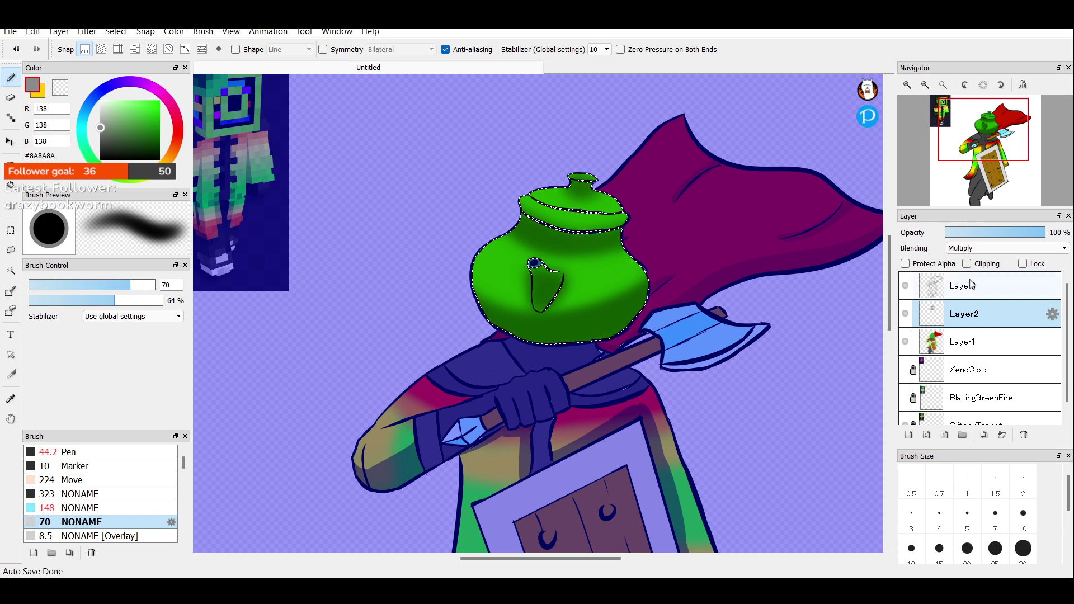
left_click_drag(1041, 233, 1001, 239)
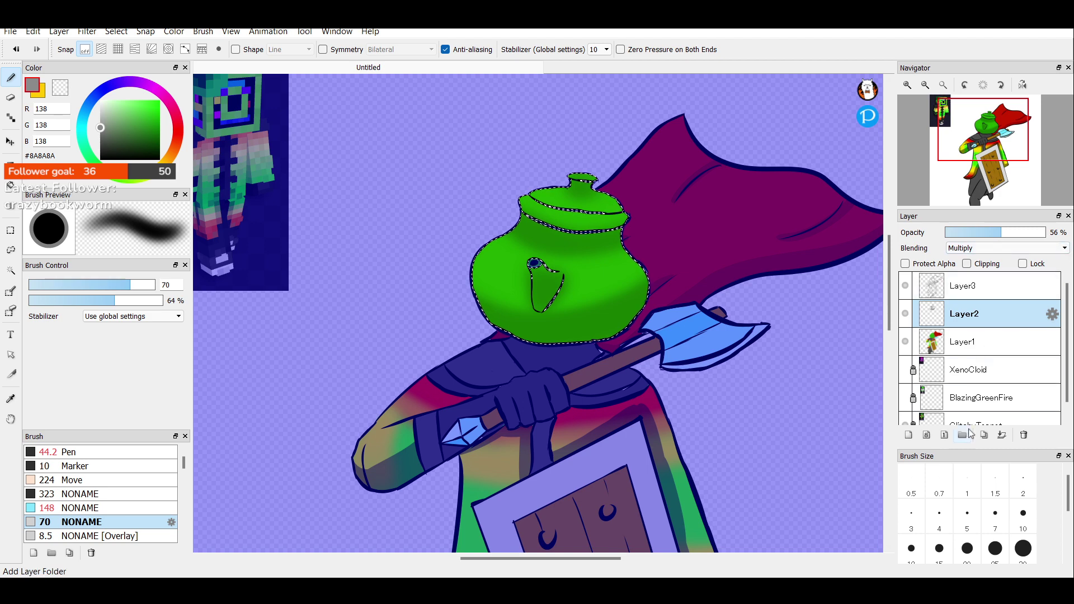
left_click(1002, 435)
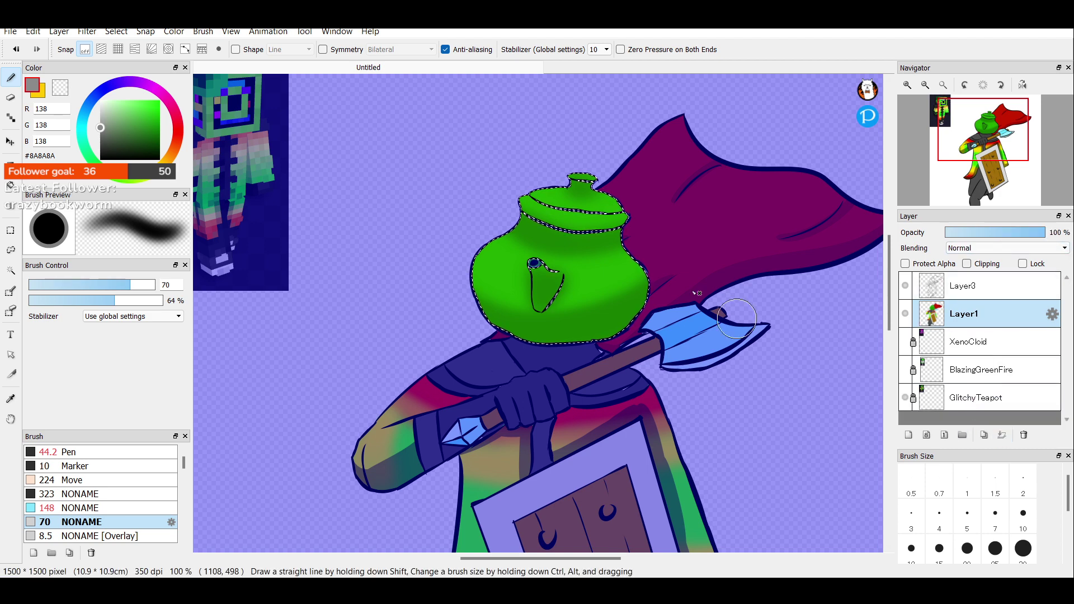
left_click(10, 250)
left_click(524, 50)
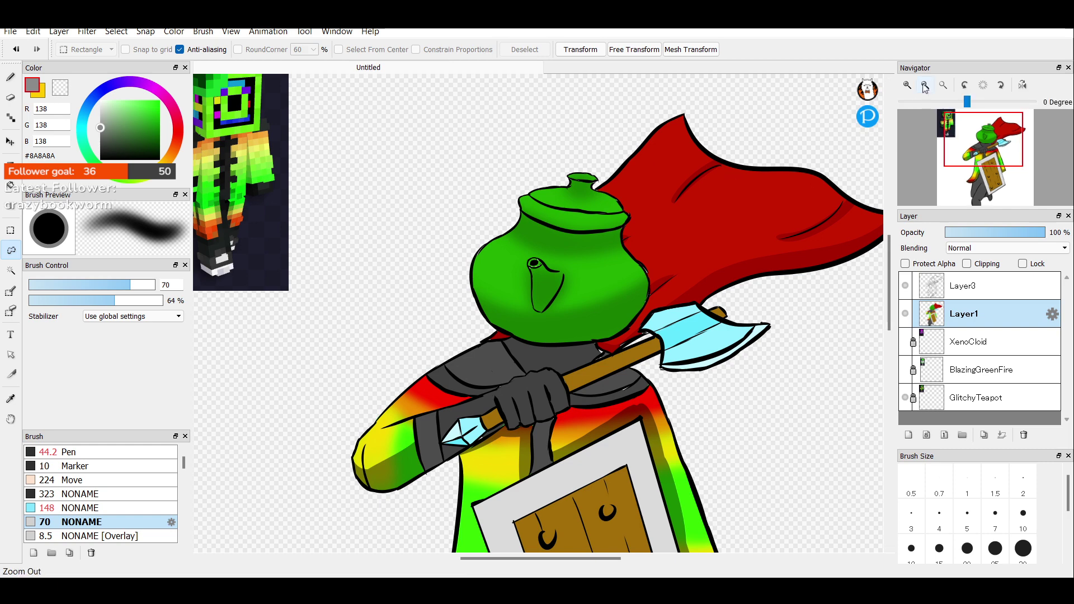
left_click(925, 85)
left_click(925, 85)
left_click(907, 85)
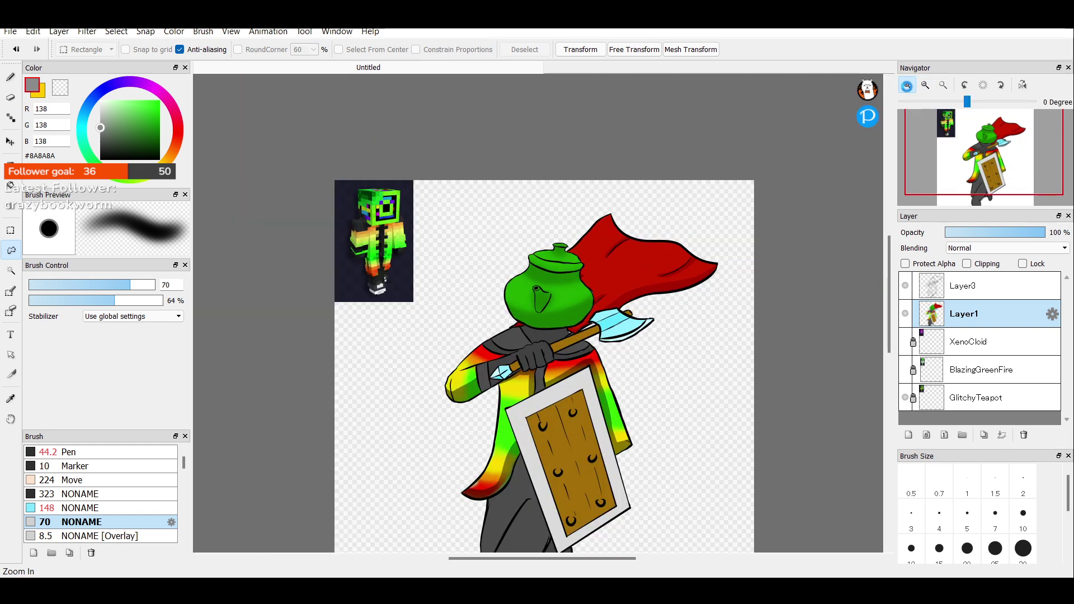
left_click(907, 85)
left_click(908, 85)
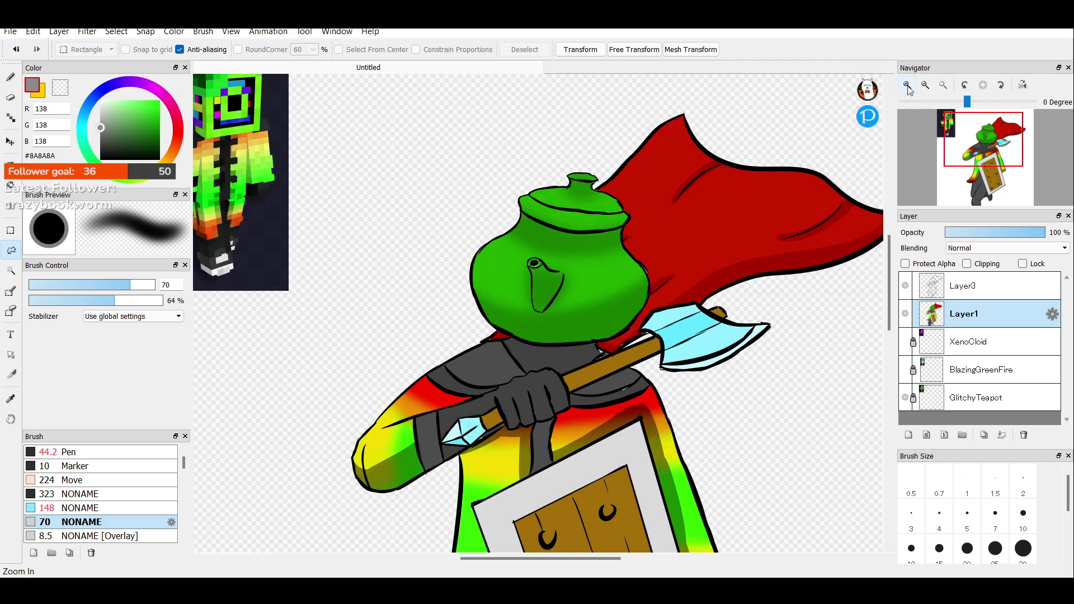
left_click(907, 85)
mouse_move(976, 139)
left_mouse_down()
mouse_move(959, 135)
mouse_move(974, 135)
left_mouse_up()
key("ctrl+z")
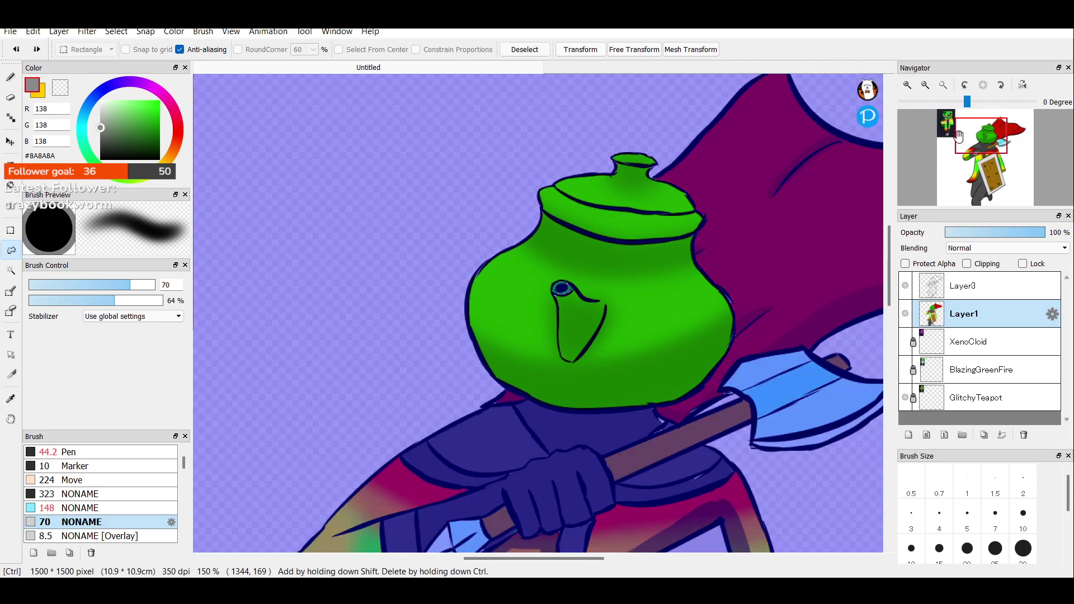
key("ctrl+z")
Make Layer1 active and ready the 148 px textured speckle brush in grey #6A6A6A for painting.
left_click(968, 336)
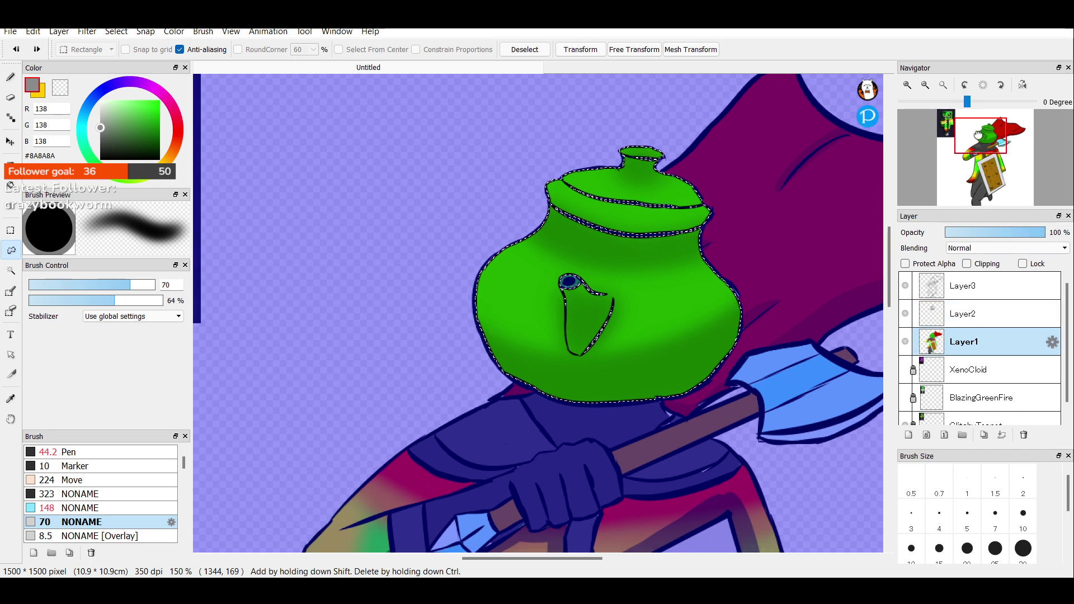
left_click_drag(987, 140, 972, 127)
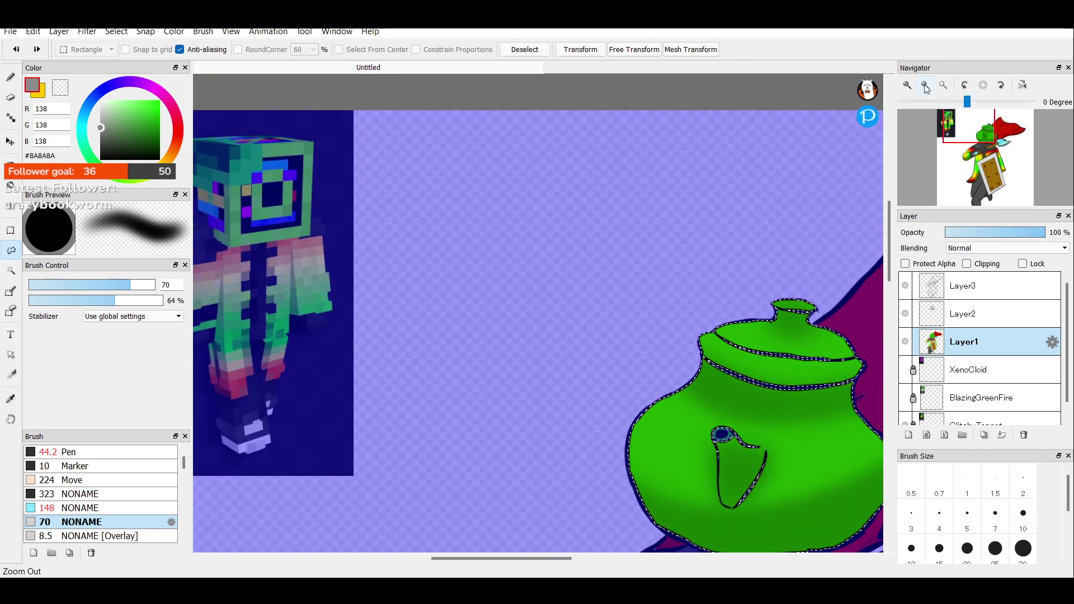
left_click(925, 85)
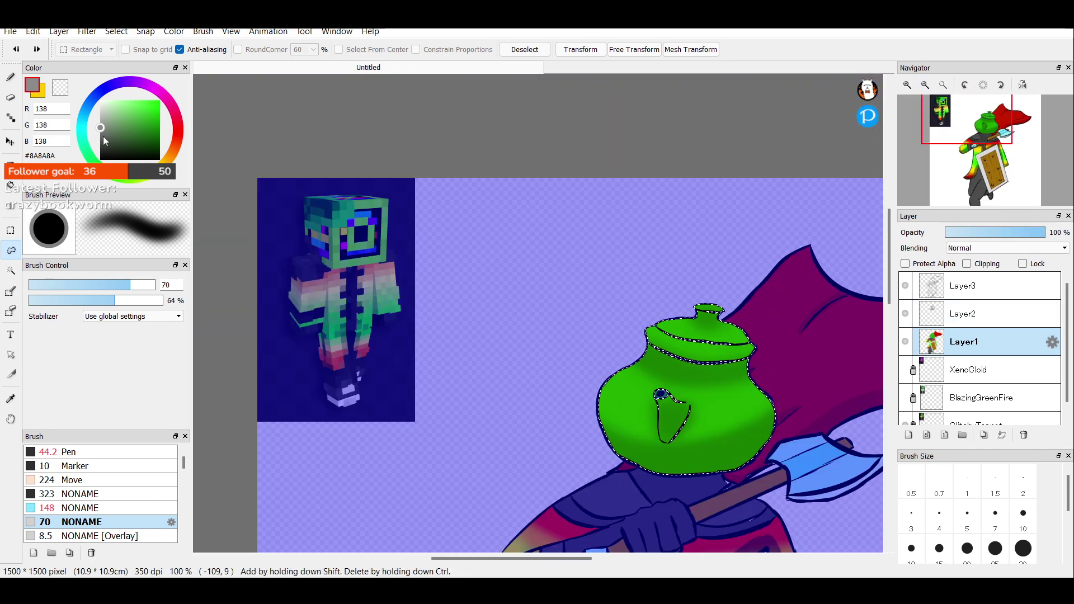
left_click(100, 134)
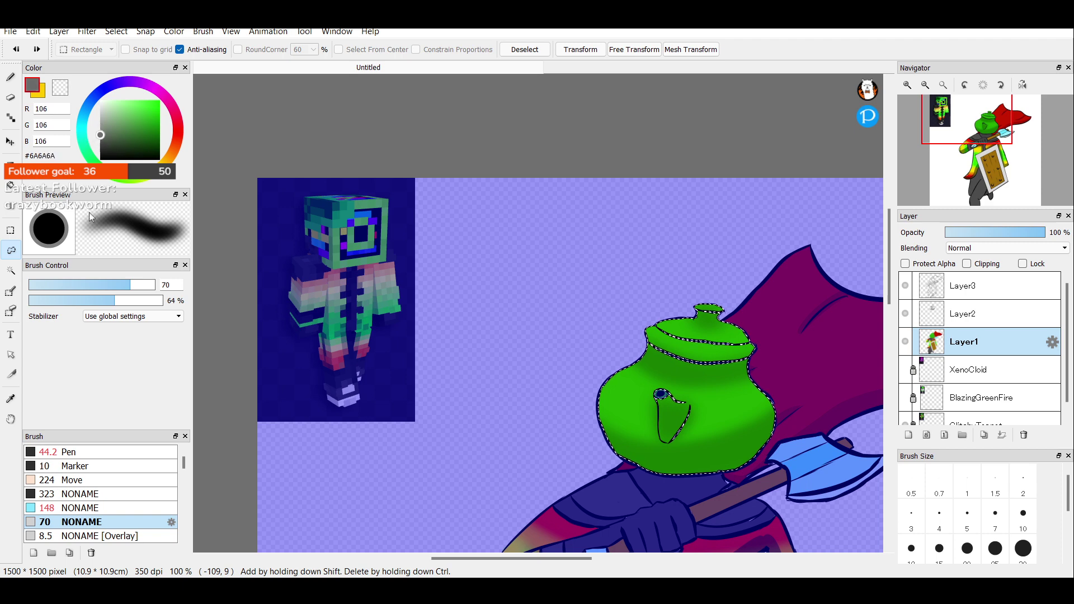
left_click(87, 509)
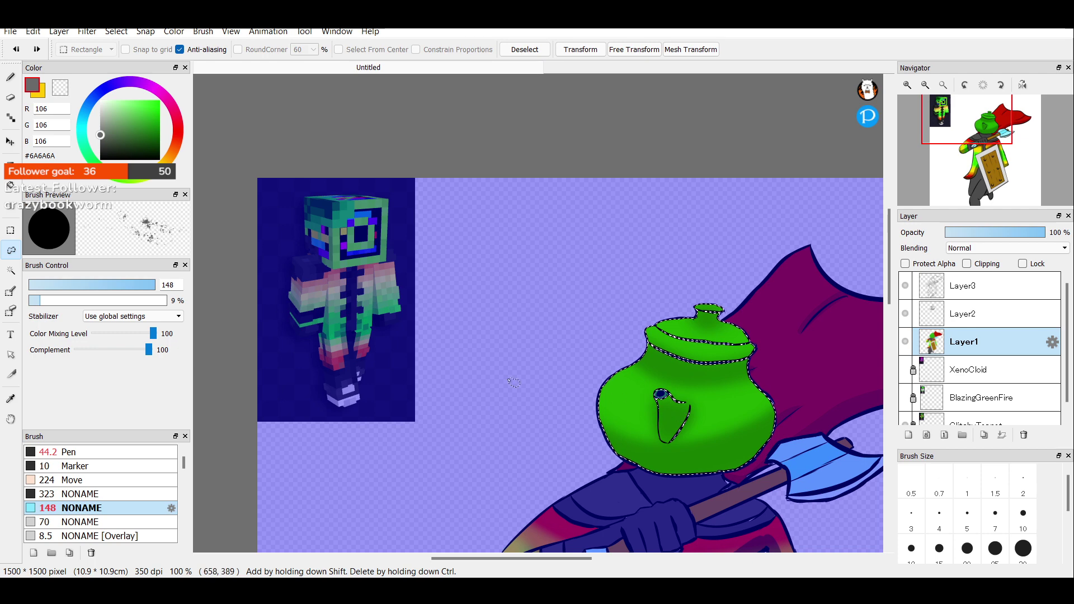
left_click(10, 78)
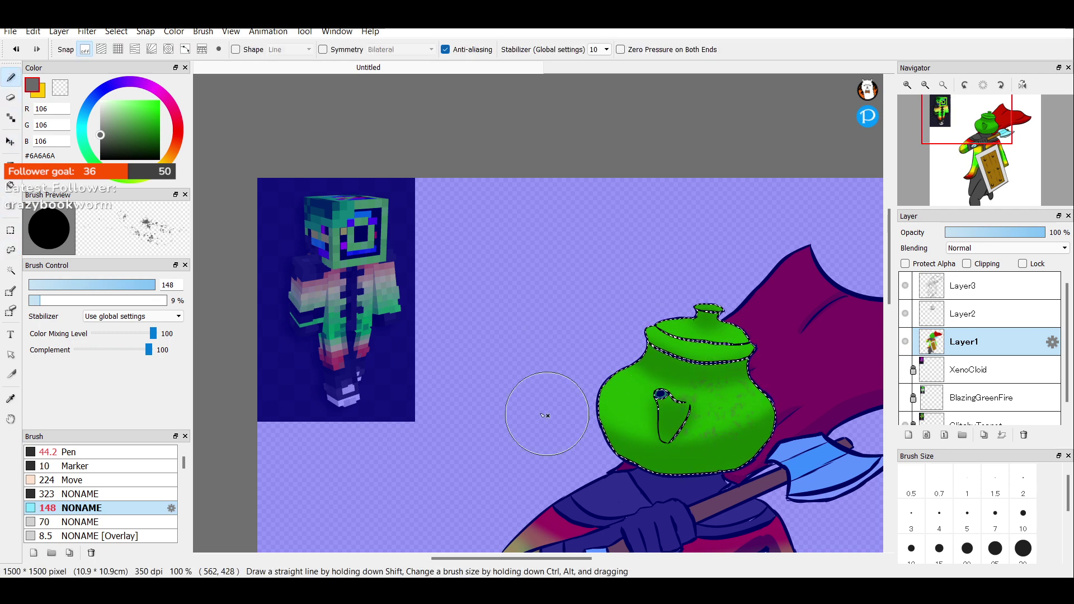
Undo the grey speckles on the teapot's body and set the textured brush to size 65 and 54% opacity.
left_click(85, 301)
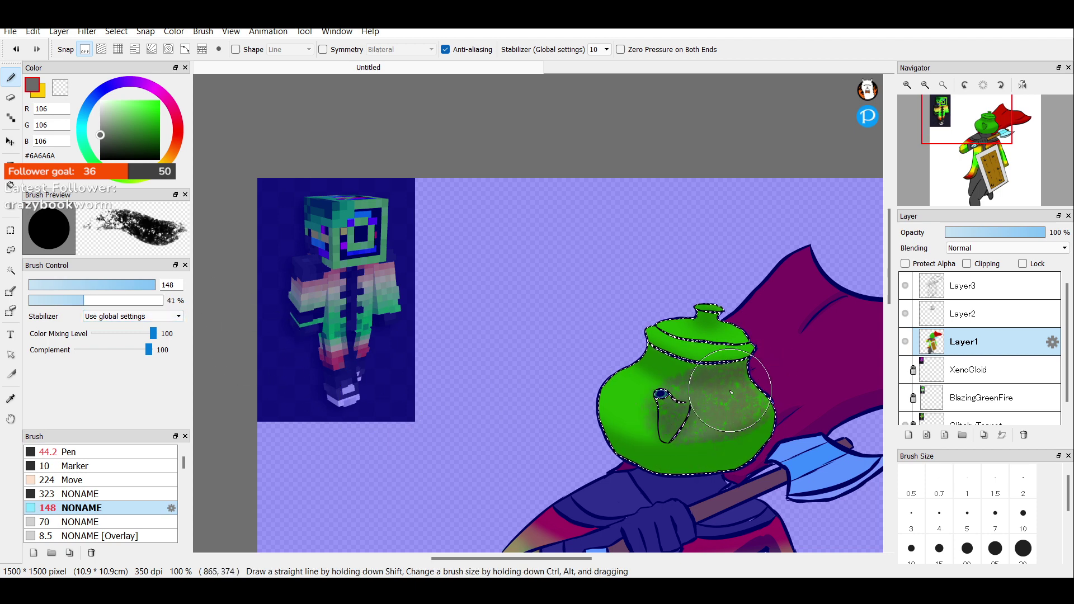
key("ctrl+z")
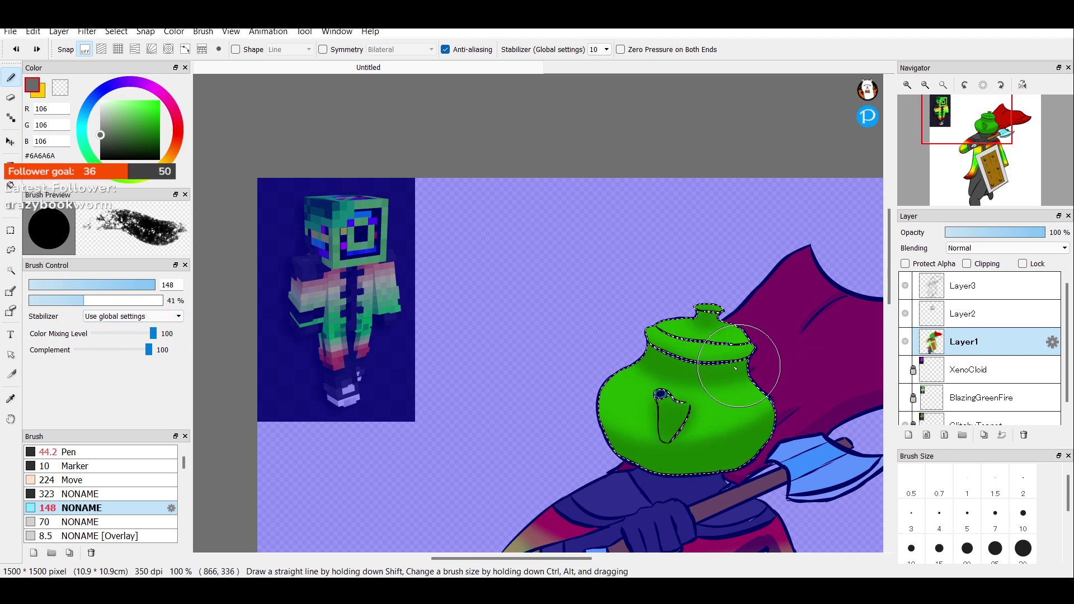
left_click(130, 285)
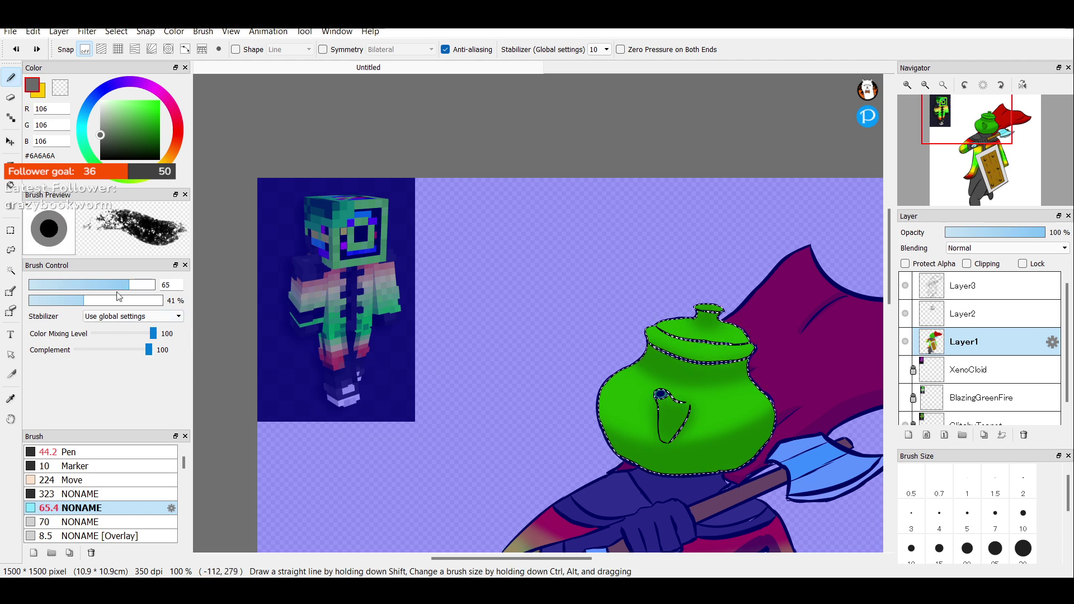
left_click(115, 301)
left_click(100, 301)
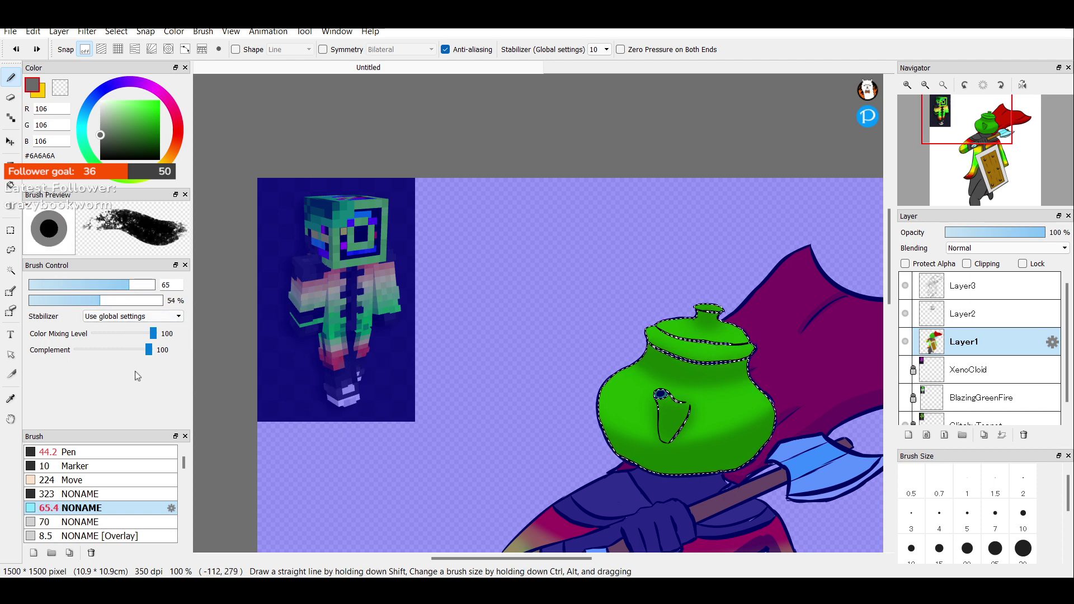
Speckle near-black #191919 patches over the teapot's body and lid with the textured brush.
left_click_drag(632, 404, 649, 421)
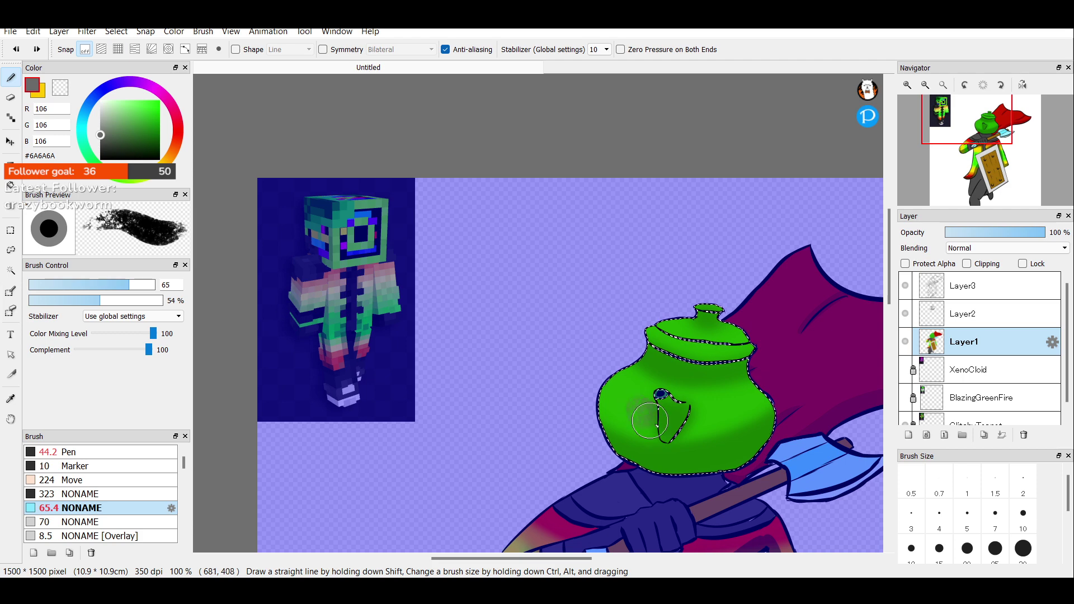
key("ctrl+z")
left_click_drag(130, 133, 87, 156)
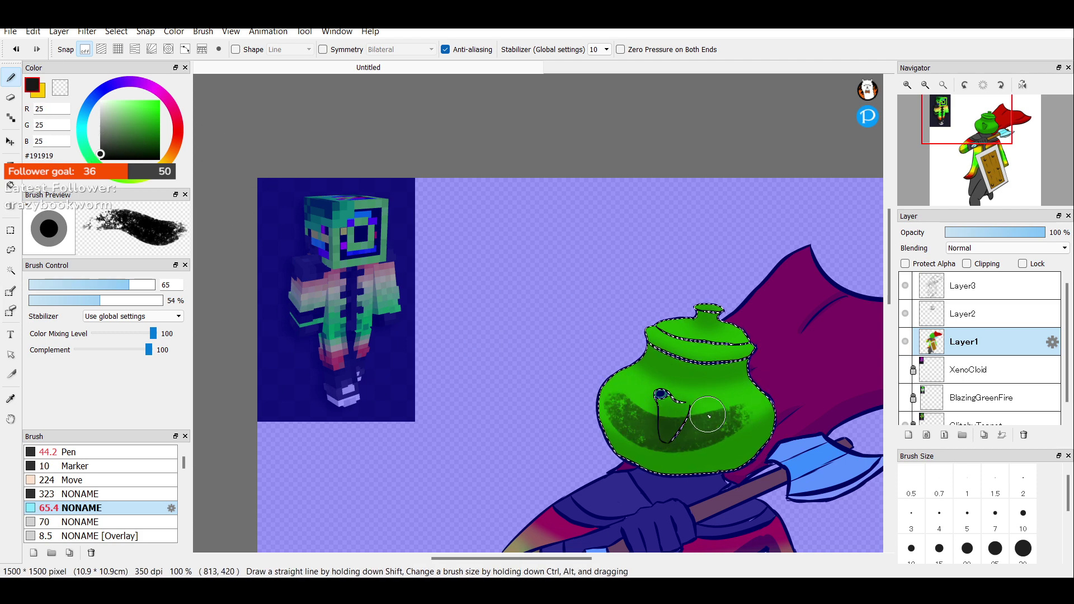
key("ctrl+z")
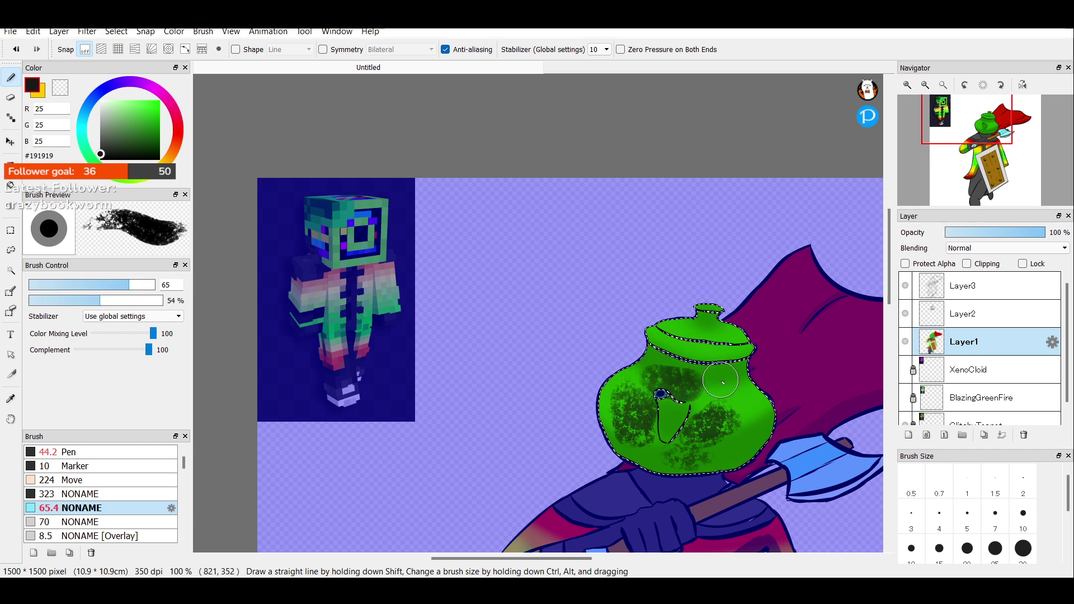
left_click_drag(723, 383, 735, 389)
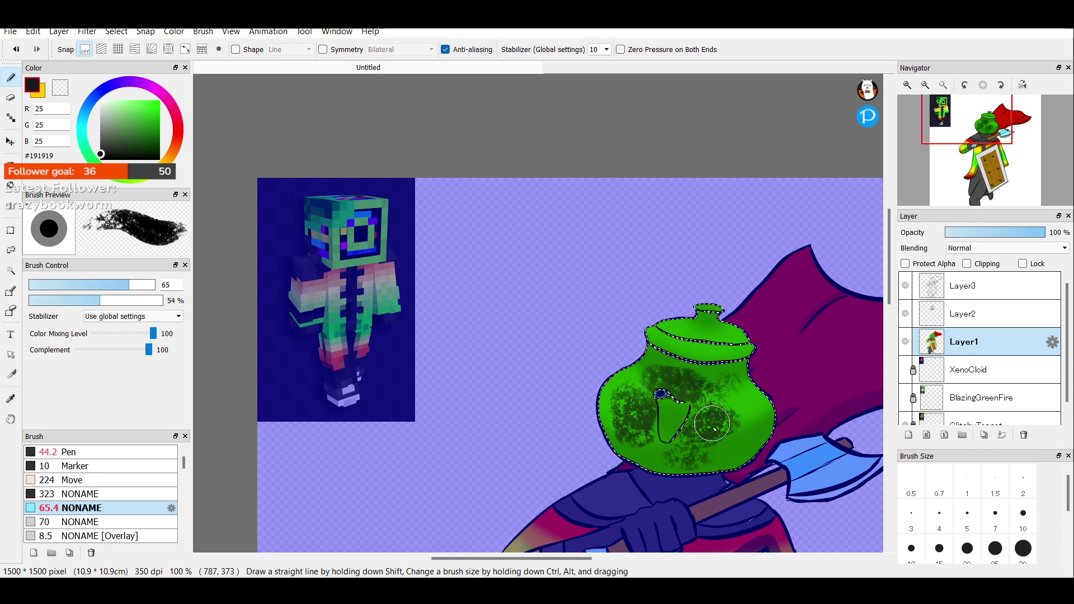
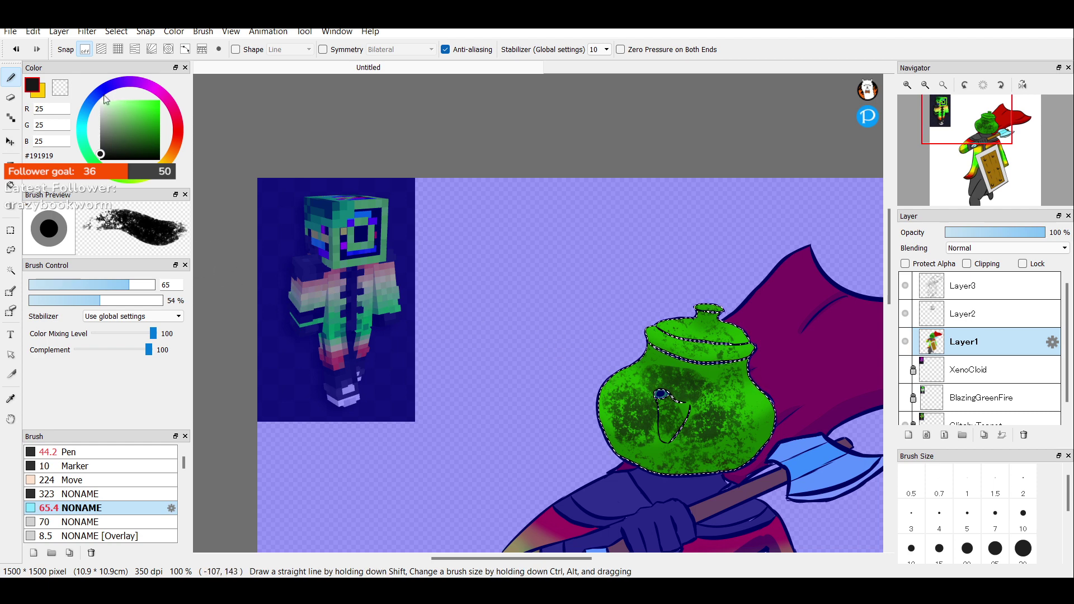
Add dark blue #0022AE and mustard yellow #AE9C00 speckled patches across the teapot with the textured brush.
left_click(98, 94)
left_click(159, 119)
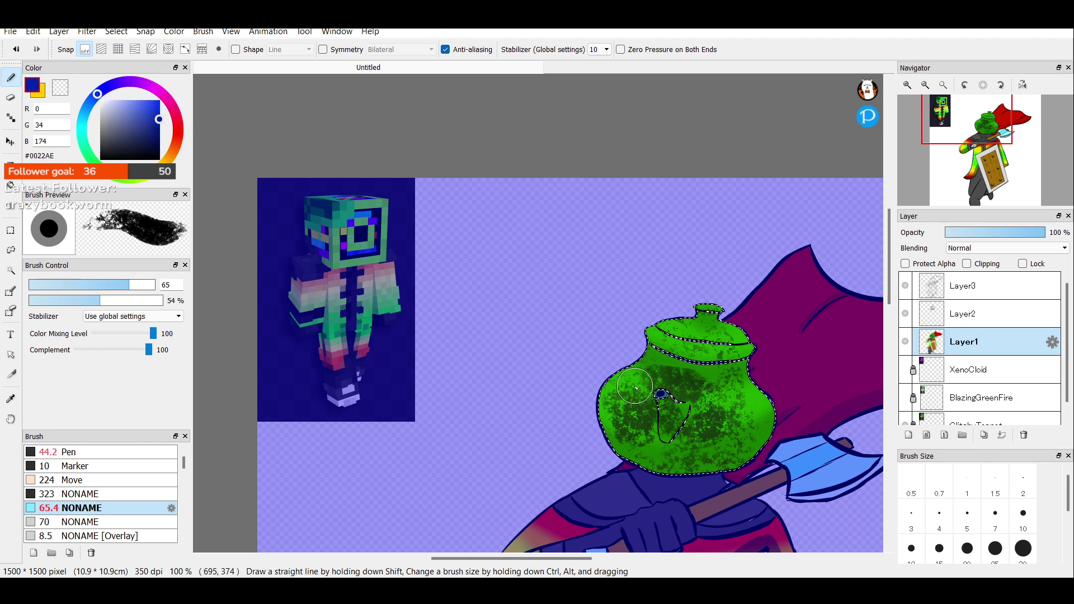
mouse_move(604, 458)
left_mouse_down()
mouse_move(645, 402)
mouse_move(630, 447)
mouse_move(656, 425)
mouse_move(631, 379)
left_mouse_up()
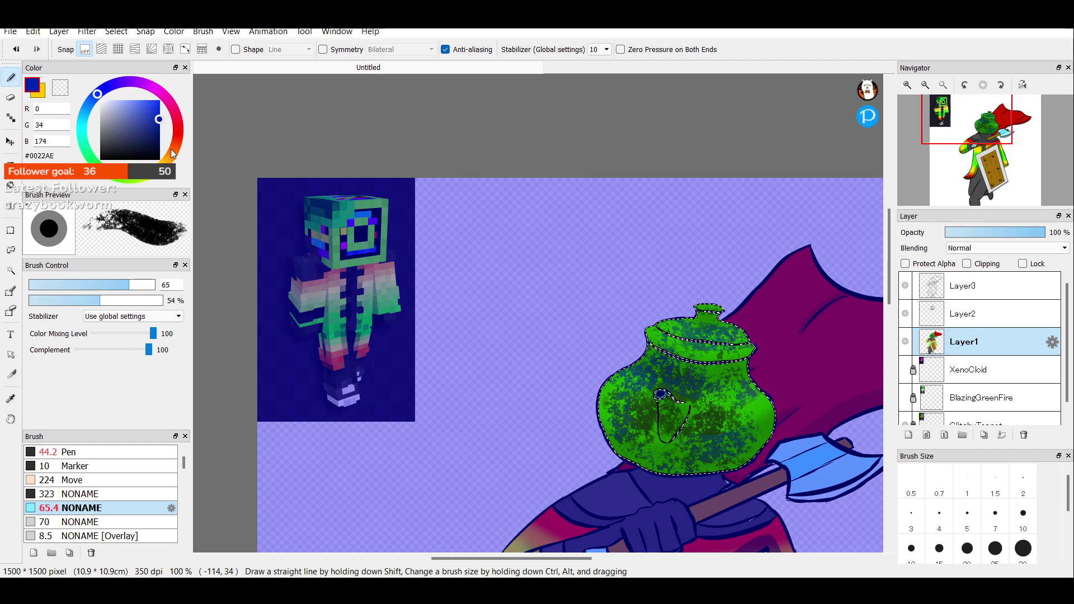
left_click(158, 169)
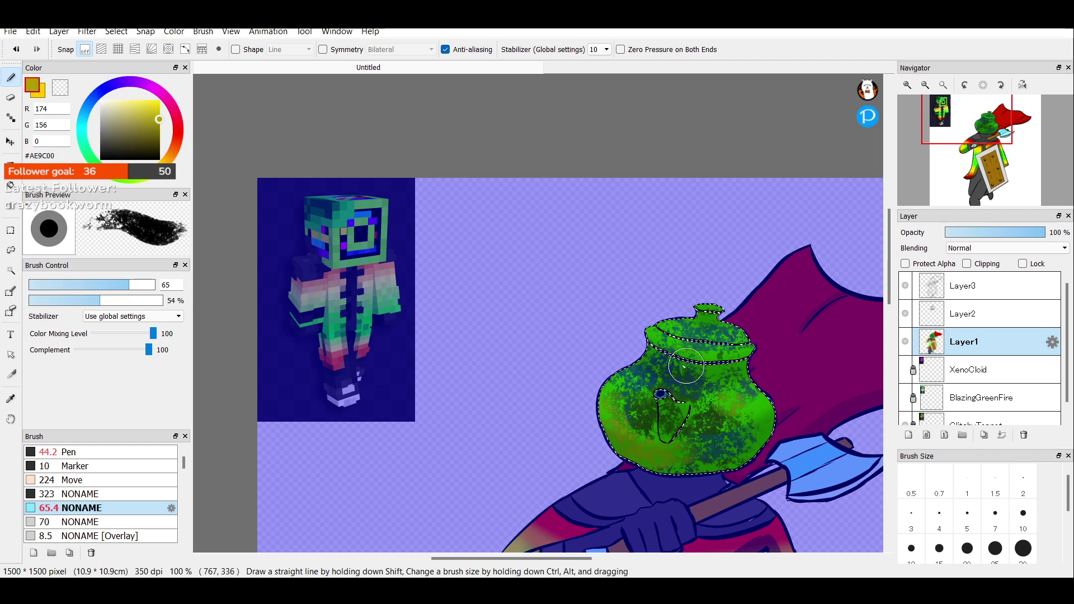
left_click_drag(686, 366, 719, 362)
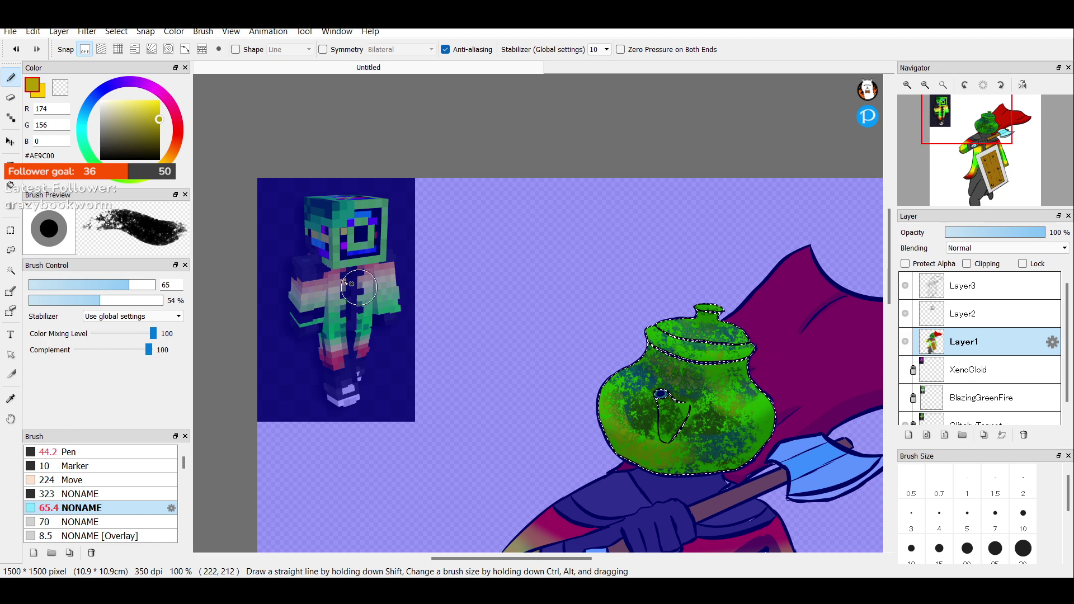
Add red #AE1600 speckled patches across the teapot with the textured brush and clear the selection.
left_click(177, 137)
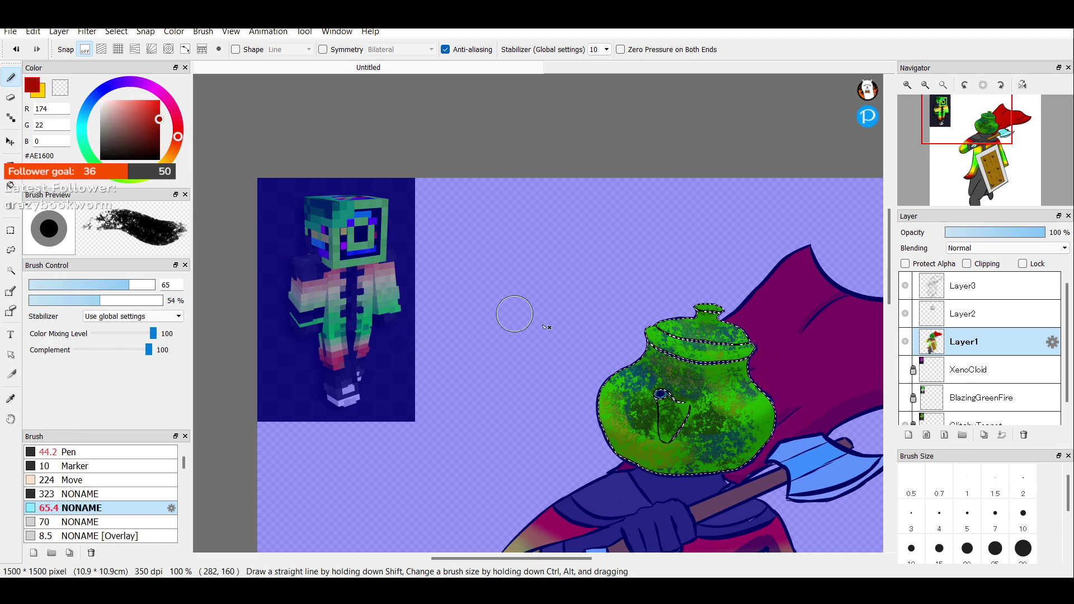
left_click_drag(652, 456, 683, 464)
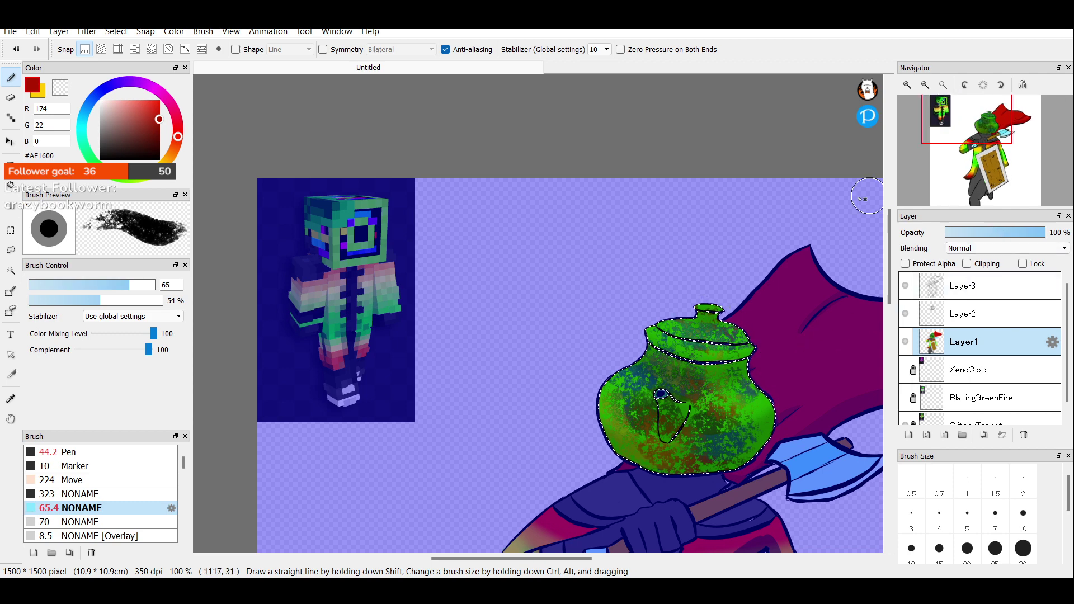
left_click(11, 250)
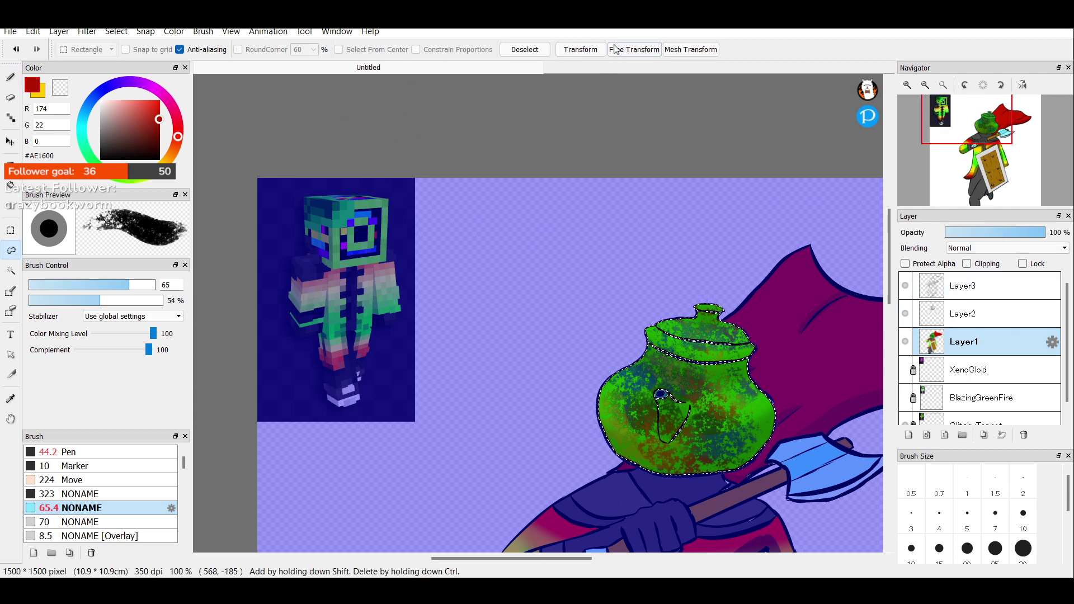
left_click(529, 52)
Merge Layer2 with the teapot's shadows down into Layer1.
left_click(923, 86)
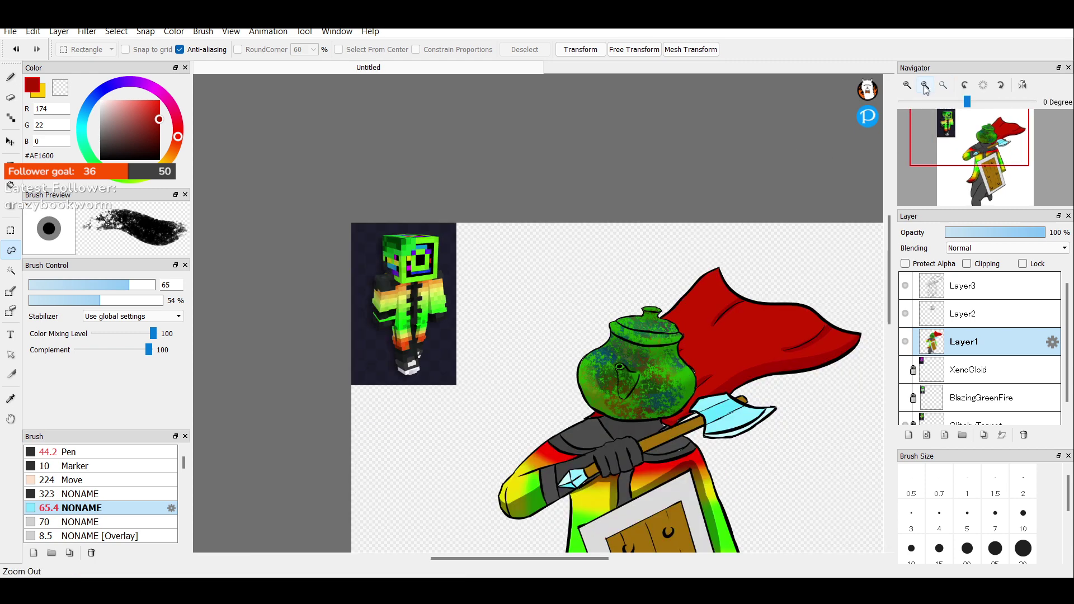
left_click(922, 87)
left_click(907, 85)
left_click(907, 85)
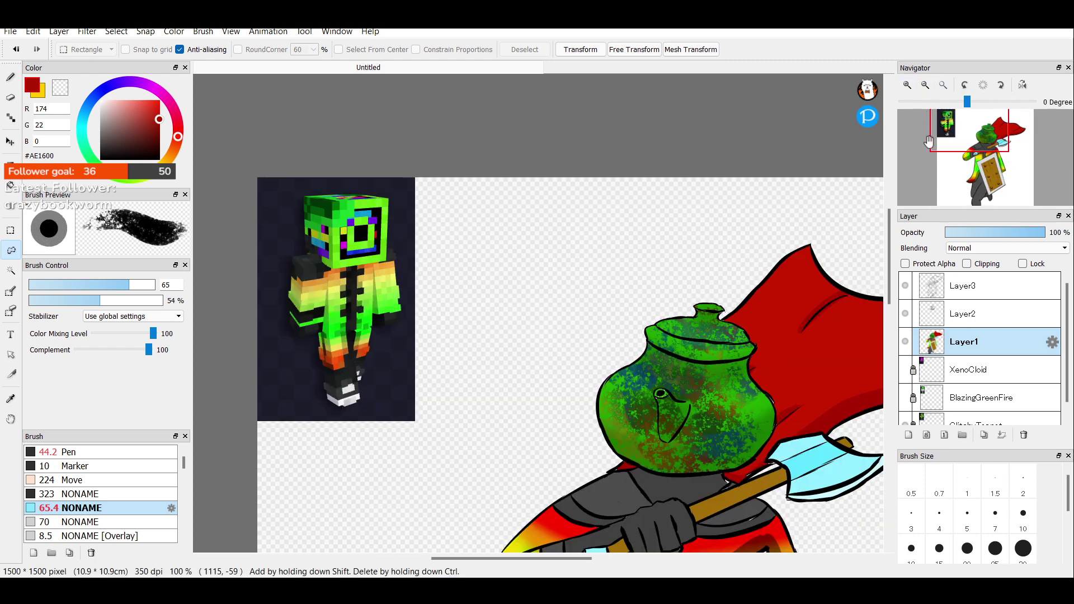
left_click(967, 323)
left_click(1002, 435)
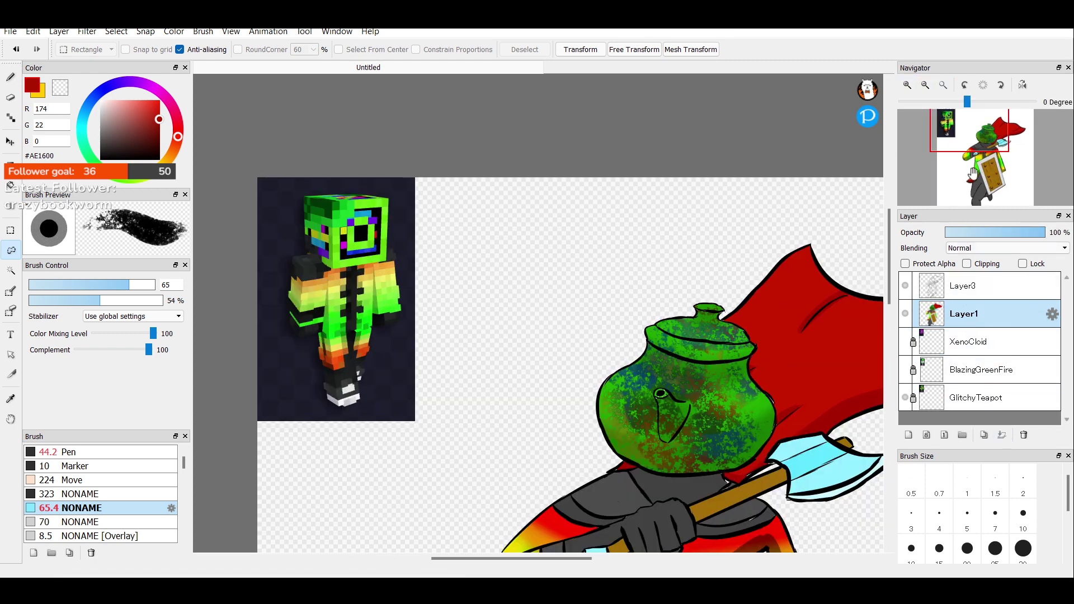
Select the dark grey trouser areas below the coat, including the part behind the shield, with the Magic Wand.
left_click(972, 142)
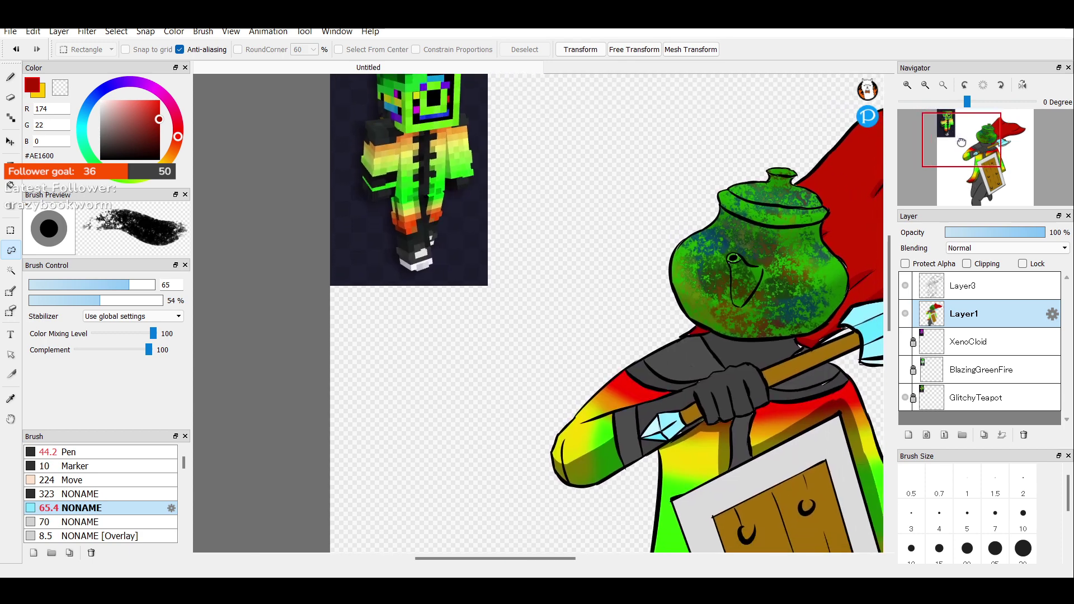
left_click_drag(972, 142, 980, 147)
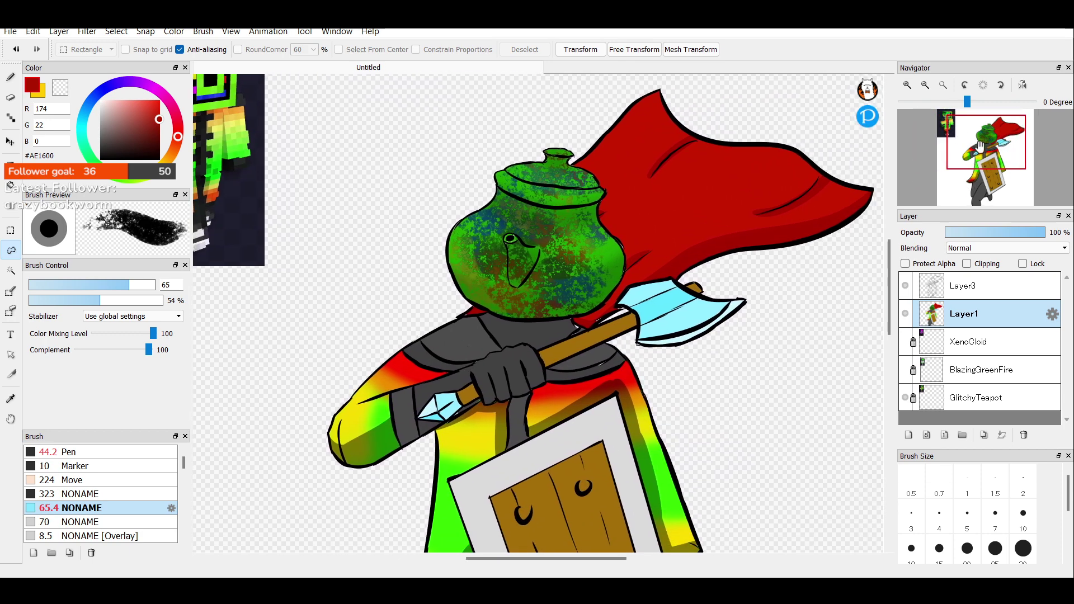
left_click(926, 85)
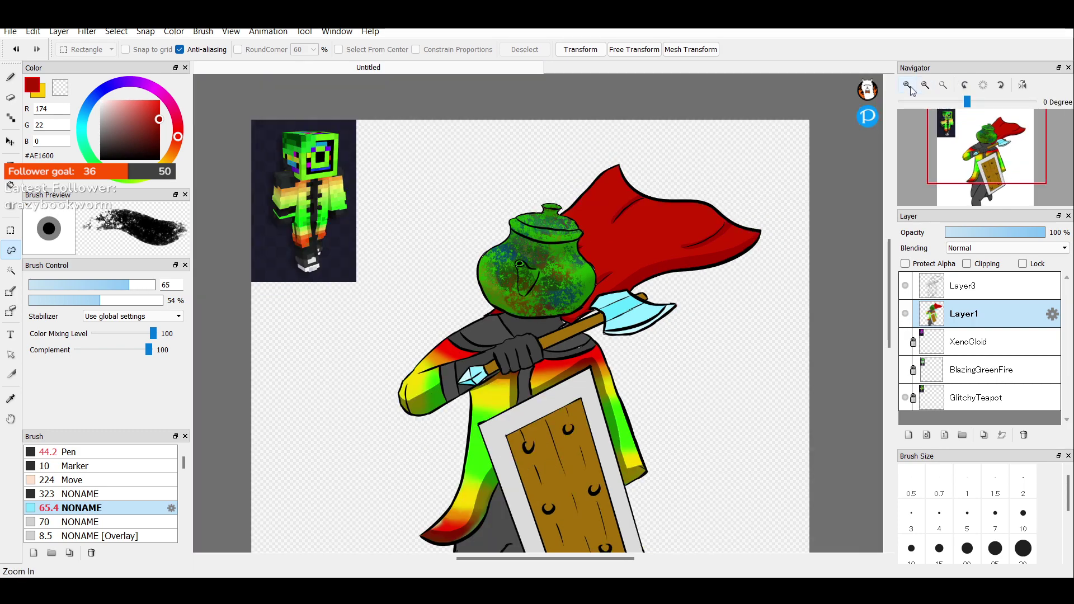
left_click(908, 85)
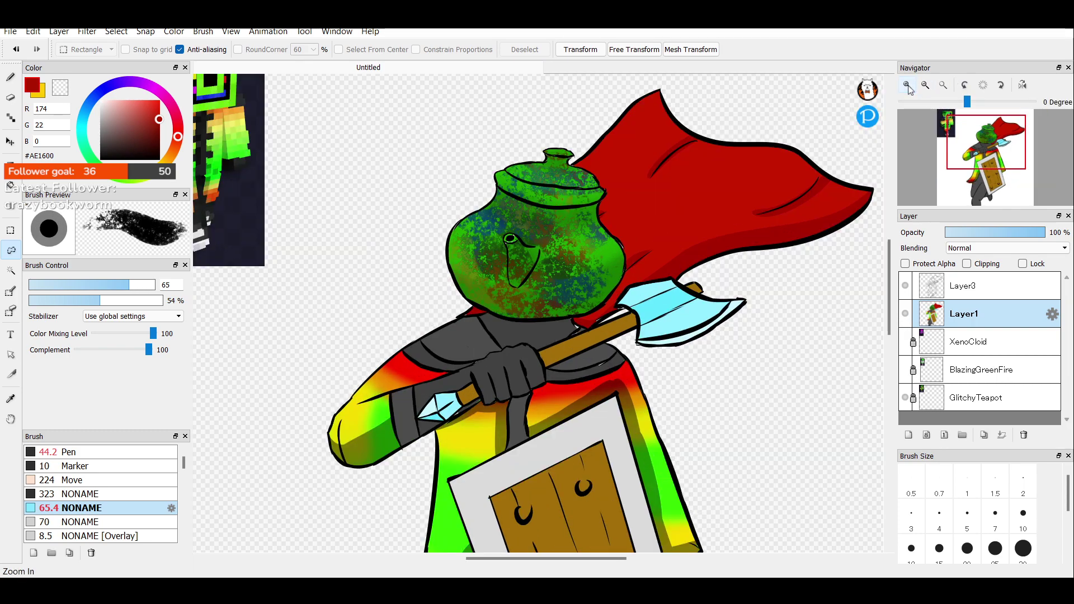
left_click(978, 151)
mouse_move(979, 151)
left_mouse_down()
mouse_move(982, 183)
mouse_move(984, 169)
left_mouse_up()
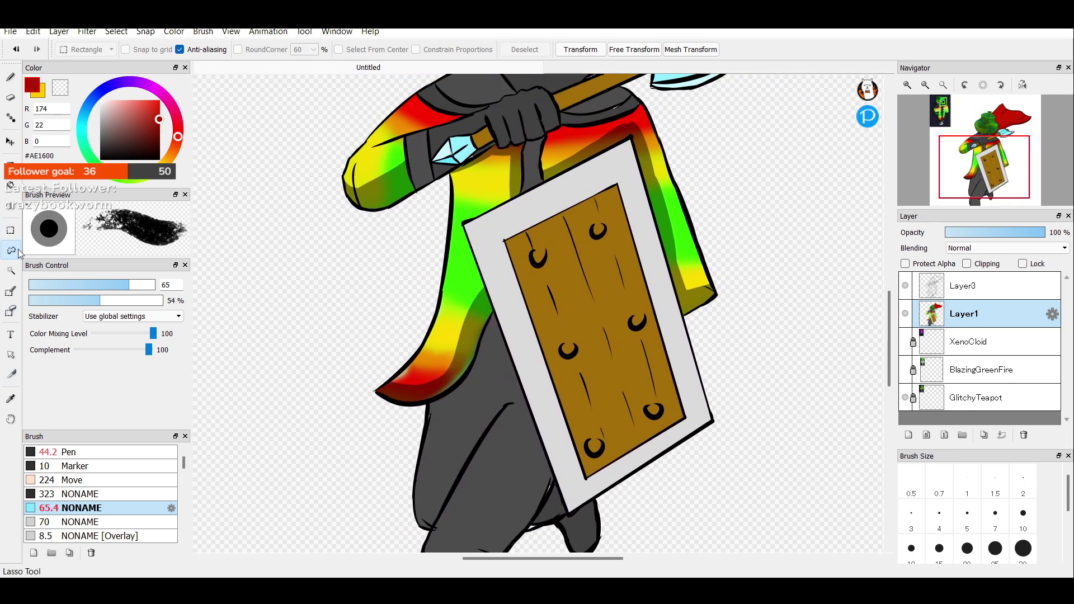
left_click(10, 271)
left_click(451, 413)
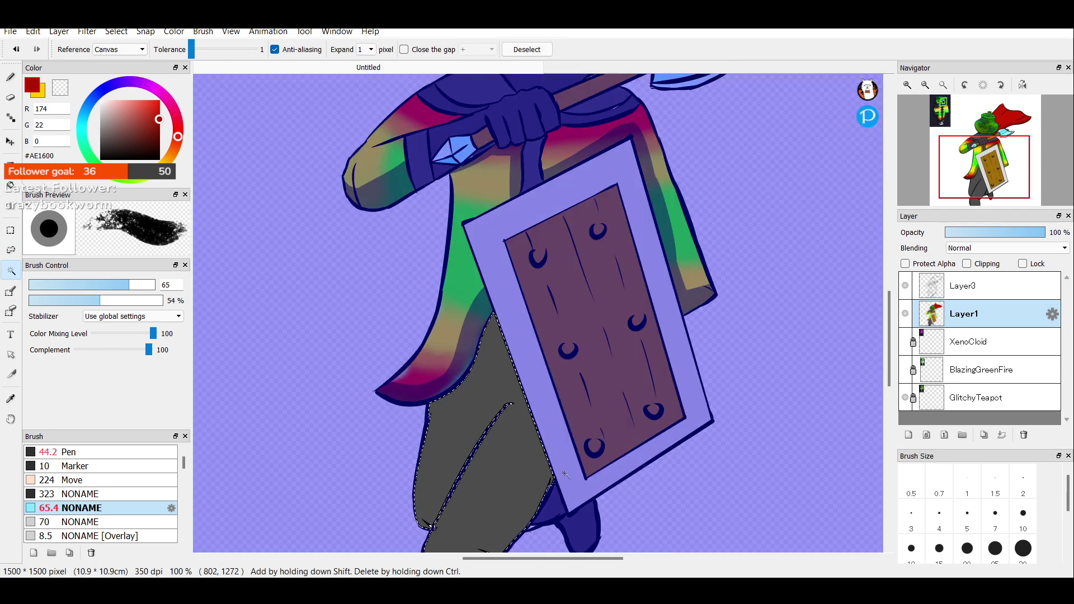
left_click(567, 501, "shift")
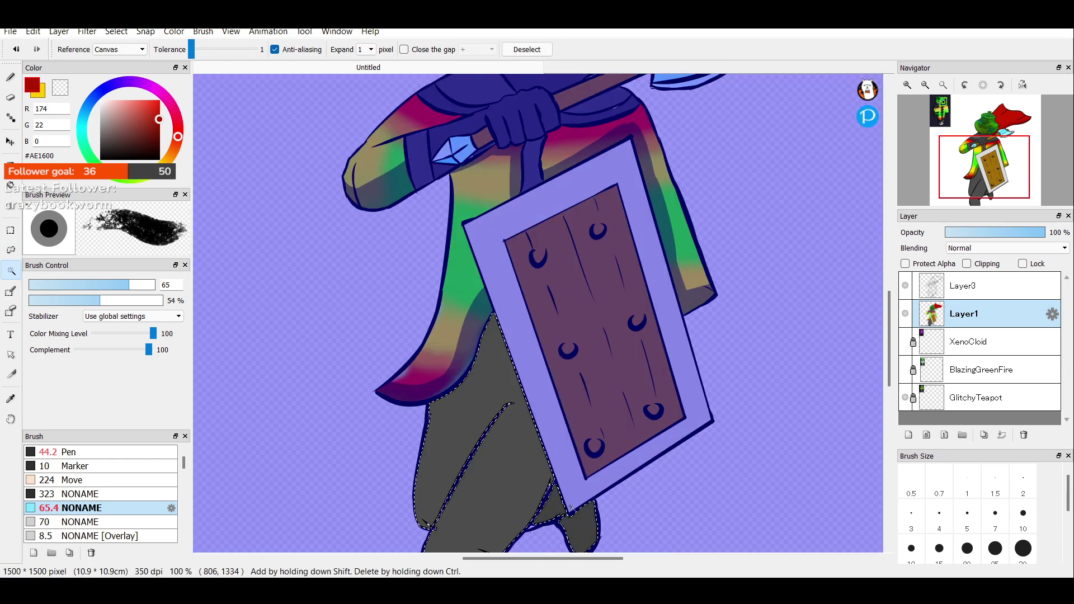
Try light grey #8E8E8E on the upper part of the trousers with the 44 px Pen brush.
left_click(100, 126)
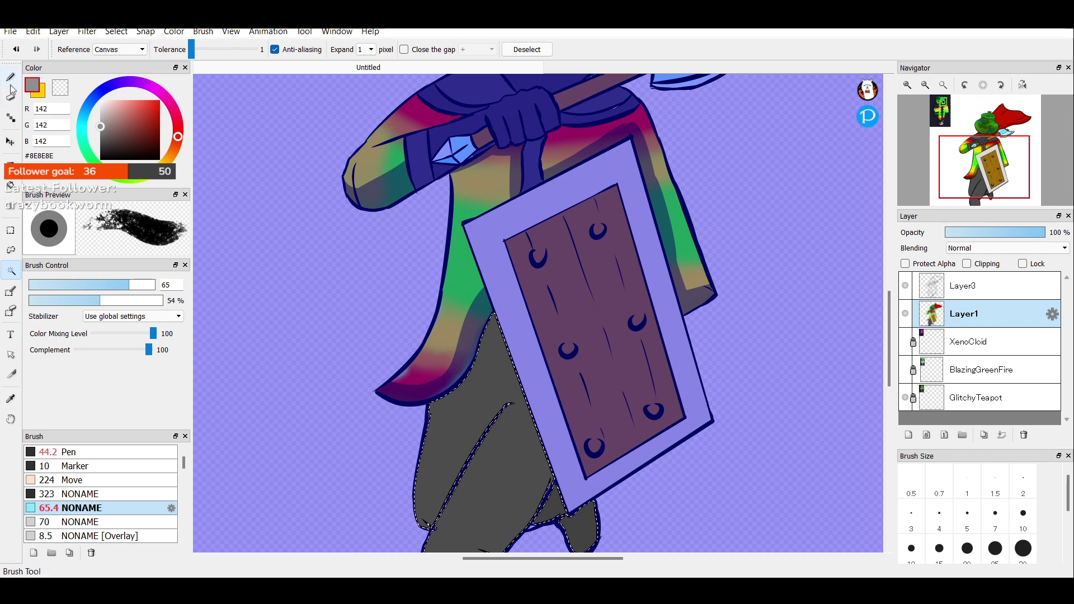
key("b")
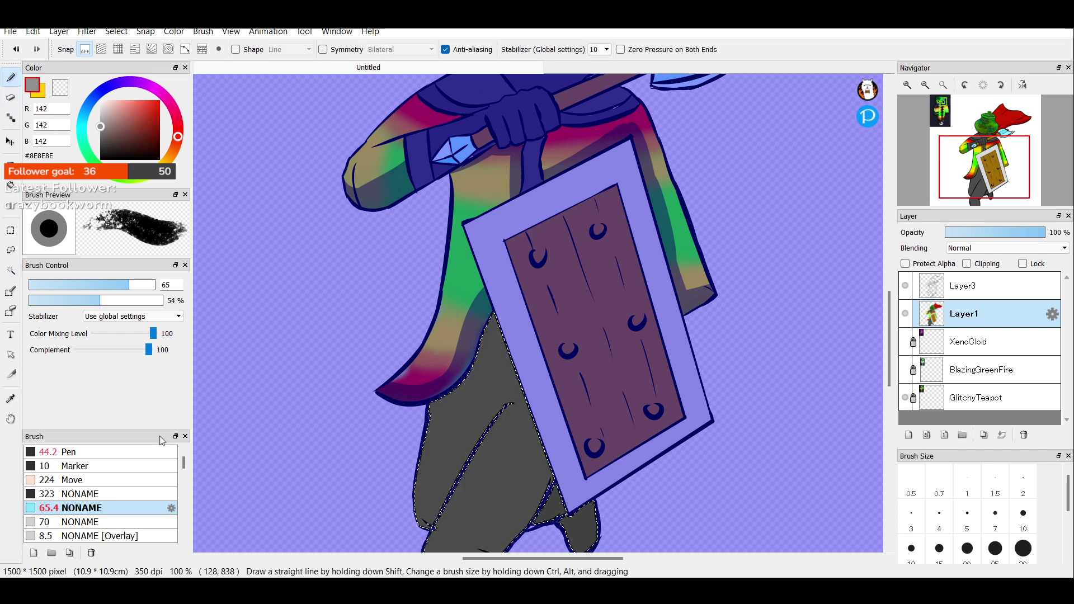
left_click(70, 452)
left_click_drag(494, 325, 520, 303)
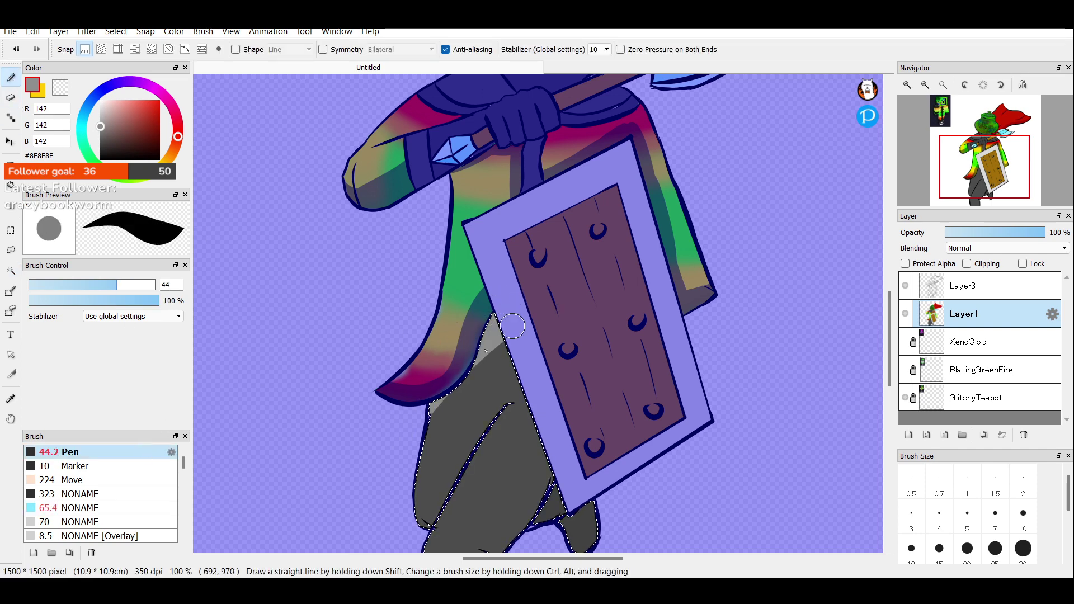
Repaint the whole selected trousers in grey #525252 with the 44 px Pen brush.
left_click_drag(101, 128, 100, 140)
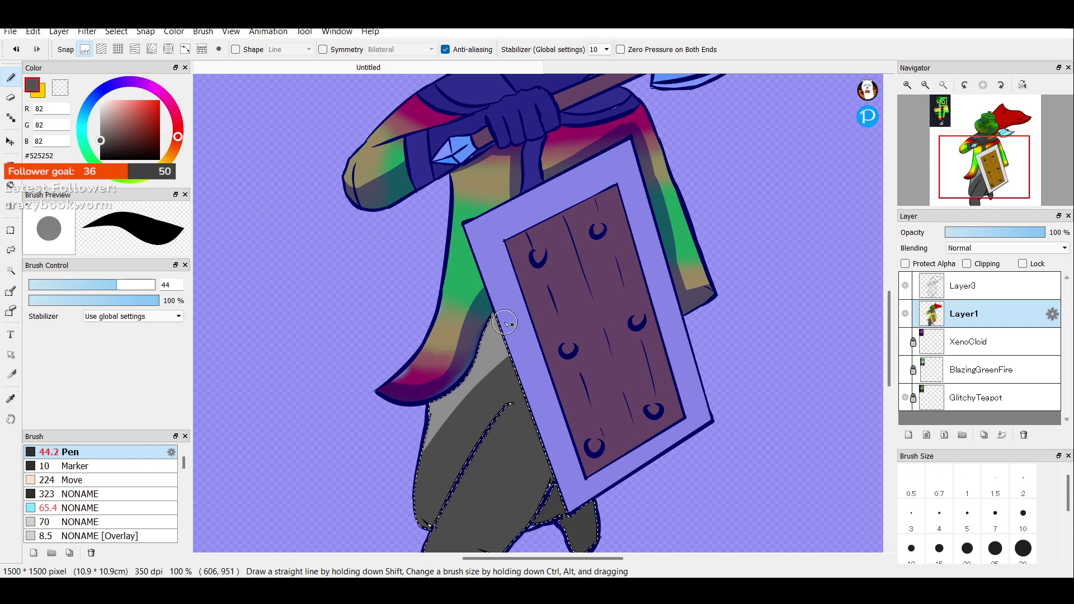
left_click_drag(448, 386, 526, 317)
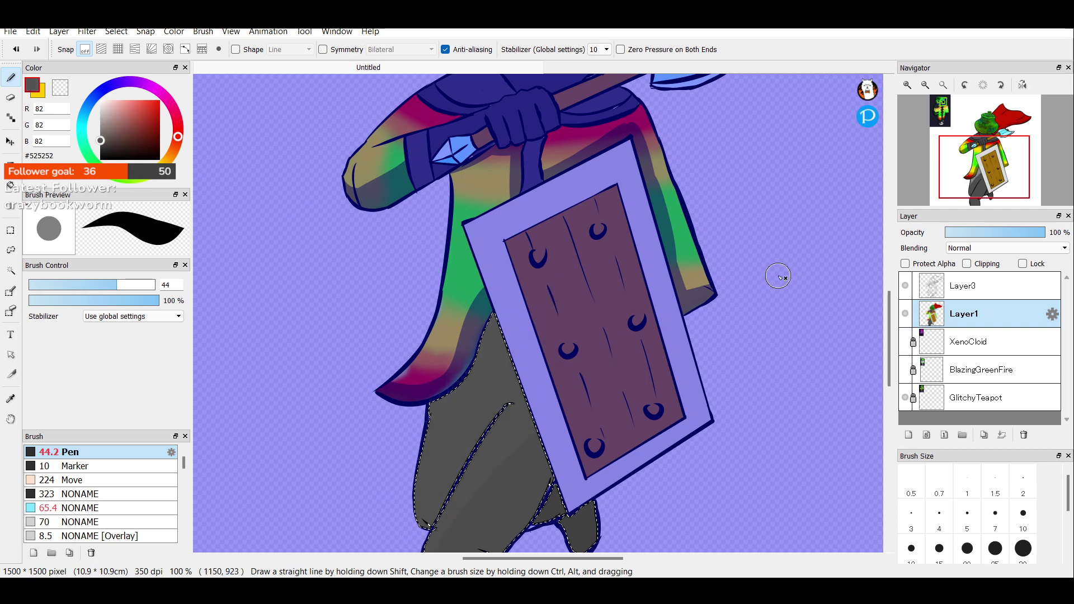
left_click_drag(981, 168, 983, 183)
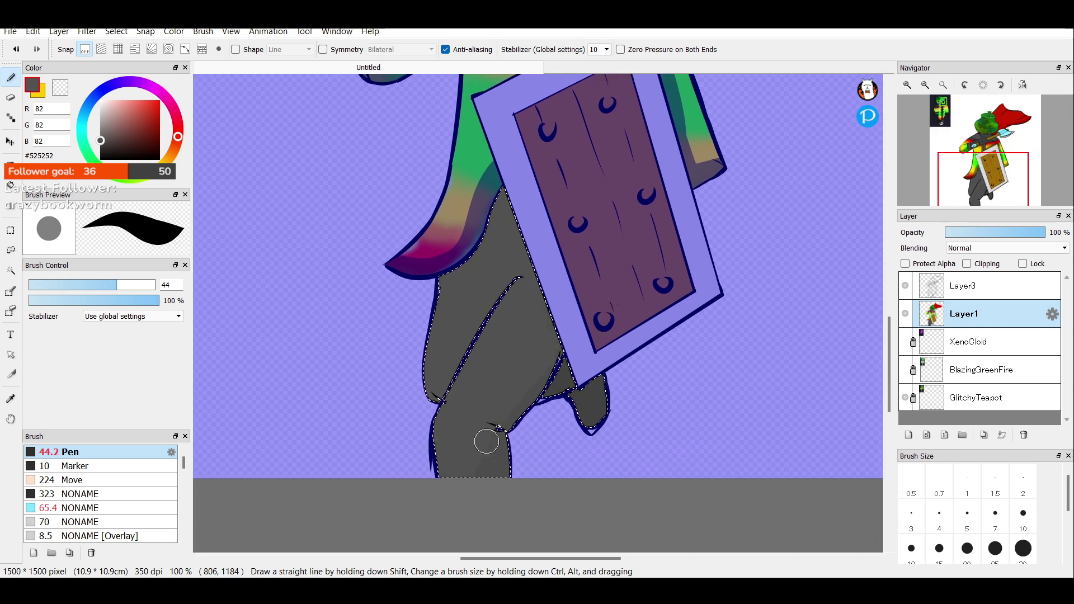
mouse_move(553, 407)
left_mouse_down()
mouse_move(587, 370)
mouse_move(528, 482)
mouse_move(595, 408)
mouse_move(599, 420)
mouse_move(667, 353)
left_mouse_up()
Shade the trousers' folds and edges in grey #464646 on a new layer with the soft 70 px brush at 64% opacity.
left_click_drag(980, 180, 983, 167)
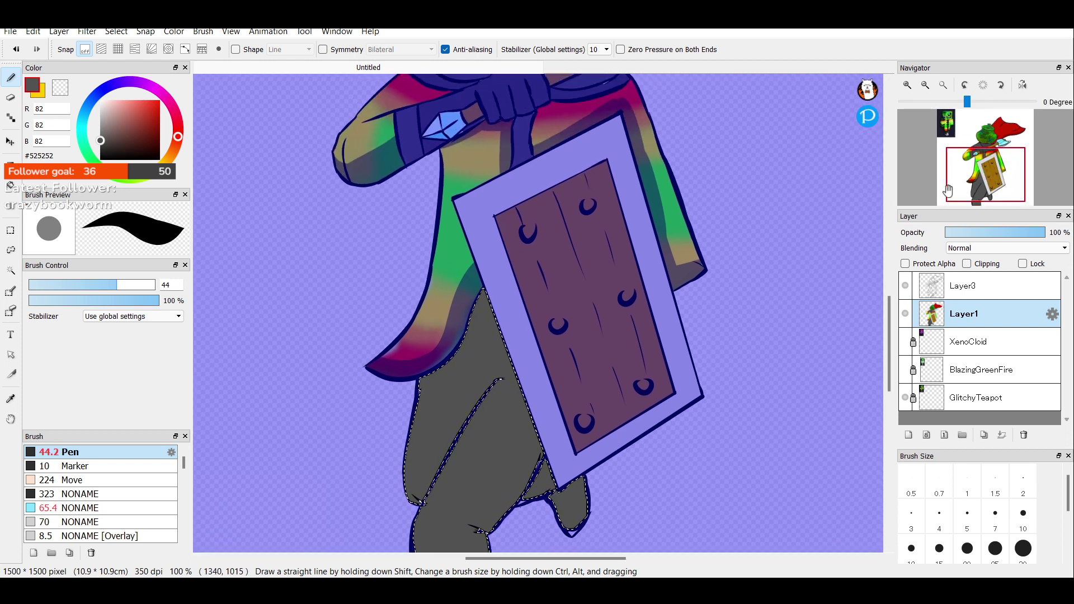
left_click(146, 521)
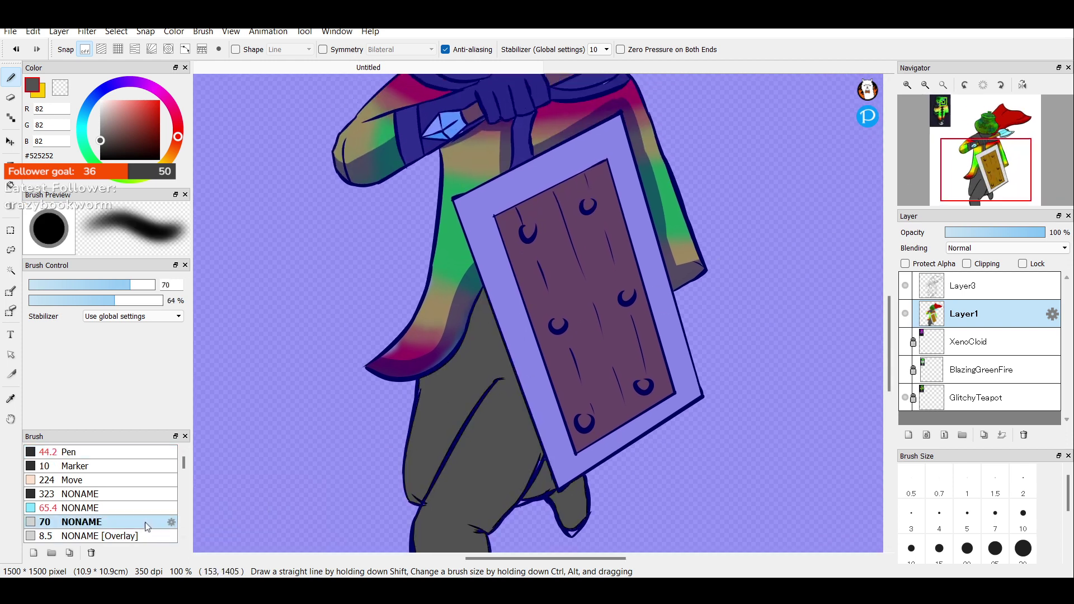
left_click(908, 435)
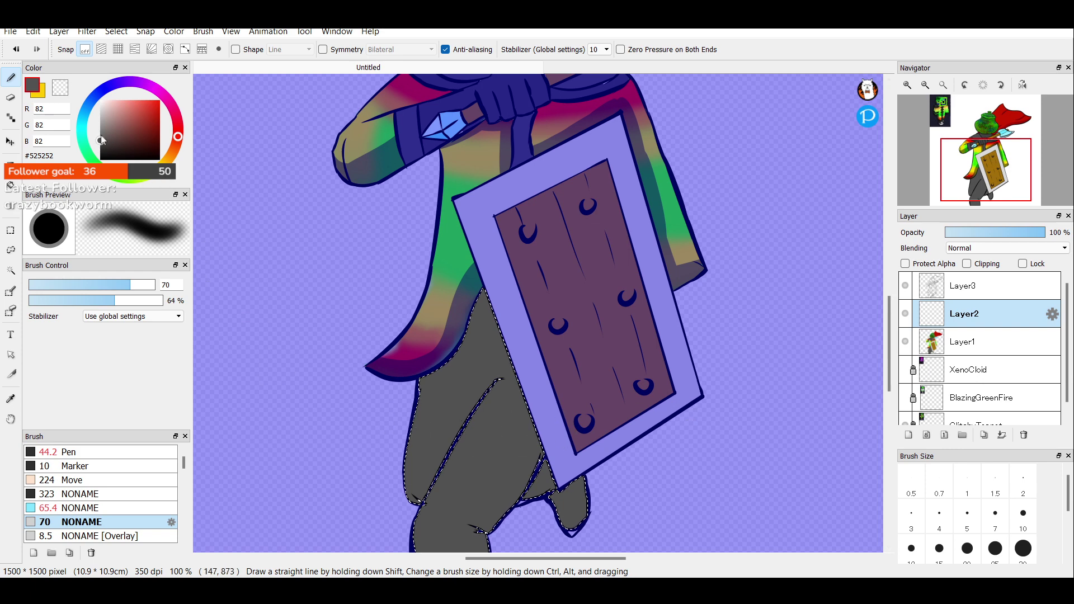
left_click(102, 144)
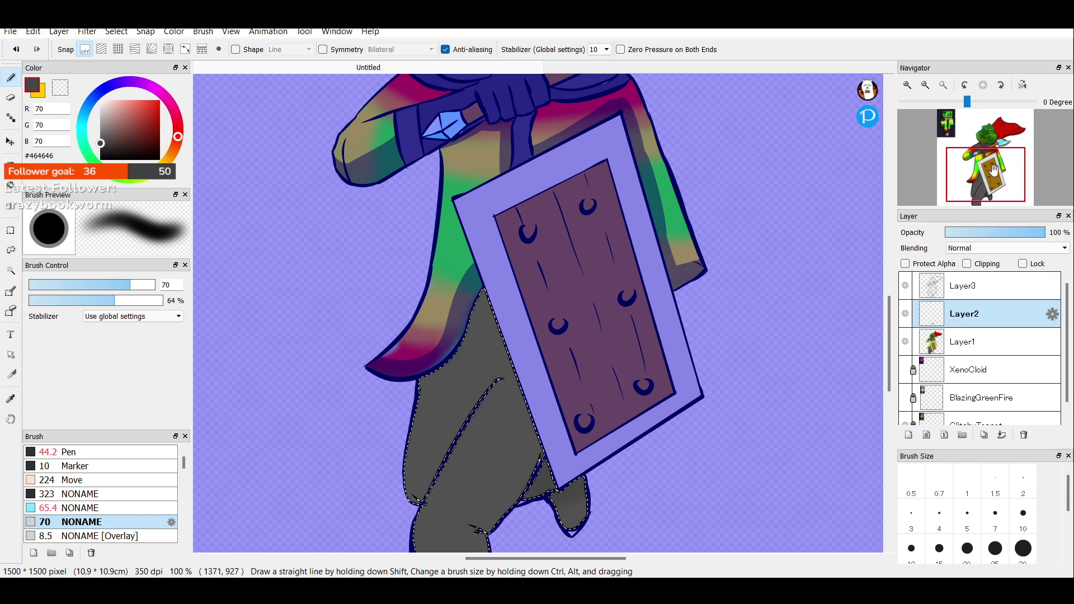
left_click_drag(957, 184, 960, 194)
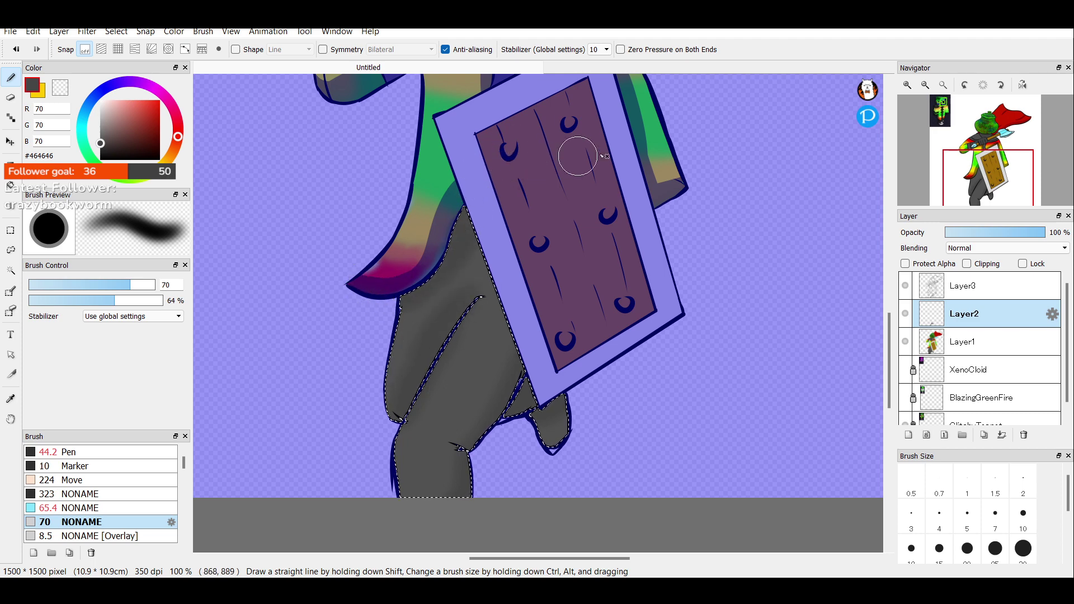
Set the trouser shading layer to Multiply blending at 58% opacity.
left_click(925, 85)
left_click(924, 85)
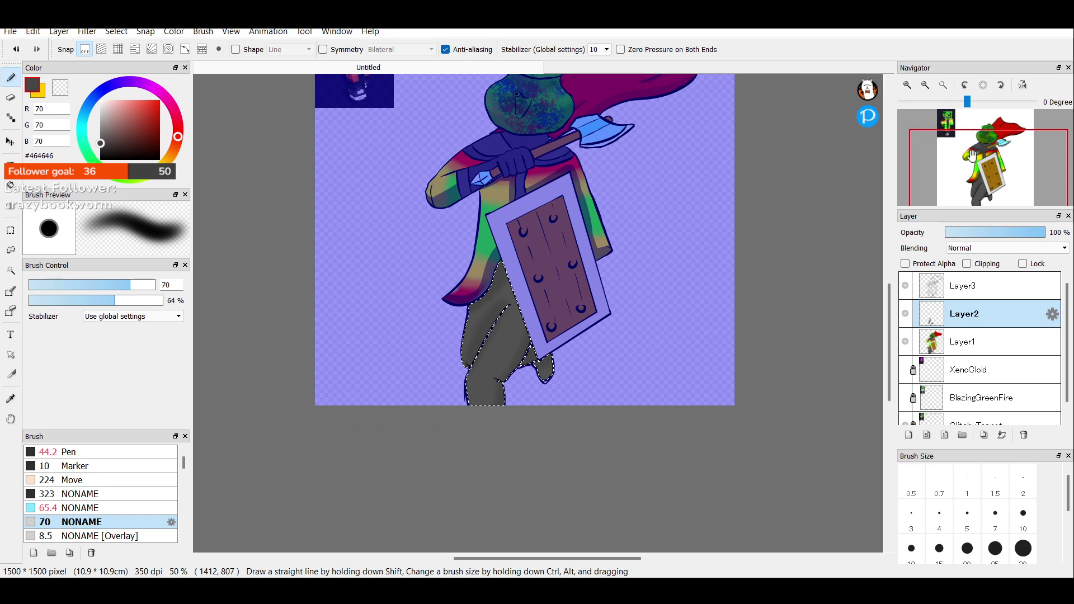
left_click_drag(971, 157, 973, 167)
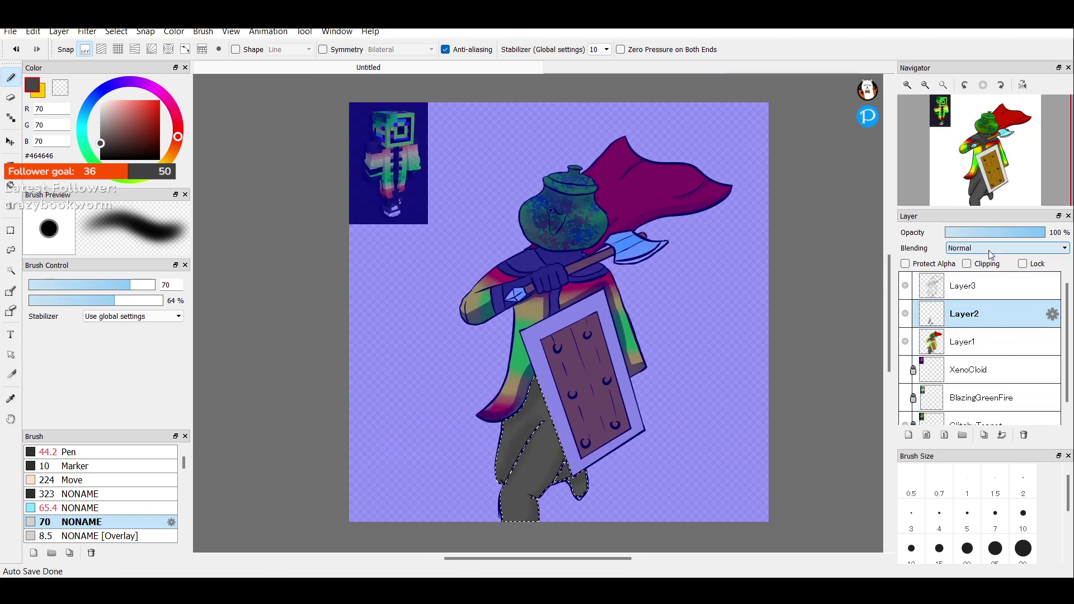
left_click(976, 271)
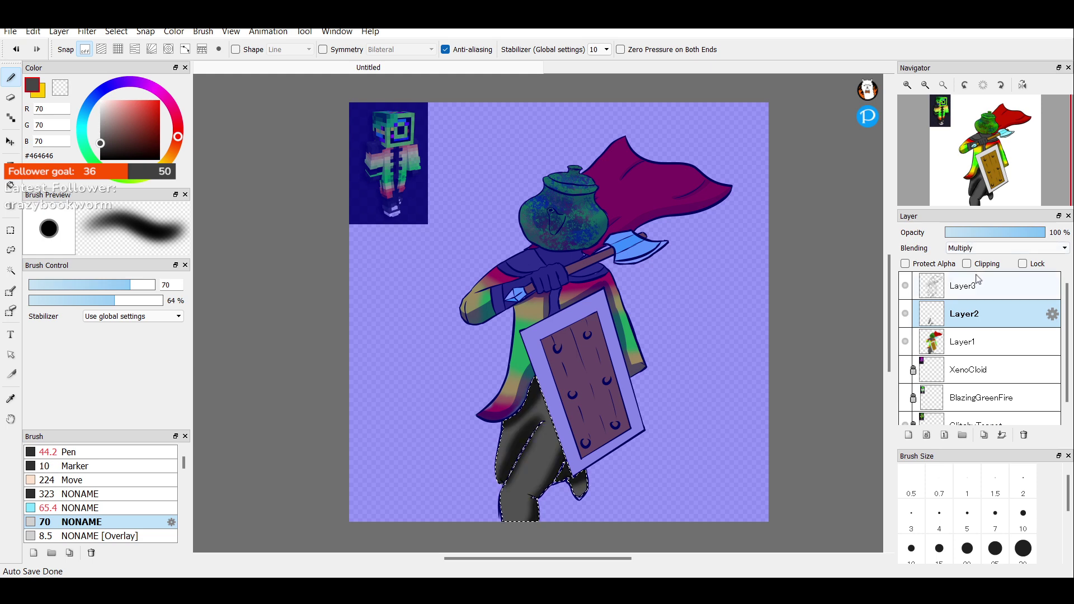
left_click(1005, 235)
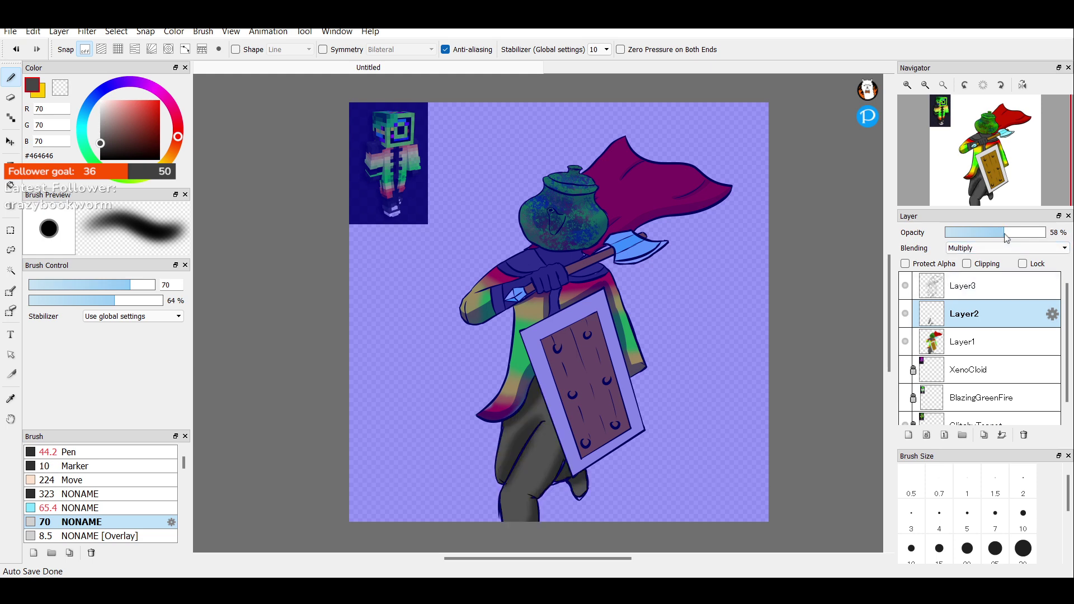
Merge the trouser shading layer down into Layer1 and clear the selection.
left_click(1001, 434)
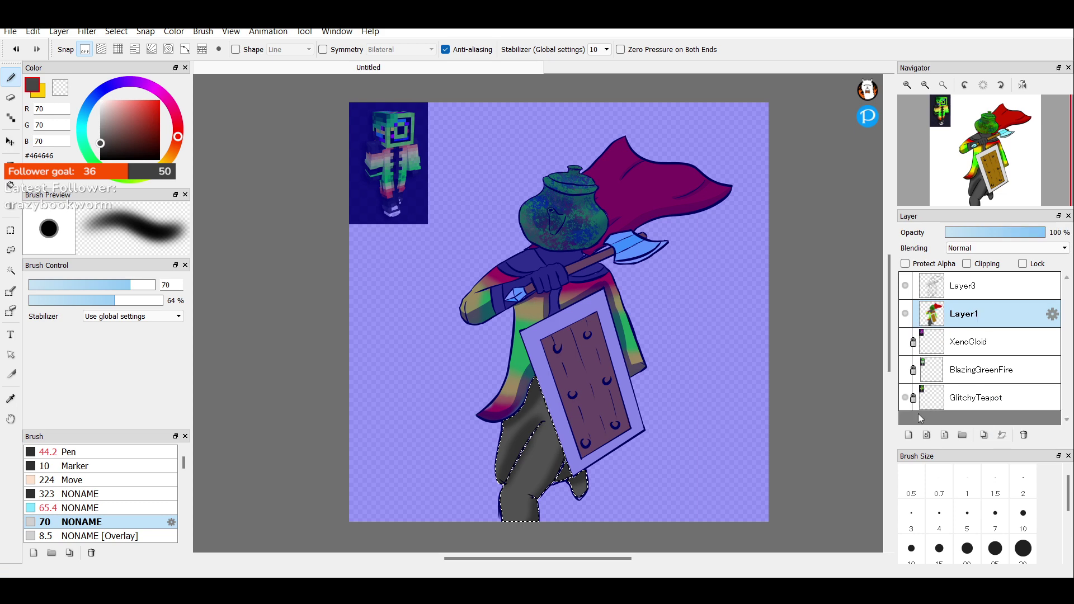
left_click(10, 230)
left_click(524, 49)
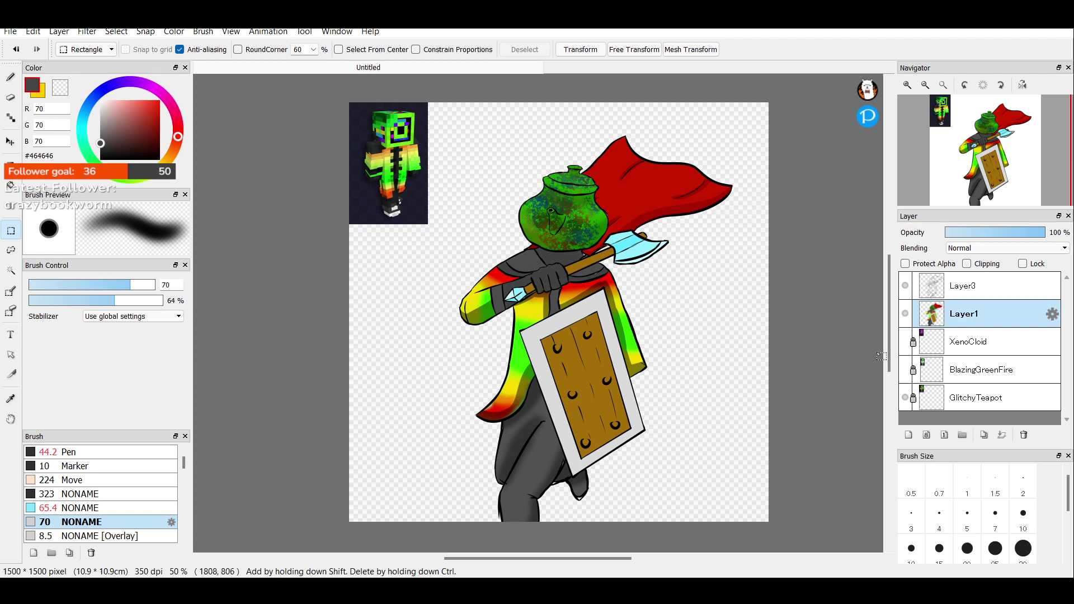
Try shading the coat's hem, sleeves and chest in grey #464646 on a new layer with the soft 70 px brush at 64% opacity.
left_click(908, 434)
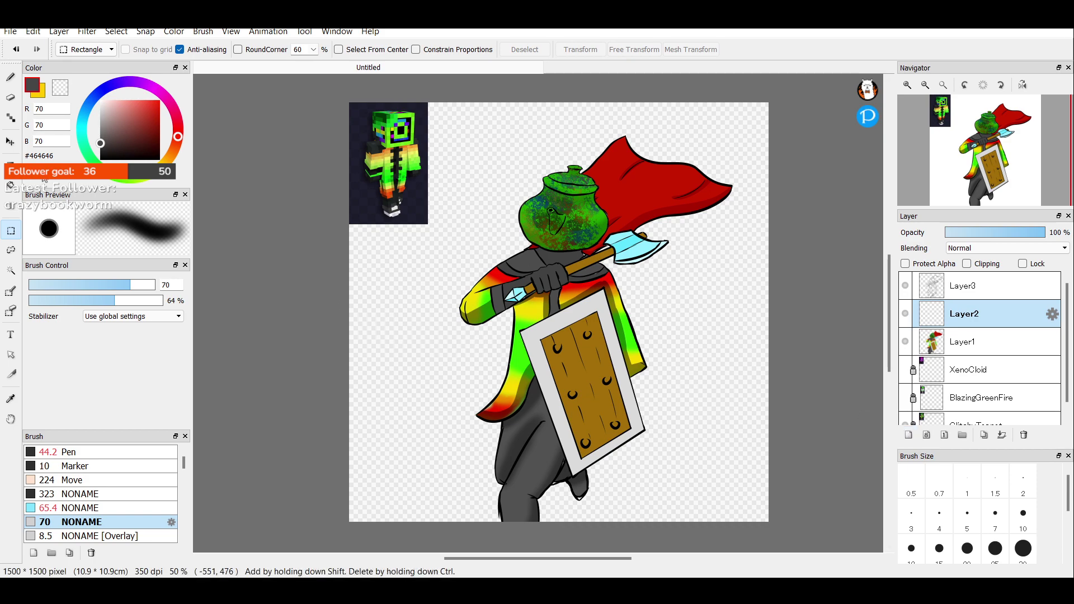
left_click(10, 77)
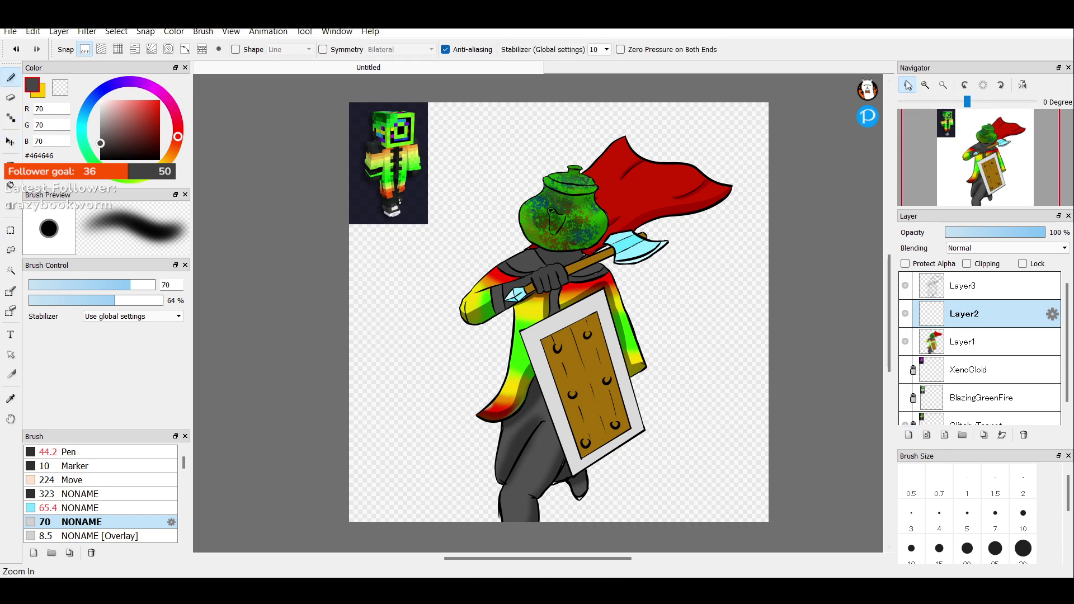
left_click(908, 85)
left_click(908, 86)
mouse_move(994, 175)
left_mouse_down()
mouse_move(992, 184)
mouse_move(984, 173)
left_mouse_up()
mouse_move(345, 413)
left_mouse_down()
mouse_move(316, 410)
mouse_move(392, 400)
mouse_move(383, 394)
mouse_move(358, 416)
mouse_move(402, 379)
mouse_move(449, 268)
mouse_move(422, 314)
left_mouse_up()
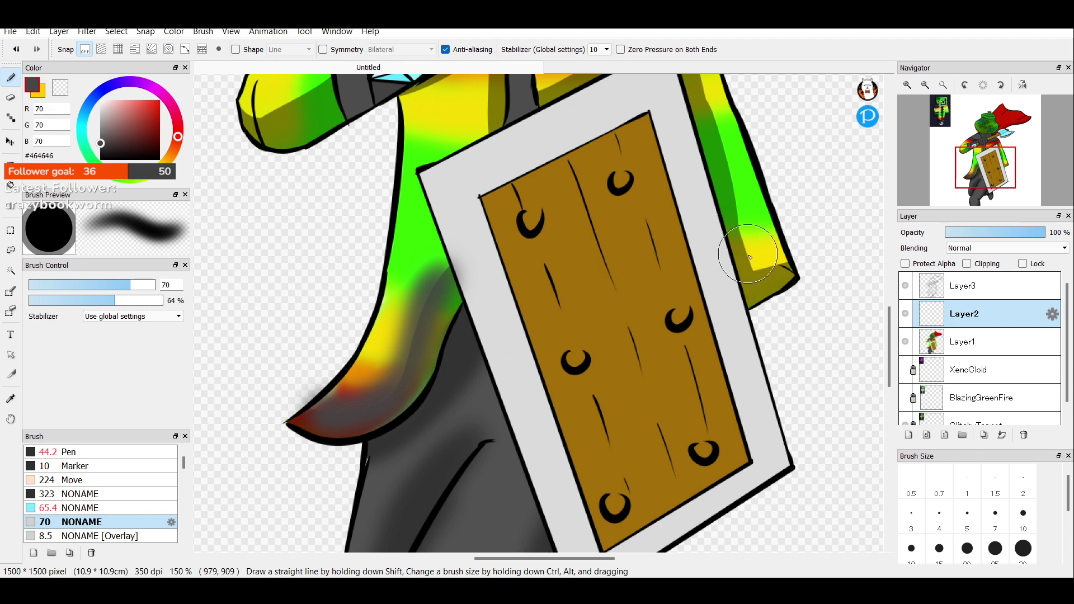
mouse_move(748, 255)
left_mouse_down()
mouse_move(788, 257)
mouse_move(739, 246)
mouse_move(744, 224)
left_mouse_up()
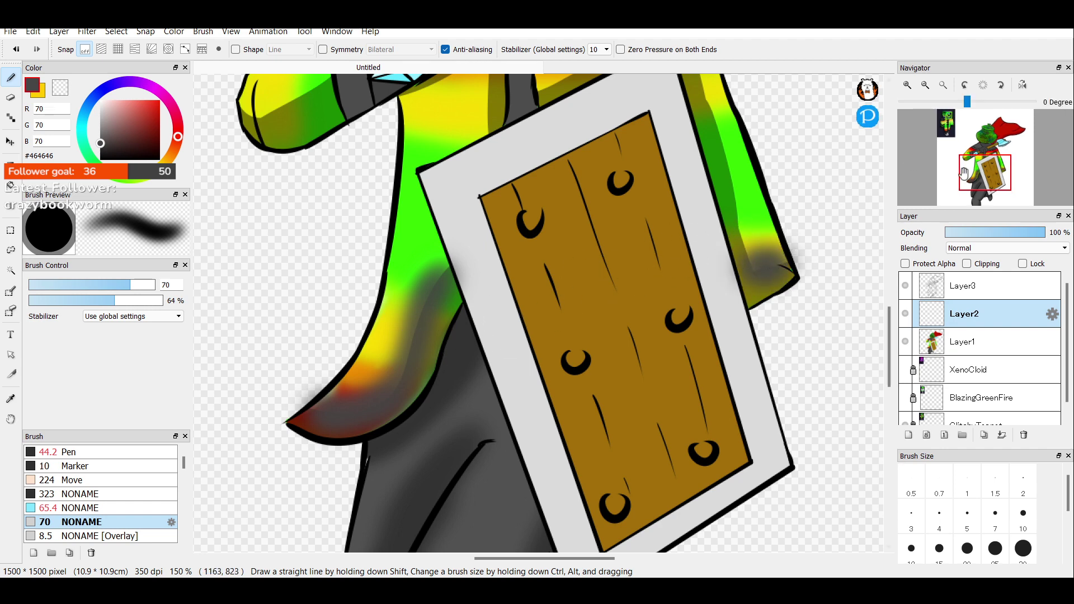
left_click_drag(964, 173, 963, 150)
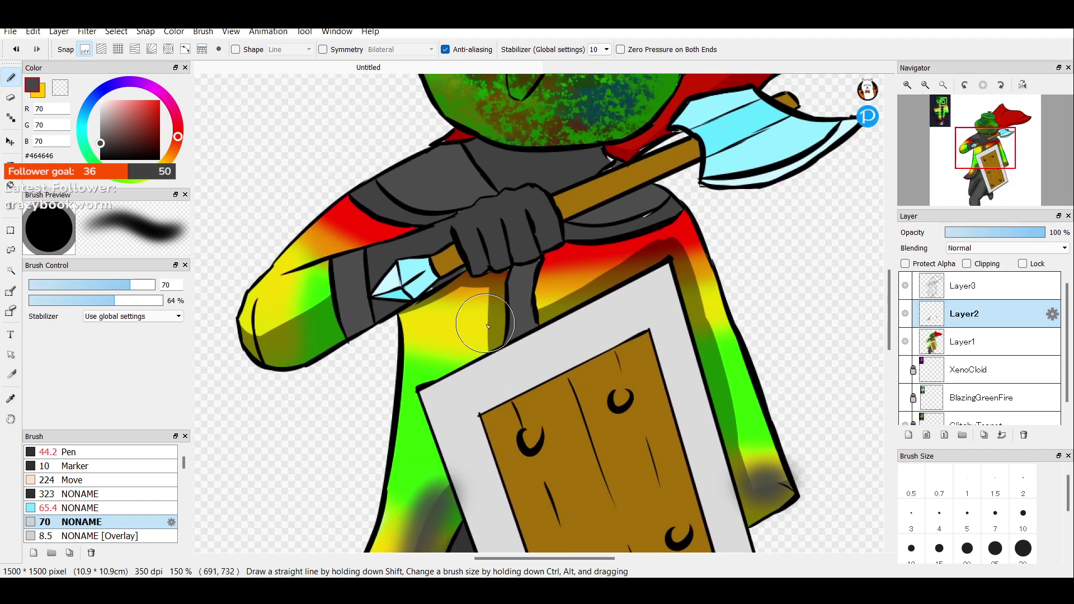
mouse_move(488, 326)
left_mouse_down()
mouse_move(480, 295)
mouse_move(407, 316)
mouse_move(475, 292)
mouse_move(483, 318)
mouse_move(490, 312)
mouse_move(482, 345)
mouse_move(484, 305)
left_mouse_up()
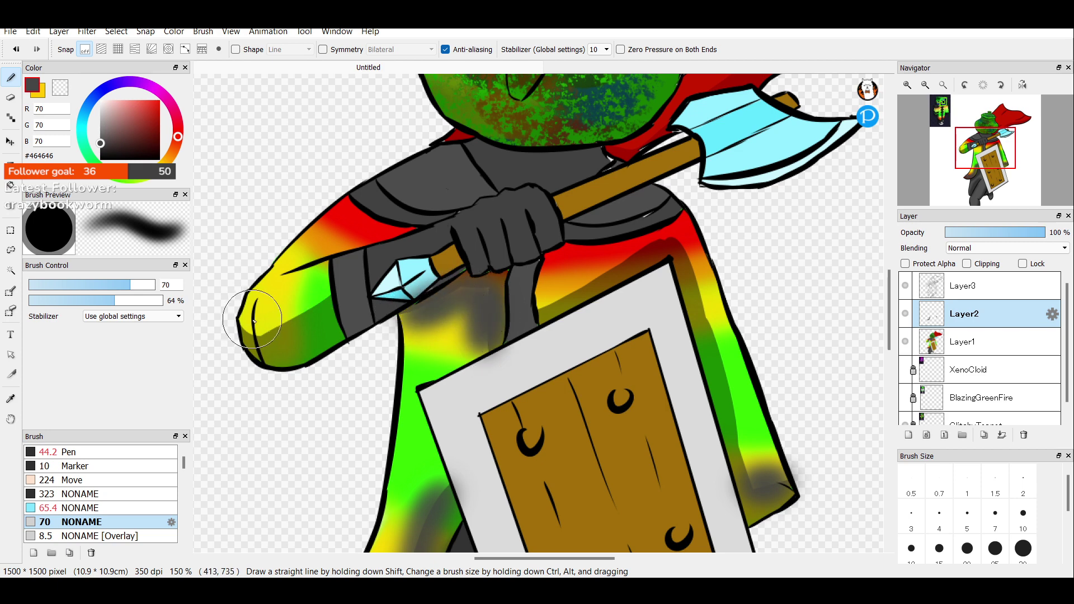
mouse_move(255, 320)
left_mouse_down()
mouse_move(266, 330)
mouse_move(313, 305)
mouse_move(297, 318)
left_mouse_up()
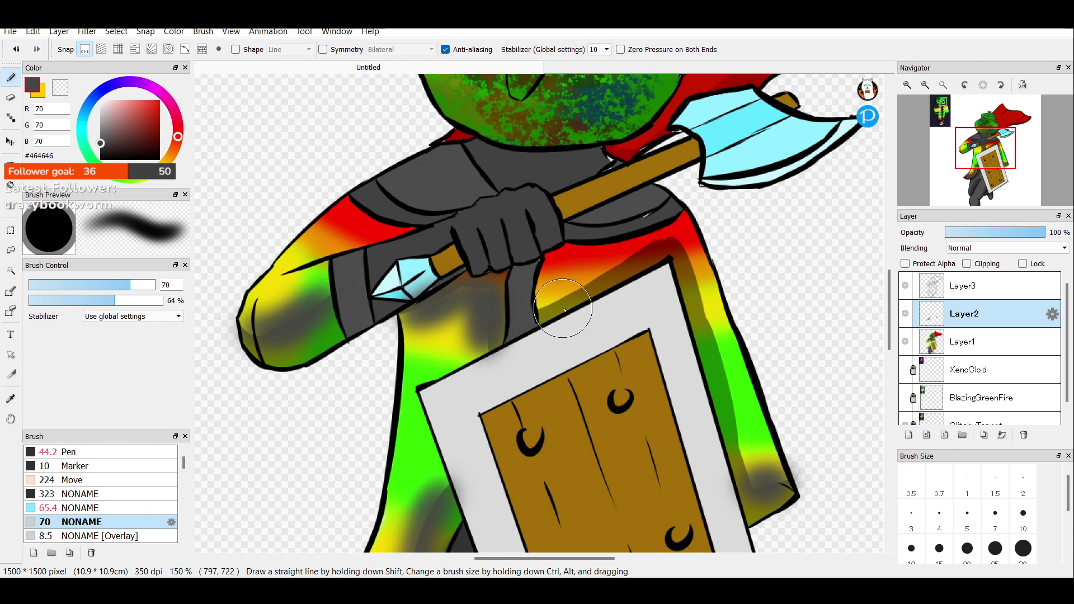
mouse_move(564, 310)
left_mouse_down()
mouse_move(663, 241)
mouse_move(690, 271)
mouse_move(685, 249)
mouse_move(690, 301)
mouse_move(722, 342)
mouse_move(707, 308)
mouse_move(726, 366)
mouse_move(780, 448)
mouse_move(759, 441)
mouse_move(737, 359)
left_mouse_up()
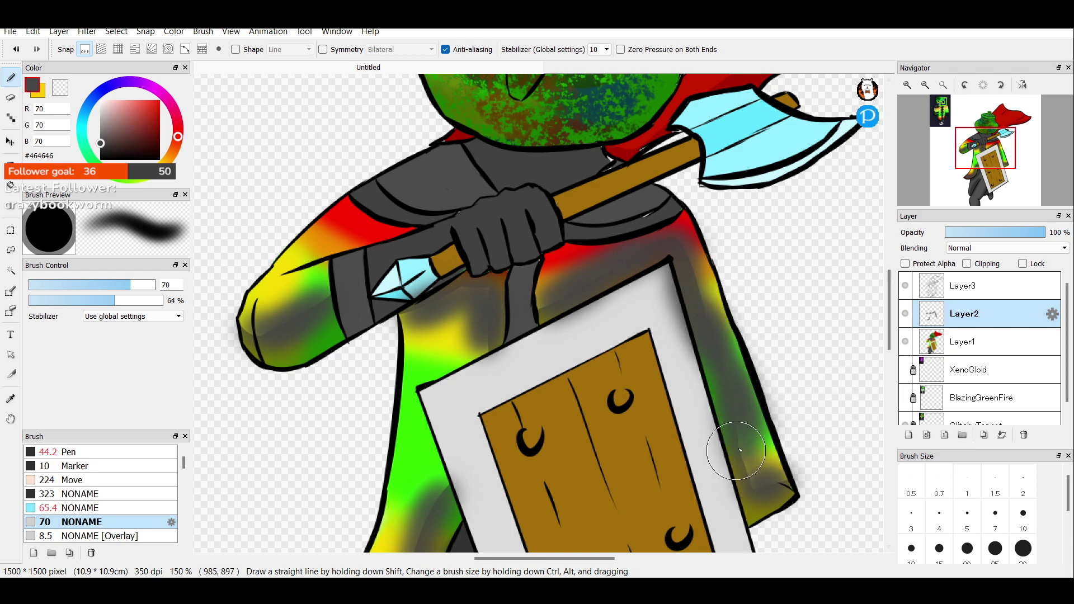
mouse_move(736, 451)
left_mouse_down()
mouse_move(759, 483)
mouse_move(741, 430)
left_mouse_up()
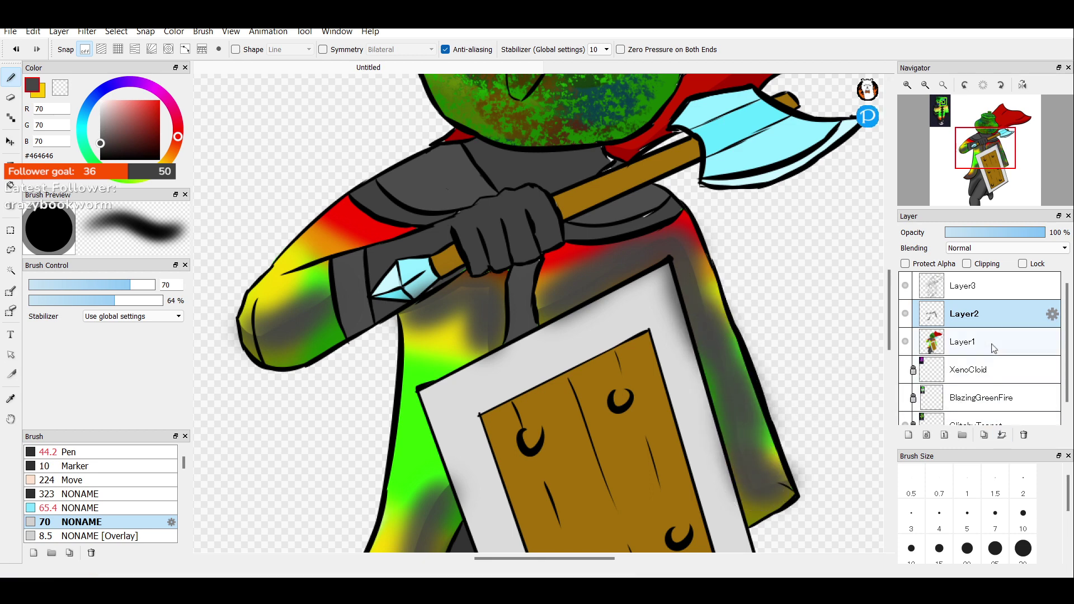
Try the coat shading layer with Multiply blending at 46% opacity.
left_click(971, 268)
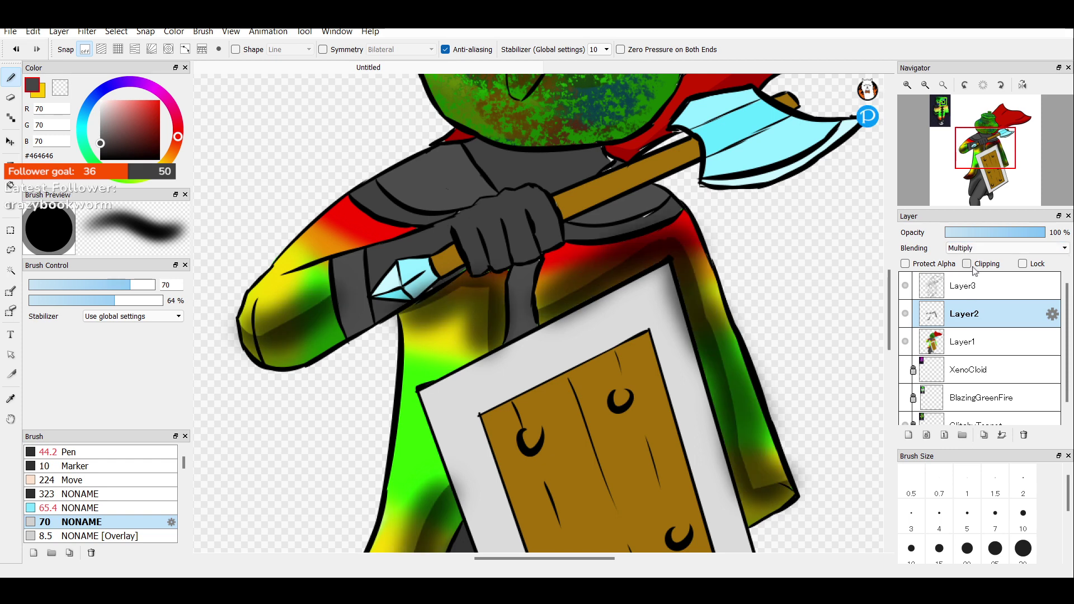
left_click(926, 89)
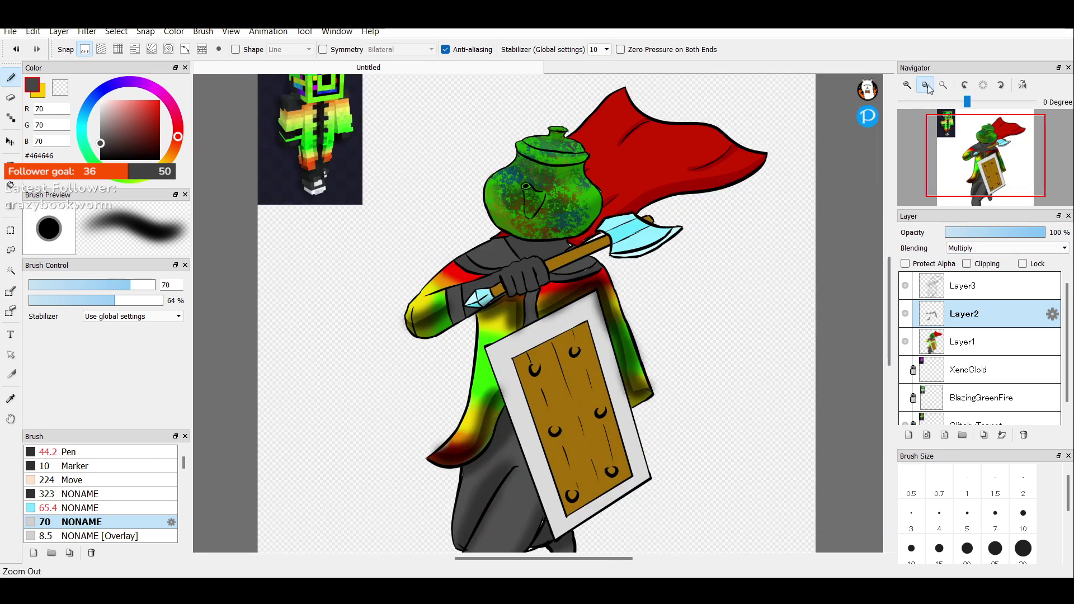
left_click(926, 89)
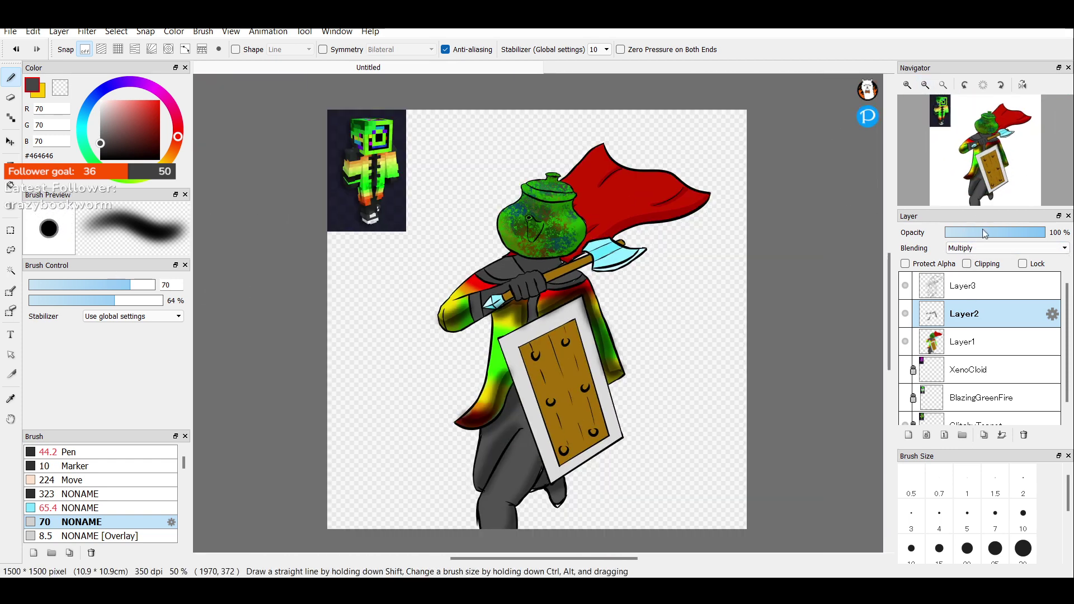
left_click_drag(983, 234, 1001, 234)
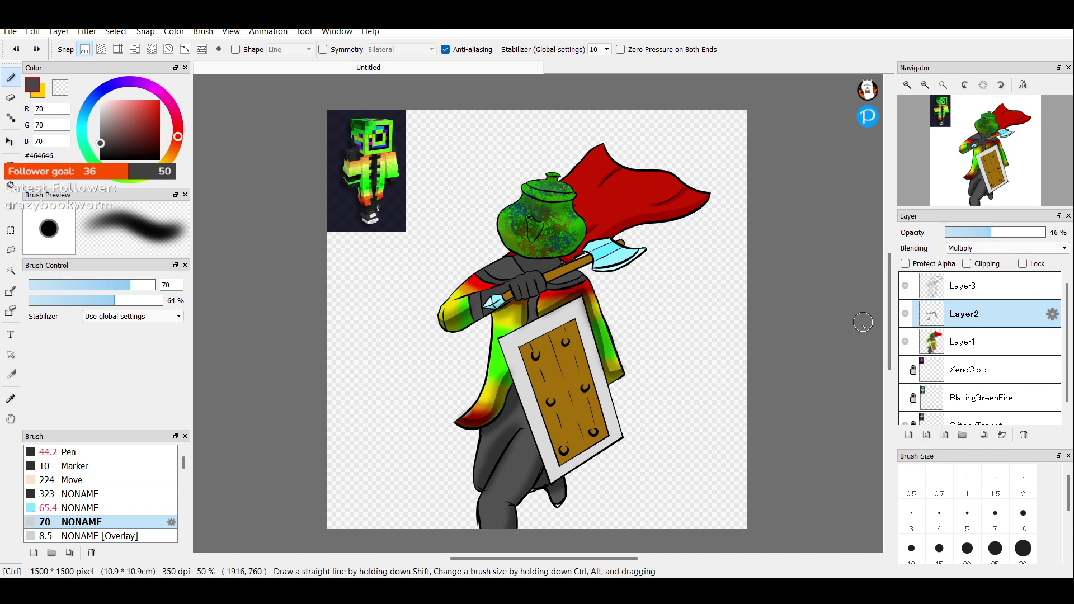
Undo all the new coat shading, including its blending change and the added layer.
key("ctrl+z")
key("ctrl+z")
key("ctrl+z")
key("ctrl+z")
key("ctrl+z")
key("ctrl+z")
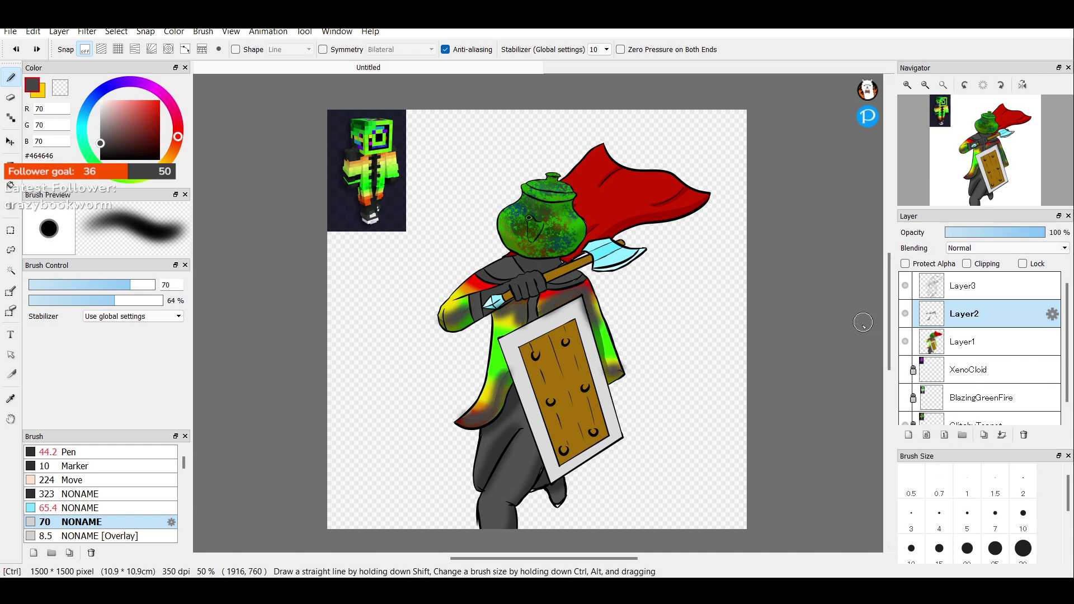
key("ctrl+z")
key("ctrl+z")
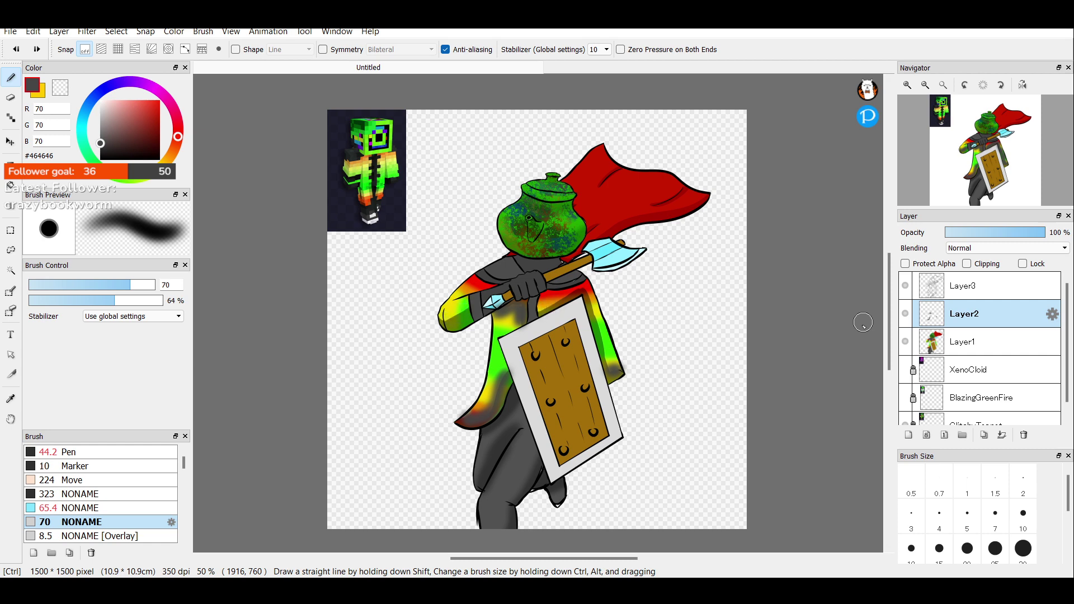
key("ctrl+z")
key("ctrl+z")
key("ctrl+z")
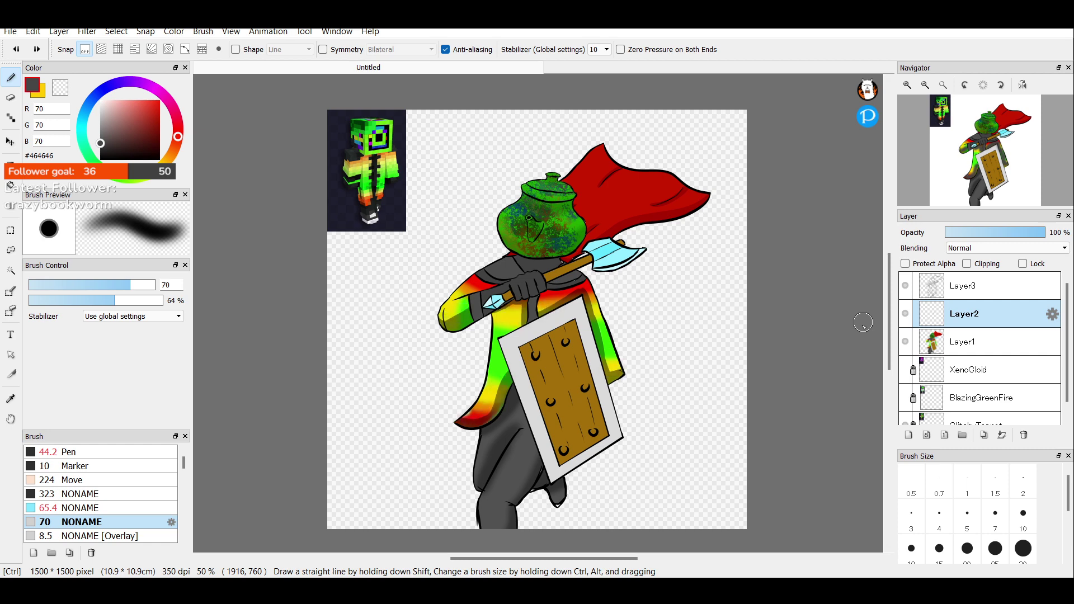
key("ctrl+z")
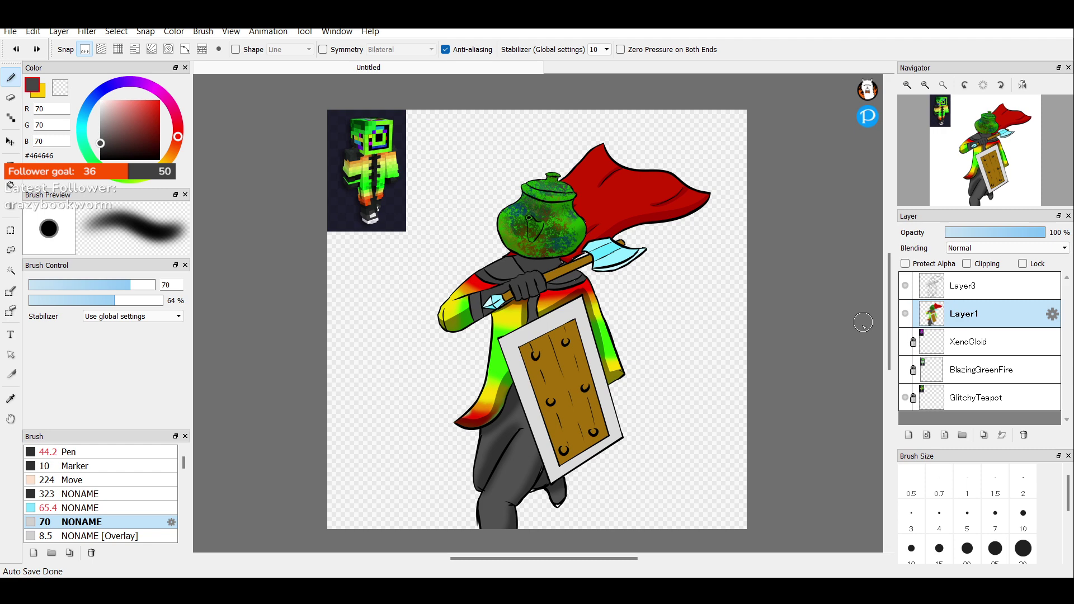
Select the shield's brown wooden panel by colour and ready the textured 65 px brush for painting.
left_click(907, 84)
left_click(907, 85)
left_click_drag(976, 162, 984, 175)
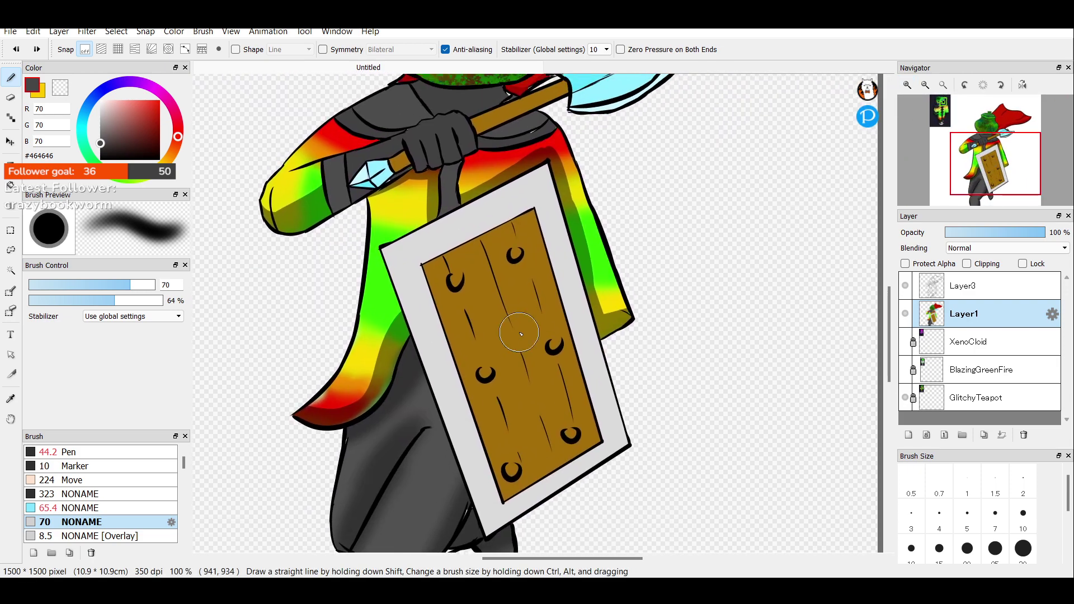
left_click(112, 508)
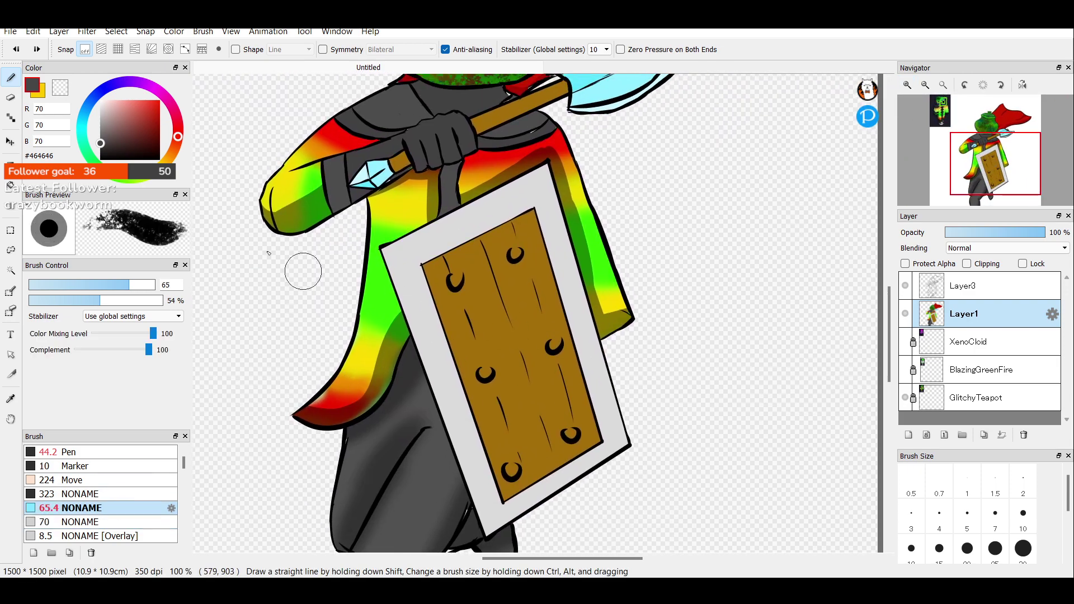
left_click(11, 272)
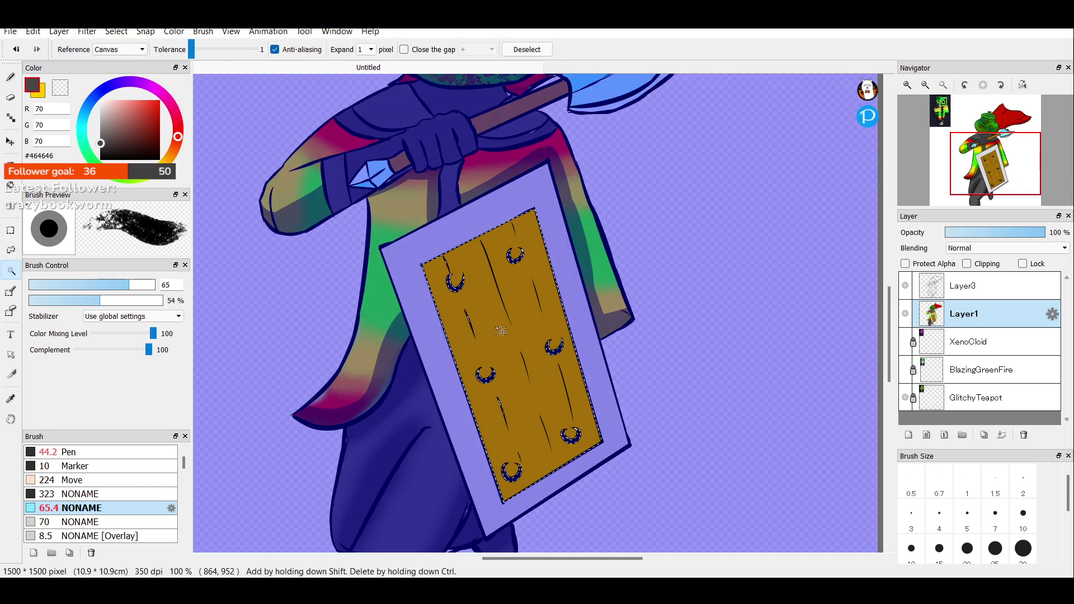
left_click(504, 347)
left_click(10, 77)
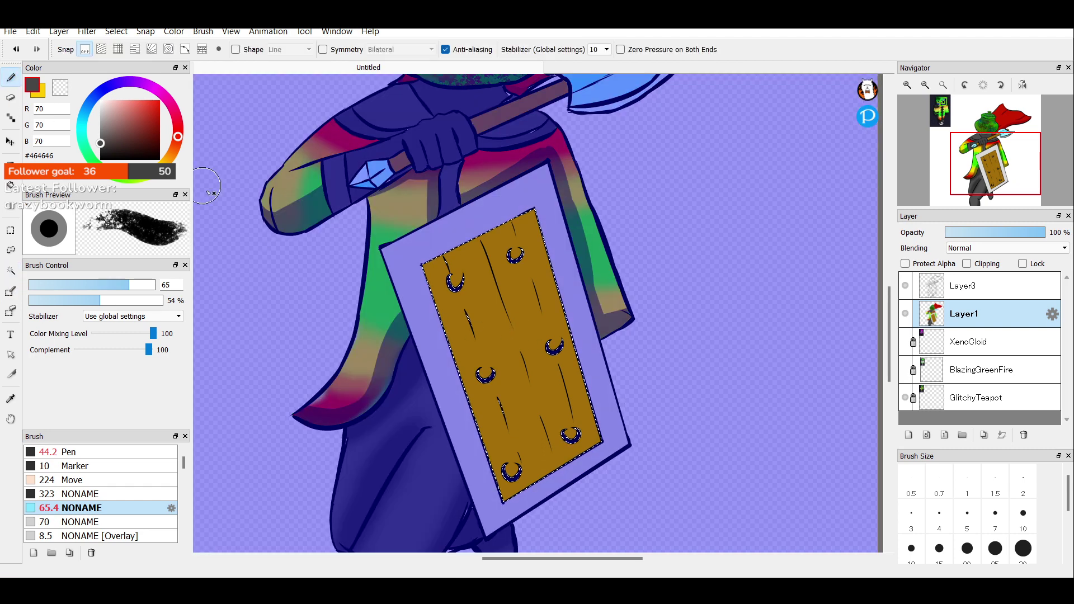
Try covering the selected wooden panel in grey #464646 directly on Layer1 with the textured brush at 54% opacity.
mouse_move(423, 269)
left_mouse_down()
mouse_move(496, 222)
mouse_move(500, 237)
mouse_move(417, 320)
mouse_move(603, 212)
mouse_move(415, 352)
mouse_move(592, 238)
mouse_move(446, 364)
mouse_move(609, 268)
mouse_move(434, 416)
mouse_move(717, 253)
mouse_move(533, 328)
mouse_move(528, 380)
mouse_move(726, 285)
mouse_move(451, 451)
mouse_move(674, 312)
mouse_move(519, 400)
mouse_move(504, 446)
mouse_move(666, 352)
mouse_move(474, 525)
mouse_move(704, 369)
mouse_move(503, 491)
mouse_move(583, 389)
mouse_move(542, 404)
mouse_move(697, 329)
left_mouse_up()
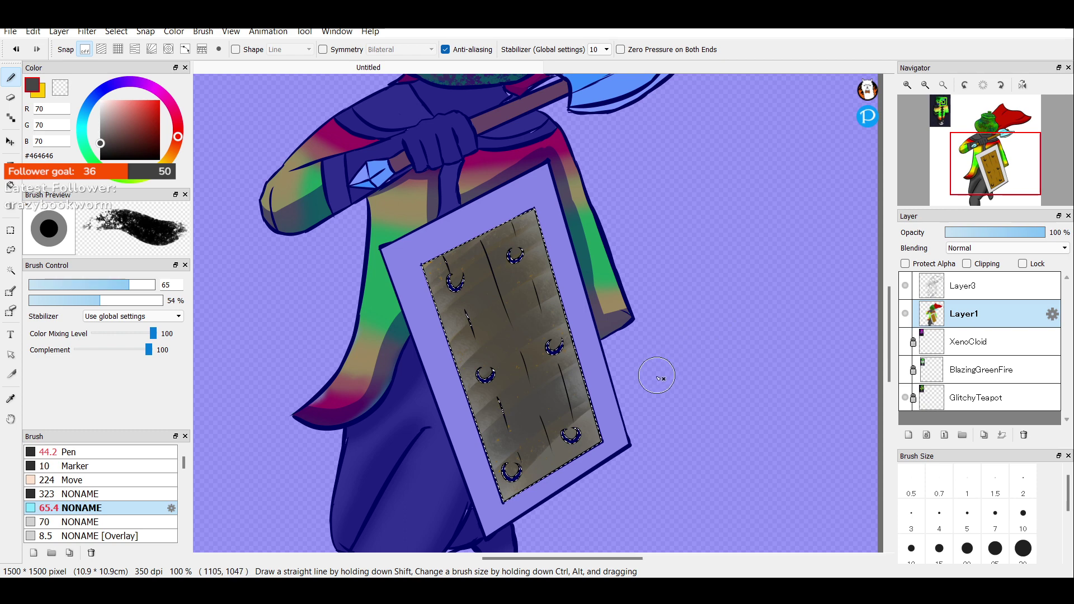
key("ctrl+z")
Speckle the whole selected wooden panel in grey #464646 on a new layer with the textured 65 px brush at 17% opacity.
left_click(908, 434)
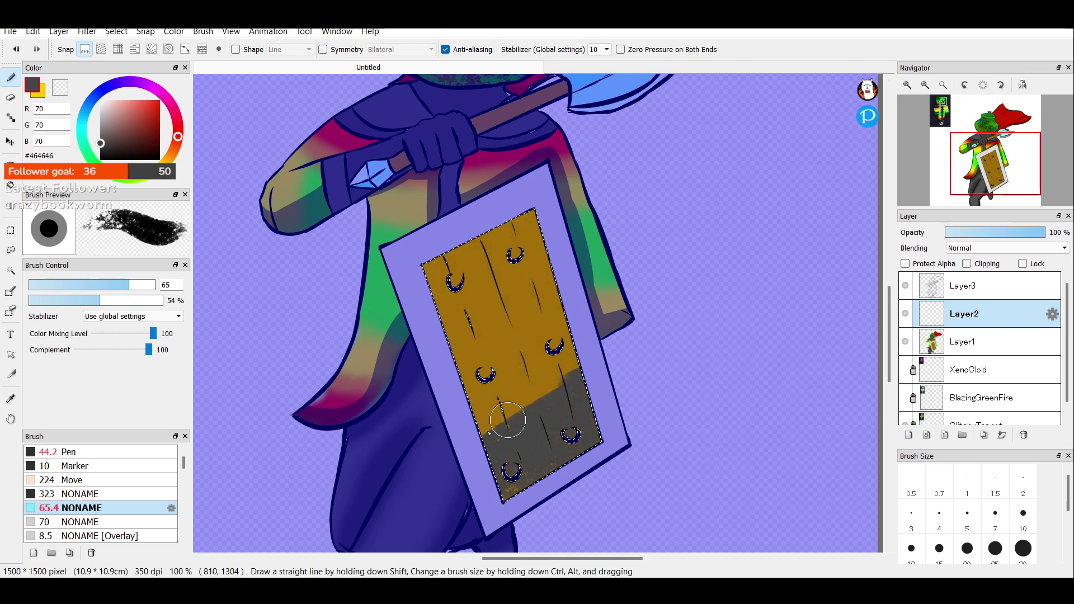
key("ctrl+z")
left_click_drag(98, 301, 51, 305)
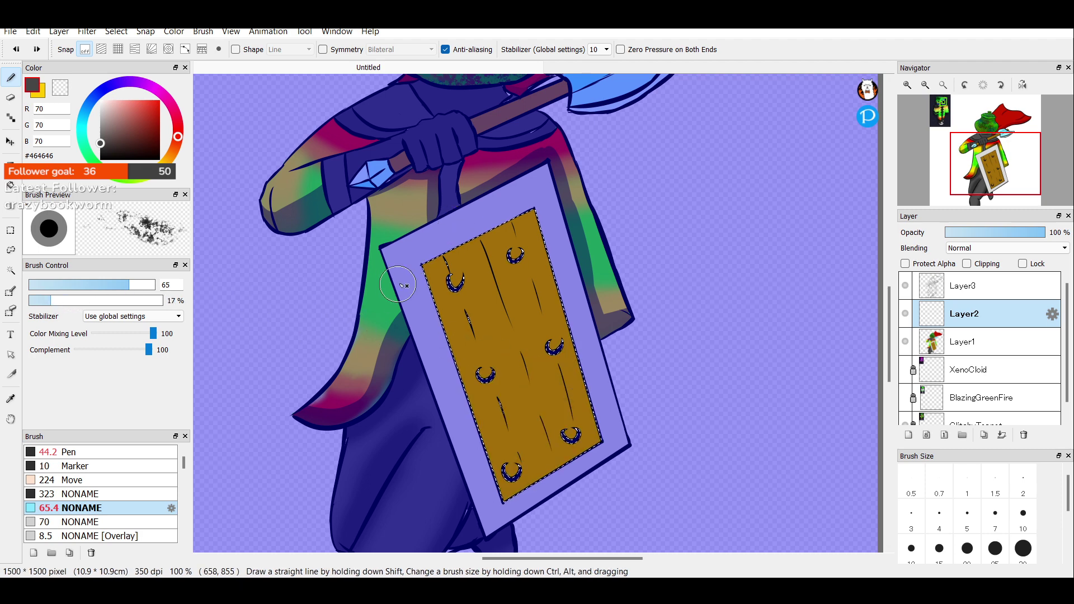
left_click_drag(378, 351, 391, 386)
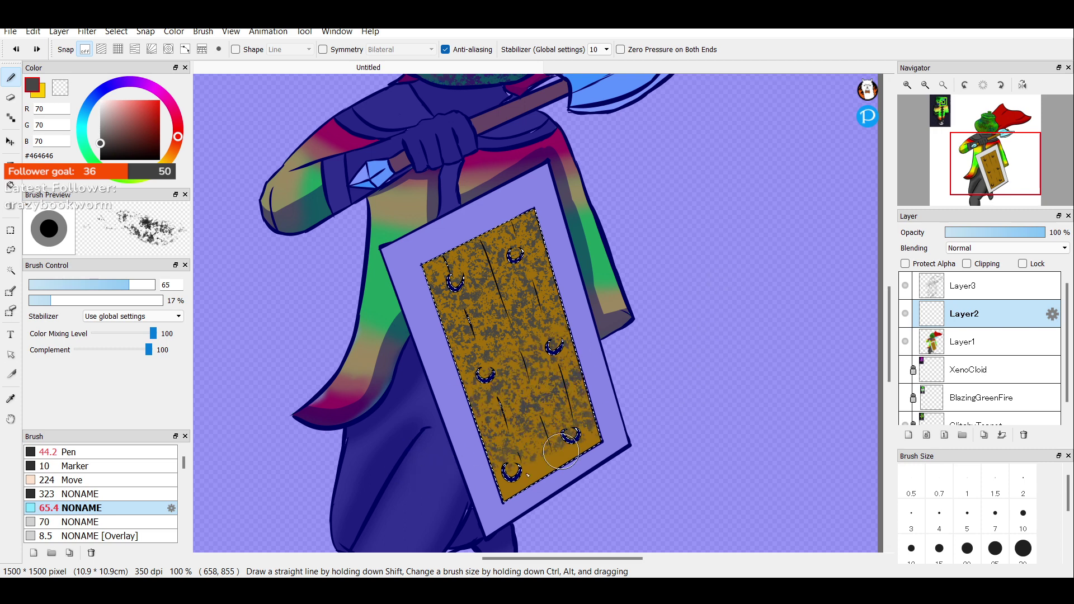
mouse_move(527, 473)
left_mouse_down()
mouse_move(652, 403)
mouse_move(569, 410)
mouse_move(532, 367)
left_mouse_up()
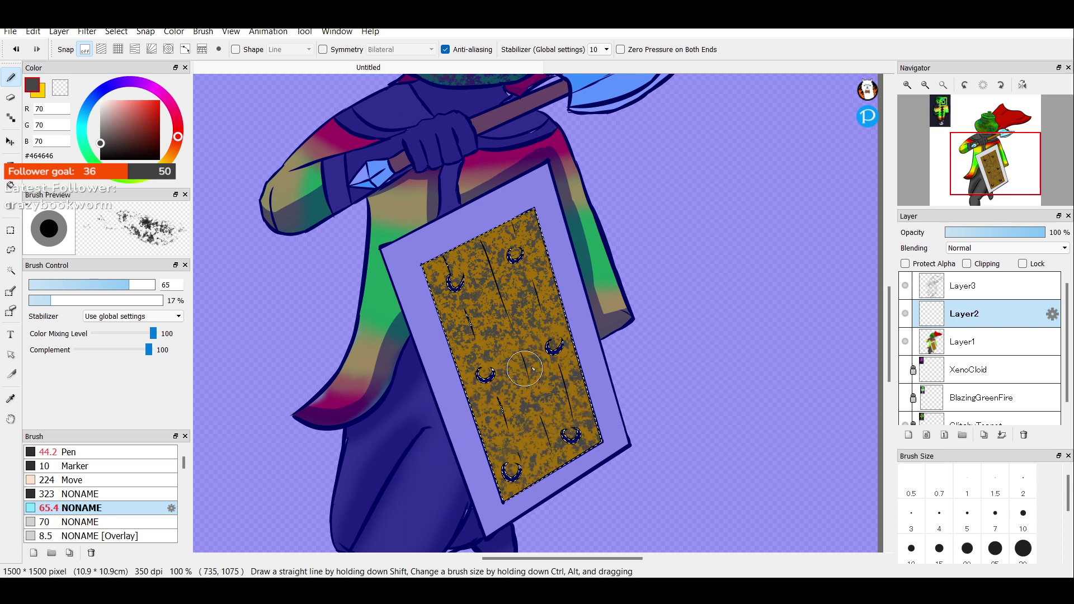
Set the wood speckle layer to Multiply blending at 22% opacity and merge it down into Layer1.
left_click(990, 249)
left_click(974, 272)
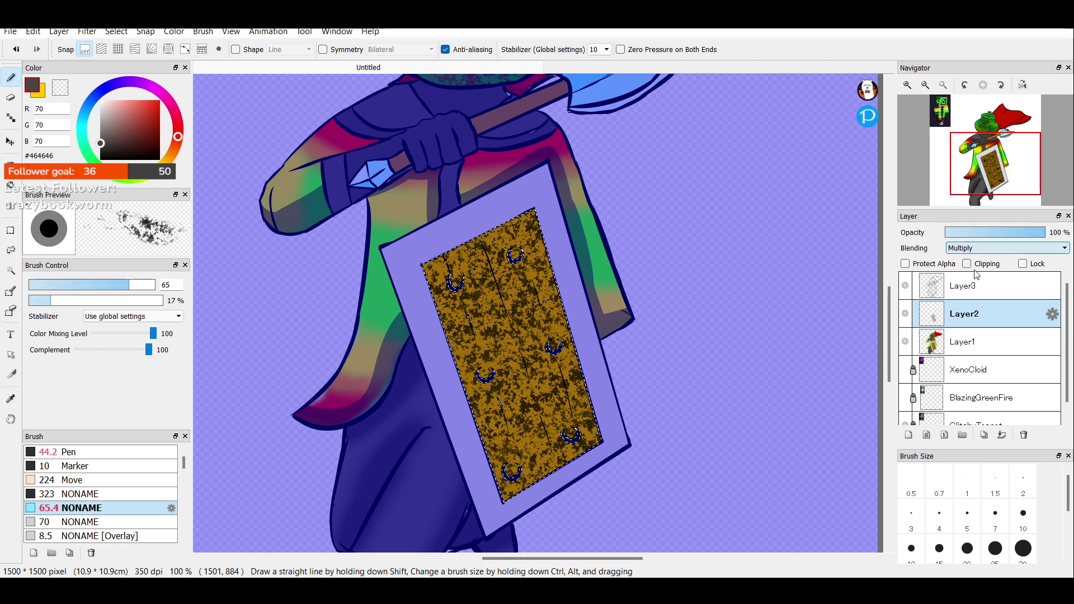
left_click(1001, 234)
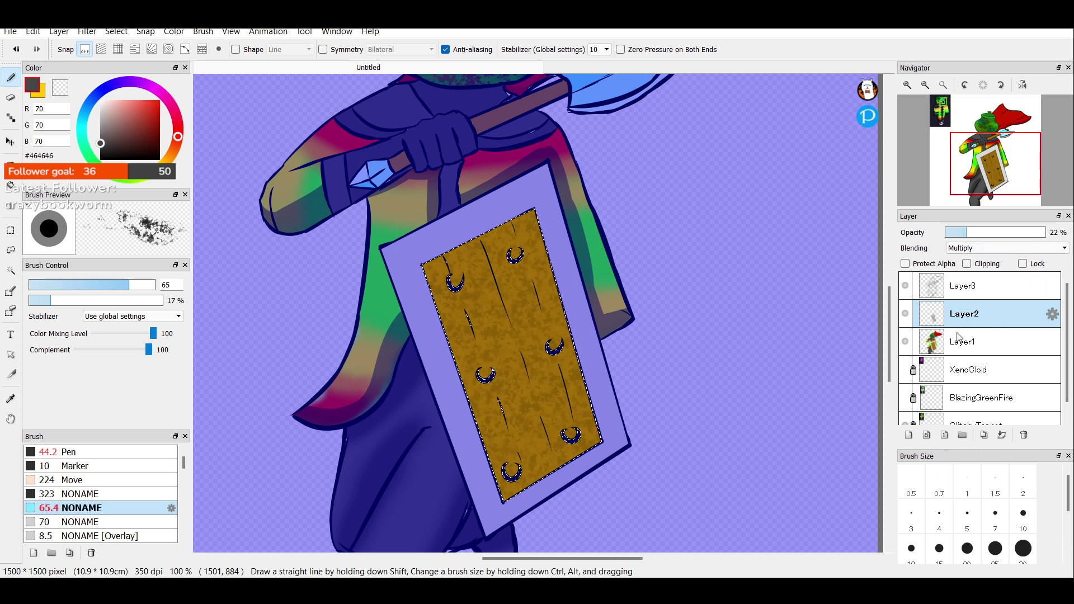
left_click(1002, 435)
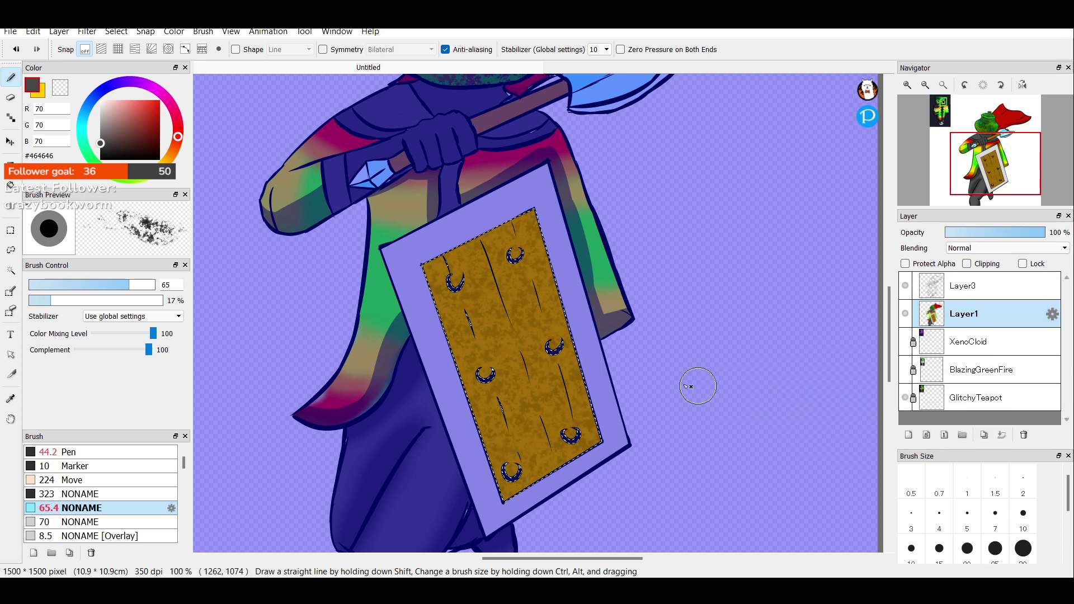
Paint tapered grey #464646 shadows along the shield's wood grain lines on a new layer with the 44 px Pen brush.
left_click(78, 454)
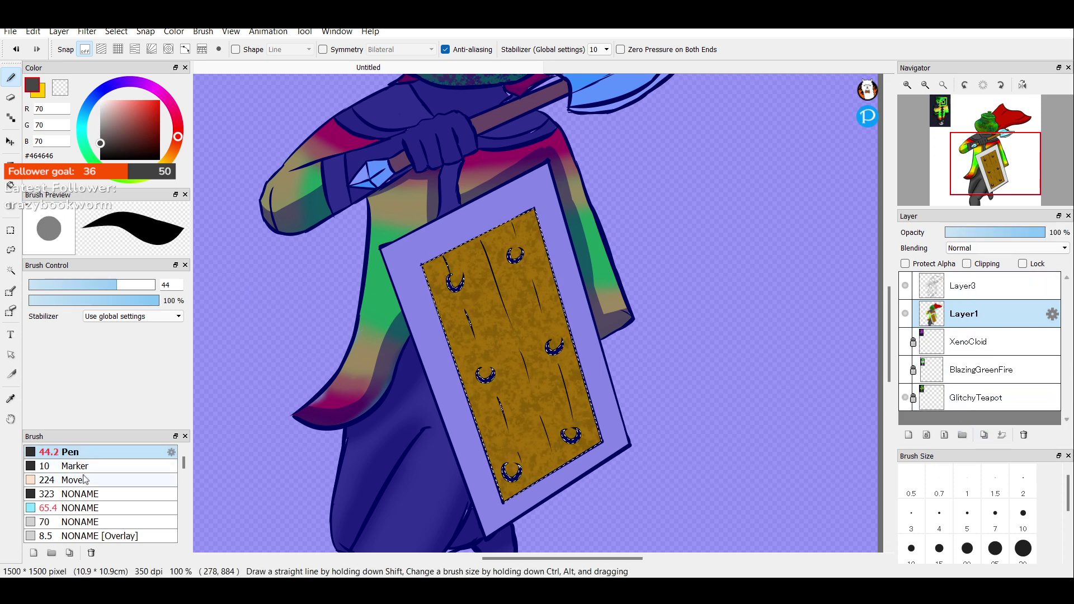
left_click_drag(451, 253, 490, 371)
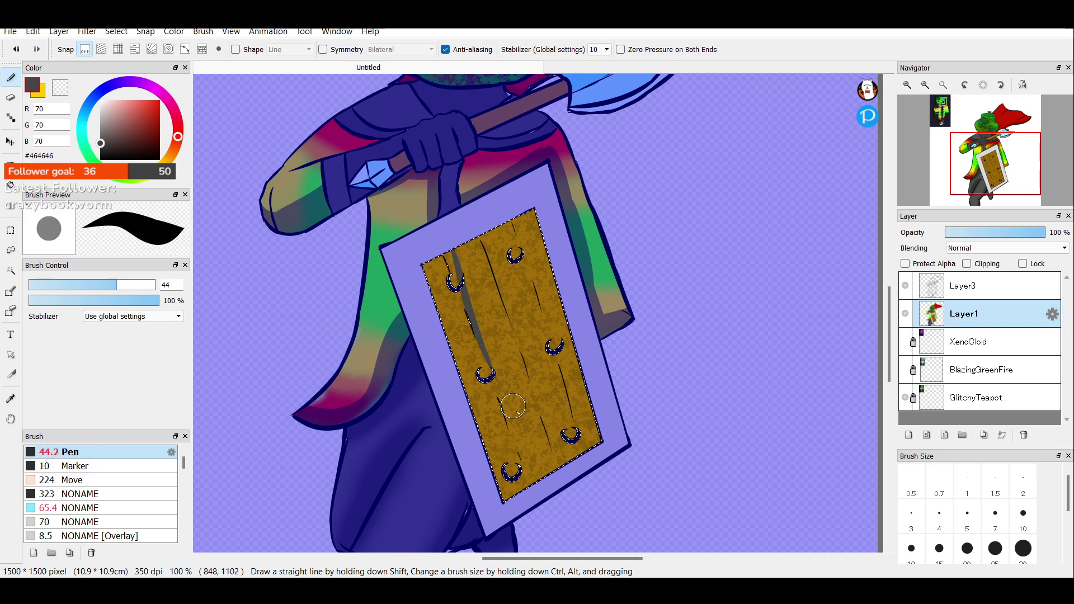
key("ctrl+z")
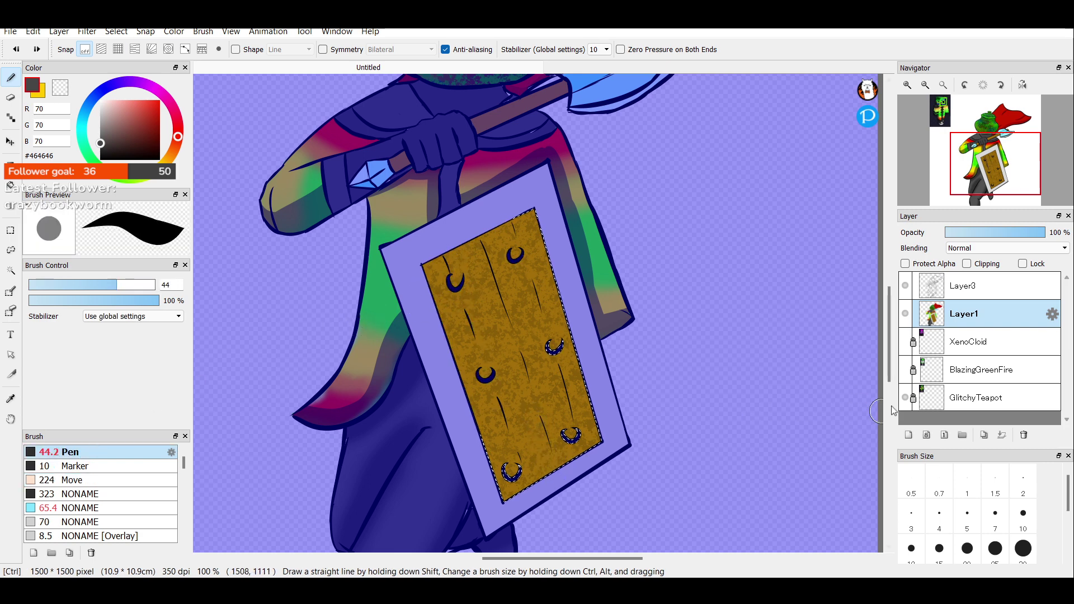
left_click(909, 435)
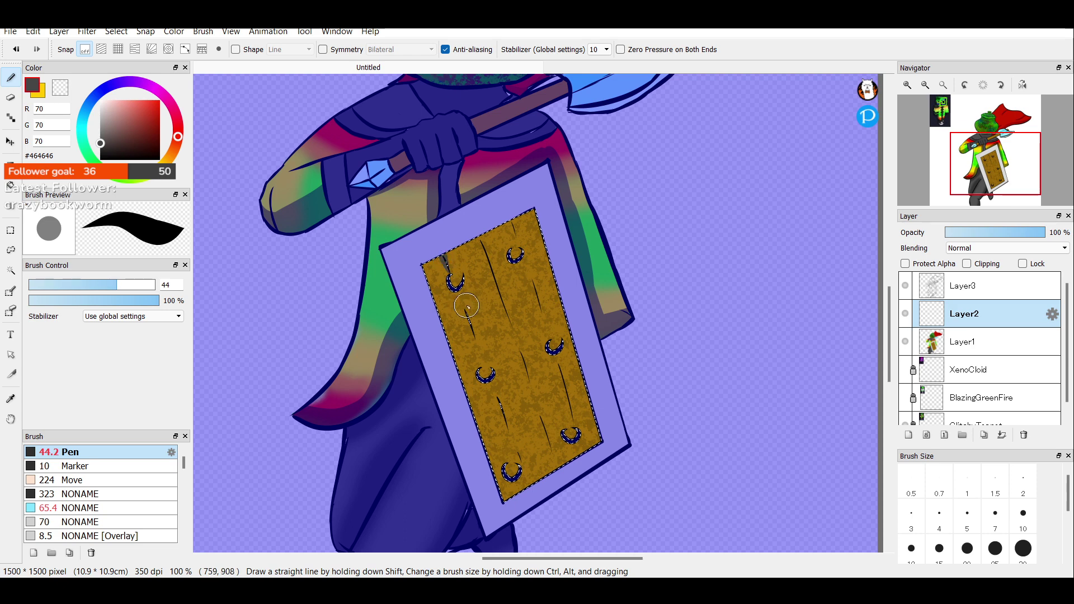
left_click_drag(466, 318, 473, 339)
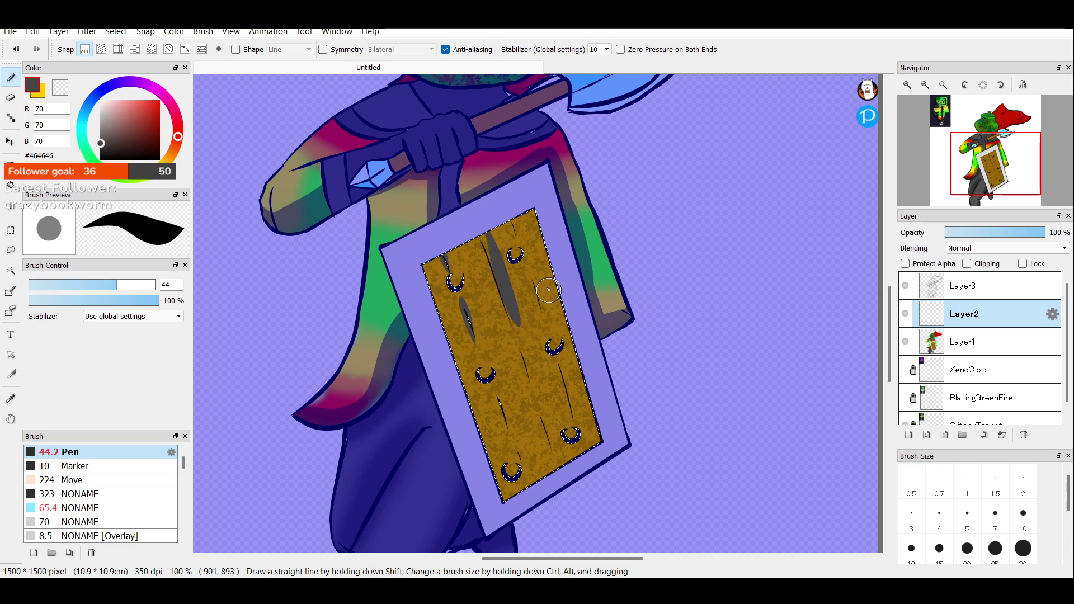
left_click_drag(534, 276, 539, 302)
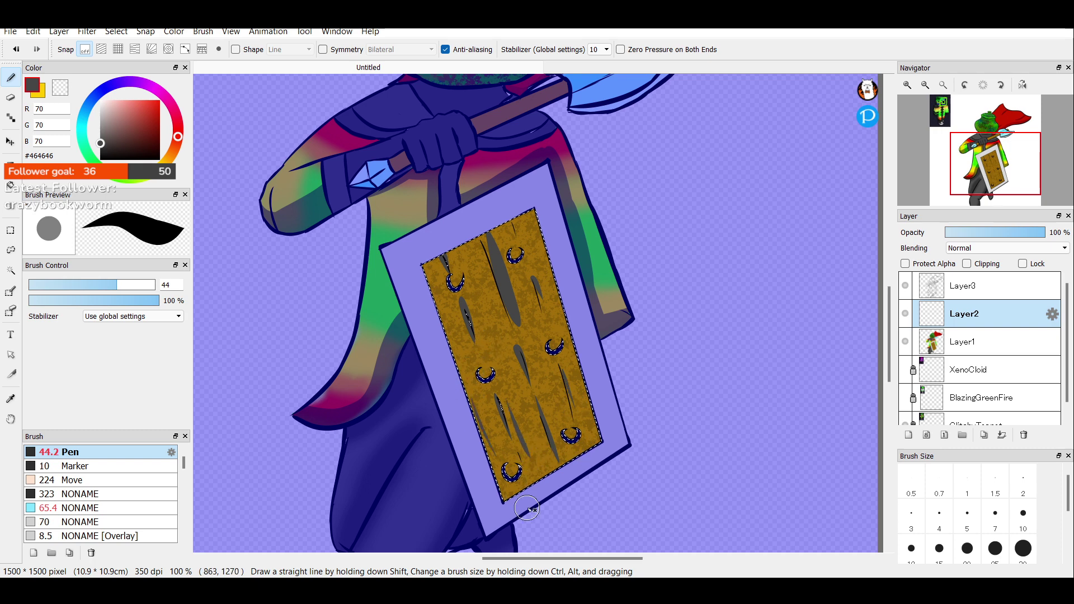
Finish the wood grain shadows, setting their layer to Multiply at 35% opacity and merging it down into Layer1.
left_click_drag(493, 297, 509, 397)
left_click_drag(455, 291, 513, 474)
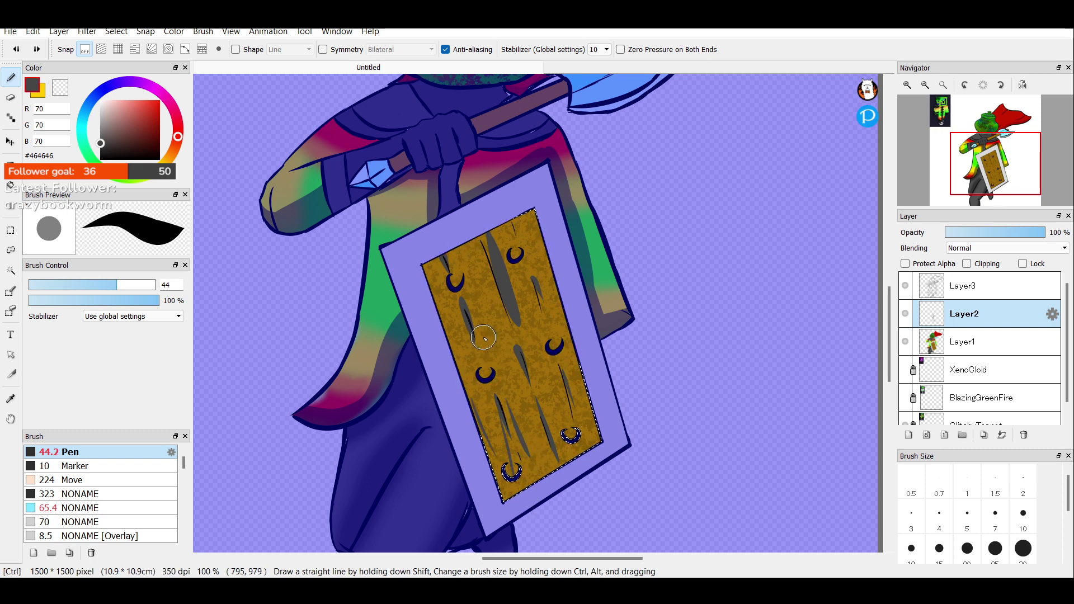
scroll(990, 247, "down", 1)
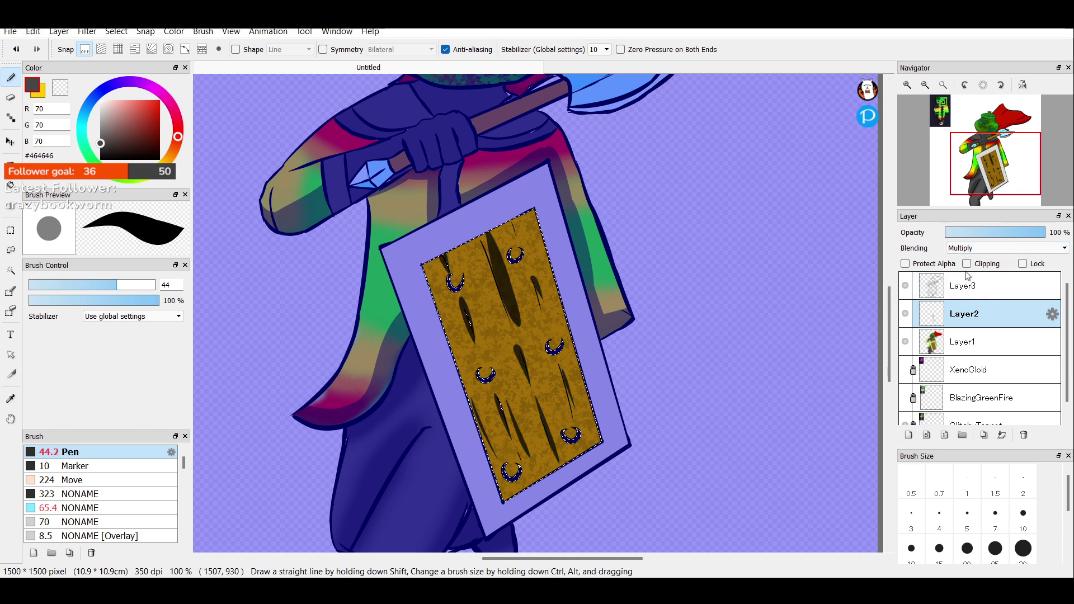
left_click(981, 234)
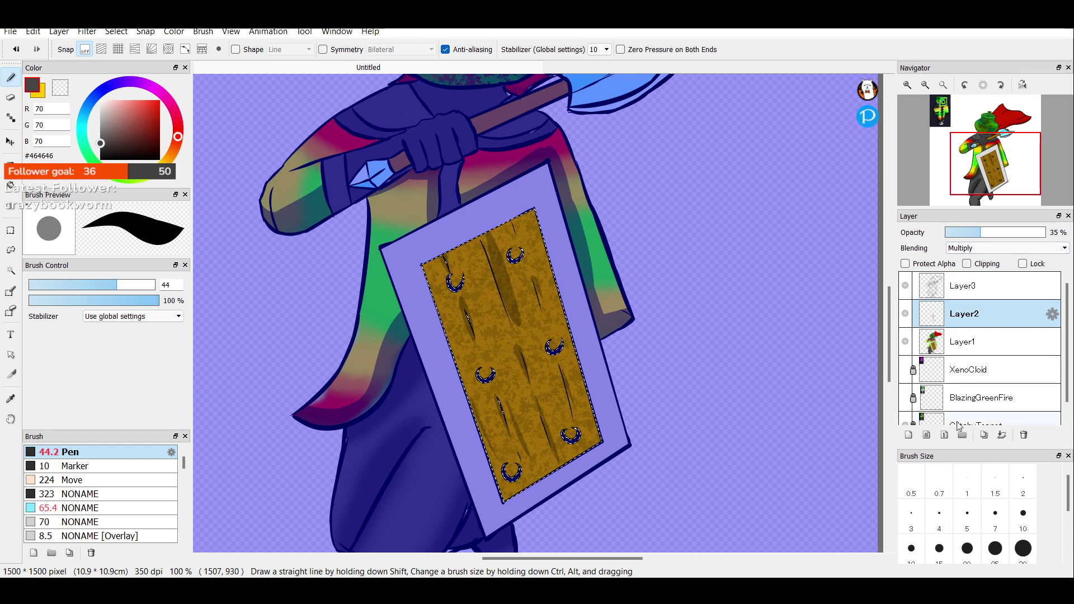
left_click(1001, 437)
Try painting a long diagonal grey #464646 scratch across the wooden panel directly on Layer1 with the 44 px Pen brush.
left_click_drag(499, 442, 545, 255)
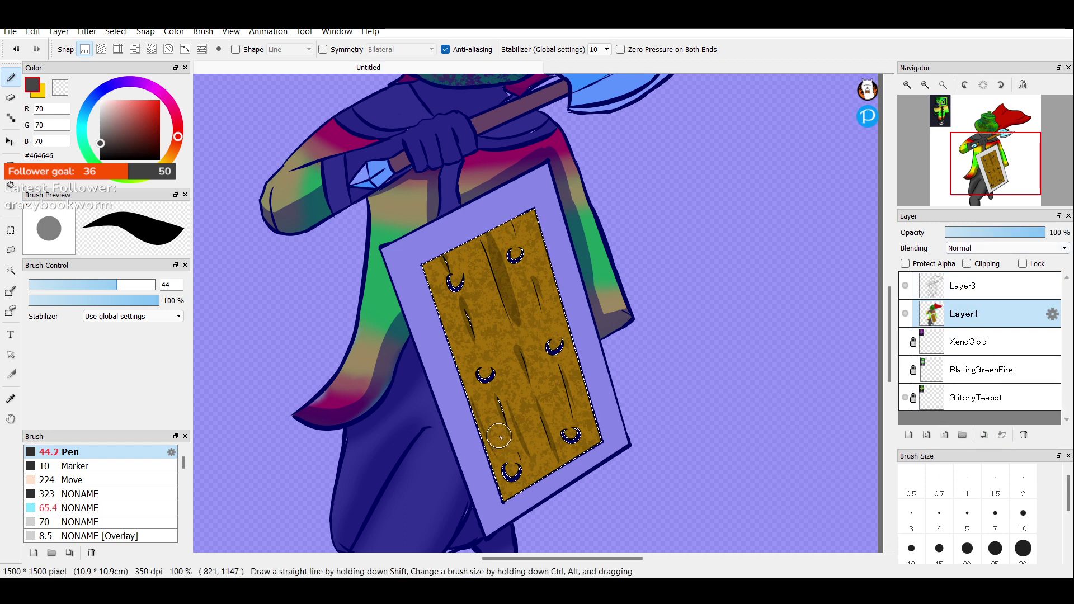
key("ctrl+z")
left_click_drag(500, 442, 546, 254)
key("ctrl+z")
left_click_drag(504, 439, 539, 270)
key("ctrl+z")
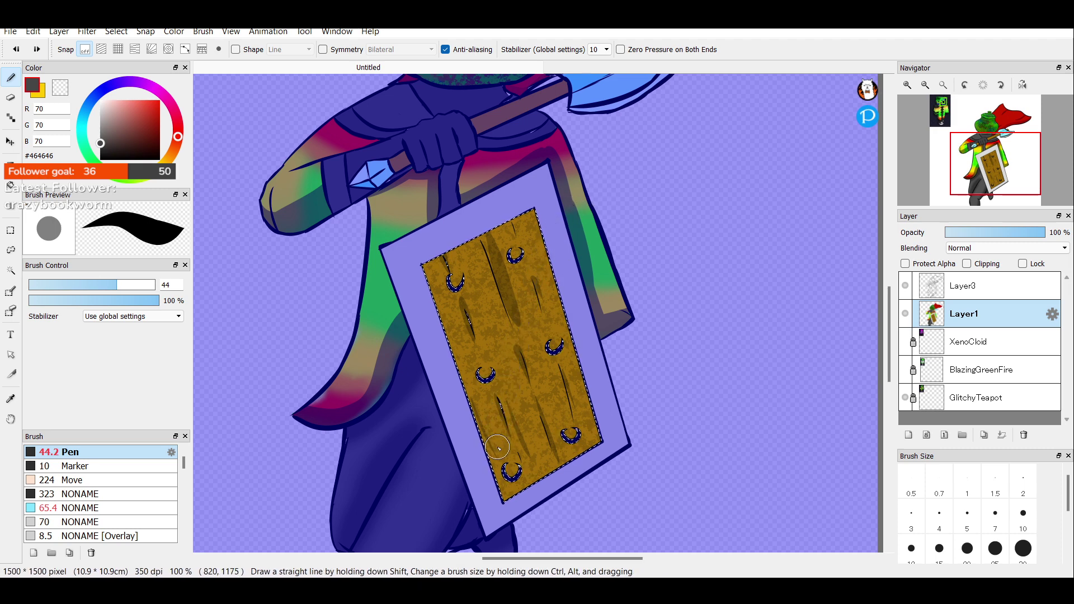
key("ctrl+z")
key("ctrl+y")
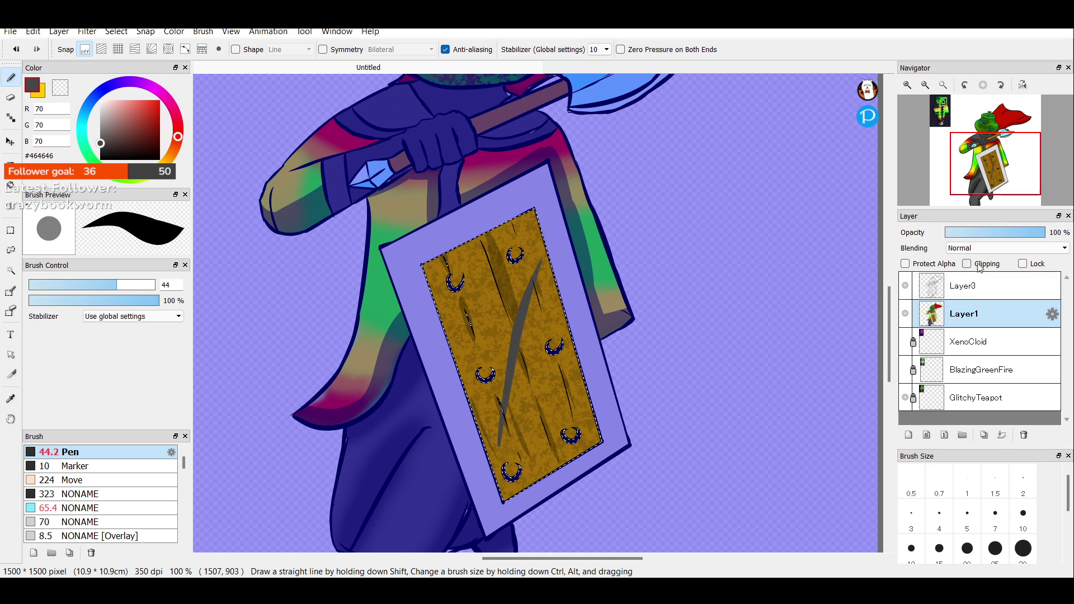
key("ctrl+z")
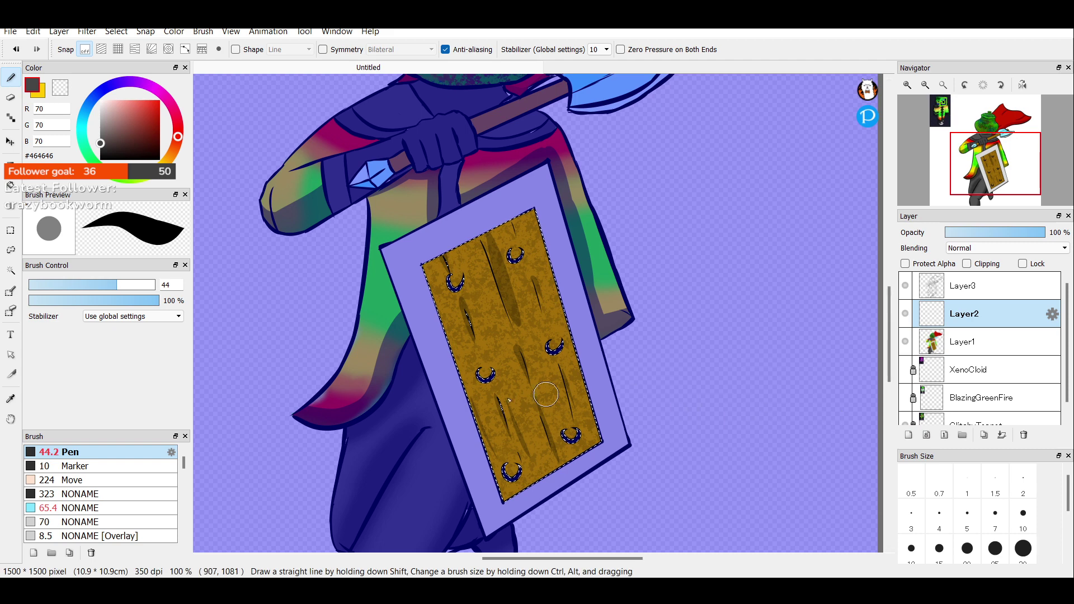
Paint a long, curved diagonal scratch in grey #464646 across the wooden panel on a new layer with the Pen brush.
key("ctrl+z")
mouse_move(502, 436)
left_mouse_down()
mouse_move(511, 304)
mouse_move(531, 267)
left_mouse_up()
key("ctrl+z")
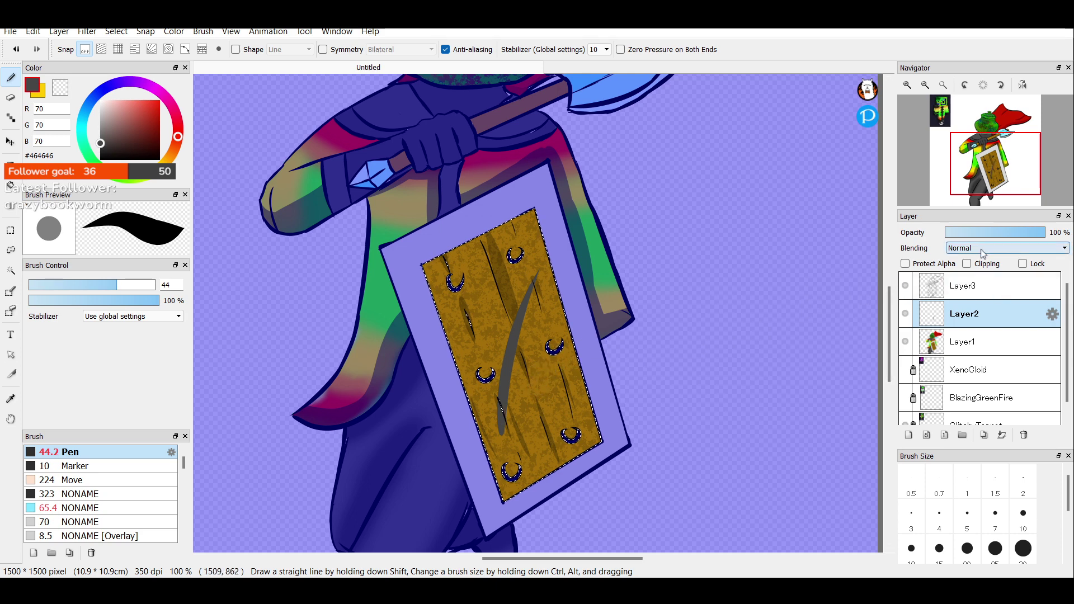
Set the scratch layer to Multiply blending at 77% opacity and merge it down into Layer1.
left_click(975, 271)
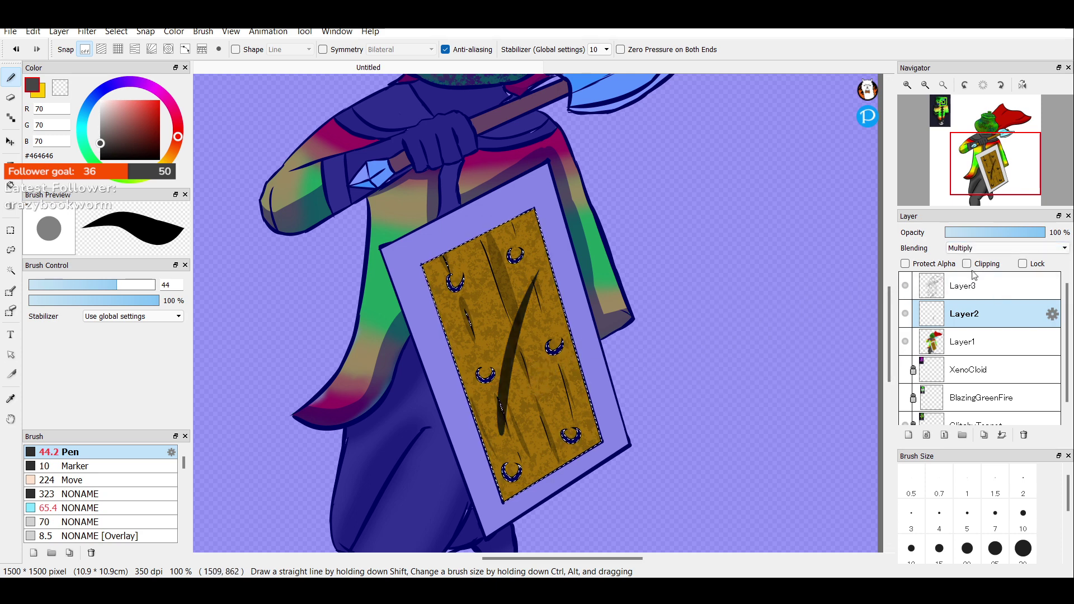
left_click(996, 237)
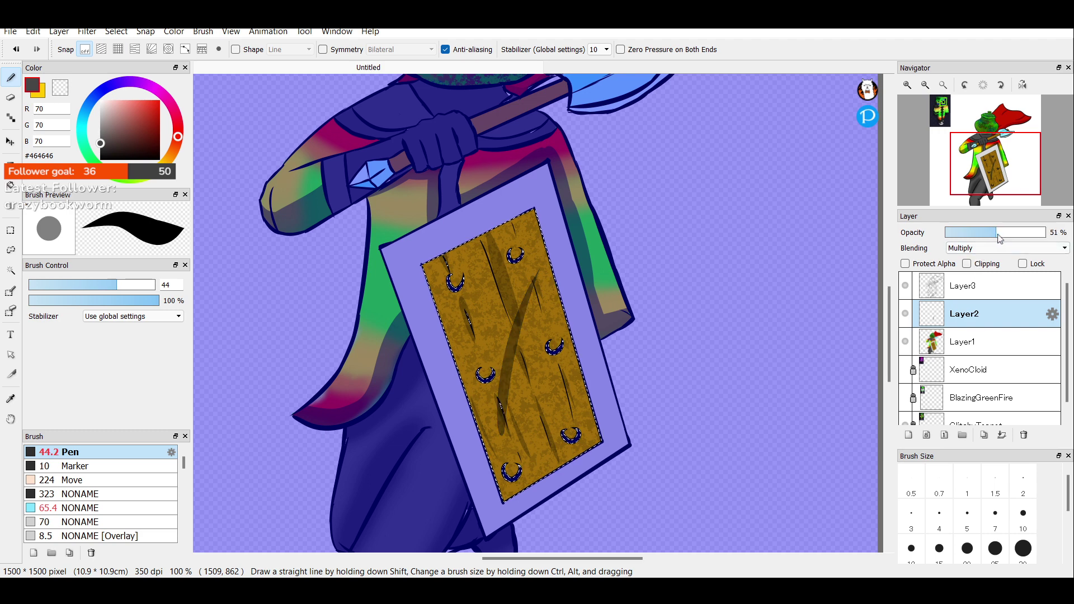
left_click_drag(1001, 239, 1019, 240)
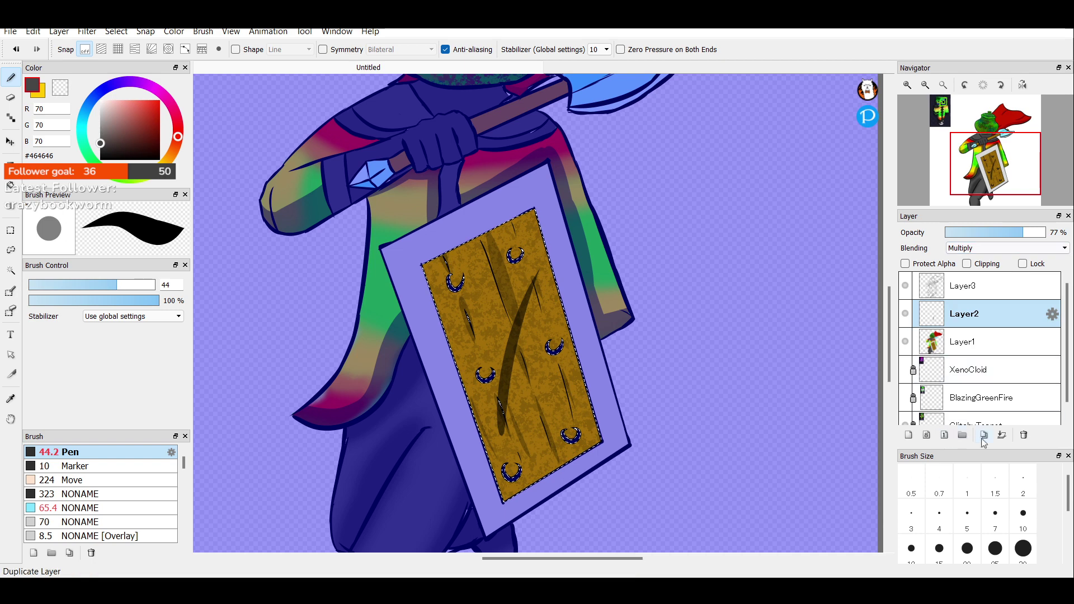
left_click(1002, 435)
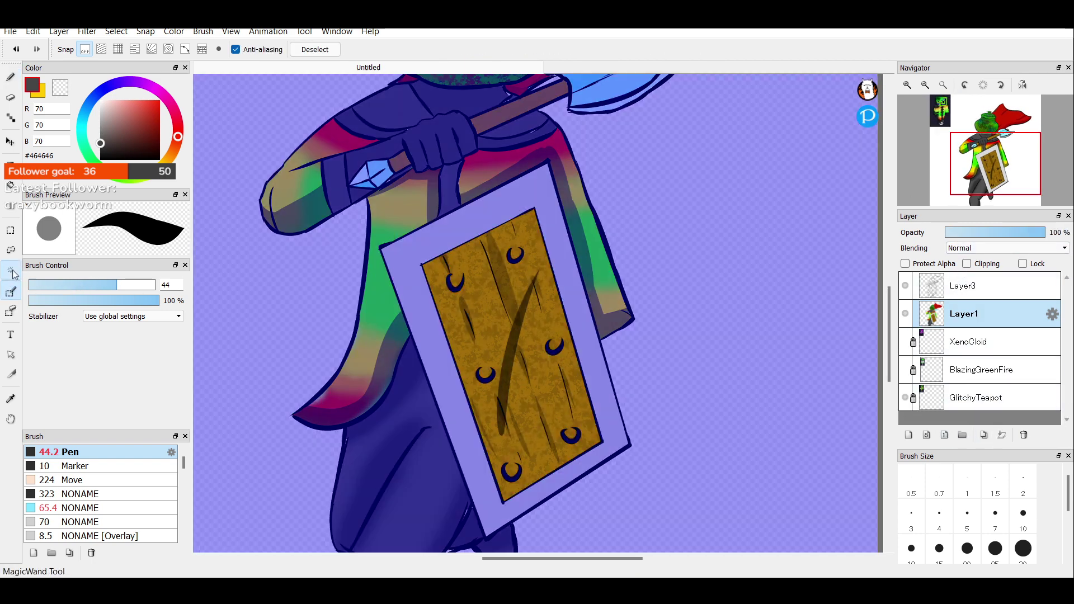
Clear the wooden panel's selection and select the shield's pale outer frame with the Magic Wand tool.
left_click(11, 270)
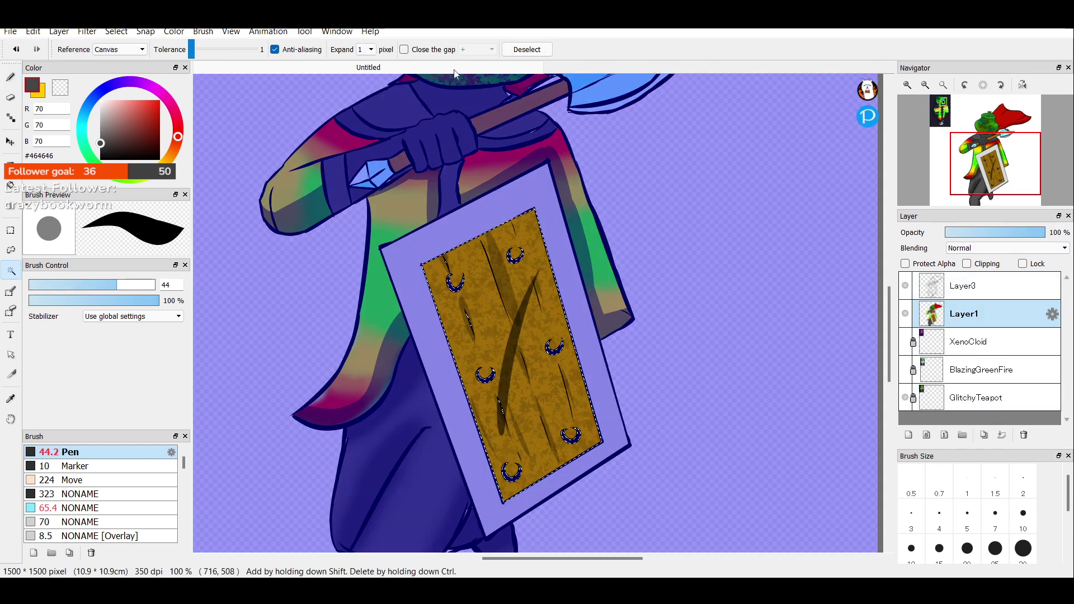
left_click(527, 49)
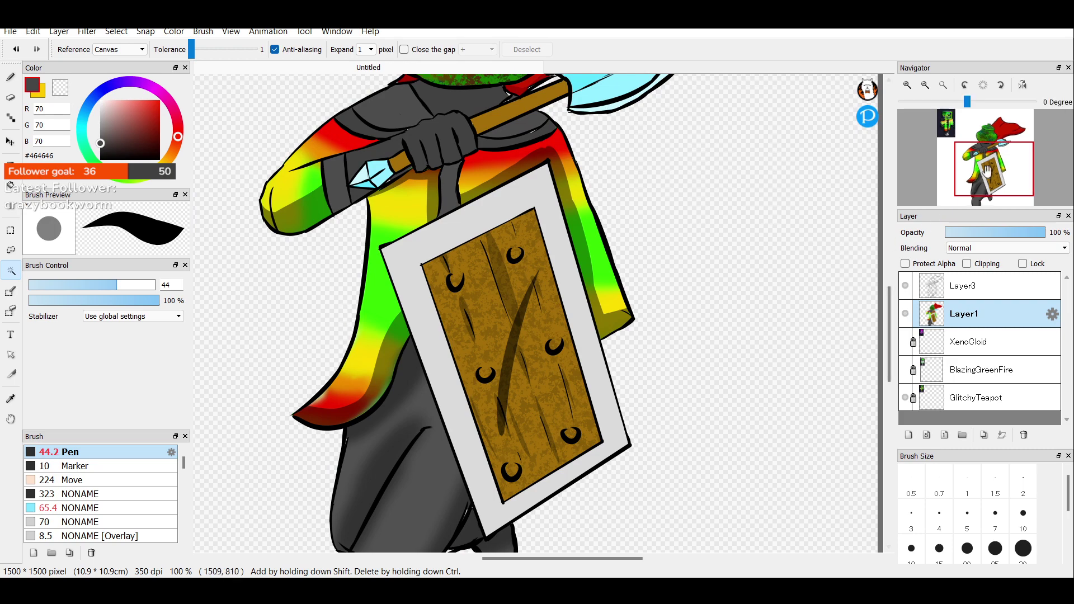
left_click(929, 88)
left_click(928, 87)
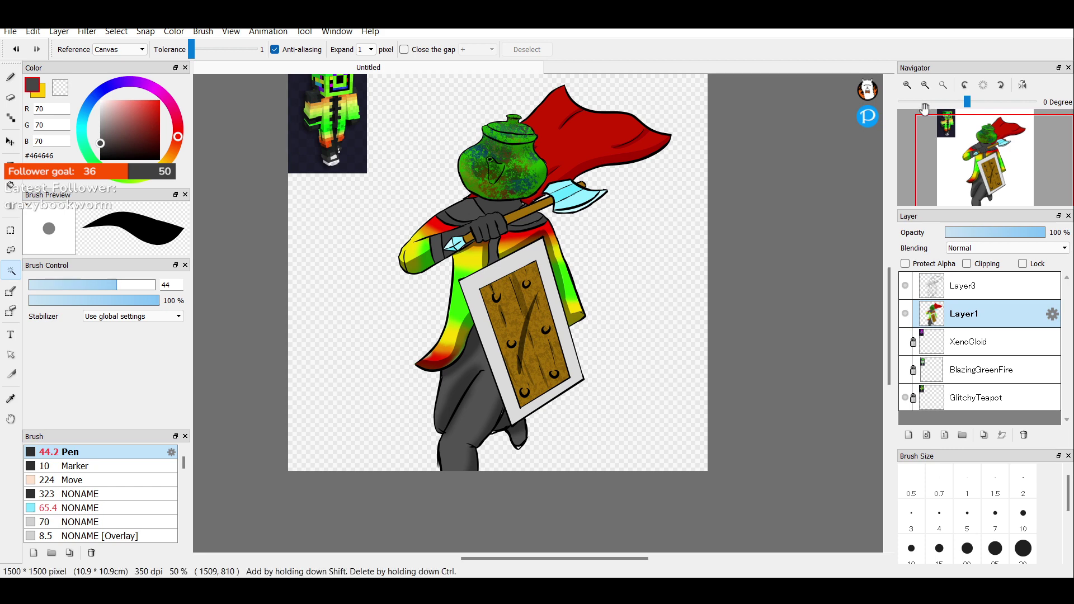
scroll(905, 129, "up", 1)
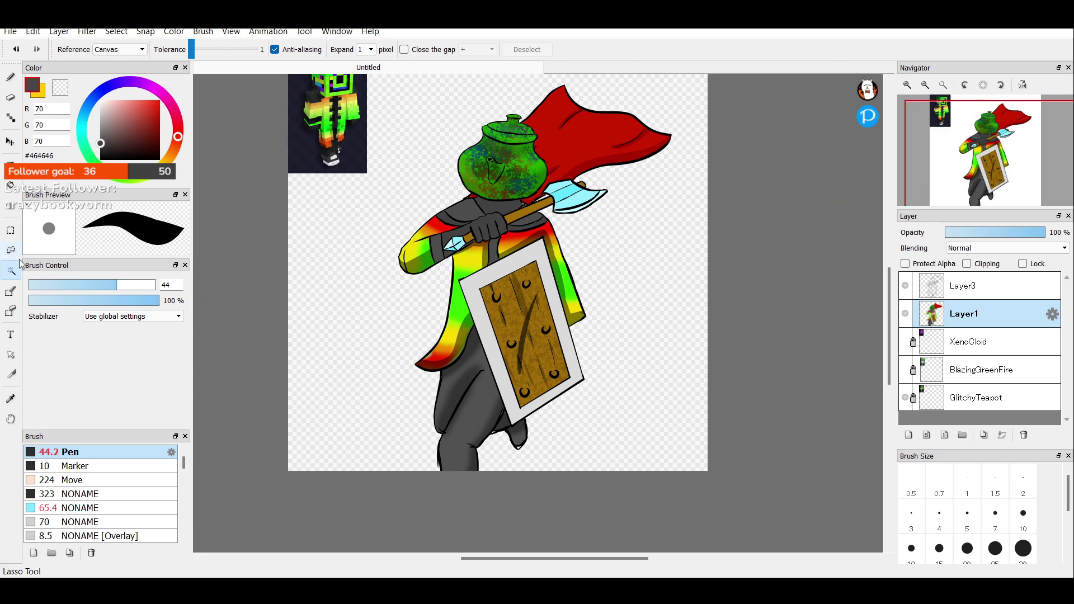
left_click(473, 291)
scroll(556, 235, "up", 1)
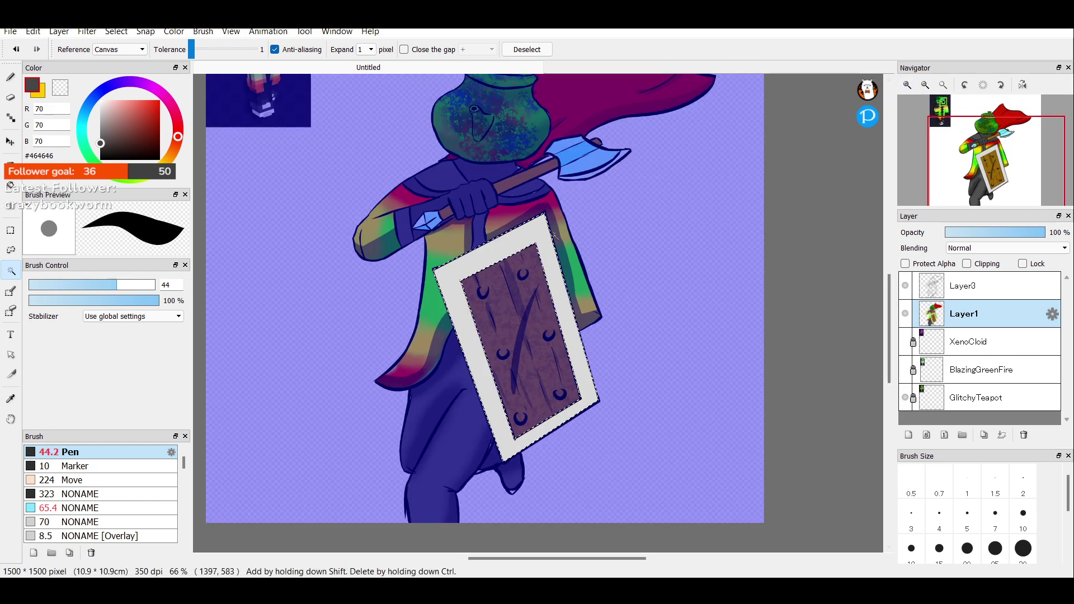
Shade the inner edge of the frame's upper and right sides in grey #C3C3C3 on a new layer with the soft 70 px brush.
left_click(100, 114)
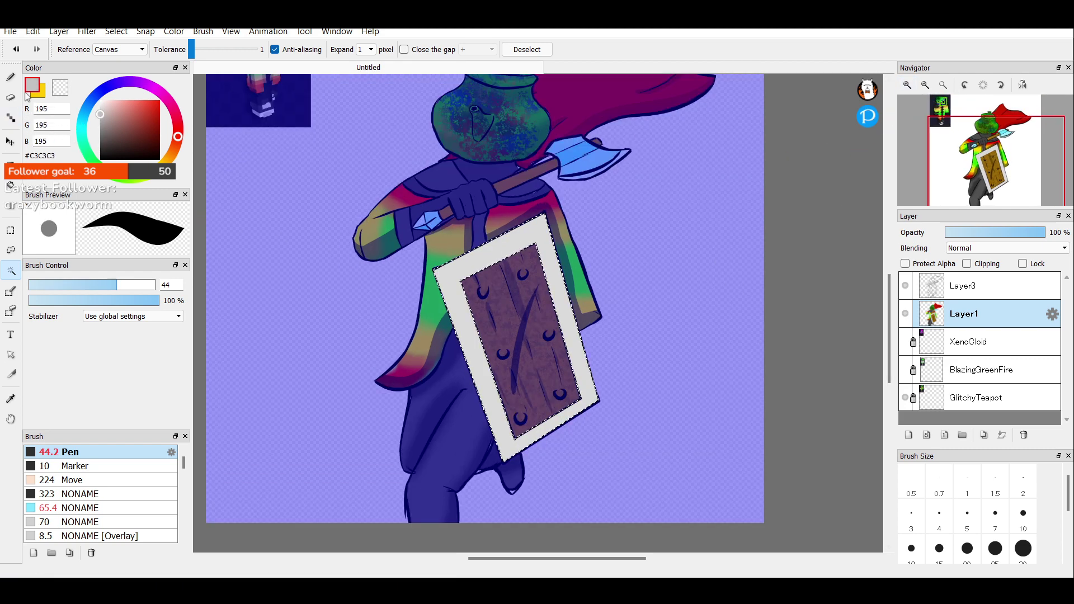
left_click(11, 77)
left_click(129, 521)
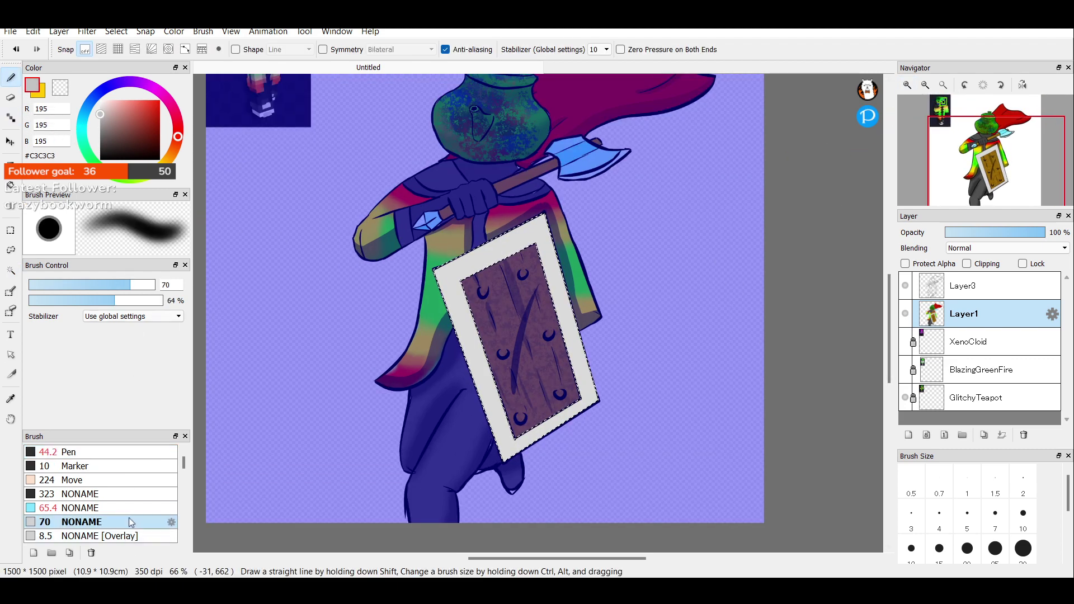
left_click(909, 435)
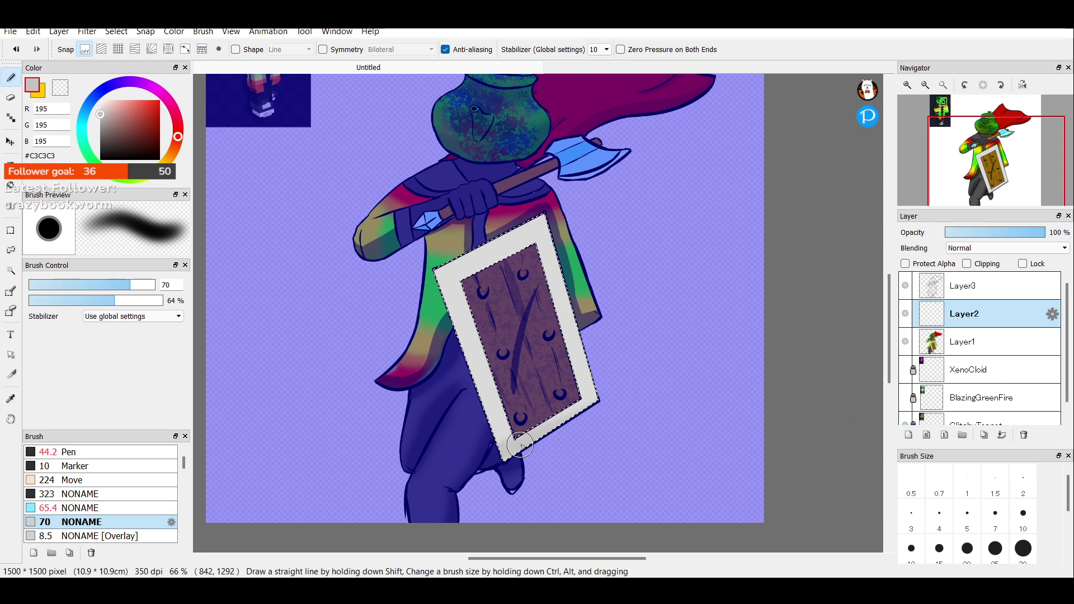
left_click(906, 85)
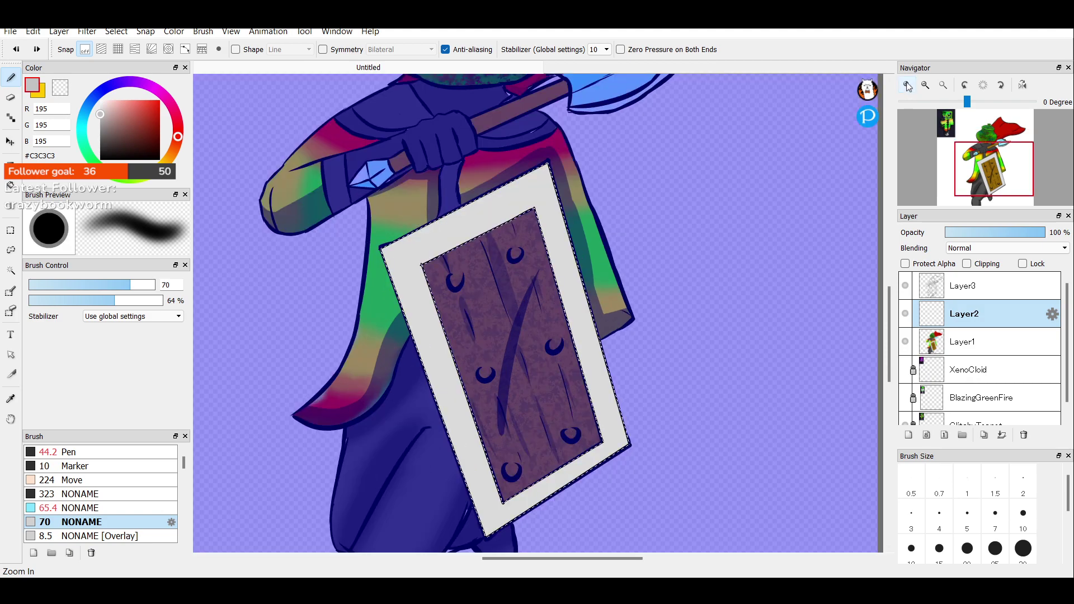
left_click(907, 85)
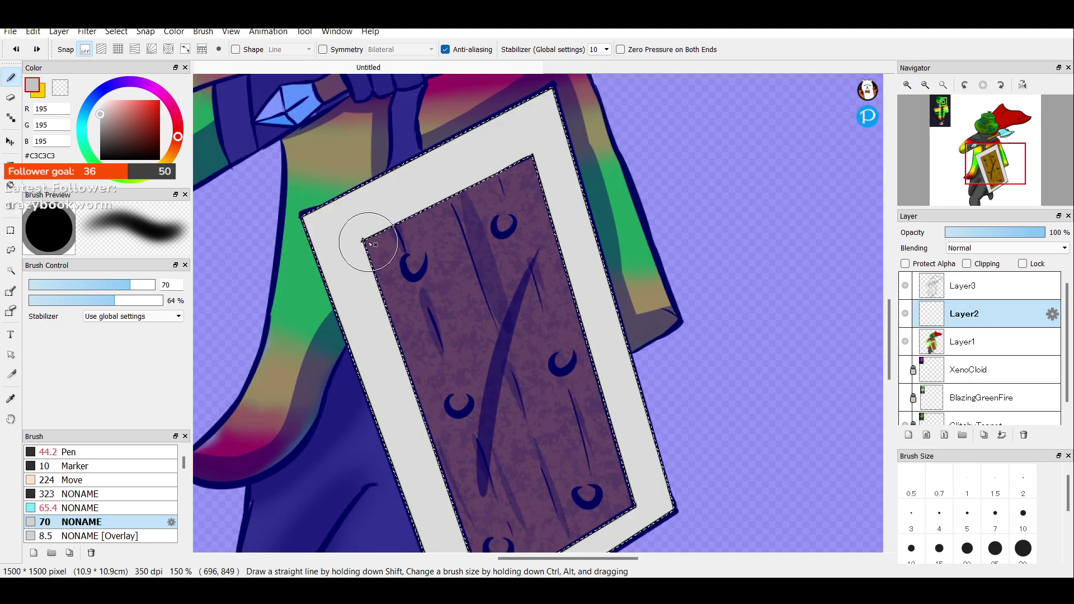
mouse_move(369, 244)
left_mouse_down()
mouse_move(519, 154)
mouse_move(371, 231)
mouse_move(536, 158)
mouse_move(478, 184)
left_mouse_up()
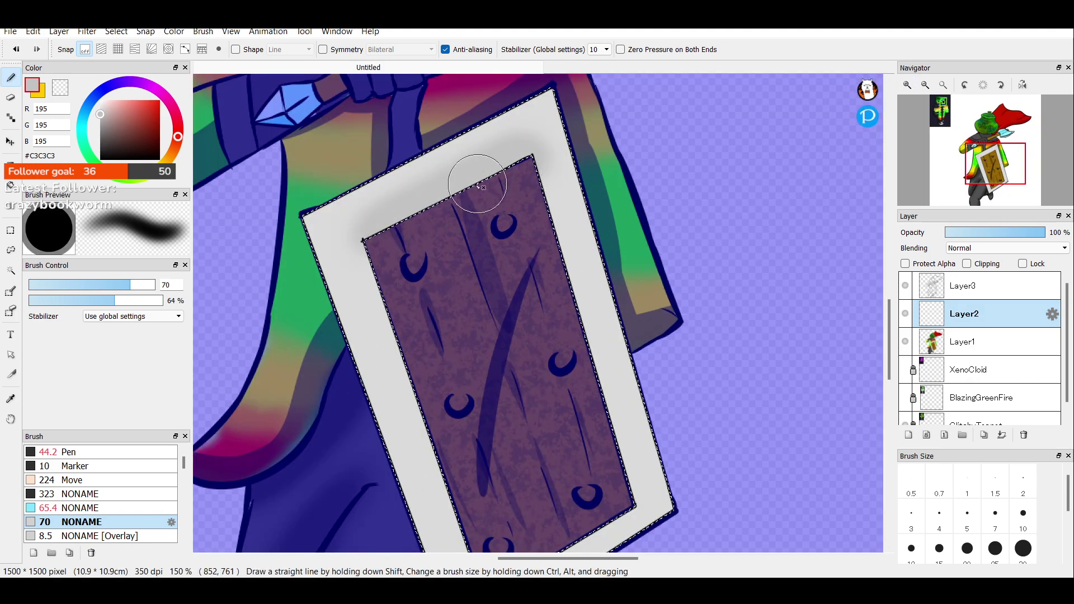
left_click_drag(541, 162, 647, 426)
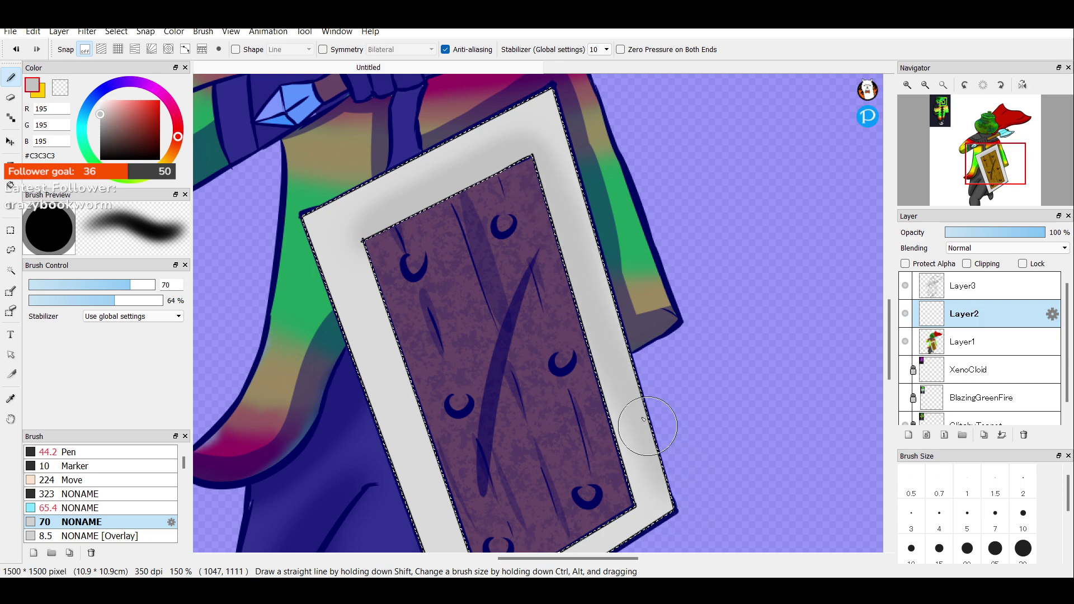
key("ctrl+z")
mouse_move(542, 159)
left_mouse_down()
mouse_move(581, 327)
mouse_move(658, 509)
left_mouse_up()
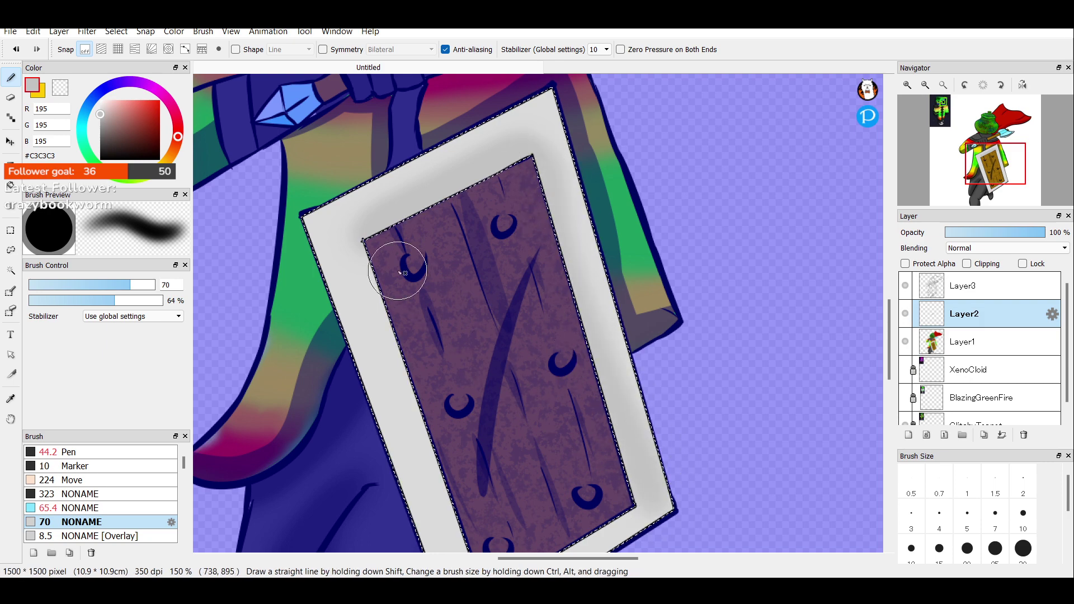
Continue the soft grey #C3C3C3 shading along the inner edge of the frame's left and lower sides.
left_click_drag(363, 228, 449, 486)
left_click(971, 188)
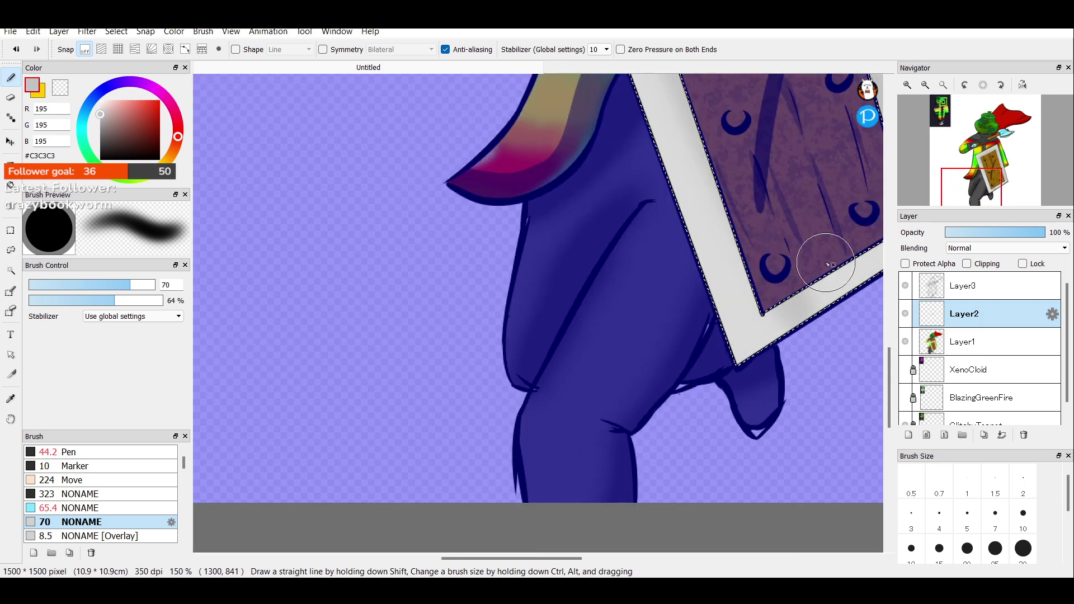
left_click_drag(981, 208, 981, 194)
left_click_drag(984, 187, 990, 158)
Set the frame shading layer to Multiply blending at 100% opacity and merge it down into Layer1.
left_click(924, 85)
left_click(925, 85)
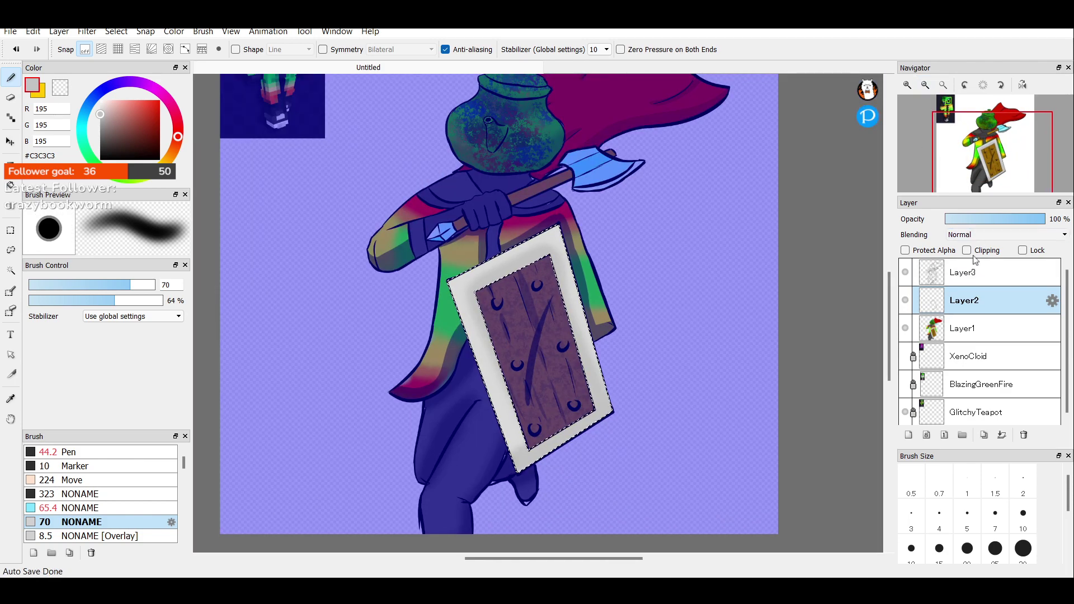
left_click(1006, 234)
left_click(975, 256)
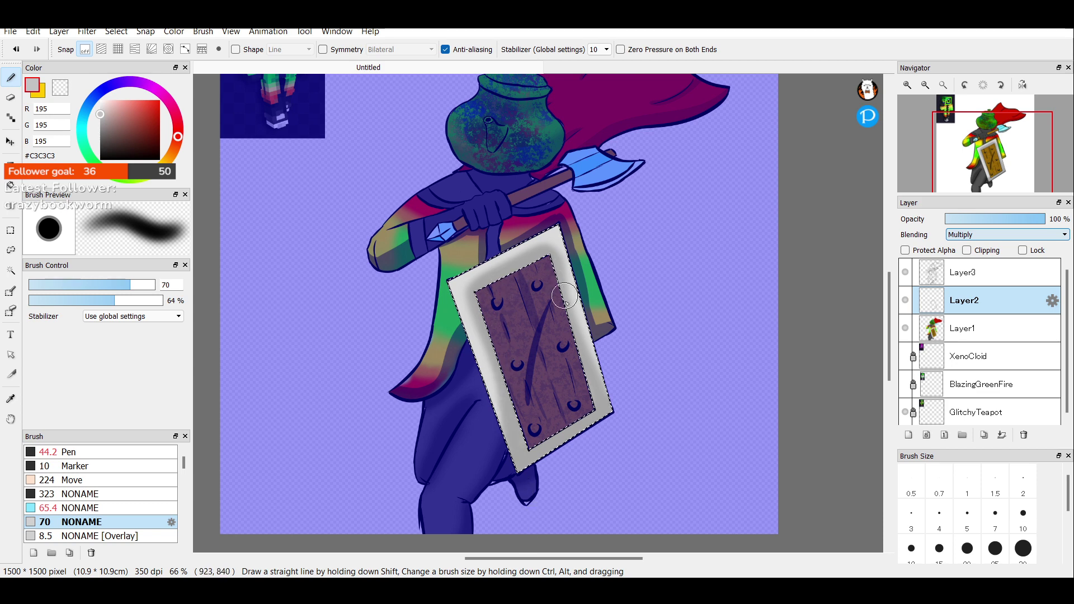
left_click(999, 436)
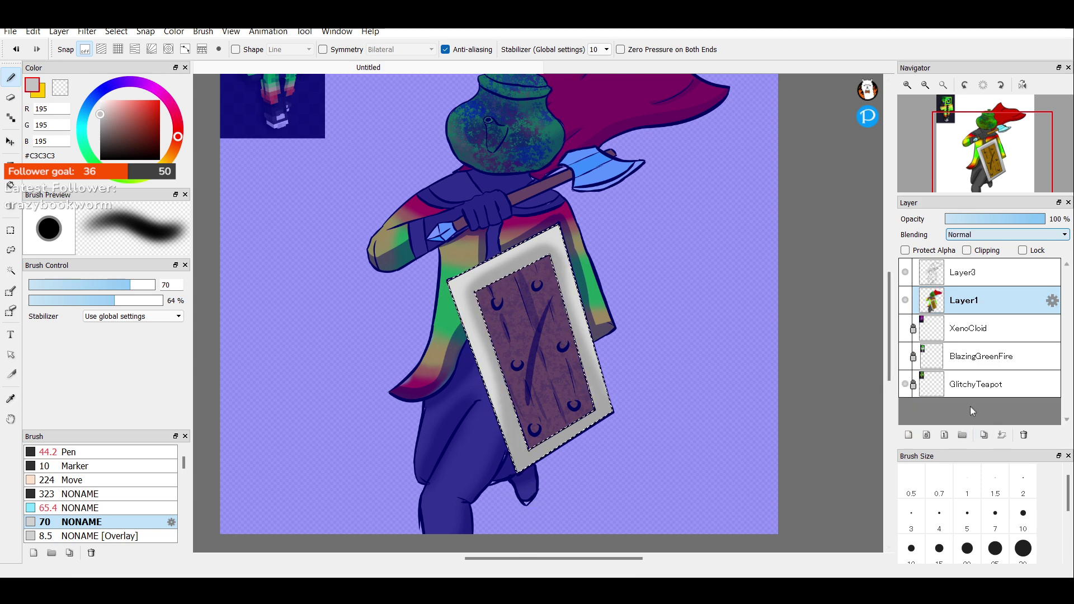
Brush soft white #FFFFFF highlights along the frame's upper-left outer edges on a new layer with the 70 px brush.
left_click(908, 434)
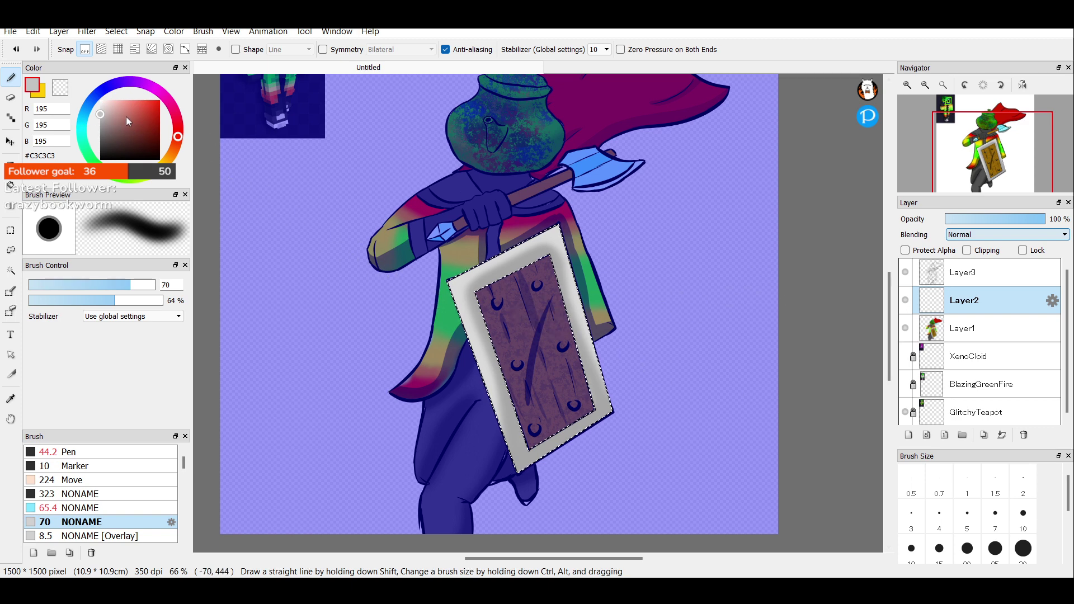
left_click(101, 101)
key("ctrl+z")
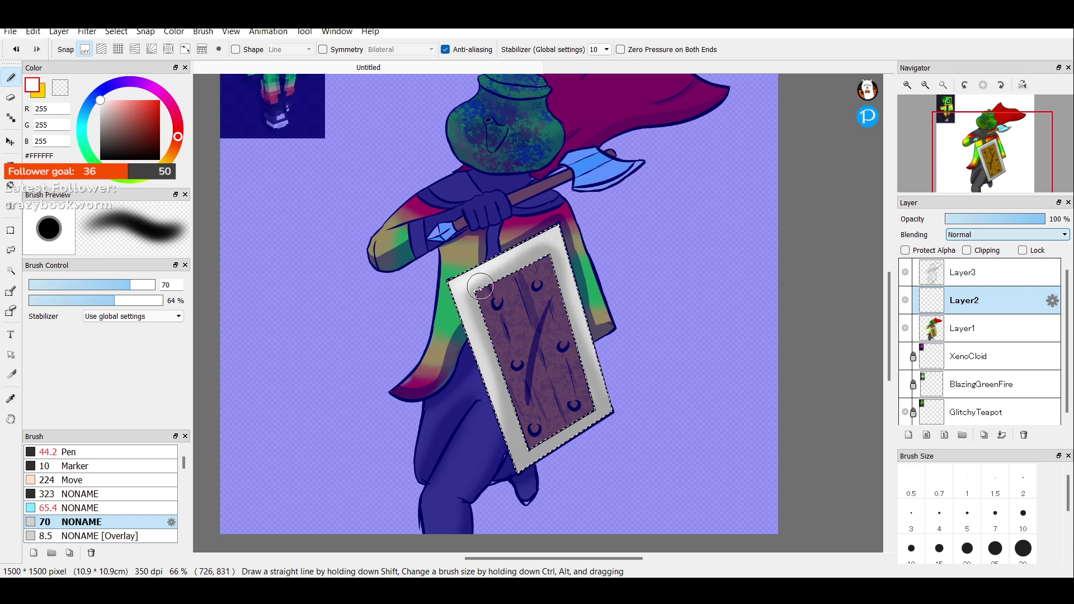
left_click_drag(479, 357, 487, 375)
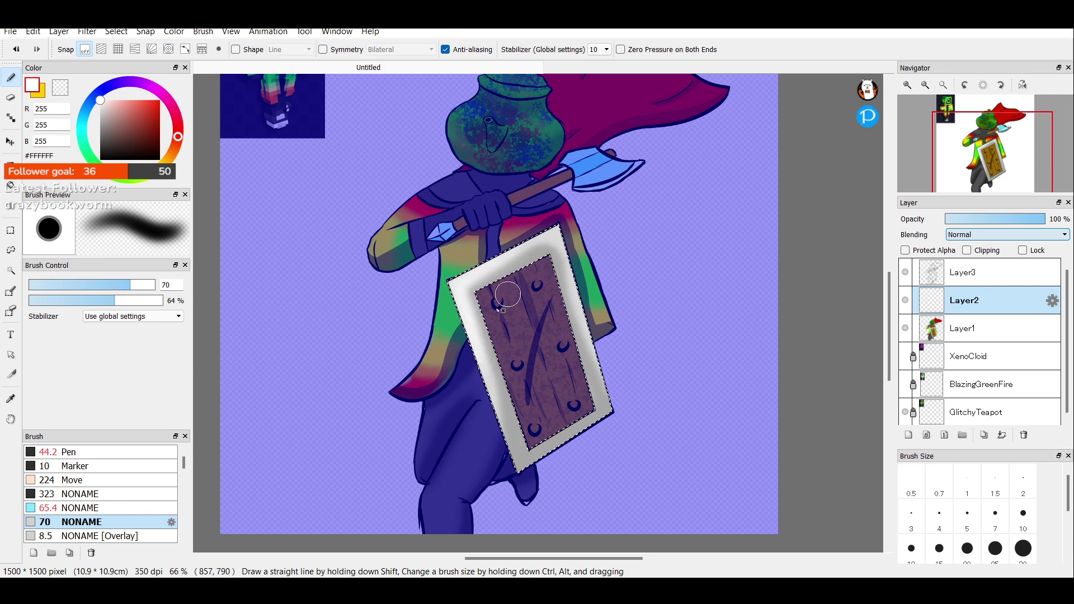
Add white highlights to the shield frame with the 44 px Pen brush and merge the highlight layer down into Layer1.
left_click(96, 452)
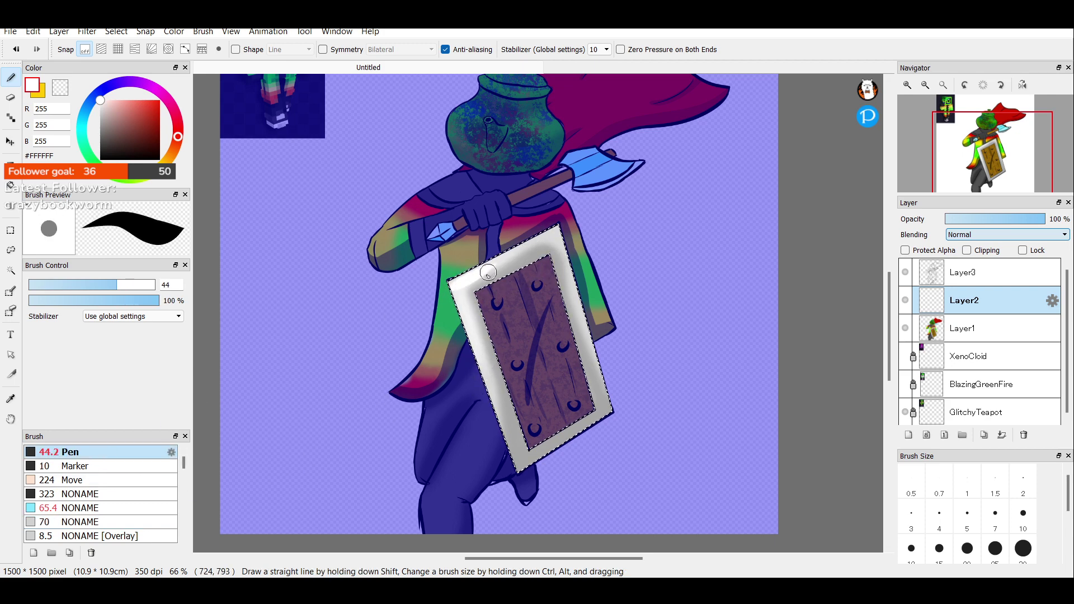
left_click_drag(459, 290, 474, 335)
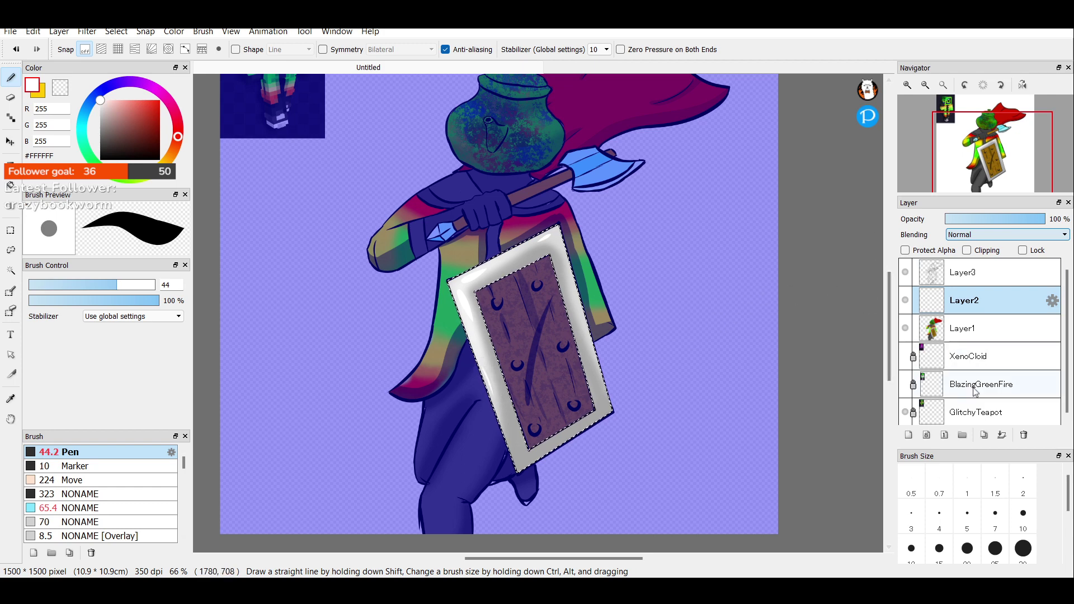
left_click(999, 437)
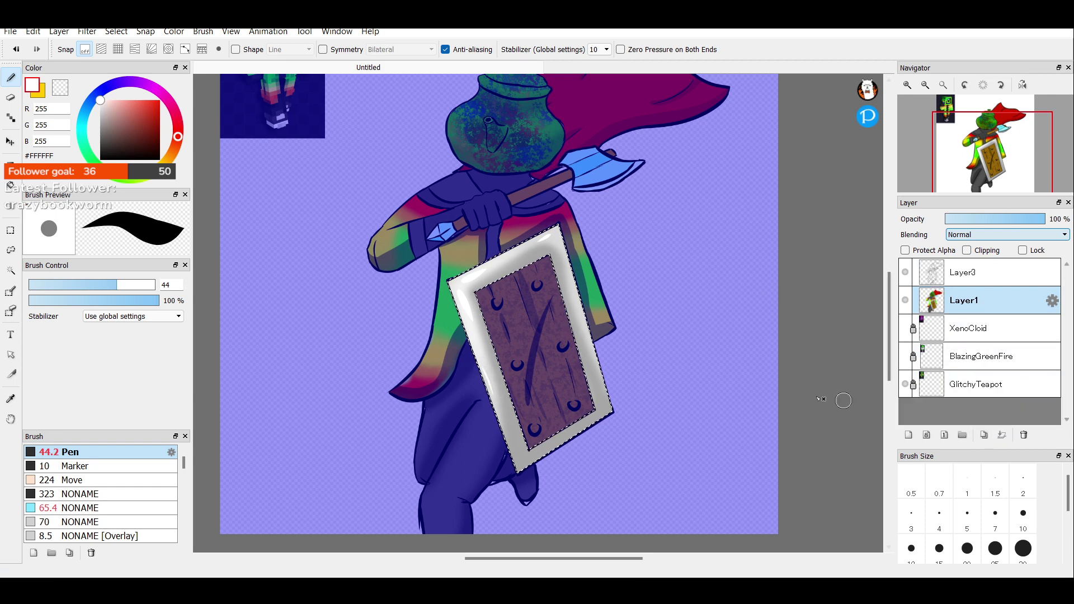
Clear the shield frame selection and brush white #FFFFFF highlights onto the teapot's upper-left side with the 44 px Pen.
left_click(10, 270)
left_click(527, 49)
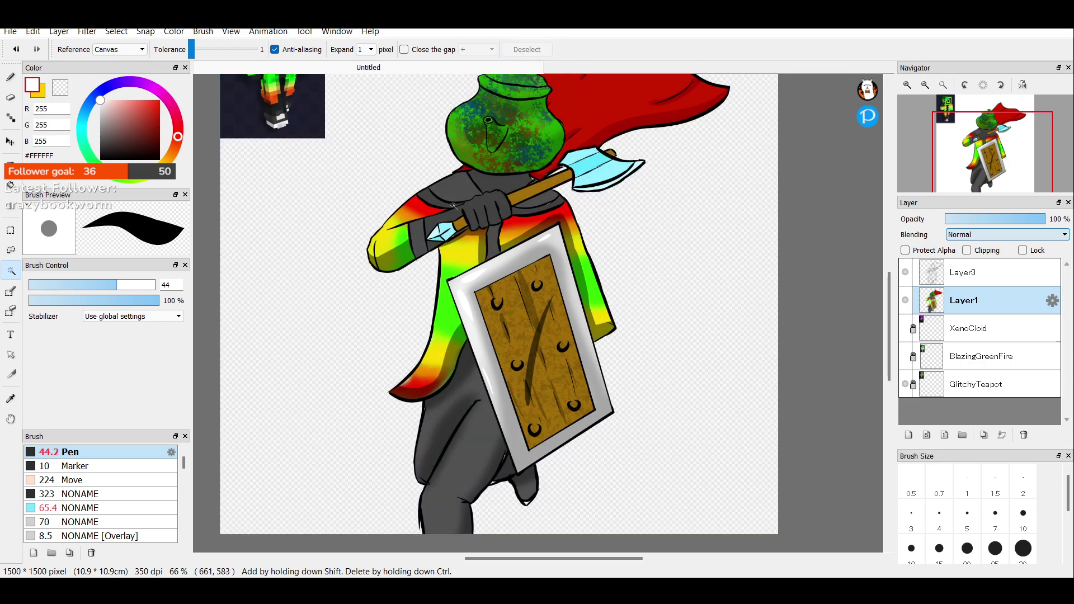
left_click(11, 77)
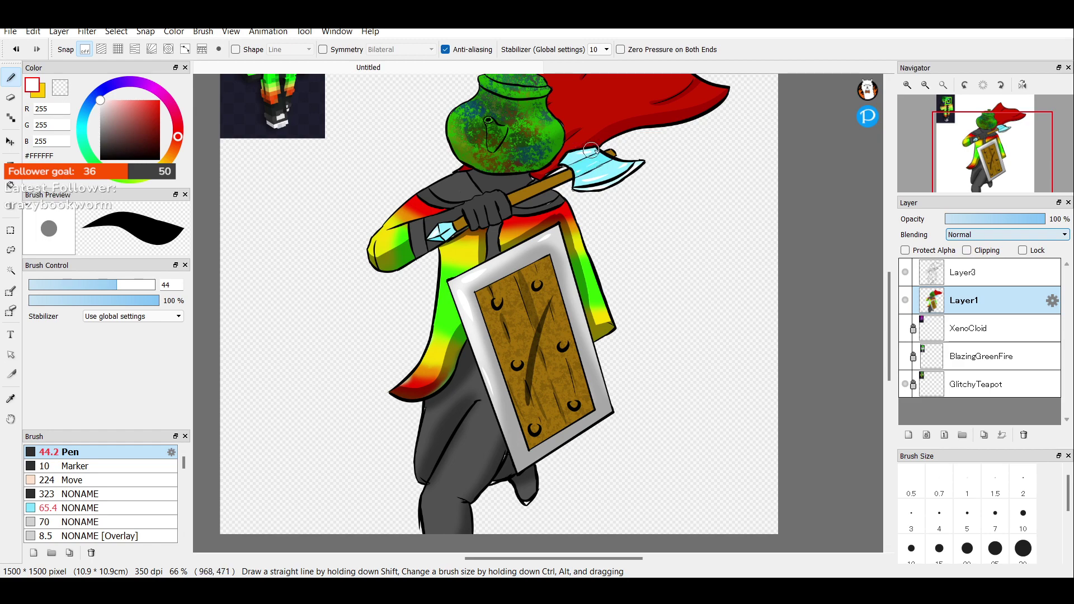
left_click_drag(980, 148, 987, 137)
left_click_drag(504, 191, 488, 200)
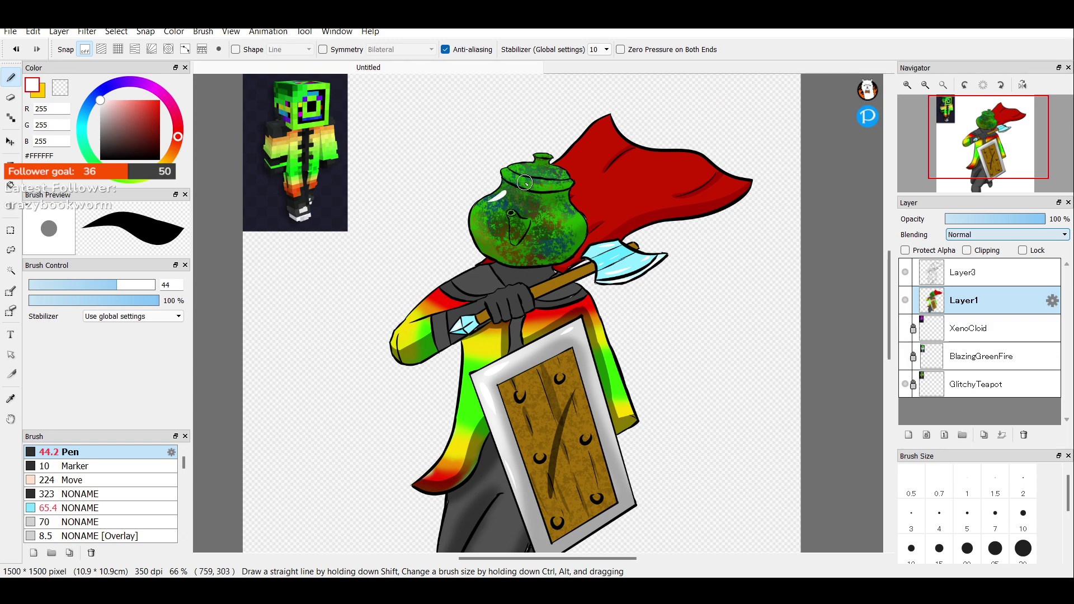
left_click_drag(518, 168, 537, 173)
left_click_drag(475, 271, 468, 278)
key("ctrl")
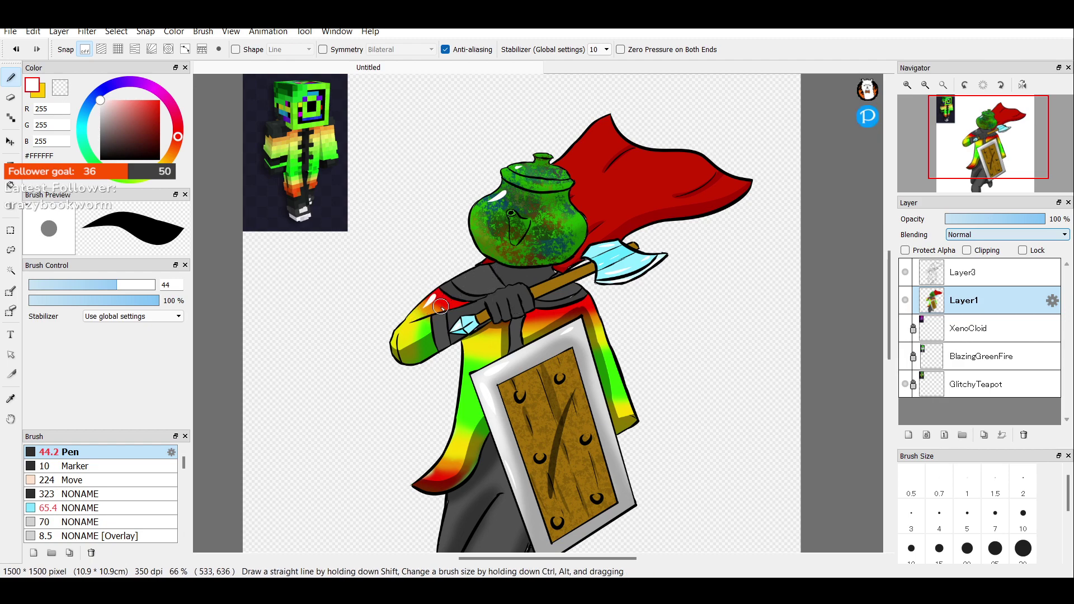
Add white #FFFFFF highlight strokes to the coat's sleeve and body and along the folds of the red cape.
left_click_drag(441, 291, 403, 333)
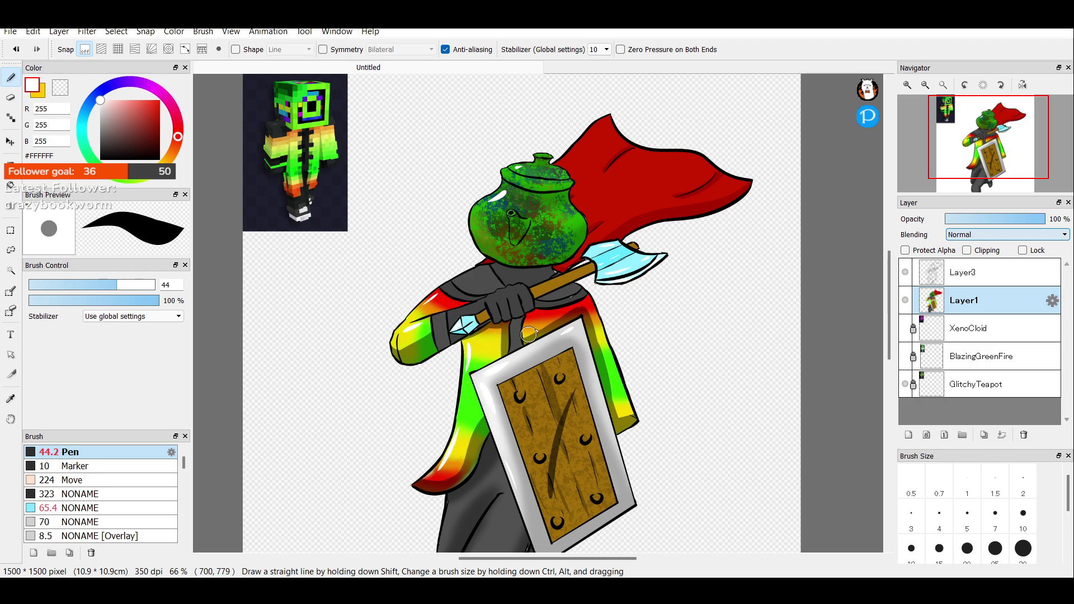
left_click_drag(529, 326, 535, 316)
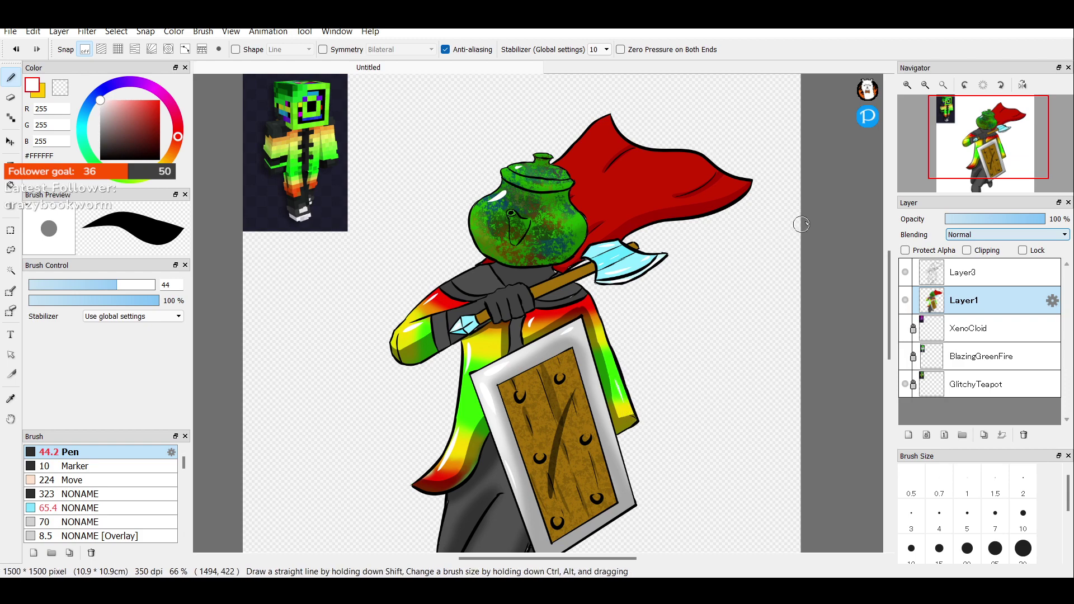
left_click(925, 84)
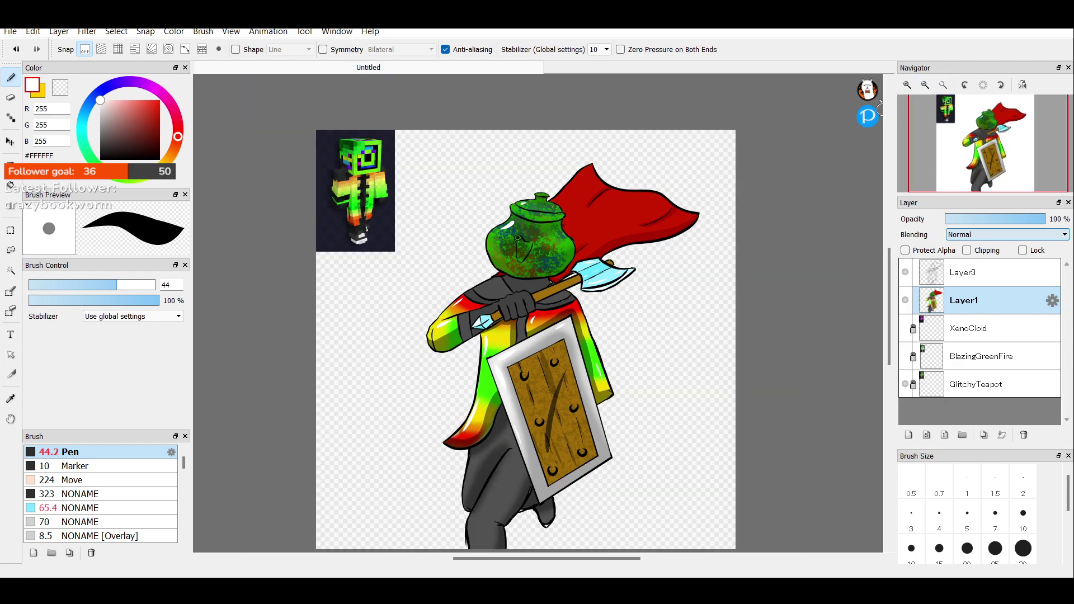
left_click_drag(571, 193, 587, 177)
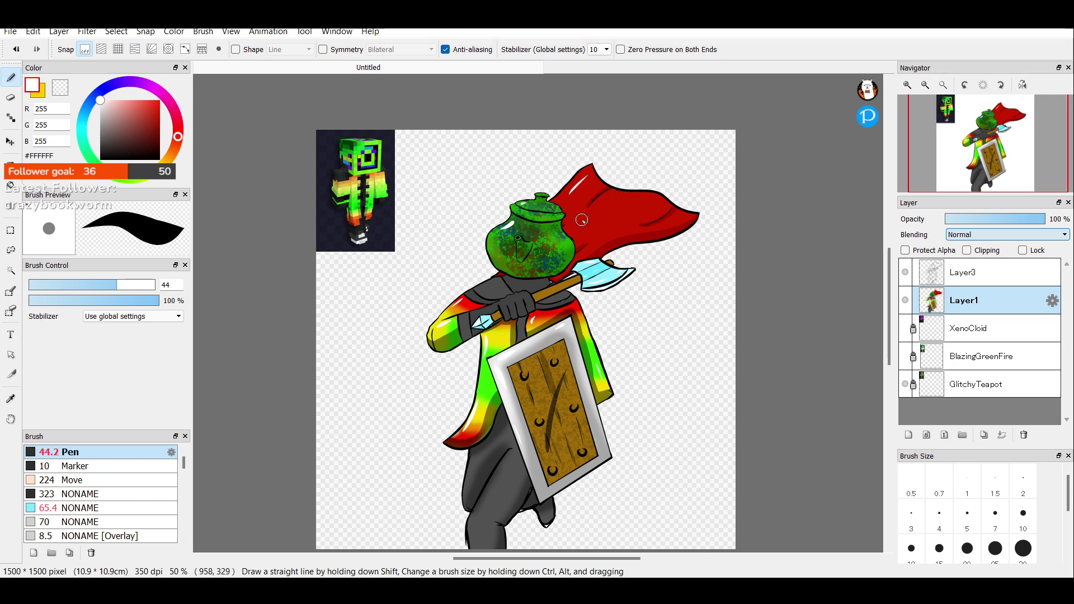
mouse_move(589, 237)
left_mouse_down()
mouse_move(629, 217)
mouse_move(646, 185)
mouse_move(647, 211)
mouse_move(662, 203)
mouse_move(621, 217)
left_mouse_up()
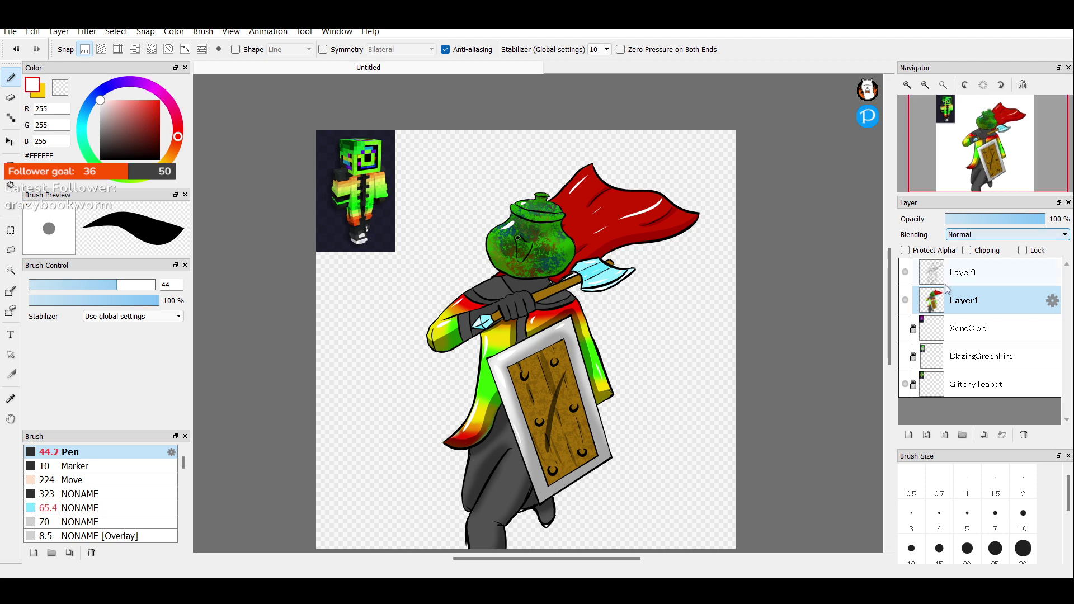
Delete the reference picture layer shown in the canvas corner and check the colouring with Layer3's line art hidden and shown.
left_click(947, 396)
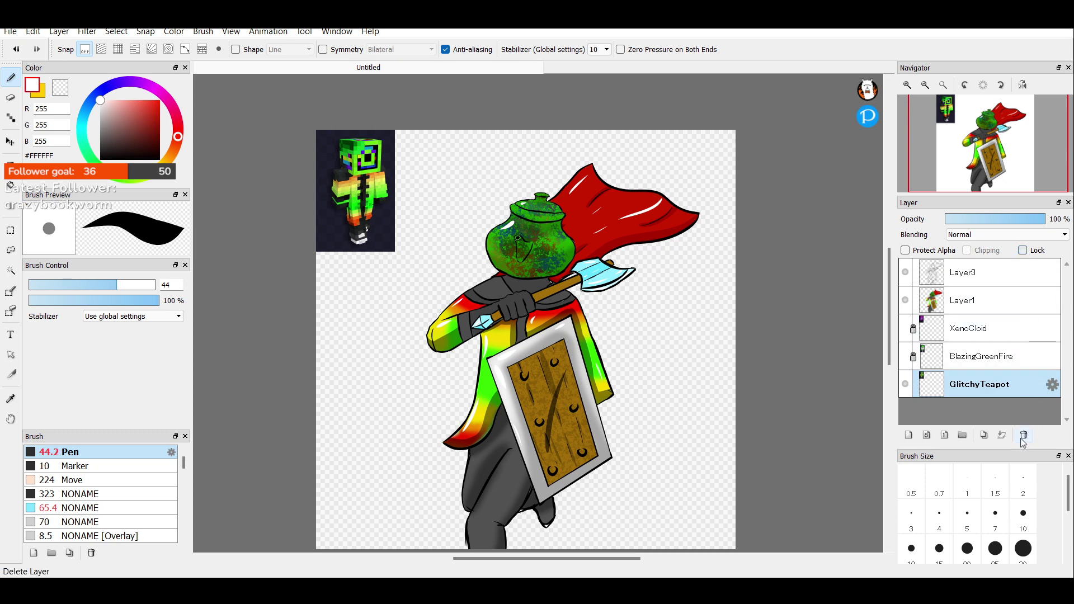
left_click(1024, 435)
left_click(969, 280)
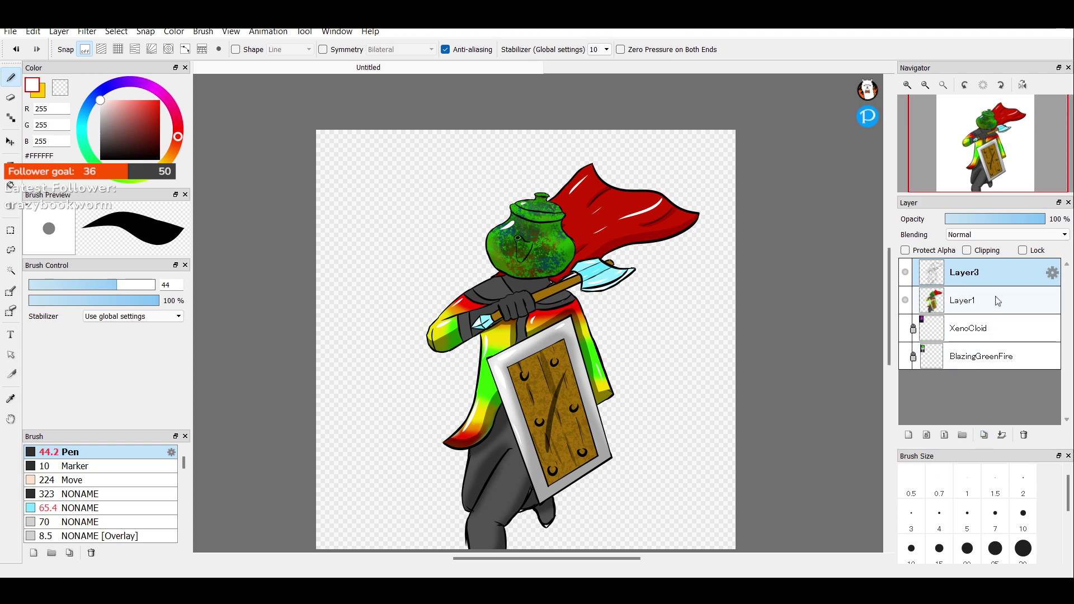
left_click(905, 273)
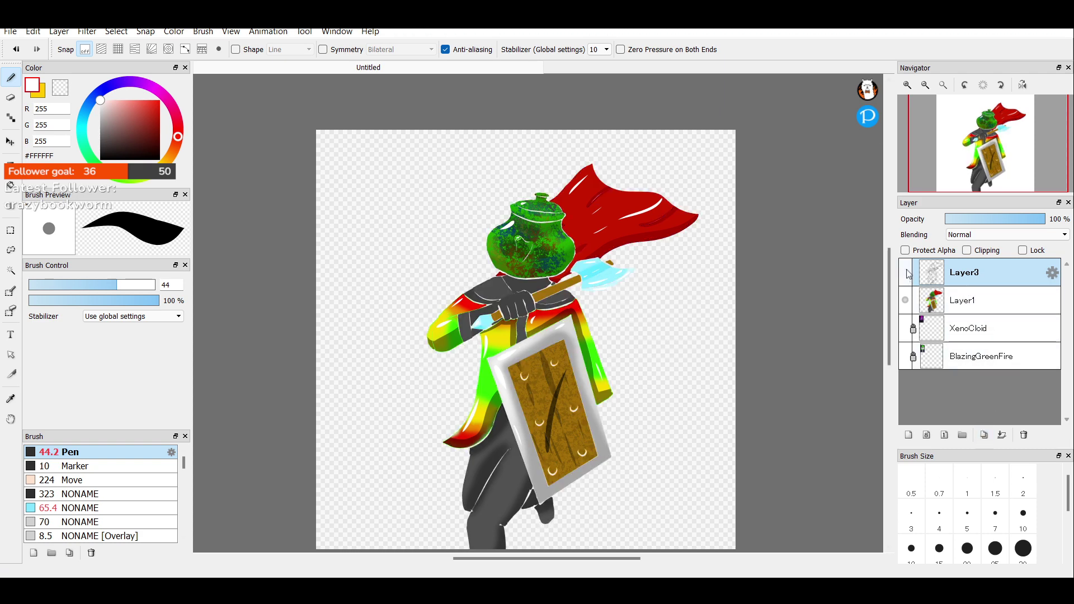
left_click(907, 273)
left_click(907, 273)
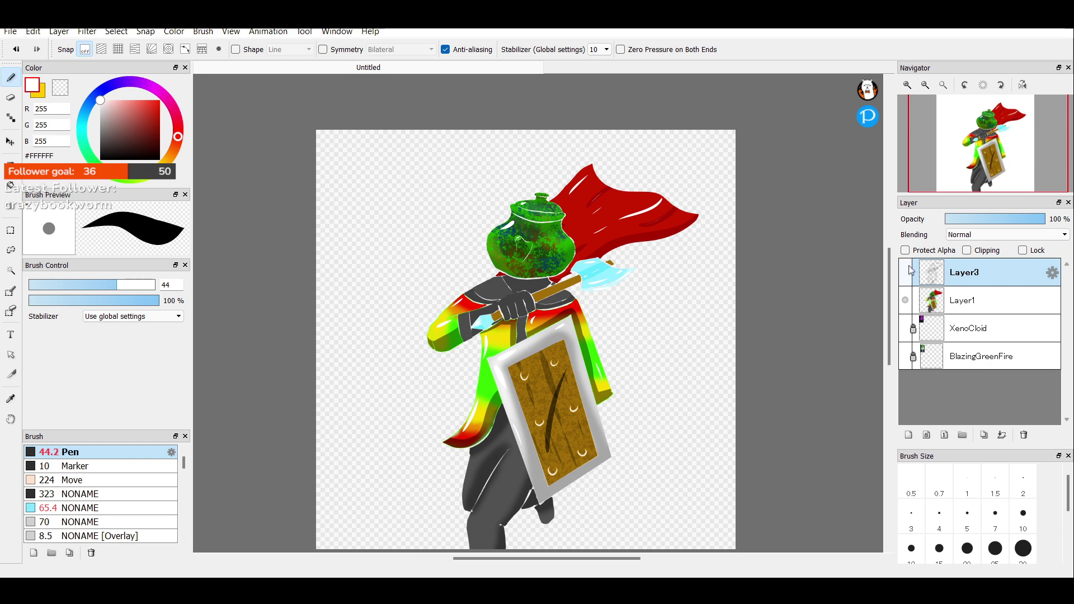
left_click(907, 273)
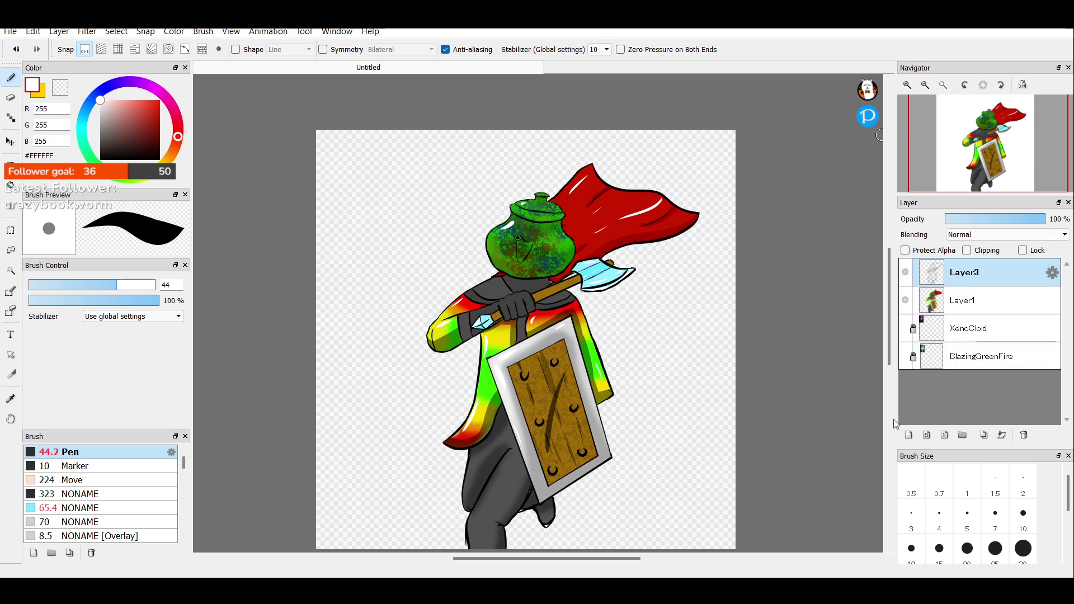
Add a new layer directly beneath Layer1 and choose bright green #0AFF00 as the painting colour.
left_click(908, 434)
left_click_drag(961, 273, 967, 334)
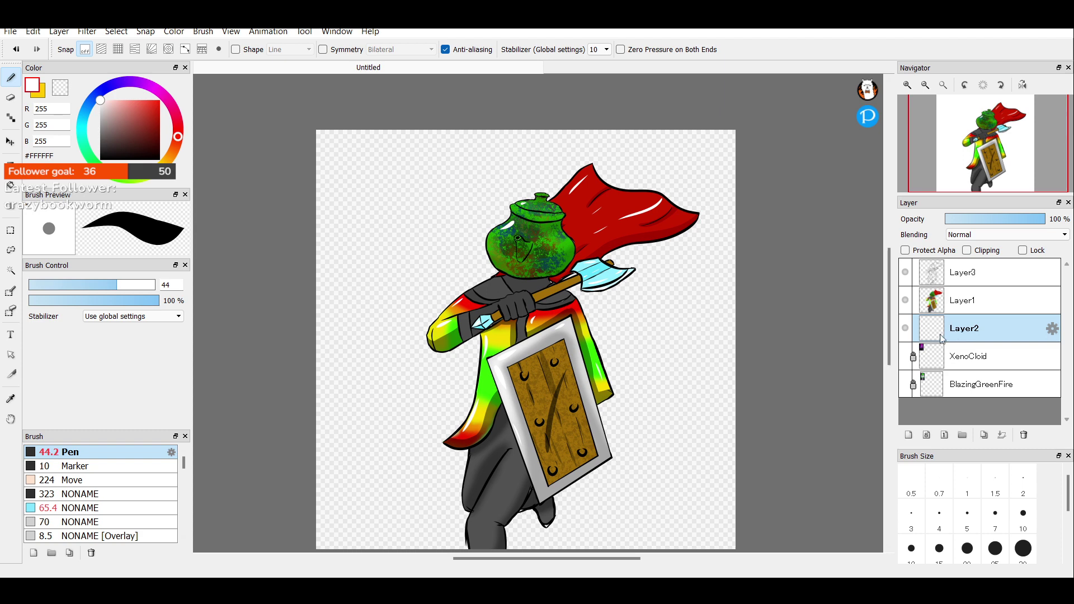
left_click(963, 164)
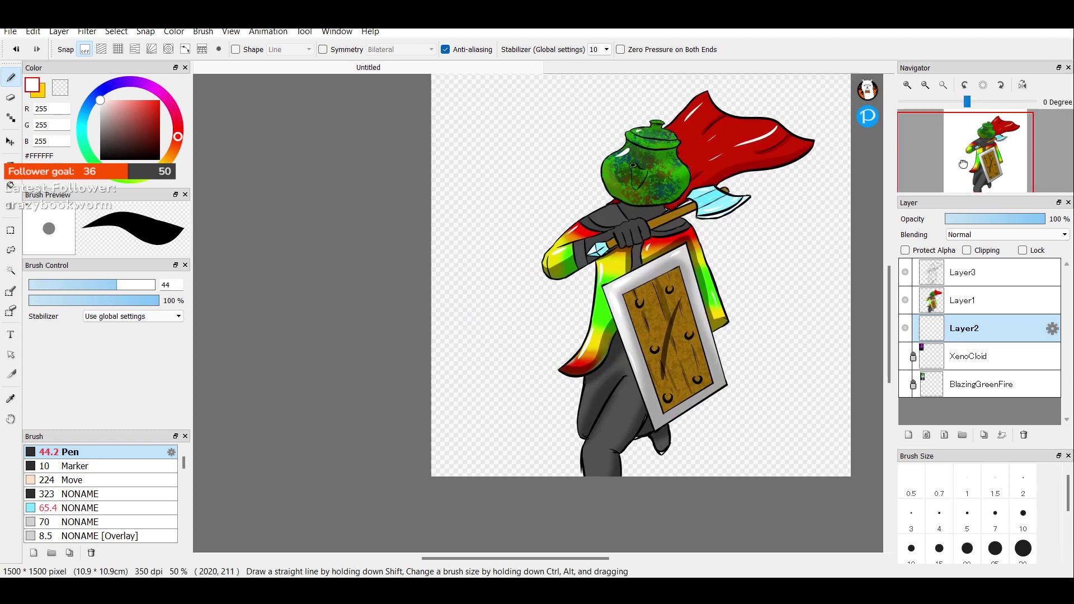
left_click_drag(963, 164, 973, 157)
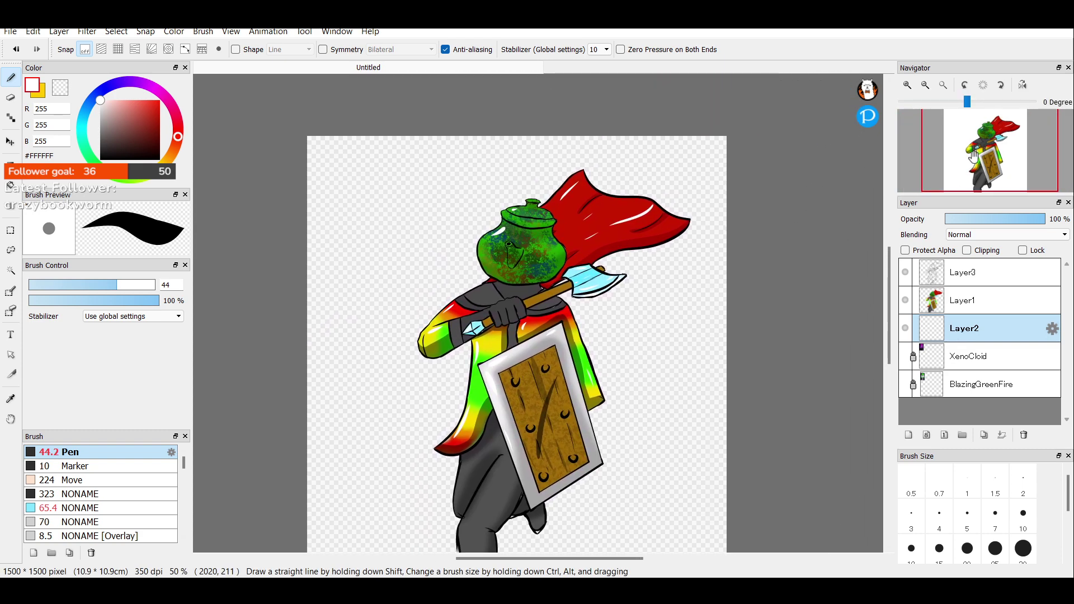
left_click(108, 172)
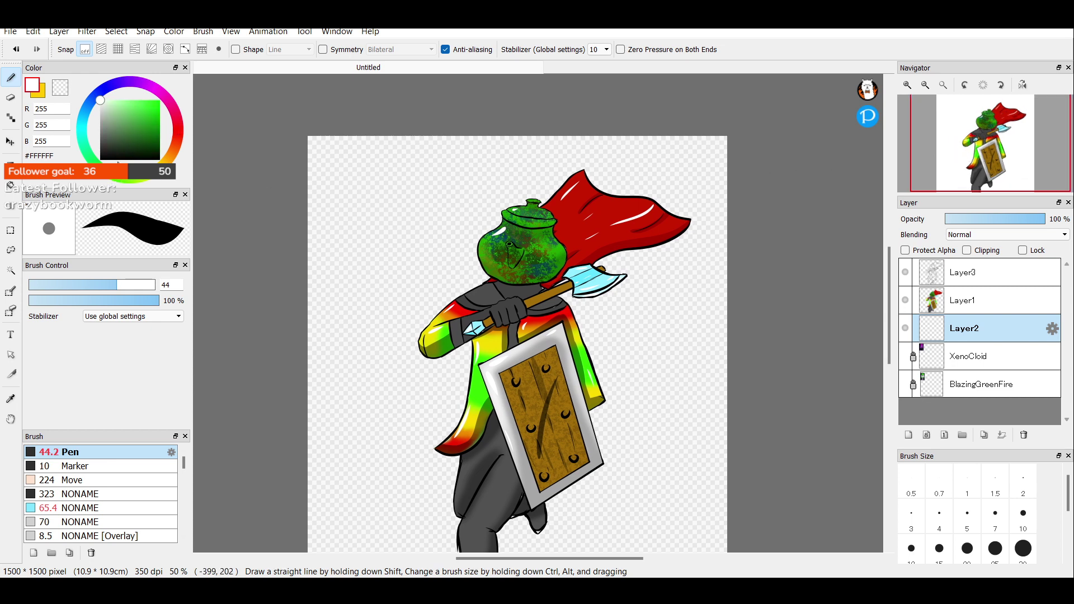
left_click_drag(136, 136, 230, 68)
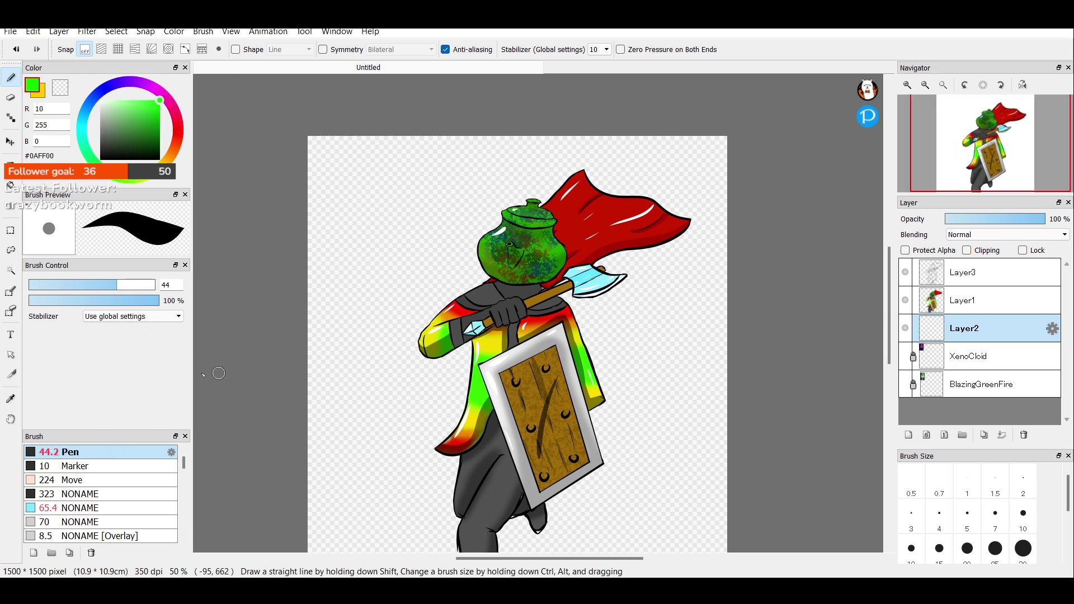
Enlarge the Pen to 442 px and cover the background behind the character with the bright green.
left_click_drag(132, 285, 158, 285)
mouse_move(291, 200)
left_mouse_down()
mouse_move(442, 131)
mouse_move(347, 215)
mouse_move(720, 108)
mouse_move(333, 447)
mouse_move(716, 235)
mouse_move(380, 492)
mouse_move(699, 313)
left_mouse_up()
mouse_move(1010, 165)
left_mouse_down()
mouse_move(1010, 180)
mouse_move(1019, 167)
left_mouse_up()
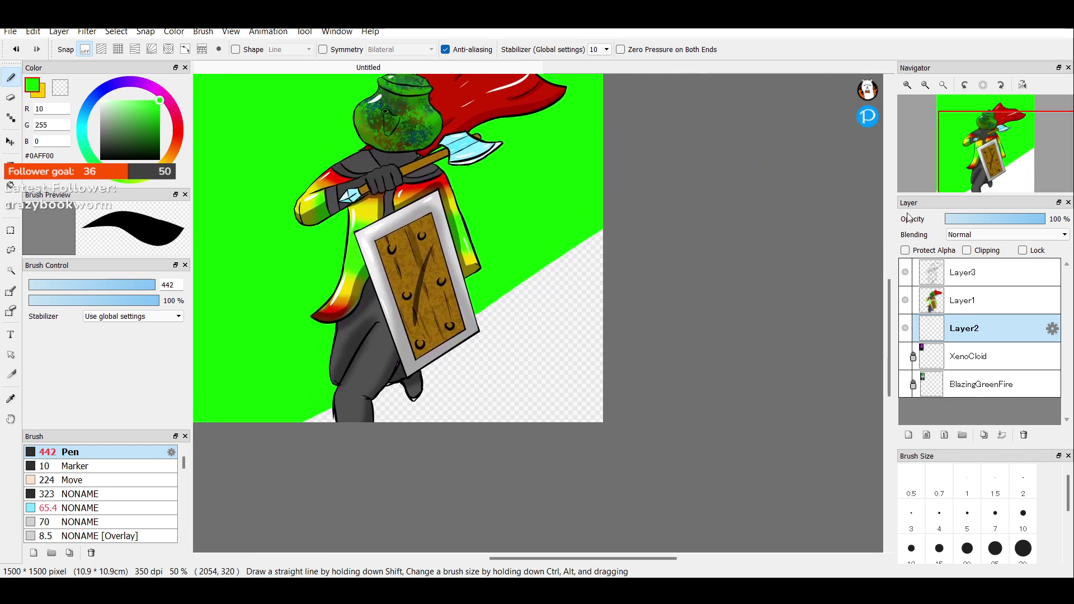
mouse_move(338, 463)
left_mouse_down()
mouse_move(662, 307)
mouse_move(731, 287)
left_mouse_up()
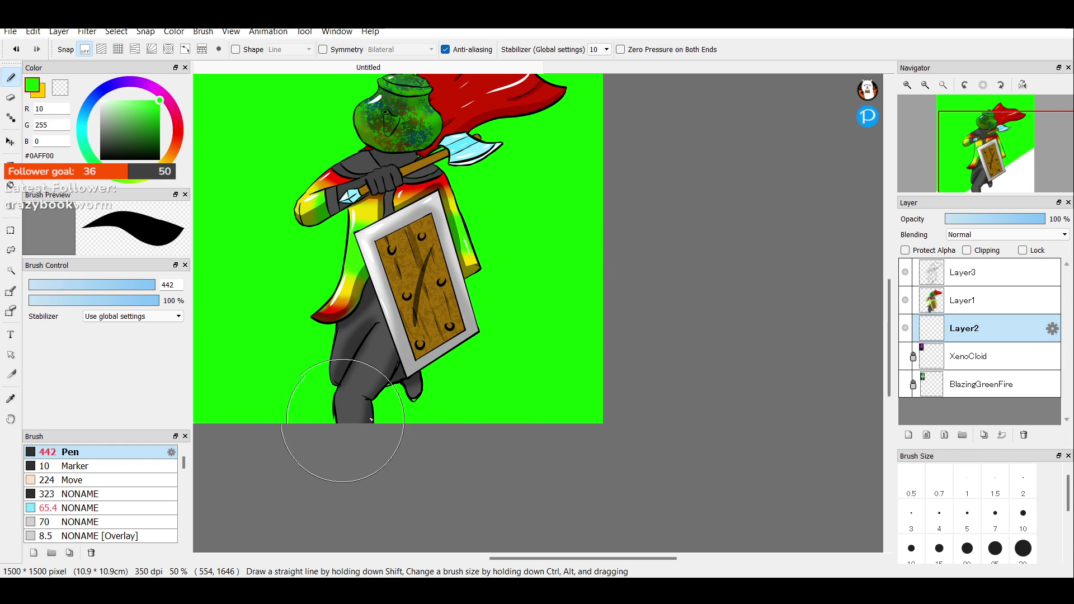
left_click(917, 87)
left_click(917, 87)
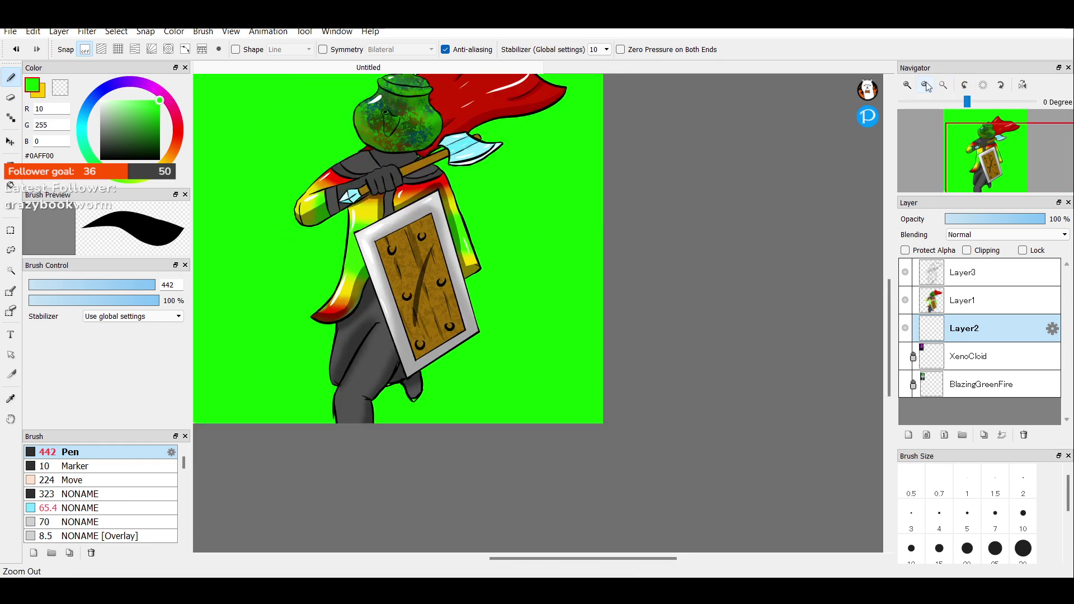
left_click(917, 87)
left_click(976, 150)
Fill the remaining unpainted spot in the canvas's lower-left corner with bright green using the 442 px Pen.
left_click(104, 522)
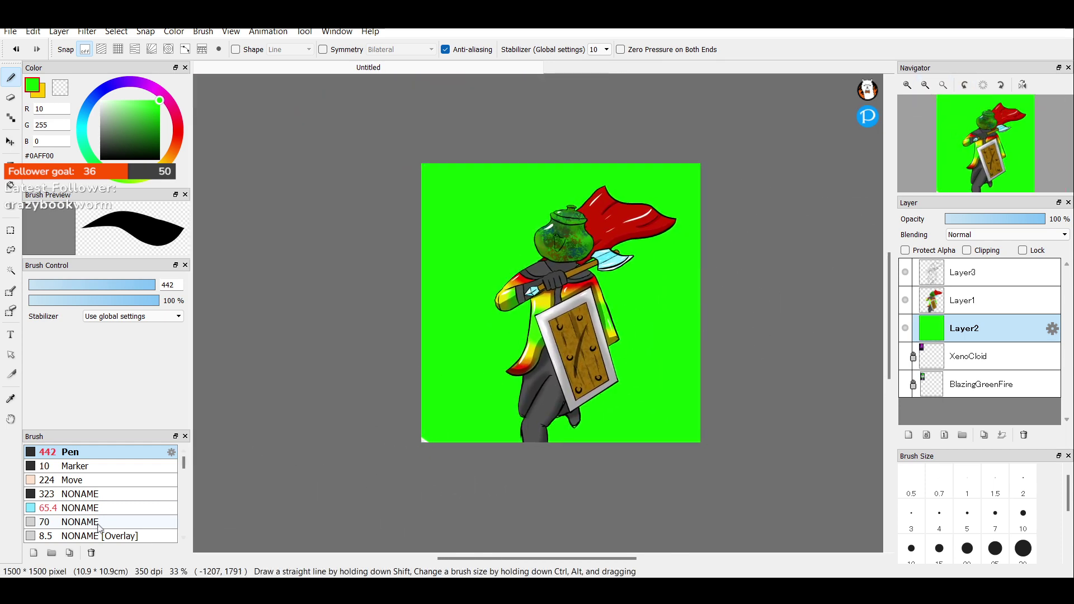
left_click(113, 510)
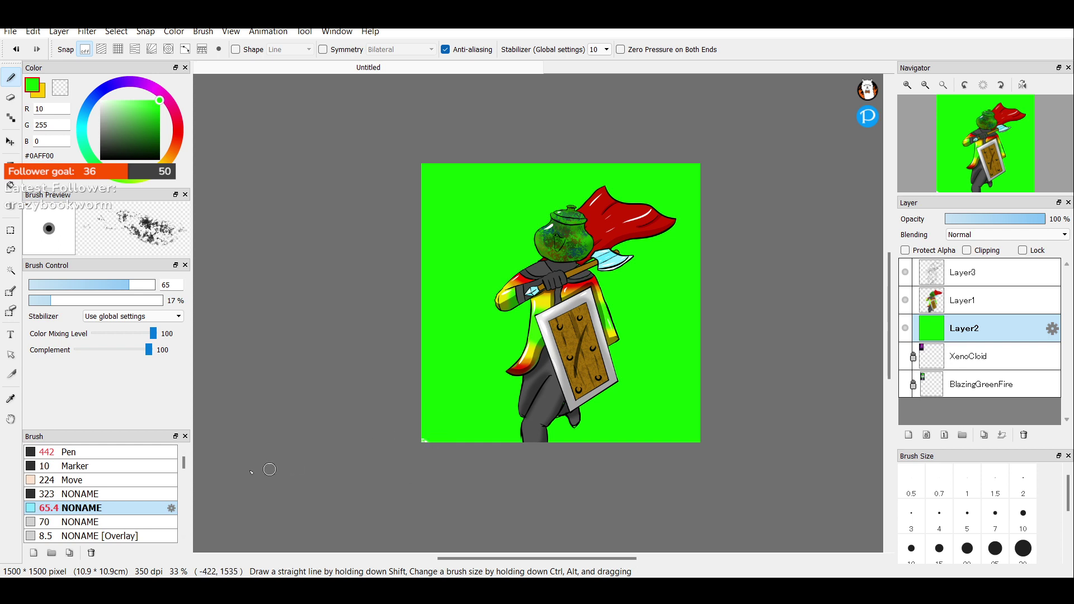
left_click(162, 452)
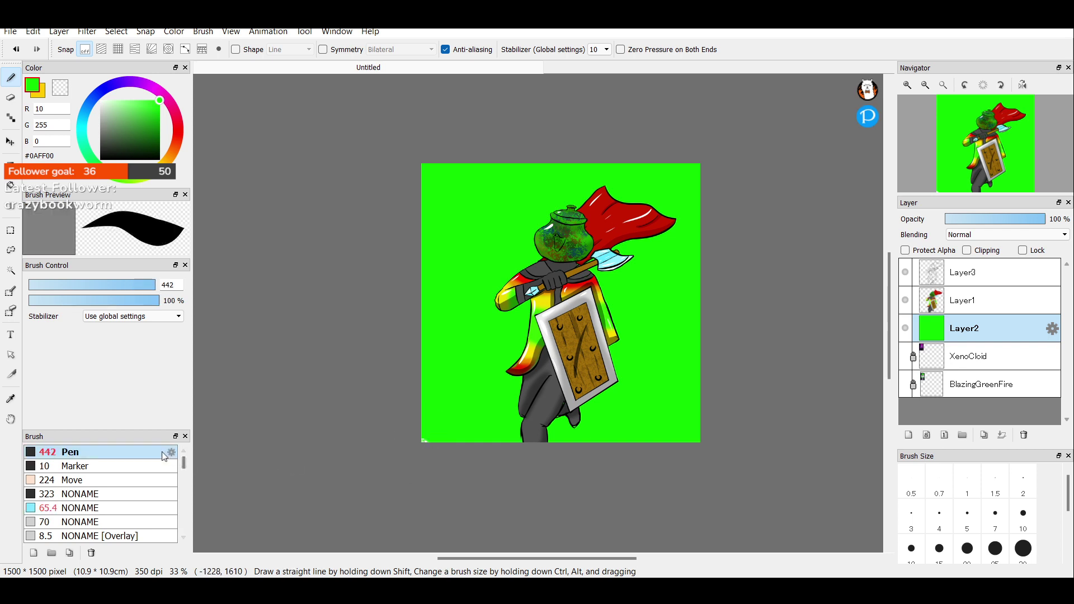
Texture the green background on Layer2 with muted green #4DB349 using the spatter brush at 335 px.
left_click(174, 521)
left_click(170, 507)
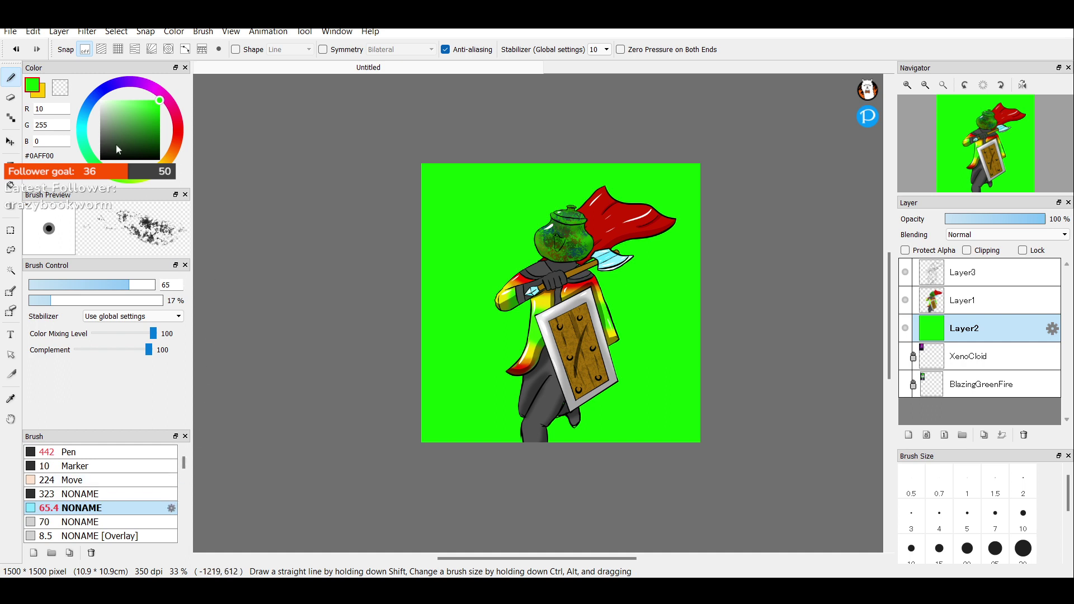
mouse_move(122, 121)
left_mouse_down()
mouse_move(144, 100)
mouse_move(135, 118)
left_mouse_up()
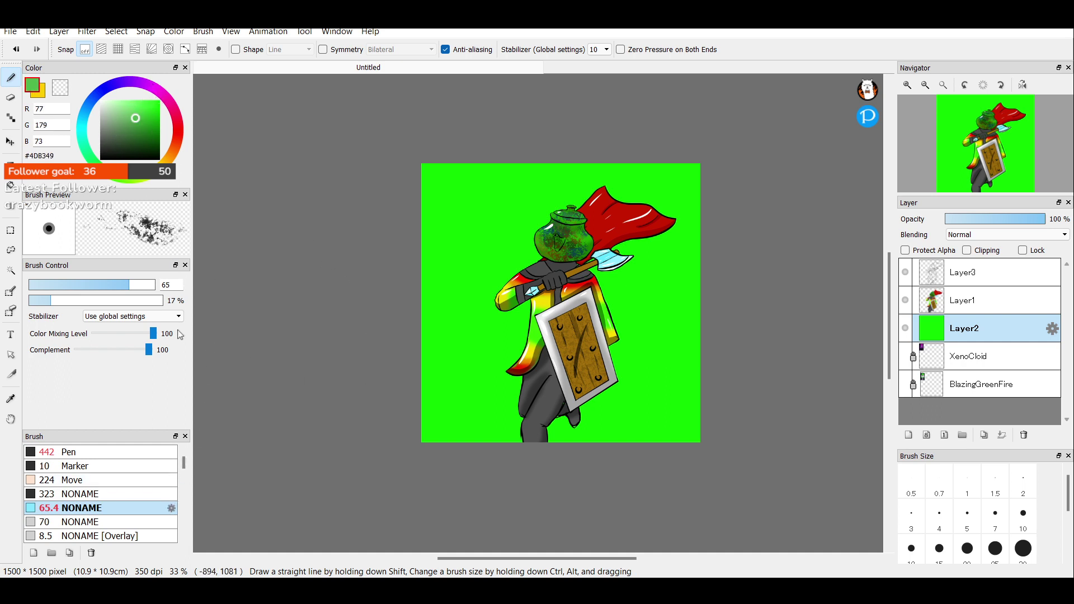
left_click_drag(144, 288, 162, 287)
mouse_move(283, 335)
left_mouse_down()
mouse_move(371, 417)
mouse_move(553, 434)
mouse_move(708, 428)
mouse_move(600, 408)
mouse_move(351, 397)
mouse_move(594, 392)
mouse_move(839, 365)
mouse_move(593, 343)
mouse_move(398, 342)
mouse_move(584, 346)
mouse_move(801, 315)
mouse_move(590, 304)
mouse_move(406, 248)
left_mouse_up()
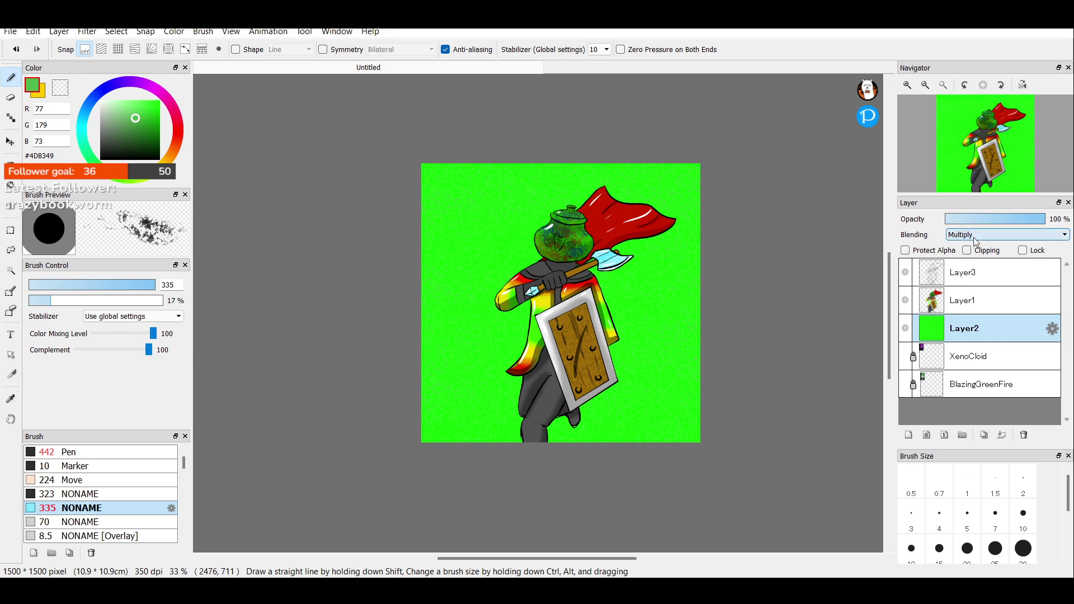
Add a Multiply layer above Layer2 and spatter #4DB349 across the background in horizontal bands with the 335 px brush.
left_click(908, 435)
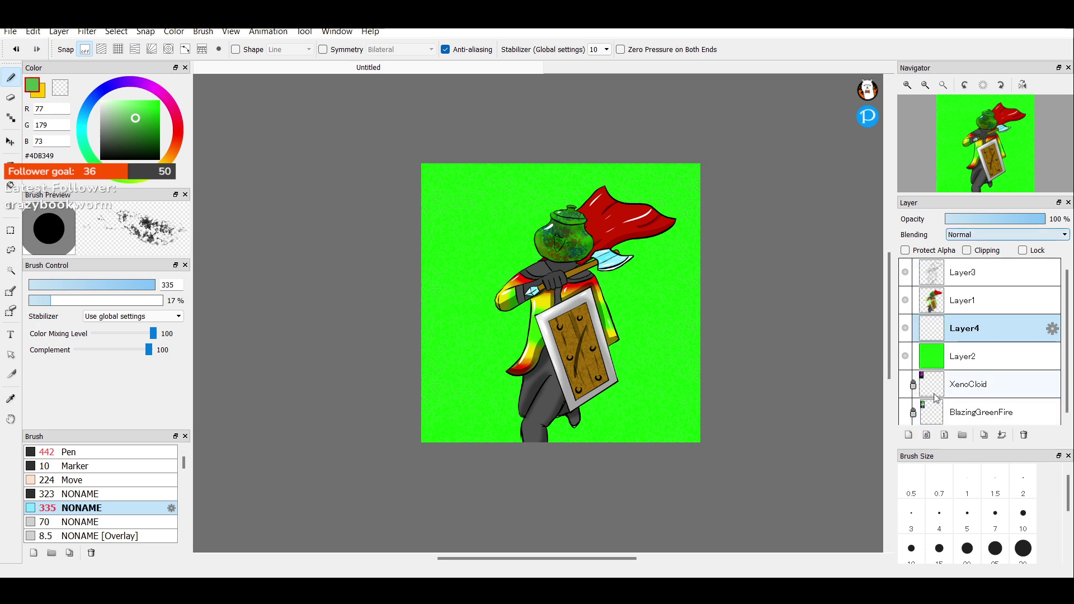
left_click(969, 253)
left_click_drag(440, 175, 743, 194)
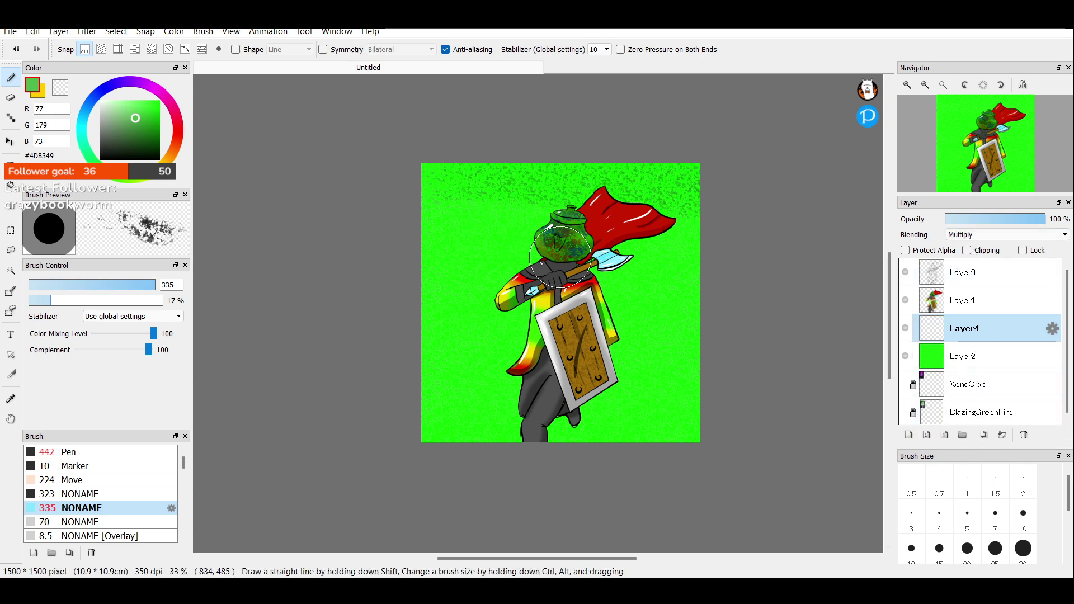
mouse_move(401, 280)
left_mouse_down()
mouse_move(697, 270)
mouse_move(738, 303)
left_mouse_up()
left_click_drag(330, 386, 795, 401)
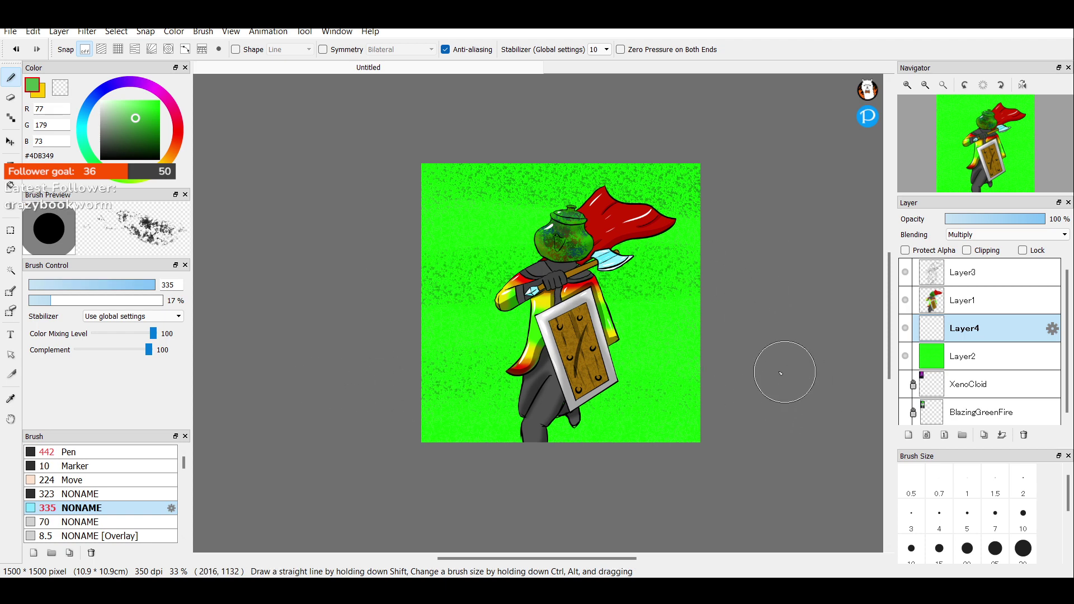
Spatter violet #5849B3 over the background on the same layer and change its blending to Overlay after trying Add.
left_click(113, 86)
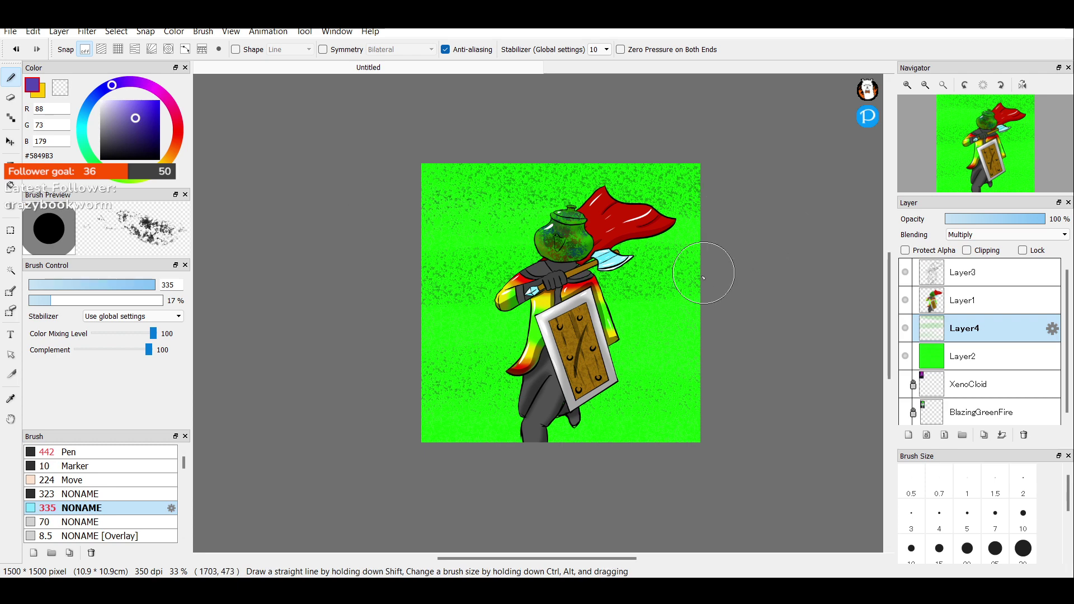
mouse_move(630, 228)
left_mouse_down()
mouse_move(350, 240)
mouse_move(454, 255)
mouse_move(436, 260)
mouse_move(464, 247)
mouse_move(639, 240)
mouse_move(756, 265)
mouse_move(681, 320)
mouse_move(384, 362)
mouse_move(531, 401)
mouse_move(784, 410)
mouse_move(697, 204)
mouse_move(600, 181)
mouse_move(403, 166)
left_mouse_up()
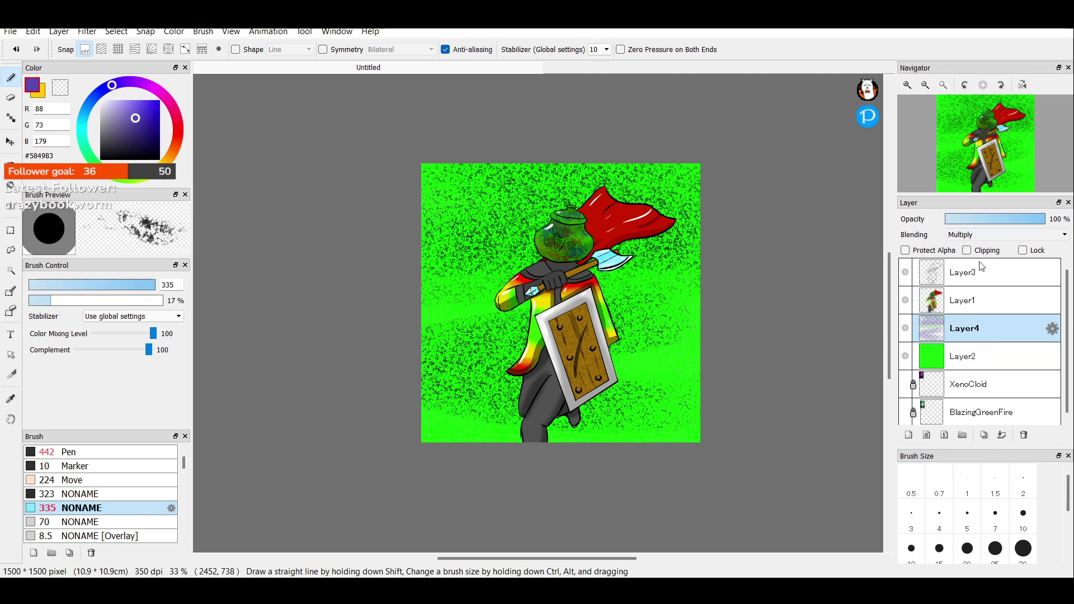
key("Down")
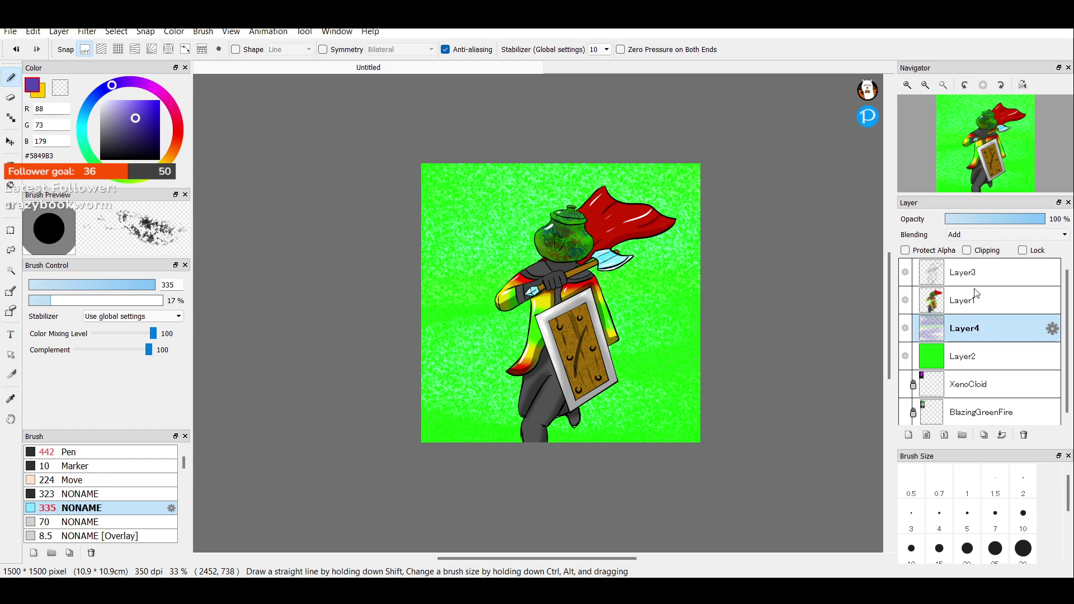
key("Down")
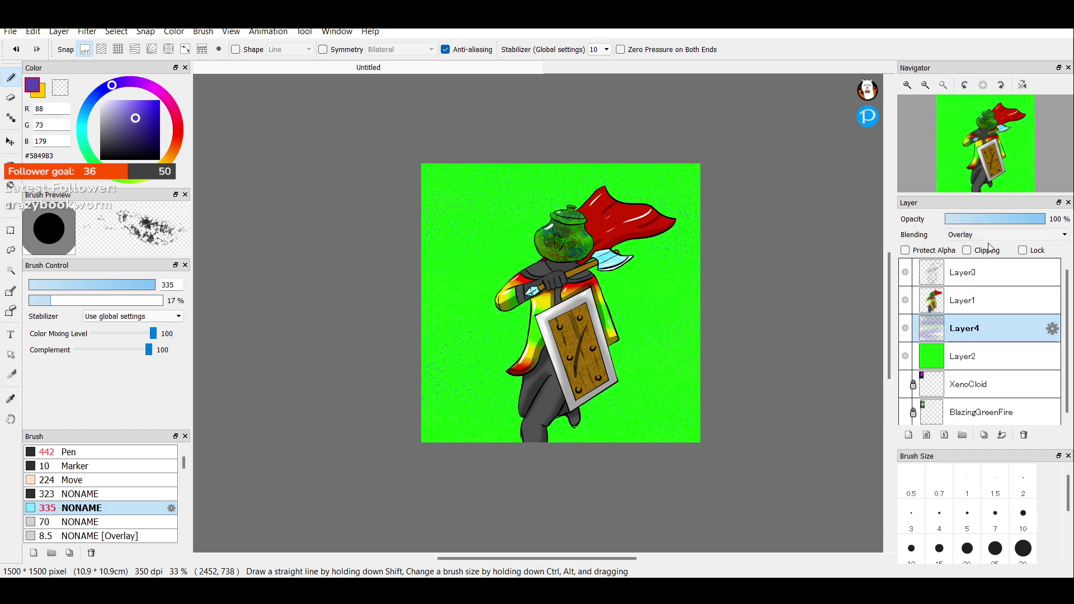
Set the violet spatter layer's blending to Darken after trying Lighten.
key("Down")
key("Down")
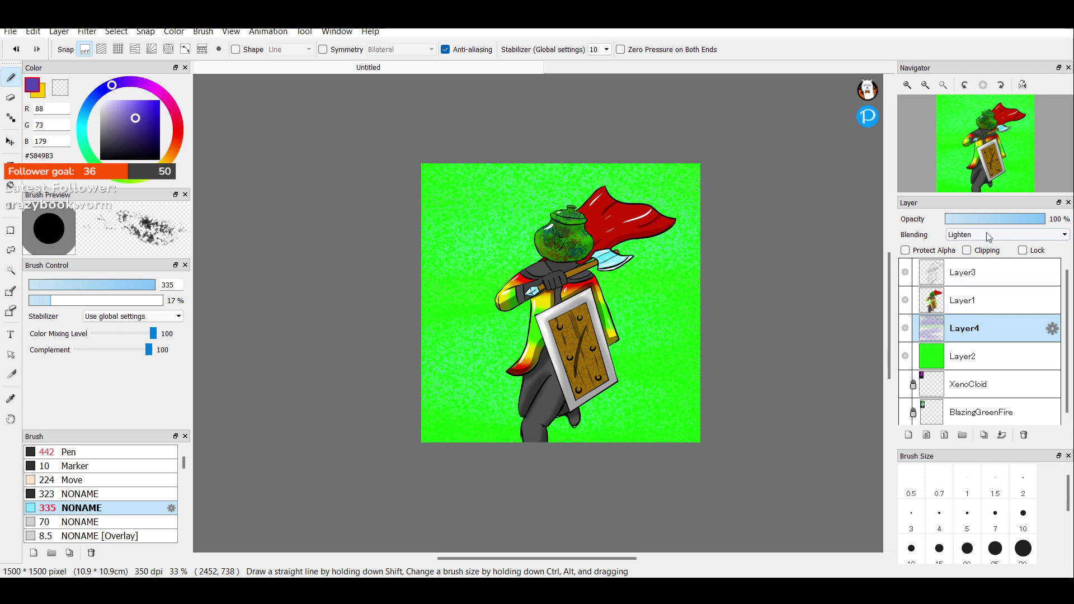
key("Up")
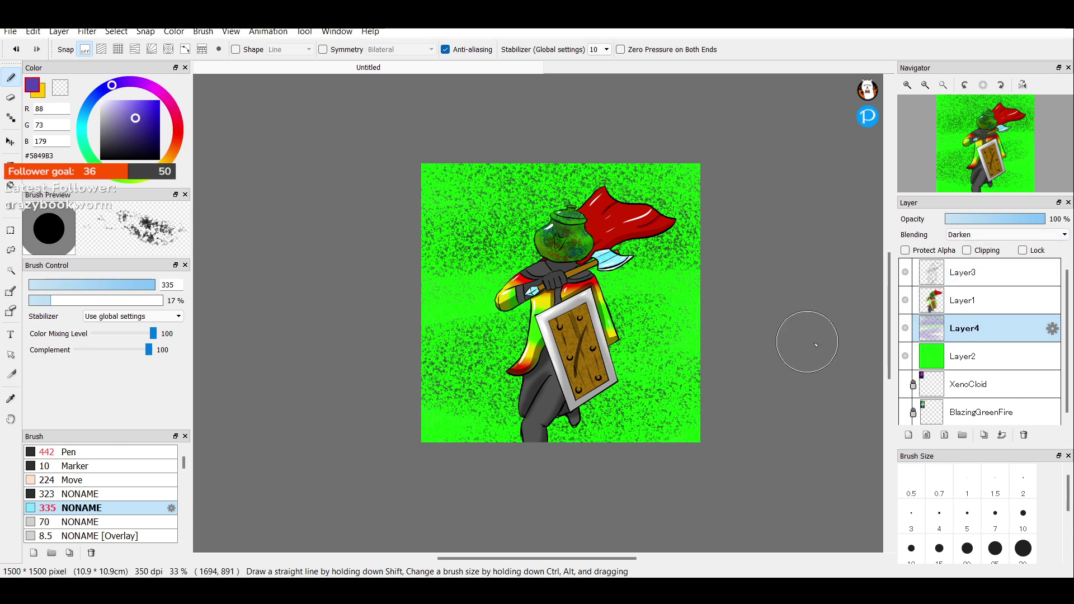
Smear the spatter into diagonal streaks across the background with the 224 px Move brush and merge Layer4 down into Layer2.
left_click(107, 480)
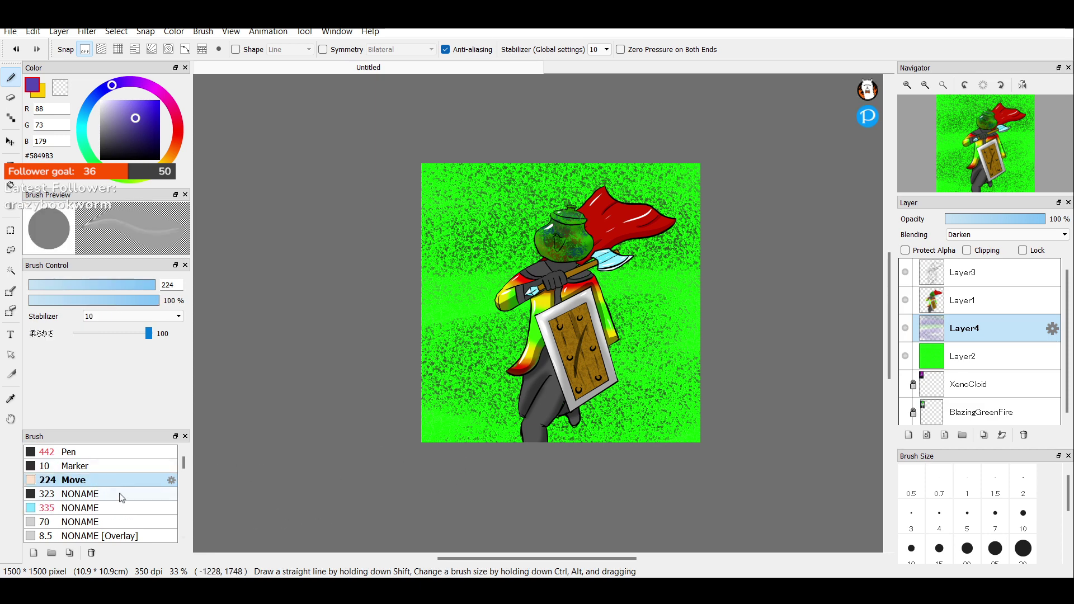
mouse_move(437, 392)
left_mouse_down()
mouse_move(448, 439)
mouse_move(466, 401)
mouse_move(450, 411)
mouse_move(471, 431)
left_mouse_up()
mouse_move(514, 368)
left_mouse_down()
mouse_move(519, 397)
mouse_move(551, 372)
mouse_move(538, 420)
mouse_move(599, 419)
mouse_move(596, 455)
mouse_move(730, 350)
mouse_move(612, 514)
mouse_move(616, 524)
mouse_move(713, 419)
mouse_move(724, 367)
mouse_move(689, 360)
mouse_move(553, 509)
mouse_move(614, 410)
mouse_move(722, 295)
mouse_move(646, 350)
mouse_move(518, 510)
mouse_move(656, 328)
mouse_move(700, 292)
mouse_move(645, 315)
mouse_move(504, 460)
mouse_move(491, 458)
mouse_move(691, 251)
mouse_move(726, 238)
mouse_move(681, 362)
mouse_move(587, 478)
mouse_move(662, 408)
left_mouse_up()
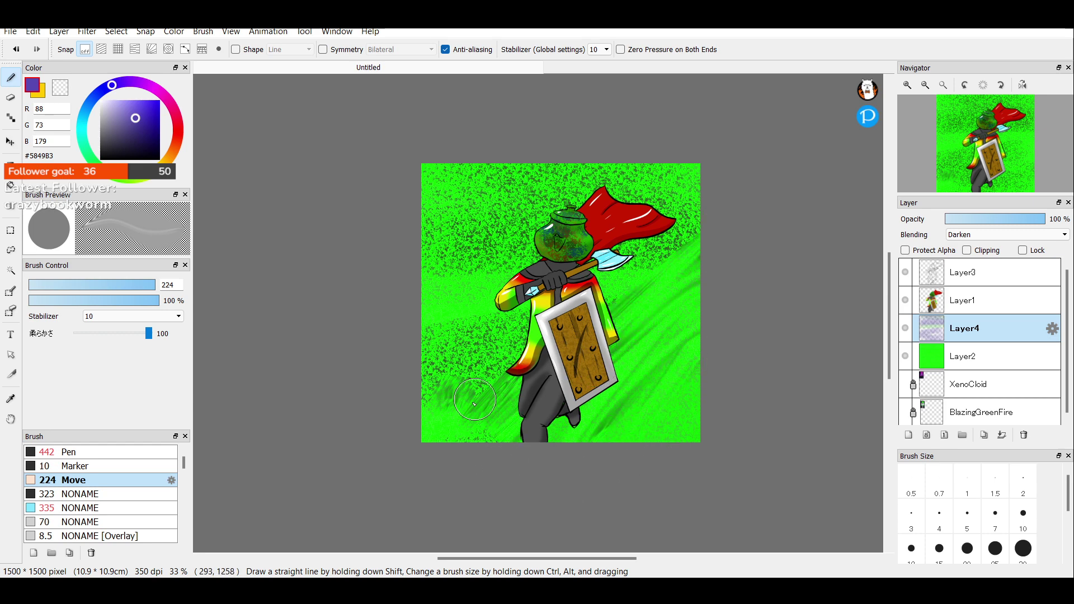
mouse_move(492, 367)
left_mouse_down()
mouse_move(732, 176)
mouse_move(498, 363)
left_mouse_up()
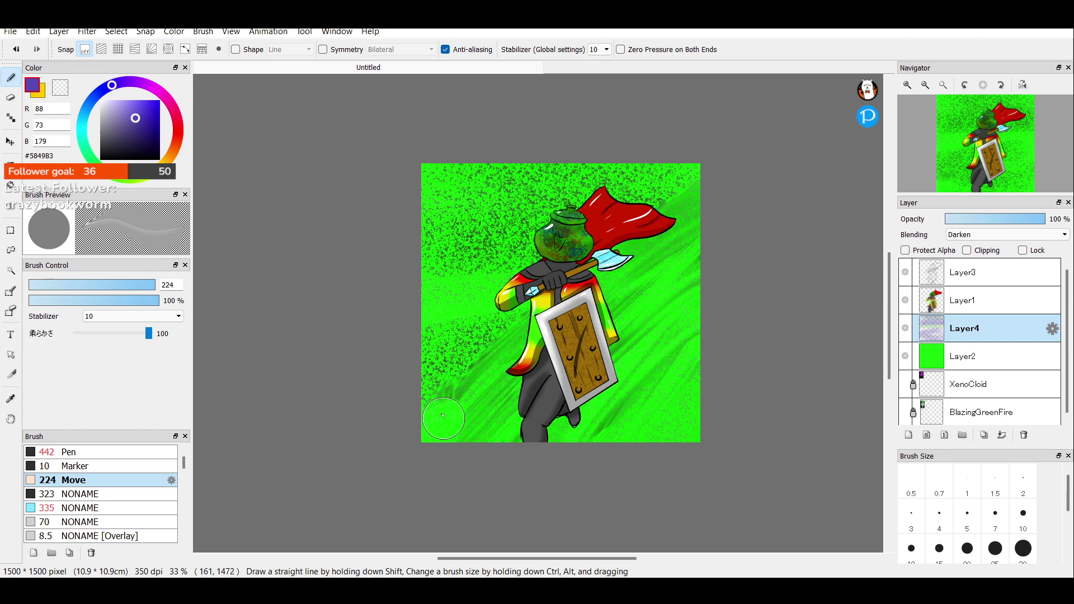
mouse_move(442, 415)
left_mouse_down()
mouse_move(445, 385)
mouse_move(641, 176)
left_mouse_up()
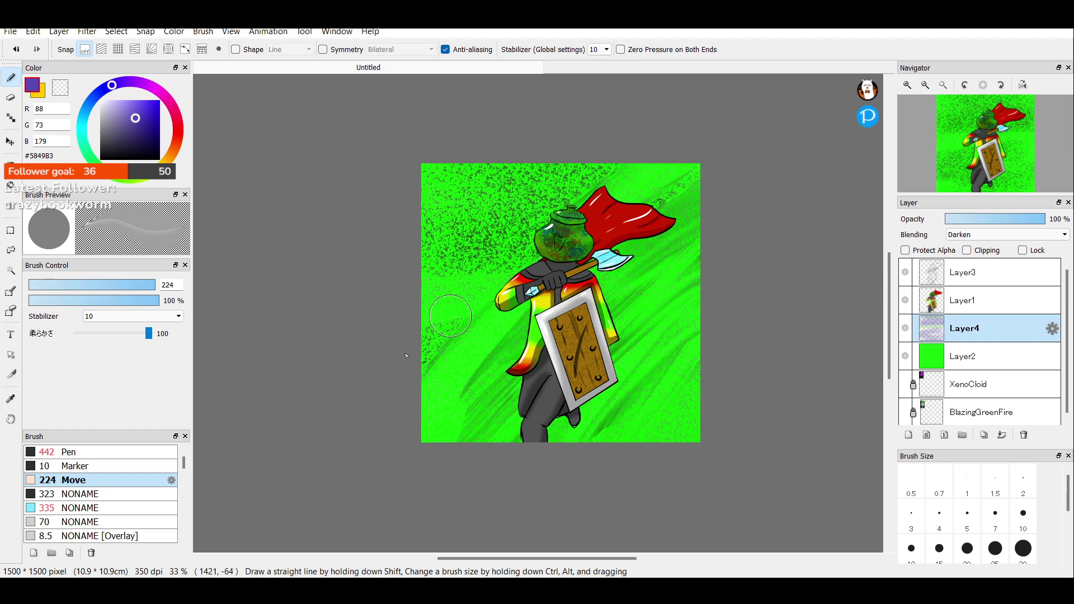
left_click_drag(434, 327, 596, 165)
mouse_move(408, 289)
left_mouse_down()
mouse_move(469, 203)
mouse_move(552, 144)
left_mouse_up()
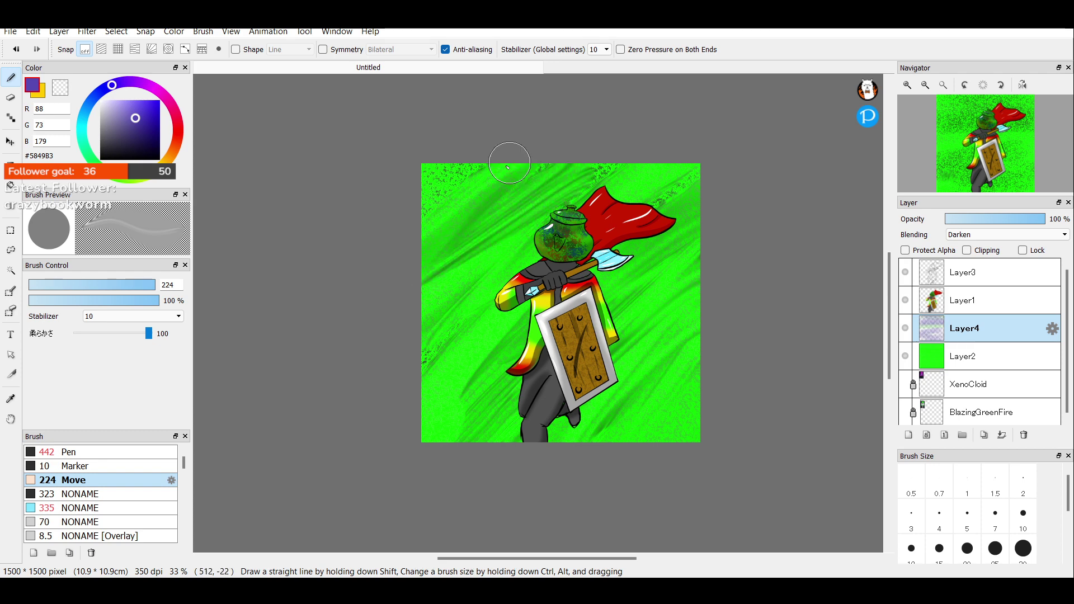
left_click_drag(404, 218, 472, 144)
mouse_move(509, 190)
left_mouse_down()
mouse_move(561, 156)
mouse_move(604, 145)
left_mouse_up()
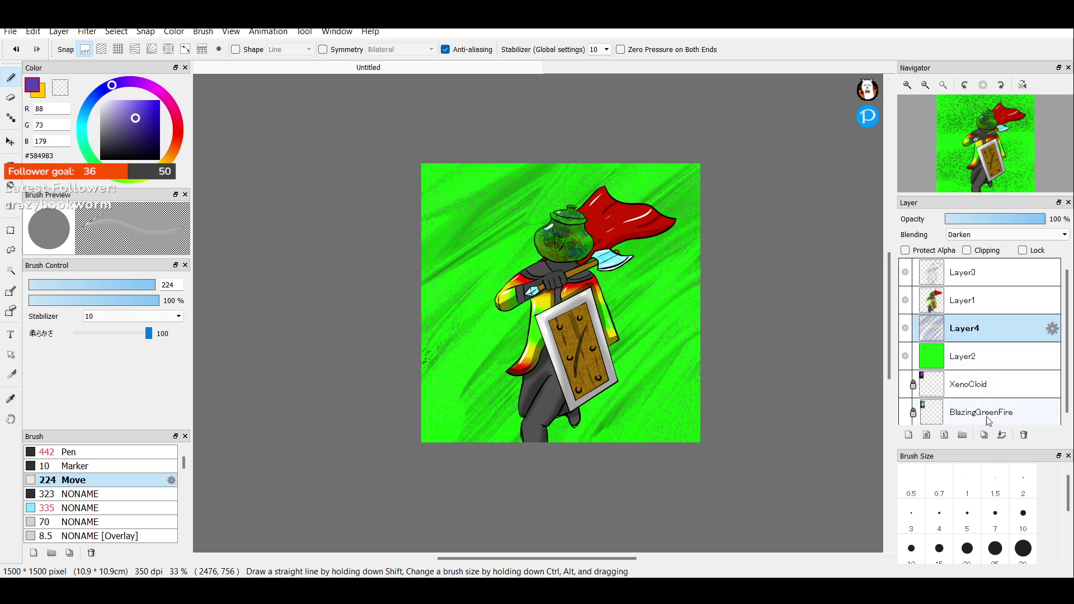
left_click(1002, 436)
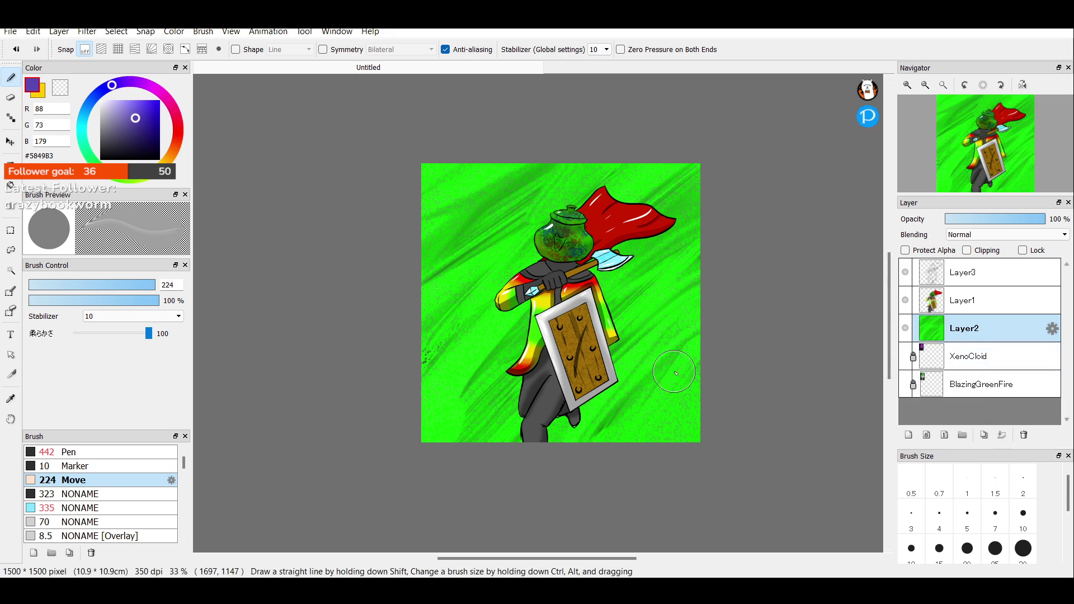
Paint angular #2400FF blue strokes with the 70 px soft brush across the background's upper-left area on Layer2, discarding a trial horizontal line.
left_click(121, 508)
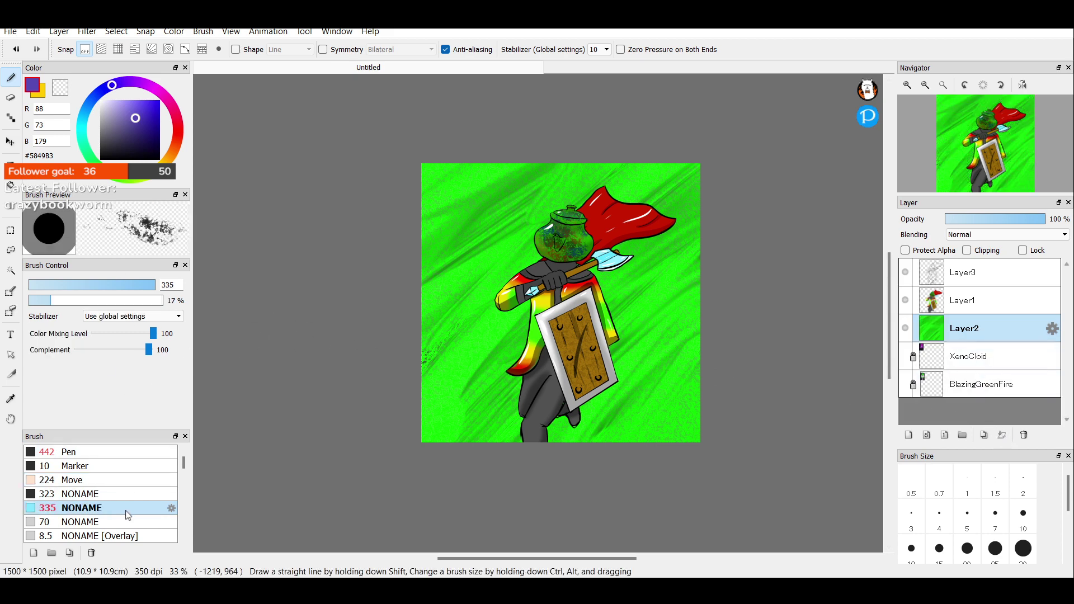
left_click(120, 524)
left_click(126, 506)
left_click(118, 525)
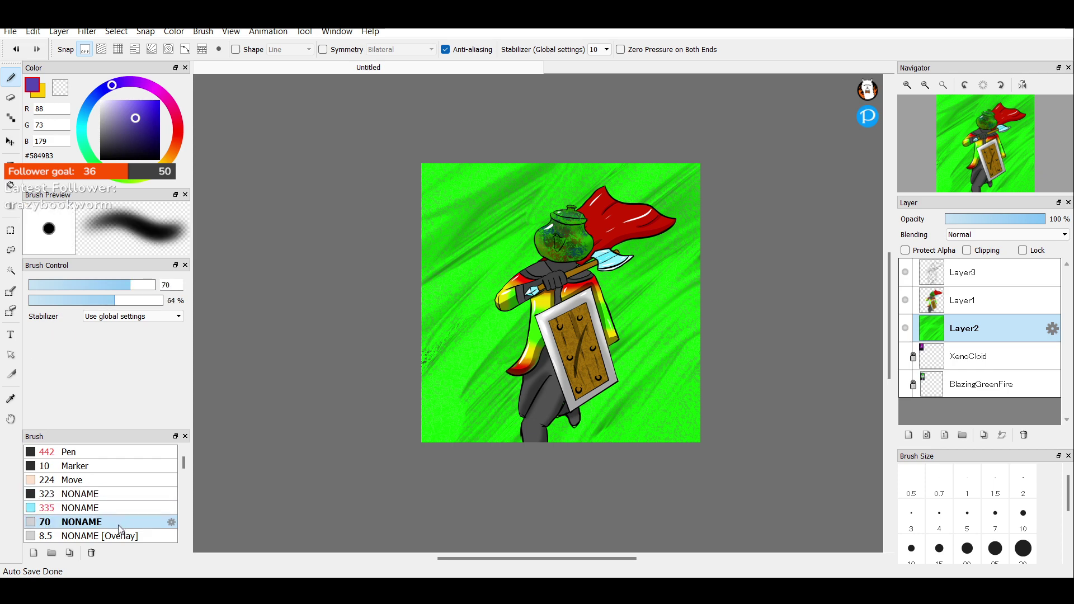
left_click(160, 100)
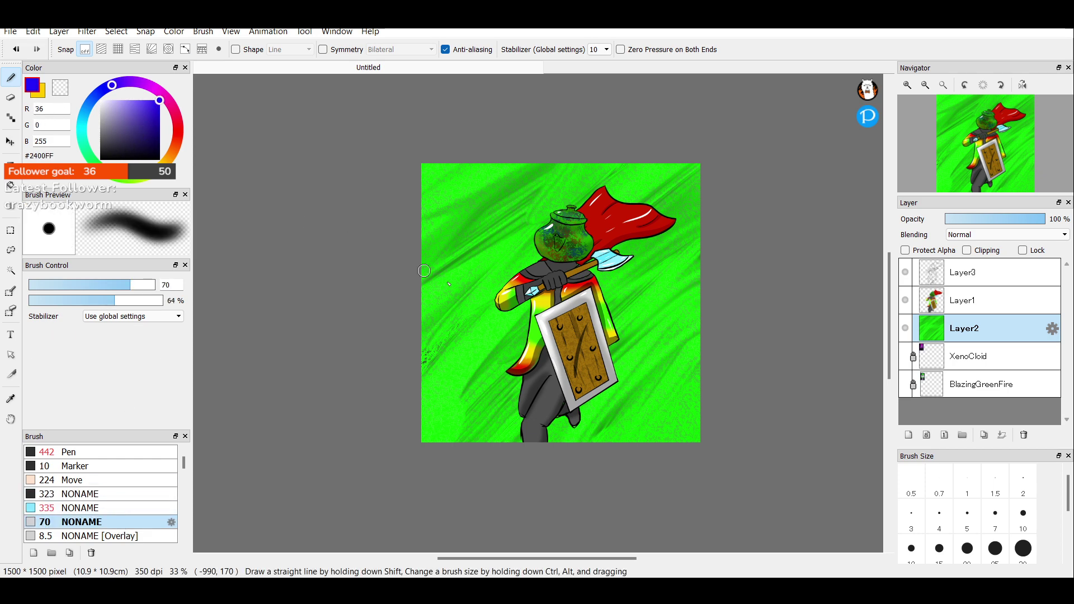
left_click_drag(391, 383, 674, 346)
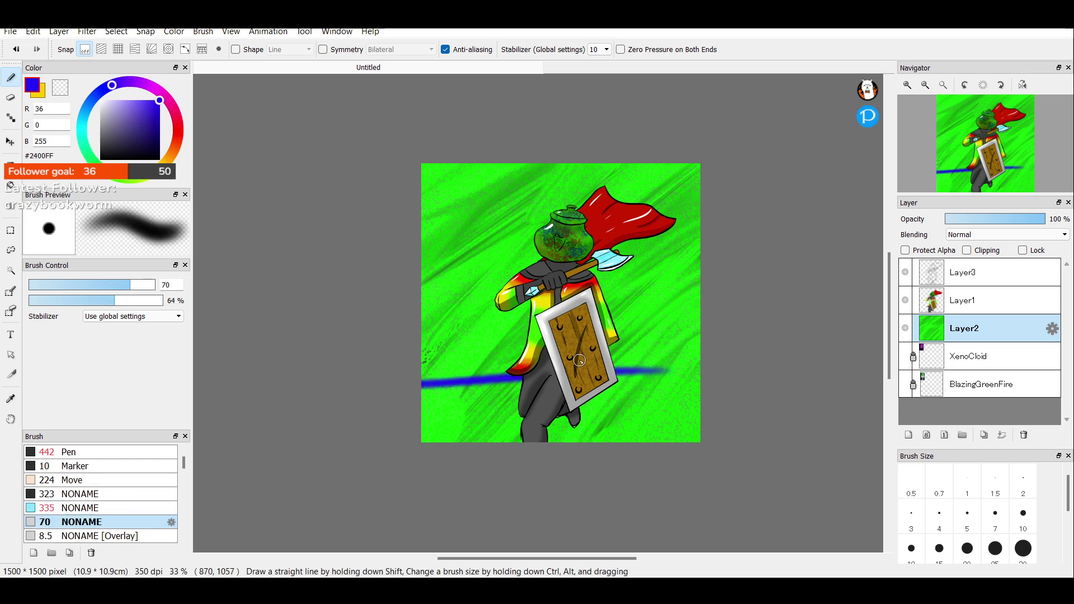
key("ctrl+z")
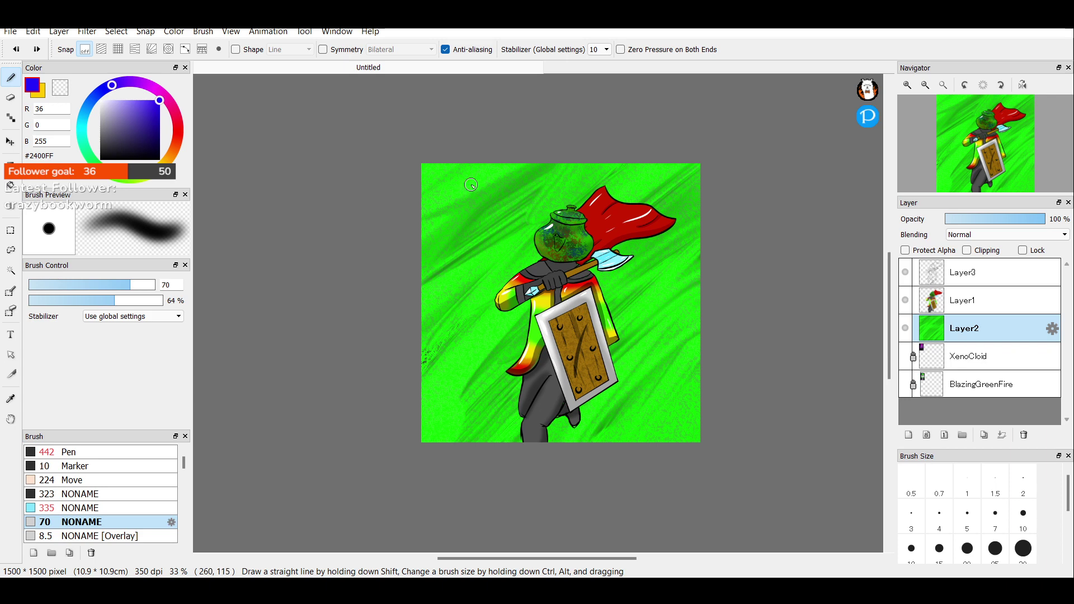
mouse_move(494, 171)
left_mouse_down()
mouse_move(392, 290)
mouse_move(525, 198)
mouse_move(459, 230)
mouse_move(503, 305)
left_mouse_up()
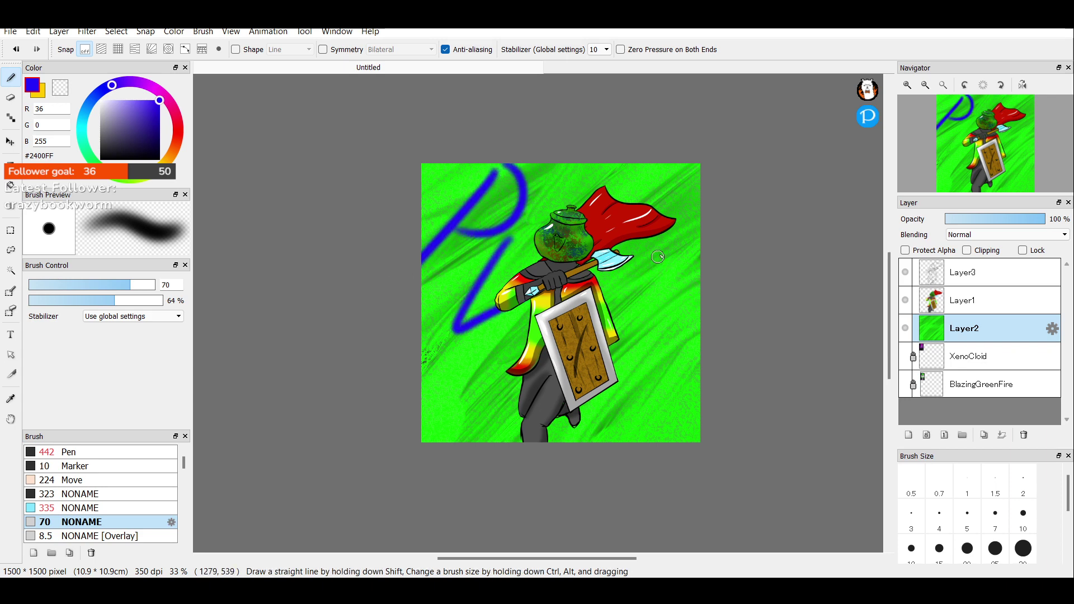
Paint a rounded blue loop beside the shield, redoing it until smooth, plus a dot and a diagonal stroke in the lower-right corner.
left_click_drag(667, 249, 612, 313)
left_click_drag(667, 252, 603, 257)
key("ctrl+z")
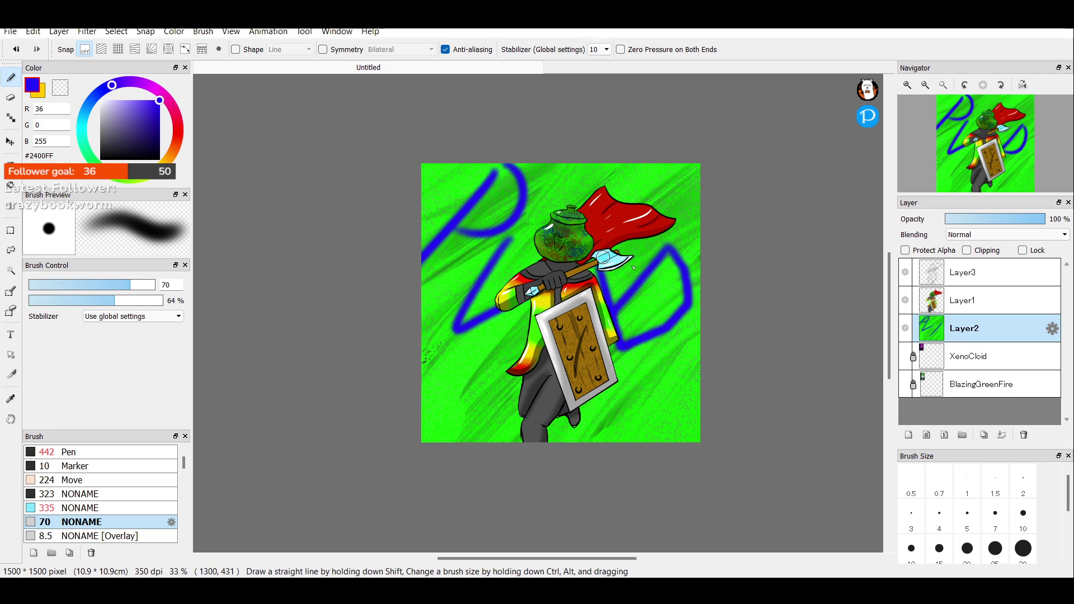
key("ctrl+z")
mouse_move(668, 247)
left_mouse_down()
mouse_move(693, 320)
mouse_move(591, 312)
left_mouse_up()
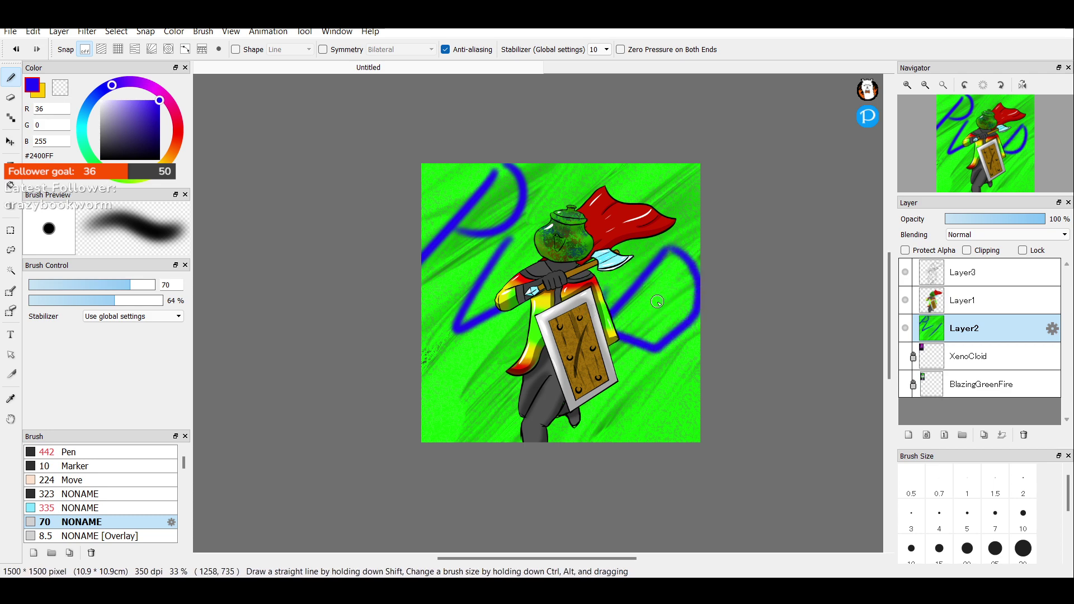
key("ctrl+z")
mouse_move(669, 248)
left_mouse_down()
mouse_move(699, 297)
mouse_move(631, 306)
left_mouse_up()
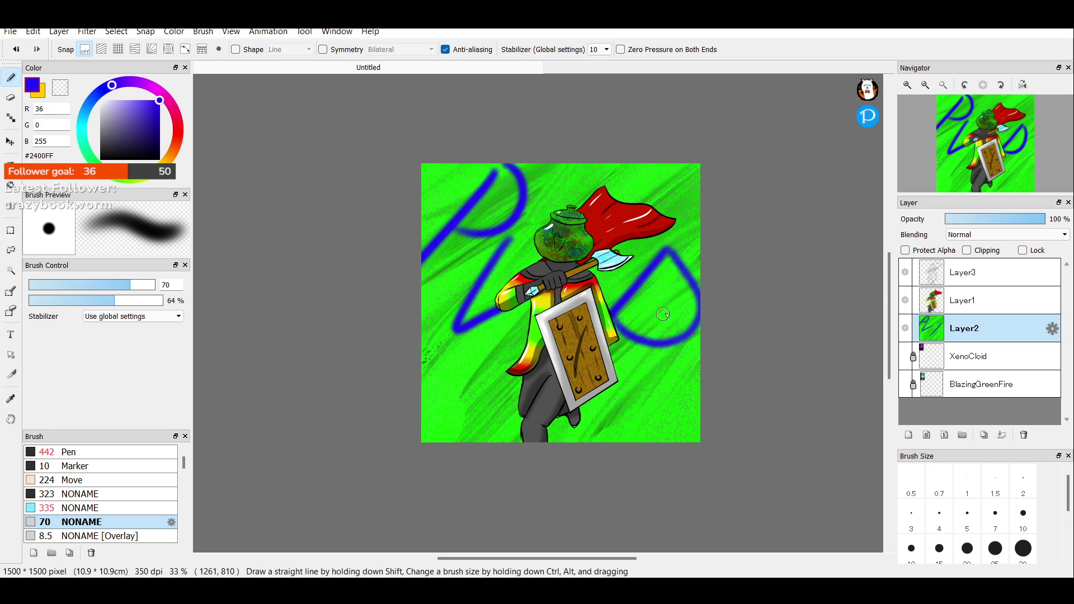
left_click(642, 431)
left_click_drag(663, 414, 780, 298)
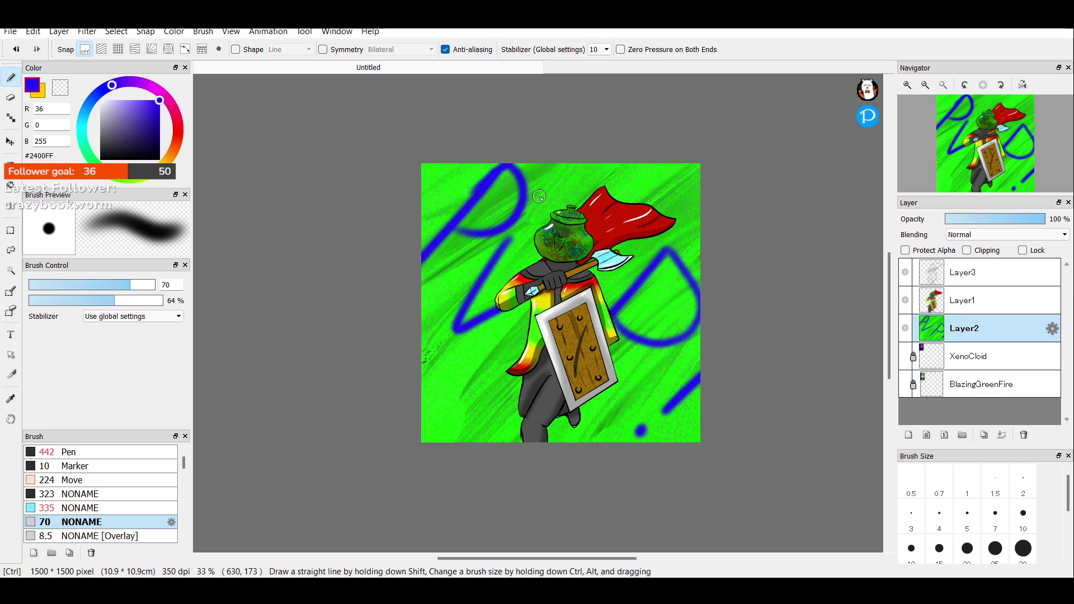
Paint red #FF0F00 diagonal lines across the background's lower-left and upper-right corners.
left_click(178, 132)
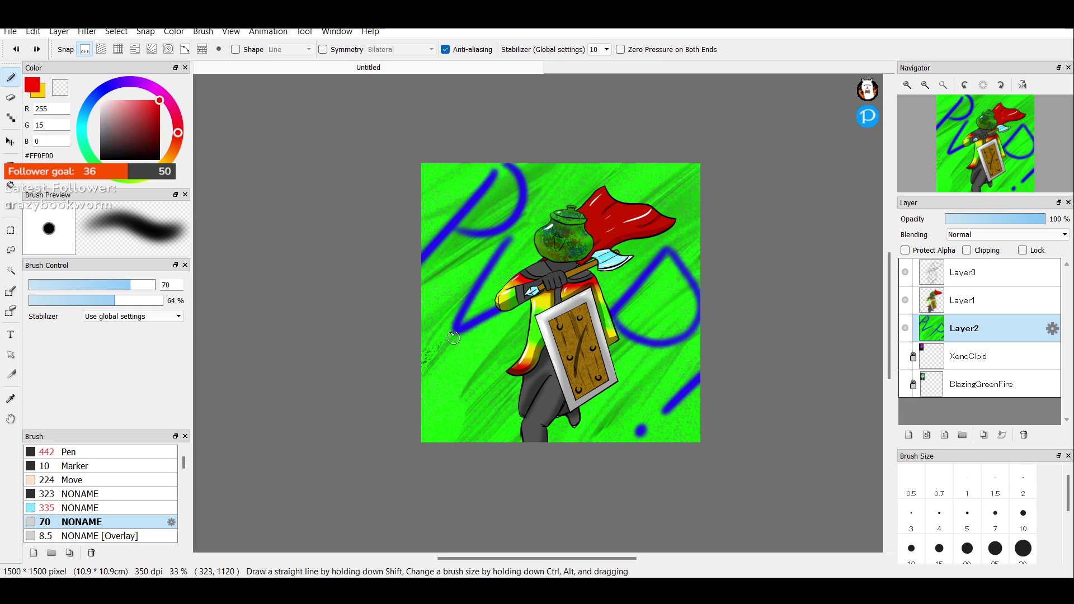
left_click_drag(415, 303, 526, 443)
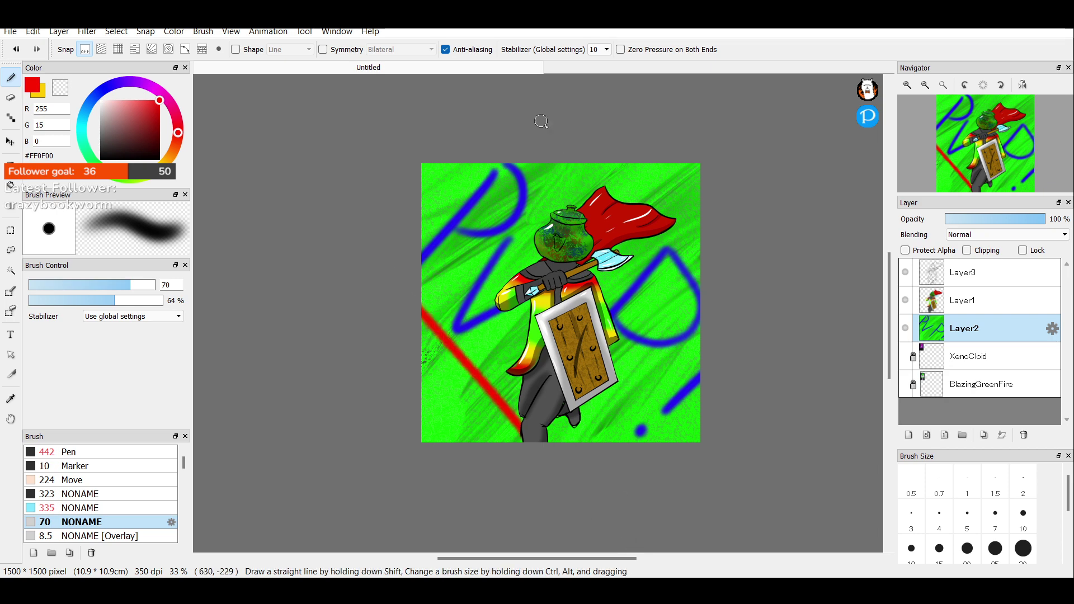
left_click_drag(542, 120, 794, 386)
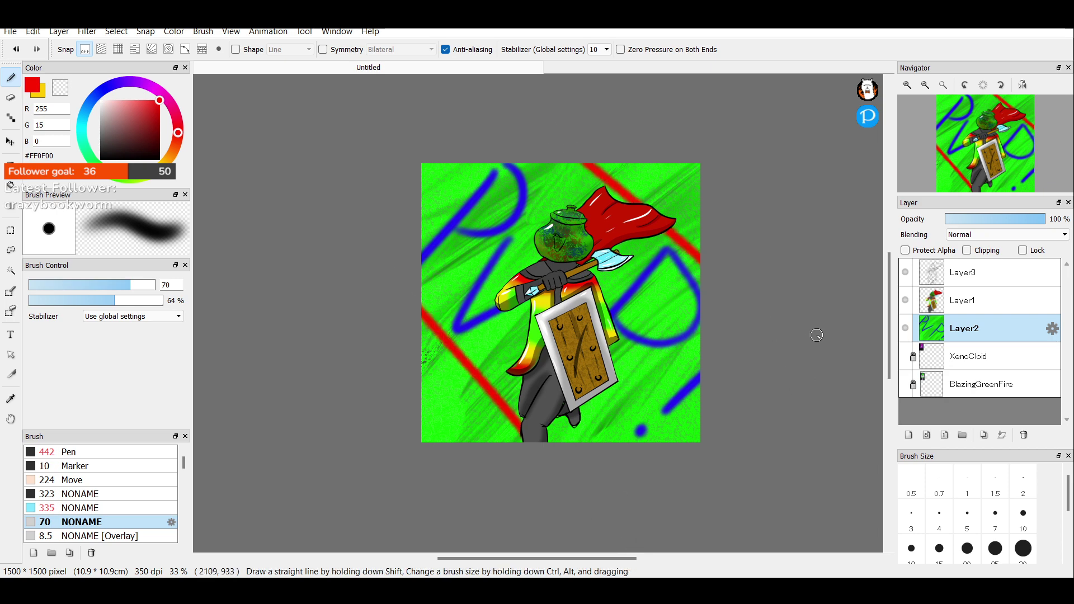
Check the whole drawing up close and merge Layer3 down into Layer1.
mouse_move(973, 143)
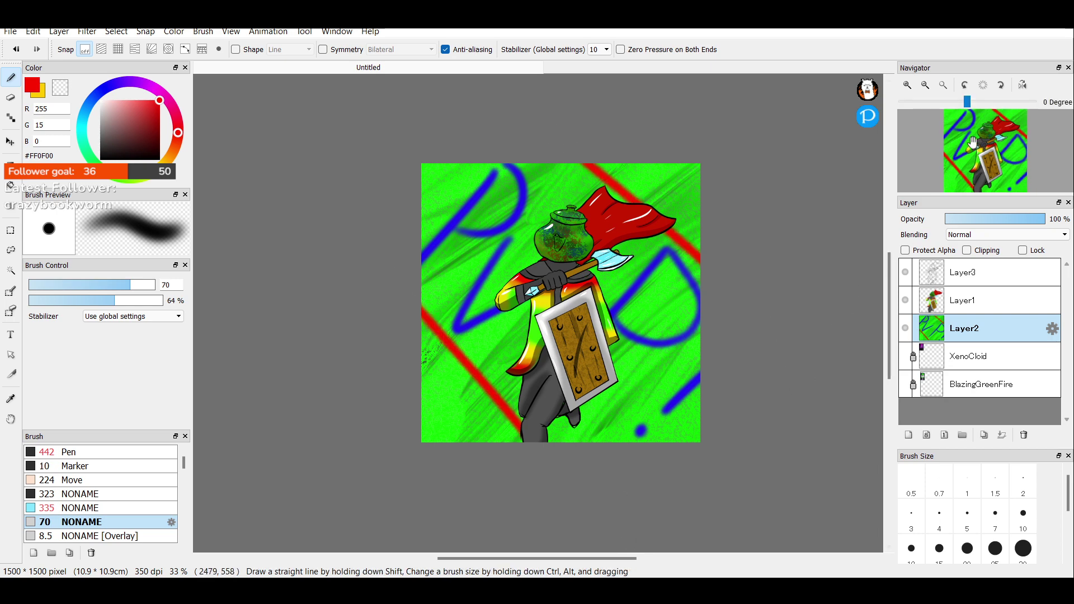
left_click(907, 85)
left_click_drag(973, 145, 983, 143)
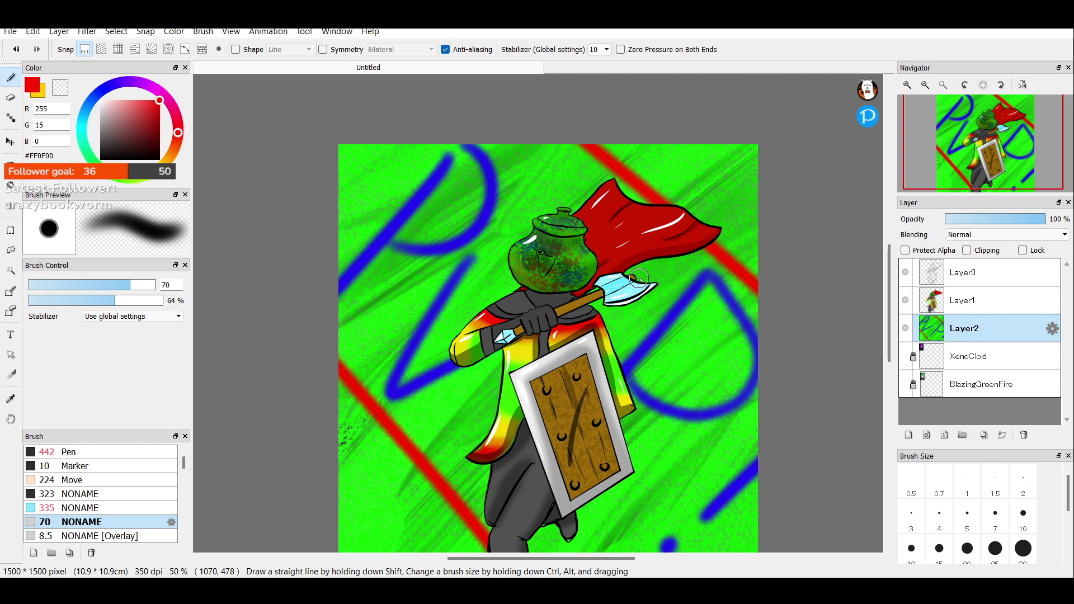
left_click(926, 86)
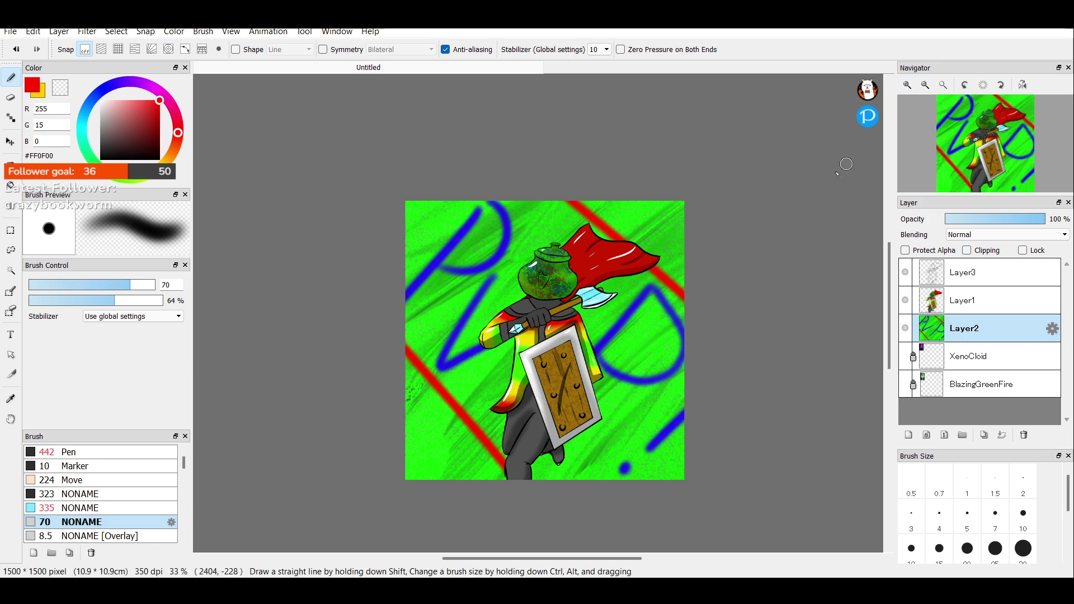
left_click(907, 85)
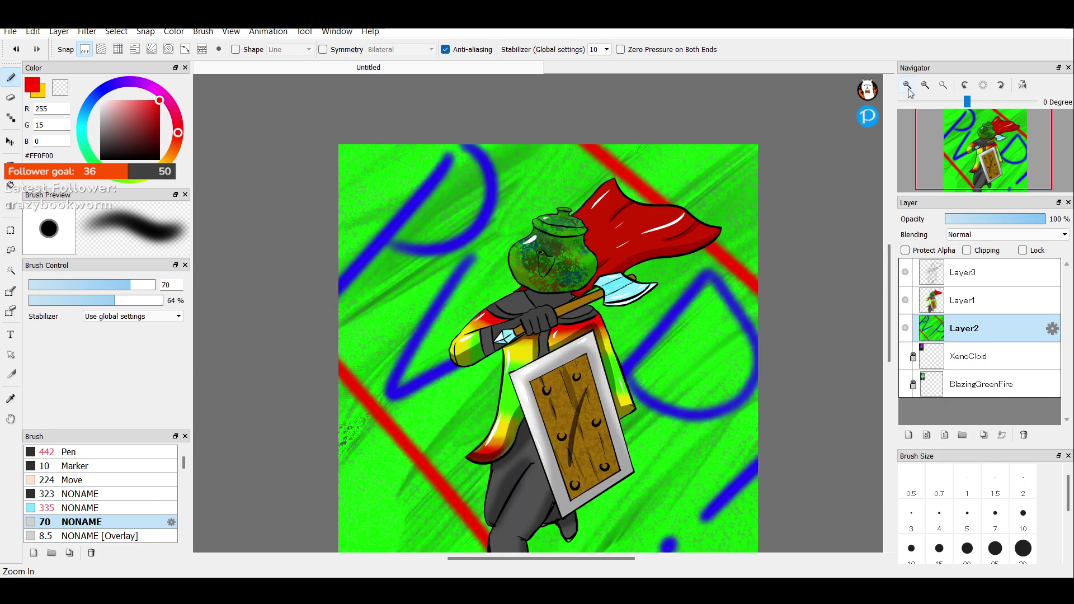
left_click(960, 282)
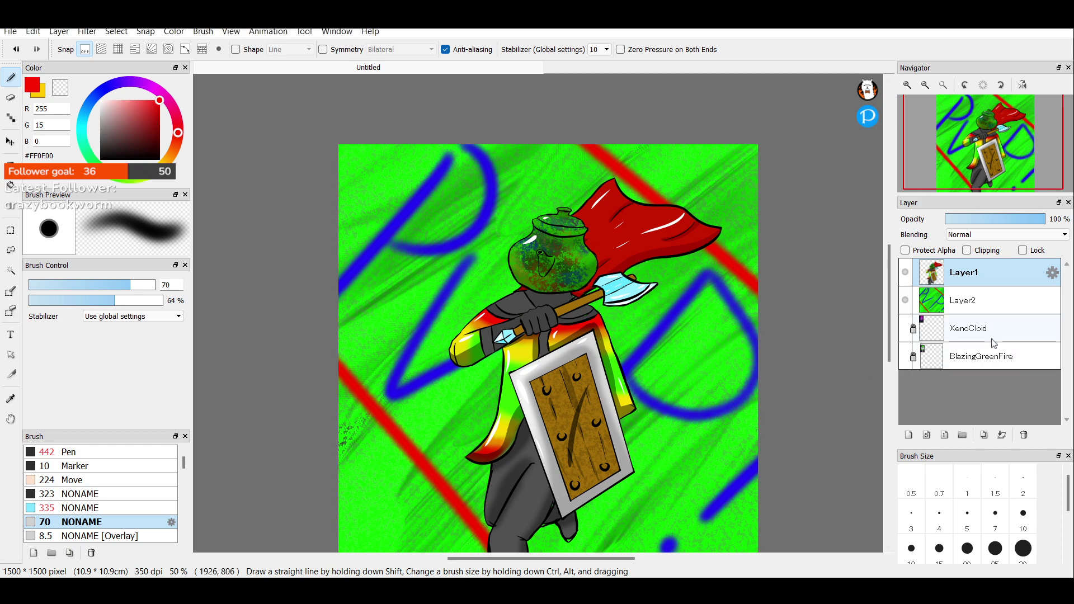
left_click(1003, 434)
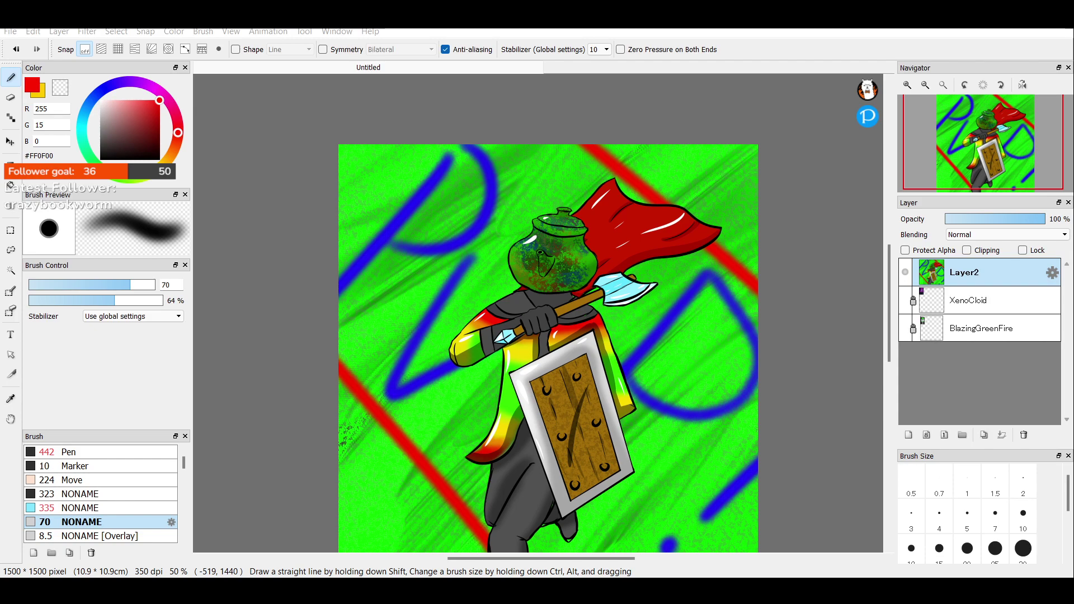
key("alt+Tab")
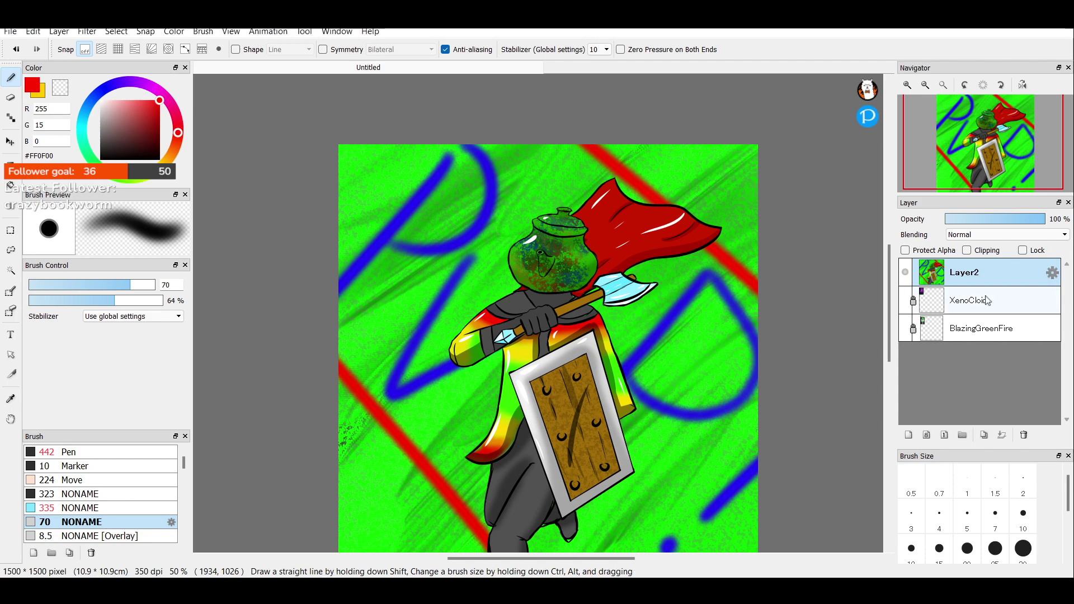
key("ctrl+v")
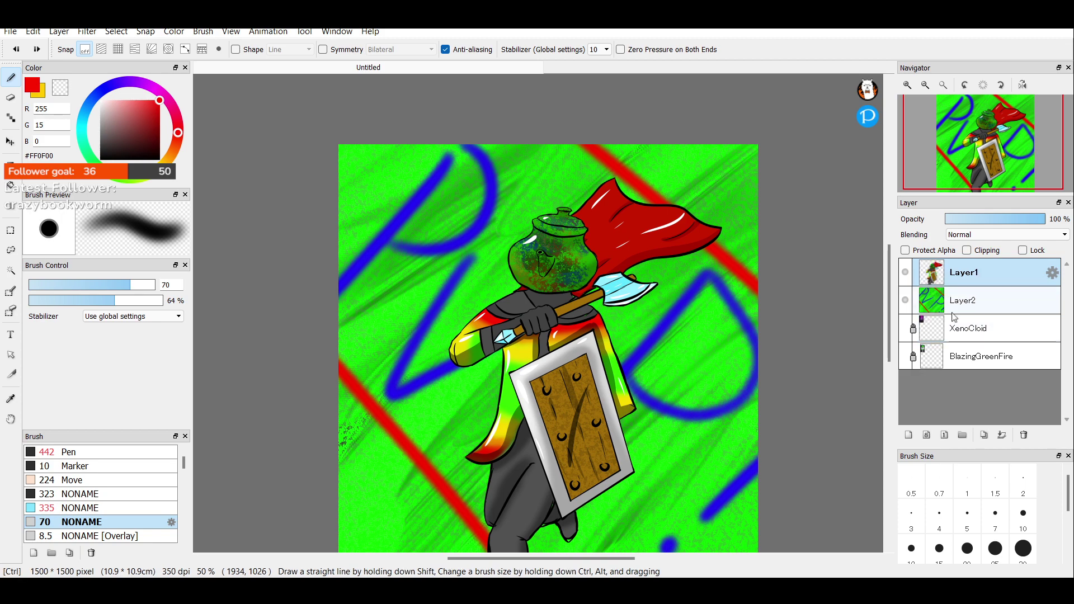
left_click(957, 306)
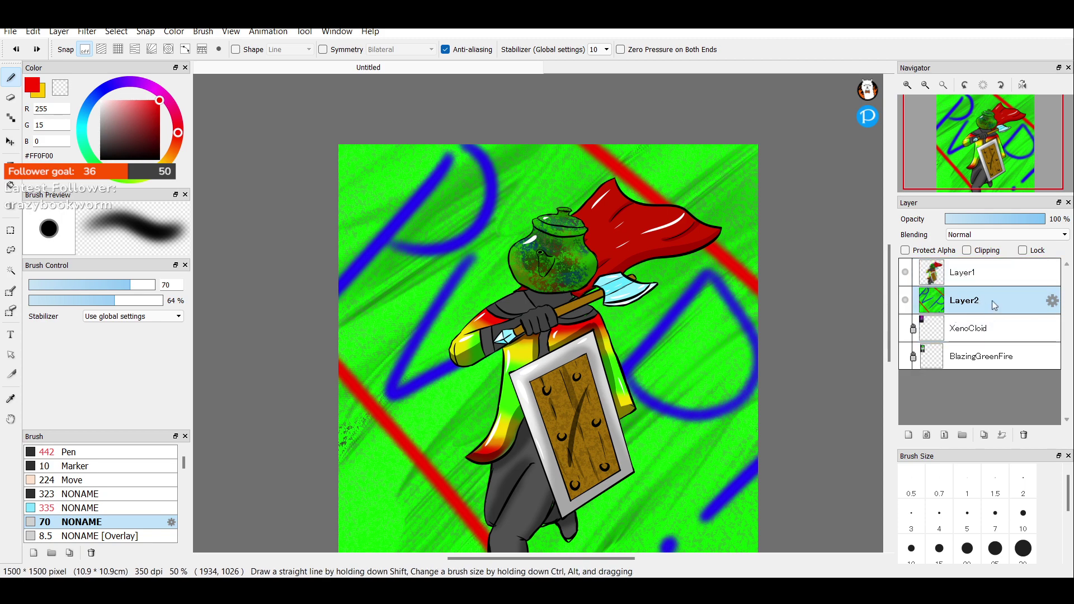
left_click(971, 276)
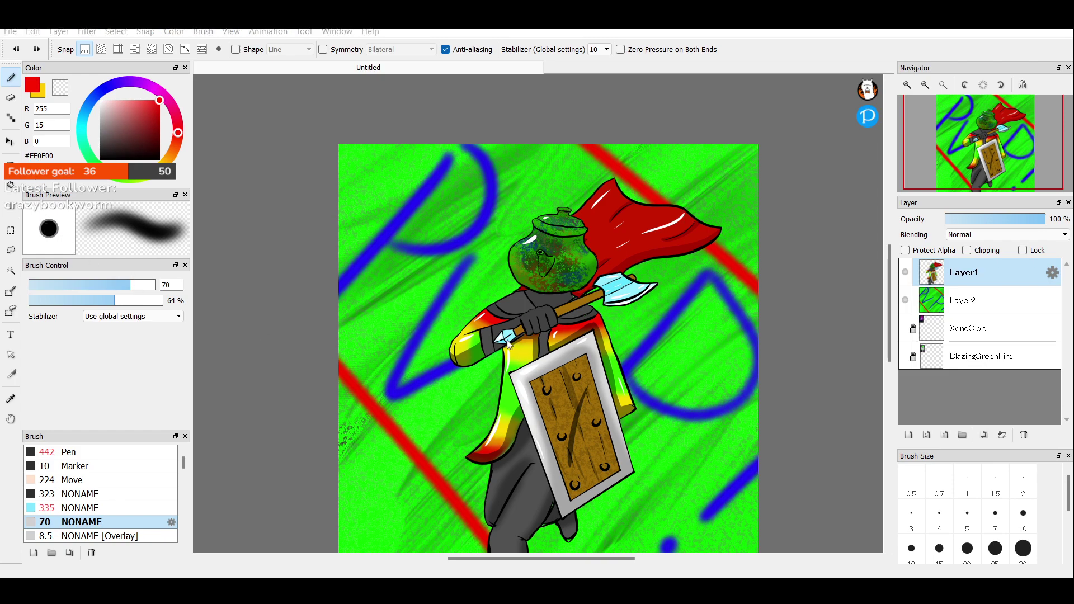
Unlock and delete the two locked layers below Layer2.
left_click(981, 359)
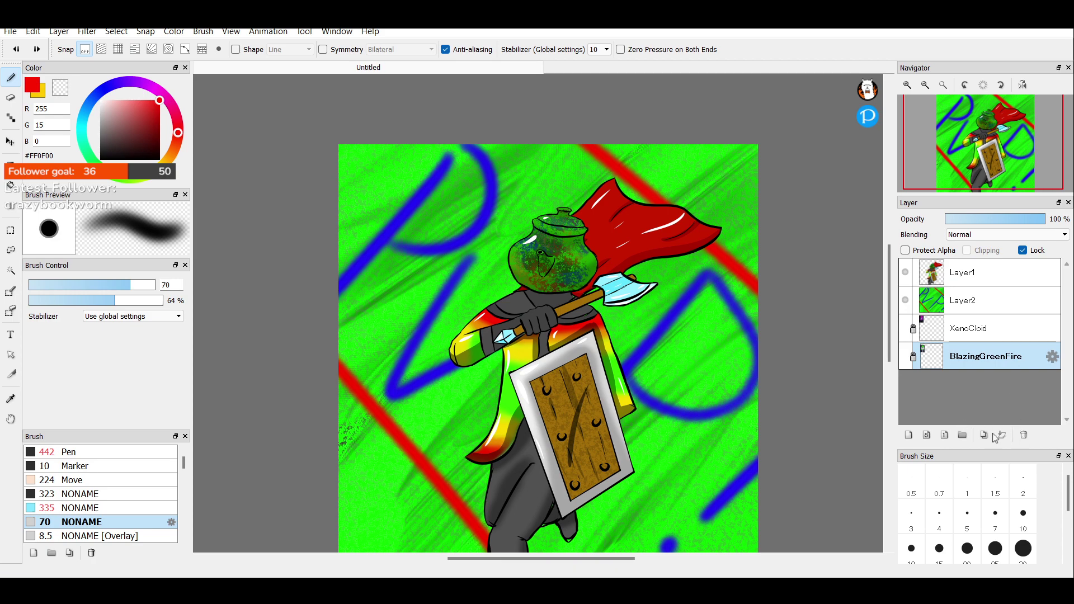
left_click(1022, 251)
left_click(1007, 329)
left_click(1023, 251)
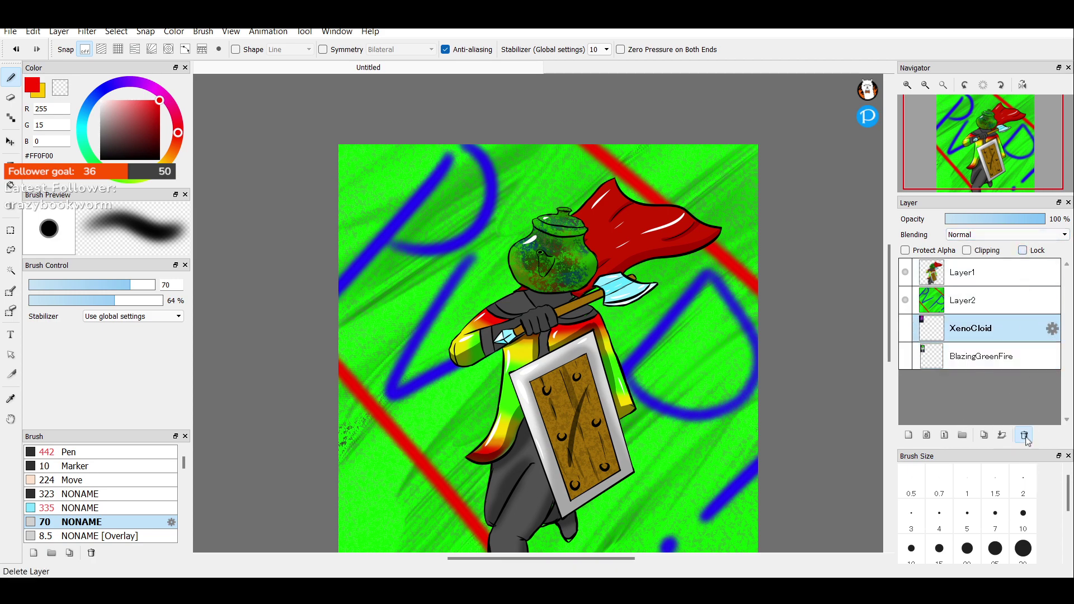
left_click(1025, 436)
left_click(995, 333)
left_click(1026, 437)
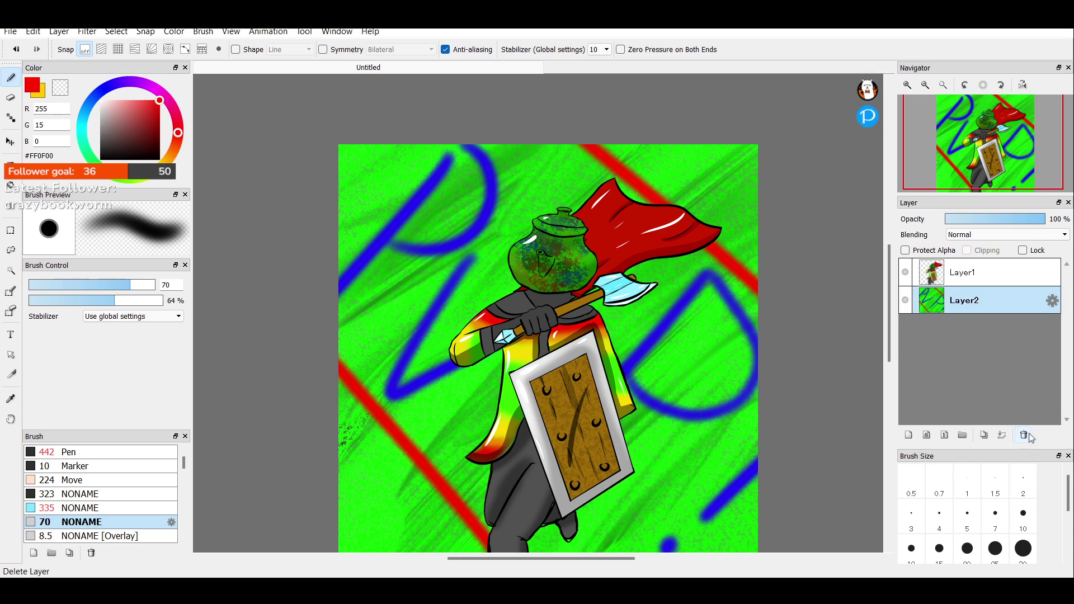
Delete the green background layer Layer2 and save the warrior on transparency as Teapot.png.
left_click(1026, 436)
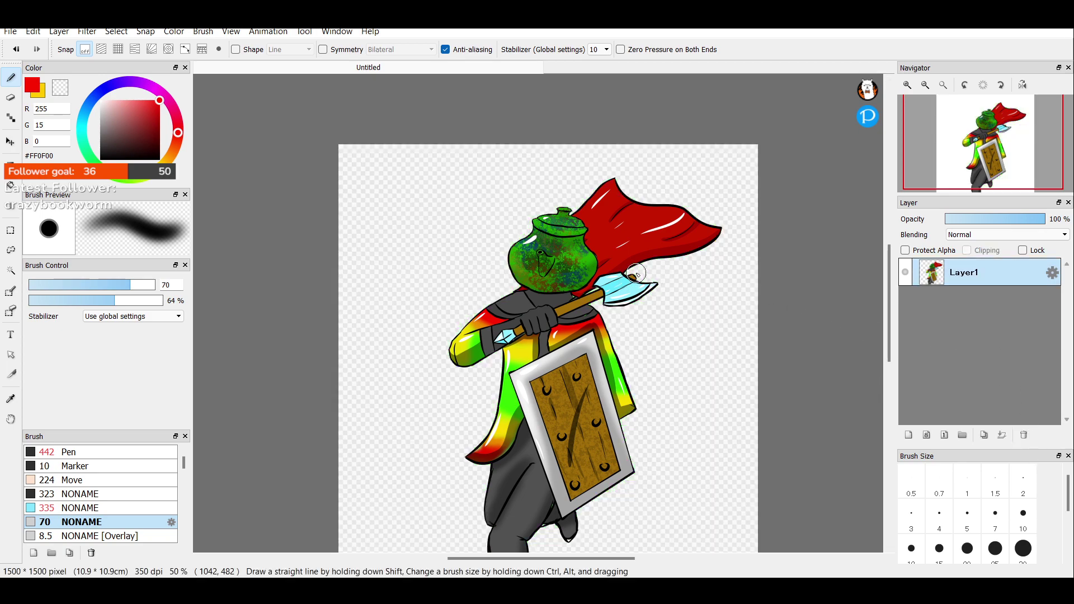
left_click(925, 84)
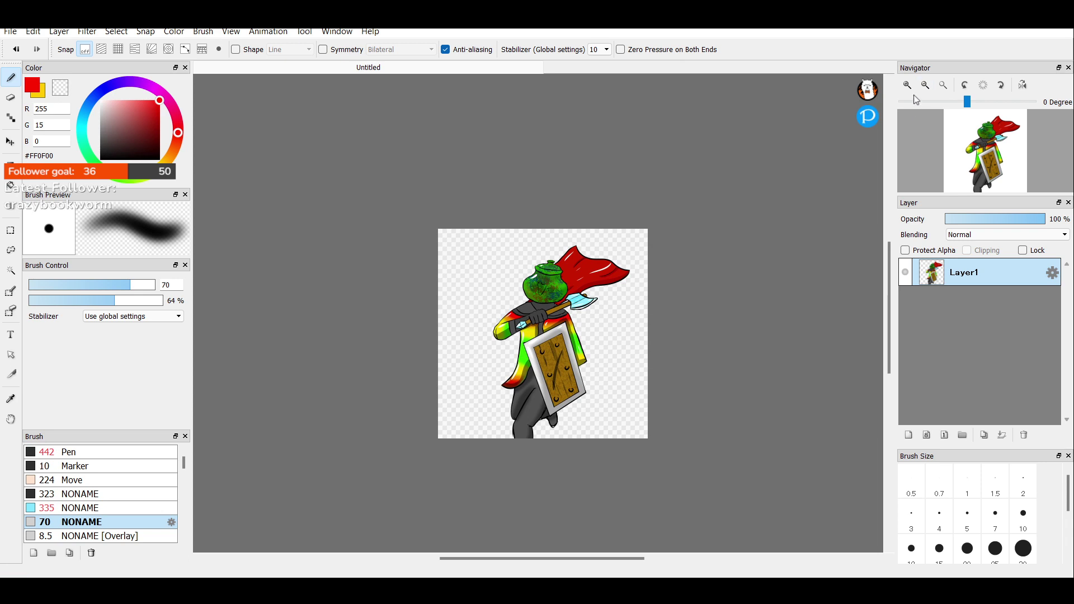
left_click(907, 84)
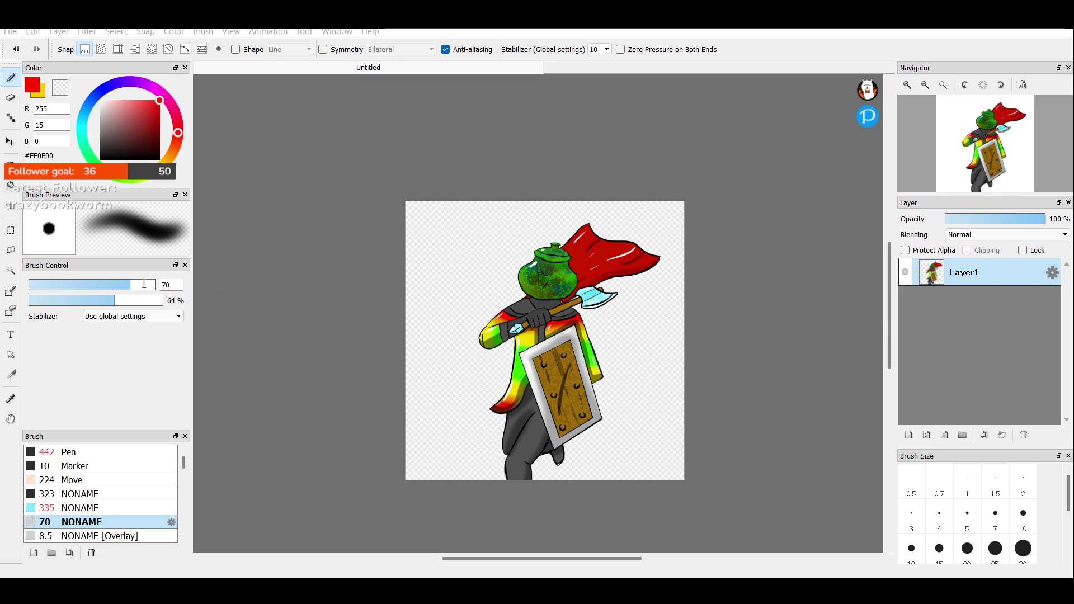
left_click(515, 339)
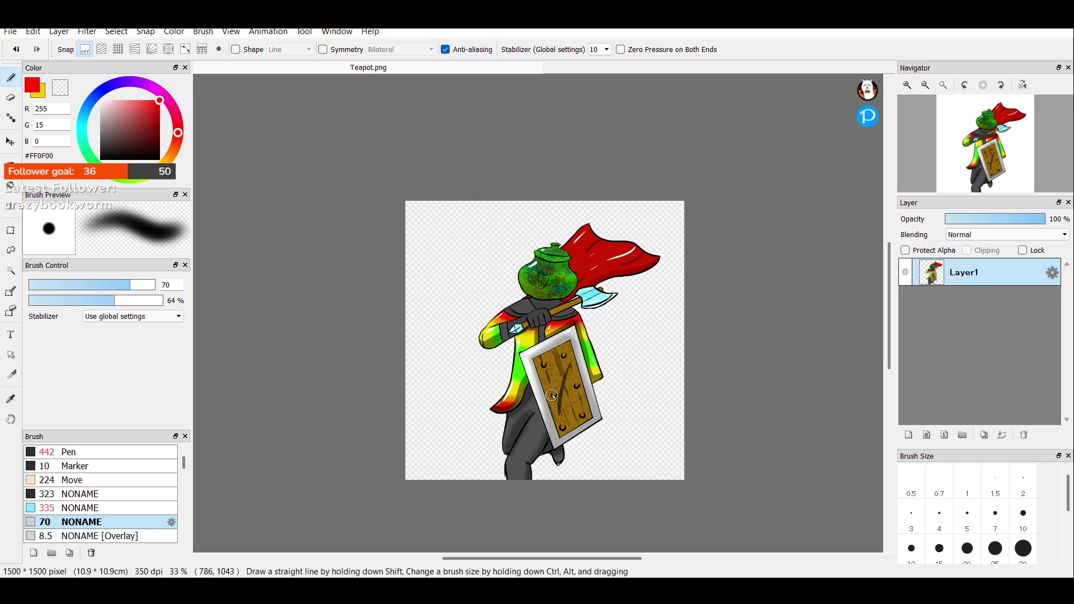
Undo the background layer's deletion, then merge Layer1 down into Layer2 and save the flattened drawing as TeapotPVP.png.
key("ctrl+z")
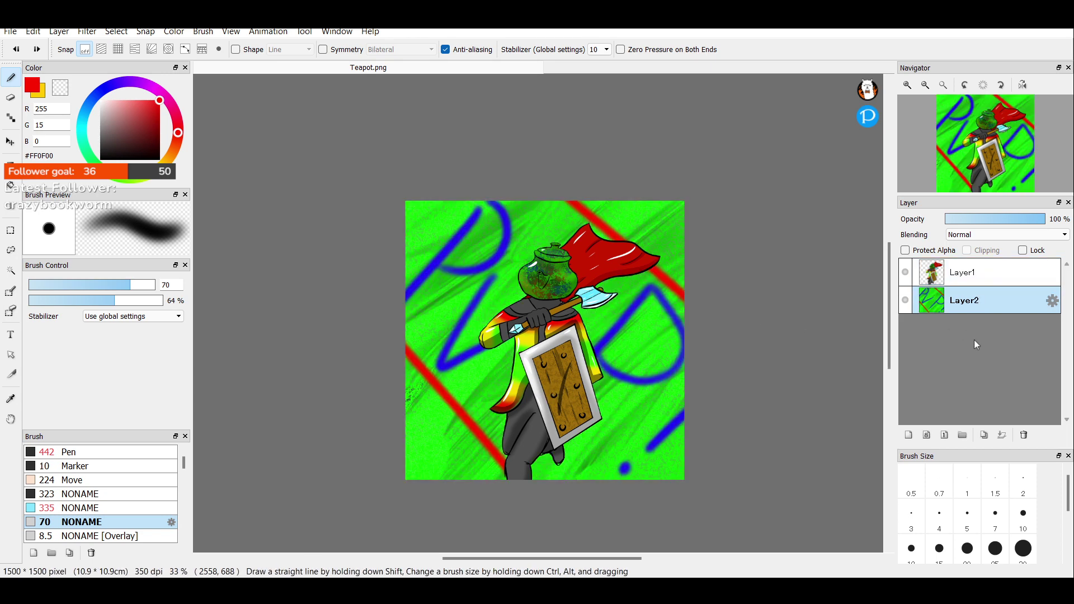
left_click(970, 278)
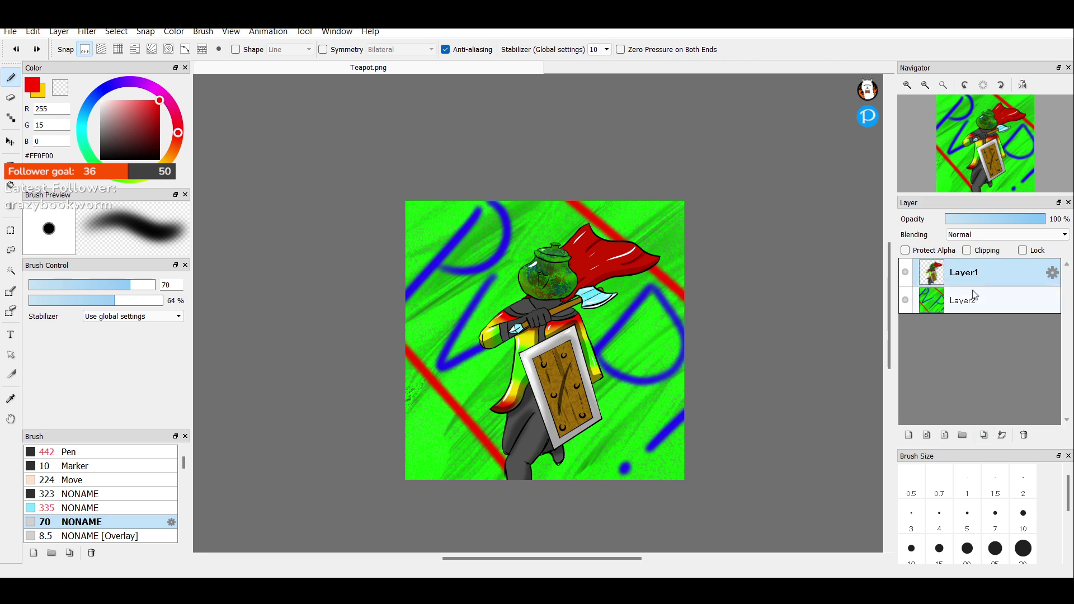
left_click(1001, 436)
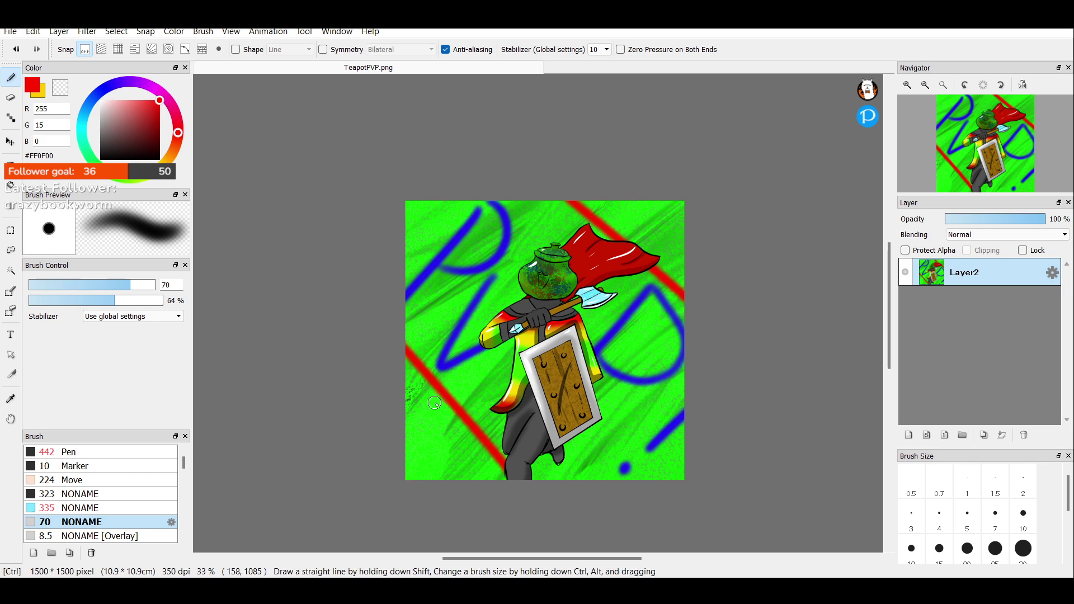
Undo the layer merge and the deletion of the two reference image layers.
key("ctrl+z")
key("ctrl+z")
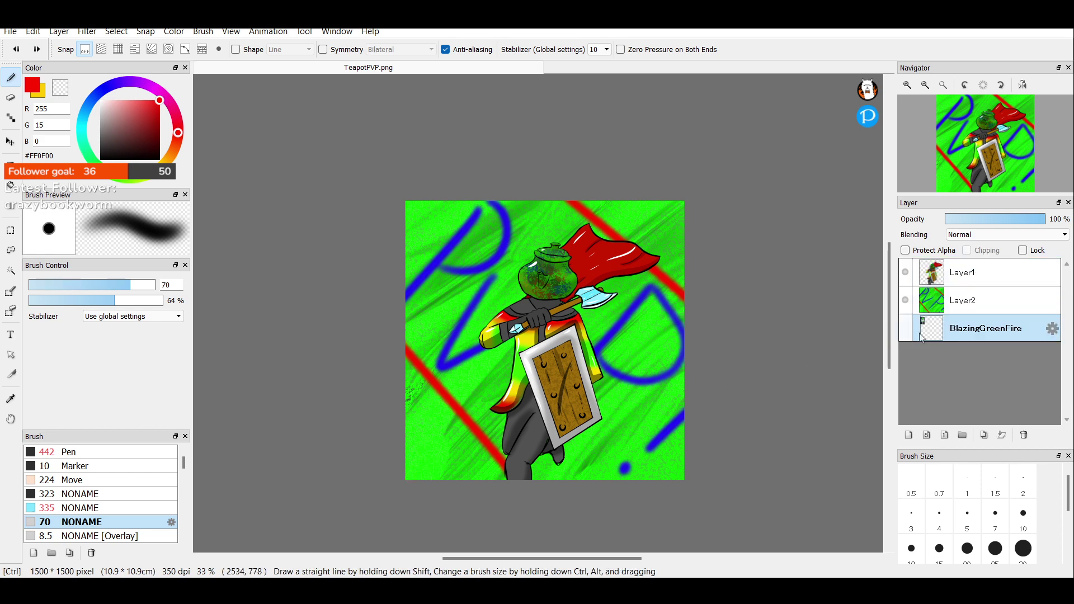
key("ctrl+z")
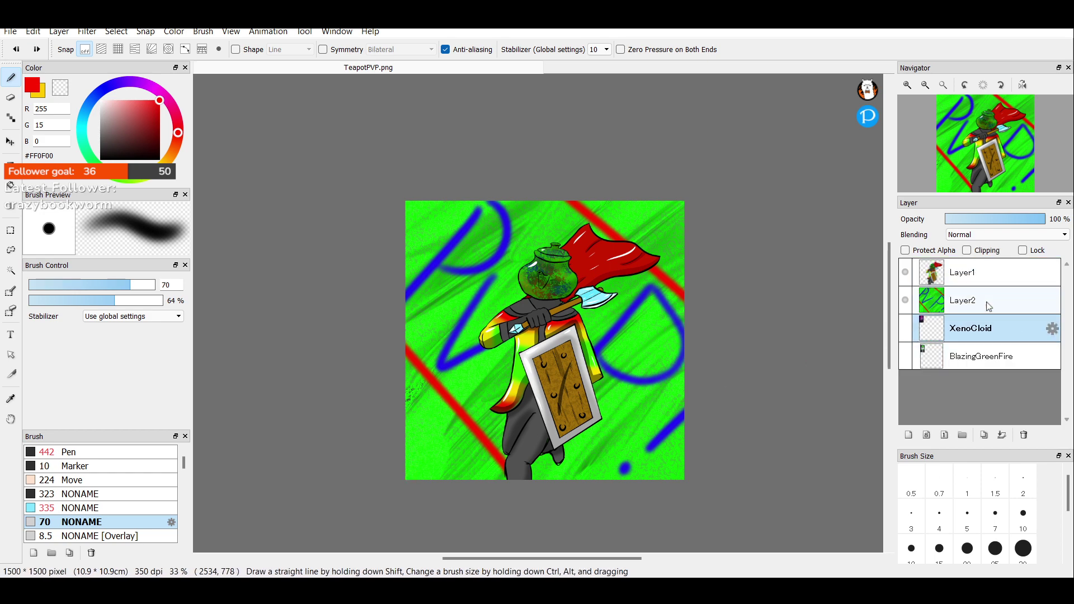
Delete the green background layer Layer2 and the warrior layer Layer1, keeping only the two reference layers.
left_click(988, 306)
left_click(1023, 435)
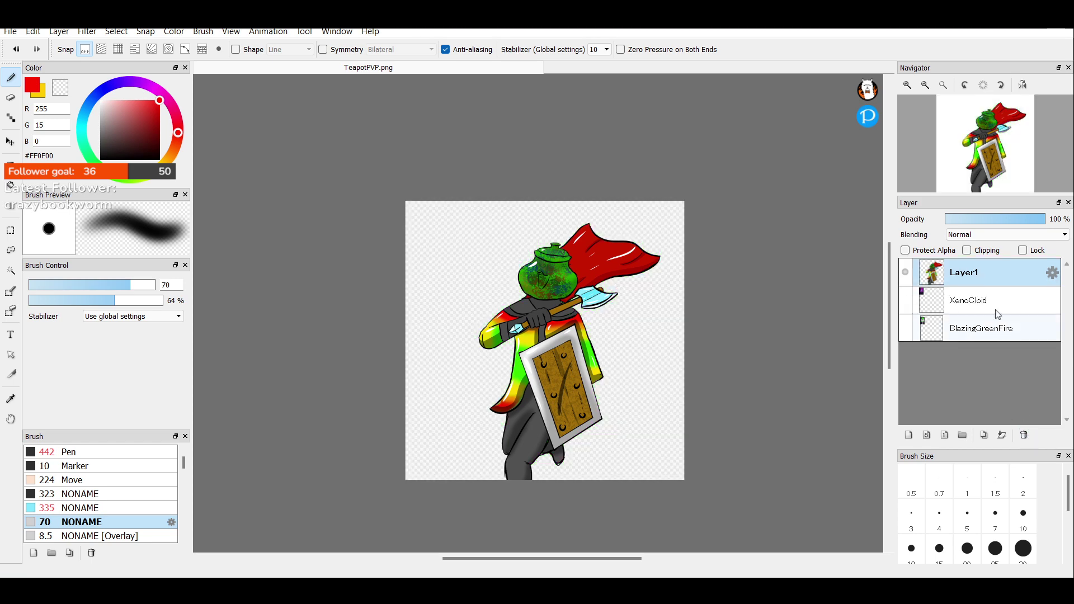
left_click(1024, 435)
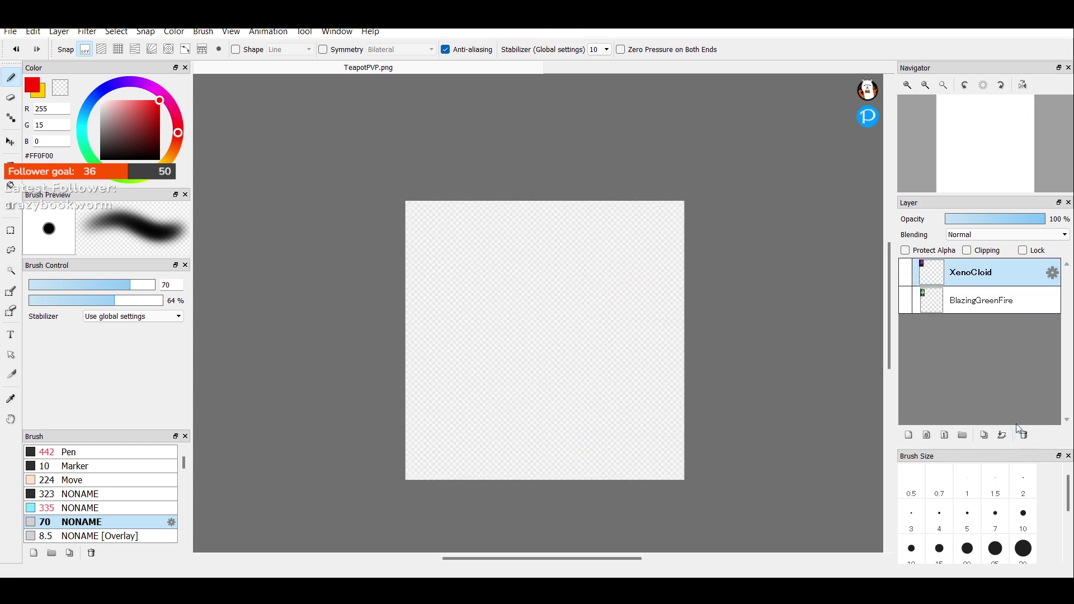
Lock both reference image layers and hide them from the canvas.
left_click(906, 273)
left_click(906, 300)
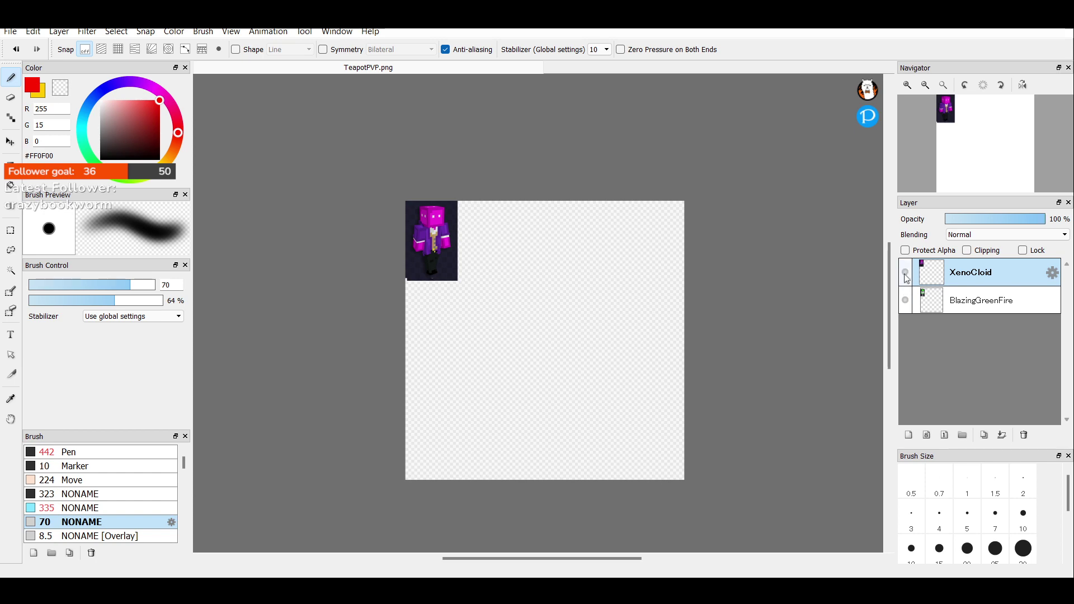
left_click(1022, 250)
left_click(1018, 306)
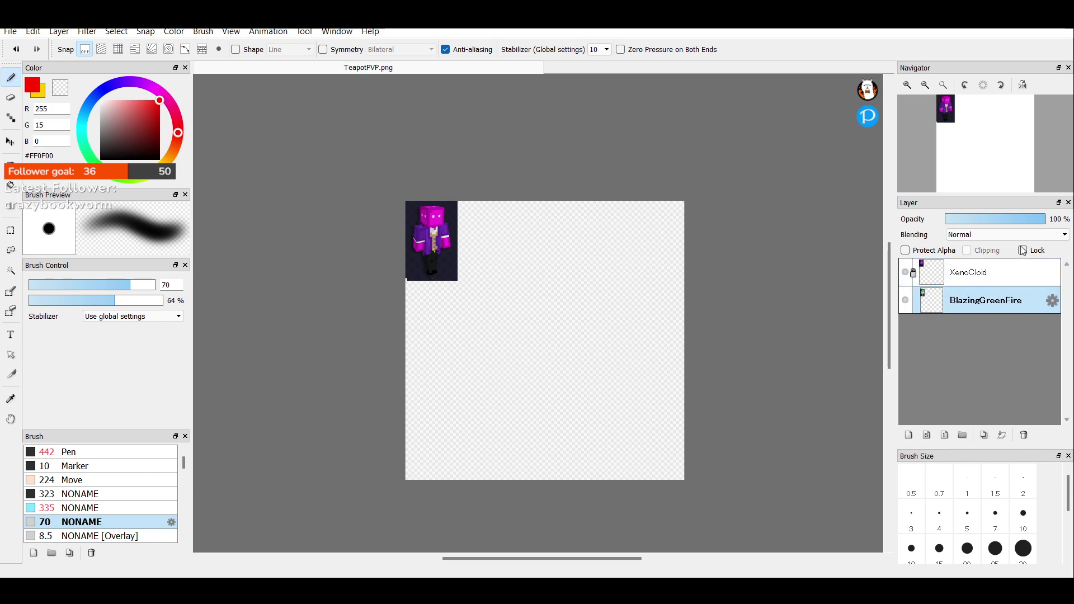
left_click(1022, 250)
left_click(905, 301)
left_click(906, 276)
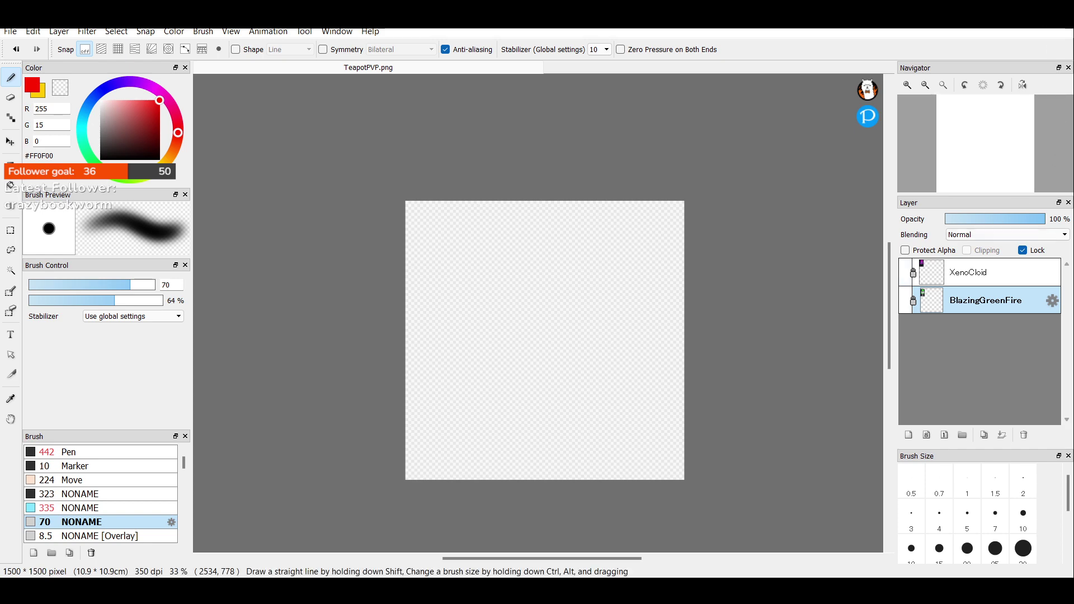
Show both locked reference layers again and magnify the reference figure in the canvas corner.
left_click(904, 301)
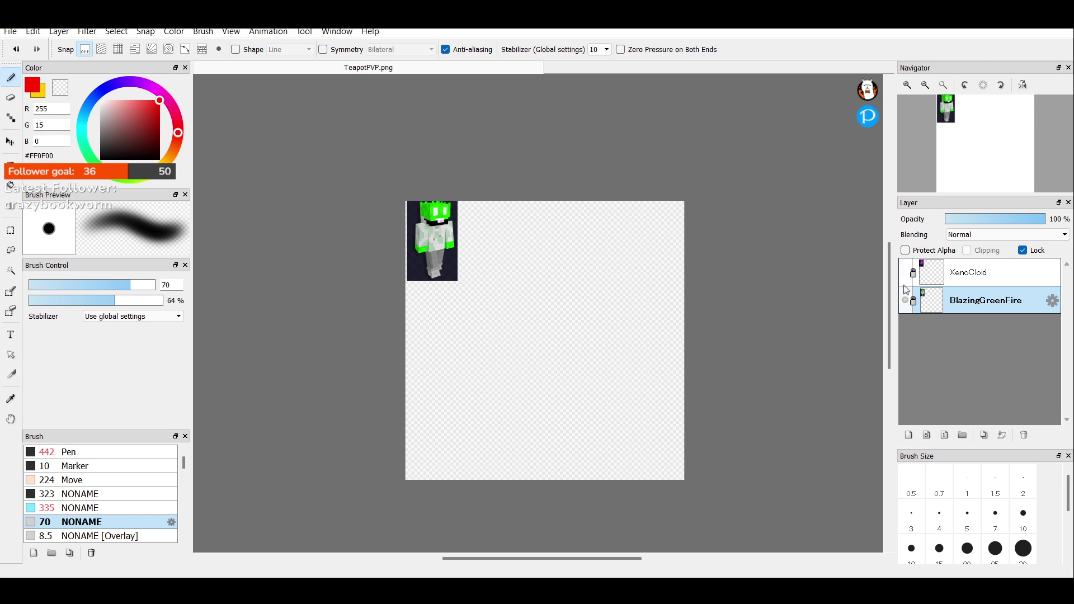
left_click(905, 272)
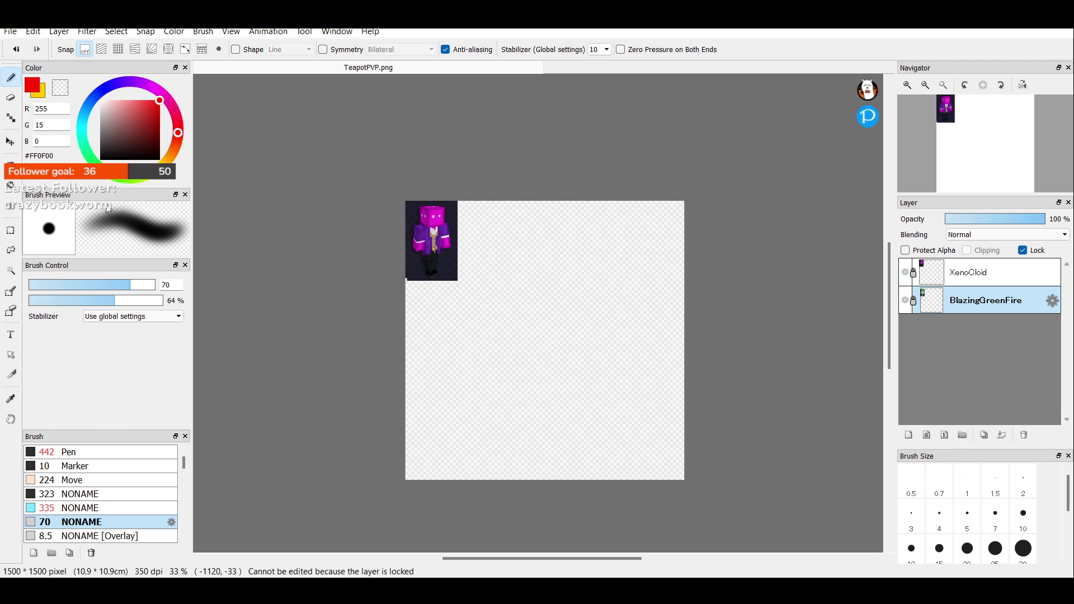
left_click(914, 88)
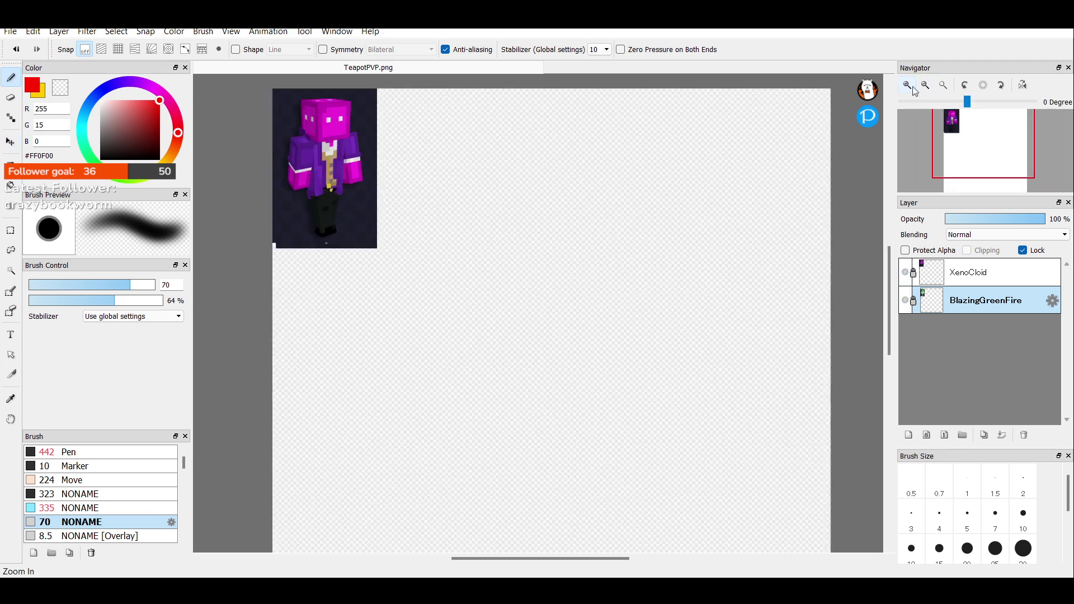